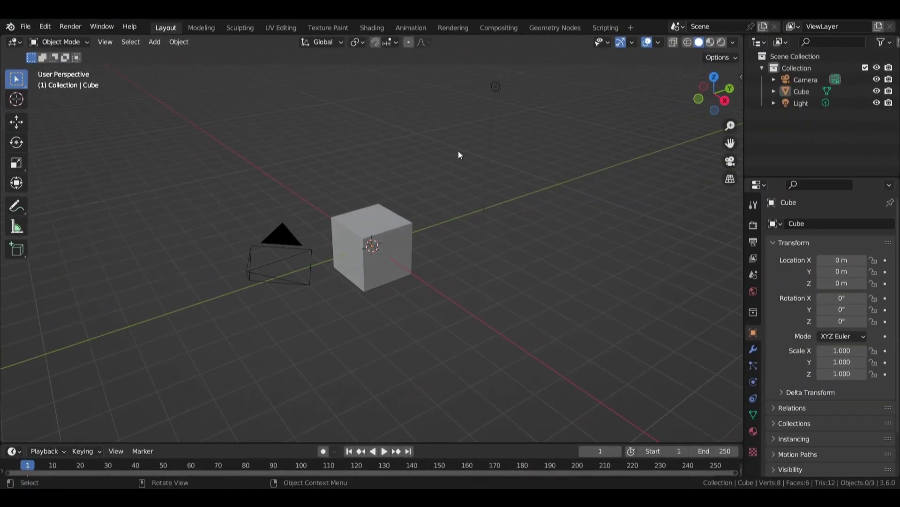
# - Raise the cube 1 m with G Z 1 and double its length along Y
pyautogui.press('KP_0')
pyautogui.click(424, 177)
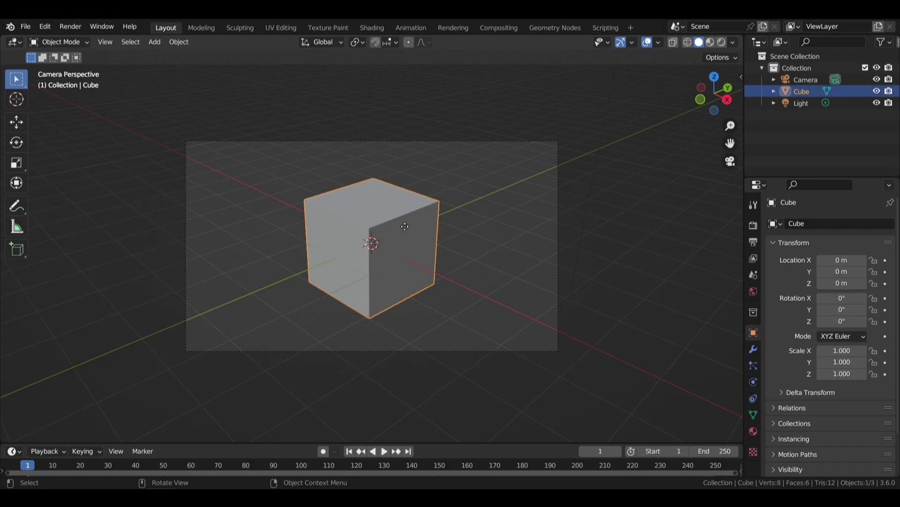
pyautogui.write('gz1')
pyautogui.press('Return')
pyautogui.press('s')
pyautogui.press('y')
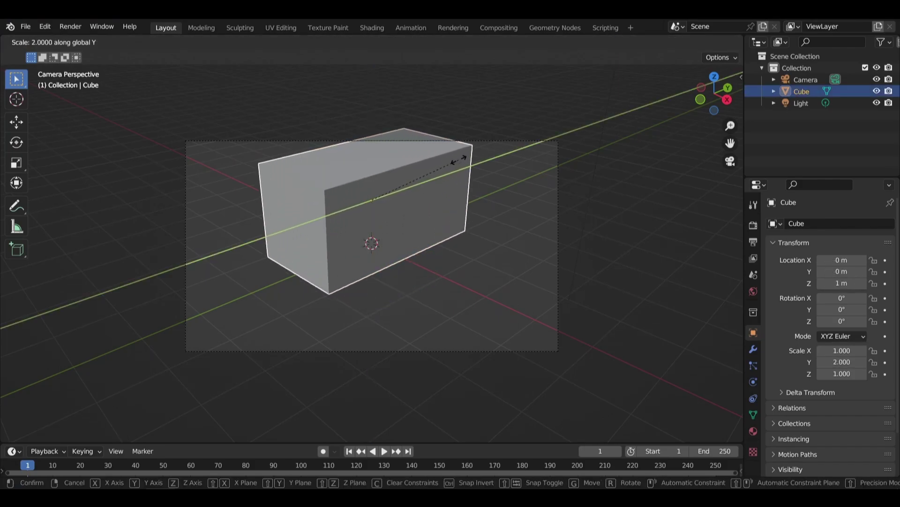
pyautogui.press('Return')
# - Delete three of the cube's faces, leaving a floor and two walls
pyautogui.press('Tab')
pyautogui.press('3')
pyautogui.hotkey('alt', 'a')
pyautogui.moveTo(225, 117); pyautogui.dragTo(498, 310)
pyautogui.press('x')
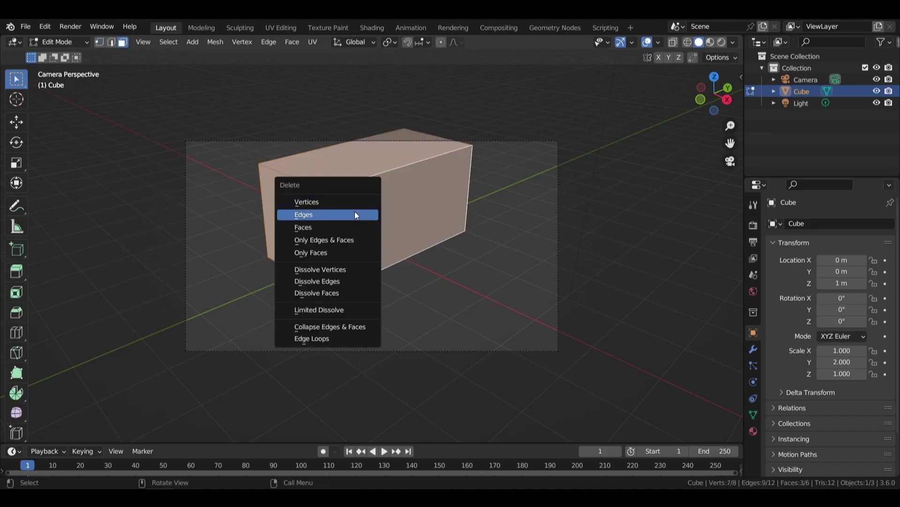
pyautogui.click(304, 227)
pyautogui.press('Tab')
# - Move the camera to a new viewpoint on the room
pyautogui.click(557, 200)
pyautogui.press('g')
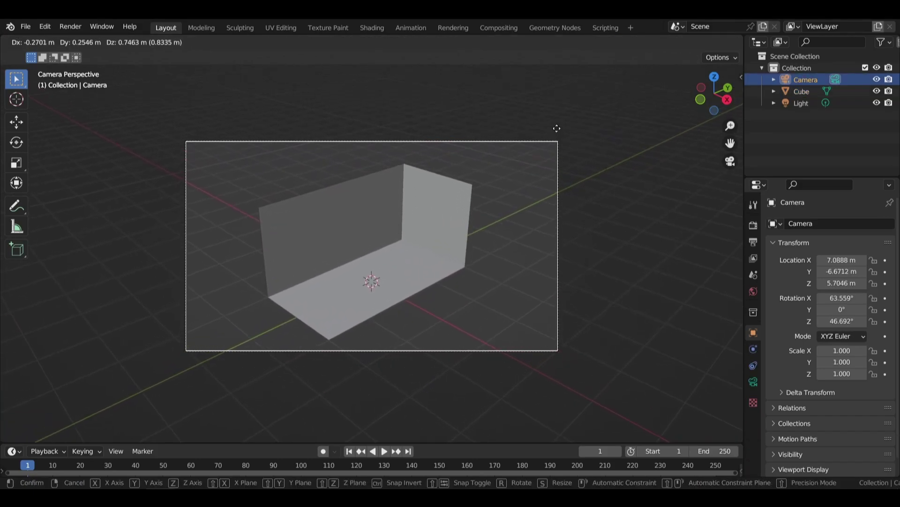
pyautogui.click(555, 133)
# - Lower the walls' top edges slightly along Z
pyautogui.click(384, 178)
pyautogui.press('Tab')
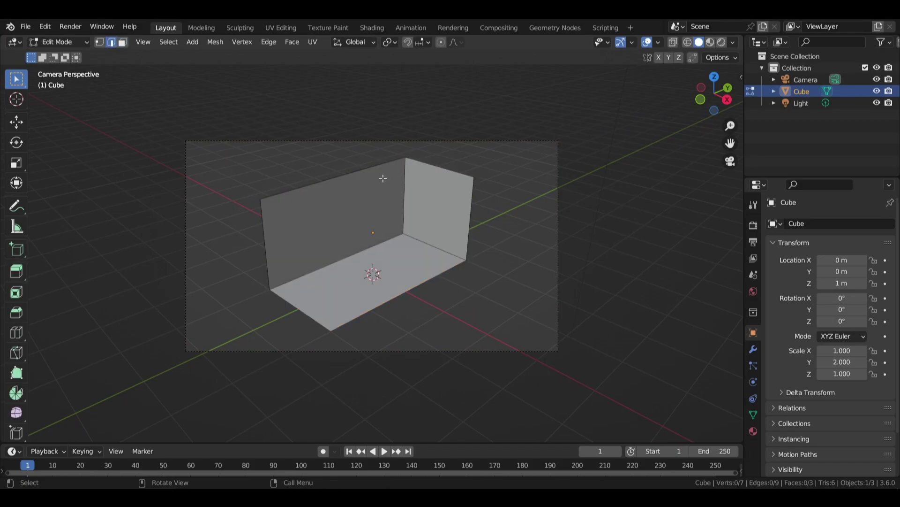
pyautogui.press('g')
pyautogui.press('z')
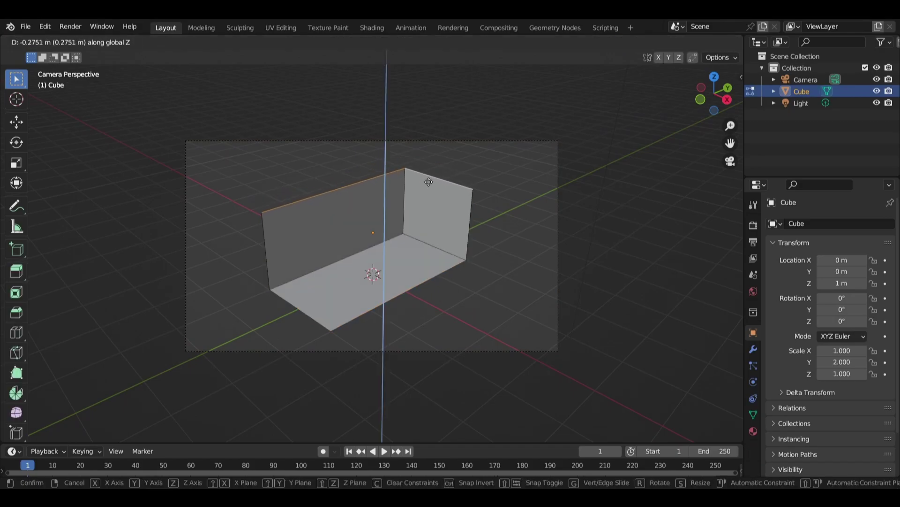
pyautogui.click(427, 182)
pyautogui.press('Tab')
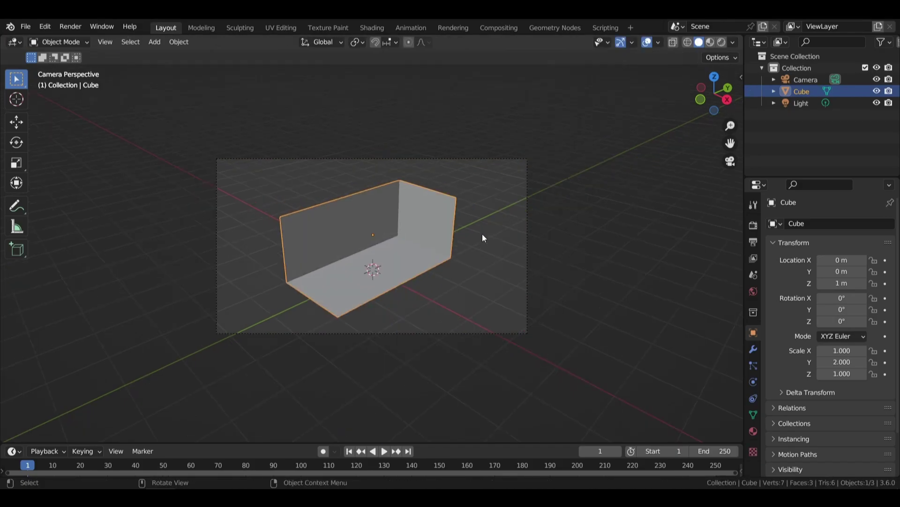
# - Set the camera's lens type to Orthographic and nudge its position
pyautogui.scroll(2, 478, 239)
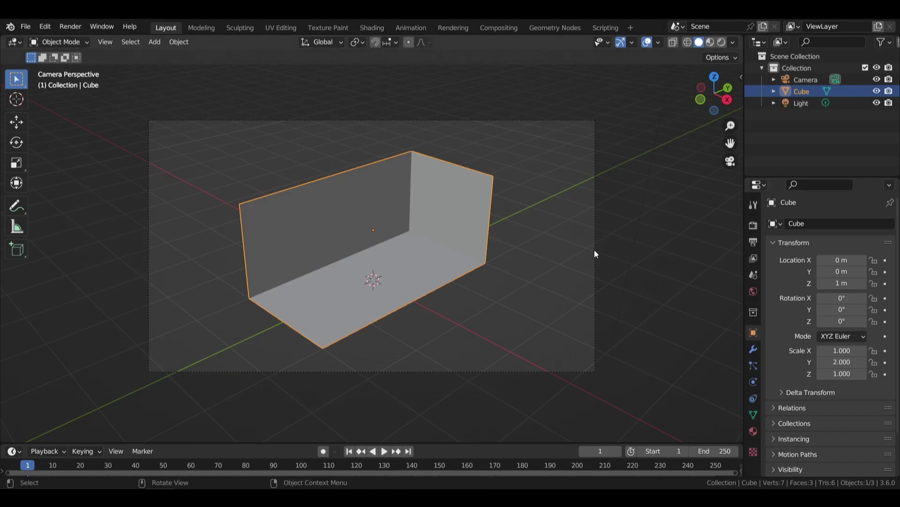
pyautogui.click(595, 254)
pyautogui.click(753, 381)
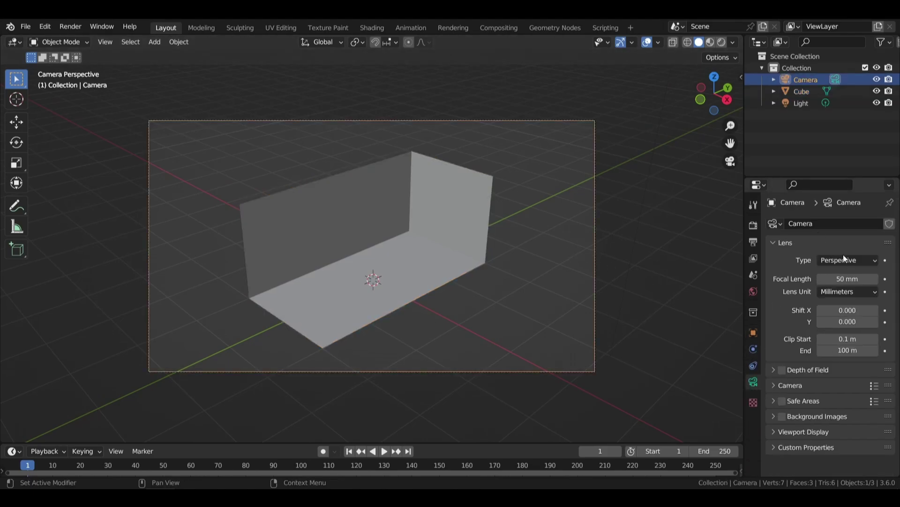
pyautogui.click(844, 260)
pyautogui.click(845, 271)
pyautogui.press('g')
pyautogui.click(545, 189)
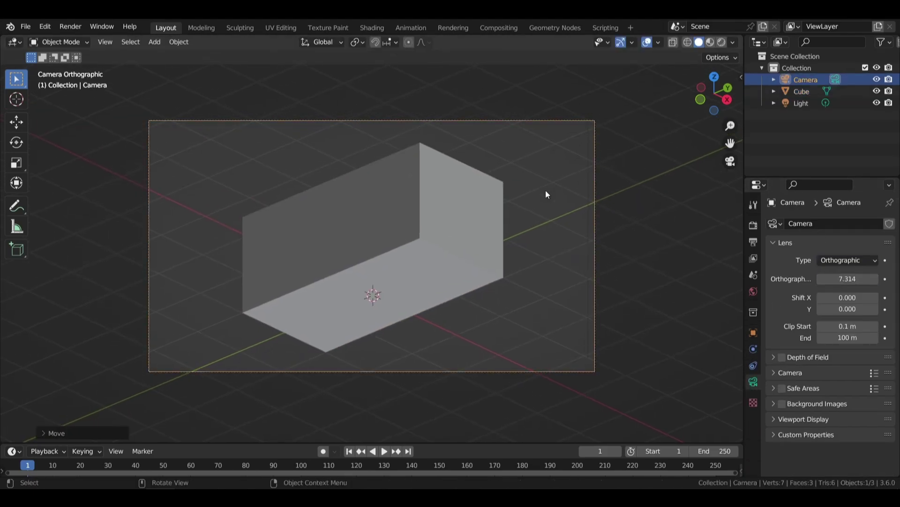
# - Add a plane scaled about 8.24 as the ground under the room
pyautogui.hotkey('shift', 'a')
pyautogui.click(472, 197)
pyautogui.press('s')
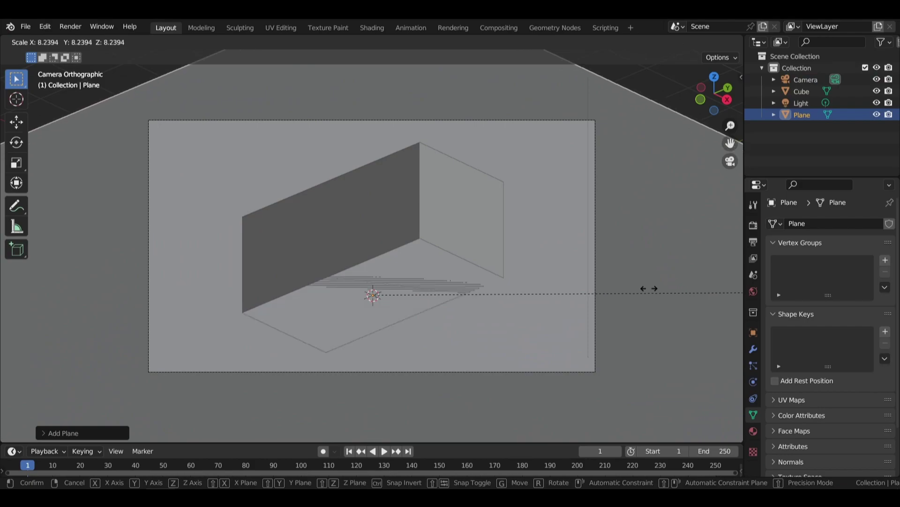
pyautogui.click(481, 233)
pyautogui.press('Tab')
pyautogui.press('Tab')
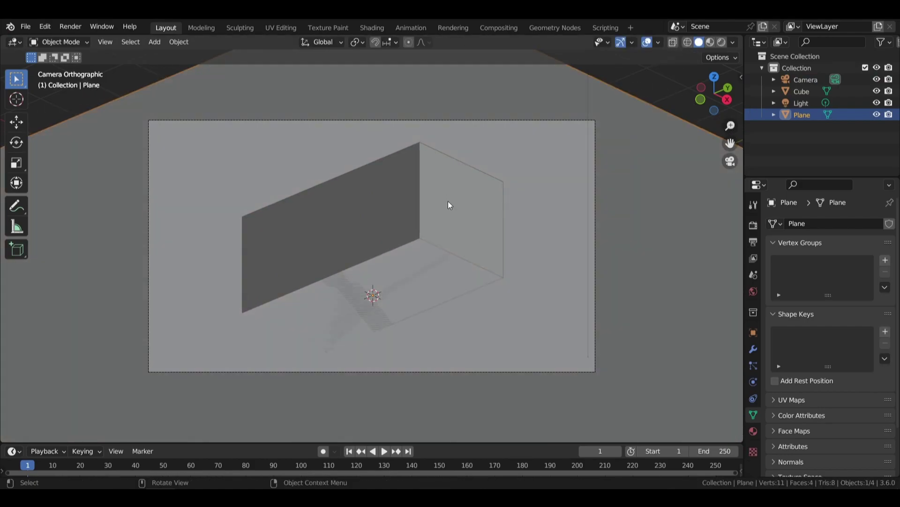
pyautogui.press('a')
pyautogui.hotkey('shift', 'a')
# - Apply all transforms to the objects, save, and reset their origins
pyautogui.press('Escape')
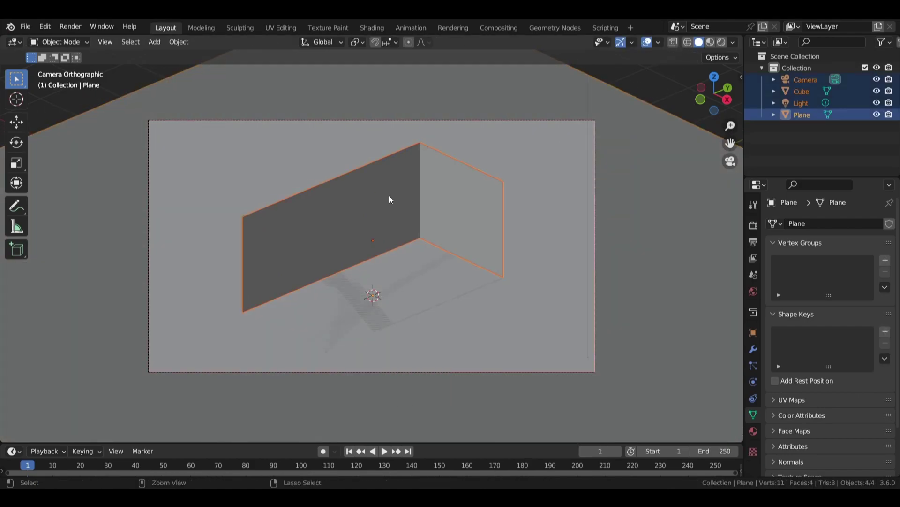
pyautogui.hotkey('ctrl', 'a')
pyautogui.click(366, 215)
pyautogui.hotkey('ctrl', 's')
pyautogui.rightClick(419, 199)
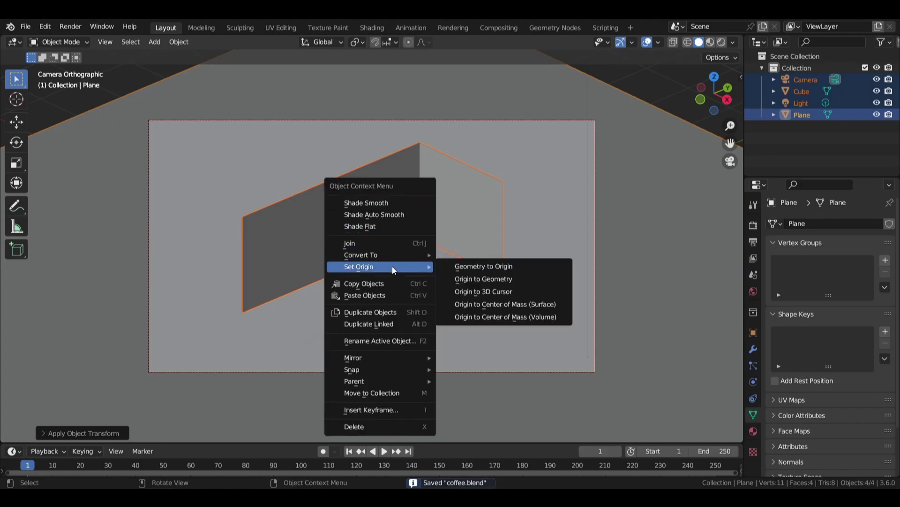
pyautogui.click(483, 277)
pyautogui.click(451, 204)
# - Add a Solidify modifier to the room with 0.085 m thickness
pyautogui.click(753, 349)
pyautogui.click(830, 223)
pyautogui.click(680, 396)
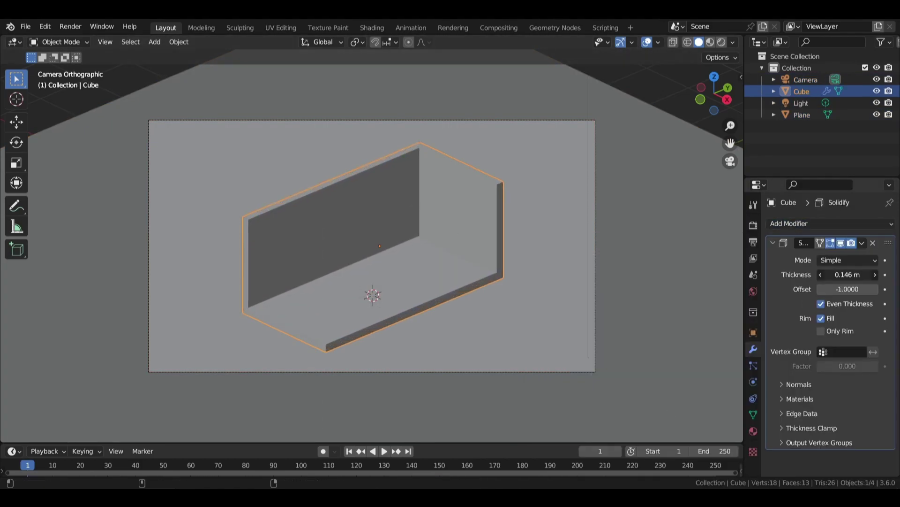
pyautogui.hotkey('ctrl', 's')
pyautogui.click(655, 87)
pyautogui.scroll(3, 471, 193)
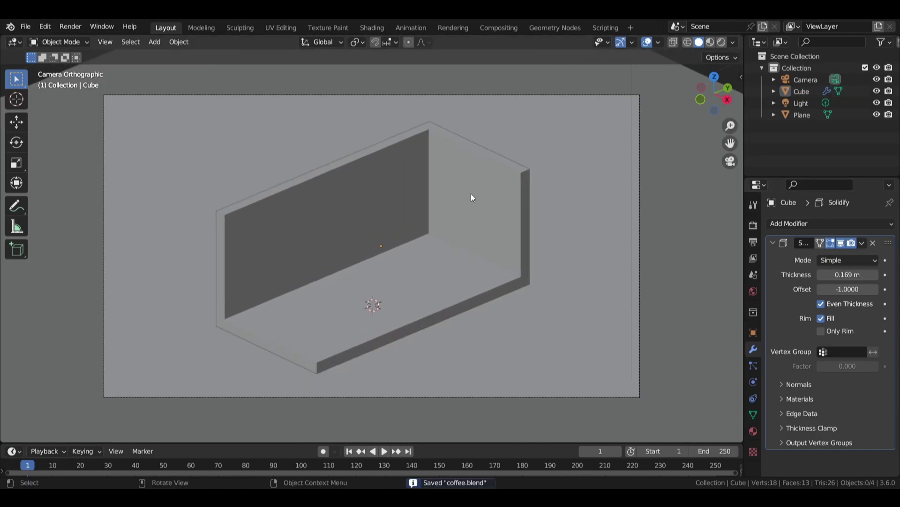
pyautogui.scroll(-1, 470, 193)
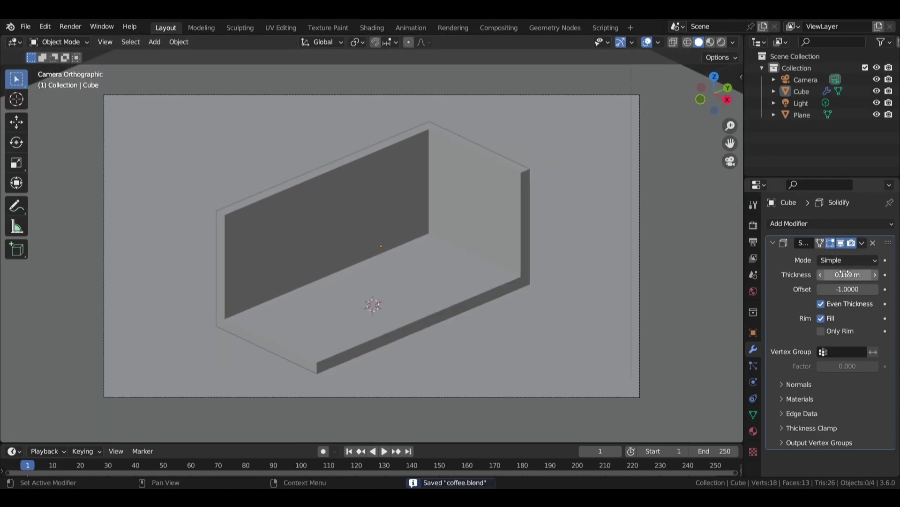
pyautogui.moveTo(845, 273); pyautogui.dragTo(820, 273)
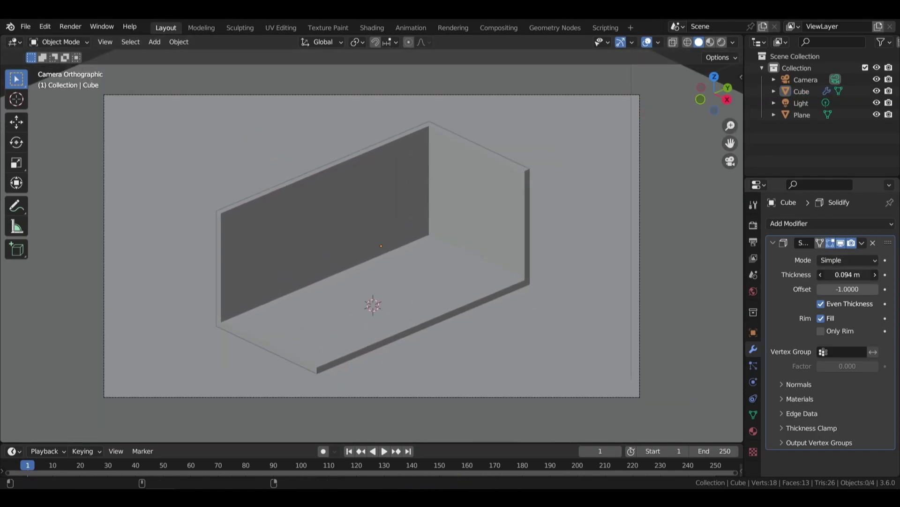
pyautogui.click(447, 195)
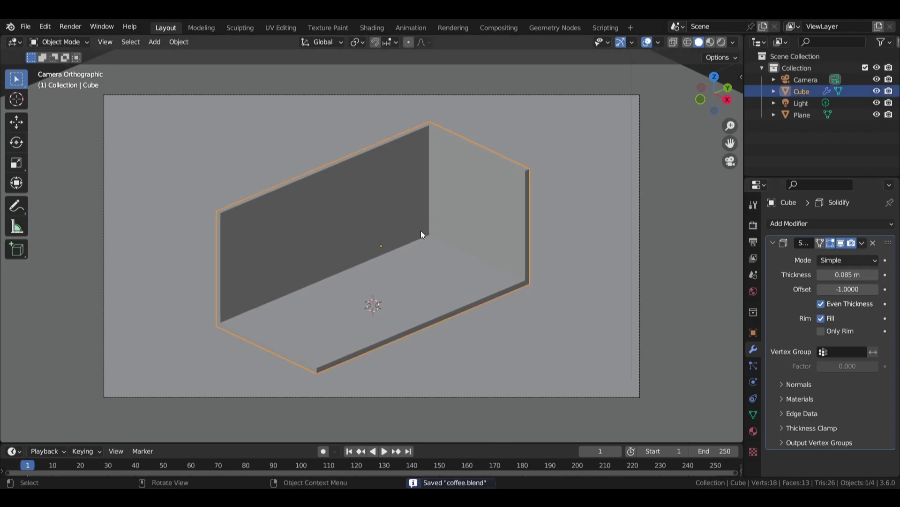
pyautogui.moveTo(385, 287)
pyautogui.mouseDown(button='middle')
pyautogui.moveTo(371, 255)
pyautogui.moveTo(376, 263)
pyautogui.mouseUp(button='middle')
# - Separate the floor from the room mesh into its own object, Cube.001
pyautogui.press('Tab')
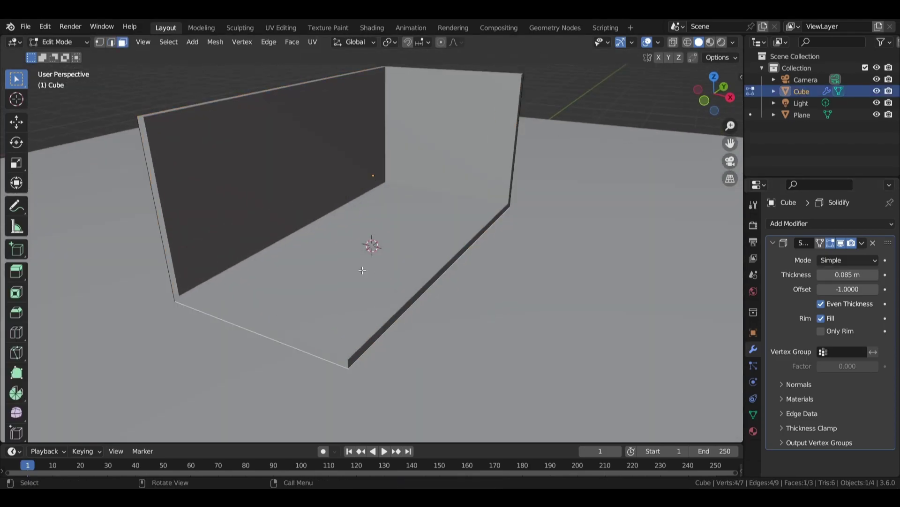
pyautogui.press('p')
pyautogui.press('Escape')
pyautogui.press('Tab')
pyautogui.press('Tab')
pyautogui.press('p')
pyautogui.click(345, 271)
pyautogui.press('Tab')
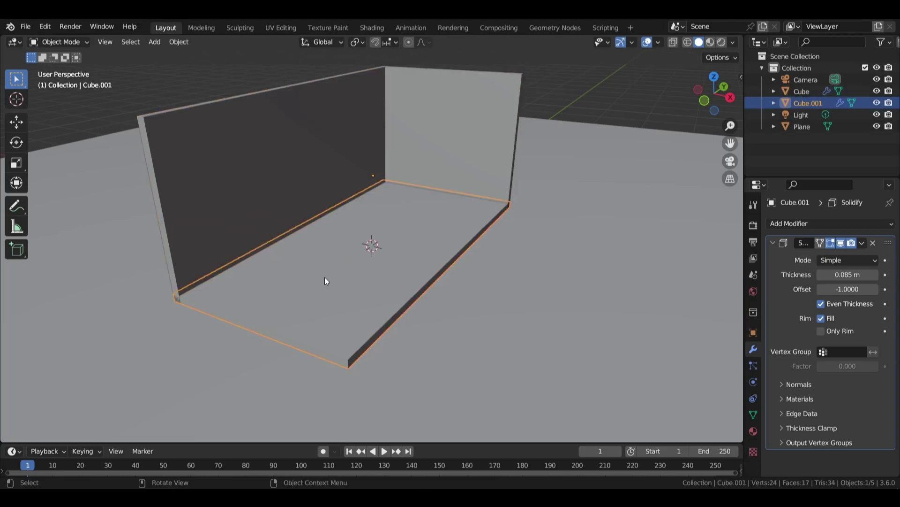
# - Raise the walls about 0.11 m above the floor and save
pyautogui.click(244, 183)
pyautogui.press('KP_1')
pyautogui.scroll(2, 328, 274)
pyautogui.press('g')
pyautogui.press('z')
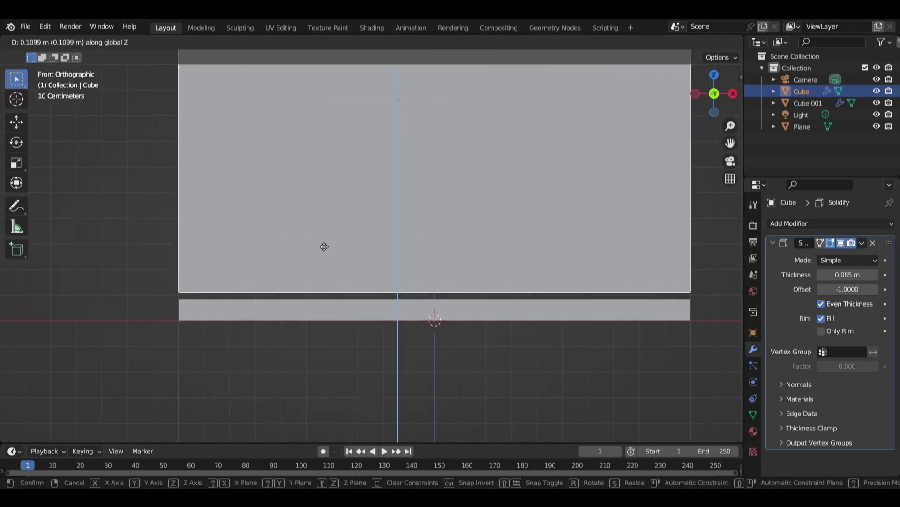
pyautogui.press('Escape')
pyautogui.hotkey('alt', 'a')
pyautogui.hotkey('ctrl', 's')
# - Preview five vertical loop cuts across the end wall in Edit Mode
pyautogui.moveTo(343, 212)
pyautogui.mouseDown(button='middle')
pyautogui.moveTo(392, 225)
pyautogui.moveTo(375, 227)
pyautogui.moveTo(453, 197)
pyautogui.moveTo(328, 179)
pyautogui.moveTo(371, 263)
pyautogui.moveTo(436, 239)
pyautogui.moveTo(393, 149)
pyautogui.mouseUp(button='middle')
pyautogui.scroll(3, 372, 229)
pyautogui.click(328, 179)
pyautogui.press('Tab')
pyautogui.hotkey('ctrl', 'r')
pyautogui.scroll(1, 392, 149)
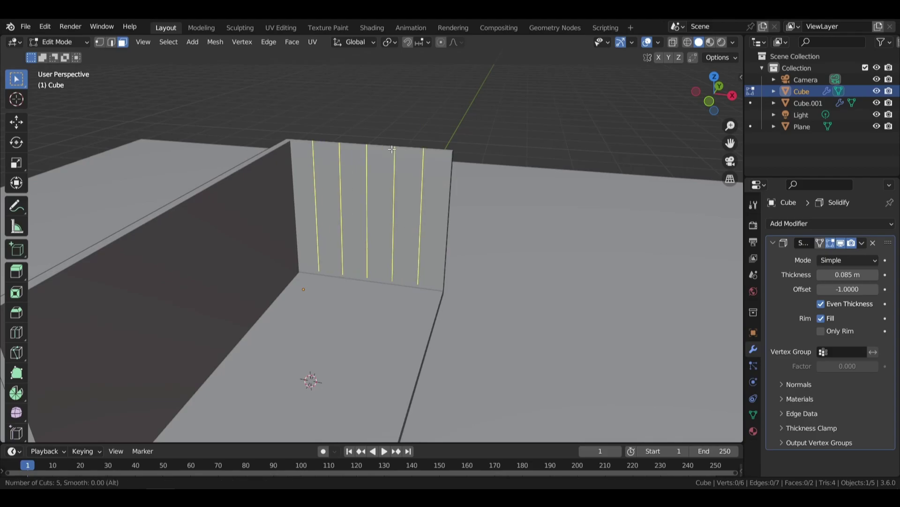
# - Confirm five vertical cuts and add upper and lower horizontal cuts on the end wall
pyautogui.click(392, 149)
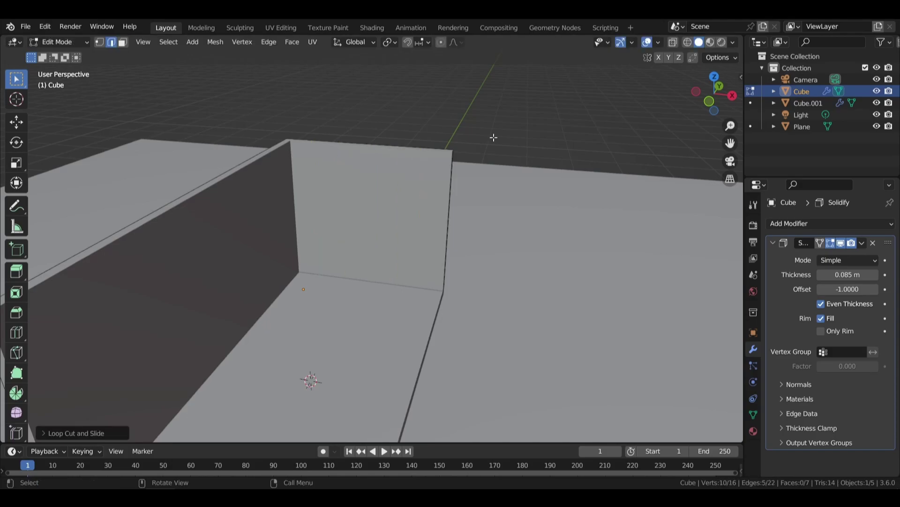
pyautogui.moveTo(492, 137)
pyautogui.mouseDown(button='middle')
pyautogui.moveTo(275, 104)
pyautogui.moveTo(464, 232)
pyautogui.moveTo(457, 268)
pyautogui.mouseUp(button='middle')
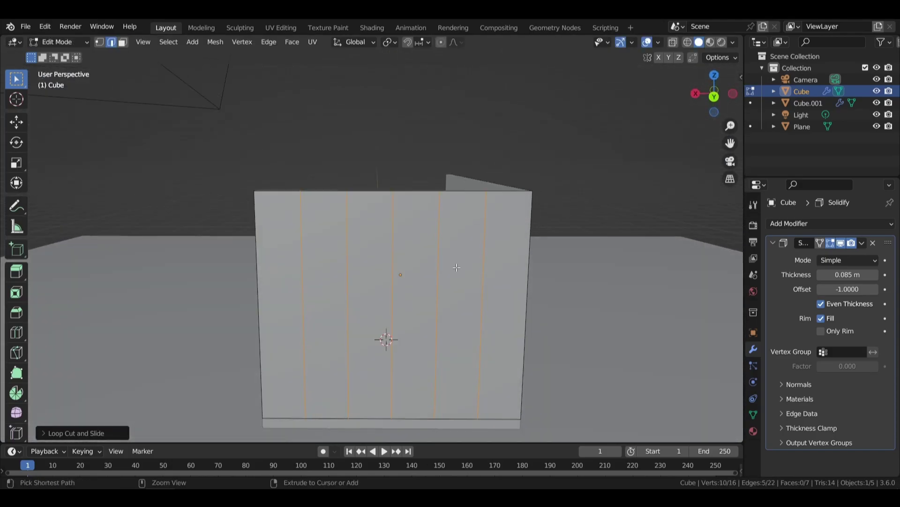
pyautogui.moveTo(495, 275); pyautogui.dragTo(499, 206)
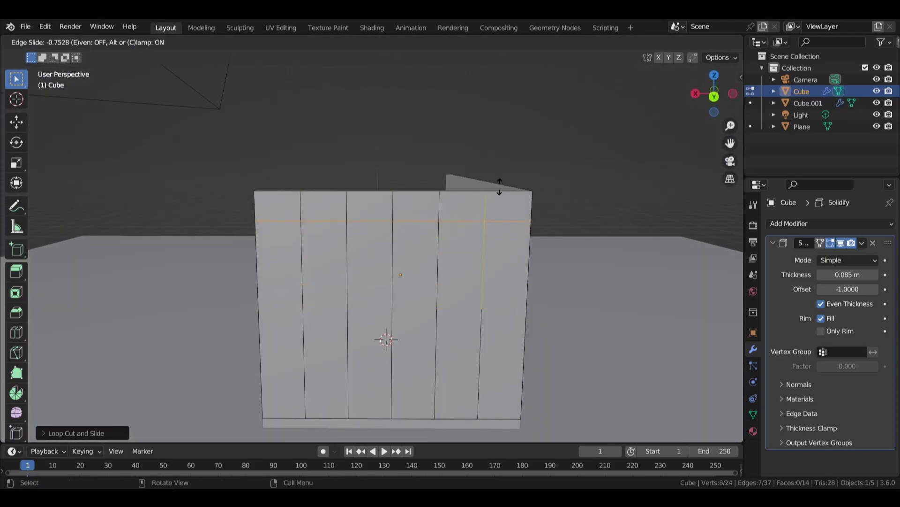
pyautogui.click(500, 186)
pyautogui.hotkey('ctrl', 'r')
pyautogui.click(523, 328)
pyautogui.click(519, 350)
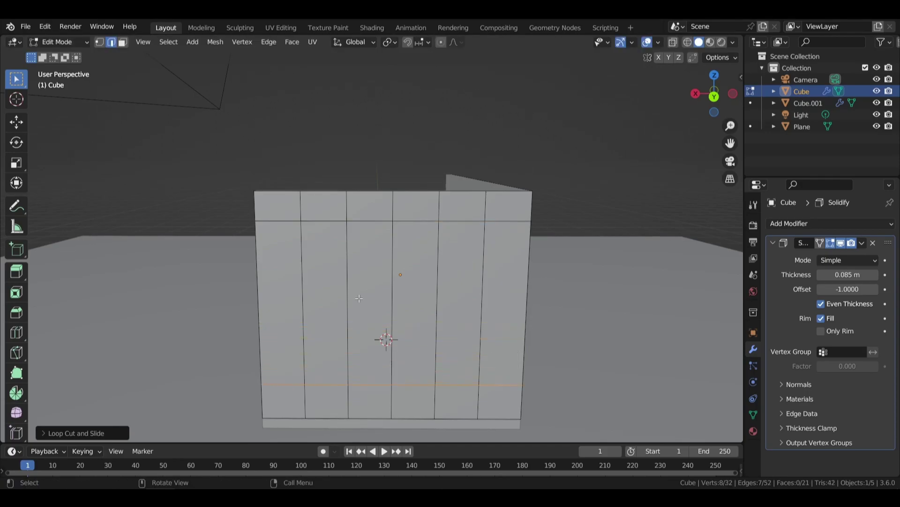
# - Inset two window panel faces and delete them to make pane holes
pyautogui.press('3')
pyautogui.click(415, 286)
pyautogui.keyDown('shift'); pyautogui.click(443, 284); pyautogui.keyUp('shift')
pyautogui.press('i')
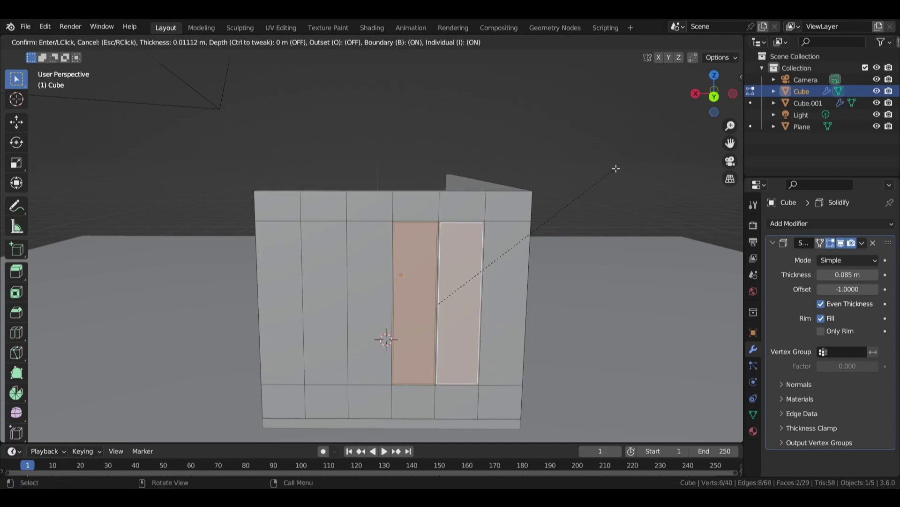
pyautogui.click(615, 168)
pyautogui.press('x')
pyautogui.click(558, 220)
# - Add a door-height loop cut across the left wall panels
pyautogui.moveTo(558, 221)
pyautogui.mouseDown(button='middle')
pyautogui.moveTo(607, 211)
pyautogui.moveTo(492, 215)
pyautogui.mouseUp(button='middle')
pyautogui.hotkey('ctrl', 'r')
pyautogui.click(297, 271)
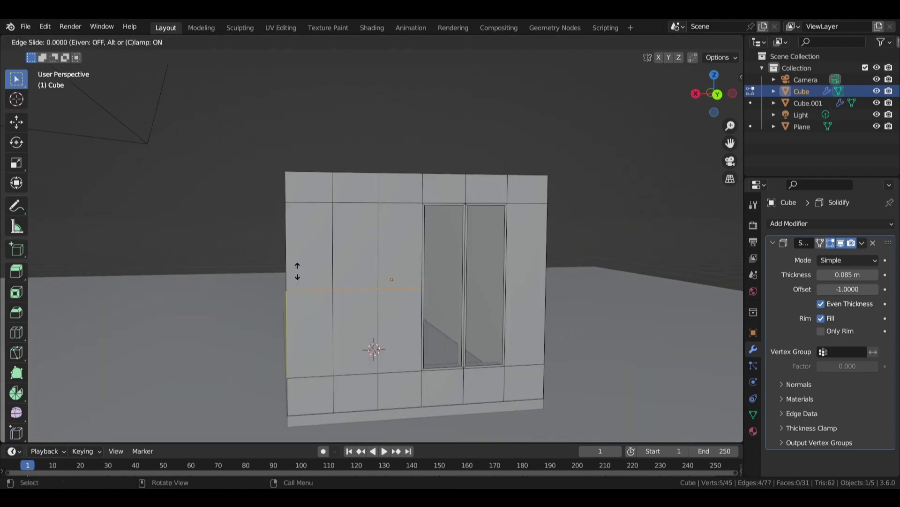
pyautogui.click(294, 228)
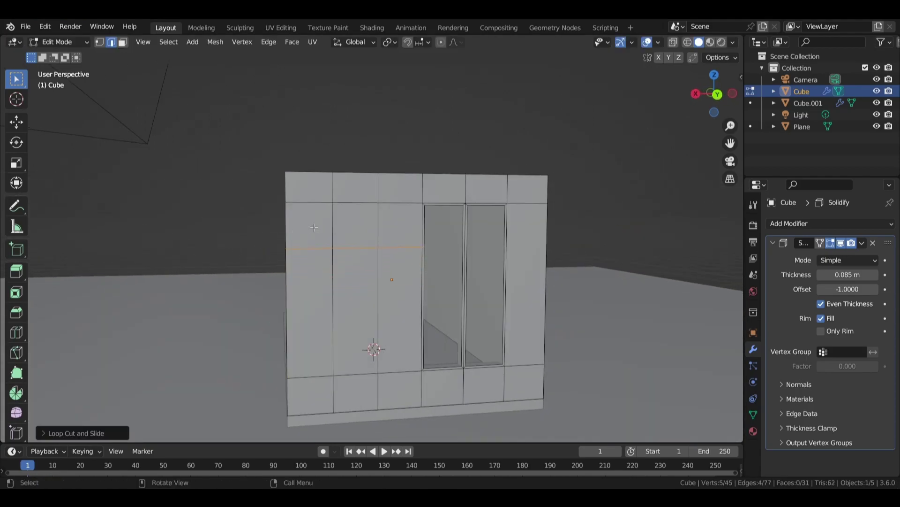
# - Inset the four door faces and delete them to open a doorway
pyautogui.moveTo(294, 227); pyautogui.dragTo(339, 250, button='middle')
pyautogui.click(338, 250)
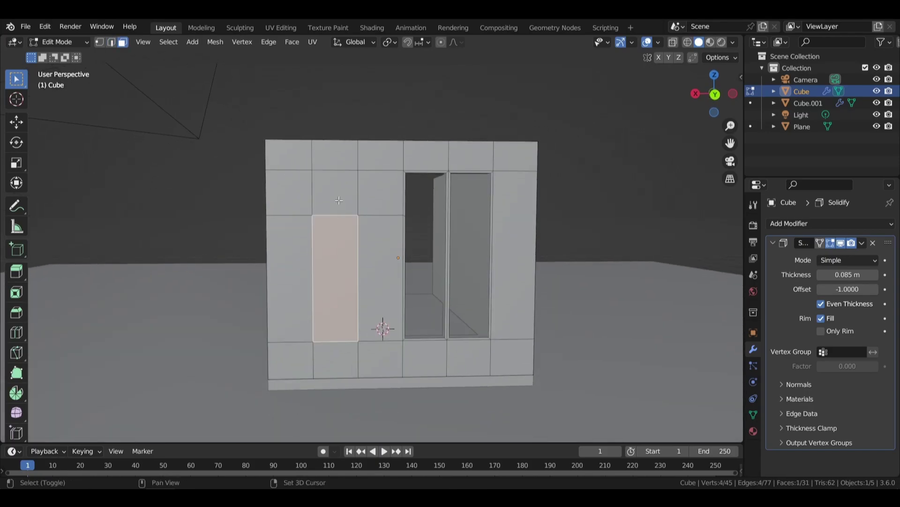
pyautogui.keyDown('shift'); pyautogui.click(380, 282); pyautogui.keyUp('shift')
pyautogui.keyDown('shift'); pyautogui.click(335, 359); pyautogui.keyUp('shift')
pyautogui.keyDown('shift'); pyautogui.click(379, 358); pyautogui.keyUp('shift')
pyautogui.press('i')
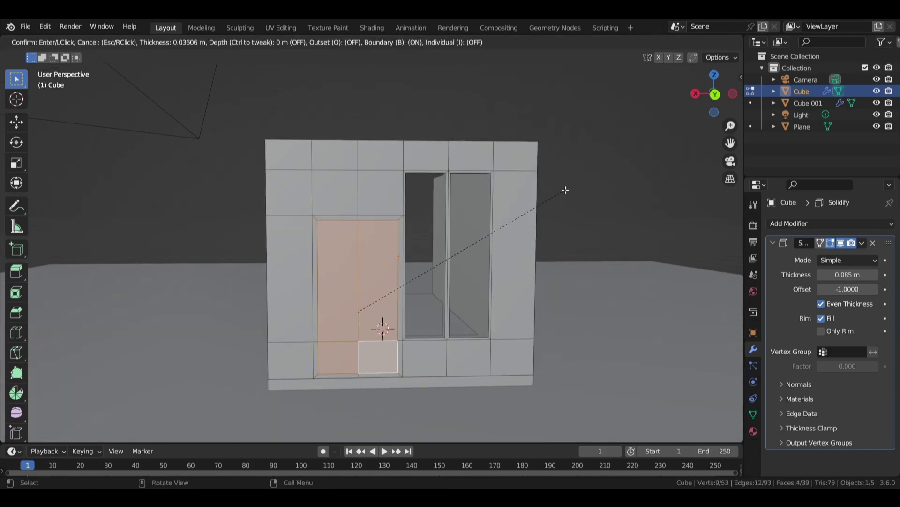
pyautogui.click(564, 190)
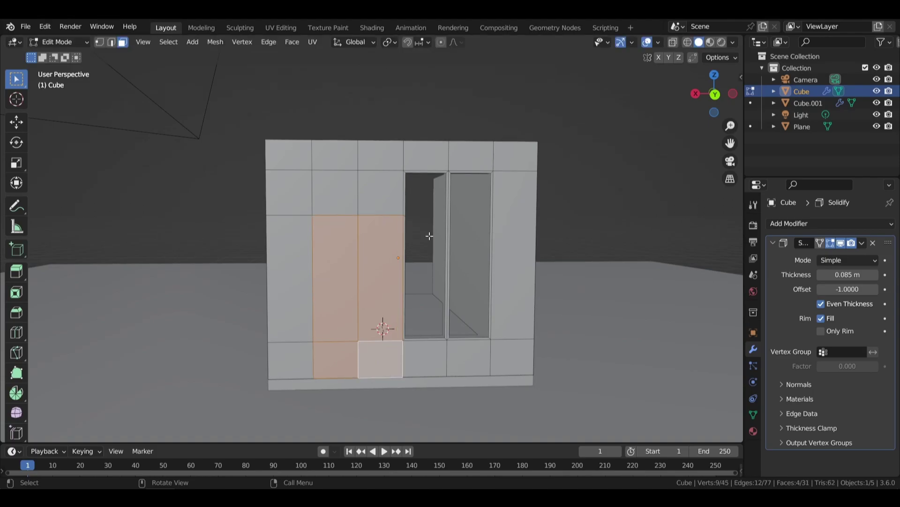
pyautogui.press('x')
# - Inset the two faces above the doorway and delete them as window openings
pyautogui.click(397, 246)
pyautogui.click(335, 192)
pyautogui.keyDown('shift'); pyautogui.click(381, 193); pyautogui.keyUp('shift')
pyautogui.press('i')
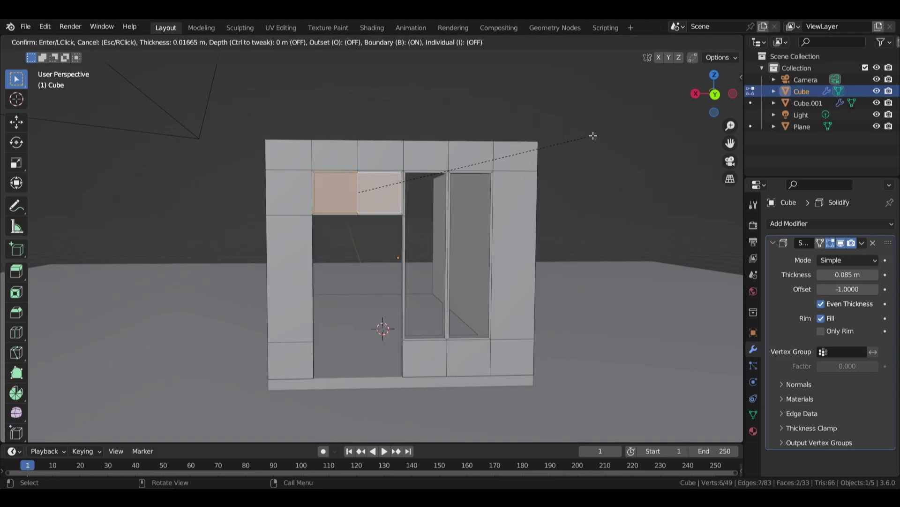
pyautogui.click(593, 136)
pyautogui.press('x')
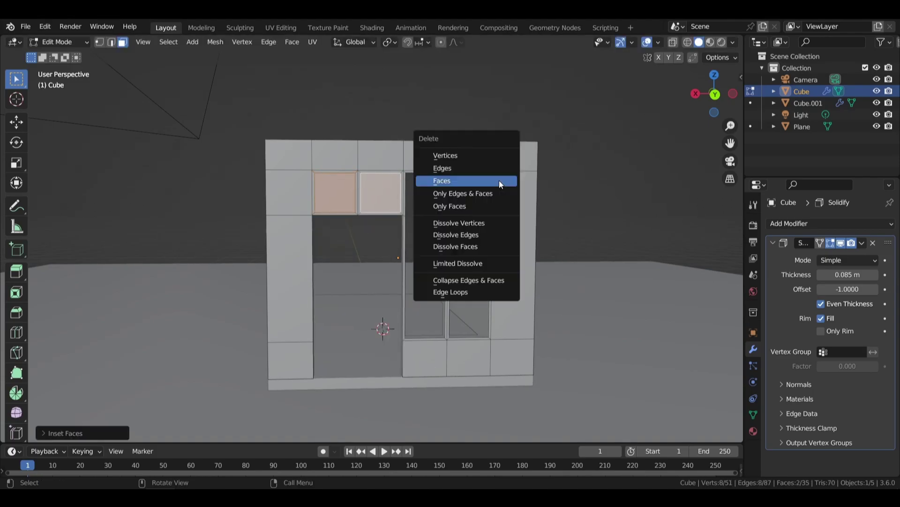
pyautogui.click(499, 181)
pyautogui.press('Tab')
pyautogui.scroll(5, 474, 192)
pyautogui.scroll(3, 491, 181)
# - Check the room through the camera view and save the file
pyautogui.scroll(-3, 437, 173)
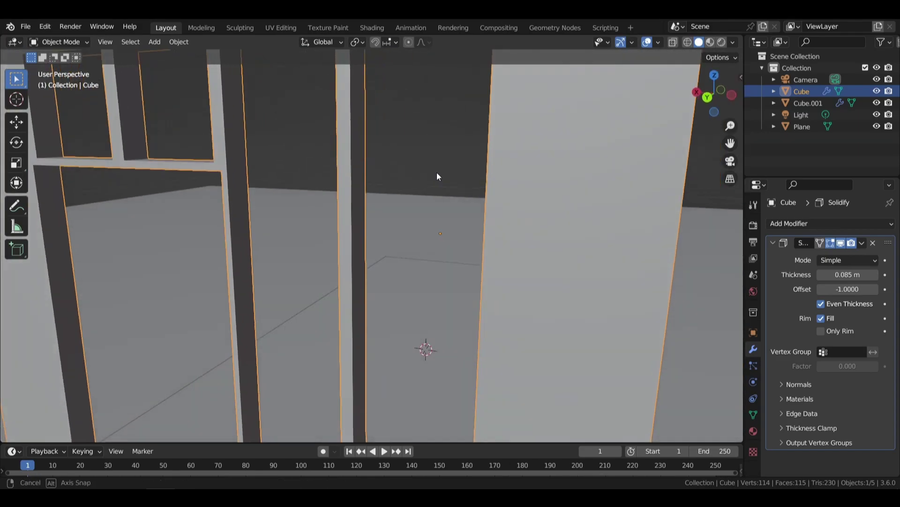
pyautogui.scroll(-5, 454, 165)
pyautogui.press('KP_0')
pyautogui.click(660, 128)
pyautogui.hotkey('ctrl', 's')
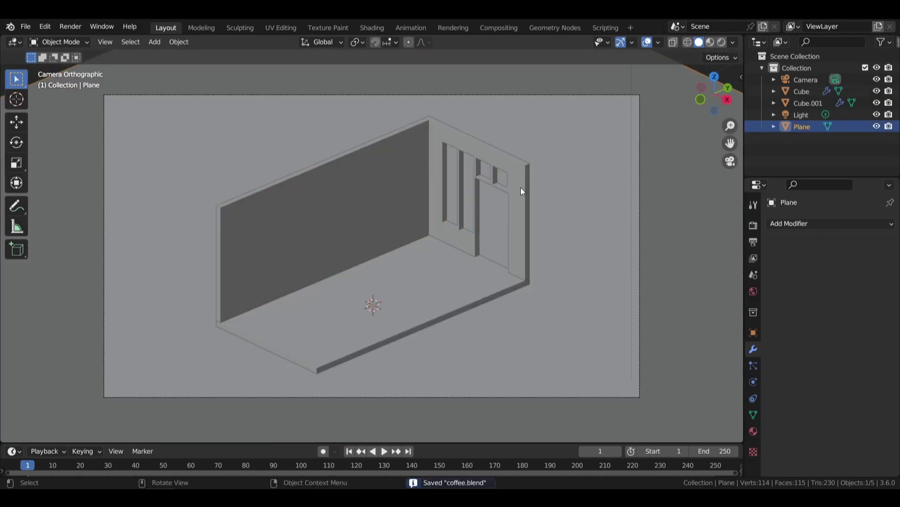
pyautogui.click(521, 188)
pyautogui.press('KP_0')
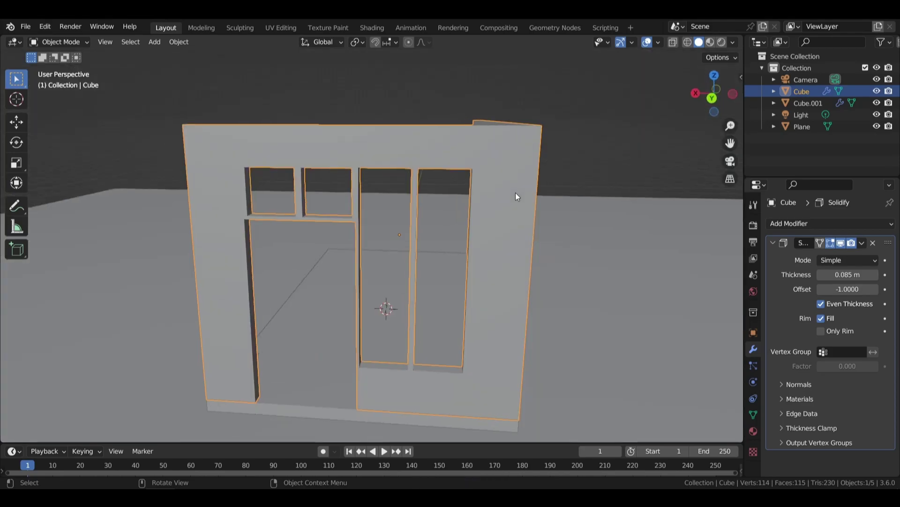
pyautogui.click(579, 182)
# - Select the wall from a side angle and enter Edit Mode
pyautogui.moveTo(579, 182); pyautogui.dragTo(551, 168, button='middle')
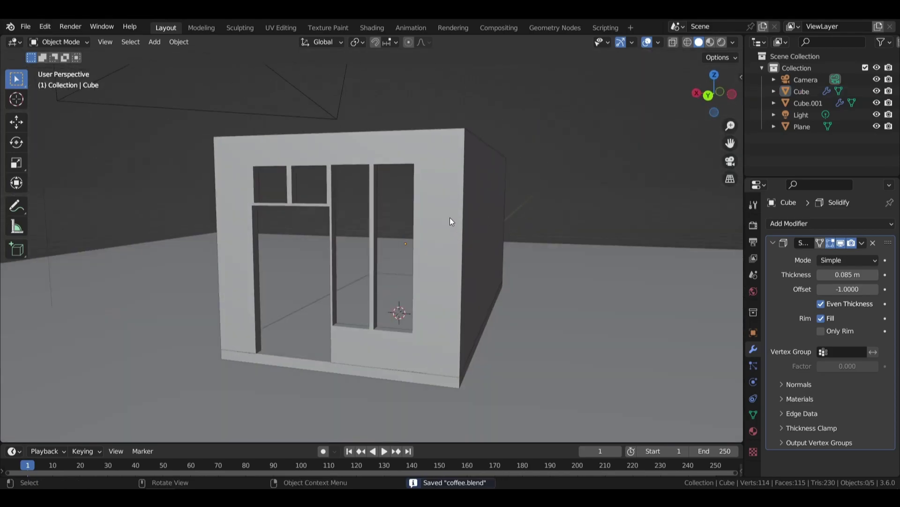
pyautogui.moveTo(449, 217); pyautogui.dragTo(418, 221, button='middle')
pyautogui.scroll(2, 421, 229)
pyautogui.scroll(2, 347, 249)
pyautogui.scroll(-2, 347, 250)
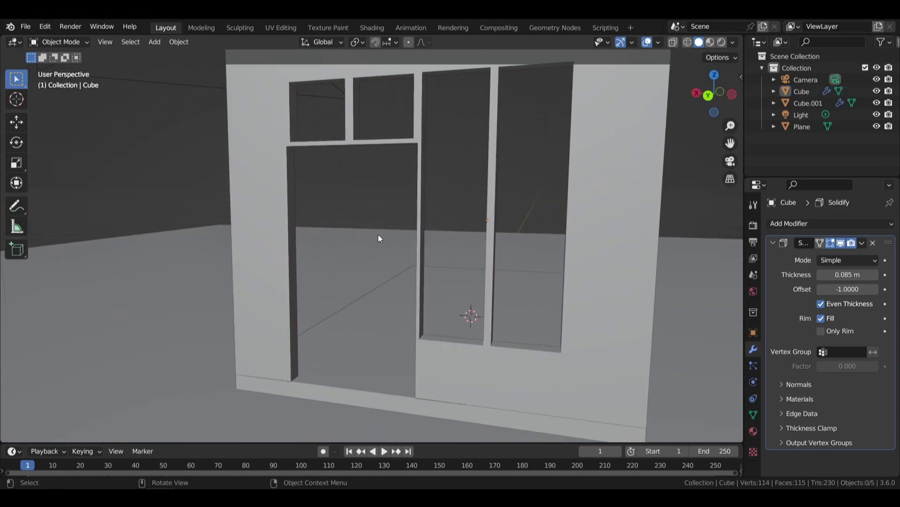
pyautogui.click(285, 234)
pyautogui.moveTo(285, 234); pyautogui.dragTo(539, 247, button='middle')
pyautogui.press('Tab')
# - Separate the doorway edge loop into its own object, Cube.002
pyautogui.scroll(3, 479, 189)
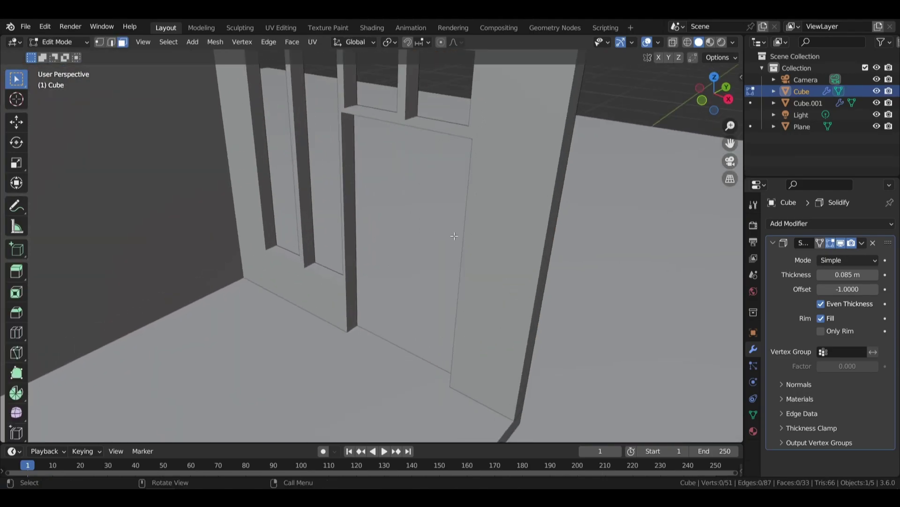
pyautogui.keyDown('alt'); pyautogui.click(356, 219); pyautogui.keyUp('alt')
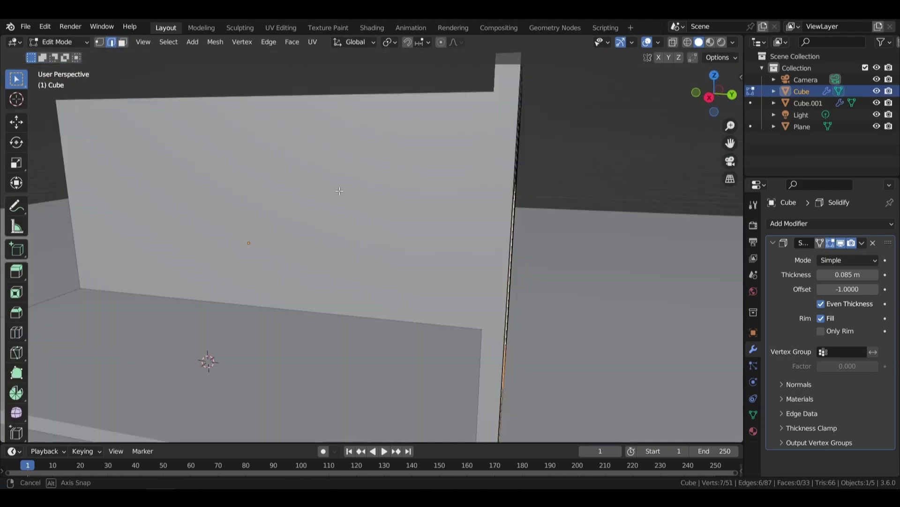
pyautogui.moveTo(355, 219); pyautogui.dragTo(425, 210, button='middle')
pyautogui.press('o')
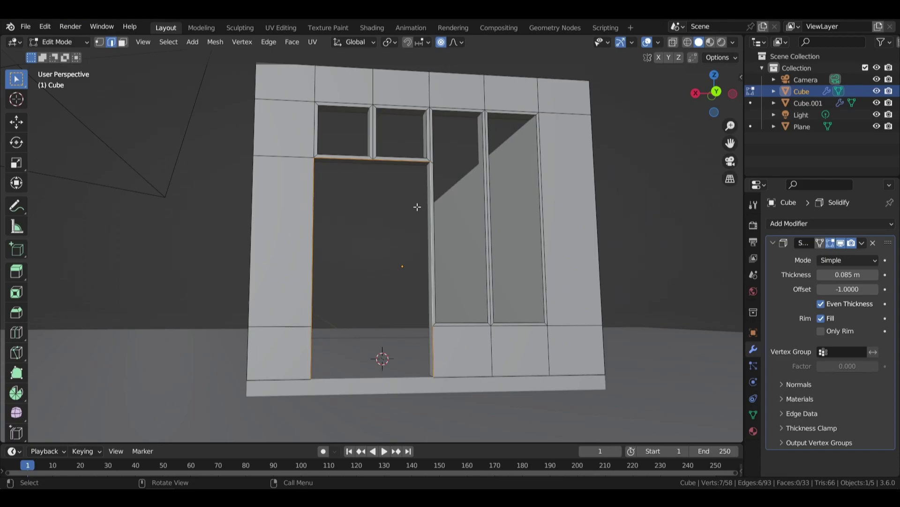
pyautogui.press('p')
pyautogui.click(416, 204)
pyautogui.press('Tab')
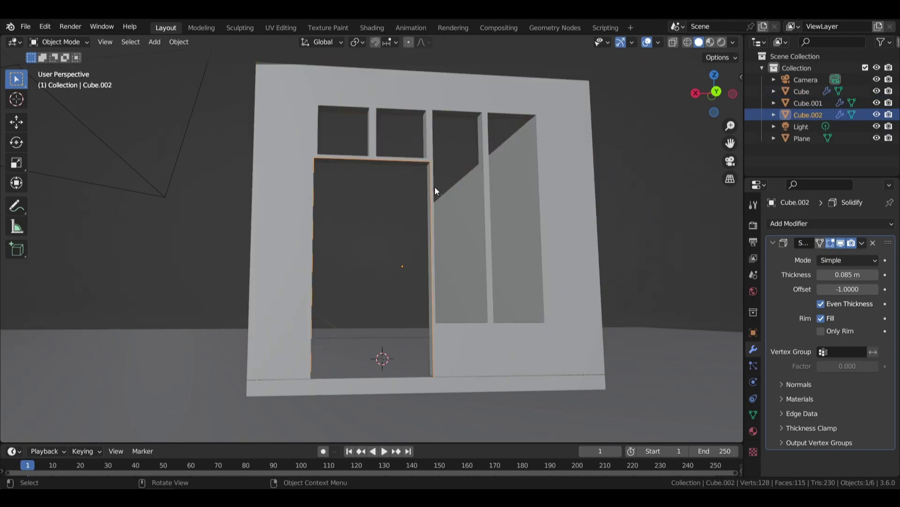
# - Dissolve the two extra outline vertices and fill the doorway outline with a face
pyautogui.press('g')
pyautogui.press('Escape')
pyautogui.press('Tab')
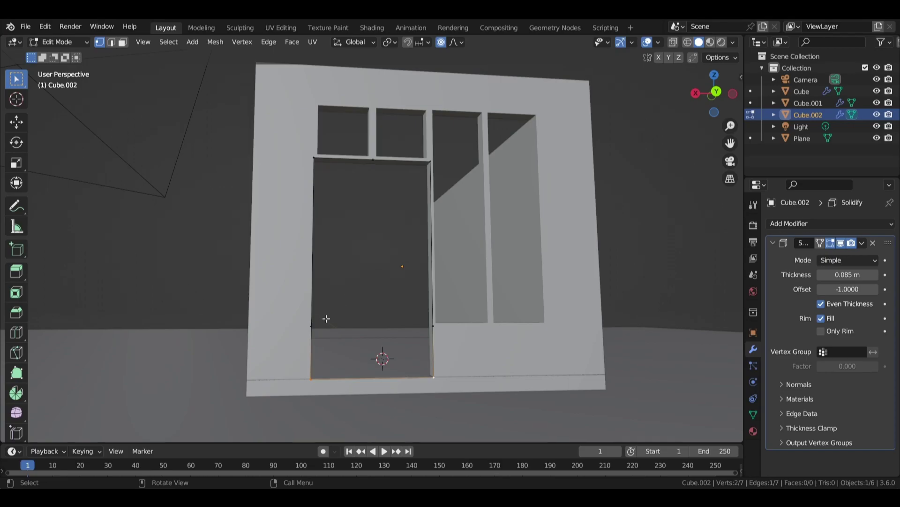
pyautogui.press('x')
pyautogui.click(410, 367)
pyautogui.press('x')
pyautogui.click(381, 258)
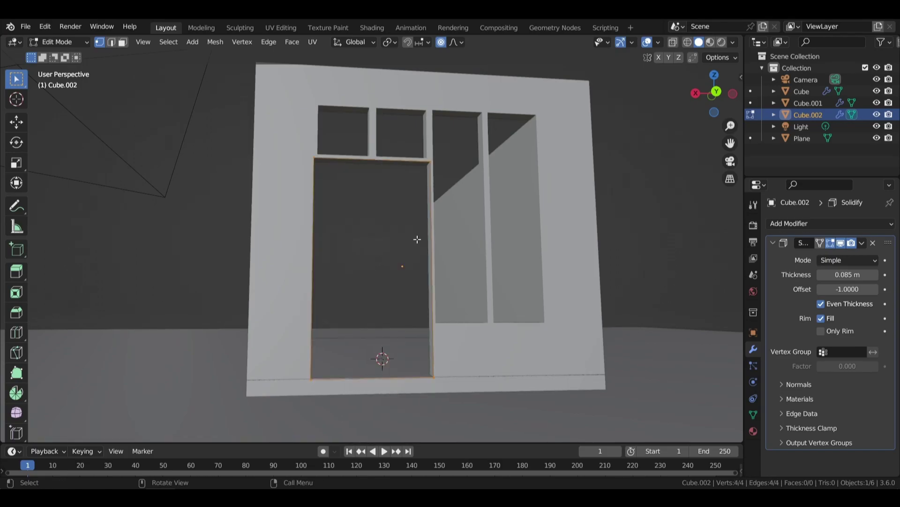
pyautogui.press('f')
# - Loop-cut the door face down the middle and select its left half
pyautogui.hotkey('ctrl', 'r')
pyautogui.click(384, 162)
pyautogui.rightClick(380, 178)
pyautogui.press('3')
pyautogui.click(369, 211)
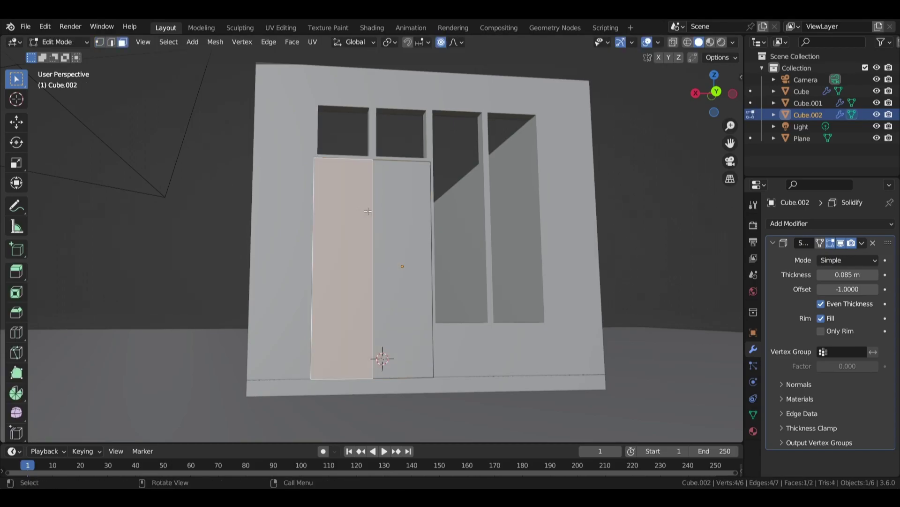
pyautogui.moveTo(369, 211); pyautogui.dragTo(211, 300, button='middle')
pyautogui.press('Tab')
# - Remove the door's Solidify modifier, shift it along Y, and save
pyautogui.click(873, 242)
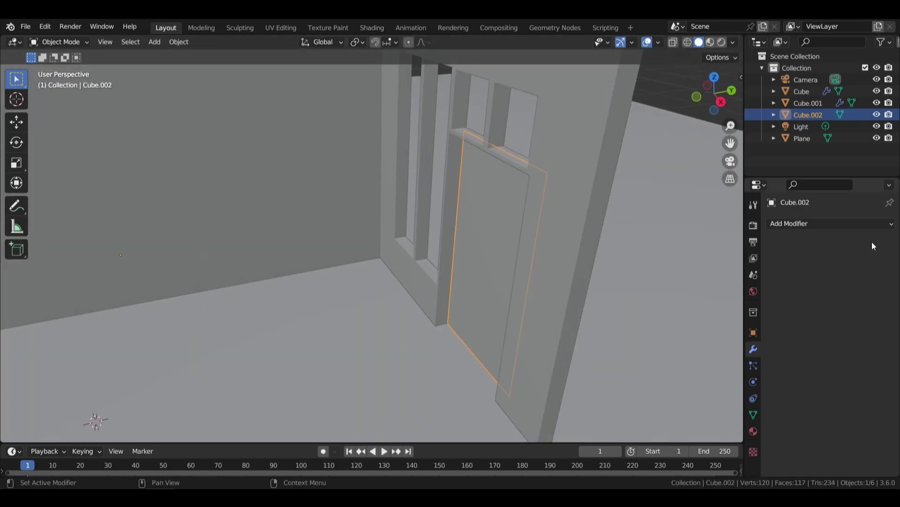
pyautogui.press('g')
pyautogui.press('x')
pyautogui.press('y')
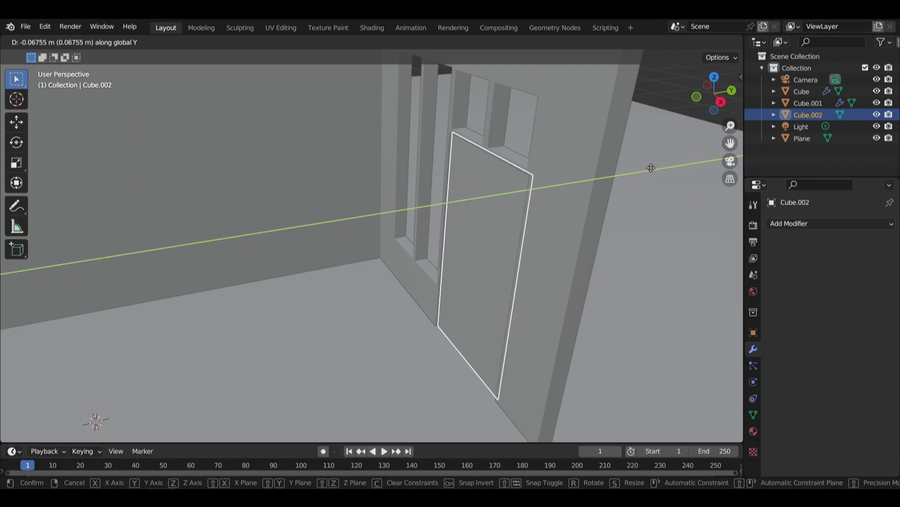
pyautogui.click(651, 168)
pyautogui.click(612, 109)
pyautogui.moveTo(649, 166)
pyautogui.mouseDown(button='middle')
pyautogui.moveTo(612, 108)
pyautogui.moveTo(550, 181)
pyautogui.mouseUp(button='middle')
pyautogui.hotkey('ctrl', 's')
# - Separate the left half into its own door panel, Cube.003
pyautogui.click(466, 170)
pyautogui.press('Tab')
pyautogui.press('p')
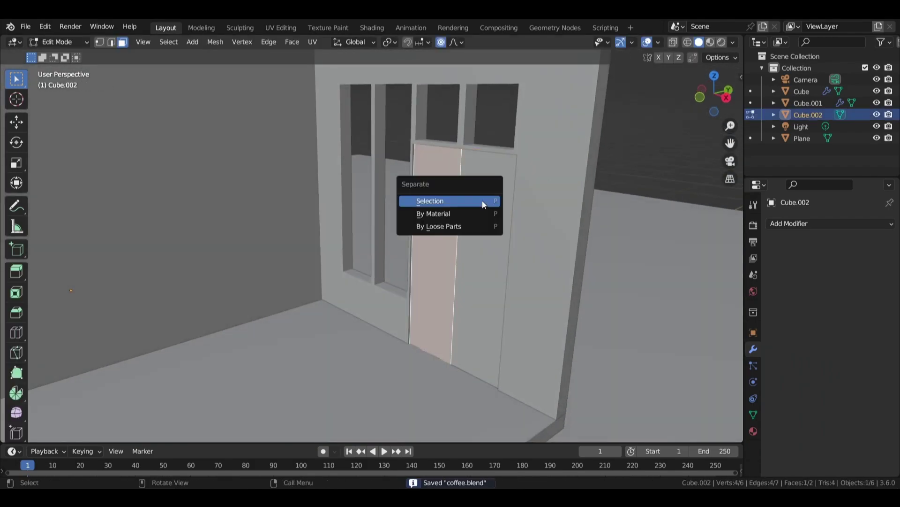
pyautogui.click(482, 201)
pyautogui.press('Tab')
pyautogui.click(451, 256)
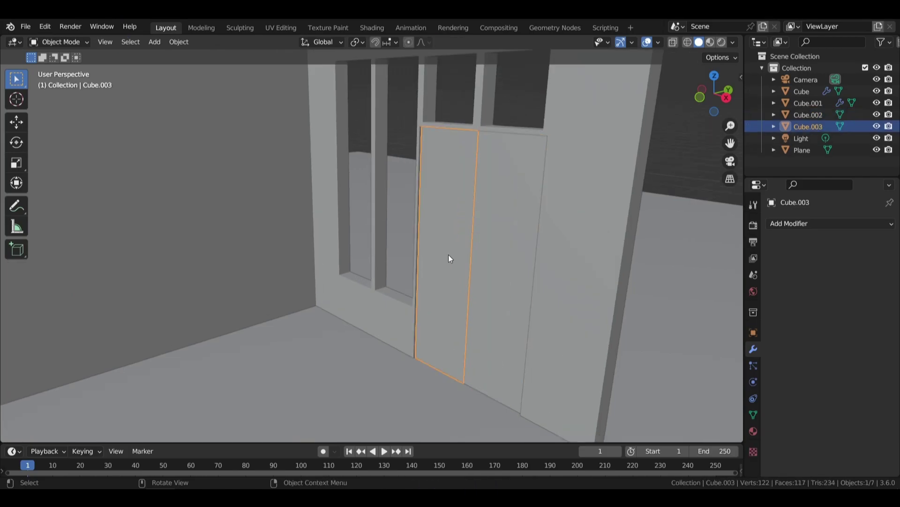
pyautogui.press('KP_7')
# - Centre the left door's origin and rotate it 90° from the top view
pyautogui.moveTo(440, 207); pyautogui.dragTo(423, 165, button='middle')
pyautogui.rightClick(423, 165)
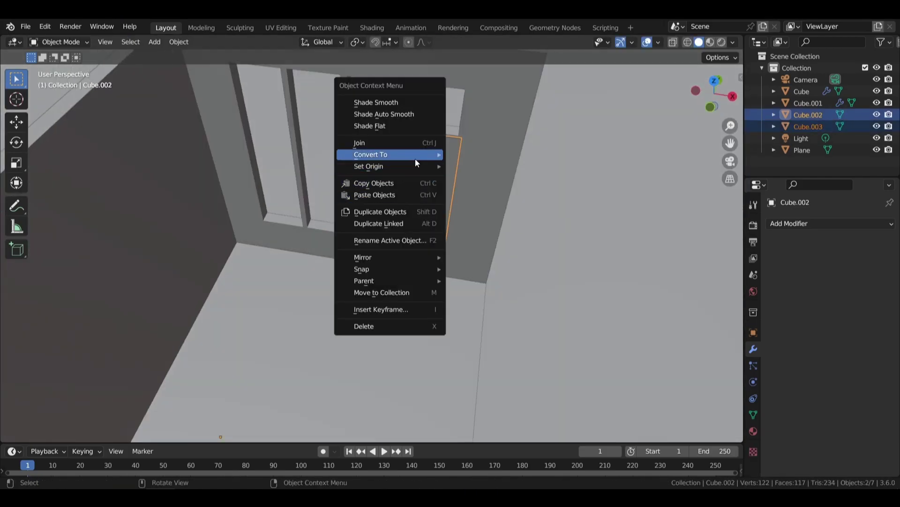
pyautogui.click(449, 179)
pyautogui.click(387, 188)
pyautogui.press('KP_7')
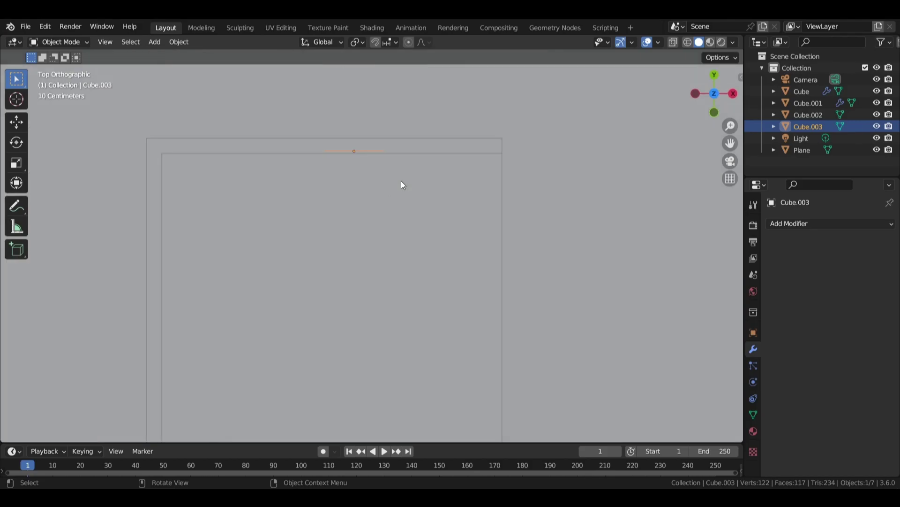
pyautogui.write('r90')
pyautogui.press('Return')
# - Swing the right door panel −90°
pyautogui.moveTo(399, 224); pyautogui.dragTo(401, 159, button='middle')
pyautogui.click(401, 159)
pyautogui.write('r')
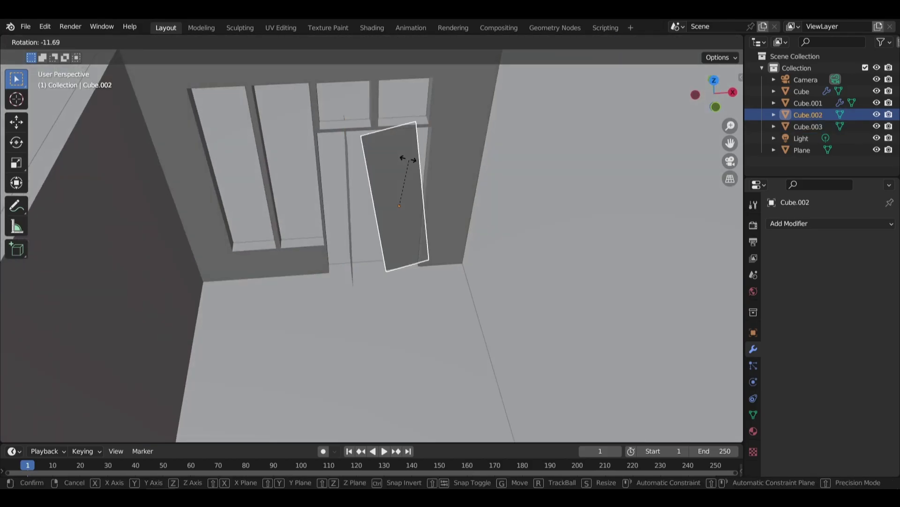
pyautogui.write('-90')
pyautogui.press('Return')
pyautogui.scroll(2, 399, 153)
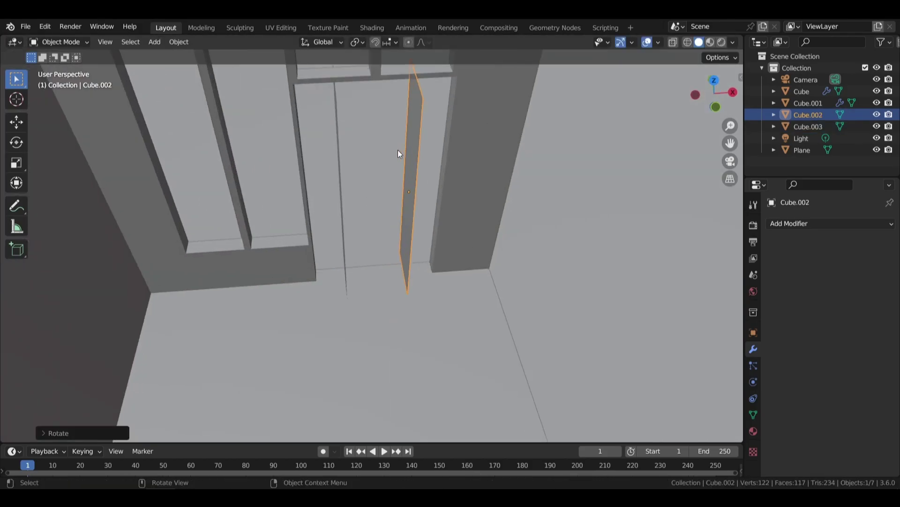
# - Thicken both doors by extruding their faces along normals
pyautogui.keyDown('shift'); pyautogui.click(339, 142); pyautogui.keyUp('shift')
pyautogui.press('Tab')
pyautogui.press('a')
pyautogui.hotkey('alt', 'e')
pyautogui.click(480, 154)
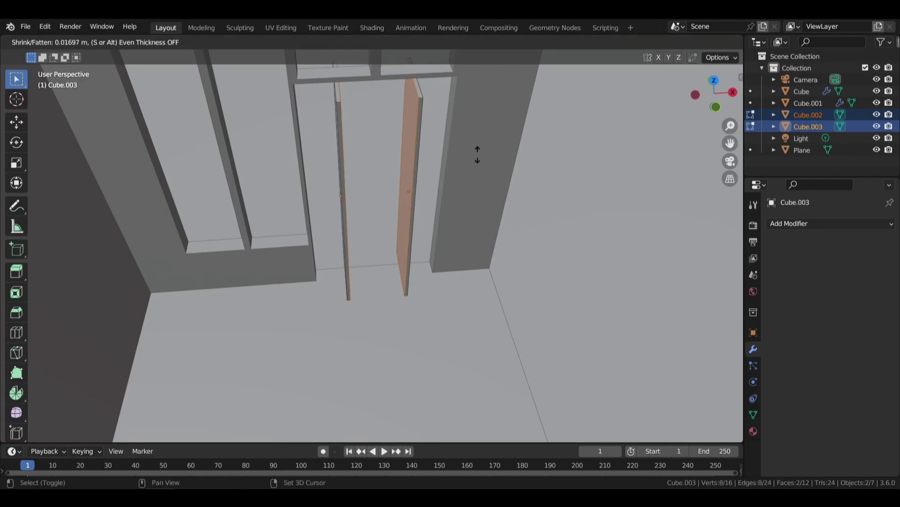
pyautogui.click(477, 155)
pyautogui.press('Tab')
# - Move the left and right doors along X to either side of the doorway
pyautogui.press('KP_1')
pyautogui.press('KP_Decimal')
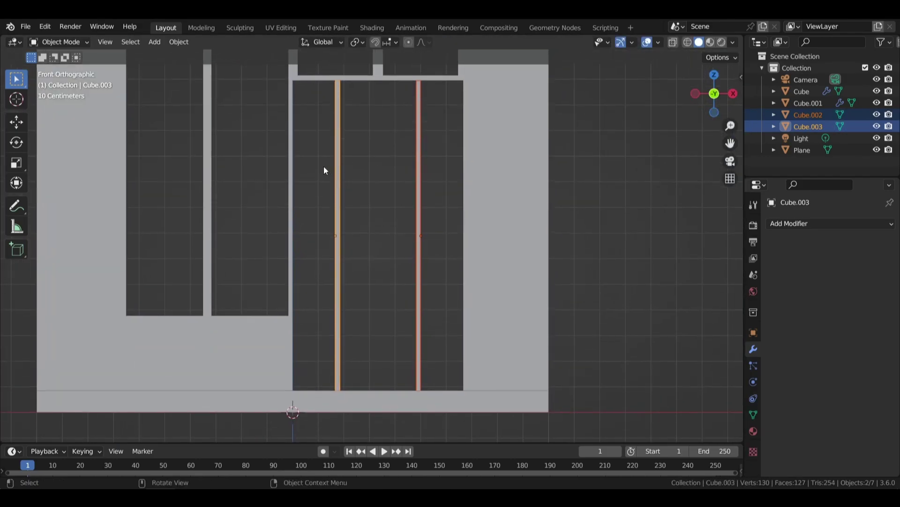
pyautogui.click(325, 171)
pyautogui.press('g')
pyautogui.press('x')
pyautogui.click(293, 161)
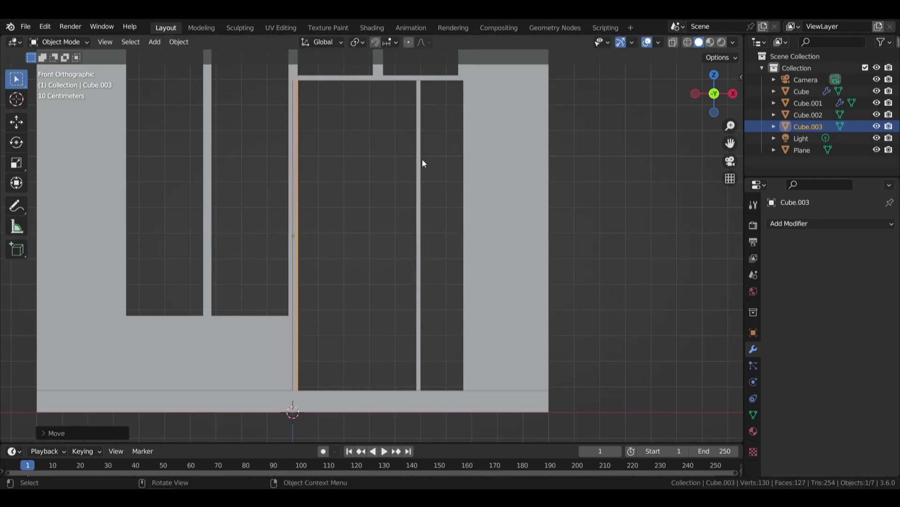
pyautogui.click(422, 159)
pyautogui.press('g')
pyautogui.press('x')
pyautogui.click(485, 159)
# - Shift both doors together along Y and save coffee.blend
pyautogui.moveTo(486, 159); pyautogui.dragTo(403, 181, button='middle')
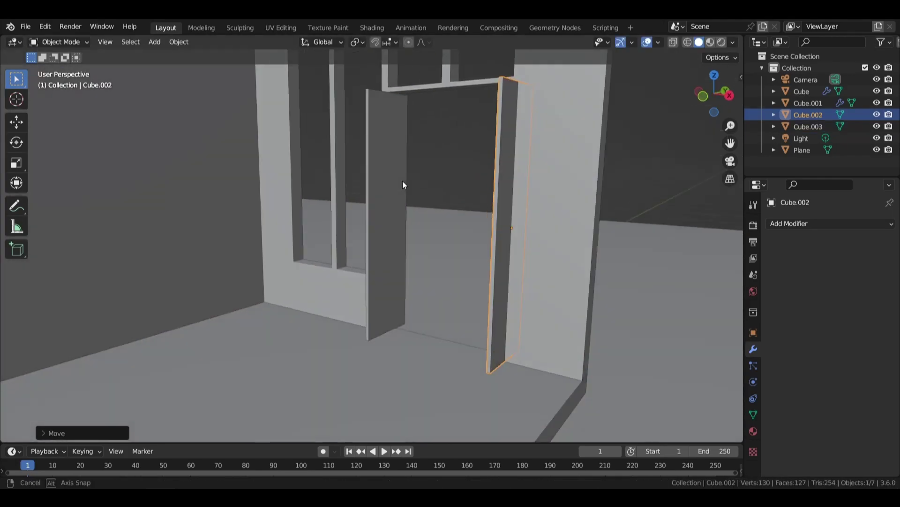
pyautogui.keyDown('shift'); pyautogui.click(402, 181); pyautogui.keyUp('shift')
pyautogui.press('KP_3')
pyautogui.press('g')
pyautogui.press('y')
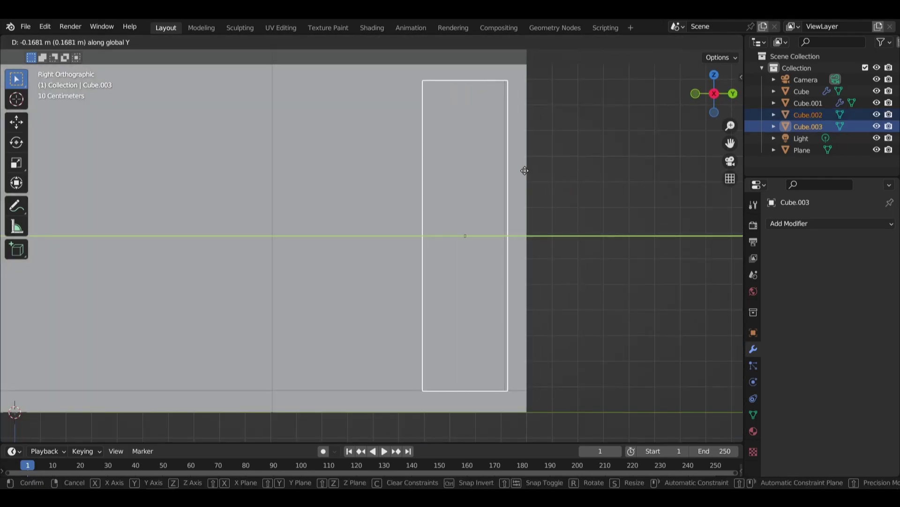
pyautogui.click(540, 171)
pyautogui.hotkey('ctrl', 's')
pyautogui.moveTo(555, 174)
pyautogui.mouseDown(button='middle')
pyautogui.moveTo(587, 178)
pyautogui.moveTo(578, 179)
pyautogui.mouseUp(button='middle')
pyautogui.scroll(2, 578, 179)
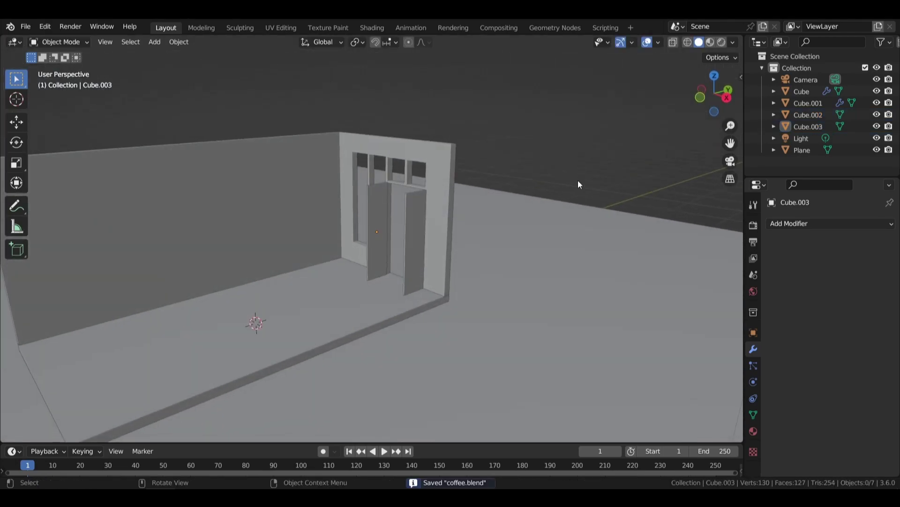
pyautogui.scroll(1, 571, 175)
pyautogui.scroll(2, 558, 176)
pyautogui.scroll(2, 558, 176)
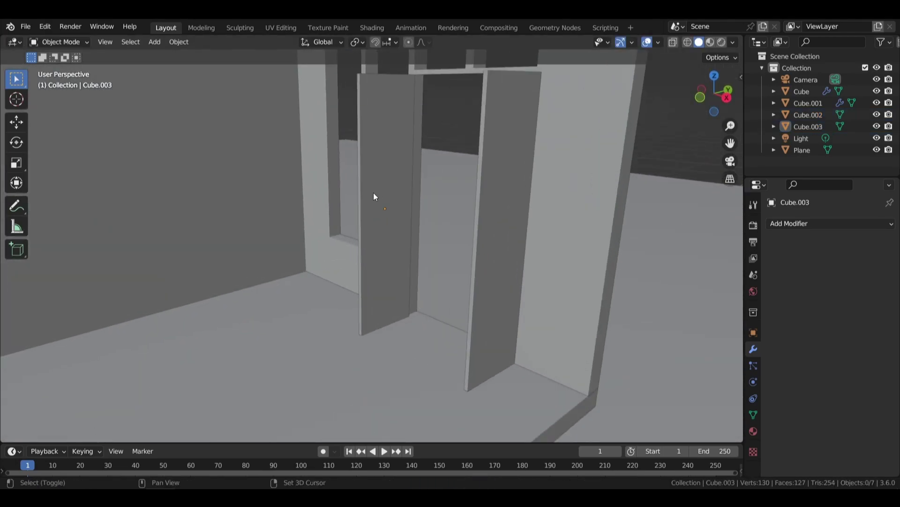
# - Add a plane, stand it upright with an X rotation of 90°, and scale it down
pyautogui.hotkey('shift', 'a')
pyautogui.click(420, 195)
pyautogui.write('rx')
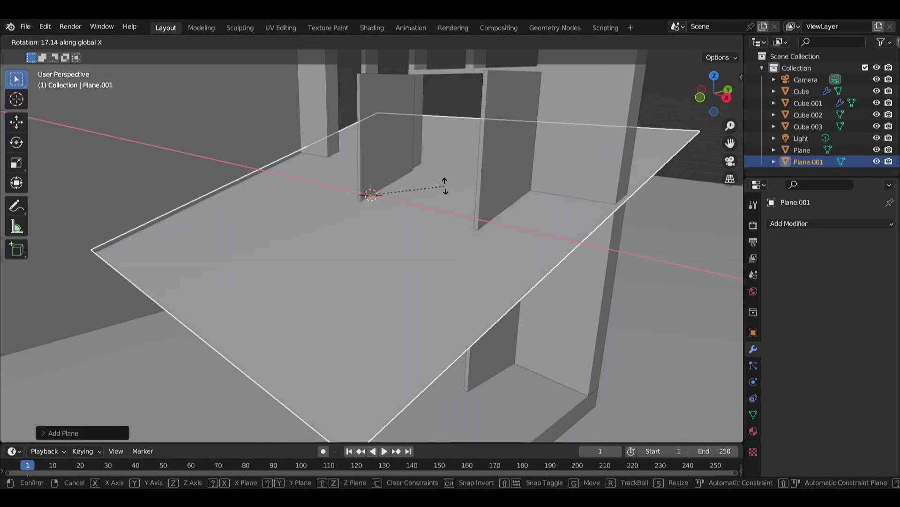
pyautogui.write('90')
pyautogui.press('Return')
pyautogui.press('KP_1')
pyautogui.press('s')
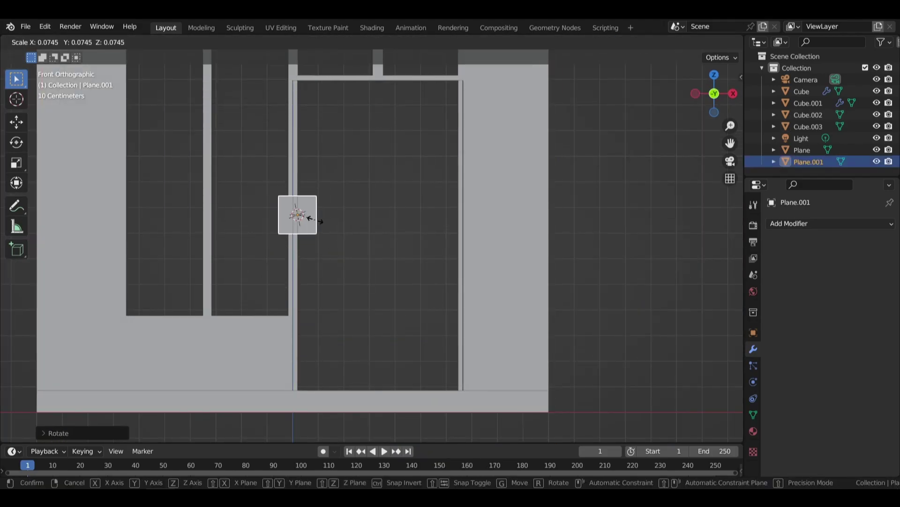
pyautogui.press('g')
pyautogui.click(366, 245)
# - Position the handle plane on the left door, nudge the door block along X, and save
pyautogui.scroll(3, 395, 234)
pyautogui.scroll(1, 315, 211)
pyautogui.press('g')
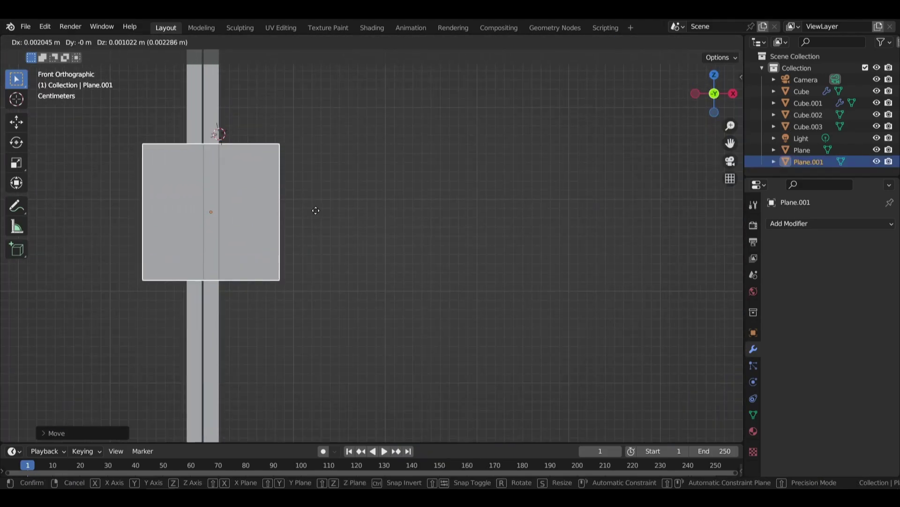
pyautogui.click(315, 210)
pyautogui.click(254, 159)
pyautogui.press('g')
pyautogui.press('x')
pyautogui.click(420, 151)
pyautogui.scroll(-3, 383, 170)
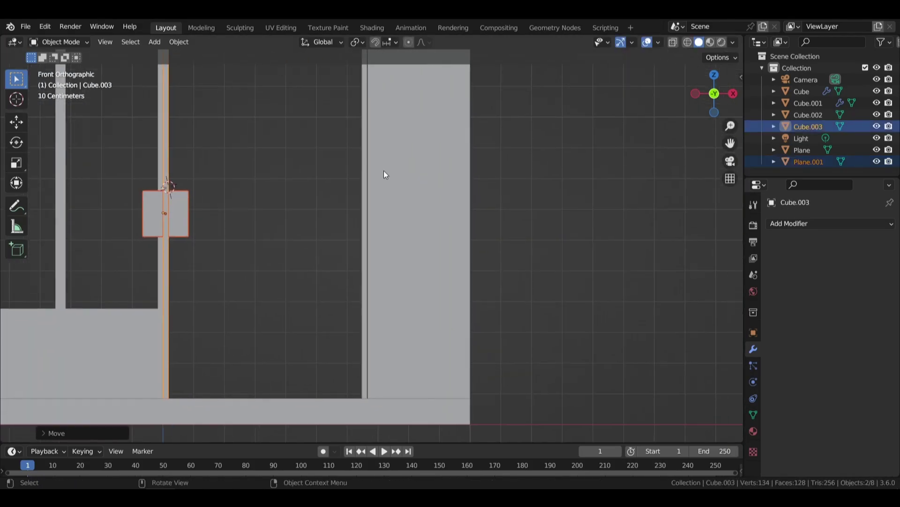
pyautogui.click(384, 170)
pyautogui.hotkey('ctrl', 's')
# - Inset the handle plane, delete its inner face, and extrude the ring into a handle
pyautogui.scroll(3, 368, 228)
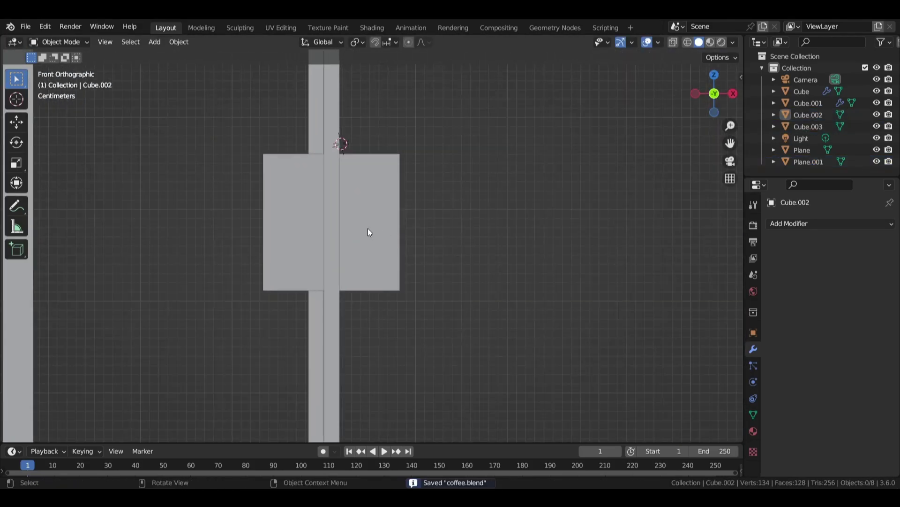
pyautogui.click(368, 232)
pyautogui.press('Tab')
pyautogui.press('i')
pyautogui.click(524, 145)
pyautogui.press('x')
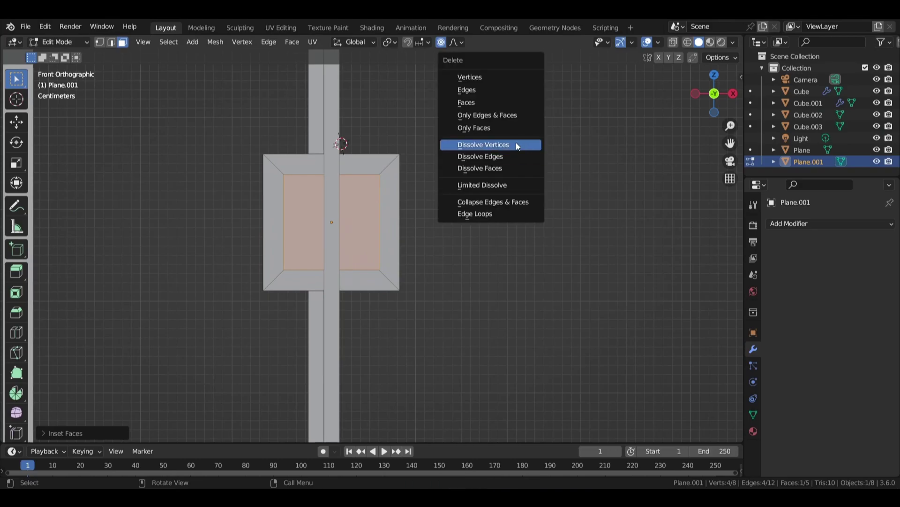
pyautogui.click(500, 100)
pyautogui.moveTo(501, 100)
pyautogui.mouseDown(button='middle')
pyautogui.moveTo(530, 155)
pyautogui.moveTo(396, 186)
pyautogui.mouseUp(button='middle')
pyautogui.press('e')
pyautogui.click(533, 161)
pyautogui.press('Tab')
# - Apply the handle's transforms, add a 3-segment 0.002 m Bevel, shade smooth, and save
pyautogui.hotkey('ctrl', 'a')
pyautogui.click(395, 187)
pyautogui.click(788, 223)
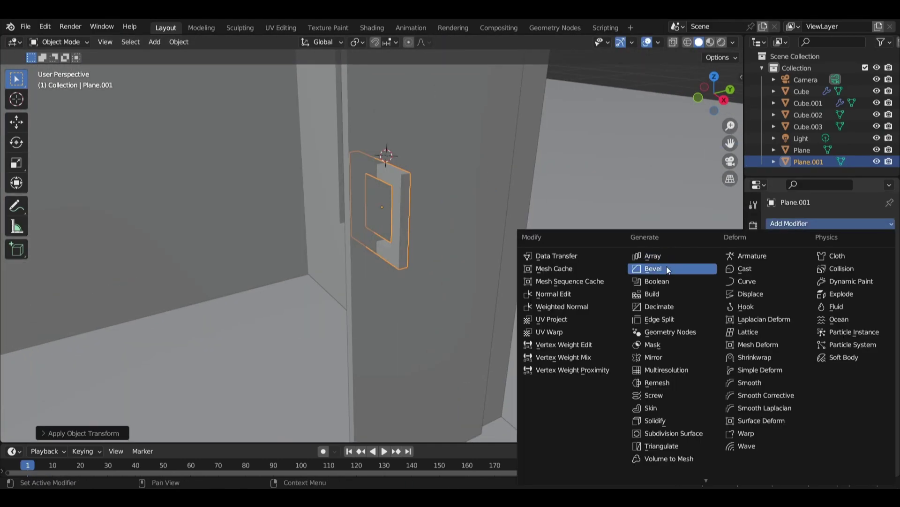
pyautogui.click(666, 267)
pyautogui.click(878, 302)
pyautogui.click(877, 301)
pyautogui.moveTo(847, 287)
pyautogui.mouseDown()
pyautogui.moveTo(825, 287)
pyautogui.moveTo(839, 287)
pyautogui.mouseUp()
pyautogui.rightClick(402, 182)
pyautogui.click(383, 126)
pyautogui.click(550, 70)
pyautogui.hotkey('ctrl', 's')
# - Duplicate the handle along X onto the right door as Plane.002 and save
pyautogui.scroll(3, 551, 70)
pyautogui.scroll(-5, 454, 175)
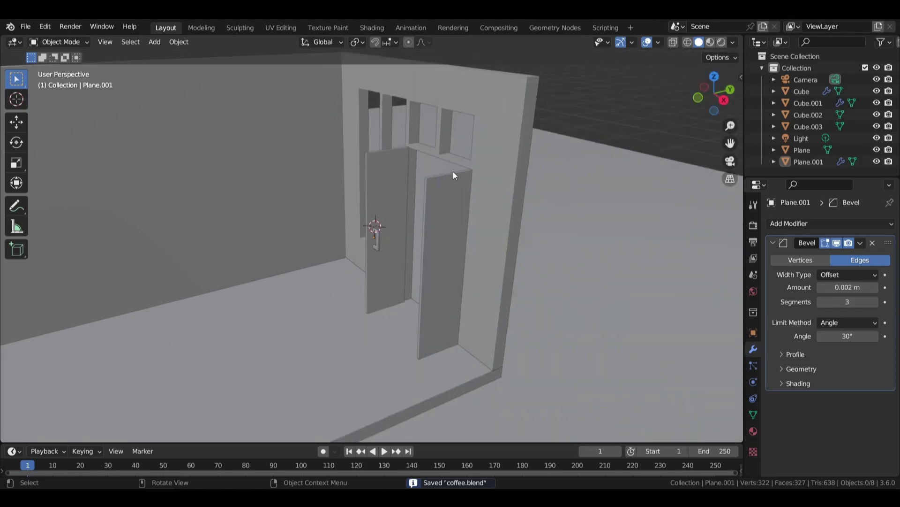
pyautogui.press('KP_1')
pyautogui.scroll(4, 428, 213)
pyautogui.hotkey('shift', 'd')
pyautogui.press('x')
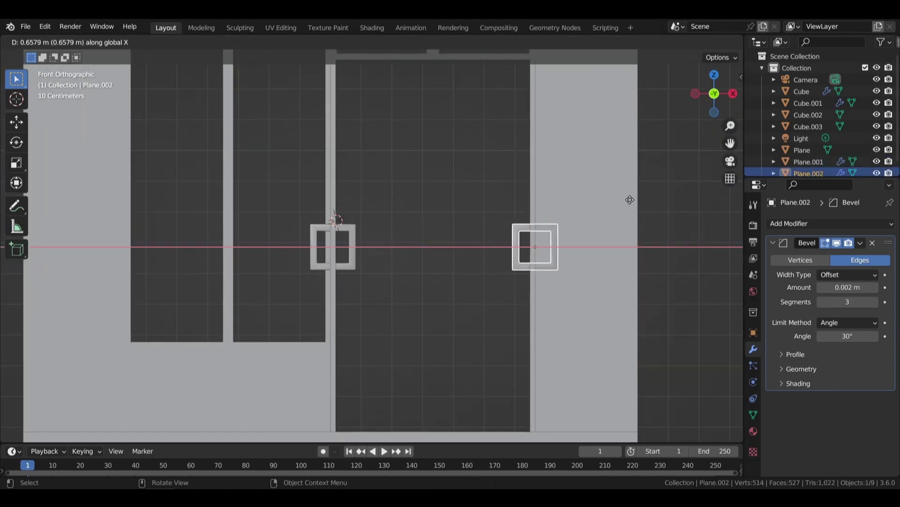
pyautogui.click(629, 213)
pyautogui.scroll(3, 627, 213)
pyautogui.press('g')
pyautogui.press('x')
pyautogui.click(543, 197)
pyautogui.hotkey('ctrl', 's')
# - Check the doors through the camera, then orbit to the door frame and select the main wall
pyautogui.scroll(-3, 309, 207)
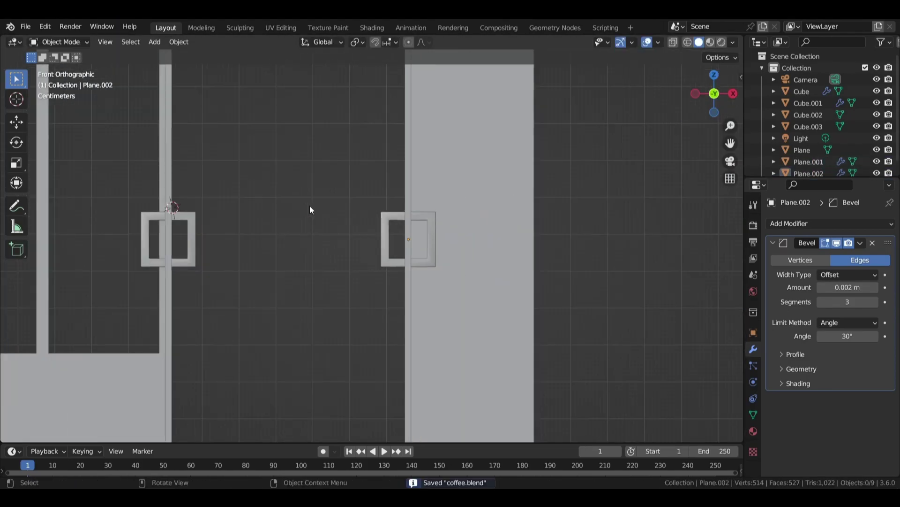
pyautogui.press('KP_0')
pyautogui.scroll(-2, 526, 216)
pyautogui.scroll(3, 527, 215)
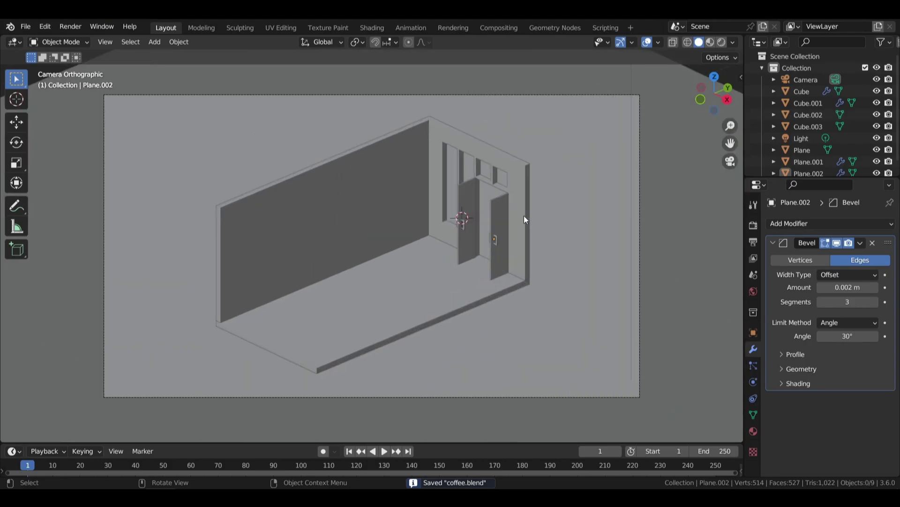
pyautogui.moveTo(524, 216)
pyautogui.mouseDown(button='middle')
pyautogui.moveTo(435, 174)
pyautogui.moveTo(421, 148)
pyautogui.mouseUp(button='middle')
pyautogui.scroll(3, 421, 148)
pyautogui.click(421, 149)
pyautogui.scroll(-2, 469, 164)
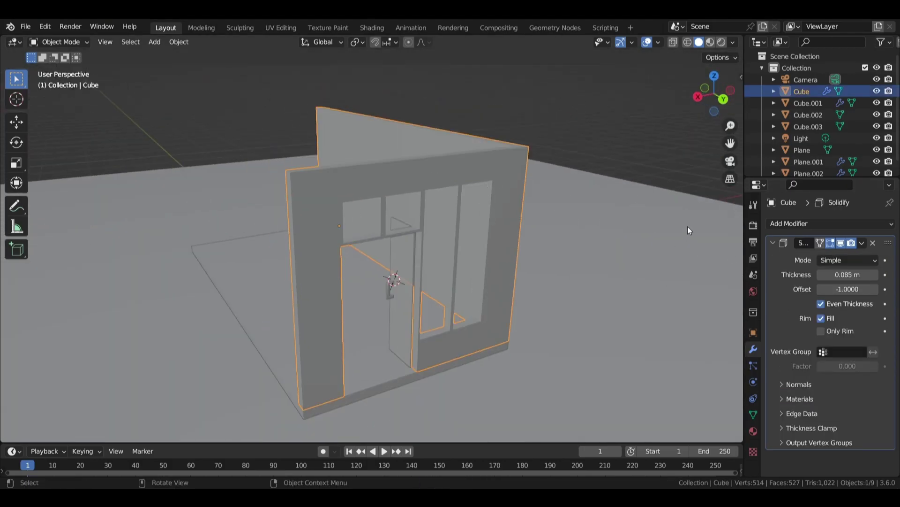
# - Apply the wall's Solidify modifier and start editing the wall mesh
pyautogui.hotkey('ctrl', 'a')
pyautogui.press('Tab')
pyautogui.scroll(3, 502, 245)
pyautogui.scroll(2, 503, 245)
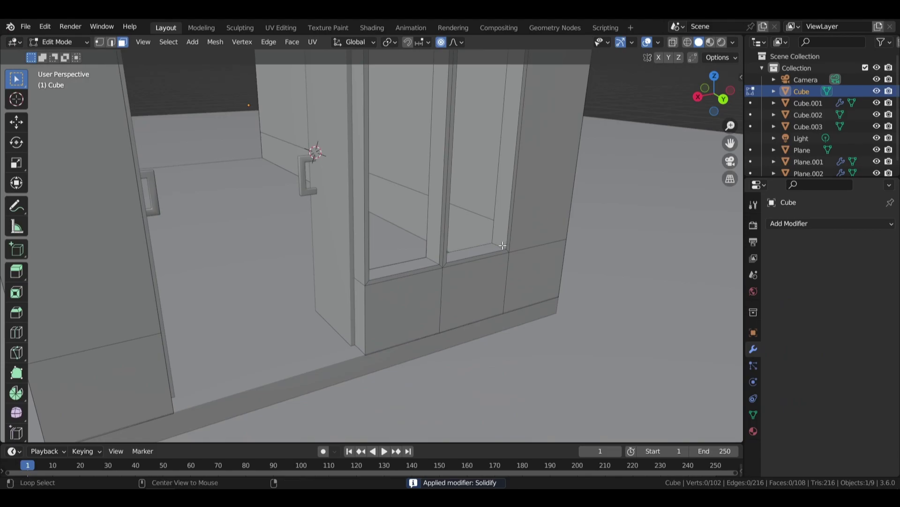
# - Duplicate both door-jamb face loops and separate each into its own object
pyautogui.hotkey('shift', 'd')
pyautogui.press('Escape')
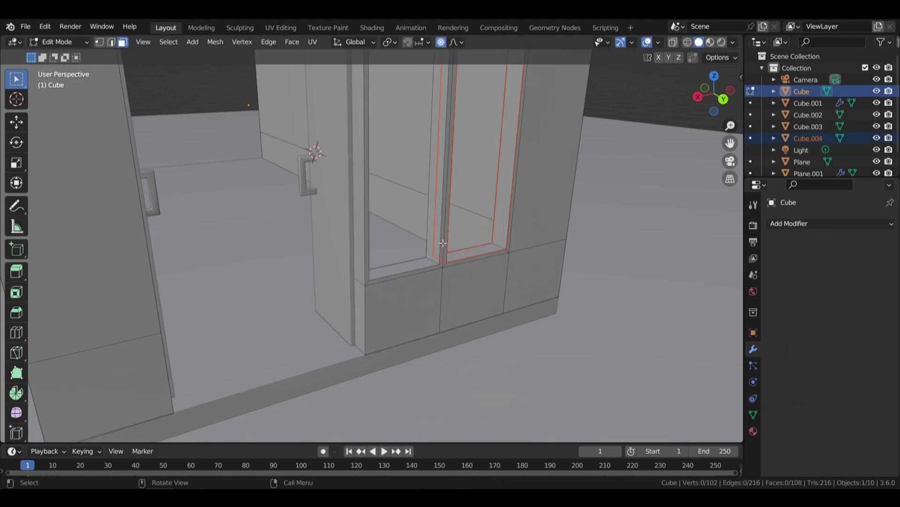
pyautogui.press('p')
pyautogui.hotkey('shift', 'd')
pyautogui.press('Escape')
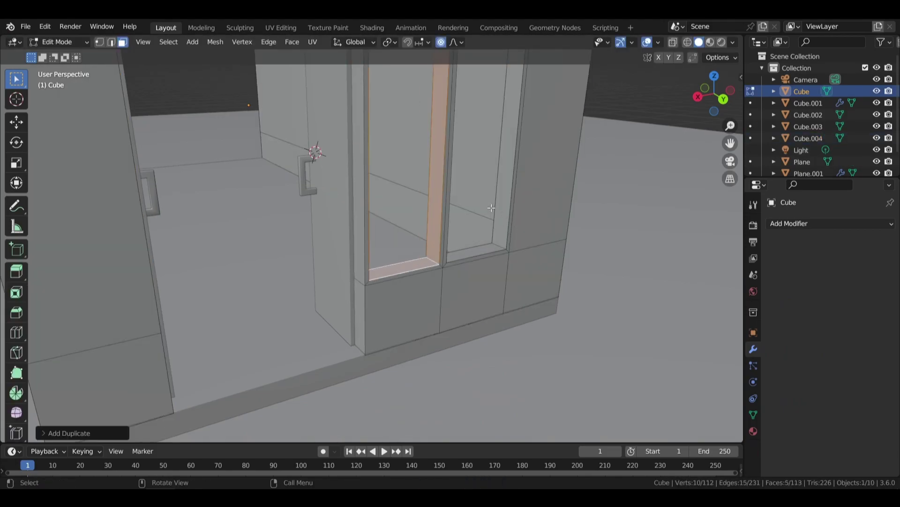
pyautogui.press('p')
pyautogui.click(483, 206)
pyautogui.press('Tab')
# - Apply scale on both new frame objects and set their origins to geometry
pyautogui.click(436, 239)
pyautogui.keyDown('shift'); pyautogui.click(501, 231); pyautogui.keyUp('shift')
pyautogui.scroll(-5, 471, 172)
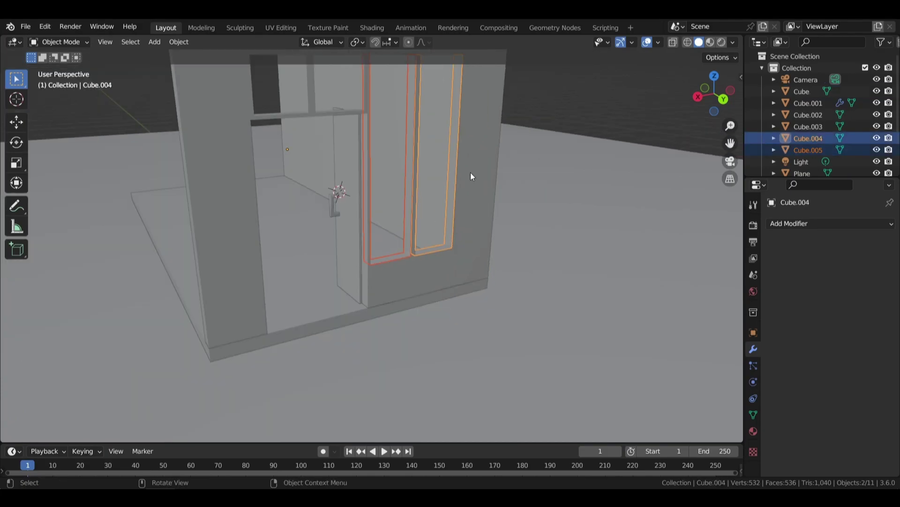
pyautogui.hotkey('ctrl', 'a')
pyautogui.click(458, 161)
pyautogui.rightClick(458, 161)
pyautogui.click(513, 235)
# - Extrude the door-frame faces along their normals to give them thickness
pyautogui.press('Tab')
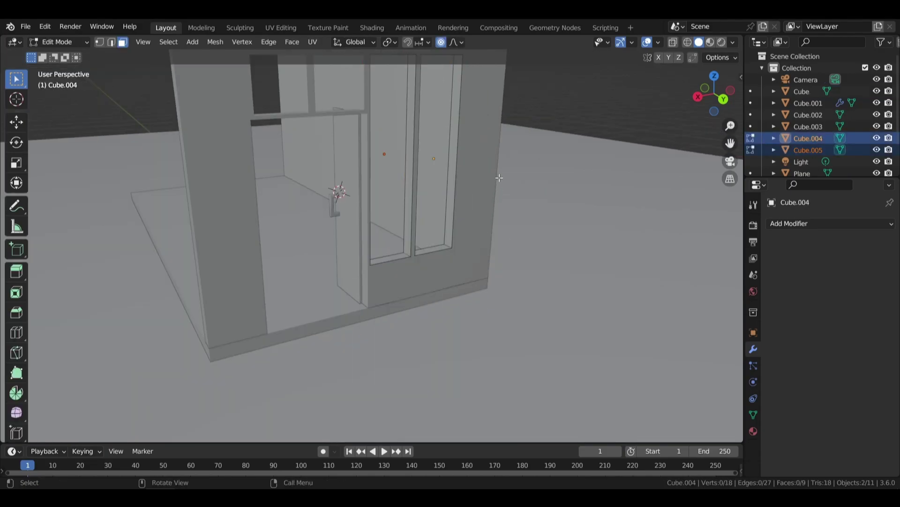
pyautogui.hotkey('alt', 'e')
pyautogui.click(493, 179)
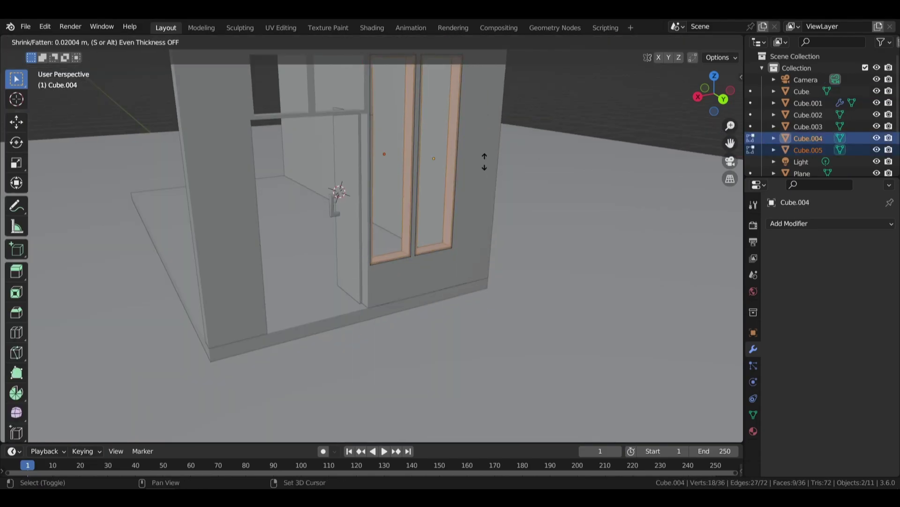
pyautogui.click(491, 192)
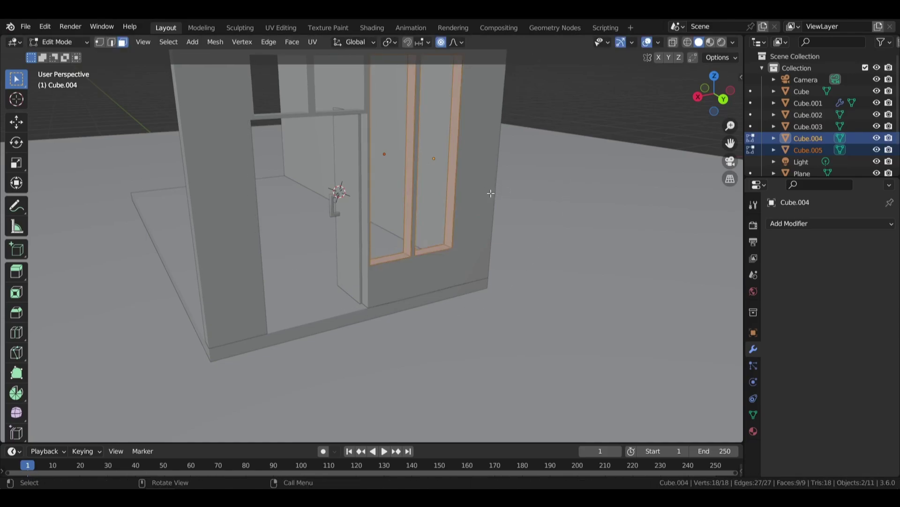
pyautogui.press('Tab')
# - Scale the door frames along Y to set their depth
pyautogui.press('s')
pyautogui.press('x')
pyautogui.press('y')
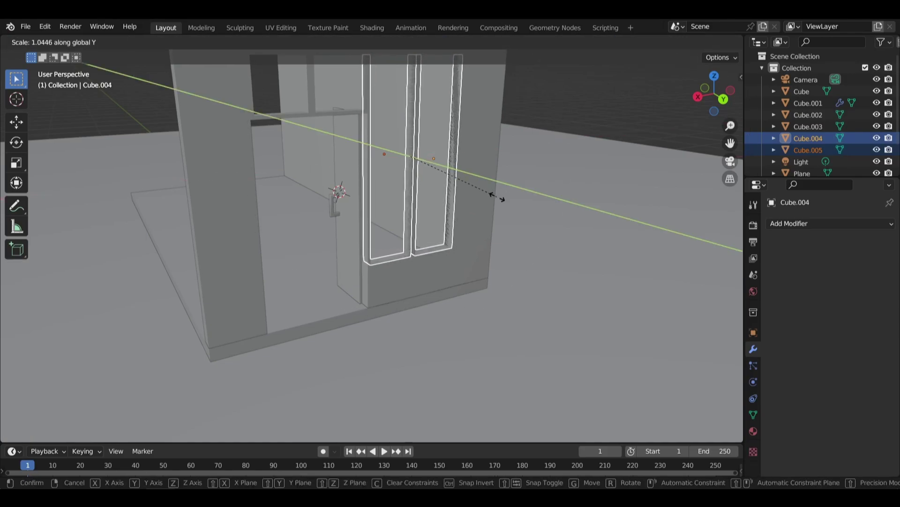
pyautogui.click(504, 203)
pyautogui.moveTo(505, 203)
pyautogui.mouseDown(button='middle')
pyautogui.moveTo(583, 176)
pyautogui.moveTo(401, 290)
pyautogui.moveTo(510, 204)
pyautogui.moveTo(488, 195)
pyautogui.mouseUp(button='middle')
pyautogui.press('Tab')
pyautogui.scroll(3, 479, 184)
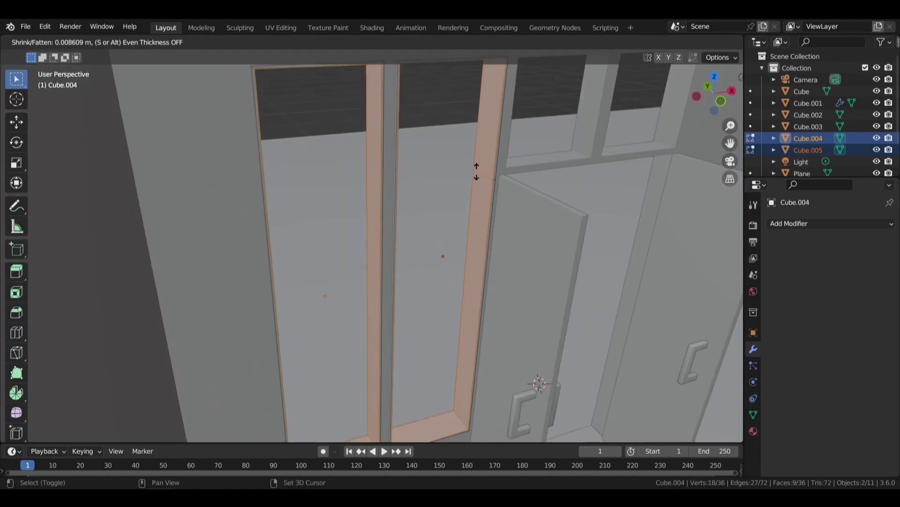
pyautogui.click(489, 207)
pyautogui.moveTo(489, 208)
pyautogui.mouseDown(button='middle')
pyautogui.moveTo(380, 127)
pyautogui.moveTo(438, 167)
pyautogui.mouseUp(button='middle')
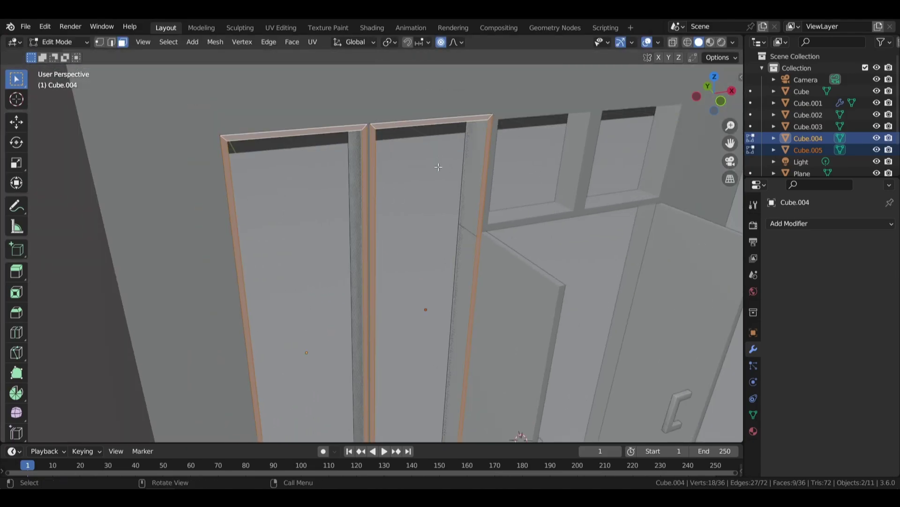
# - Move the frame edges along Y to fit the door openings
pyautogui.press('g')
pyautogui.press('x')
pyautogui.press('Escape')
pyautogui.press('g')
pyautogui.press('x')
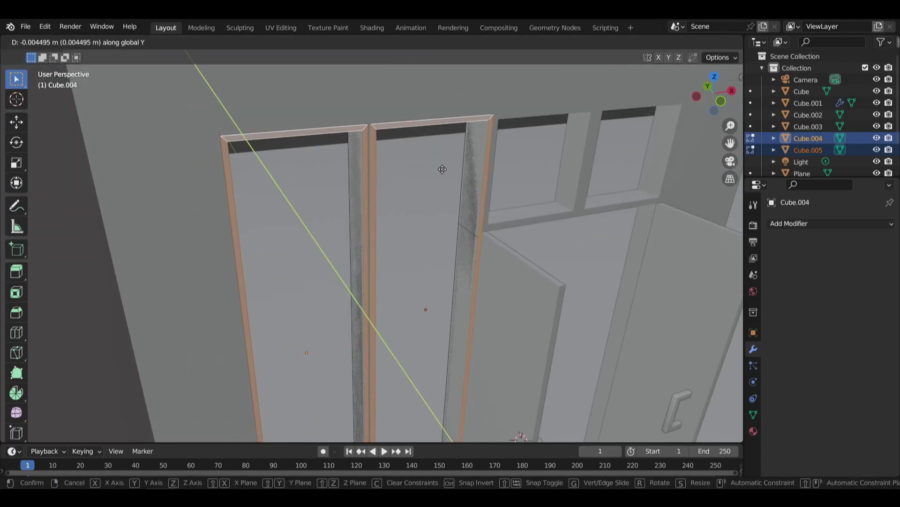
pyautogui.click(443, 169)
pyautogui.moveTo(442, 169); pyautogui.dragTo(285, 176, button='middle')
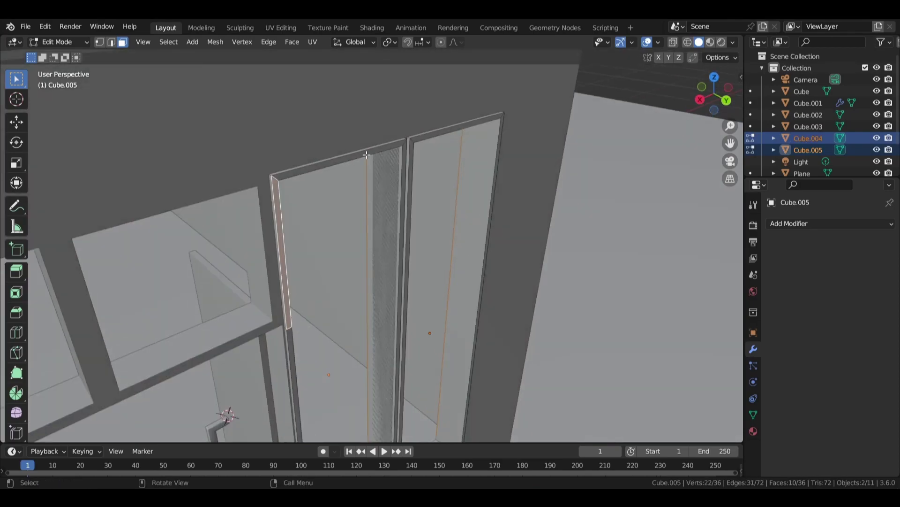
pyautogui.moveTo(412, 141); pyautogui.dragTo(469, 146, button='middle')
# - Nudge the frame edges further along Y into position
pyautogui.press('g')
pyautogui.press('y')
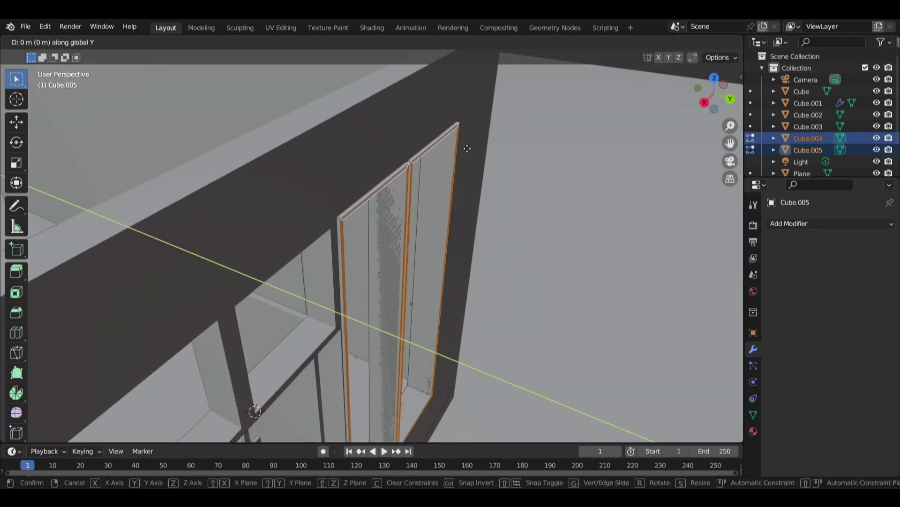
pyautogui.click(466, 182)
pyautogui.press('Tab')
pyautogui.moveTo(466, 183)
pyautogui.mouseDown(button='middle')
pyautogui.moveTo(507, 151)
pyautogui.moveTo(596, 141)
pyautogui.mouseUp(button='middle')
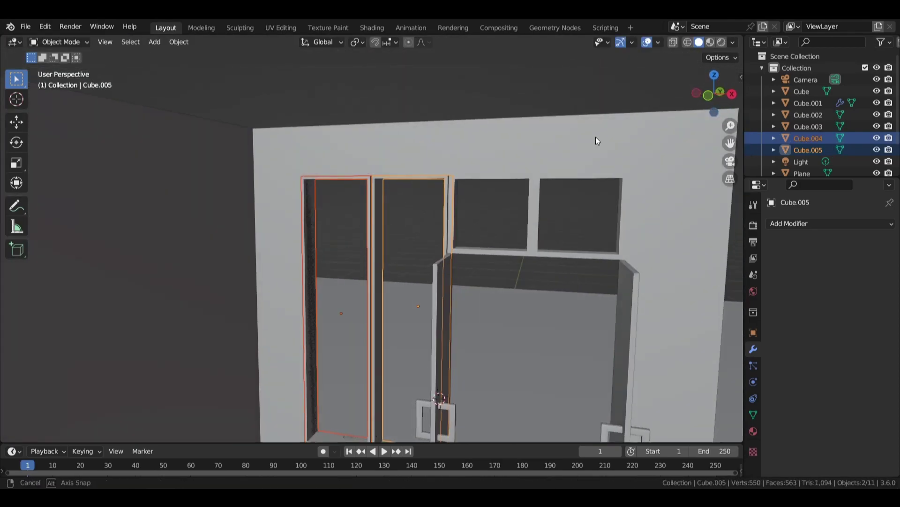
pyautogui.press('Tab')
pyautogui.scroll(4, 315, 137)
# - Select all of the frames' geometry and apply the frames' scale
pyautogui.keyDown('alt'); pyautogui.click(315, 137); pyautogui.keyUp('alt')
pyautogui.press('a')
pyautogui.press('s')
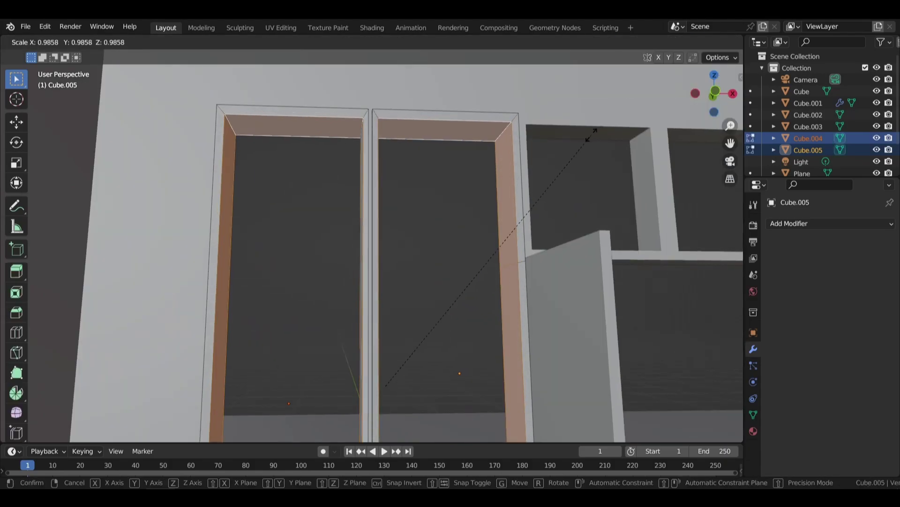
pyautogui.press('Escape')
pyautogui.press('Tab')
pyautogui.hotkey('ctrl', 'a')
pyautogui.click(524, 170)
# - Scale the door frames' inner faces so they line the openings
pyautogui.press('Tab')
pyautogui.press('s')
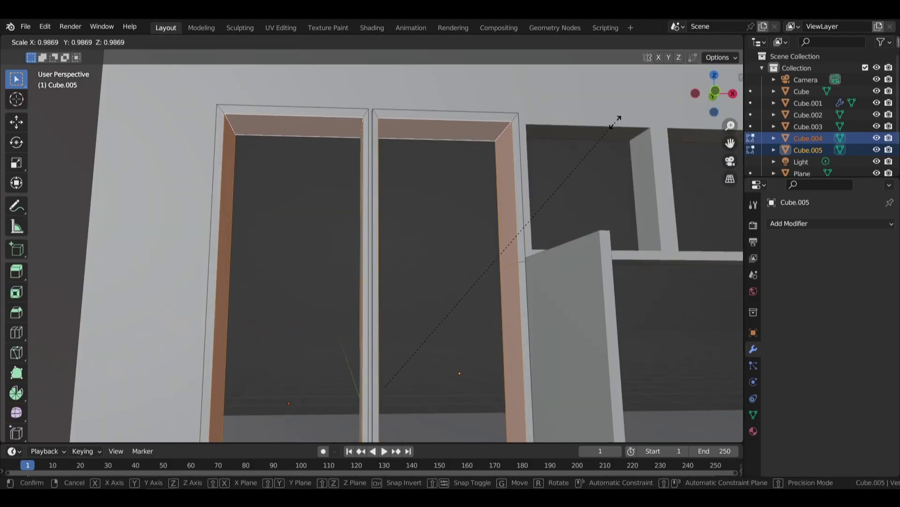
pyautogui.click(616, 121)
pyautogui.press('Tab')
pyautogui.moveTo(587, 222)
pyautogui.mouseDown(button='middle')
pyautogui.moveTo(497, 214)
pyautogui.moveTo(466, 191)
pyautogui.moveTo(367, 199)
pyautogui.moveTo(447, 204)
pyautogui.mouseUp(button='middle')
# - Deselect all, save coffee.blend, toggle orthographic view and select the main wall
pyautogui.hotkey('alt', 'a')
pyautogui.hotkey('ctrl', 's')
pyautogui.press('KP_5')
pyautogui.press('KP_5')
pyautogui.click(448, 204)
# - Duplicate the left and right window inner faces and separate them into new objects
pyautogui.press('Tab')
pyautogui.keyDown('alt'); pyautogui.click(425, 202); pyautogui.keyUp('alt')
pyautogui.hotkey('shift', 'd')
pyautogui.press('p')
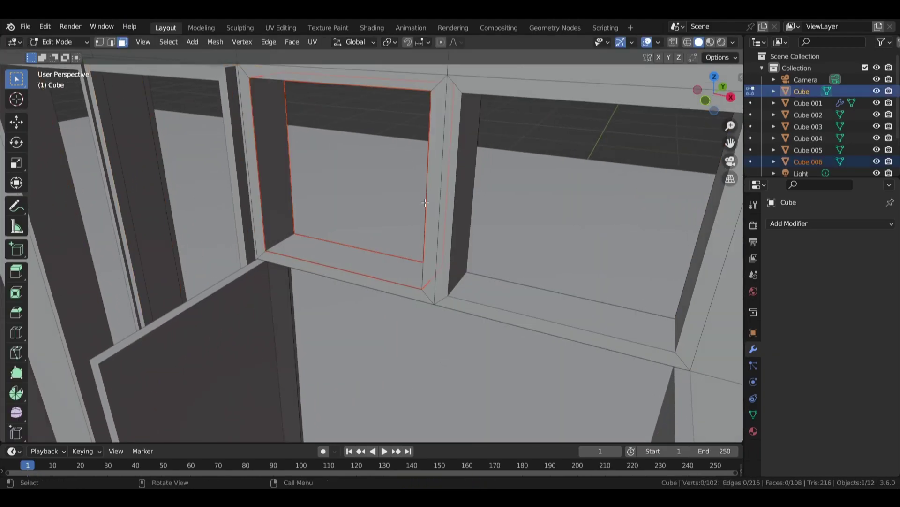
pyautogui.keyDown('alt'); pyautogui.click(460, 221); pyautogui.keyUp('alt')
pyautogui.hotkey('shift', 'd')
pyautogui.press('p')
pyautogui.press('Tab')
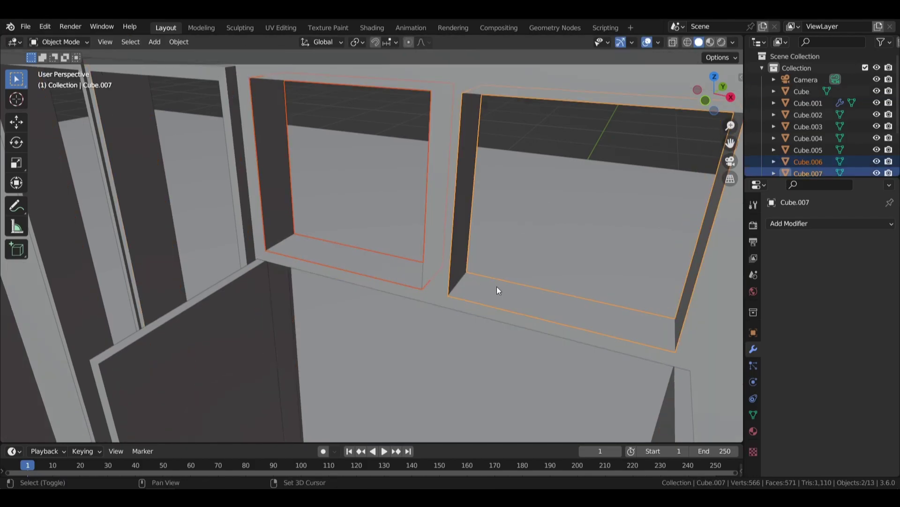
# - Apply the window frames' scale, set origins to geometry and scale them along Y
pyautogui.moveTo(498, 289); pyautogui.dragTo(500, 184, button='middle')
pyautogui.hotkey('ctrl', 'a')
pyautogui.click(414, 216)
pyautogui.rightClick(414, 216)
pyautogui.click(469, 230)
pyautogui.press('s')
pyautogui.press('y')
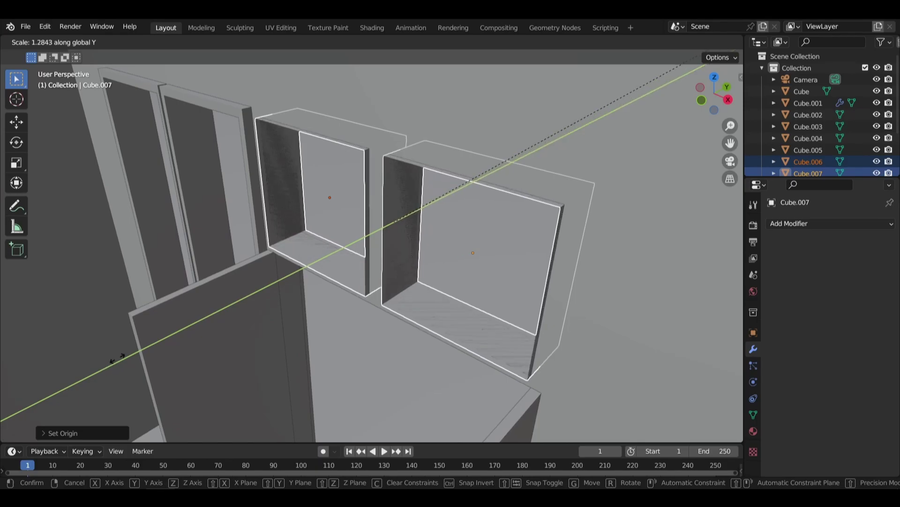
pyautogui.click(314, 244)
# - Extrude the window frame faces along their normals to thicken them
pyautogui.press('Tab')
pyautogui.hotkey('alt', 'e')
pyautogui.click(459, 220)
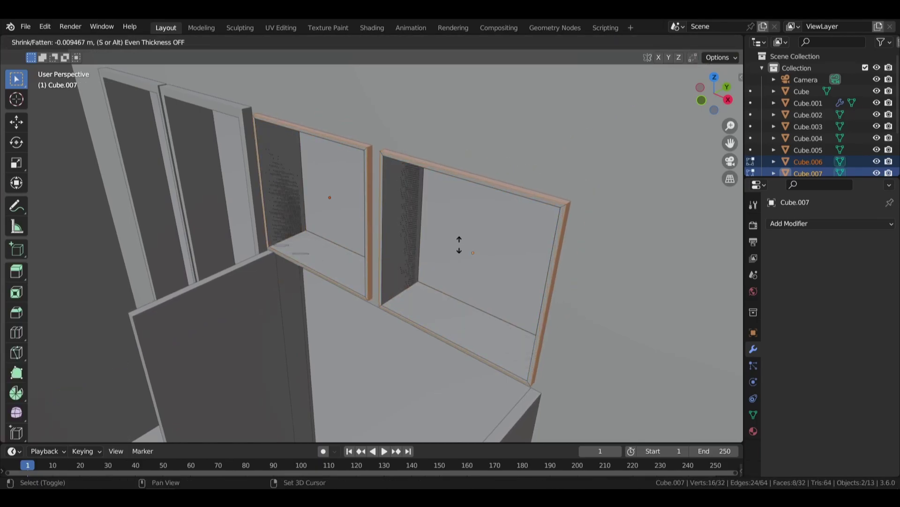
pyautogui.click(461, 268)
# - Scale the window frame faces uniformly from the front view
pyautogui.press('KP_1')
pyautogui.scroll(3, 366, 221)
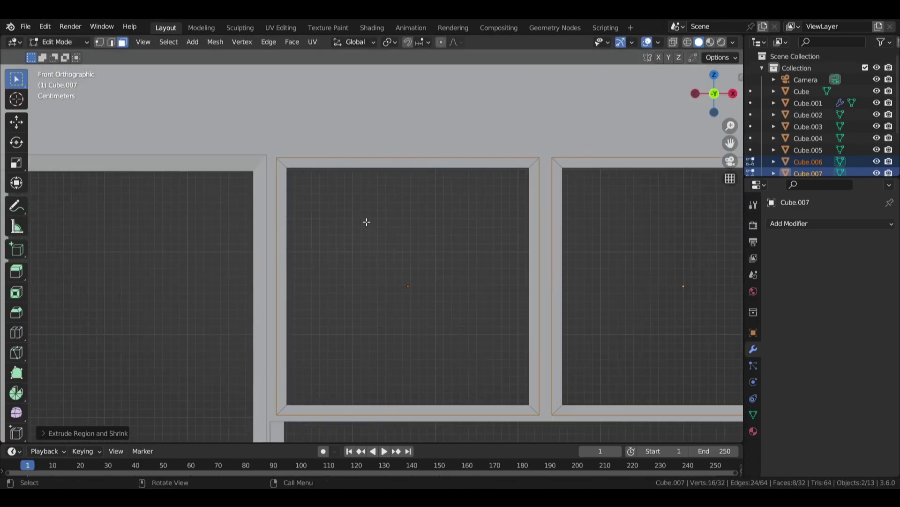
pyautogui.press('s')
pyautogui.click(348, 209)
pyautogui.scroll(-4, 348, 209)
pyautogui.moveTo(479, 241)
pyautogui.mouseDown(button='middle')
pyautogui.moveTo(422, 225)
pyautogui.moveTo(452, 210)
pyautogui.moveTo(413, 234)
pyautogui.mouseUp(button='middle')
# - Try resizing the inner frame faces along X and Y, then cancel
pyautogui.press('Tab')
pyautogui.press('Tab')
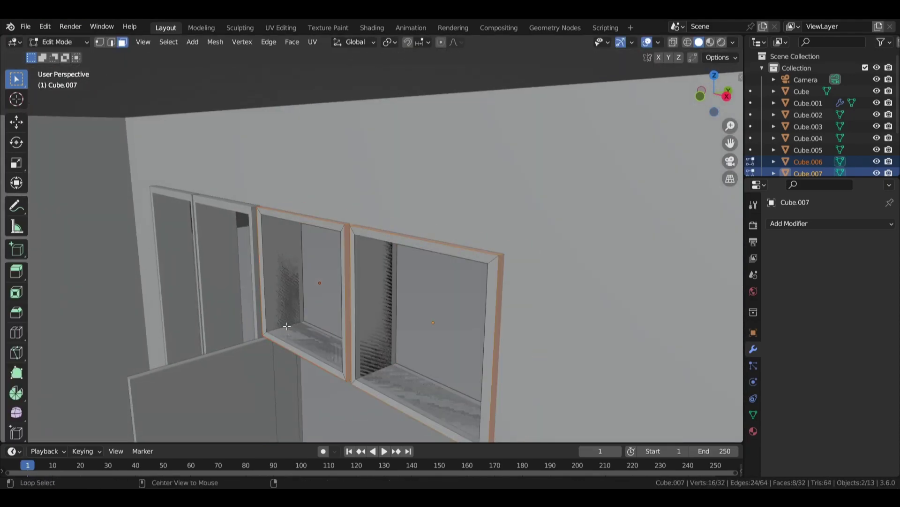
pyautogui.press('3')
pyautogui.press('KP_1')
pyautogui.scroll(2, 472, 239)
pyautogui.press('s')
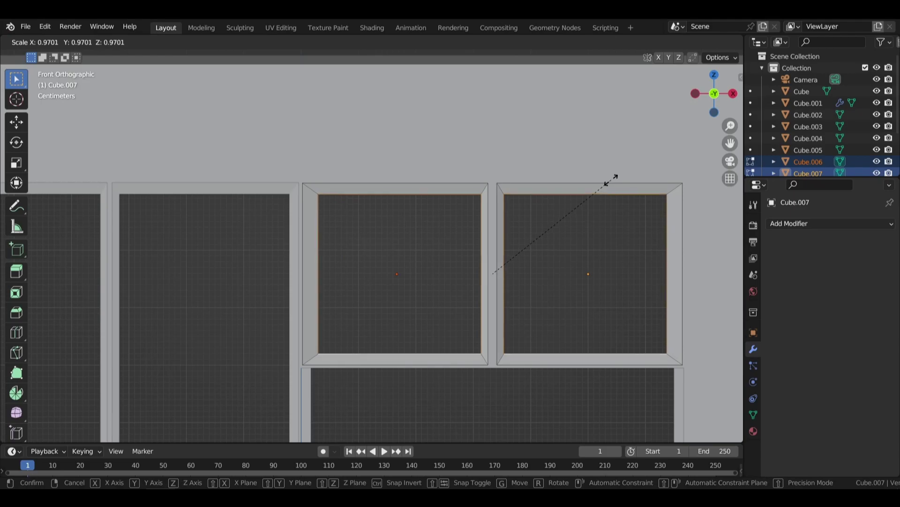
pyautogui.press('x')
pyautogui.press('x')
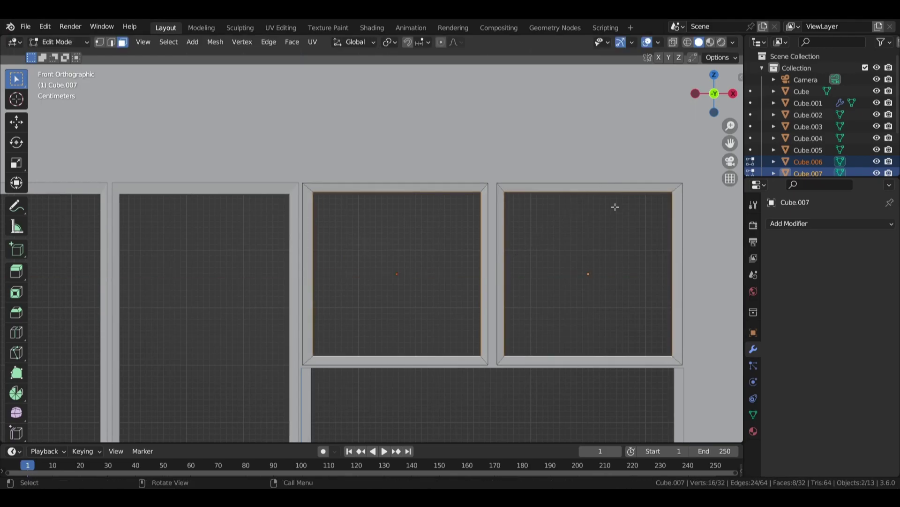
pyautogui.moveTo(615, 203)
pyautogui.mouseDown(button='middle')
pyautogui.moveTo(615, 219)
pyautogui.moveTo(555, 202)
pyautogui.moveTo(597, 201)
pyautogui.mouseUp(button='middle')
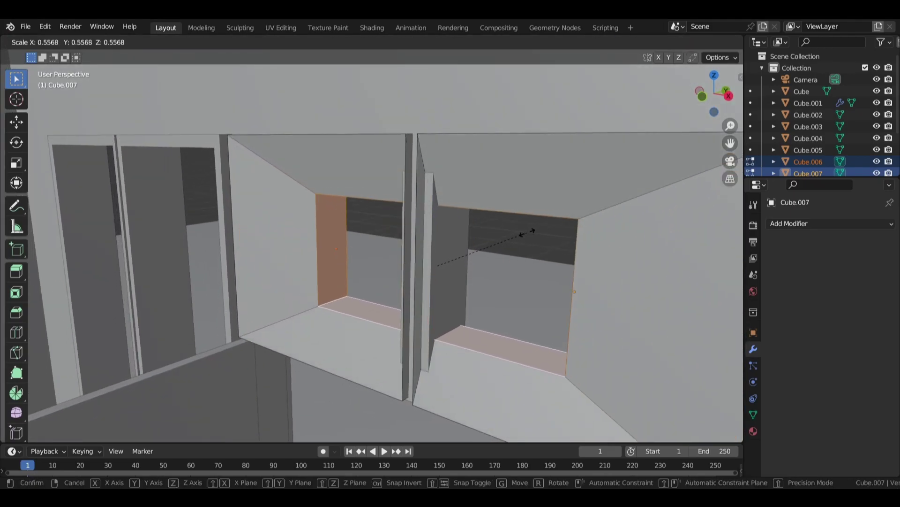
pyautogui.press('y')
pyautogui.rightClick(561, 223)
# - Resize the inner frame faces while excluding the Y axis (Shift+Y)
pyautogui.press('s')
pyautogui.hotkey('shift', 'y')
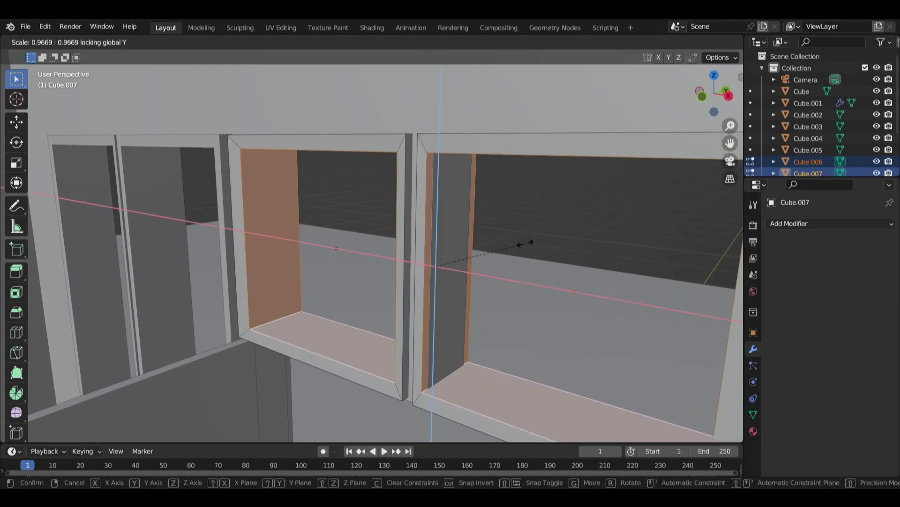
pyautogui.click(516, 246)
pyautogui.moveTo(516, 247); pyautogui.dragTo(543, 233, button='middle')
pyautogui.press('s')
pyautogui.rightClick(540, 234)
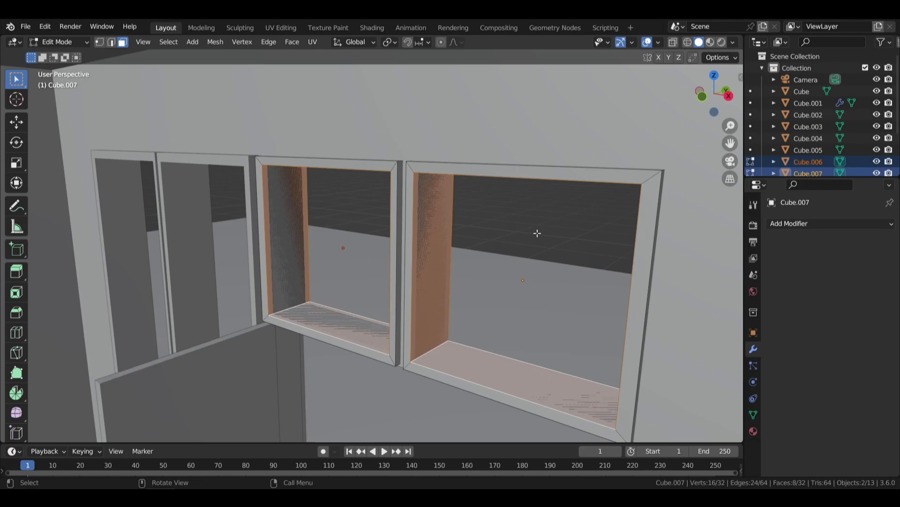
pyautogui.hotkey('ctrl', 'z')
# - Move the middle window frame to settle it into its opening
pyautogui.press('Tab')
pyautogui.click(324, 226)
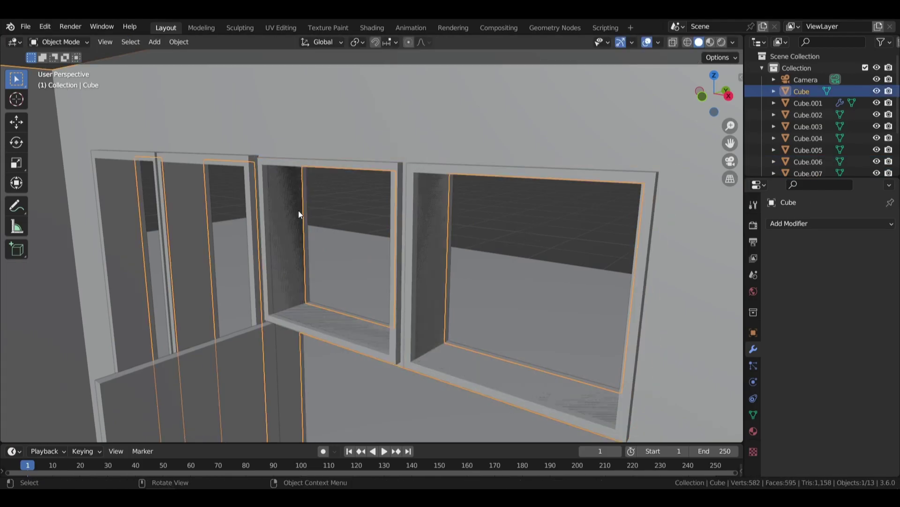
pyautogui.click(290, 210)
pyautogui.press('g')
pyautogui.rightClick(531, 145)
pyautogui.click(469, 188)
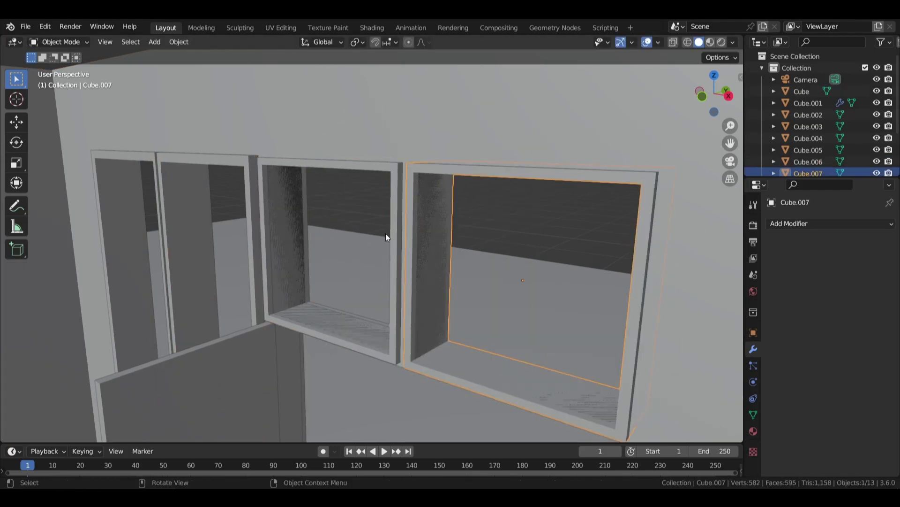
# - Resize the middle frame's bottom and left inner faces to fit the opening
pyautogui.press('Tab')
pyautogui.scroll(2, 294, 164)
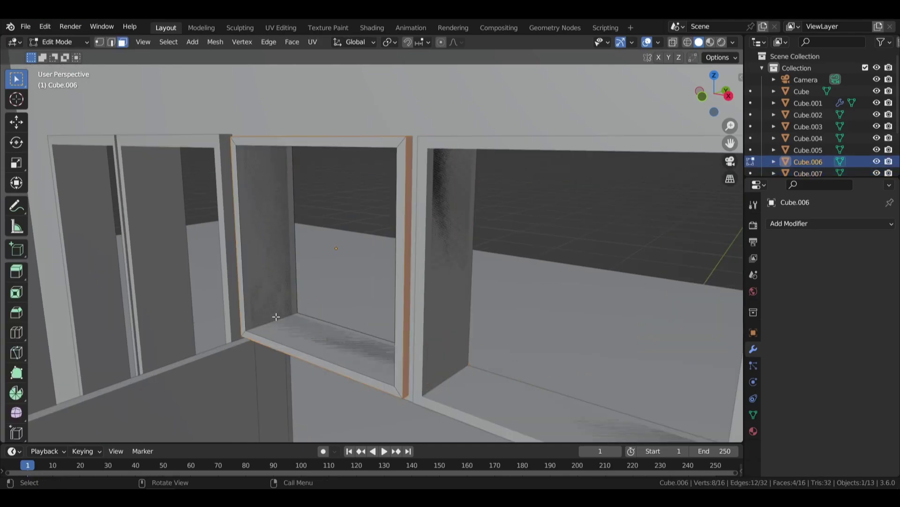
pyautogui.click(319, 347)
pyautogui.keyDown('shift'); pyautogui.click(268, 225); pyautogui.keyUp('shift')
pyautogui.press('s')
pyautogui.click(534, 225)
pyautogui.press('Tab')
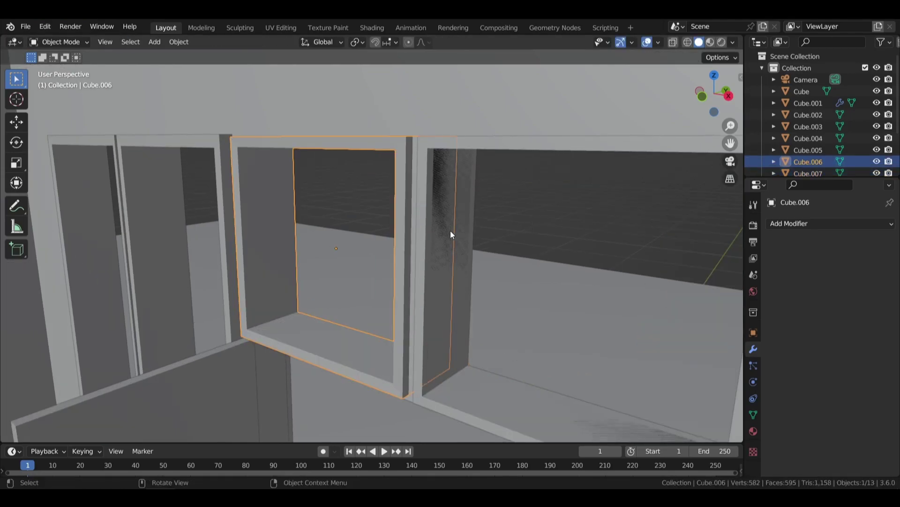
# - Resize the right window frame's inner faces to fit its opening
pyautogui.click(450, 230)
pyautogui.press('Tab')
pyautogui.click(450, 258)
pyautogui.press('s')
pyautogui.click(606, 188)
# - Switch to the camera view (Numpad 0) and save coffee.blend
pyautogui.press('Tab')
pyautogui.scroll(-4, 588, 238)
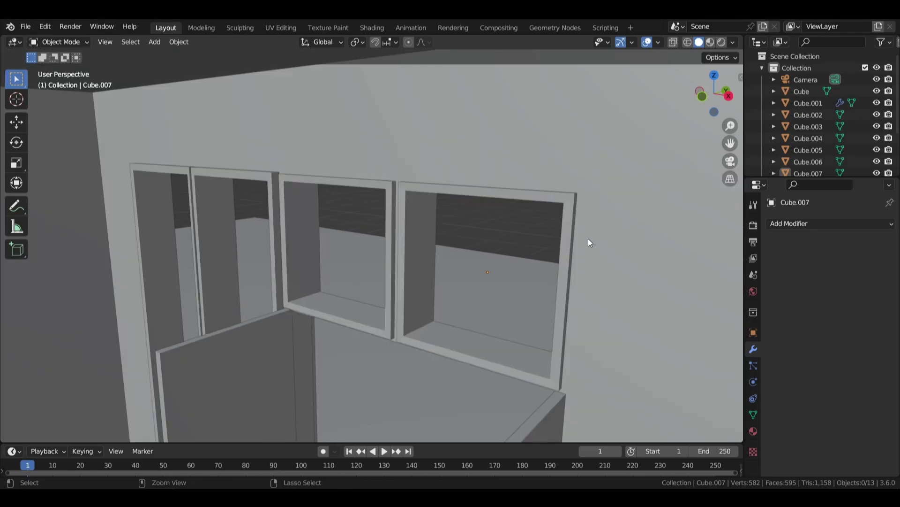
pyautogui.press('KP_0')
pyautogui.hotkey('ctrl', 's')
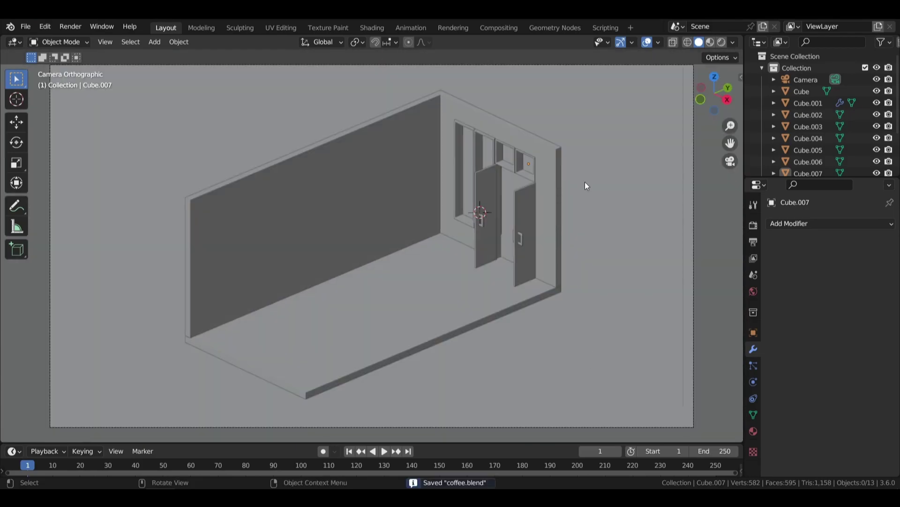
# - Separate the door frame's inner edge loop into its own object
pyautogui.press('Tab')
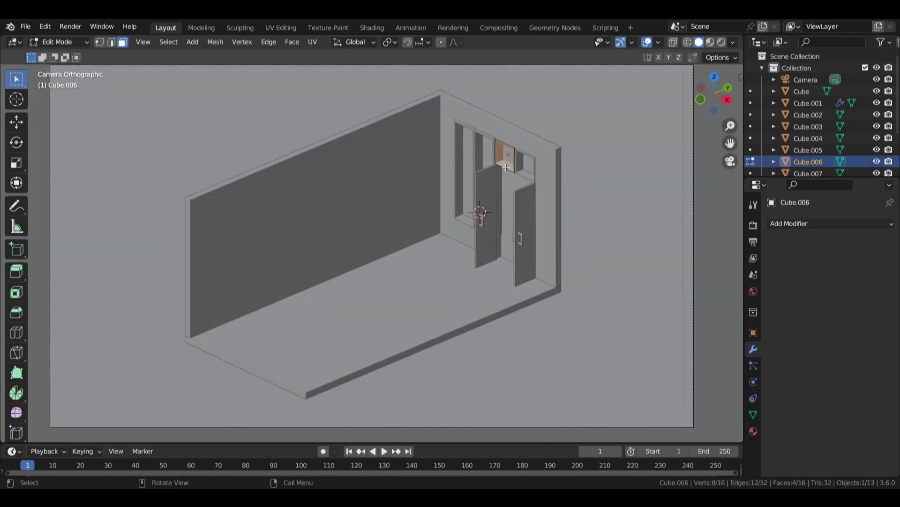
pyautogui.press('Tab')
pyautogui.moveTo(628, 162); pyautogui.dragTo(637, 145, button='middle')
pyautogui.scroll(6, 483, 285)
pyautogui.scroll(3, 528, 312)
pyautogui.click(528, 312)
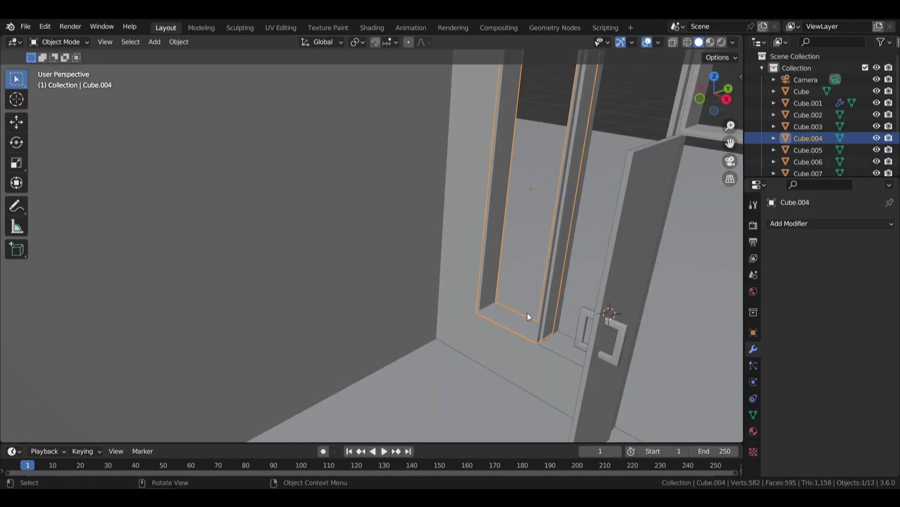
pyautogui.press('Tab')
pyautogui.keyDown('alt'); pyautogui.click(514, 329); pyautogui.keyUp('alt')
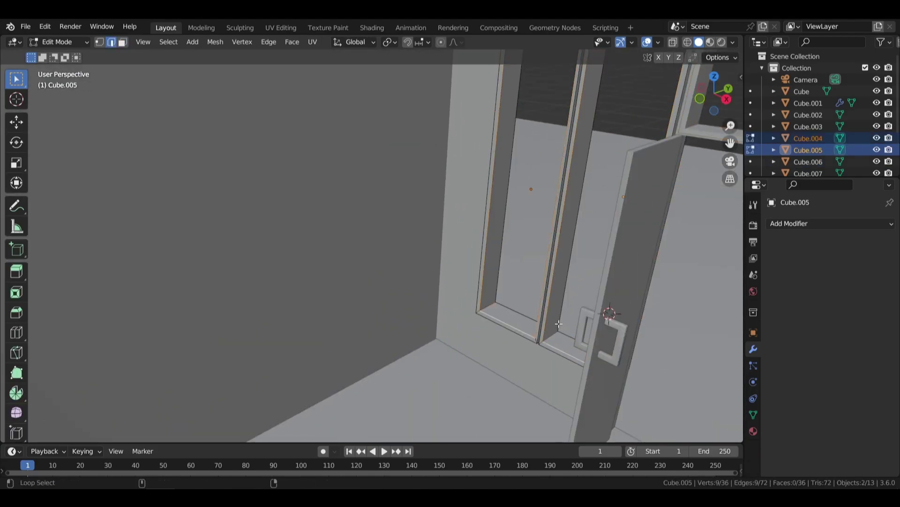
pyautogui.press('p')
pyautogui.click(561, 232)
pyautogui.press('Tab')
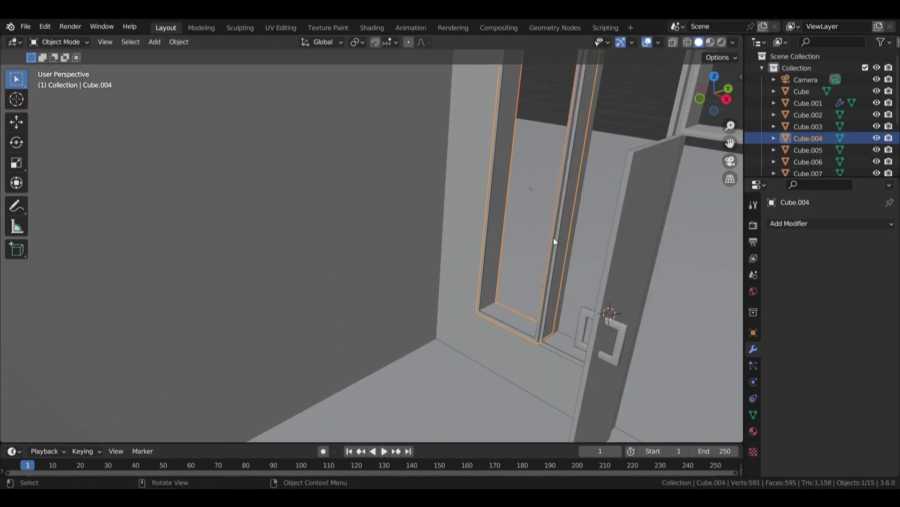
# - Fill the separated door outline with a flat glass pane face
pyautogui.press('g')
pyautogui.rightClick(549, 236)
pyautogui.press('Tab')
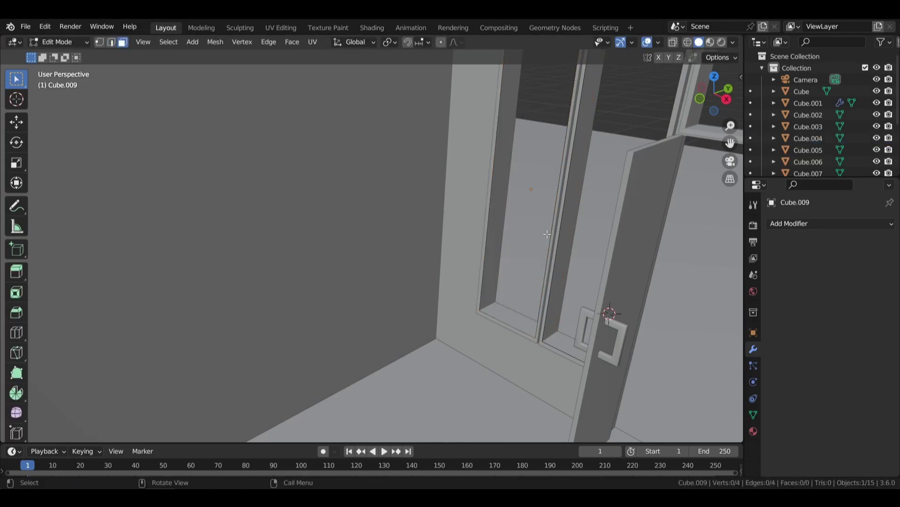
pyautogui.press('Tab')
pyautogui.moveTo(547, 234)
pyautogui.mouseDown(button='middle')
pyautogui.moveTo(551, 215)
pyautogui.moveTo(489, 224)
pyautogui.mouseUp(button='middle')
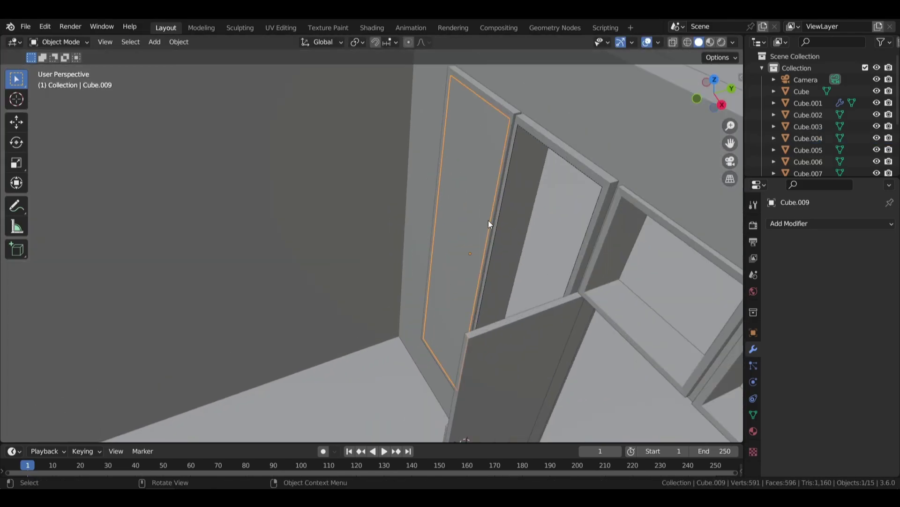
pyautogui.keyDown('shift'); pyautogui.click(531, 134); pyautogui.keyUp('shift')
pyautogui.press('Tab')
pyautogui.press('f')
pyautogui.press('Tab')
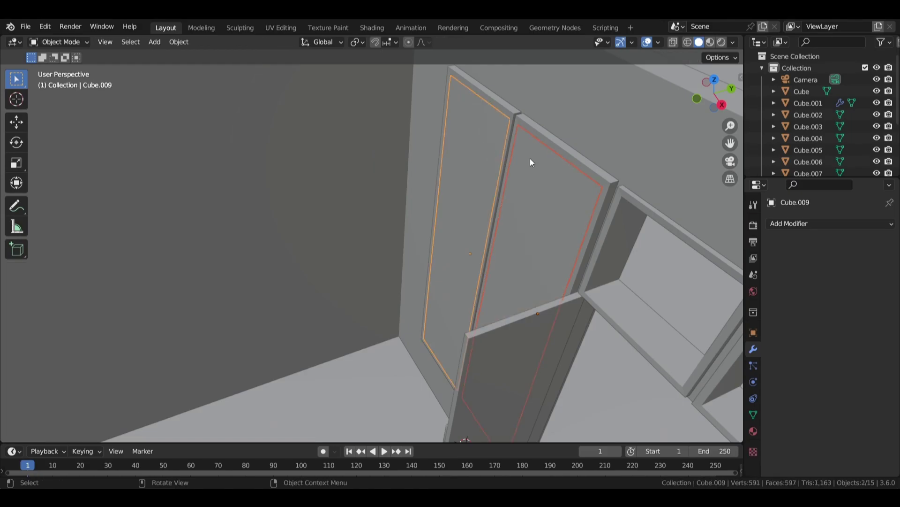
# - Set the door pane slightly back along Y, apply its scale, and save coffee.blend
pyautogui.press('g')
pyautogui.press('x')
pyautogui.press('y')
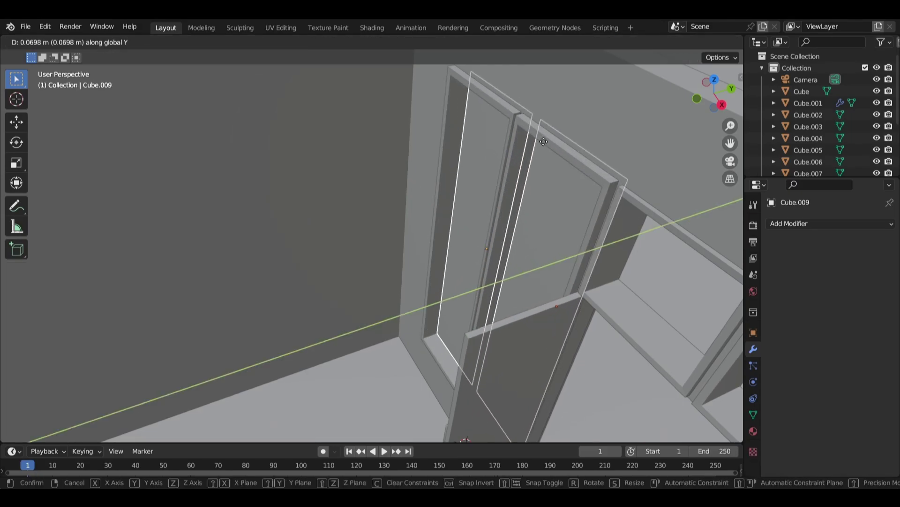
pyautogui.click(542, 142)
pyautogui.moveTo(543, 142)
pyautogui.mouseDown(button='middle')
pyautogui.moveTo(480, 207)
pyautogui.moveTo(509, 192)
pyautogui.mouseUp(button='middle')
pyautogui.hotkey('ctrl', 'a')
pyautogui.click(511, 192)
pyautogui.scroll(-5, 581, 129)
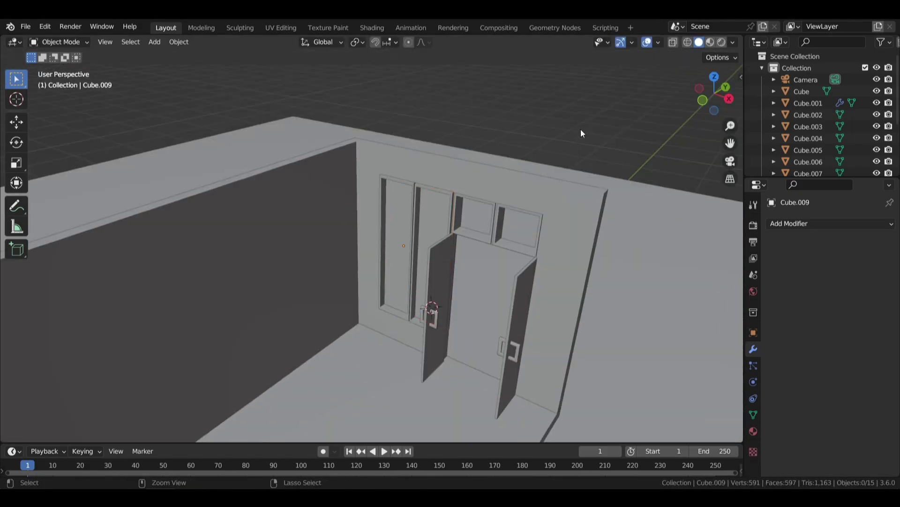
pyautogui.hotkey('ctrl', 's')
# - Select the upper window frames' inner edge loops, picking the right window frame
pyautogui.moveTo(580, 128)
pyautogui.mouseDown(button='middle')
pyautogui.moveTo(556, 125)
pyautogui.moveTo(525, 180)
pyautogui.mouseUp(button='middle')
pyautogui.scroll(5, 525, 179)
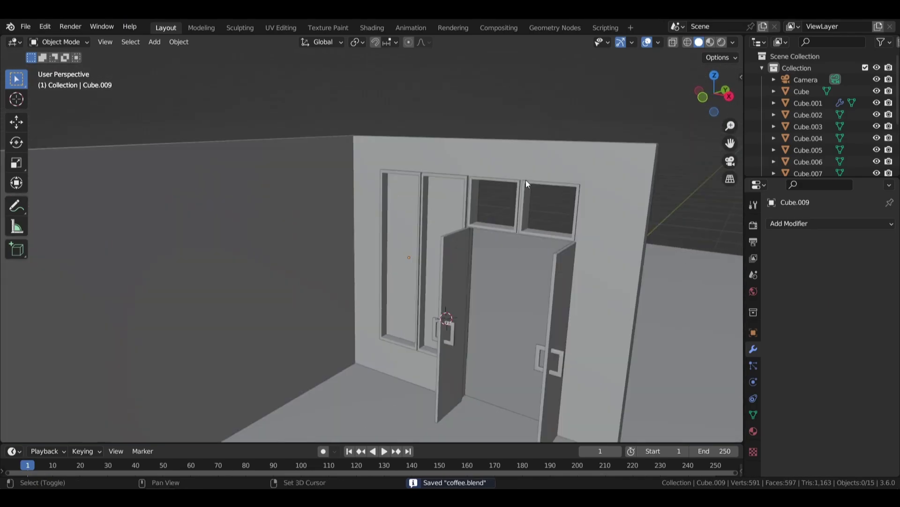
pyautogui.scroll(3, 257, 251)
pyautogui.press('Tab')
pyautogui.keyDown('alt'); pyautogui.click(306, 303); pyautogui.keyUp('alt')
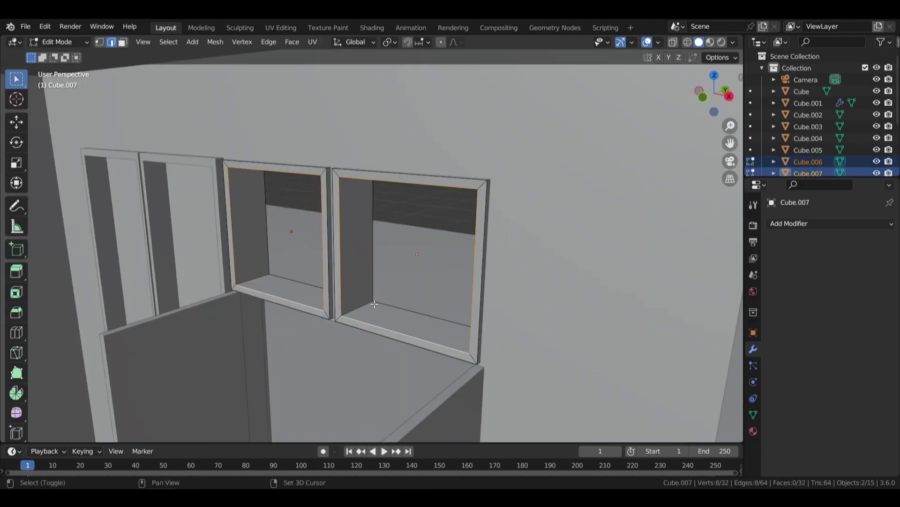
pyautogui.click(406, 258)
pyautogui.press('Tab')
pyautogui.click(341, 256)
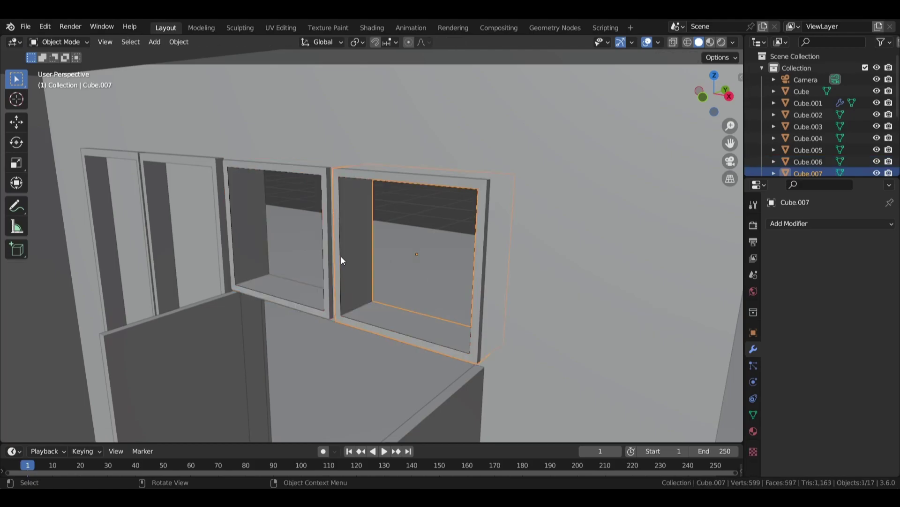
pyautogui.click(342, 256)
# - Fill both the right and left upper windows with pane faces
pyautogui.press('Tab')
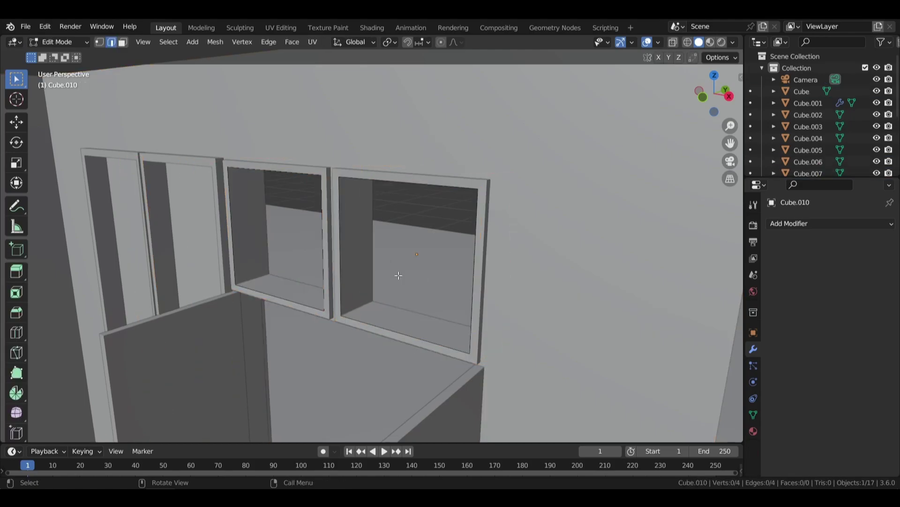
pyautogui.press('f')
pyautogui.press('Tab')
pyautogui.click(310, 305)
pyautogui.press('Tab')
pyautogui.press('f')
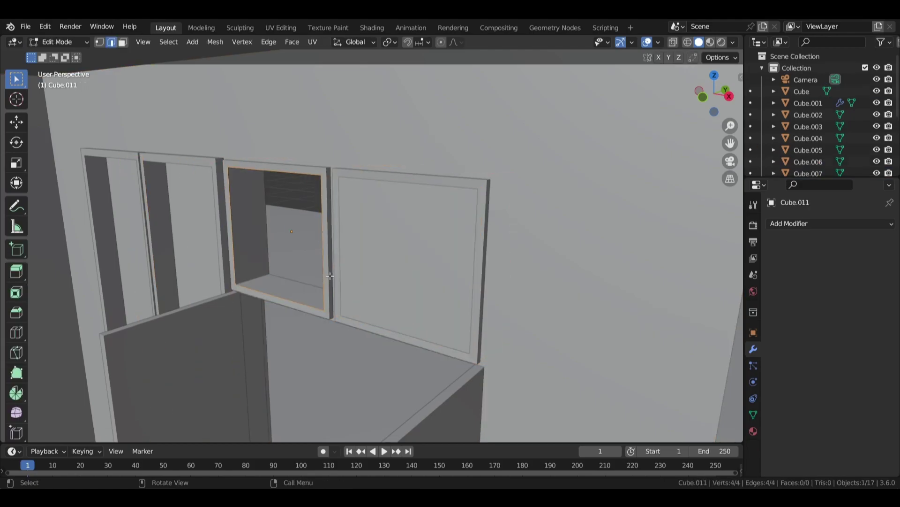
pyautogui.press('Tab')
# - Set the two window panes back along Y and save coffee.blend
pyautogui.moveTo(289, 246); pyautogui.dragTo(353, 216, button='middle')
pyautogui.hotkey('shift', 'd')
pyautogui.press('y')
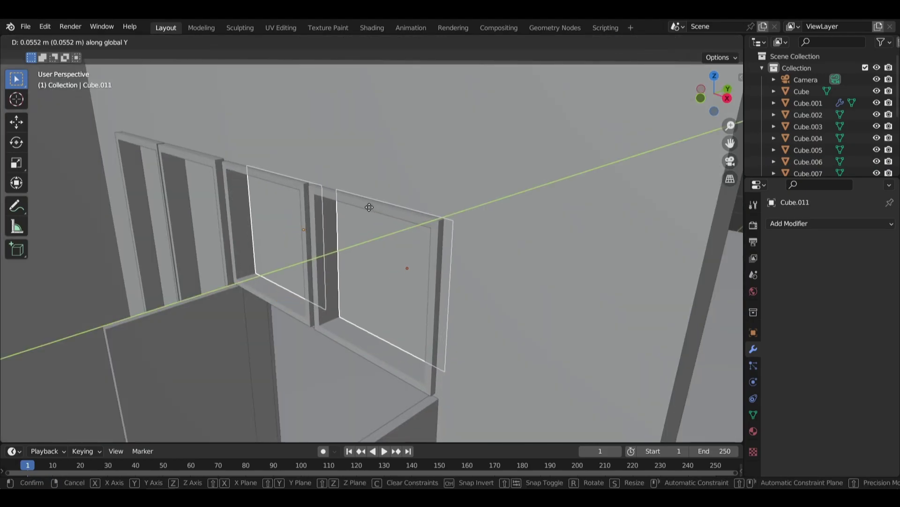
pyautogui.click(369, 207)
pyautogui.scroll(-5, 598, 181)
pyautogui.hotkey('ctrl', 's')
pyautogui.press('KP_0')
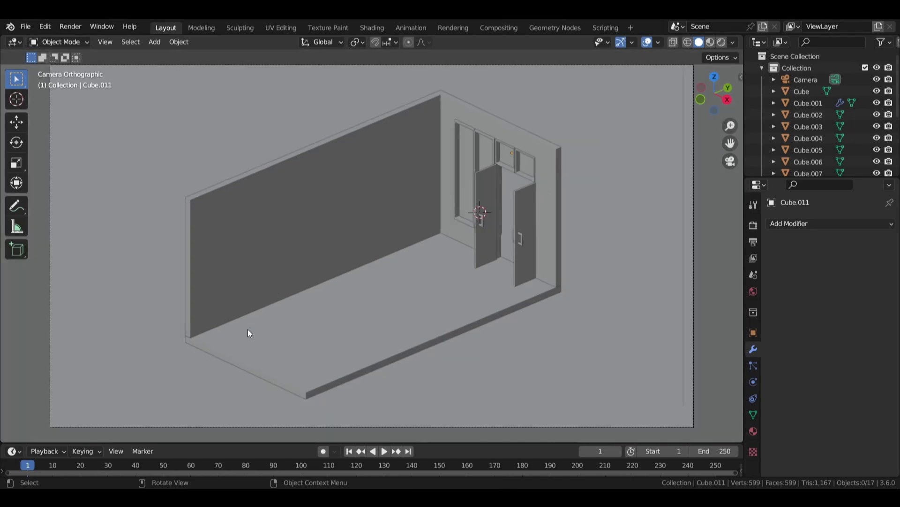
pyautogui.click(369, 330)
# - Add a loop cut across the floor slab and slide it along Y in wireframe view
pyautogui.moveTo(407, 277)
pyautogui.mouseDown(button='middle')
pyautogui.moveTo(489, 97)
pyautogui.moveTo(447, 176)
pyautogui.moveTo(434, 181)
pyautogui.mouseUp(button='middle')
pyautogui.press('Tab')
pyautogui.hotkey('ctrl', 'r')
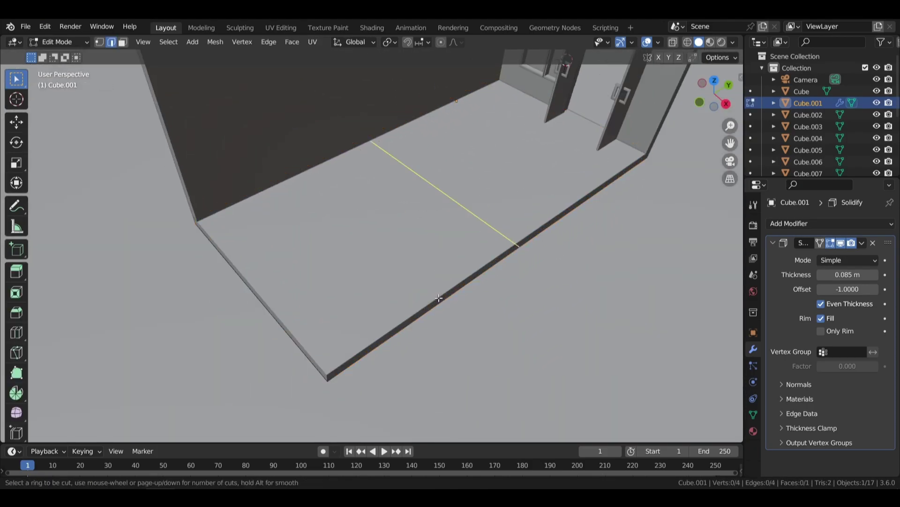
pyautogui.click(373, 320)
pyautogui.moveTo(372, 321)
pyautogui.mouseDown(button='middle')
pyautogui.moveTo(432, 245)
pyautogui.moveTo(459, 251)
pyautogui.mouseUp(button='middle')
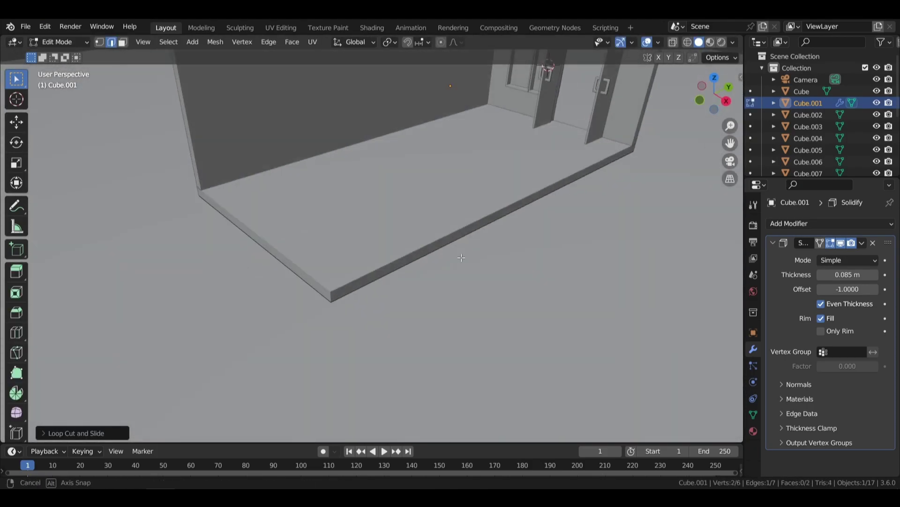
pyautogui.hotkey('shift', 'z')
pyautogui.press('g')
pyautogui.press('y')
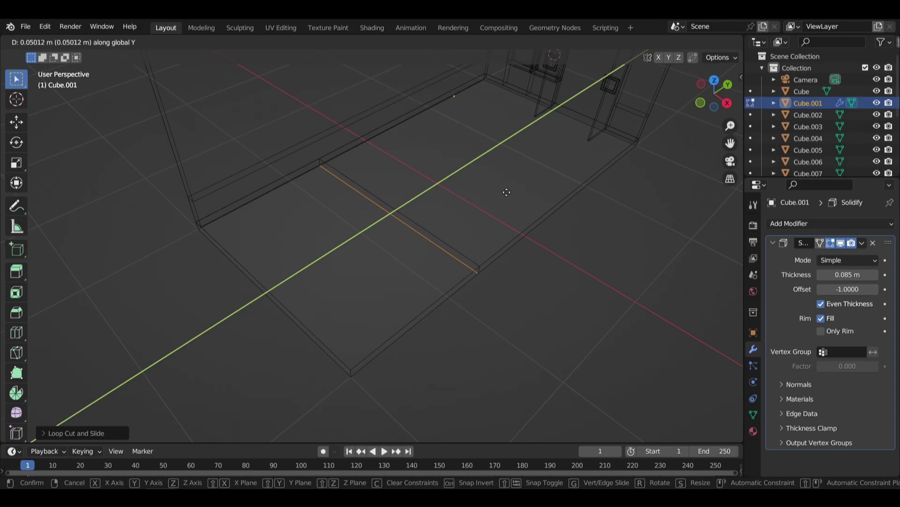
pyautogui.click(506, 193)
# - Add a second floor loop cut and delete the corner face to form an L-shape
pyautogui.hotkey('ctrl', 'r')
pyautogui.click(264, 289)
pyautogui.moveTo(264, 288)
pyautogui.mouseDown(button='middle')
pyautogui.moveTo(376, 149)
pyautogui.moveTo(410, 183)
pyautogui.moveTo(355, 230)
pyautogui.mouseUp(button='middle')
pyautogui.click(355, 230)
pyautogui.press('x')
pyautogui.press('f')
pyautogui.press('Tab')
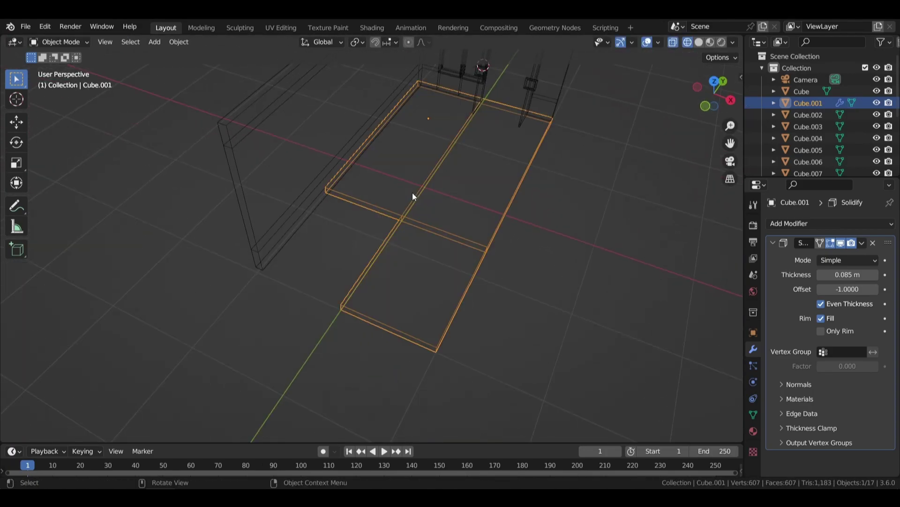
pyautogui.hotkey('shift', 'z')
# - Save coffee.blend with the L-shaped floor and re-enter floor editing
pyautogui.moveTo(455, 196); pyautogui.dragTo(451, 176, button='middle')
pyautogui.hotkey('ctrl', 's')
pyautogui.scroll(3, 483, 151)
pyautogui.moveTo(484, 151)
pyautogui.mouseDown(button='middle')
pyautogui.moveTo(396, 155)
pyautogui.moveTo(448, 203)
pyautogui.moveTo(473, 179)
pyautogui.moveTo(449, 203)
pyautogui.moveTo(427, 186)
pyautogui.mouseUp(button='middle')
pyautogui.press('Tab')
pyautogui.press('Tab')
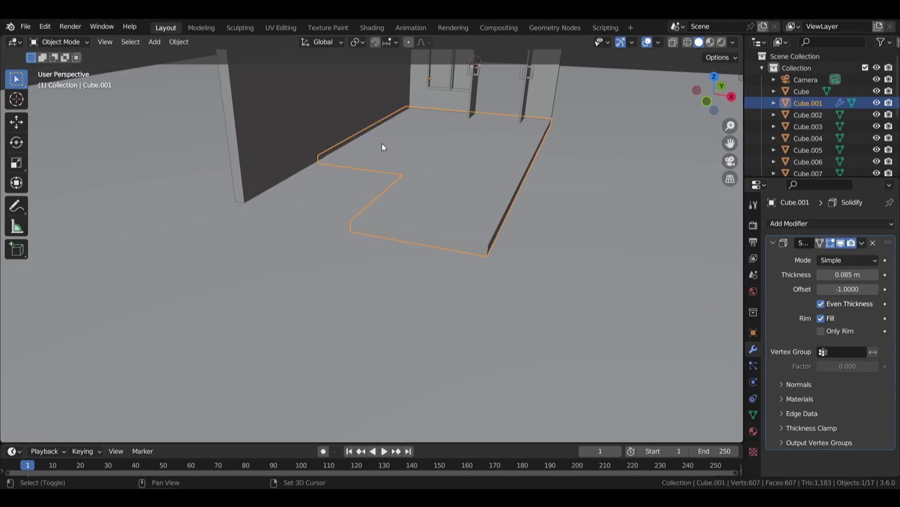
# - In top view, loop cut the ground plane and shift the new edge along Y
pyautogui.moveTo(382, 142)
pyautogui.mouseDown(button='middle')
pyautogui.moveTo(428, 198)
pyautogui.moveTo(411, 217)
pyautogui.moveTo(458, 268)
pyautogui.mouseUp(button='middle')
pyautogui.click(458, 267)
pyautogui.scroll(-5, 458, 268)
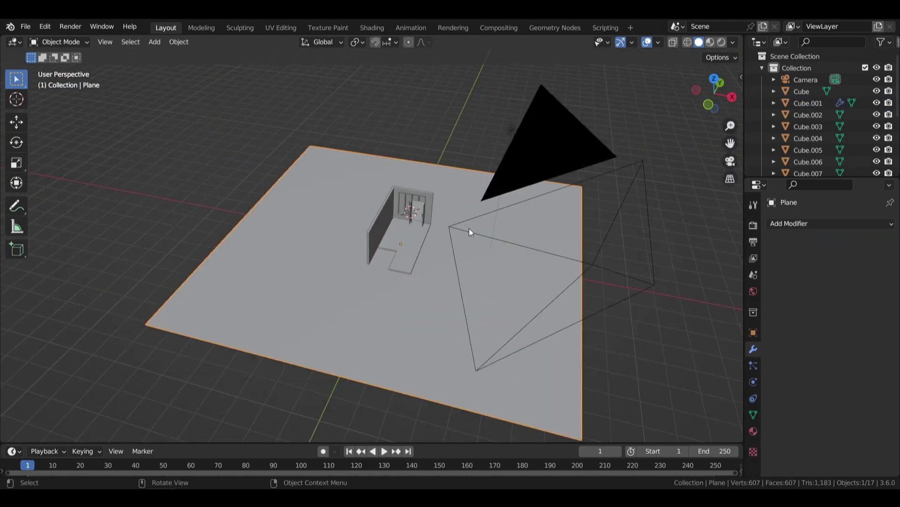
pyautogui.press('KP_7')
pyautogui.press('Tab')
pyautogui.hotkey('ctrl', 'r')
pyautogui.click(479, 257)
pyautogui.scroll(8, 479, 266)
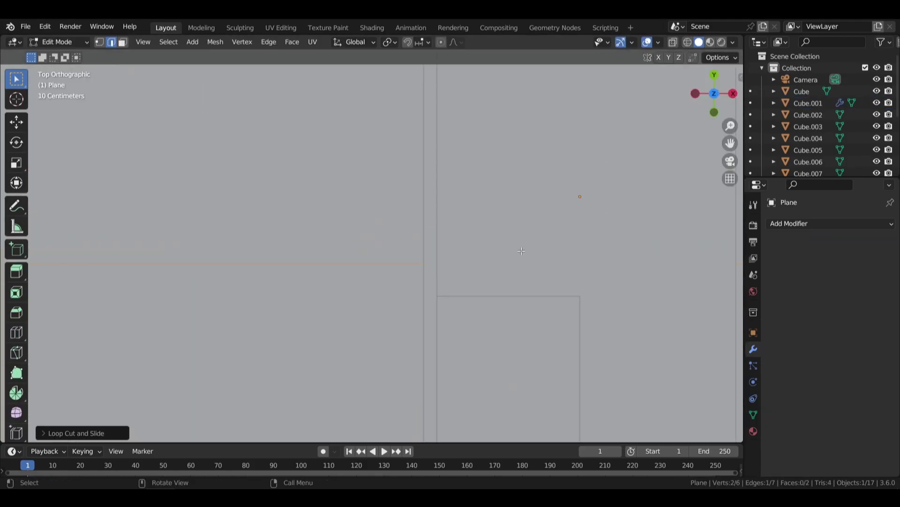
pyautogui.press('g')
pyautogui.press('y')
pyautogui.click(555, 282)
# - Reposition the new edges to outline the rectangular opening beside the side wall
pyautogui.scroll(-5, 579, 196)
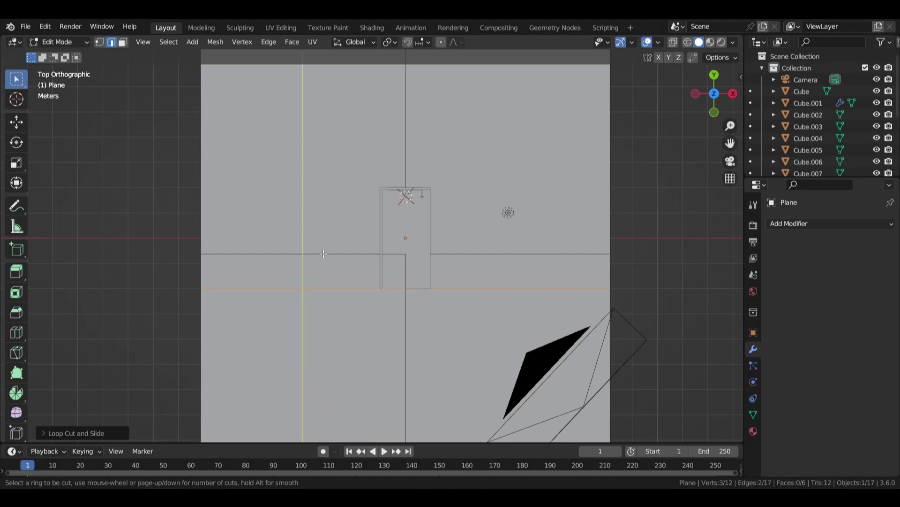
pyautogui.click(403, 258)
pyautogui.scroll(4, 422, 244)
pyautogui.press('g')
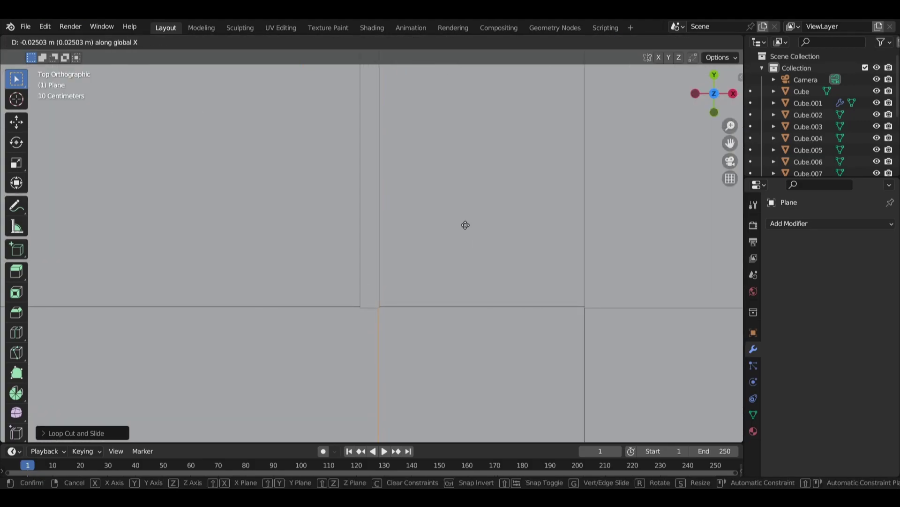
pyautogui.click(466, 197)
# - Delete the enclosed face to leave a rectangular hole in the floor
pyautogui.press('Tab')
pyautogui.press('x')
pyautogui.click(389, 209)
pyautogui.press('Tab')
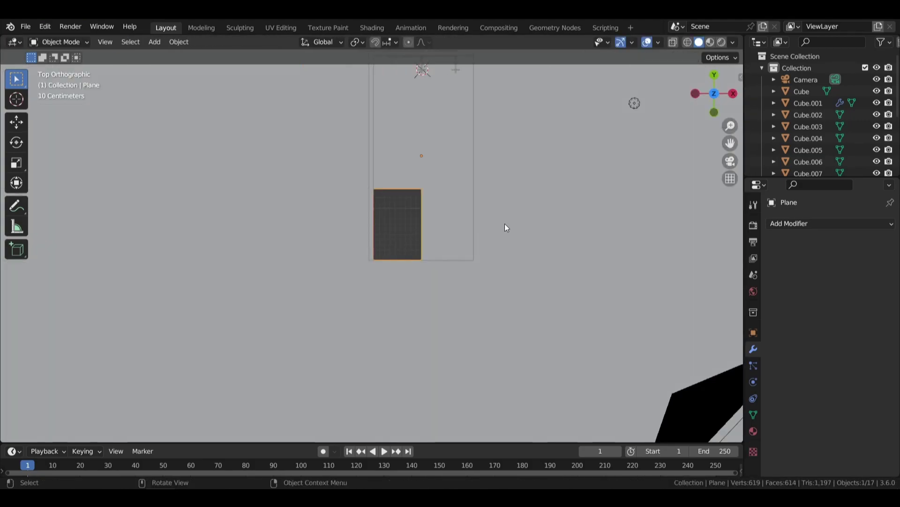
pyautogui.moveTo(506, 226); pyautogui.dragTo(490, 169, button='middle')
pyautogui.scroll(4, 507, 162)
pyautogui.click(507, 161)
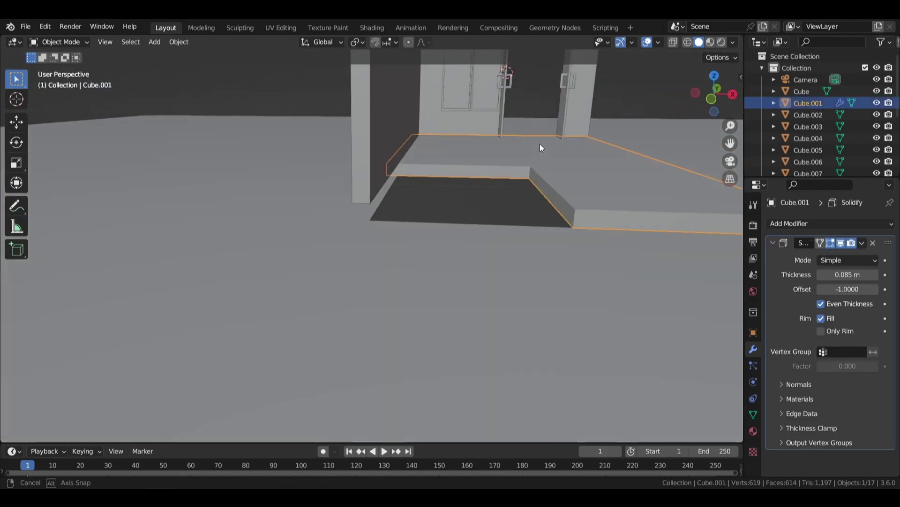
pyautogui.moveTo(540, 143)
pyautogui.mouseDown(button='middle')
pyautogui.moveTo(430, 149)
pyautogui.moveTo(603, 185)
pyautogui.moveTo(560, 219)
pyautogui.moveTo(373, 184)
pyautogui.mouseUp(button='middle')
# - Lower both door pillars' bottom faces along Z so they reach the floor
pyautogui.click(373, 185)
pyautogui.press('Tab')
pyautogui.press('KP_Divide')
pyautogui.scroll(5, 304, 223)
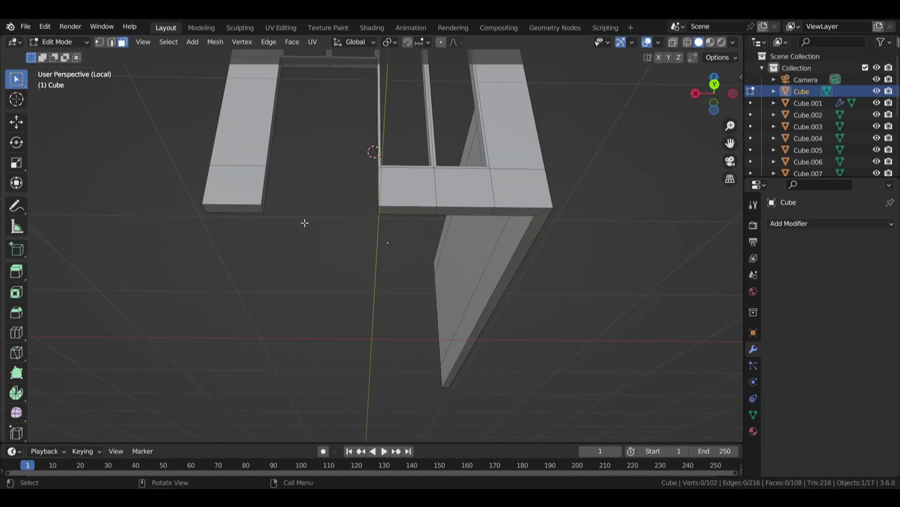
pyautogui.click(237, 207)
pyautogui.keyDown('shift'); pyautogui.click(425, 210); pyautogui.keyUp('shift')
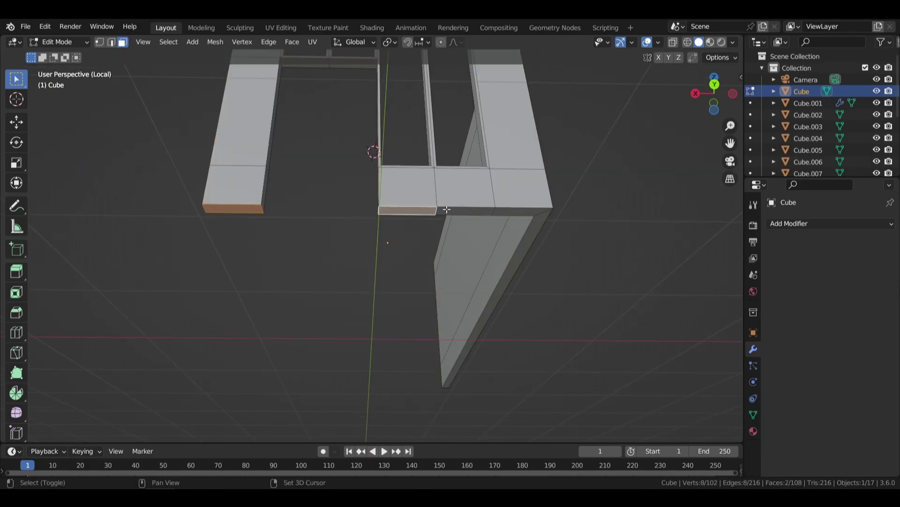
pyautogui.press('KP_Divide')
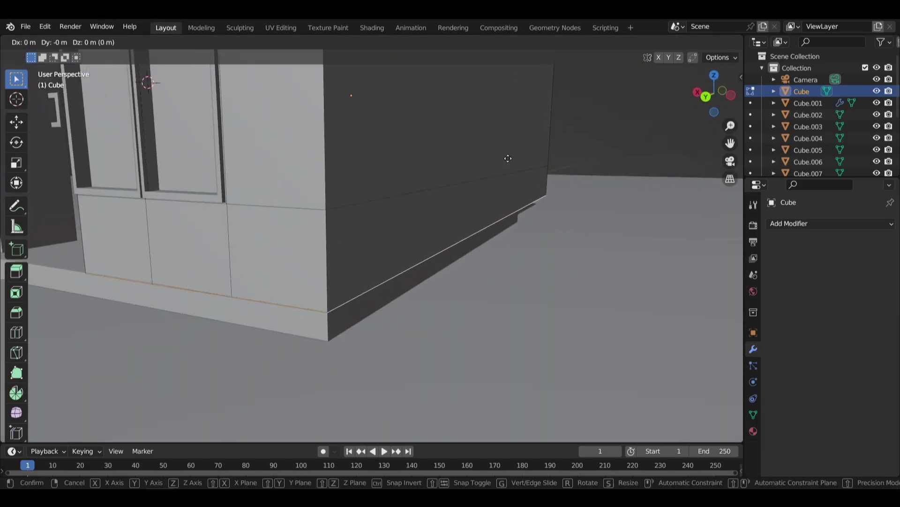
pyautogui.press('g')
pyautogui.press('z')
pyautogui.click(500, 176)
pyautogui.press('Tab')
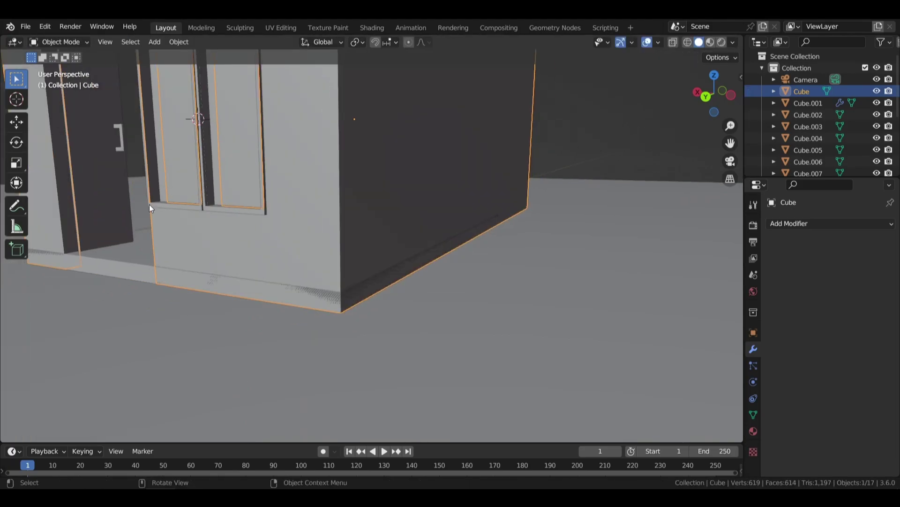
# - Slide the floor's outer edge along Y toward the wall base
pyautogui.click(121, 253)
pyautogui.press('Tab')
pyautogui.moveTo(121, 253); pyautogui.dragTo(281, 270, button='middle')
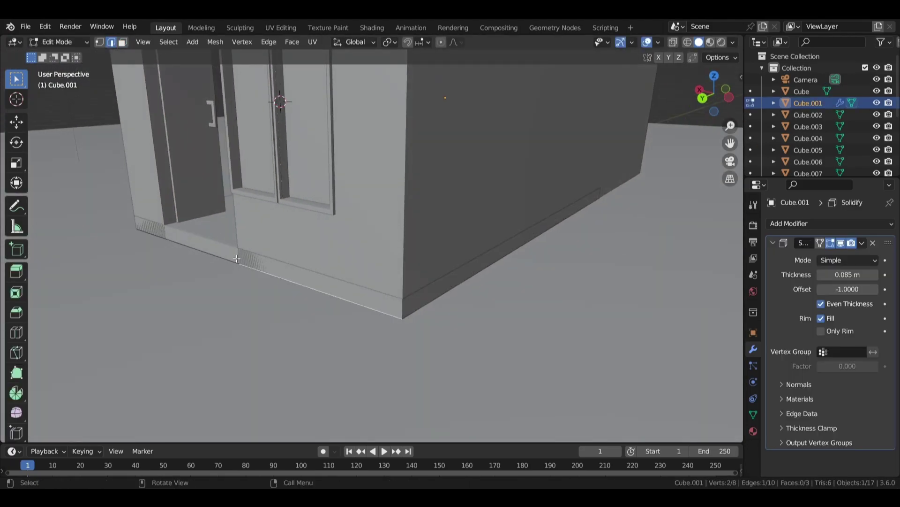
pyautogui.moveTo(223, 230); pyautogui.dragTo(390, 194, button='middle')
pyautogui.press('x')
pyautogui.press('Escape')
pyautogui.press('g')
pyautogui.press('y')
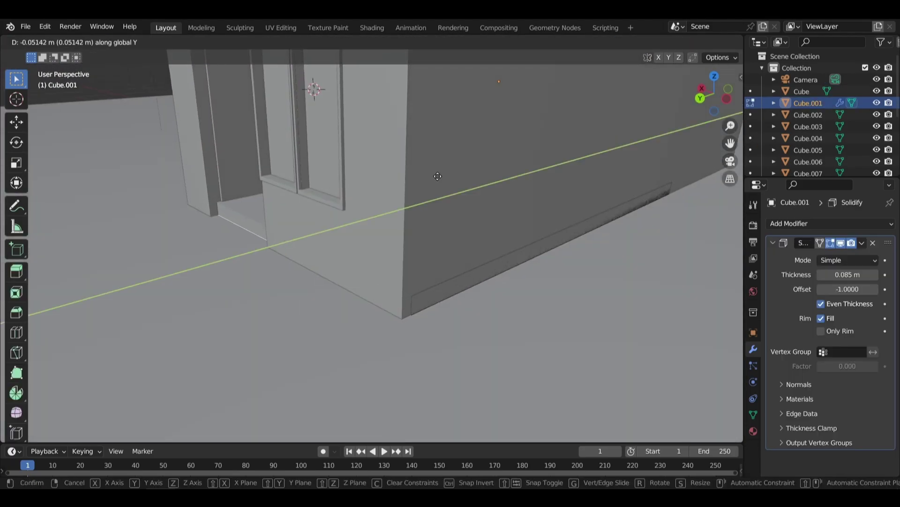
pyautogui.click(418, 176)
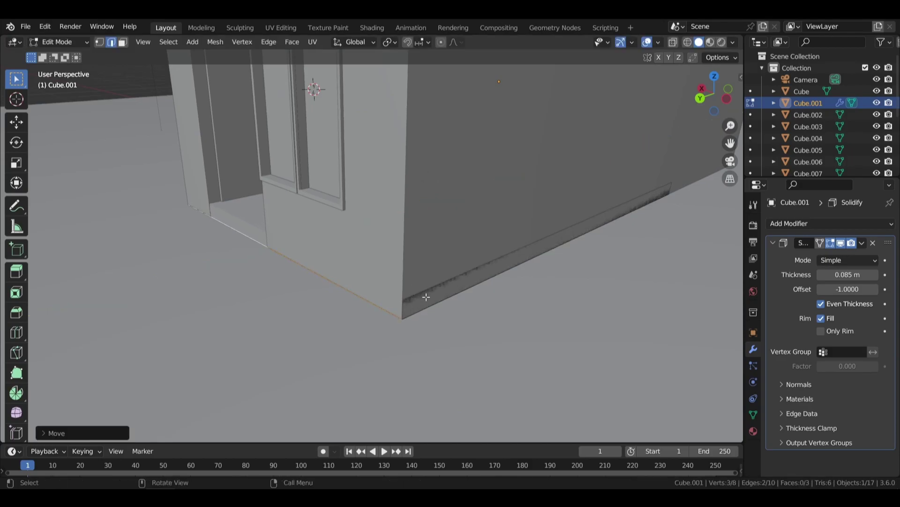
# - Move the floor edge along X flush with the wall and save coffee.blend
pyautogui.press('g')
pyautogui.press('x')
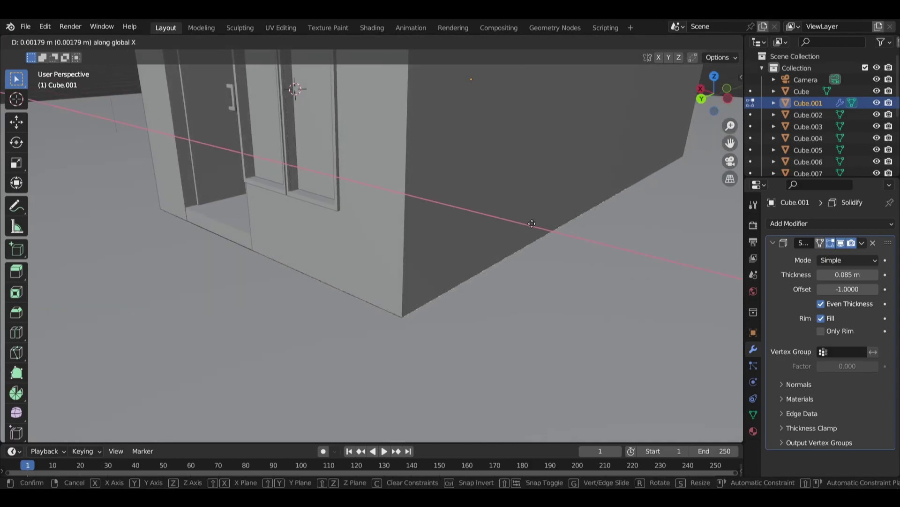
pyautogui.click(534, 224)
pyautogui.moveTo(534, 224); pyautogui.dragTo(351, 360, button='middle')
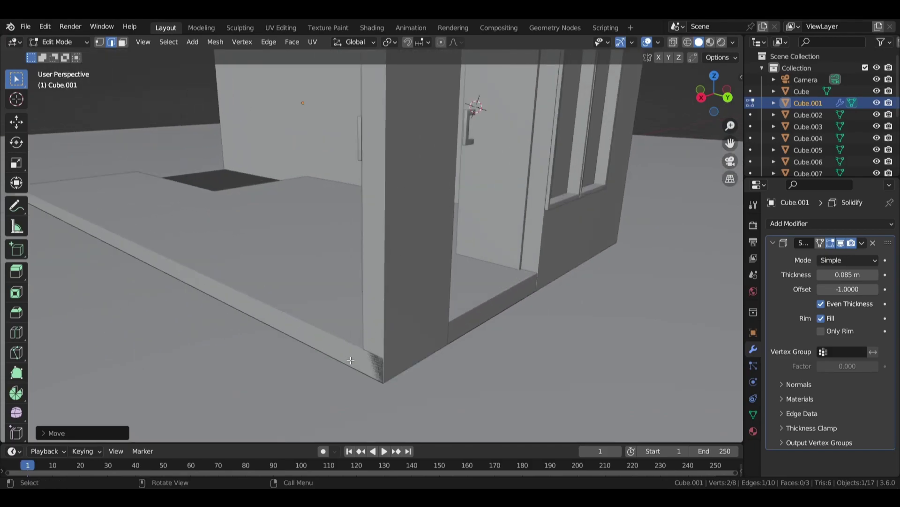
pyautogui.press('g')
pyautogui.press('x')
pyautogui.press('Tab')
pyautogui.scroll(-5, 195, 125)
pyautogui.hotkey('ctrl', 's')
# - View the room through the scene camera, then edit the floor slab's mesh
pyautogui.moveTo(196, 124)
pyautogui.mouseDown(button='middle')
pyautogui.moveTo(260, 103)
pyautogui.moveTo(331, 117)
pyautogui.moveTo(299, 222)
pyautogui.mouseUp(button='middle')
pyautogui.press('KP_0')
pyautogui.press('KP_0')
pyautogui.click(421, 295)
pyautogui.press('Tab')
pyautogui.scroll(-2, 424, 299)
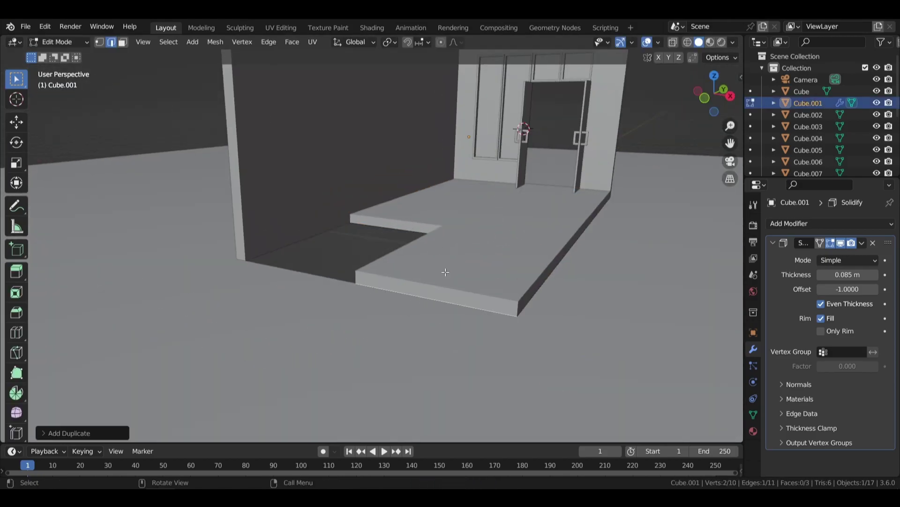
# - Select the separated edge piece and shift its geometry along X in top view
pyautogui.press('Tab')
pyautogui.click(438, 300)
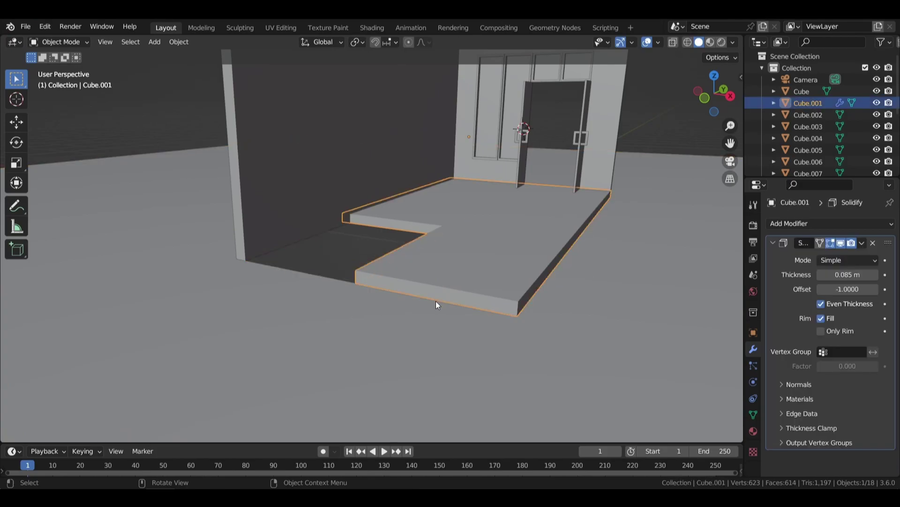
pyautogui.click(436, 300)
pyautogui.press('KP_7')
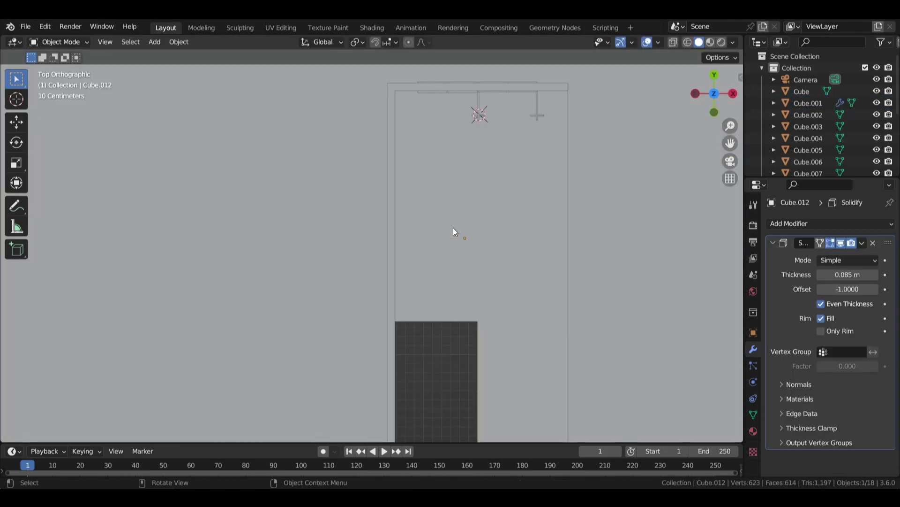
pyautogui.press('Tab')
pyautogui.scroll(3, 408, 197)
pyautogui.press('g')
pyautogui.press('x')
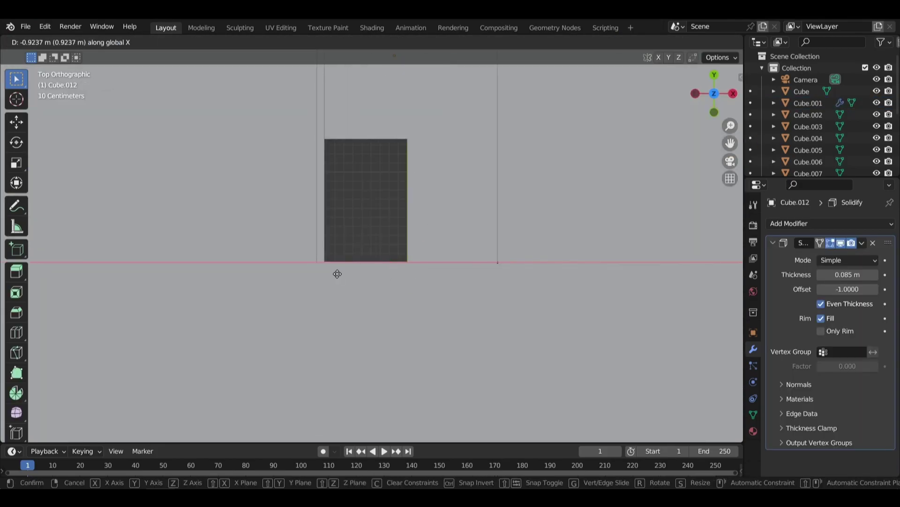
pyautogui.click(337, 273)
# - Extend the edge strip along the Y axis in top view
pyautogui.scroll(2, 342, 270)
pyautogui.scroll(2, 352, 267)
pyautogui.press('g')
pyautogui.press('x')
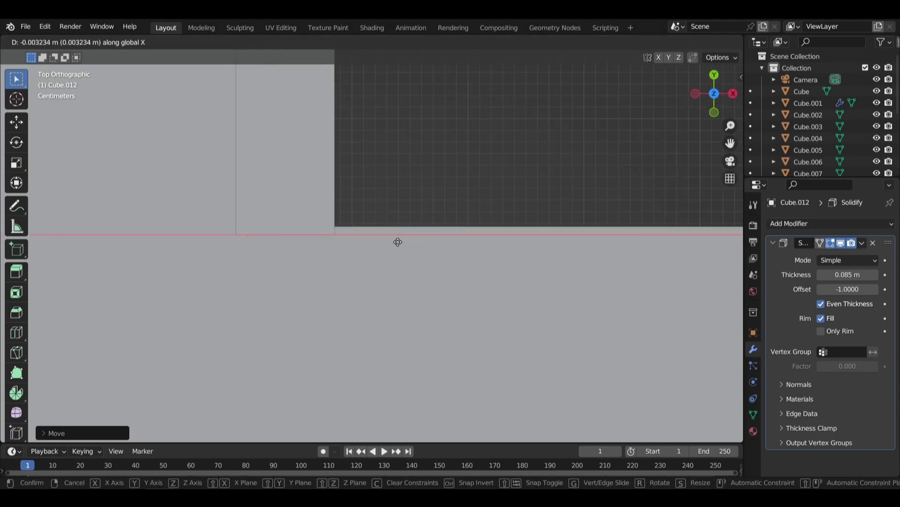
pyautogui.rightClick(388, 239)
pyautogui.scroll(-4, 547, 228)
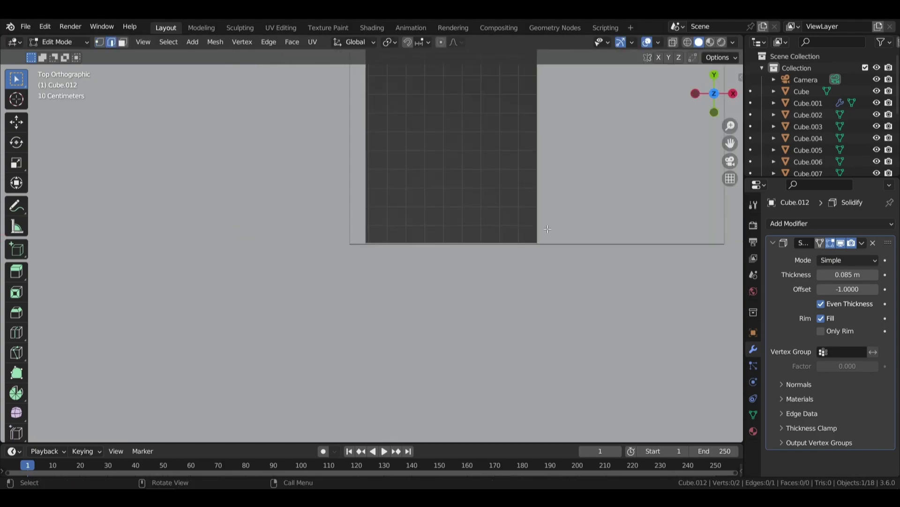
pyautogui.press('x')
pyautogui.press('y')
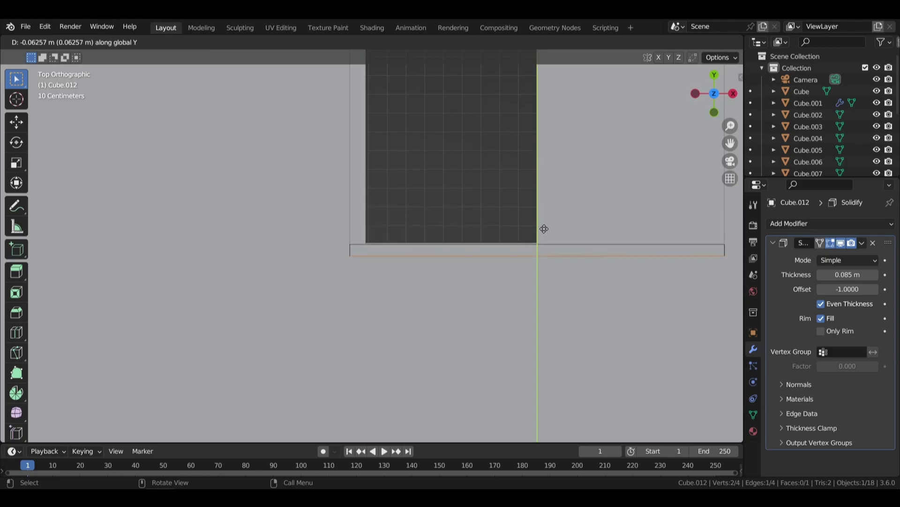
pyautogui.click(544, 229)
pyautogui.moveTo(544, 228); pyautogui.dragTo(470, 151, button='middle')
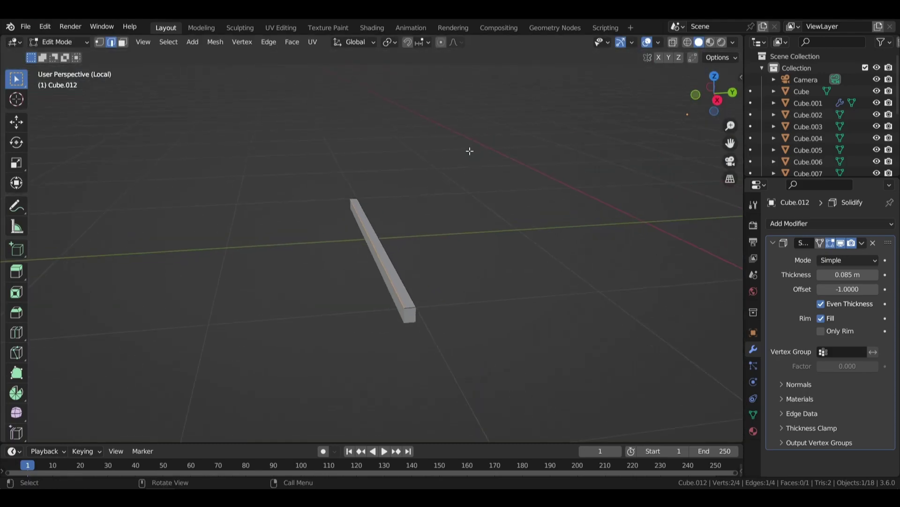
pyautogui.press('Tab')
# - Raise the strip vertically along Z to its final height in front view
pyautogui.press('g')
pyautogui.press('z')
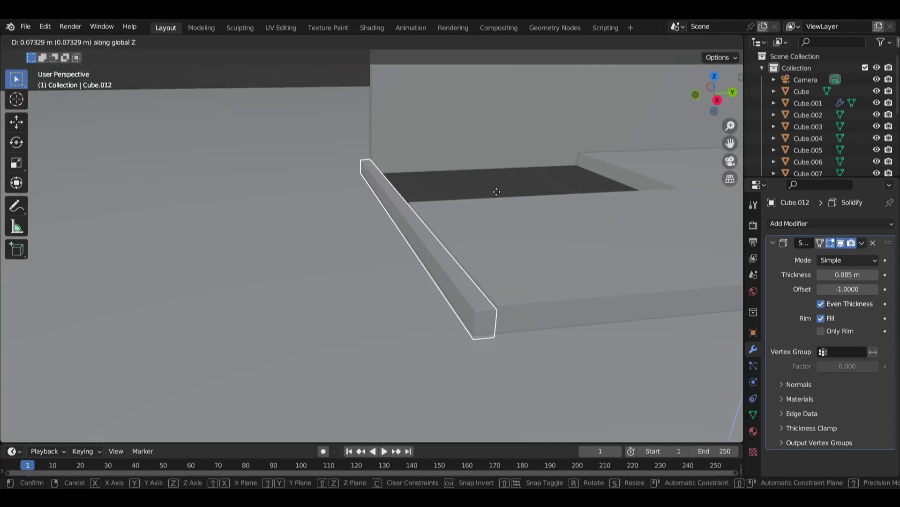
pyautogui.click(497, 180)
pyautogui.press('KP_1')
pyautogui.scroll(3, 556, 229)
pyautogui.scroll(3, 512, 243)
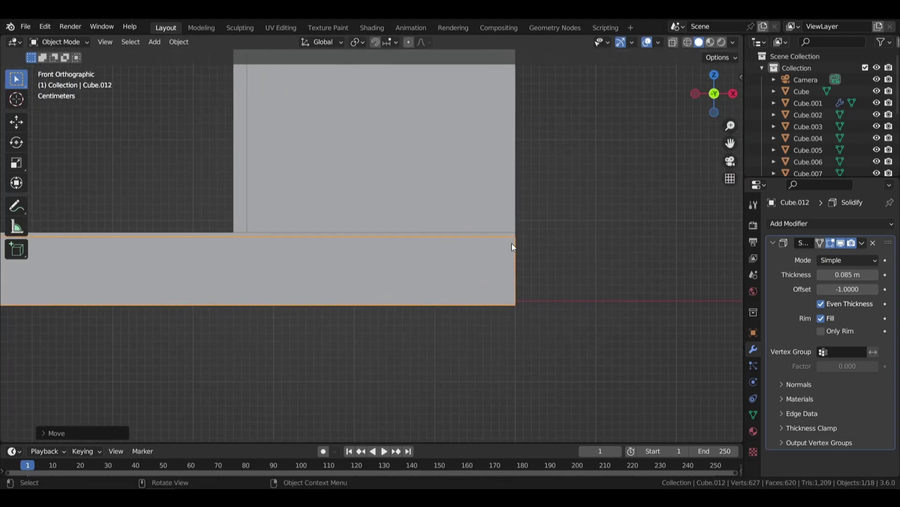
pyautogui.scroll(2, 635, 231)
pyautogui.press('g')
pyautogui.press('z')
pyautogui.click(621, 147)
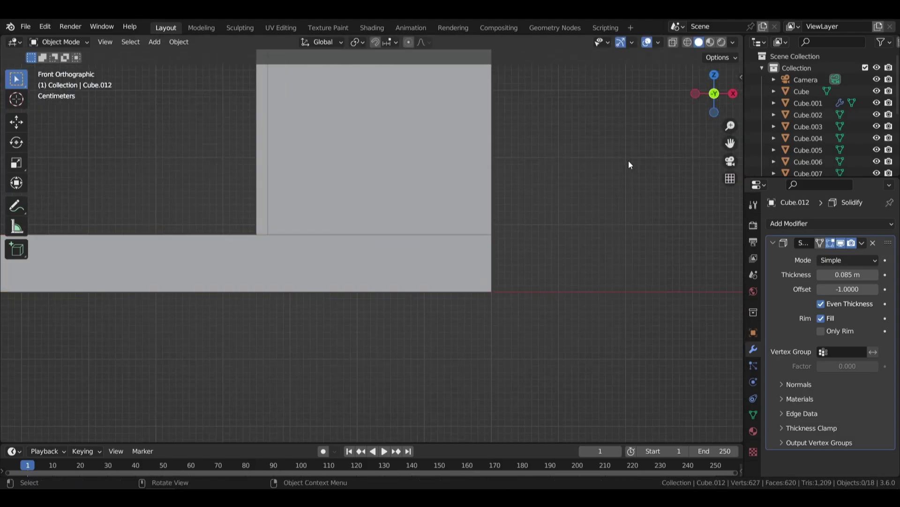
# - Save coffee.blend and select the plane beneath the floor opening
pyautogui.press('KP_0')
pyautogui.hotkey('ctrl', 's')
pyautogui.scroll(3, 527, 199)
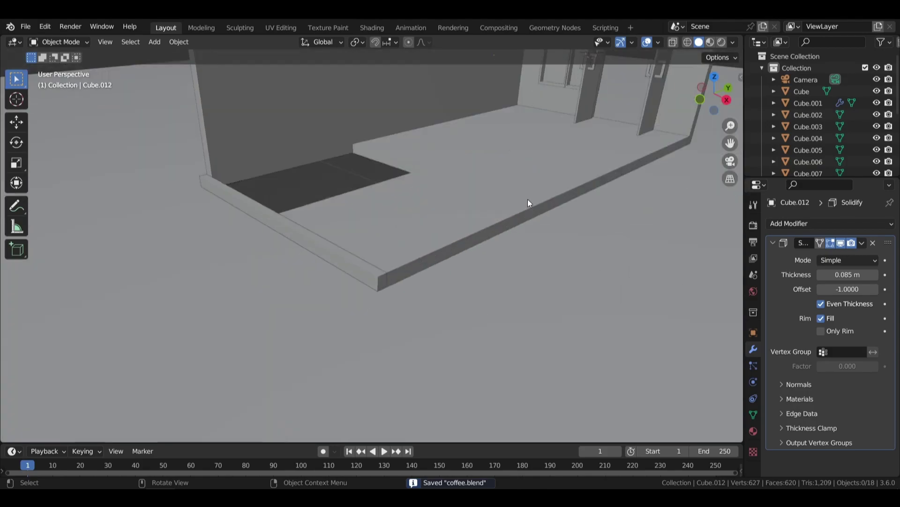
pyautogui.click(316, 260)
pyautogui.moveTo(317, 261)
pyautogui.mouseDown(button='middle')
pyautogui.moveTo(401, 225)
pyautogui.moveTo(169, 264)
pyautogui.mouseUp(button='middle')
# - Adjust the plane under the opening in Edit Mode and inspect the room
pyautogui.press('Tab')
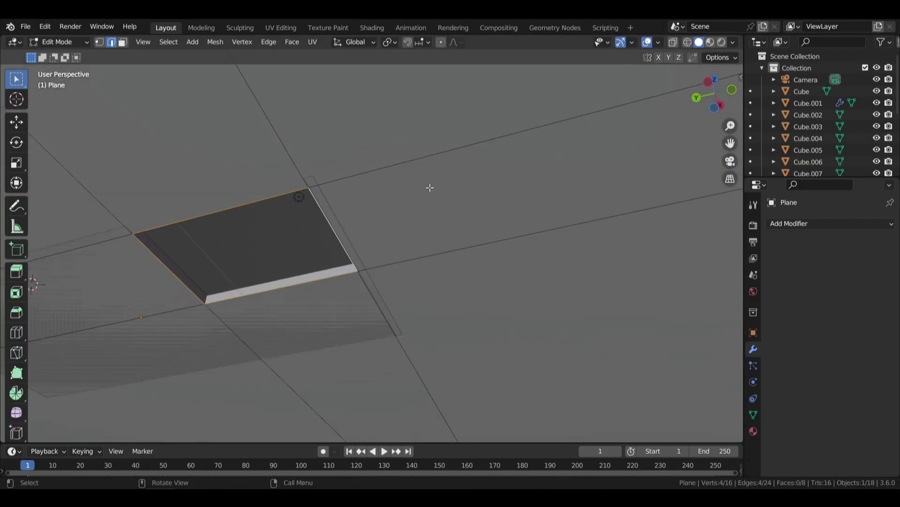
pyautogui.press('z')
pyautogui.press('Return')
pyautogui.press('Tab')
pyautogui.scroll(-5, 347, 305)
pyautogui.moveTo(431, 179); pyautogui.dragTo(347, 305, button='middle')
pyautogui.scroll(4, 396, 252)
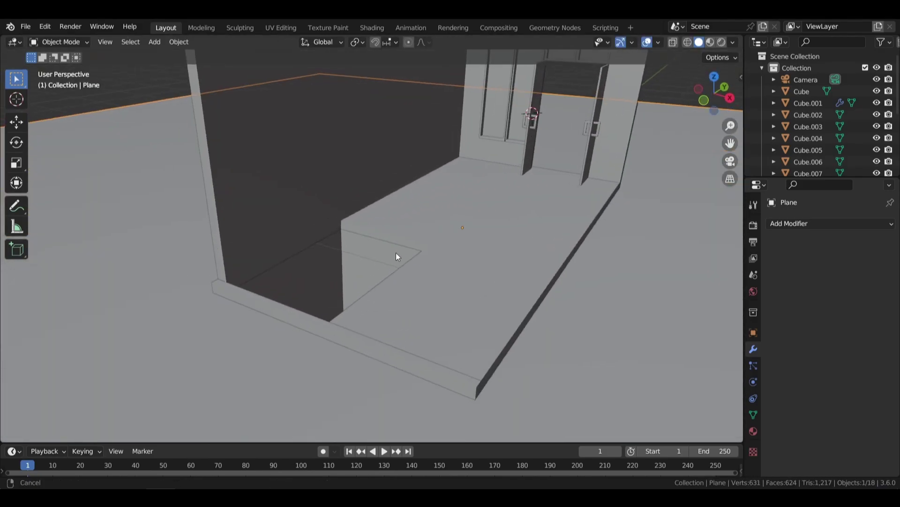
pyautogui.moveTo(396, 252); pyautogui.dragTo(397, 294, button='middle')
pyautogui.scroll(2, 398, 294)
# - Select the bottom step face and extrude successive stair treads into the opening
pyautogui.press('Tab')
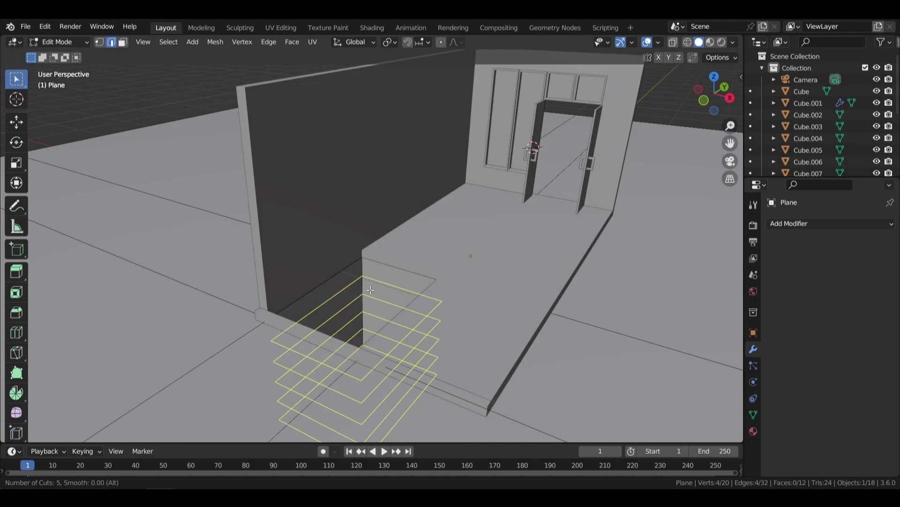
pyautogui.moveTo(375, 292); pyautogui.dragTo(413, 295, button='middle')
pyautogui.press('3')
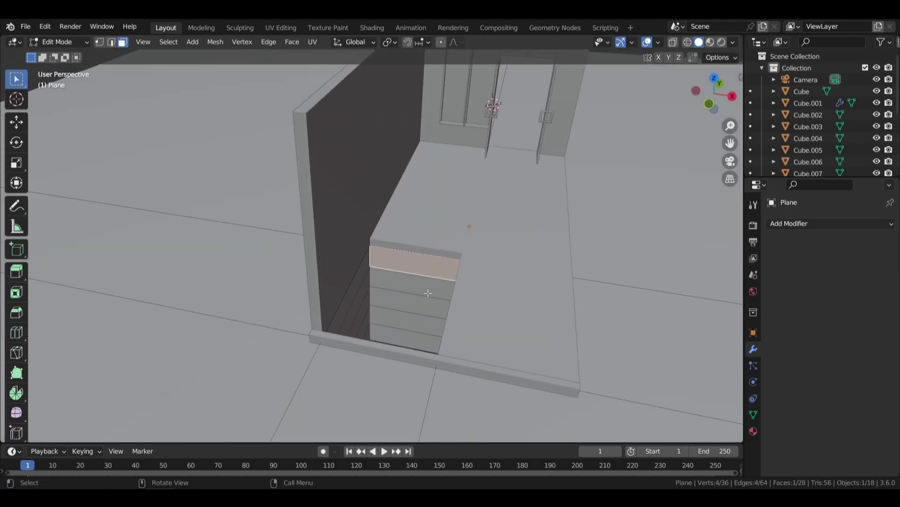
pyautogui.click(420, 297)
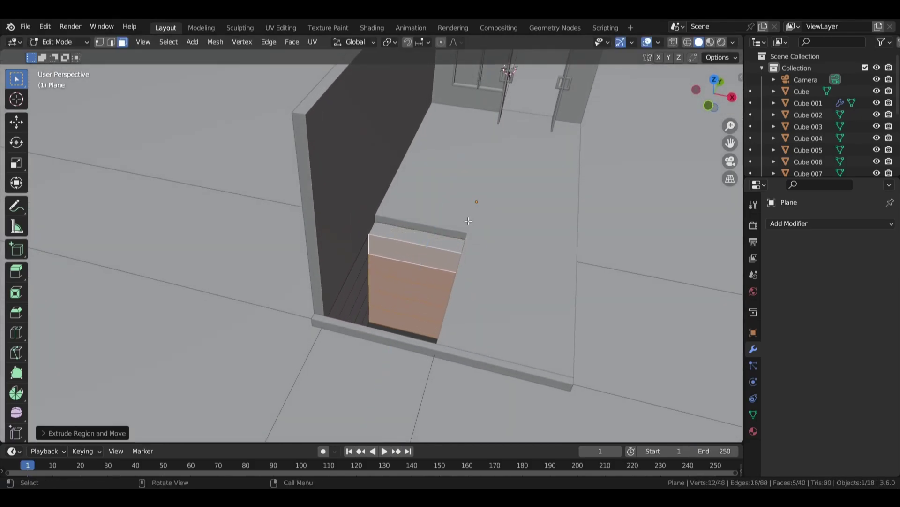
pyautogui.click(408, 309)
pyautogui.moveTo(487, 246); pyautogui.dragTo(458, 217, button='middle')
pyautogui.press('e')
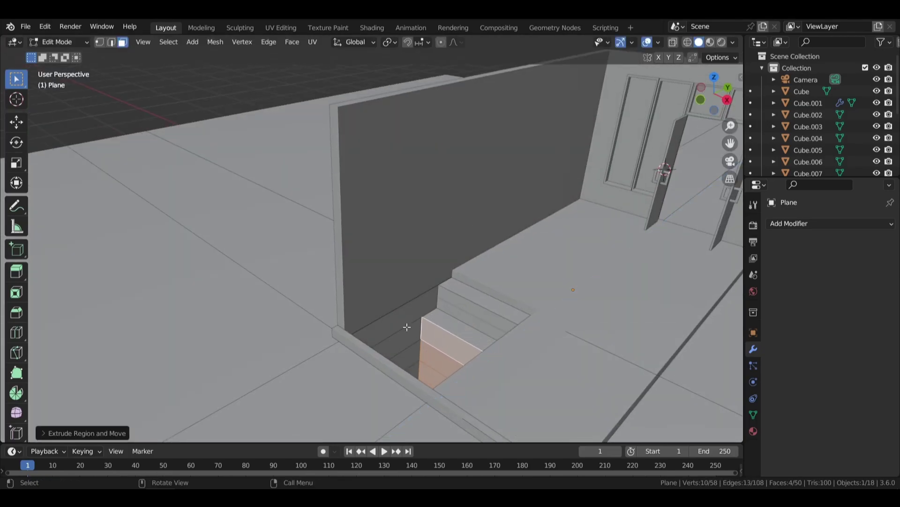
pyautogui.moveTo(406, 327); pyautogui.dragTo(450, 281, button='middle')
pyautogui.press('e')
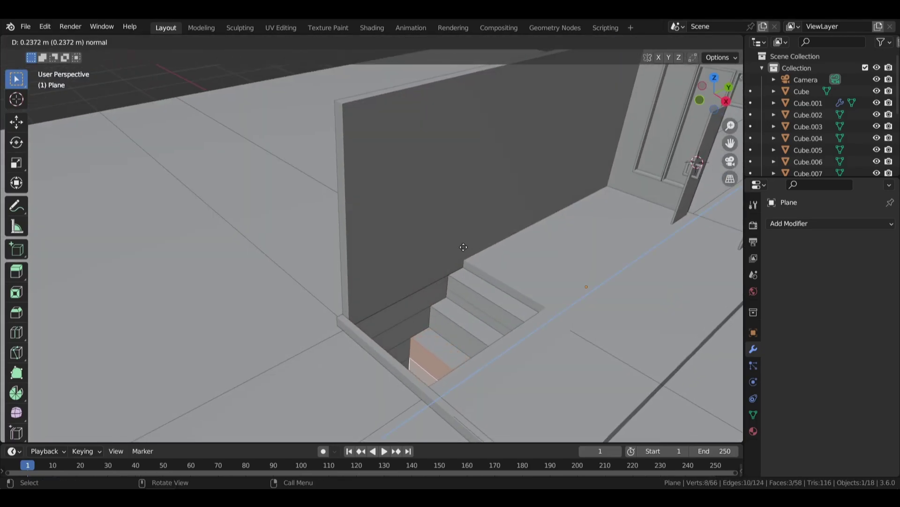
pyautogui.click(464, 246)
pyautogui.moveTo(463, 246); pyautogui.dragTo(421, 326, button='middle')
pyautogui.moveTo(481, 264); pyautogui.dragTo(465, 310, button='middle')
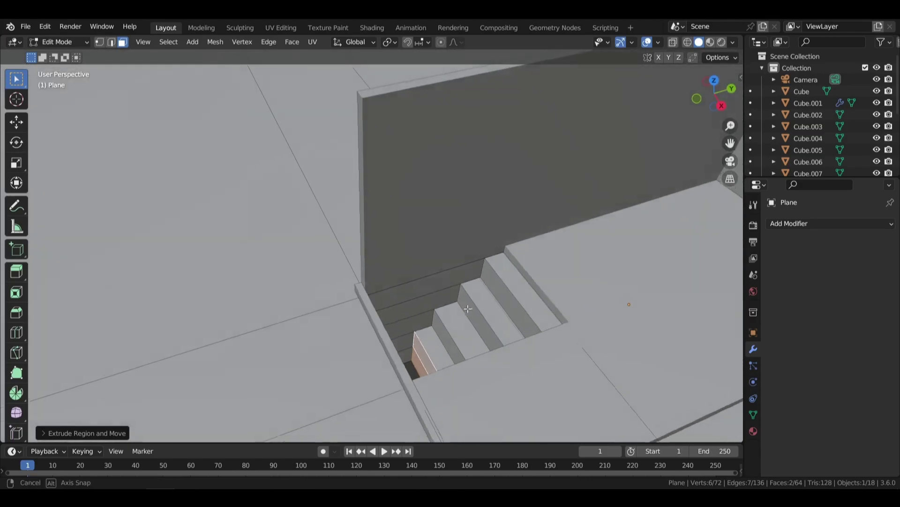
# - Extrude the bottom stair step along X and finish editing the floor
pyautogui.press('e')
pyautogui.press('x')
pyautogui.press('KP_0')
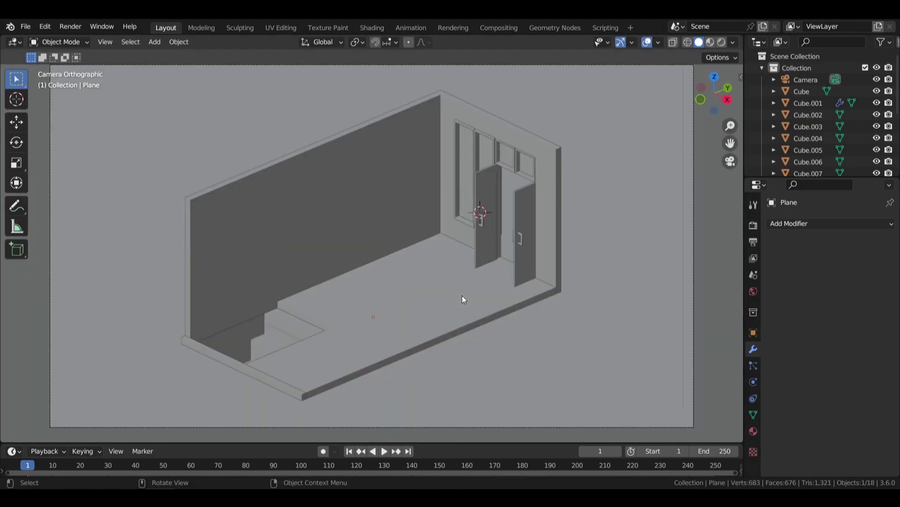
pyautogui.press('Tab')
pyautogui.press('Tab')
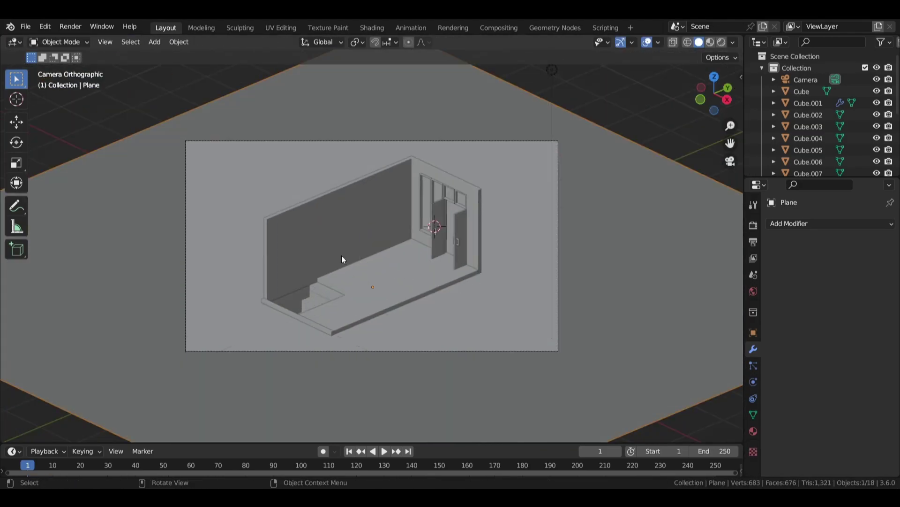
pyautogui.moveTo(331, 283); pyautogui.dragTo(290, 307, button='middle')
pyautogui.scroll(5, 290, 308)
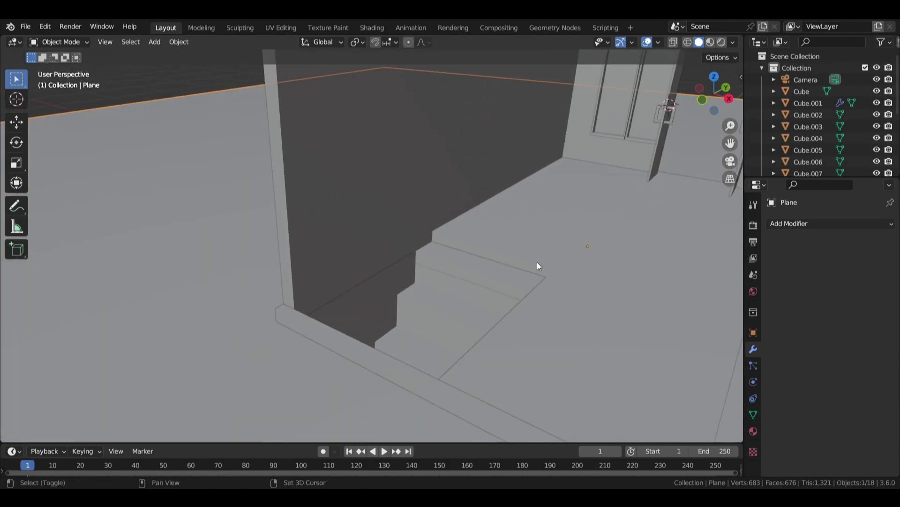
# - Add a plane, move it along Y, stand it upright with rx90, and shorten its height
pyautogui.hotkey('shift', 'a')
pyautogui.click(598, 249)
pyautogui.scroll(-2, 672, 187)
pyautogui.scroll(-4, 665, 171)
pyautogui.press('g')
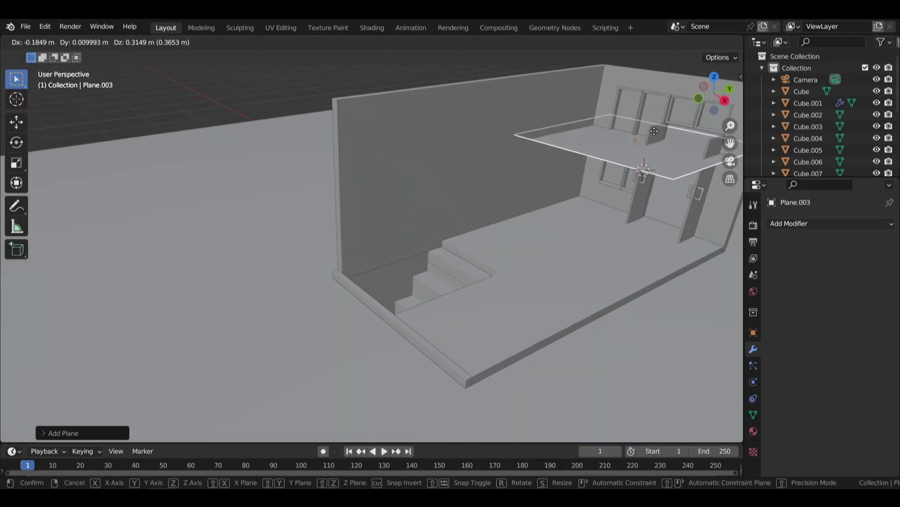
pyautogui.press('y')
pyautogui.click(506, 241)
pyautogui.write('rx90')
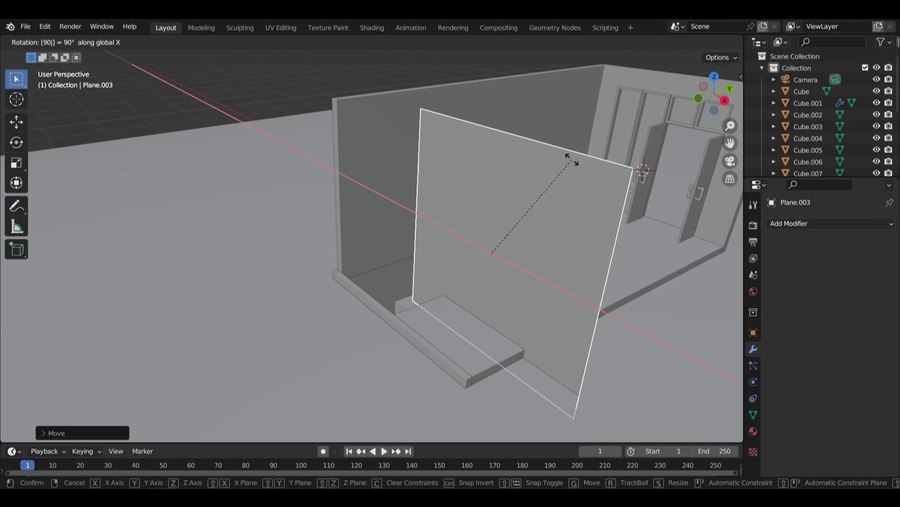
pyautogui.press('Return')
pyautogui.press('z')
pyautogui.click(553, 202)
# - Position the upright plane beside the stairwell in front view and along Y
pyautogui.press('KP_1')
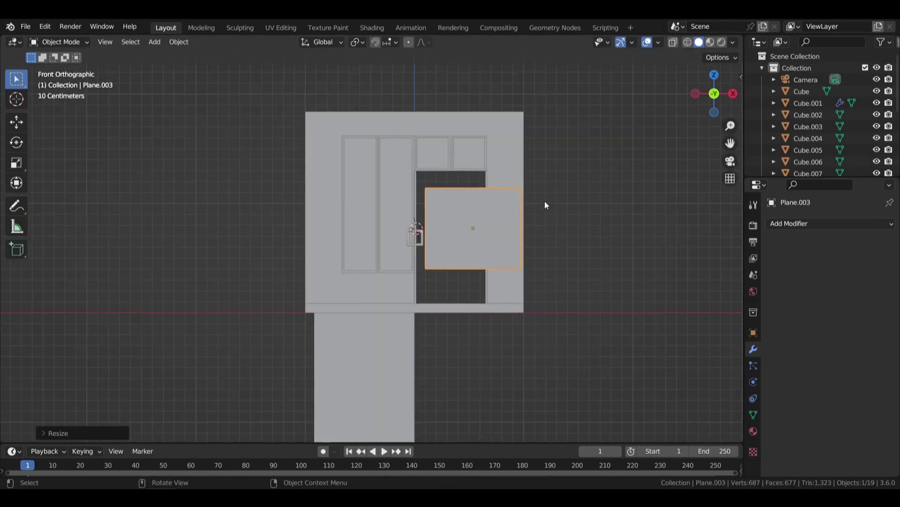
pyautogui.press('g')
pyautogui.click(458, 202)
pyautogui.scroll(5, 440, 229)
pyautogui.scroll(3, 539, 183)
pyautogui.hotkey('shift', 'z')
pyautogui.press('g')
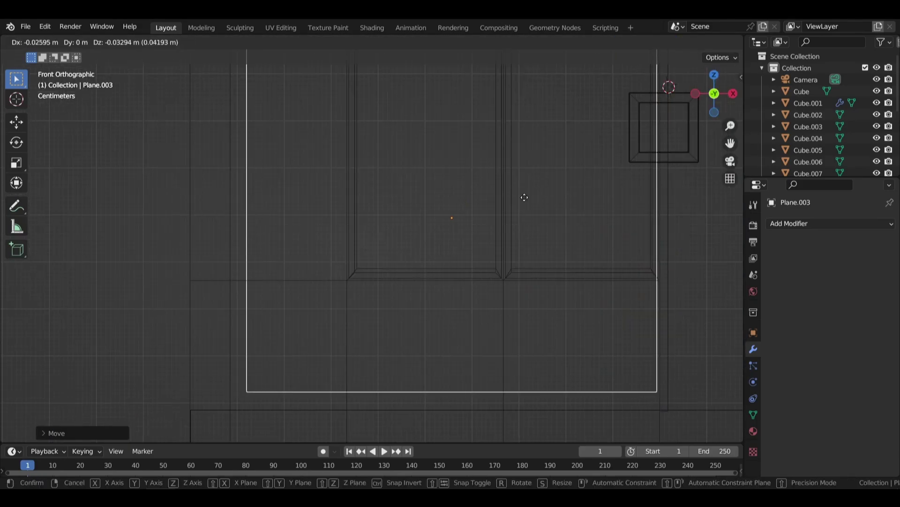
pyautogui.click(501, 218)
pyautogui.scroll(-3, 514, 198)
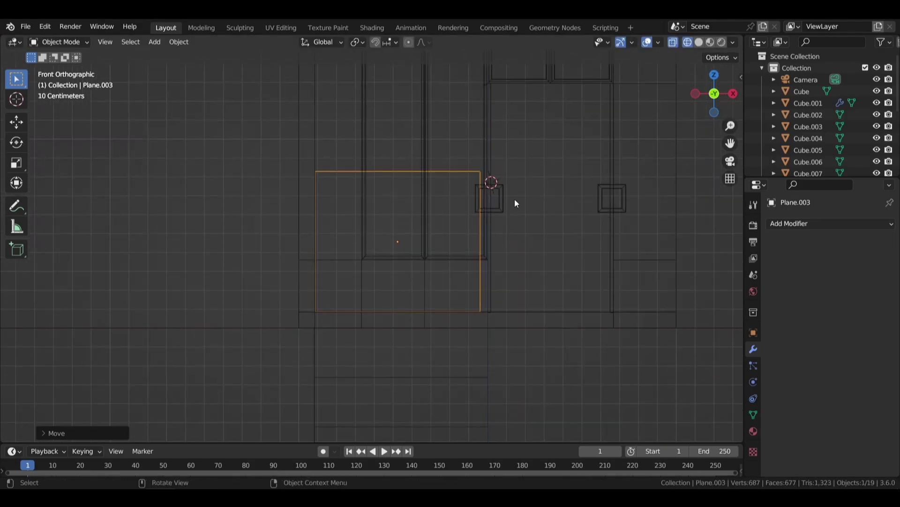
pyautogui.moveTo(514, 198)
pyautogui.mouseDown(button='middle')
pyautogui.moveTo(524, 207)
pyautogui.moveTo(511, 197)
pyautogui.mouseUp(button='middle')
pyautogui.hotkey('shift', 'z')
pyautogui.press('g')
pyautogui.press('y')
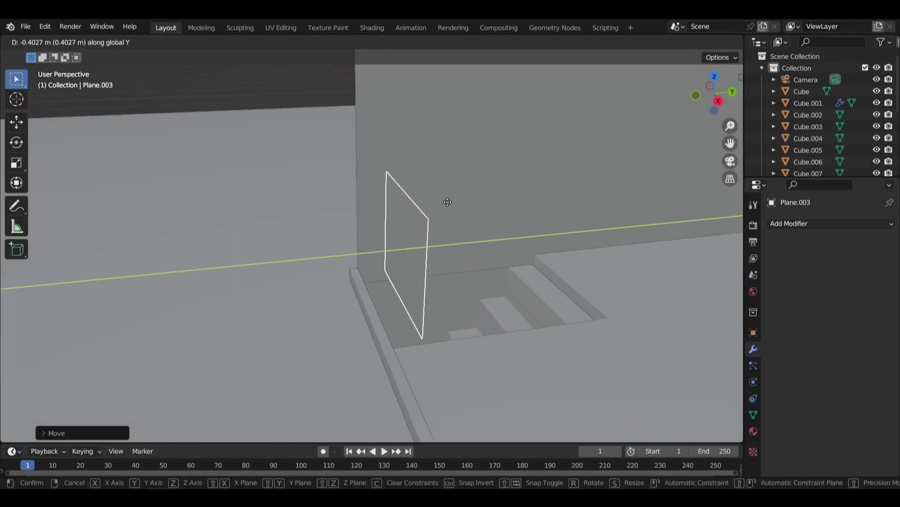
pyautogui.click(429, 205)
# - Move the left wall's narrow end face along Y
pyautogui.moveTo(428, 205)
pyautogui.mouseDown(button='middle')
pyautogui.moveTo(406, 170)
pyautogui.moveTo(332, 238)
pyautogui.mouseUp(button='middle')
pyautogui.click(406, 169)
pyautogui.press('Tab')
pyautogui.click(332, 238)
pyautogui.scroll(5, 330, 226)
pyautogui.press('g')
pyautogui.press('y')
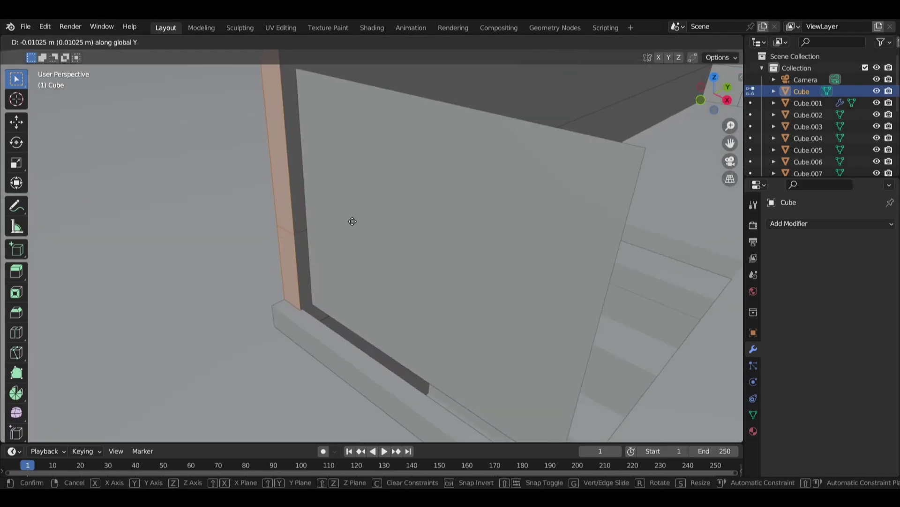
pyautogui.click(302, 241)
pyautogui.press('Tab')
# - Slide the upright plane along Y until it sits against the wall
pyautogui.moveTo(302, 241); pyautogui.dragTo(380, 212, button='middle')
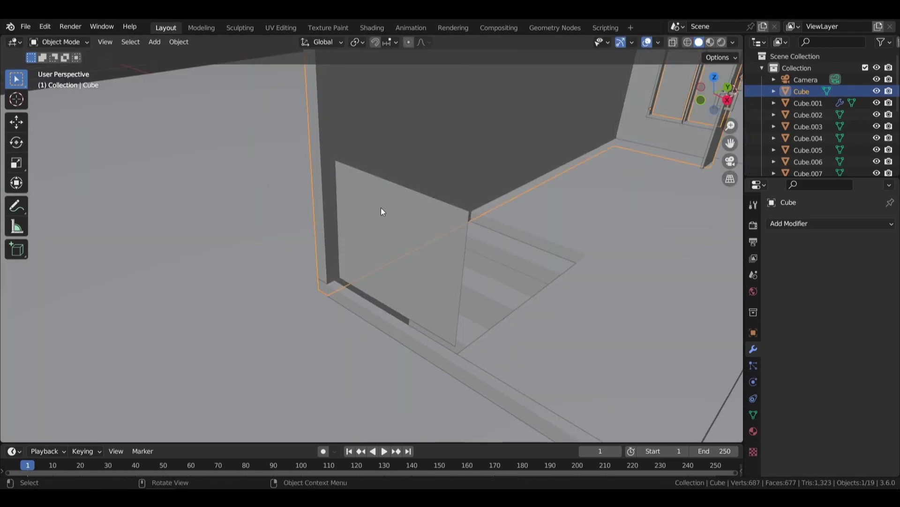
pyautogui.click(515, 205)
pyautogui.press('g')
pyautogui.press('y')
pyautogui.click(498, 214)
# - Shift the plane's edge along X and extrude it along Y into a side panel
pyautogui.press('Tab')
pyautogui.moveTo(498, 215); pyautogui.dragTo(469, 244, button='middle')
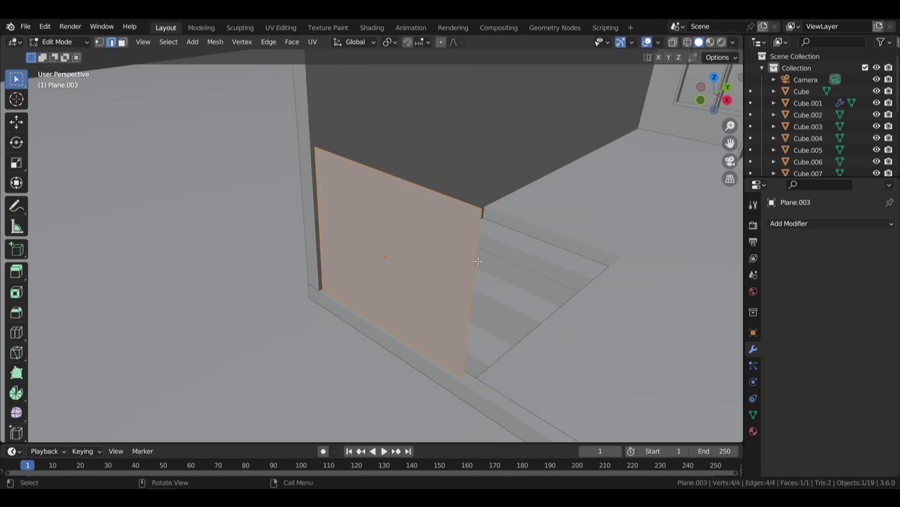
pyautogui.click(436, 253)
pyautogui.press('g')
pyautogui.press('x')
pyautogui.click(523, 256)
pyautogui.moveTo(523, 256)
pyautogui.mouseDown(button='middle')
pyautogui.moveTo(455, 234)
pyautogui.moveTo(453, 261)
pyautogui.mouseUp(button='middle')
pyautogui.press('e')
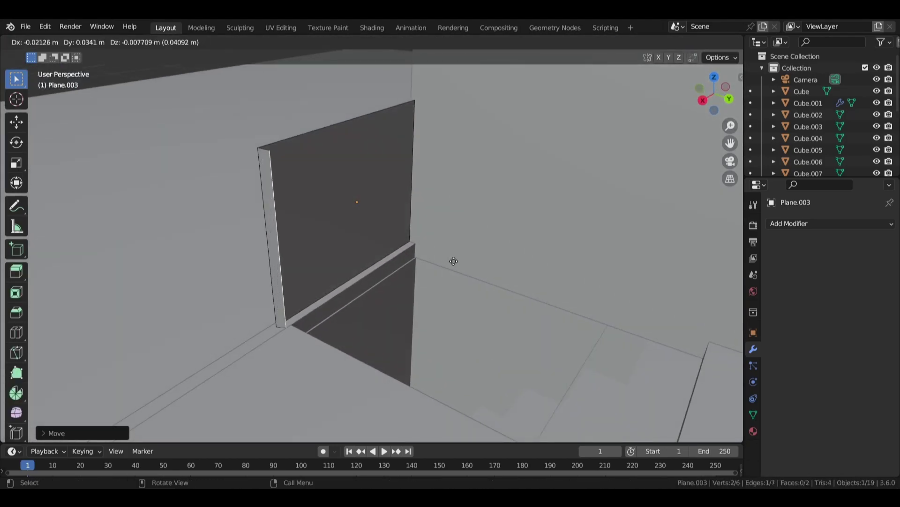
pyautogui.press('y')
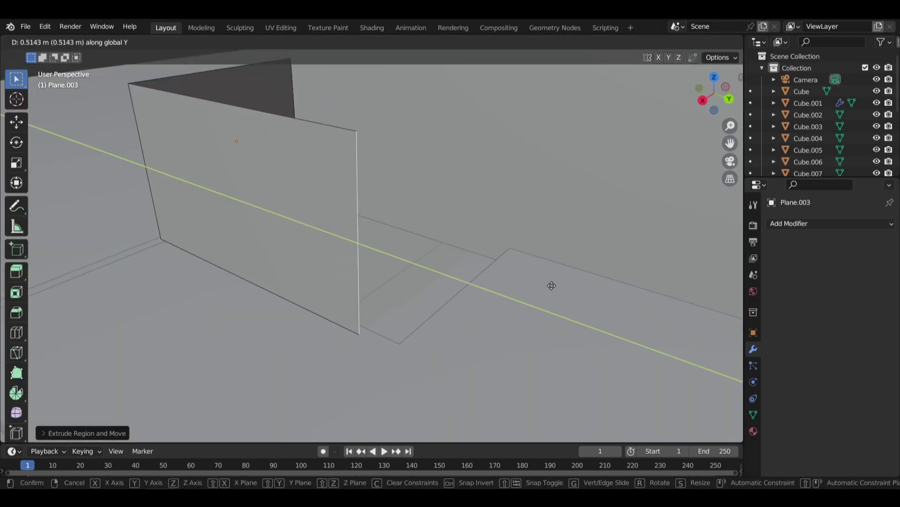
pyautogui.click(552, 285)
pyautogui.press('Tab')
pyautogui.moveTo(552, 285)
pyautogui.mouseDown(button='middle')
pyautogui.moveTo(513, 141)
pyautogui.moveTo(508, 162)
pyautogui.moveTo(702, 85)
pyautogui.mouseUp(button='middle')
# - Inset both counter faces with a thin border of about 0.017 m
pyautogui.press('KP_0')
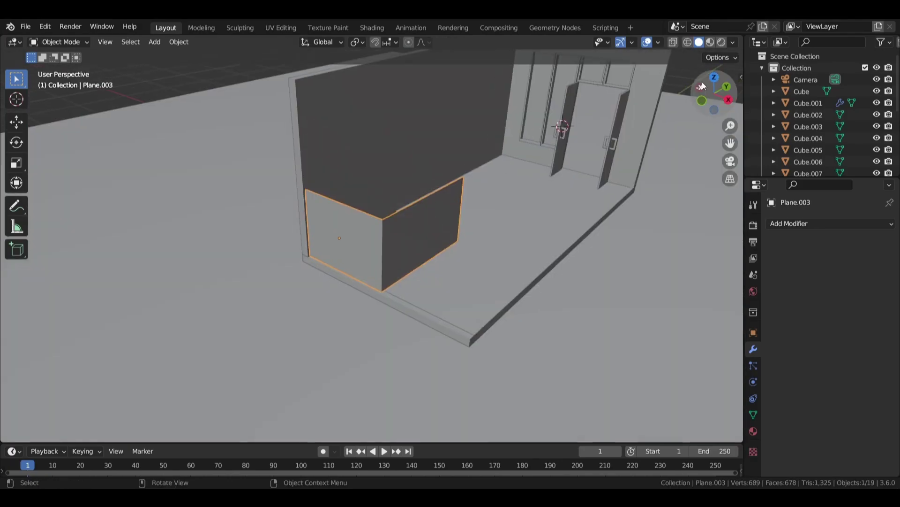
pyautogui.scroll(4, 417, 207)
pyautogui.press('Tab')
pyautogui.press('Tab')
pyautogui.press('Tab')
pyautogui.press('3')
pyautogui.click(444, 214)
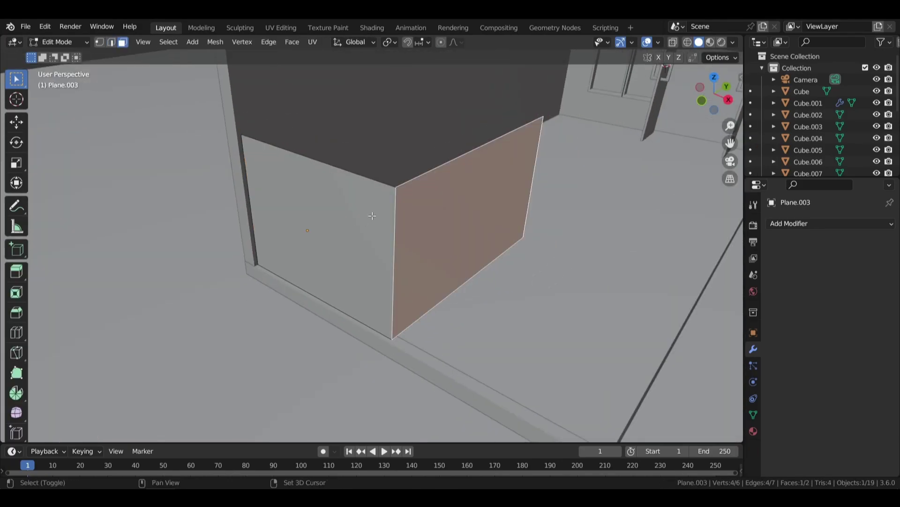
pyautogui.keyDown('shift'); pyautogui.click(372, 216); pyautogui.keyUp('shift')
pyautogui.moveTo(372, 215); pyautogui.dragTo(469, 188, button='middle')
pyautogui.press('i')
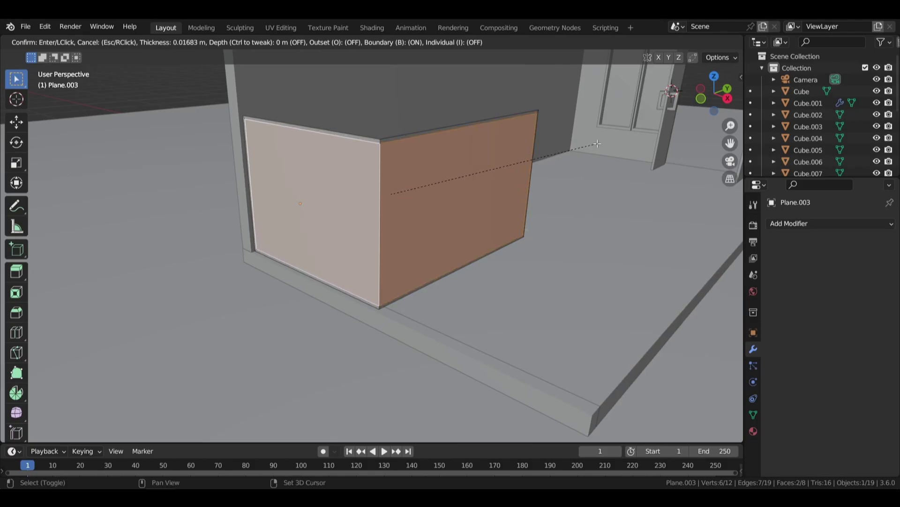
pyautogui.click(597, 143)
pyautogui.moveTo(597, 144)
pyautogui.mouseDown(button='middle')
pyautogui.moveTo(346, 134)
pyautogui.moveTo(383, 145)
pyautogui.mouseUp(button='middle')
pyautogui.press('Tab')
pyautogui.press('Tab')
pyautogui.scroll(3, 416, 145)
# - Separate the selected counter faces into their own trim object
pyautogui.scroll(-2, 430, 151)
pyautogui.press('p')
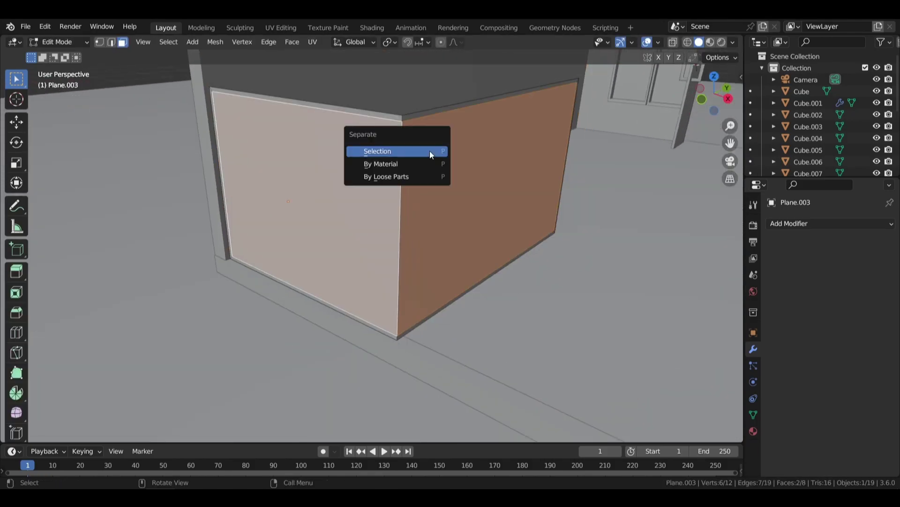
pyautogui.click(430, 150)
pyautogui.press('Tab')
pyautogui.moveTo(406, 117); pyautogui.dragTo(336, 148, button='middle')
pyautogui.press('KP_7')
pyautogui.press('Tab')
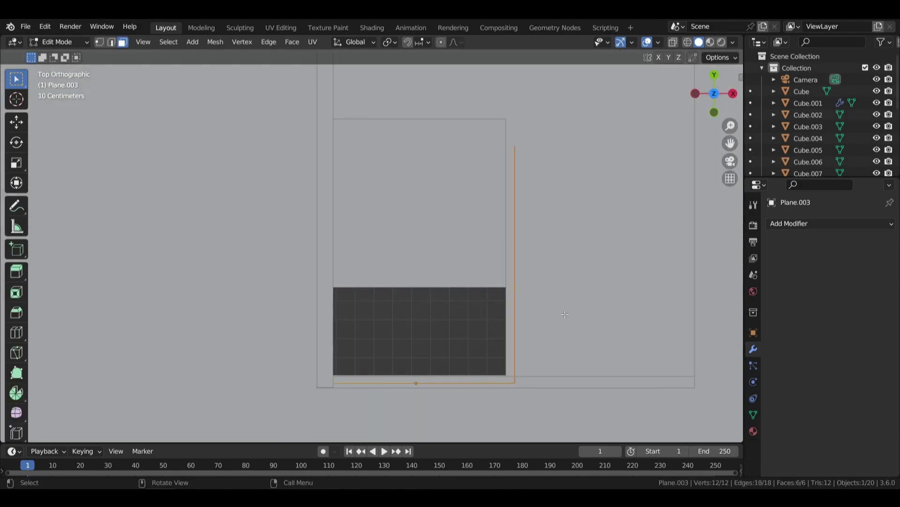
# - Thicken the trim by extruding its faces along their normals
pyautogui.hotkey('alt', 'e')
pyautogui.click(573, 305)
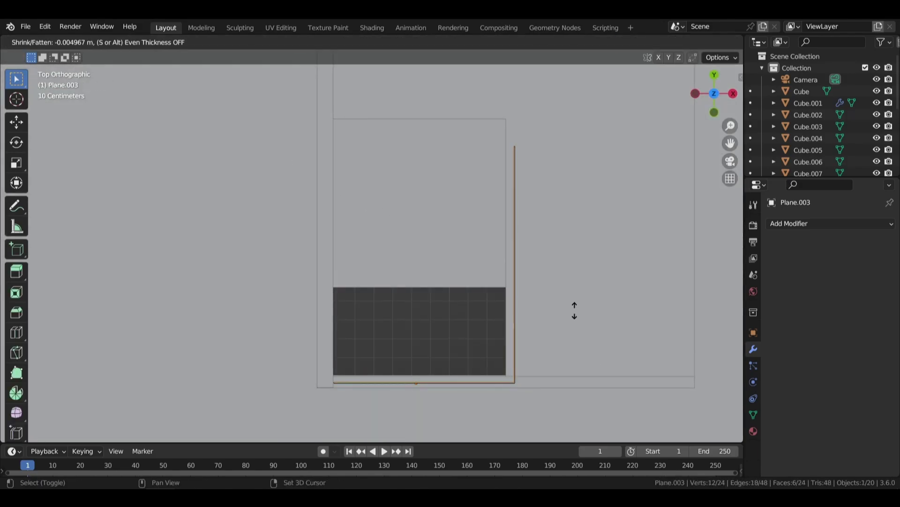
pyautogui.click(593, 328)
pyautogui.press('Tab')
# - Move the trim object toward the counter panel
pyautogui.scroll(2, 500, 289)
pyautogui.scroll(2, 507, 244)
pyautogui.press('g')
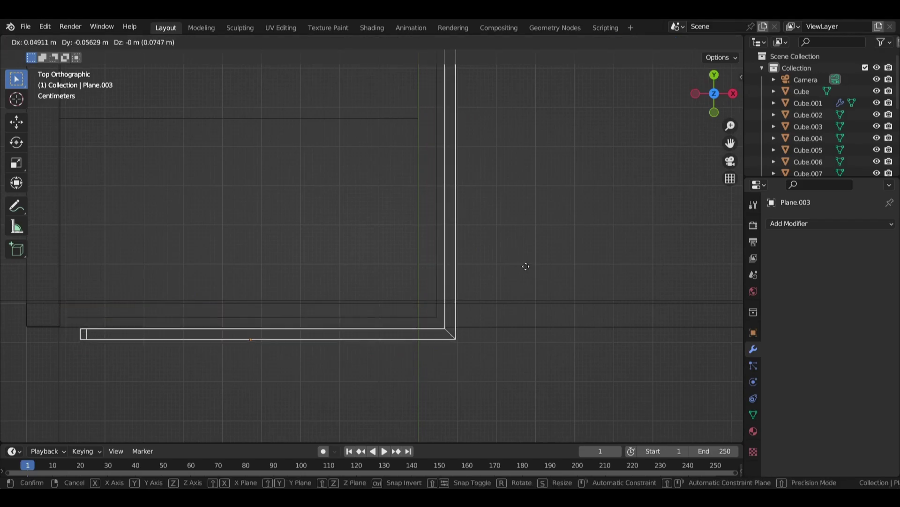
pyautogui.rightClick(527, 264)
pyautogui.press('g')
pyautogui.rightClick(525, 262)
pyautogui.scroll(2, 525, 261)
pyautogui.press('g')
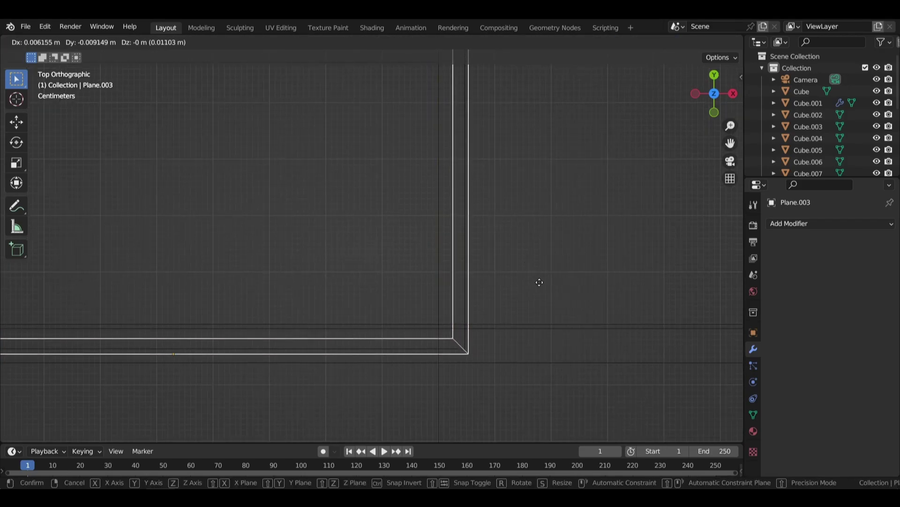
pyautogui.click(544, 281)
# - Nudge the trim into its final place, return to solid shading and save coffee.blend
pyautogui.scroll(-2, 525, 261)
pyautogui.scroll(5, 523, 254)
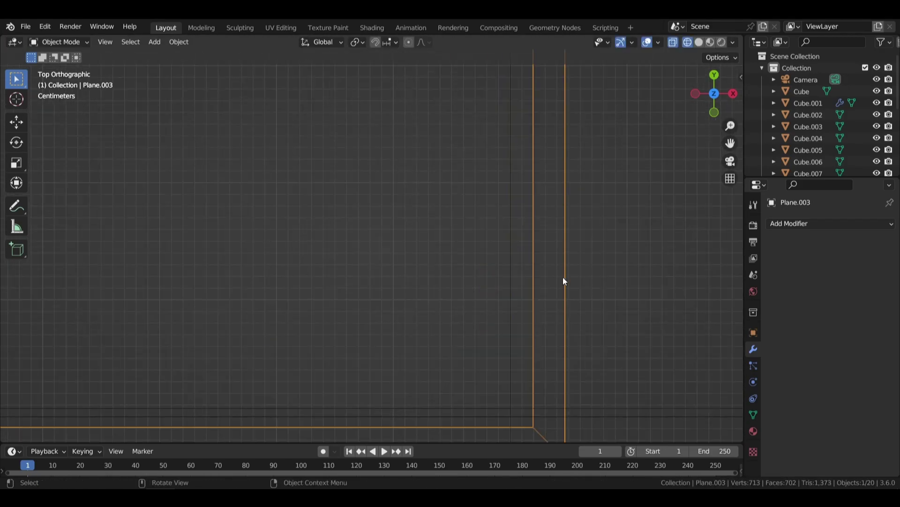
pyautogui.scroll(-3, 530, 258)
pyautogui.press('g')
pyautogui.click(514, 244)
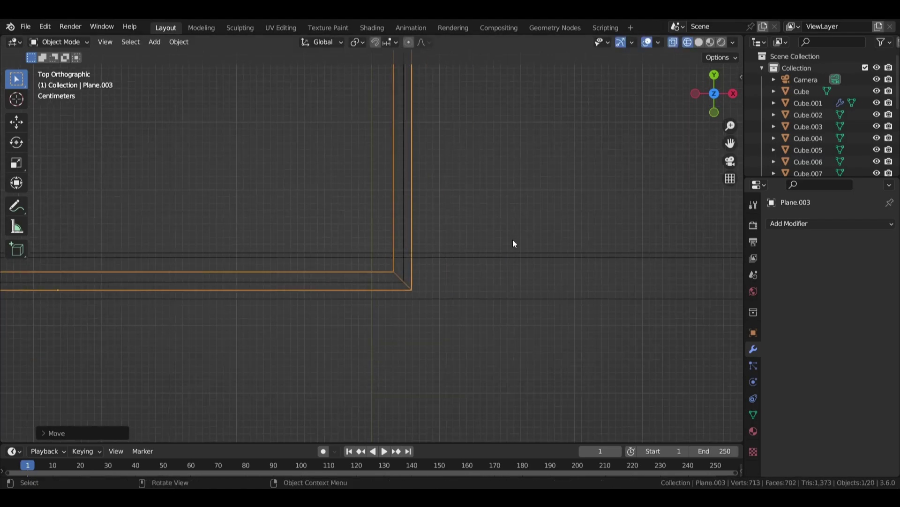
pyautogui.hotkey('shift', 'z')
pyautogui.hotkey('ctrl', 's')
# - Clear the selection and select the counter front panel in perspective view
pyautogui.hotkey('alt', 'a')
pyautogui.moveTo(294, 190)
pyautogui.mouseDown(button='middle')
pyautogui.moveTo(314, 117)
pyautogui.moveTo(282, 165)
pyautogui.moveTo(187, 143)
pyautogui.moveTo(283, 120)
pyautogui.moveTo(446, 159)
pyautogui.moveTo(347, 153)
pyautogui.moveTo(380, 153)
pyautogui.mouseUp(button='middle')
pyautogui.click(249, 157)
# - Deselect everything, save the file and view the room through the scene camera
pyautogui.keyDown('ctrl'); pyautogui.click(325, 127); pyautogui.keyUp('ctrl')
pyautogui.hotkey('ctrl', 's')
pyautogui.press('KP_0')
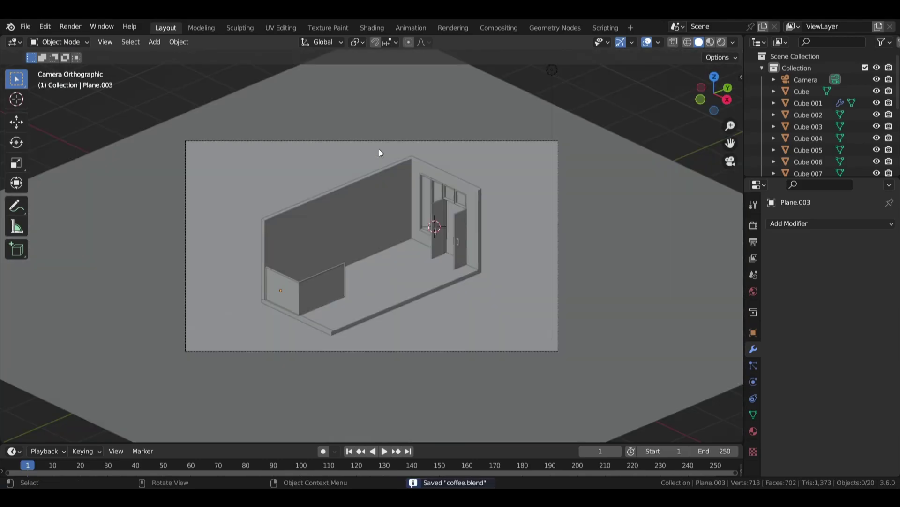
# - Switch the render engine to Cycles using GPU Compute
pyautogui.click(753, 226)
pyautogui.click(845, 224)
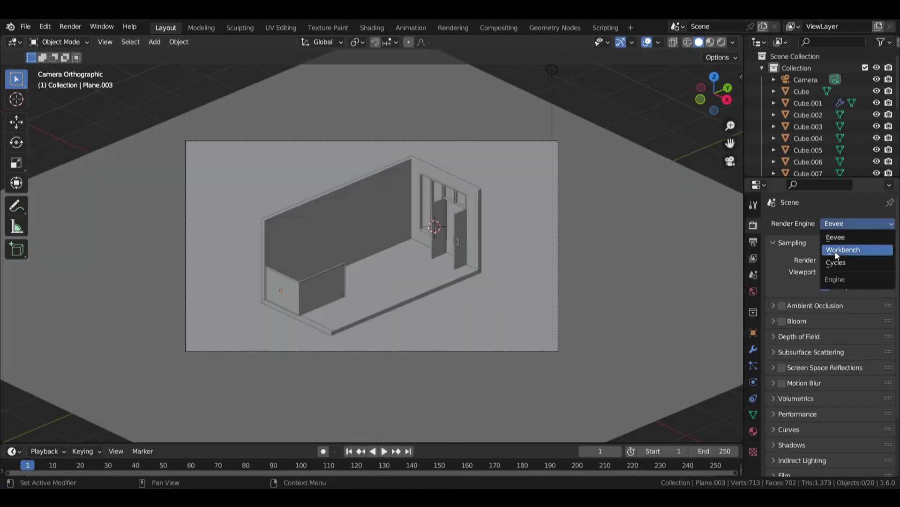
pyautogui.click(834, 251)
pyautogui.click(846, 252)
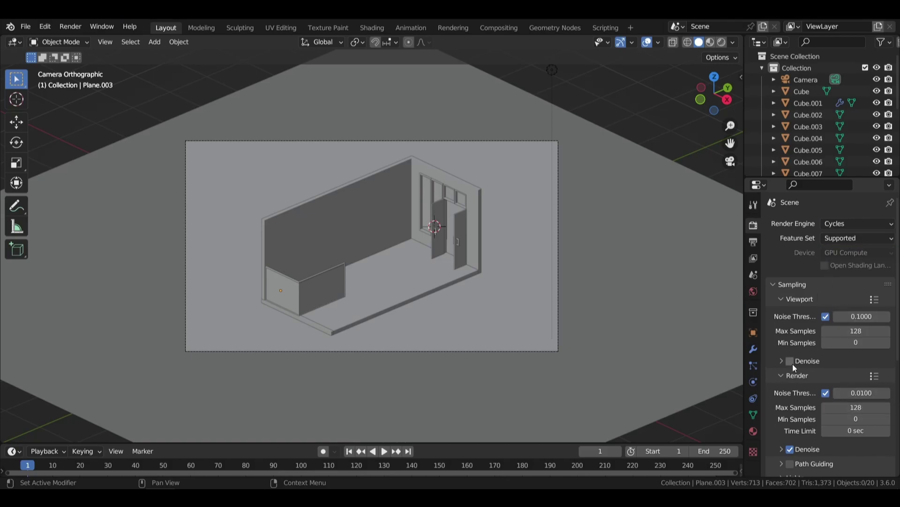
# - Set the Performance Memory Tile Size to 512
pyautogui.scroll(-1, 793, 364)
pyautogui.scroll(-6, 792, 322)
pyautogui.scroll(-2, 788, 322)
pyautogui.scroll(-3, 773, 384)
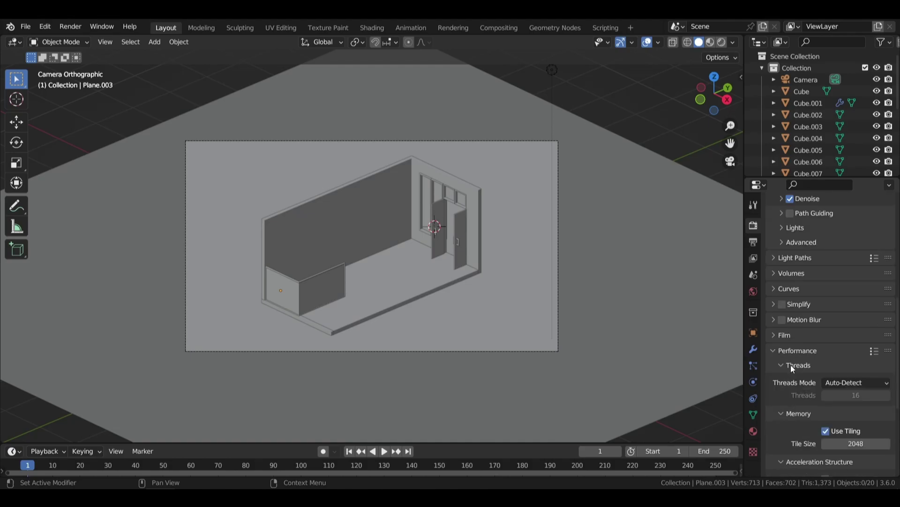
pyautogui.scroll(-2, 790, 365)
pyautogui.click(856, 404)
pyautogui.write('512')
pyautogui.press('Return')
pyautogui.scroll(-4, 804, 296)
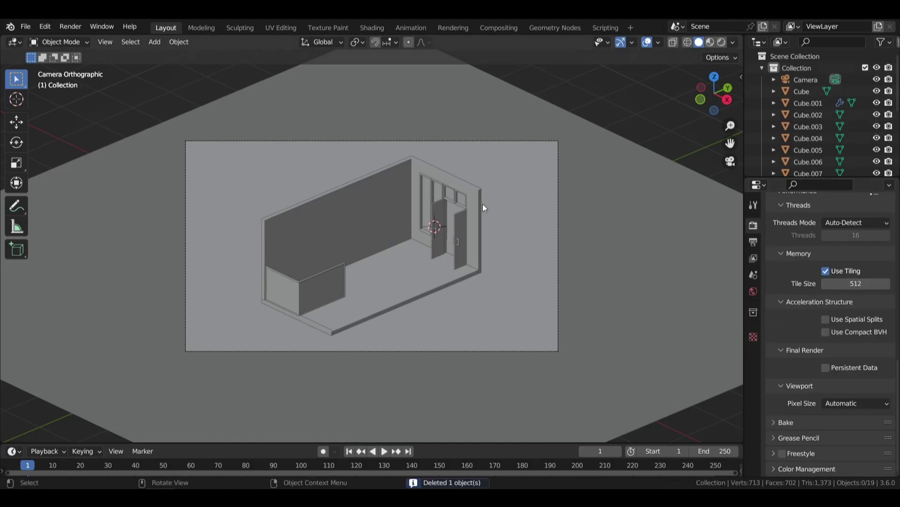
# - Reposition the 3D cursor and apply the selected object's scale
pyautogui.hotkey('shift', 's')
pyautogui.click(412, 297)
pyautogui.hotkey('shift', 's')
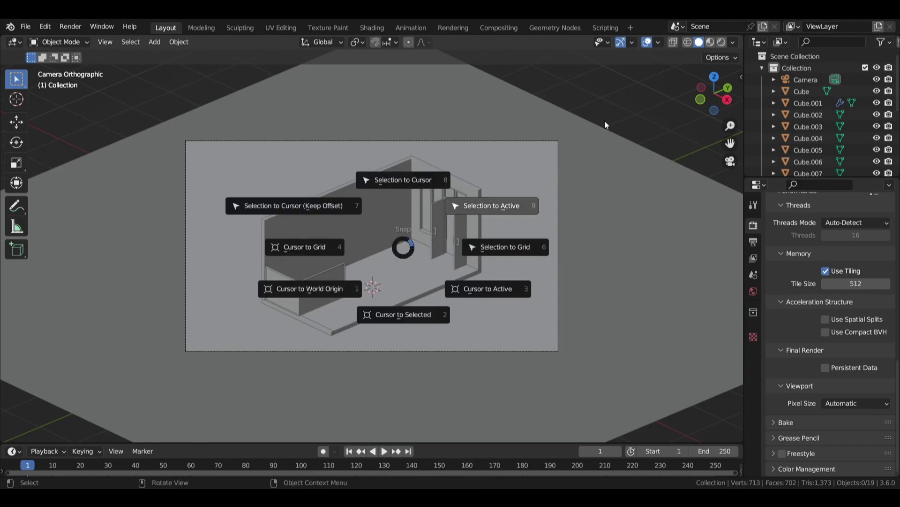
pyautogui.hotkey('ctrl', 'a')
pyautogui.click(480, 227)
# - Add a sun lamp, raise it along Z and view in rendered shading
pyautogui.hotkey('shift', 'a')
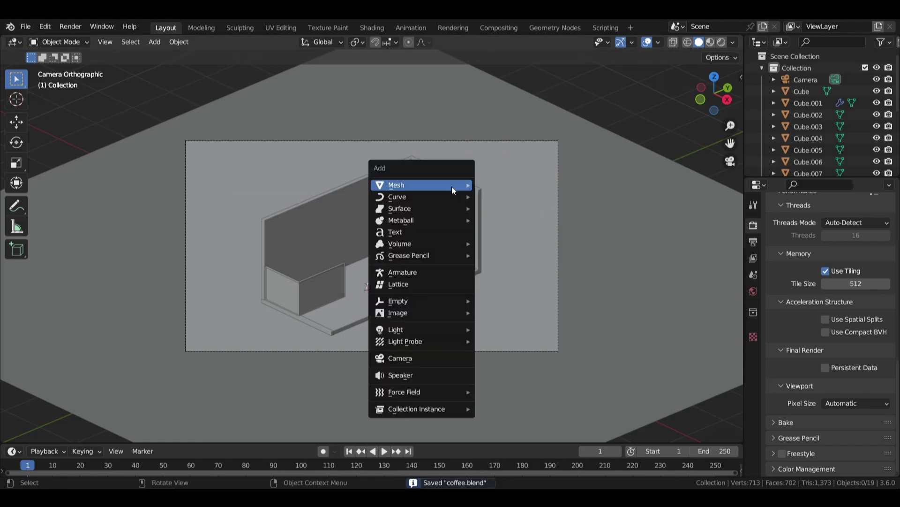
pyautogui.click(525, 341)
pyautogui.press('g')
pyautogui.press('z')
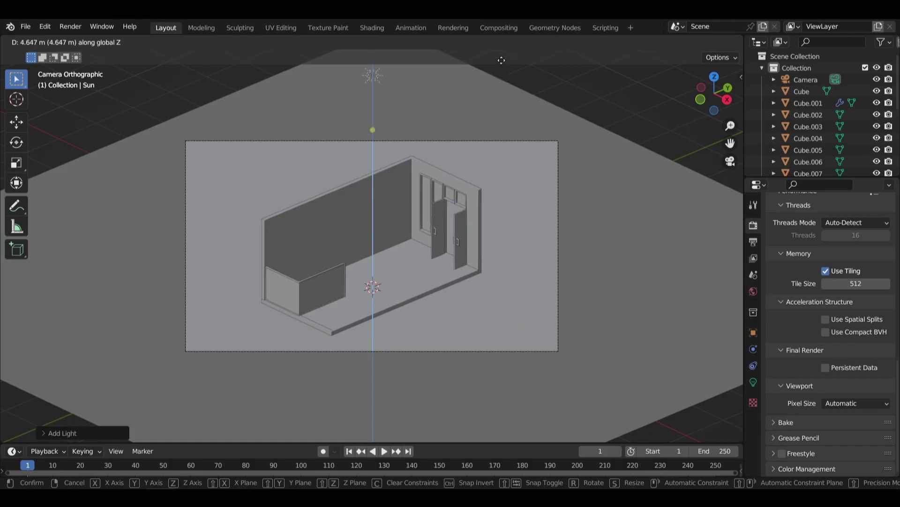
pyautogui.click(620, 190)
pyautogui.click(722, 42)
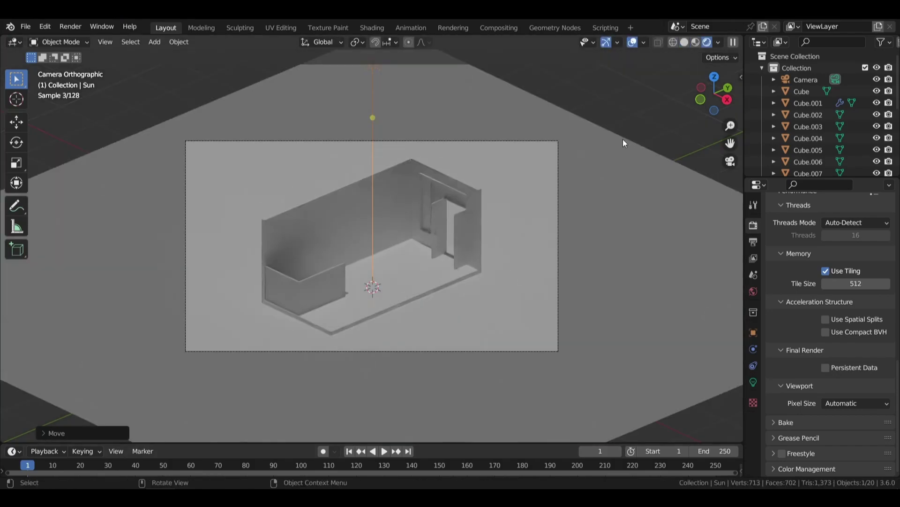
# - Angle the sun's light diagonally across the room, viewed from the side
pyautogui.press('g')
pyautogui.press('z')
pyautogui.click(598, 112)
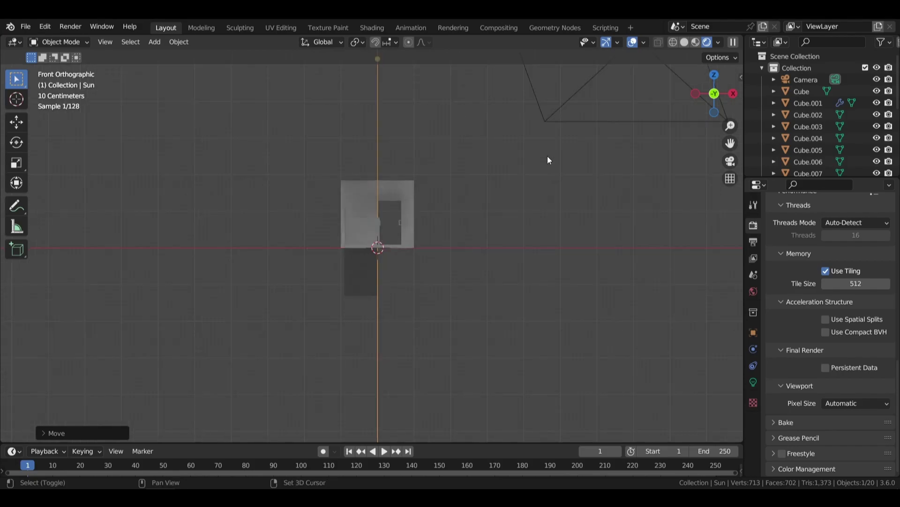
pyautogui.moveTo(688, 196); pyautogui.dragTo(423, 215, button='middle')
pyautogui.press('KP_3')
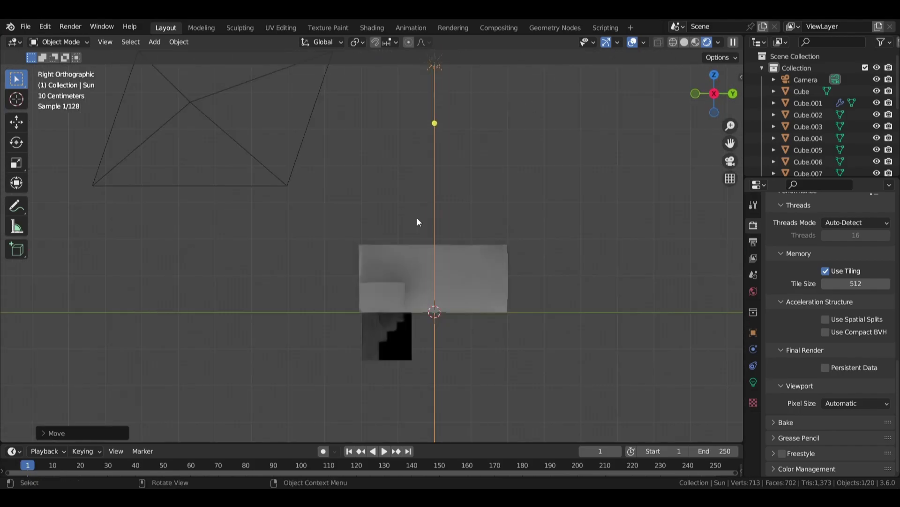
pyautogui.press('g')
pyautogui.click(609, 220)
pyautogui.moveTo(625, 122); pyautogui.dragTo(541, 140)
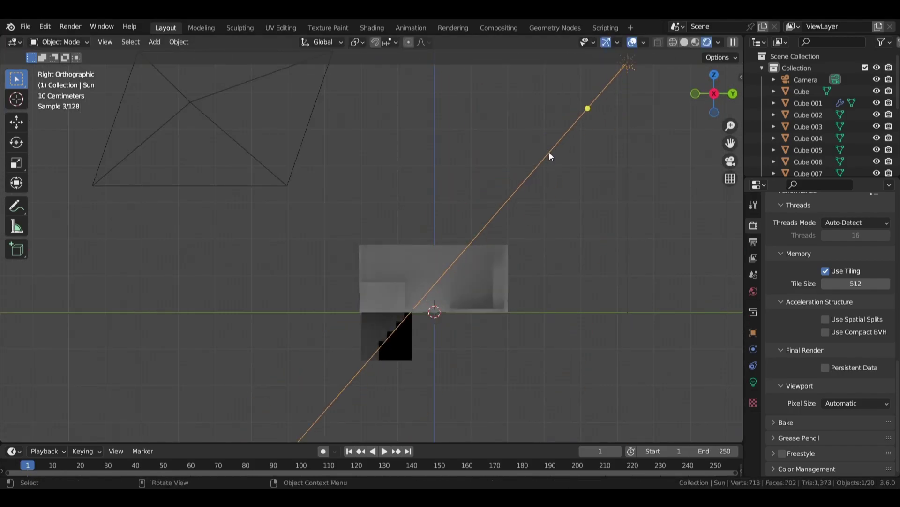
pyautogui.press('KP_0')
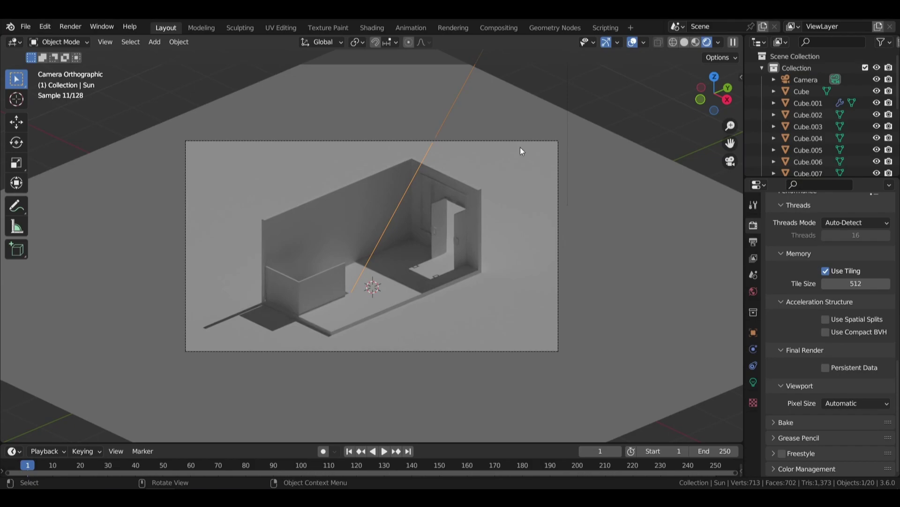
# - Move the sun to the room's upper left, re-aim its shadows, and save
pyautogui.click(754, 382)
pyautogui.click(228, 292)
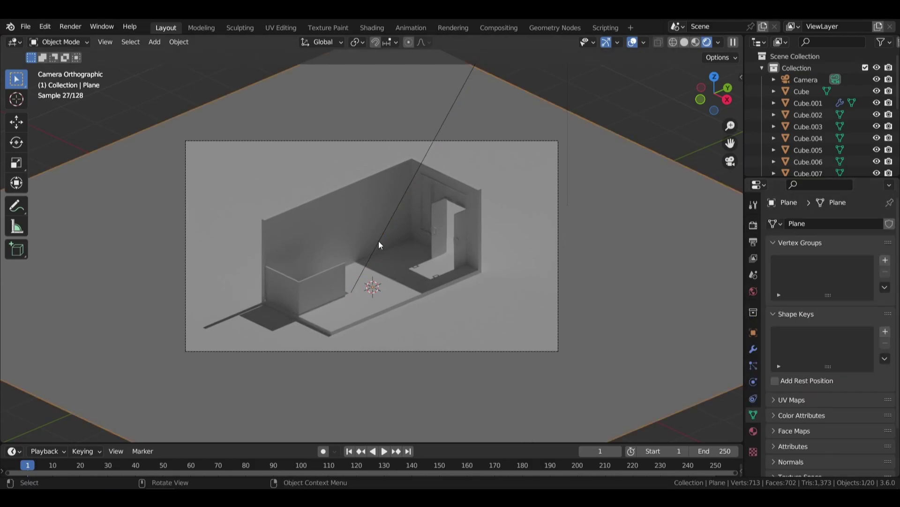
pyautogui.moveTo(379, 244)
pyautogui.mouseDown(button='middle')
pyautogui.moveTo(444, 202)
pyautogui.moveTo(465, 217)
pyautogui.moveTo(422, 232)
pyautogui.moveTo(400, 192)
pyautogui.mouseUp(button='middle')
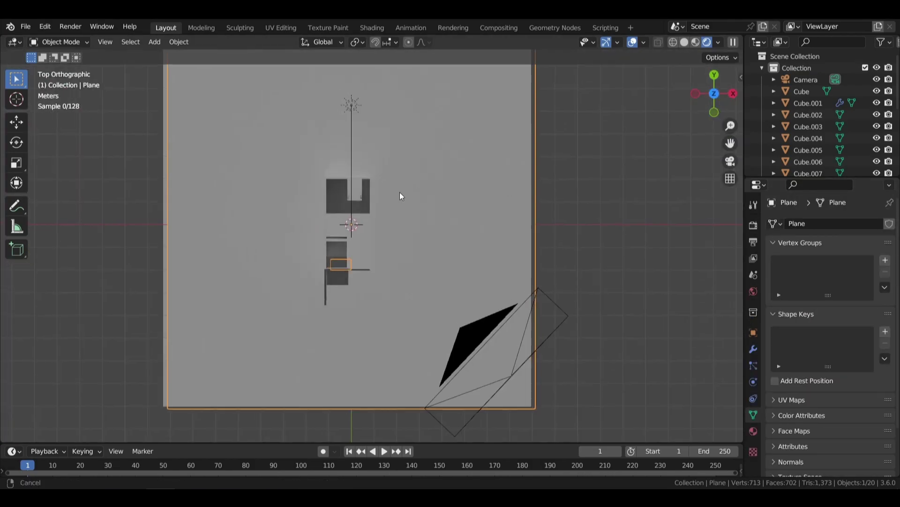
pyautogui.click(388, 156)
pyautogui.moveTo(388, 156); pyautogui.dragTo(333, 153)
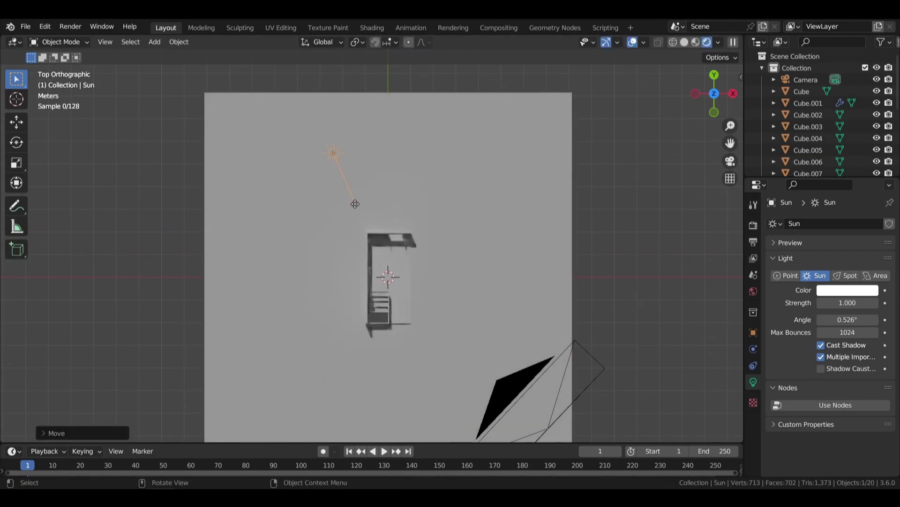
pyautogui.moveTo(375, 221); pyautogui.dragTo(419, 323)
pyautogui.moveTo(349, 187); pyautogui.dragTo(348, 185)
pyautogui.press('KP_0')
pyautogui.press('KP_0')
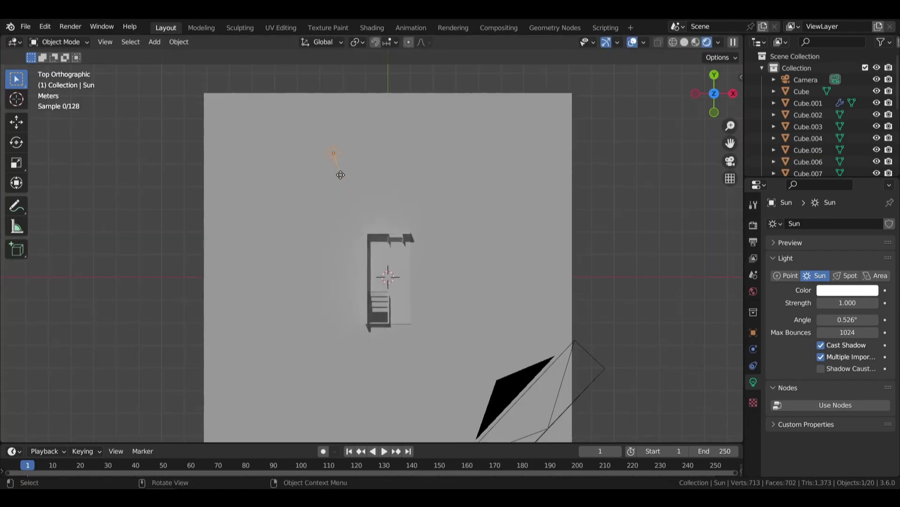
pyautogui.hotkey('ctrl', 's')
pyautogui.press('KP_0')
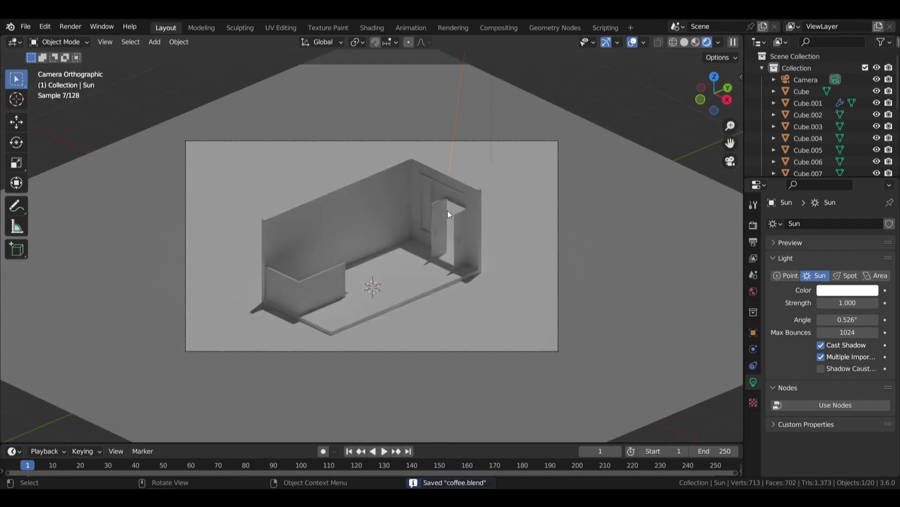
# - Tint the sun light a warm peach colour and lower its strength
pyautogui.click(848, 290)
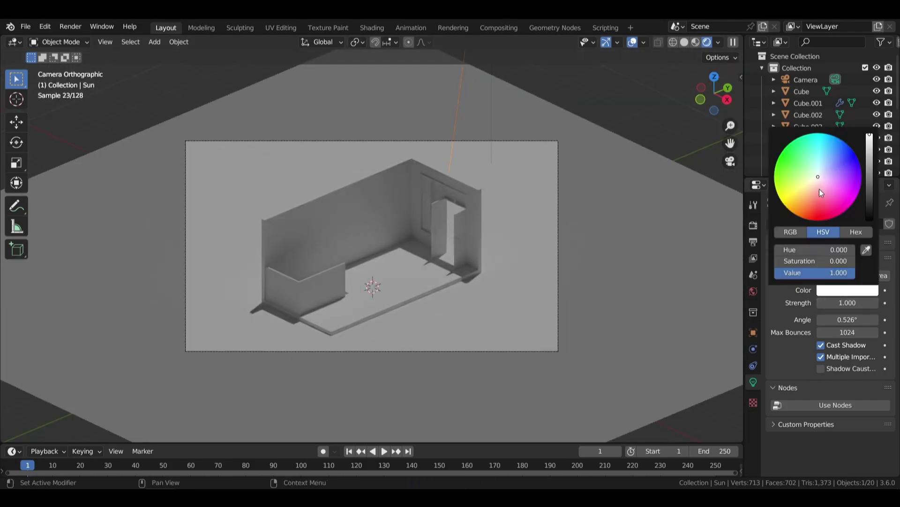
pyautogui.click(808, 189)
pyautogui.click(849, 302)
pyautogui.write('0.500')
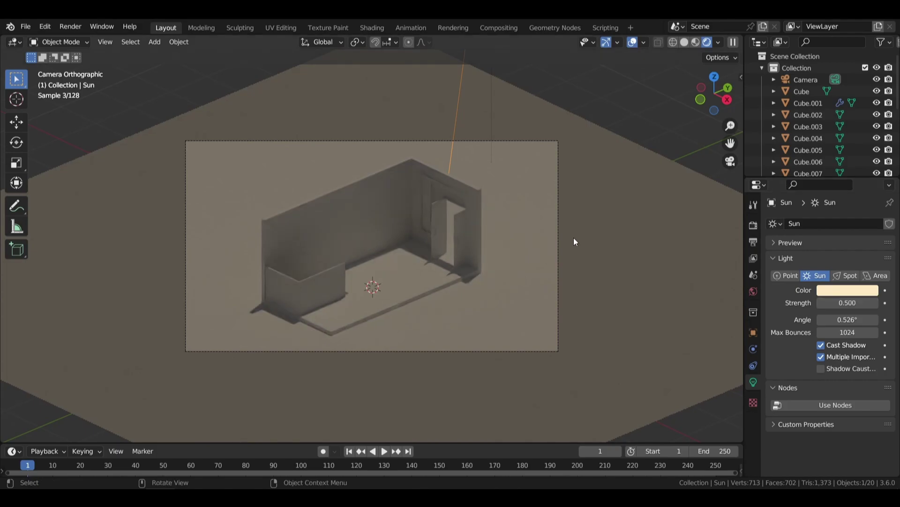
pyautogui.hotkey('shift', 'a')
# - Add an area light, raise it along Z, and save in solid top view
pyautogui.click(469, 275)
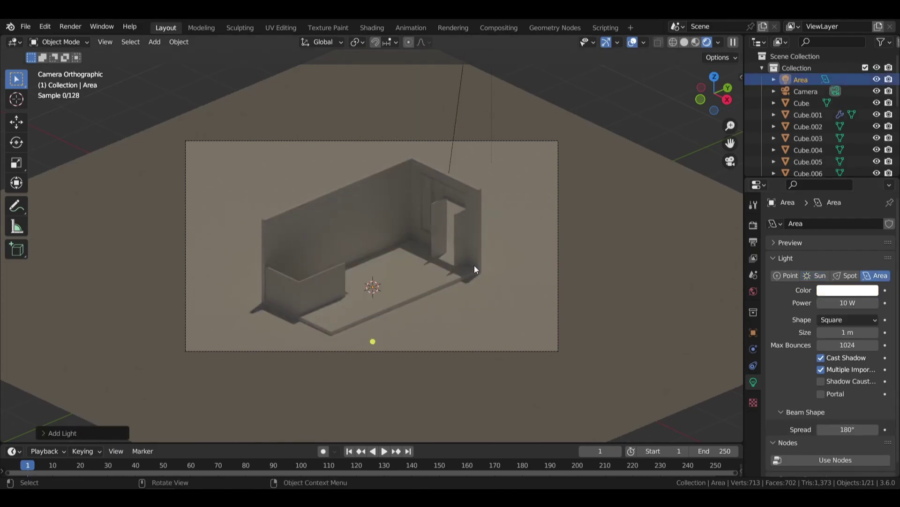
pyautogui.press('g')
pyautogui.press('z')
pyautogui.click(481, 180)
pyautogui.press('KP_7')
pyautogui.click(699, 42)
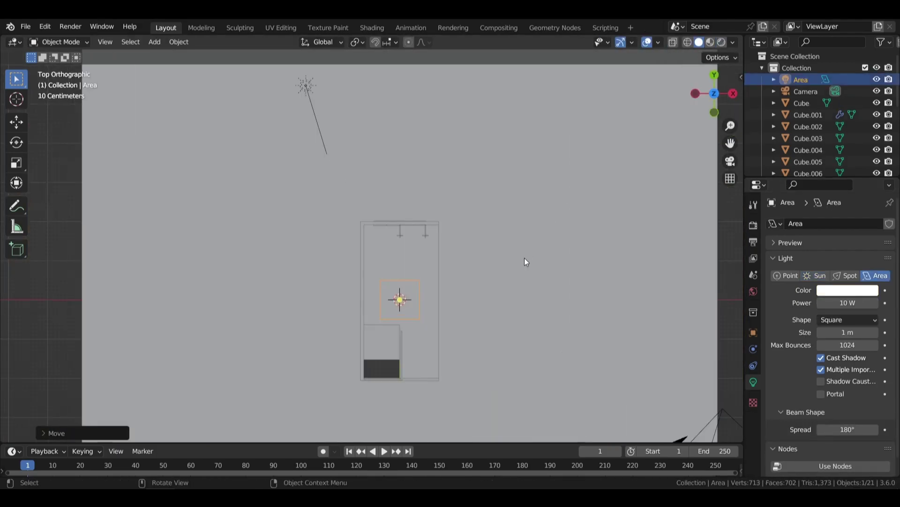
pyautogui.scroll(2, 470, 153)
pyautogui.hotkey('ctrl', 's')
# - Stretch the area light along X and Y to span the room
pyautogui.press('s')
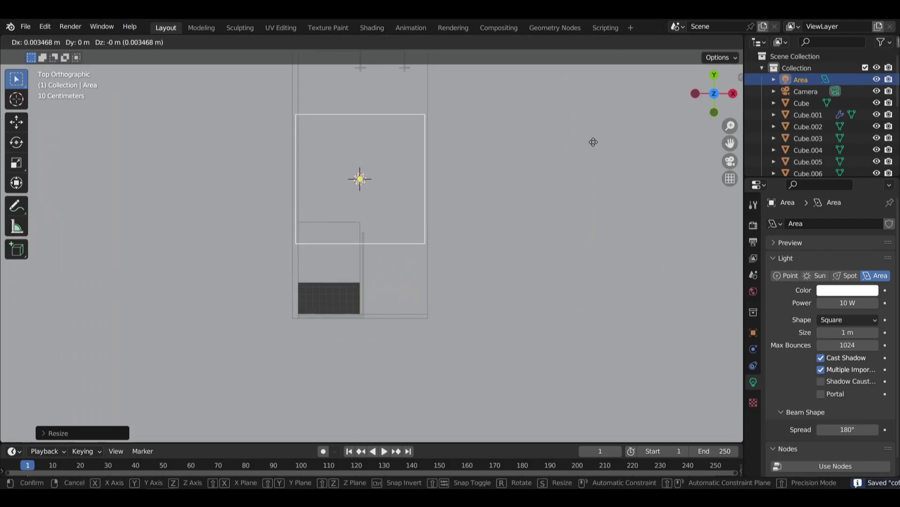
pyautogui.press('x')
pyautogui.scroll(-1, 507, 164)
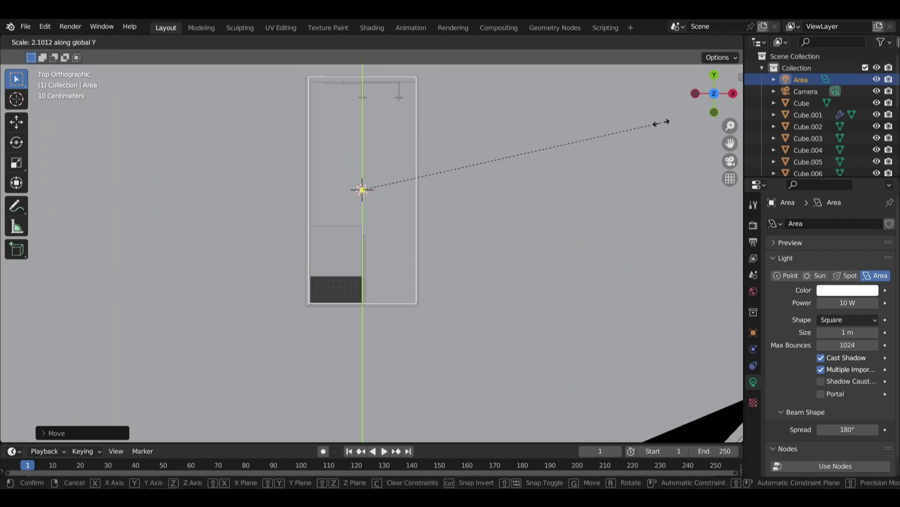
pyautogui.click(661, 123)
pyautogui.press('s')
pyautogui.press('y')
pyautogui.moveTo(651, 123); pyautogui.dragTo(502, 166, button='middle')
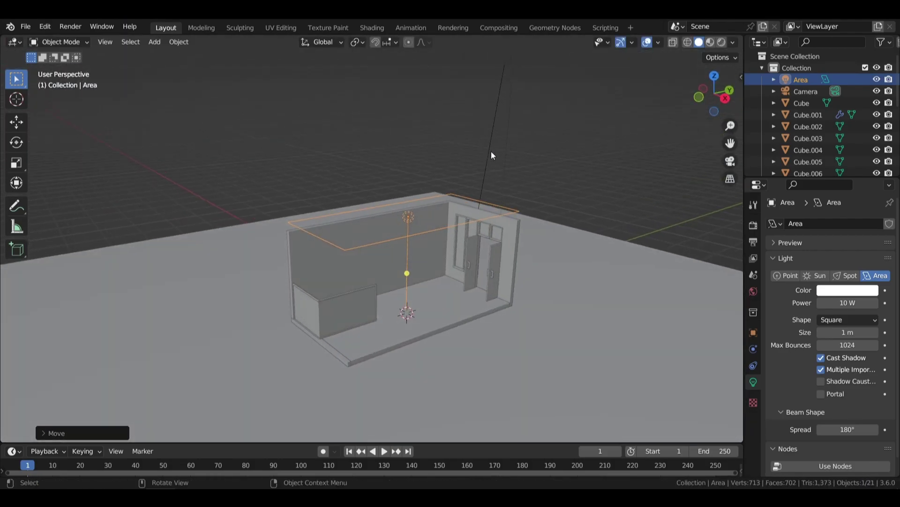
pyautogui.press('KP_0')
# - Set the area light's power to 30 W and raise it higher above the room
pyautogui.click(722, 42)
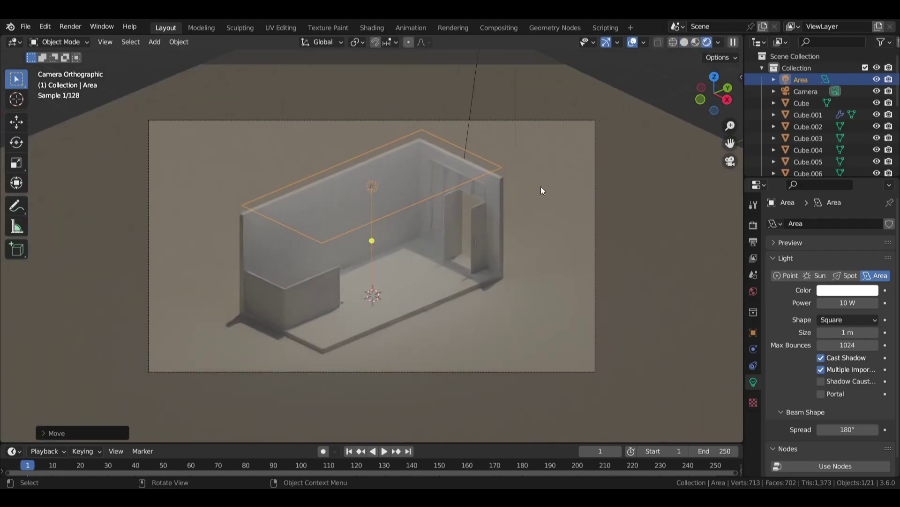
pyautogui.moveTo(161, 127); pyautogui.dragTo(607, 374)
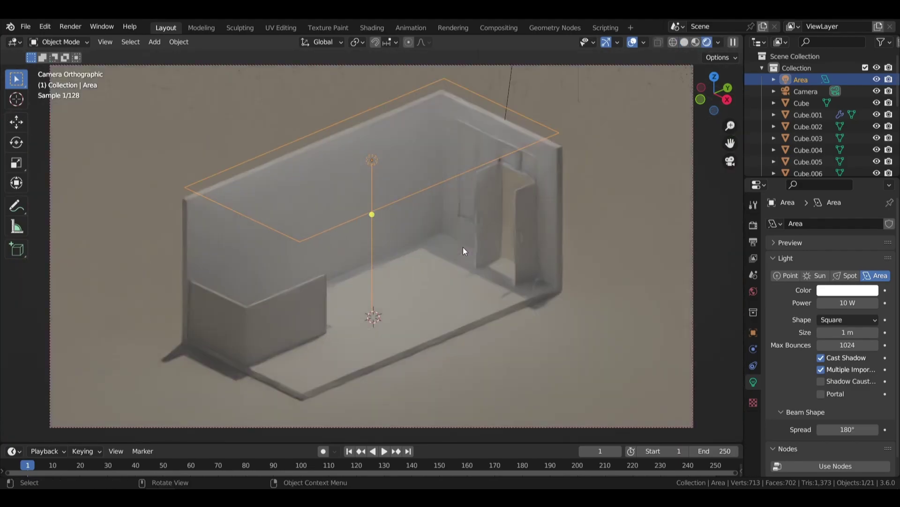
pyautogui.scroll(-2, 465, 249)
pyautogui.click(673, 231)
pyautogui.click(415, 197)
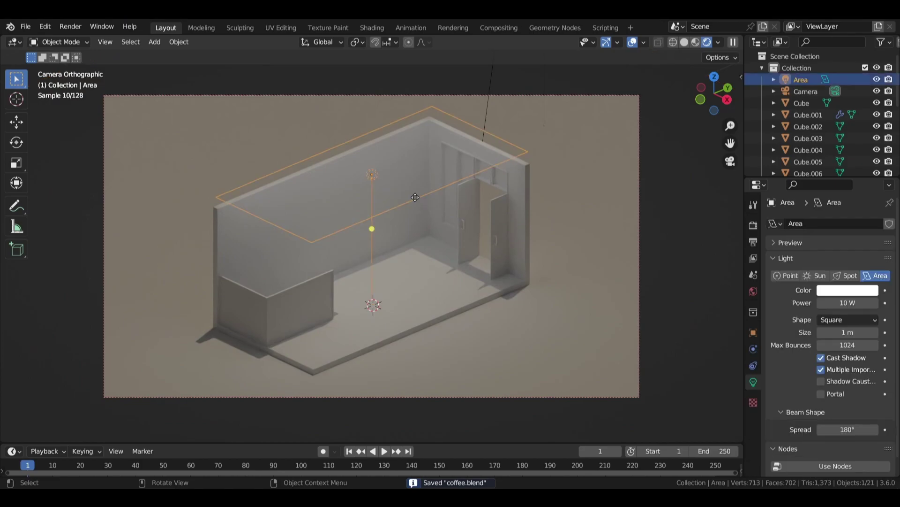
pyautogui.write('30')
pyautogui.press('Return')
pyautogui.press('g')
pyautogui.press('z')
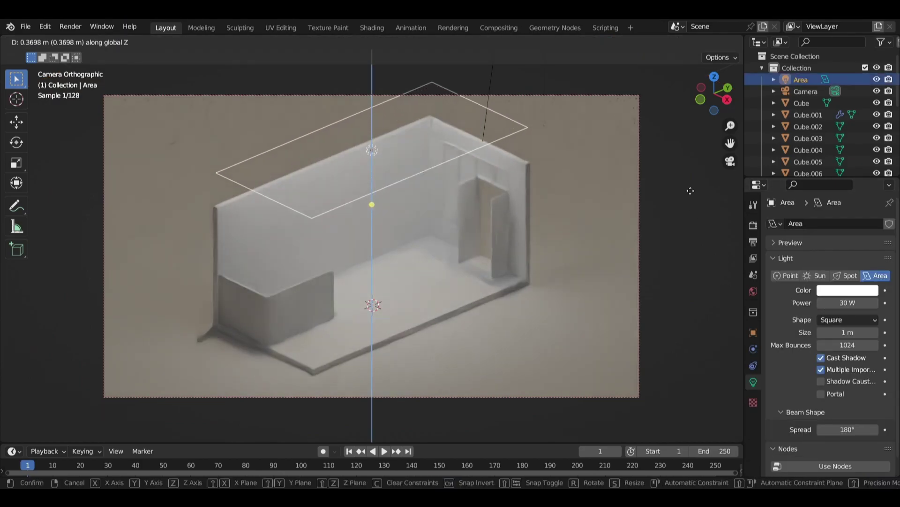
pyautogui.click(678, 165)
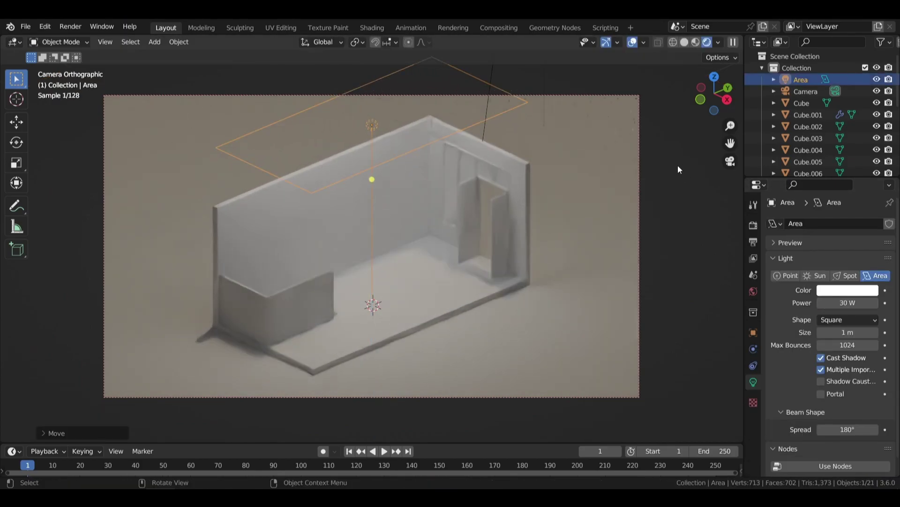
# - Give the tall pane's material Roughness 0, Transmission 1 and Alpha 0.22
pyautogui.click(451, 164)
pyautogui.click(753, 430)
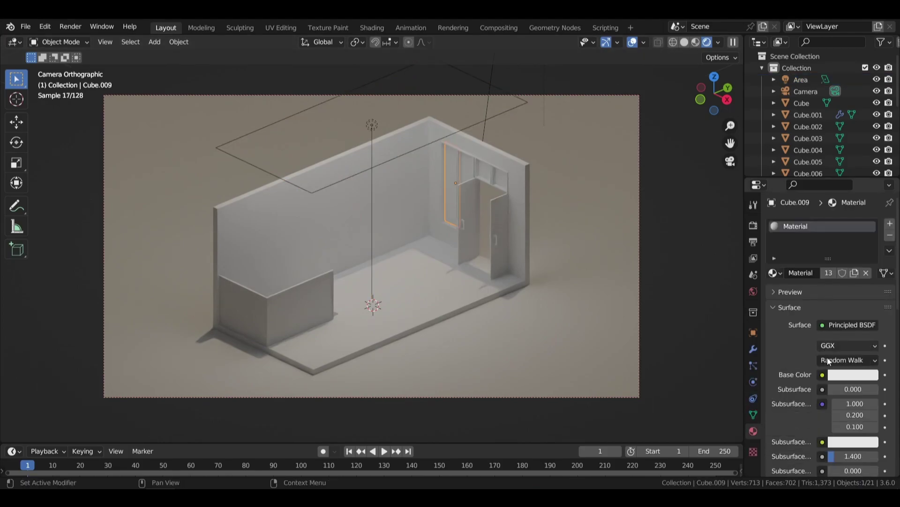
pyautogui.scroll(-8, 798, 336)
pyautogui.scroll(-4, 797, 336)
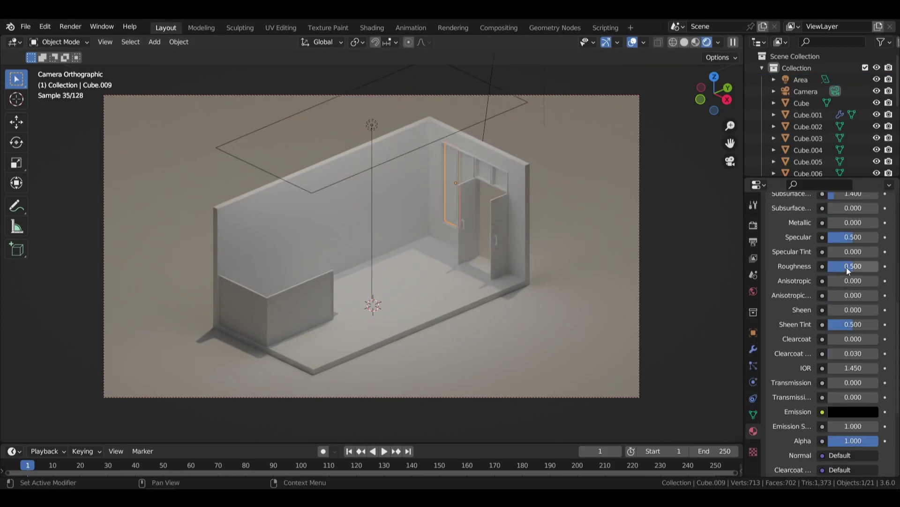
pyautogui.moveTo(844, 384); pyautogui.dragTo(867, 384)
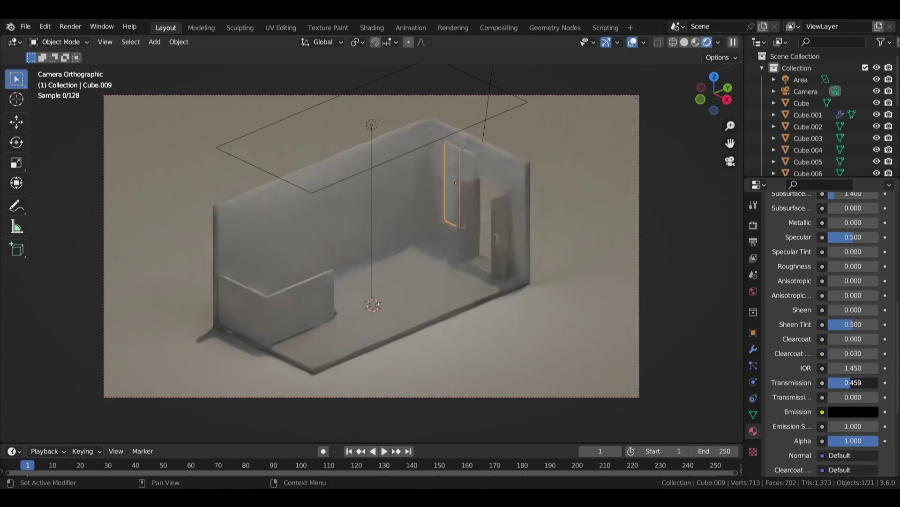
pyautogui.hotkey('ctrl', 'z')
pyautogui.scroll(5, 799, 291)
pyautogui.scroll(2, 829, 235)
pyautogui.scroll(-5, 822, 346)
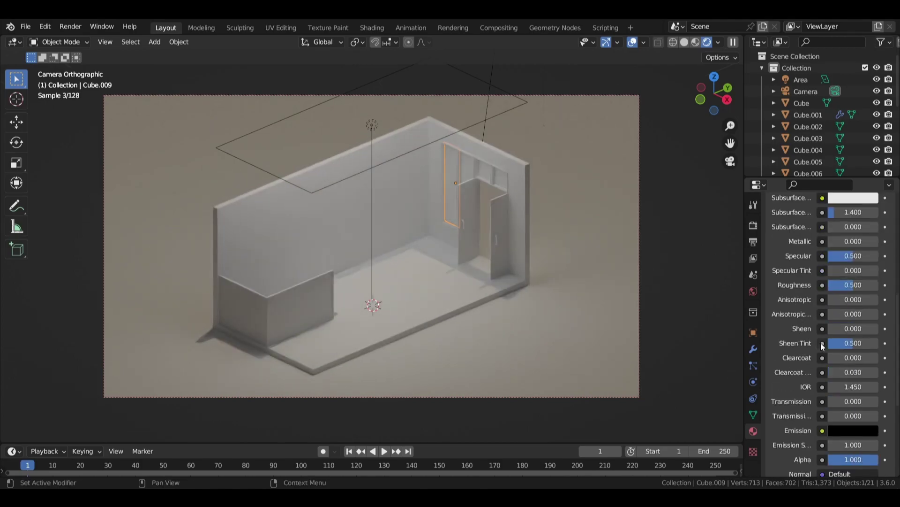
pyautogui.moveTo(853, 285); pyautogui.dragTo(829, 285)
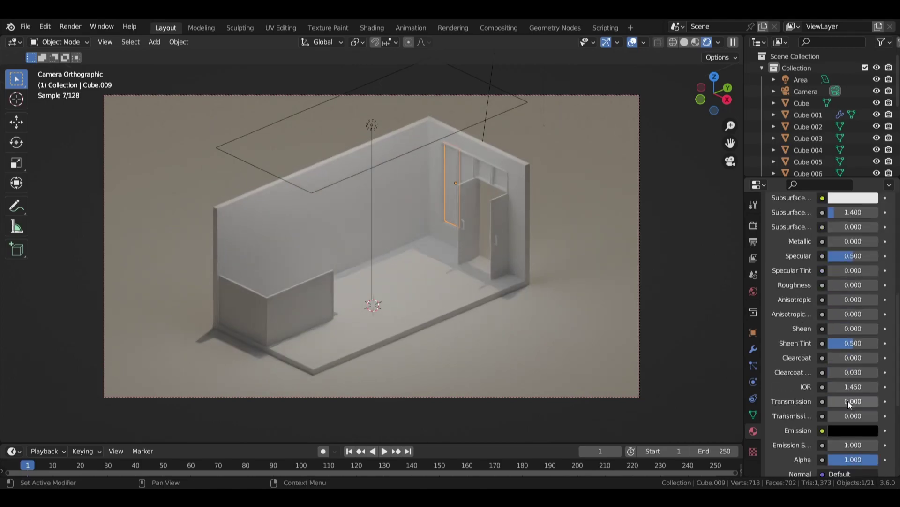
pyautogui.moveTo(850, 404)
pyautogui.mouseDown()
pyautogui.moveTo(878, 405)
pyautogui.moveTo(830, 422)
pyautogui.moveTo(840, 422)
pyautogui.mouseUp()
pyautogui.scroll(-2, 850, 426)
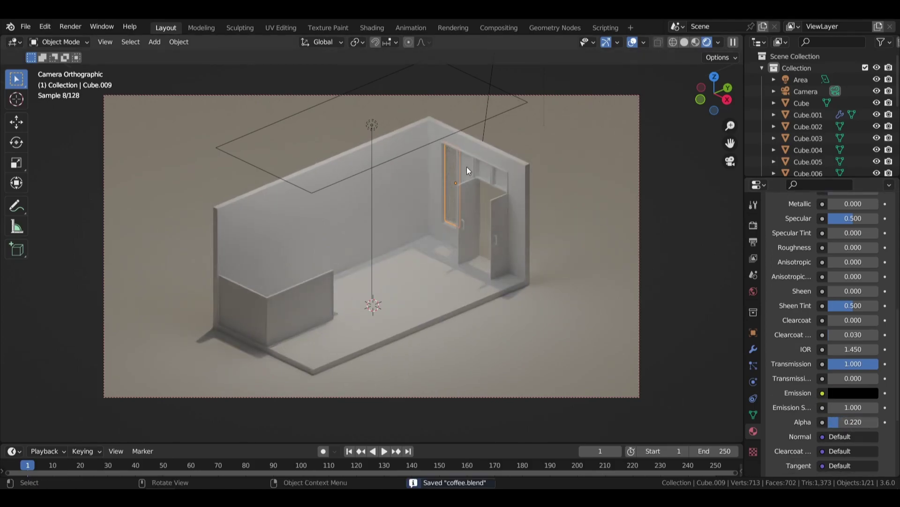
# - Link the glass material to all the other window panes
pyautogui.keyDown('shift'); pyautogui.click(451, 166); pyautogui.keyUp('shift')
pyautogui.hotkey('ctrl', 'l')
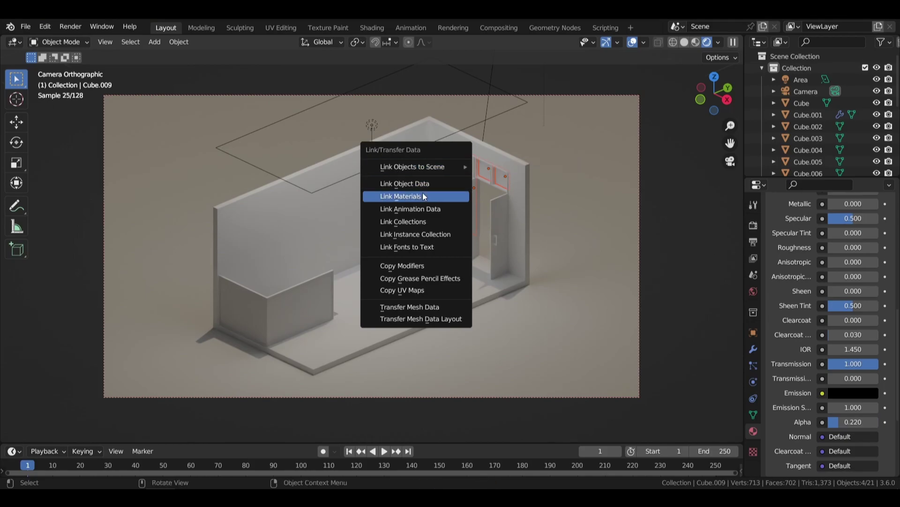
pyautogui.click(422, 195)
pyautogui.click(690, 41)
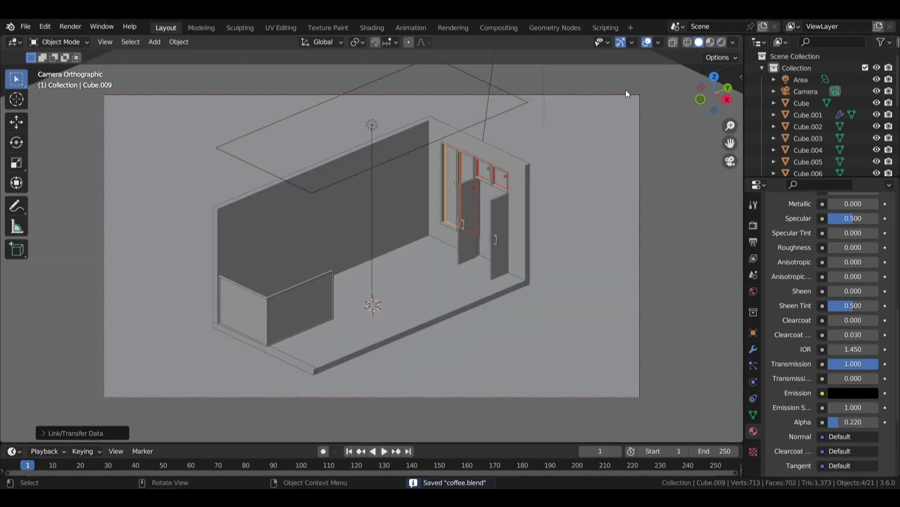
pyautogui.moveTo(626, 89); pyautogui.dragTo(526, 139, button='middle')
# - Lower the window pane's glass Alpha to 0.092 and save
pyautogui.click(707, 42)
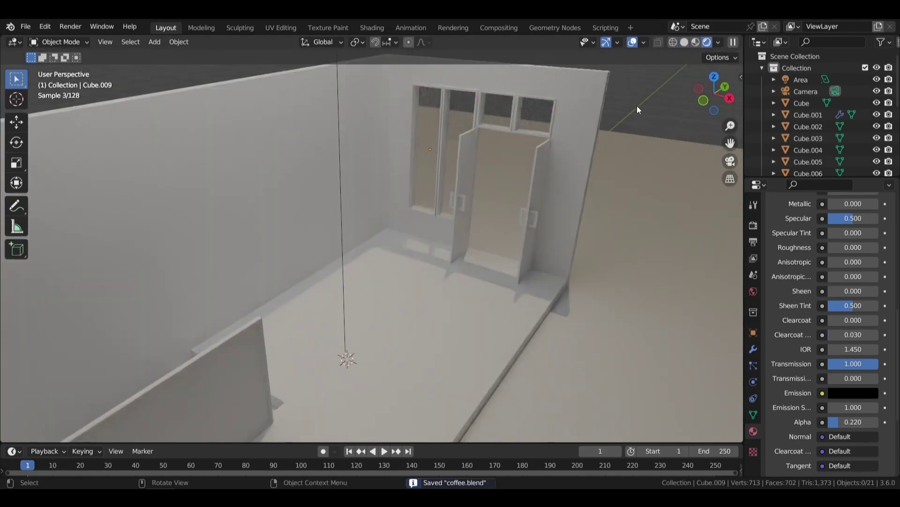
pyautogui.click(430, 149)
pyautogui.scroll(-2, 844, 328)
pyautogui.scroll(-3, 845, 329)
pyautogui.moveTo(839, 346)
pyautogui.mouseDown()
pyautogui.moveTo(858, 347)
pyautogui.moveTo(825, 347)
pyautogui.moveTo(851, 349)
pyautogui.mouseUp()
pyautogui.hotkey('ctrl', 's')
pyautogui.moveTo(636, 108)
pyautogui.mouseDown(button='middle')
pyautogui.moveTo(597, 118)
pyautogui.moveTo(411, 255)
pyautogui.moveTo(449, 200)
pyautogui.moveTo(530, 208)
pyautogui.moveTo(424, 191)
pyautogui.moveTo(427, 307)
pyautogui.moveTo(450, 292)
pyautogui.moveTo(460, 303)
pyautogui.moveTo(476, 283)
pyautogui.mouseUp(button='middle')
pyautogui.click(696, 42)
pyautogui.click(733, 42)
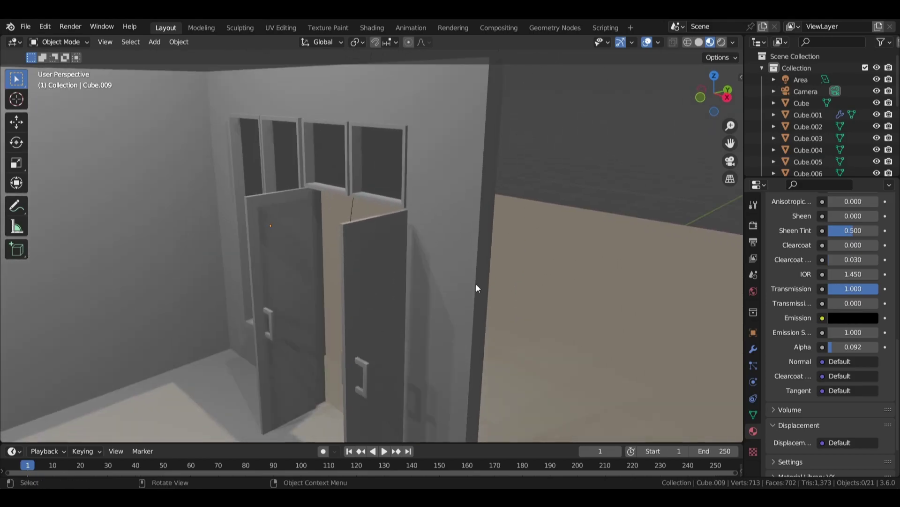
# - Edit both doors together and select the face loop along the right door's thin edge
pyautogui.click(375, 263)
pyautogui.keyDown('shift'); pyautogui.click(288, 234); pyautogui.keyUp('shift')
pyautogui.press('Tab')
pyautogui.moveTo(288, 234); pyautogui.dragTo(482, 263, button='middle')
pyautogui.keyDown('alt'); pyautogui.click(481, 264); pyautogui.keyUp('alt')
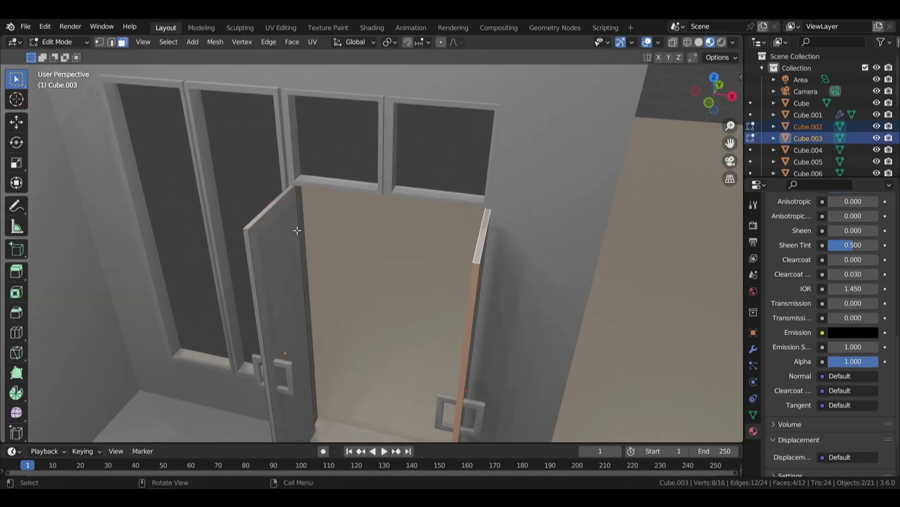
# - Separate the door edge strips into their own object and select both door pieces
pyautogui.press('p')
pyautogui.click(524, 188)
pyautogui.press('Tab')
pyautogui.click(480, 244)
pyautogui.click(284, 243)
pyautogui.moveTo(283, 243); pyautogui.dragTo(454, 252, button='middle')
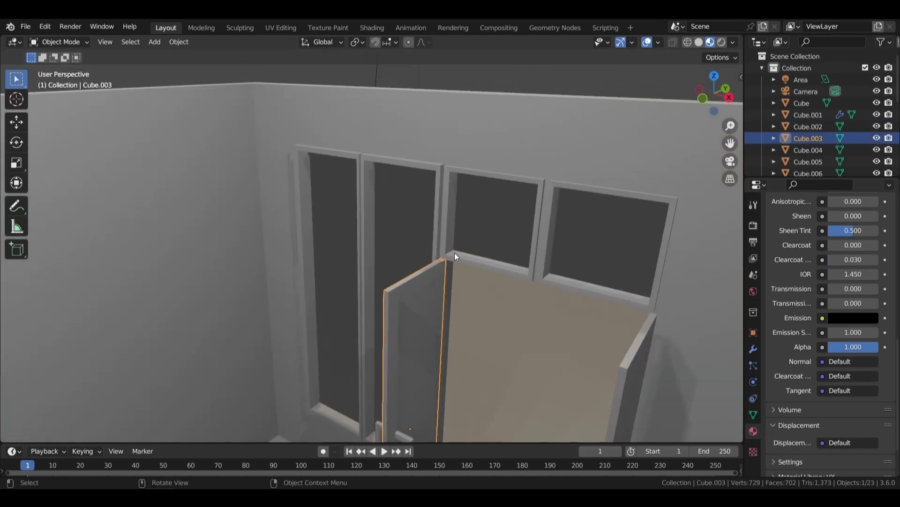
pyautogui.keyDown('shift'); pyautogui.click(636, 355); pyautogui.keyUp('shift')
# - Isolate the two door pieces in local view with solid shading
pyautogui.press('KP_Divide')
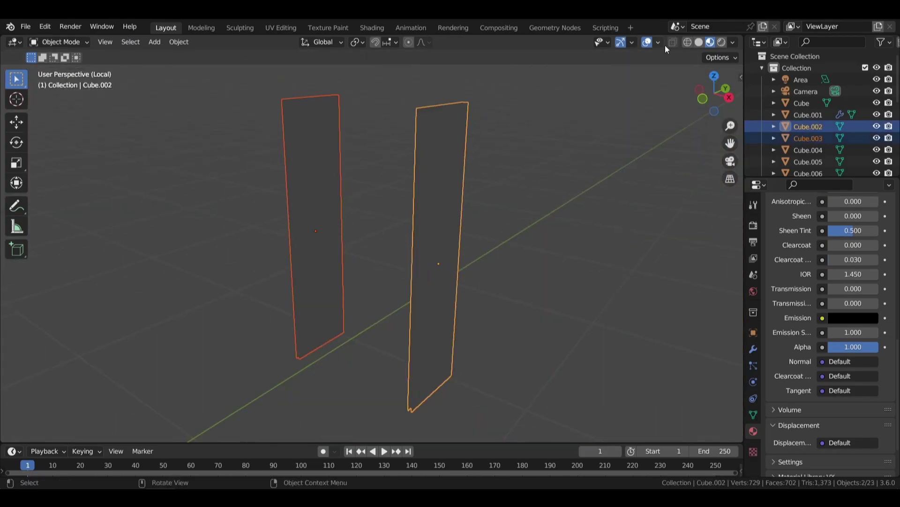
pyautogui.click(699, 42)
pyautogui.scroll(-3, 516, 132)
pyautogui.scroll(4, 533, 140)
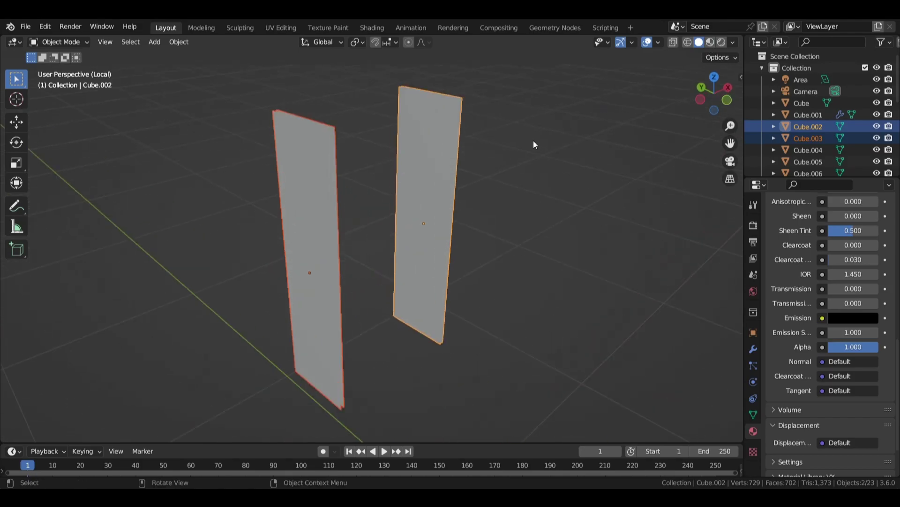
pyautogui.moveTo(533, 140)
pyautogui.mouseDown(button='middle')
pyautogui.moveTo(302, 104)
pyautogui.moveTo(481, 175)
pyautogui.mouseUp(button='middle')
# - In edge mode, fill the open gap on the first door piece with a new face
pyautogui.press('Tab')
pyautogui.scroll(3, 483, 170)
pyautogui.press('2')
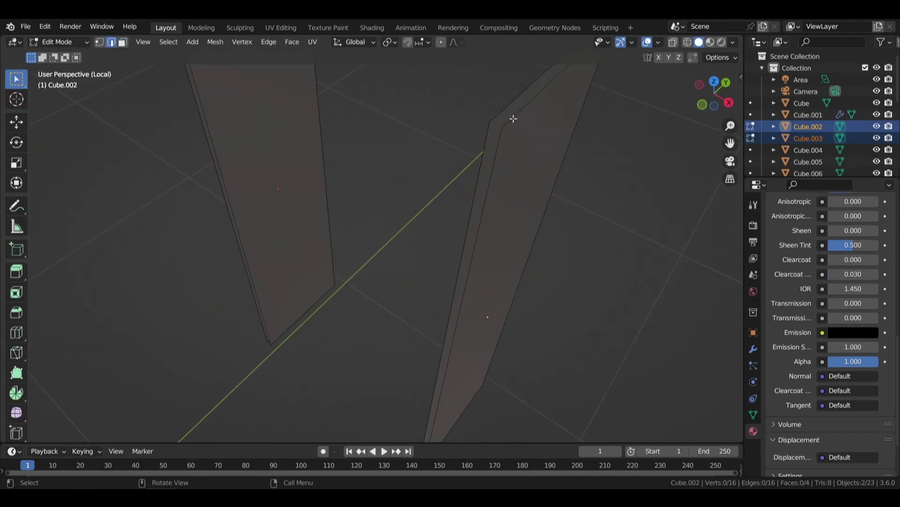
pyautogui.keyDown('alt'); pyautogui.click(506, 124); pyautogui.keyUp('alt')
pyautogui.click(509, 113)
pyautogui.press('f')
pyautogui.scroll(-3, 501, 144)
# - Fill the open gap on the second door piece with a face
pyautogui.moveTo(575, 153)
pyautogui.mouseDown(button='middle')
pyautogui.moveTo(326, 123)
pyautogui.moveTo(357, 84)
pyautogui.mouseUp(button='middle')
pyautogui.moveTo(302, 307); pyautogui.dragTo(529, 271, button='middle')
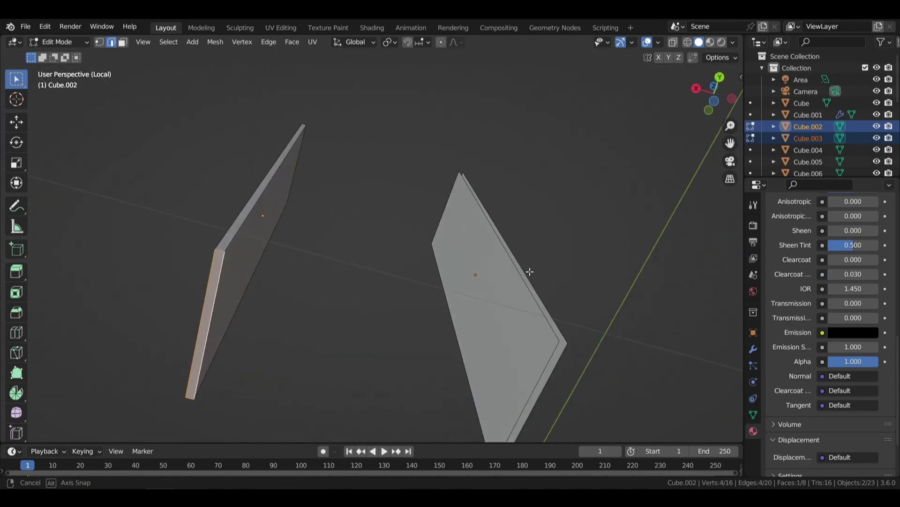
pyautogui.click(558, 329)
pyautogui.press('f')
pyautogui.moveTo(559, 351)
pyautogui.mouseDown(button='middle')
pyautogui.moveTo(535, 266)
pyautogui.moveTo(336, 378)
pyautogui.moveTo(281, 146)
pyautogui.mouseUp(button='middle')
# - Exit local view, preview the render, and save coffee.blend
pyautogui.press('KP_Divide')
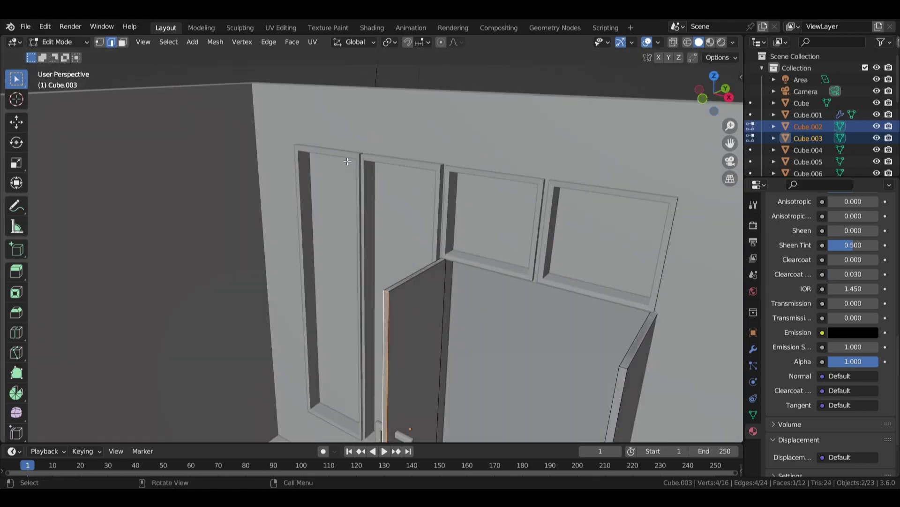
pyautogui.press('z')
pyautogui.hotkey('ctrl', 's')
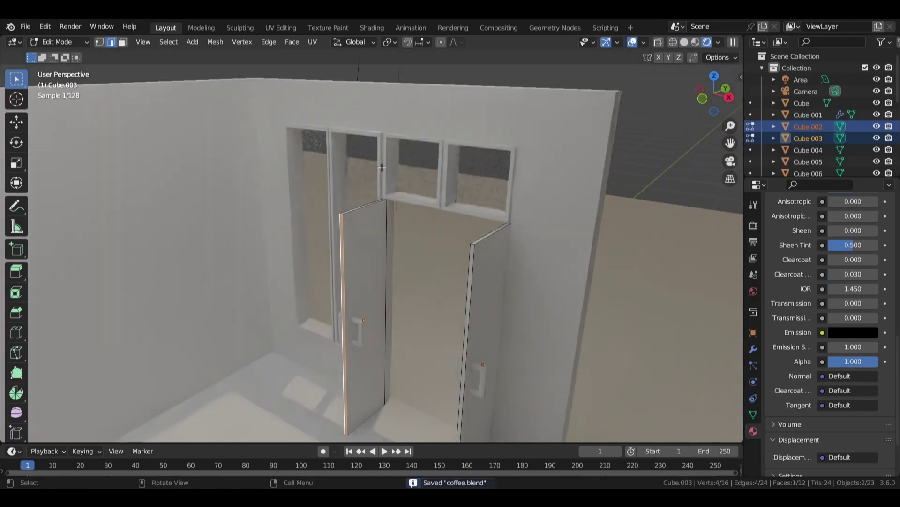
pyautogui.press('Tab')
# - Link the window pane's glass material to the door panels and save
pyautogui.keyDown('shift'); pyautogui.click(489, 271); pyautogui.keyUp('shift')
pyautogui.keyDown('shift'); pyautogui.click(485, 180); pyautogui.keyUp('shift')
pyautogui.hotkey('ctrl', 'l')
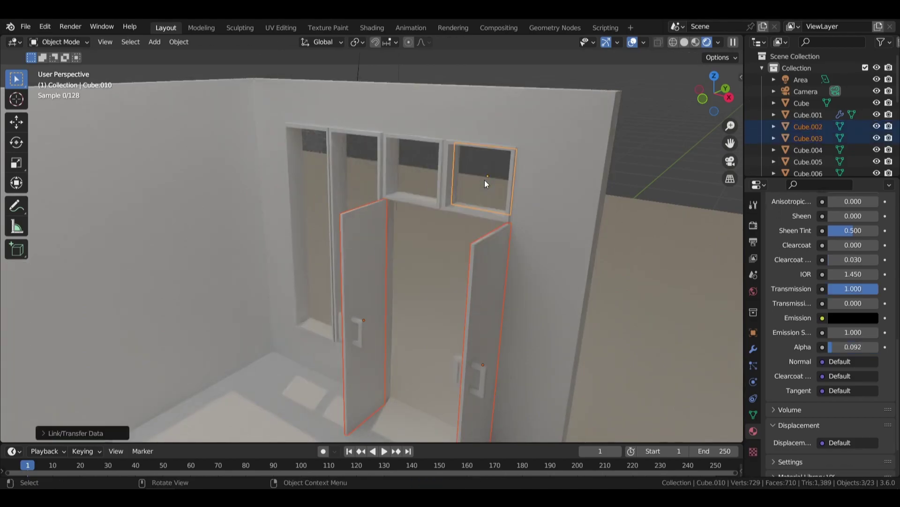
pyautogui.click(632, 143)
pyautogui.hotkey('ctrl', 's')
# - Check the camera view, then orbit to the back of the window wall
pyautogui.scroll(-3, 629, 145)
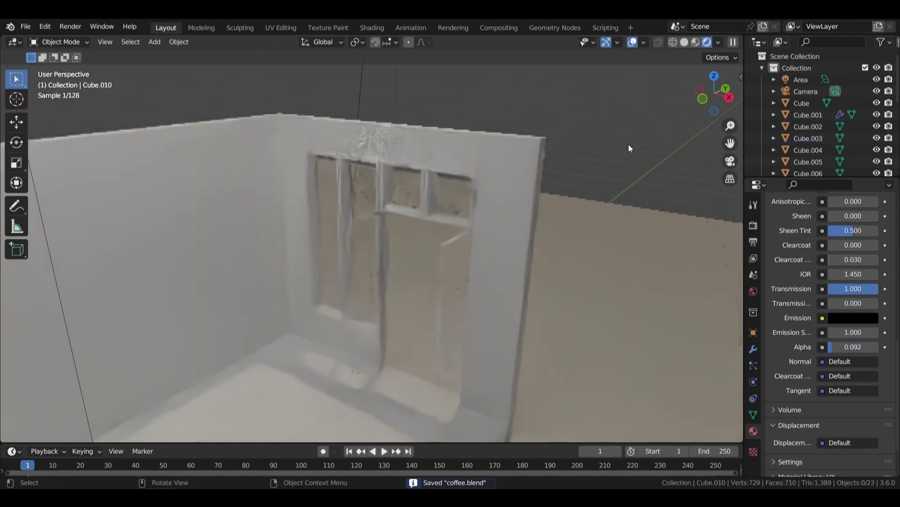
pyautogui.press('KP_0')
pyautogui.press('z')
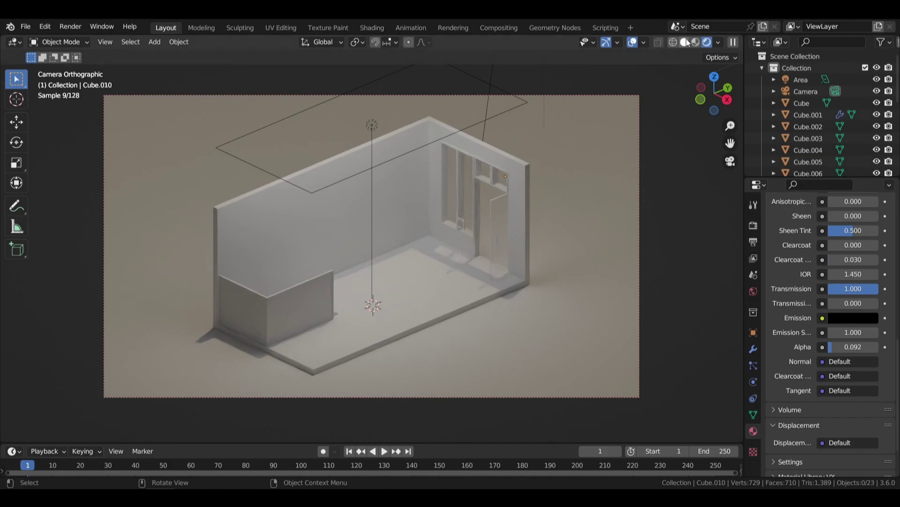
pyautogui.scroll(3, 632, 168)
pyautogui.moveTo(632, 168); pyautogui.dragTo(502, 291, button='middle')
pyautogui.hotkey('shift', 'a')
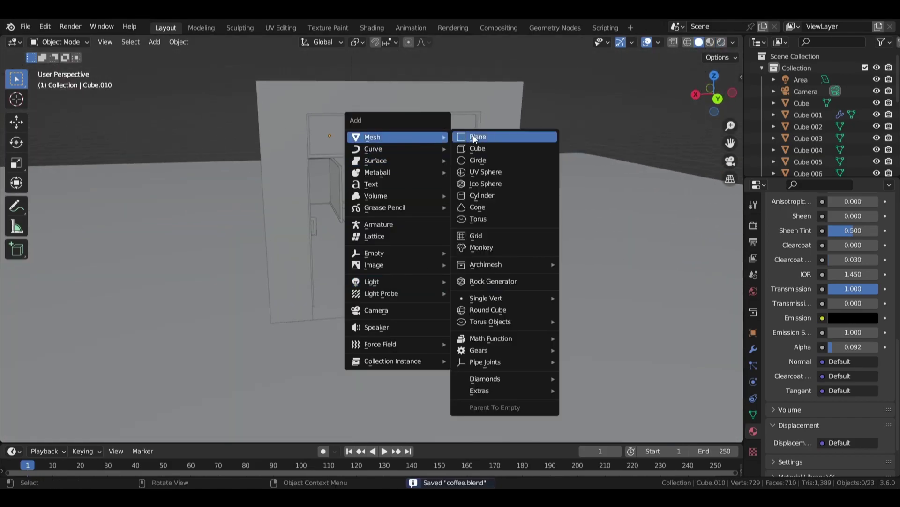
# - Add a plane, rotate it 90° on X, and scale it to 0.5
pyautogui.click(474, 135)
pyautogui.write('rx90')
pyautogui.press('Return')
pyautogui.press('ctrl+KP_1')
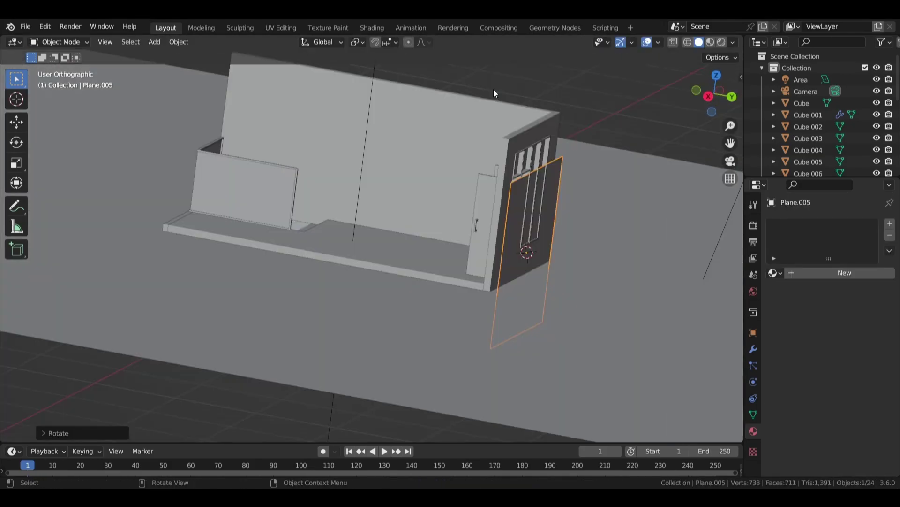
pyautogui.scroll(2, 495, 117)
pyautogui.write('s0.5')
pyautogui.press('Return')
# - Move the plane over the window openings and resize its width and height
pyautogui.keyDown('shift'); pyautogui.moveTo(479, 186); pyautogui.dragTo(549, 304, button='middle'); pyautogui.keyUp('shift')
pyautogui.press('g')
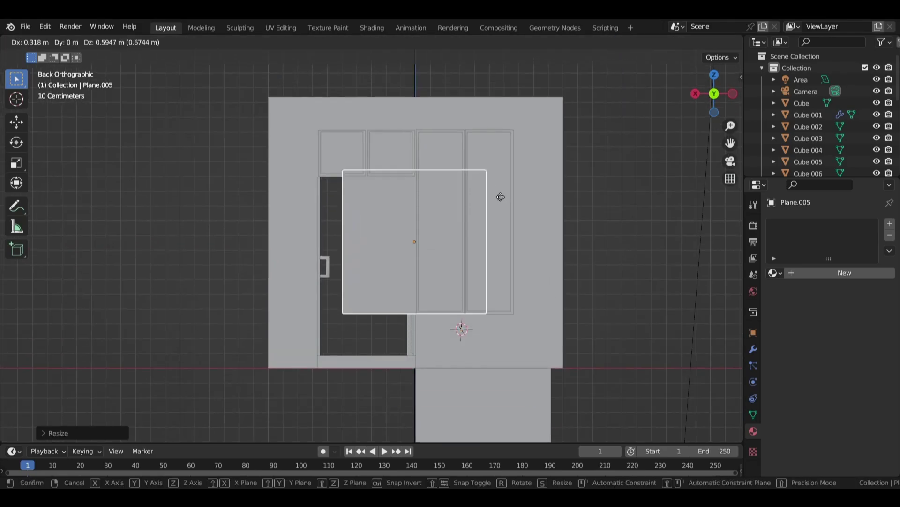
pyautogui.click(501, 197)
pyautogui.press('s')
pyautogui.press('x')
pyautogui.press('g')
pyautogui.click(522, 197)
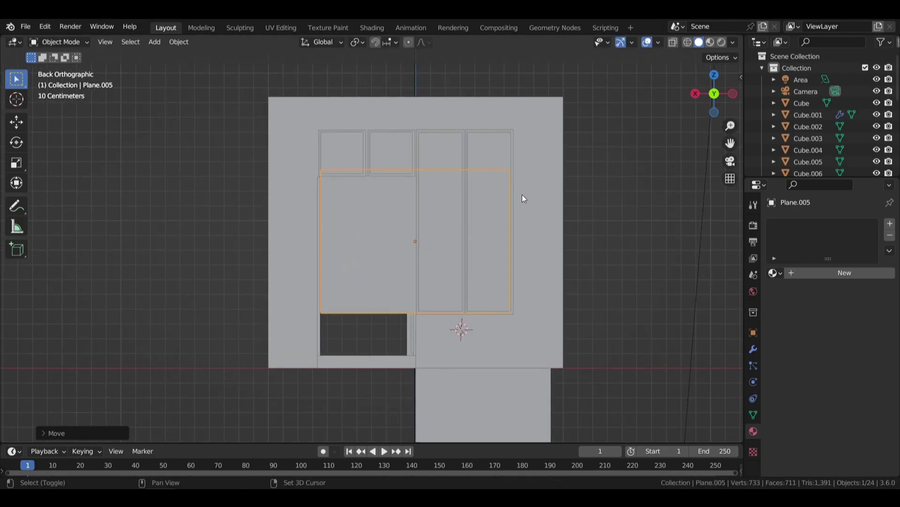
pyautogui.press('s')
pyautogui.press('x')
pyautogui.press('z')
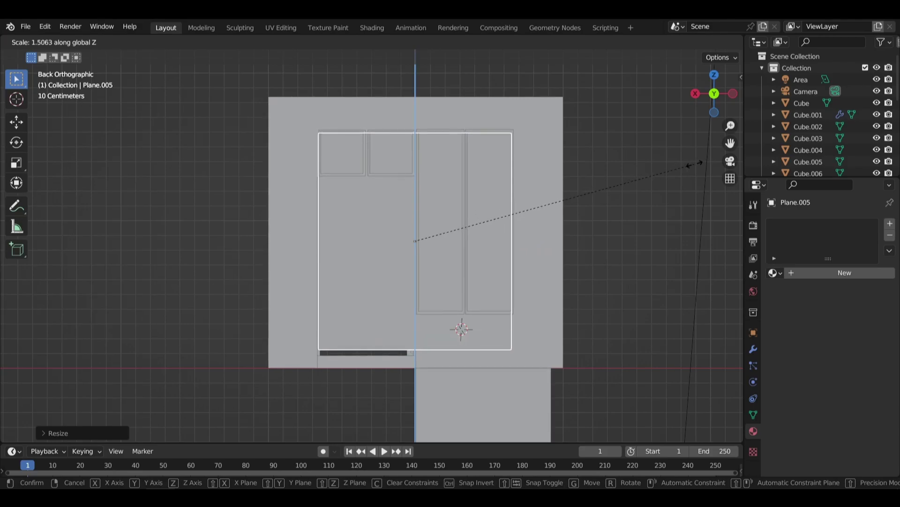
pyautogui.click(695, 163)
# - Refine the plane's vertical size to match the openings
pyautogui.press('g')
pyautogui.press('z')
pyautogui.press('Escape')
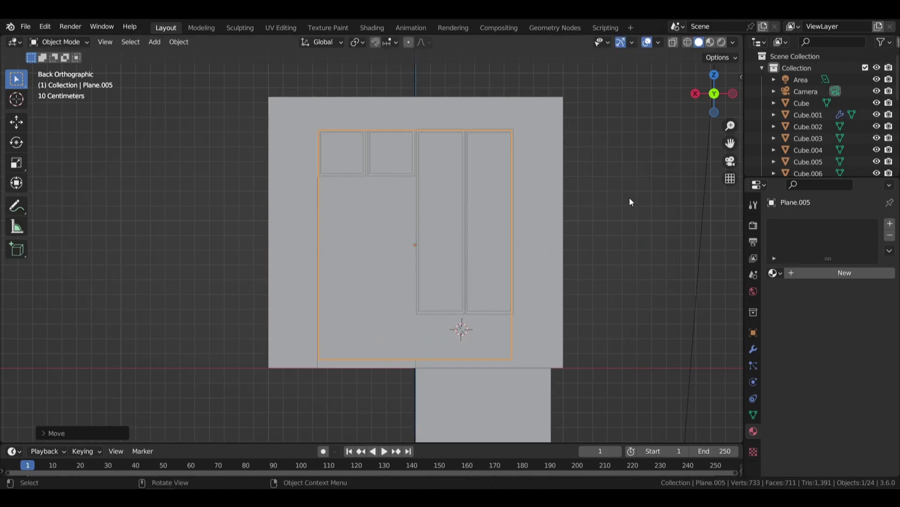
pyautogui.press('s')
pyautogui.press('z')
pyautogui.click(629, 196)
# - Push the plane behind the wall, enlarge it over the openings, save, and preview
pyautogui.moveTo(498, 179)
pyautogui.mouseDown(button='middle')
pyautogui.moveTo(559, 203)
pyautogui.moveTo(551, 165)
pyautogui.mouseUp(button='middle')
pyautogui.press('g')
pyautogui.press('y')
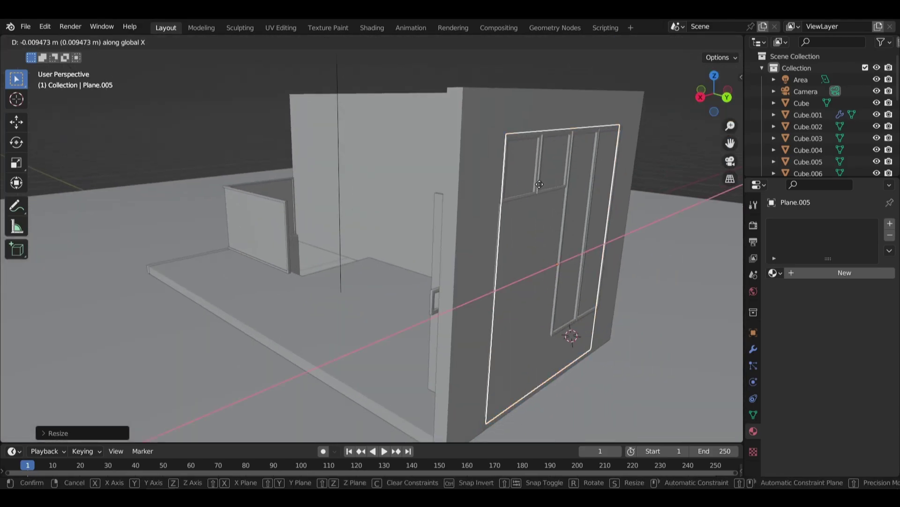
pyautogui.click(415, 176)
pyautogui.press('ctrl+KP_1')
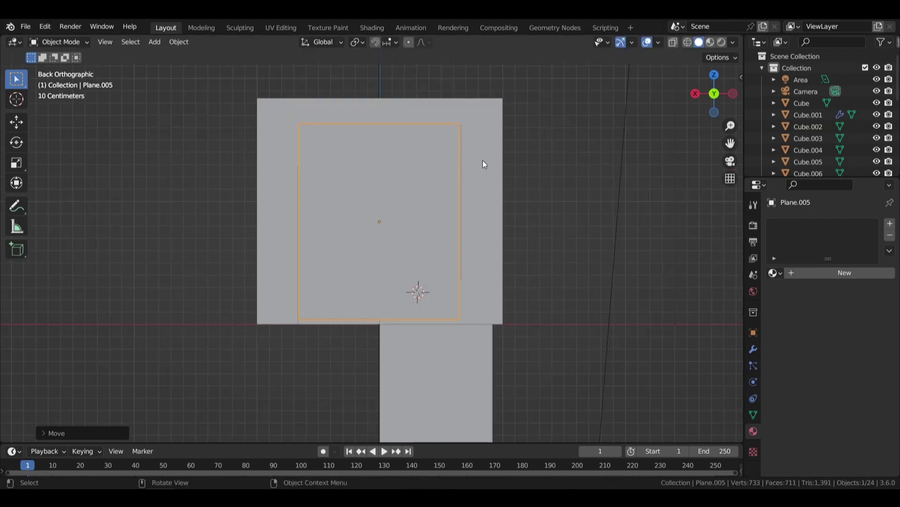
pyautogui.press('s')
pyautogui.click(575, 185)
pyautogui.hotkey('ctrl', 's')
pyautogui.press('KP_0')
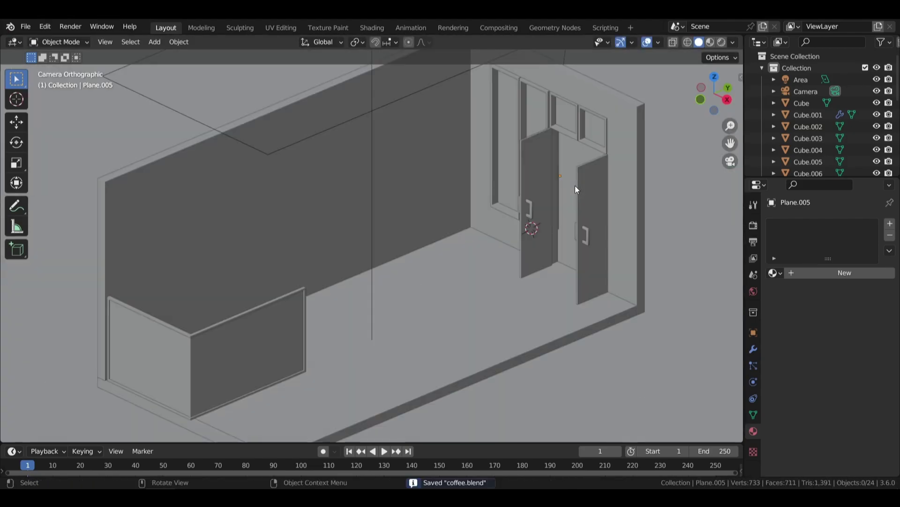
pyautogui.click(722, 42)
# - Give Plane.005 a new material emitting warm cream light at strength 2
pyautogui.click(467, 209)
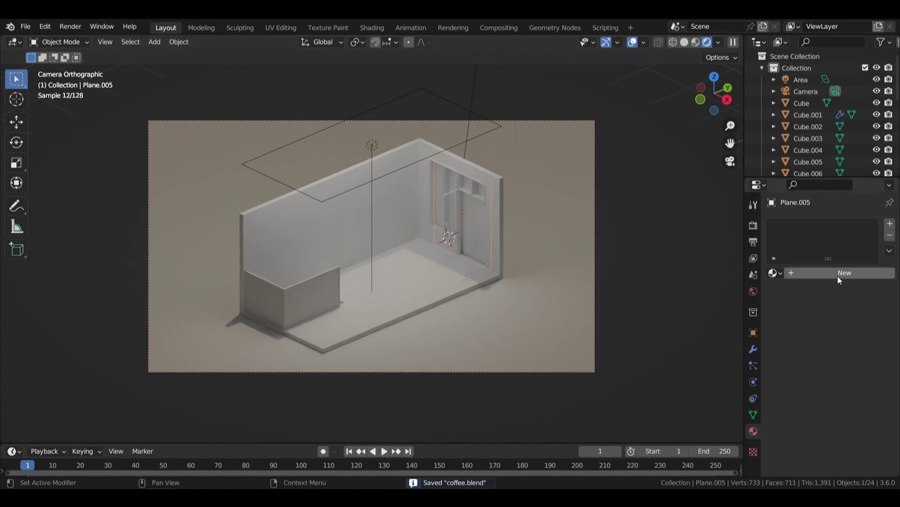
pyautogui.click(838, 274)
pyautogui.scroll(-10, 792, 347)
pyautogui.click(853, 318)
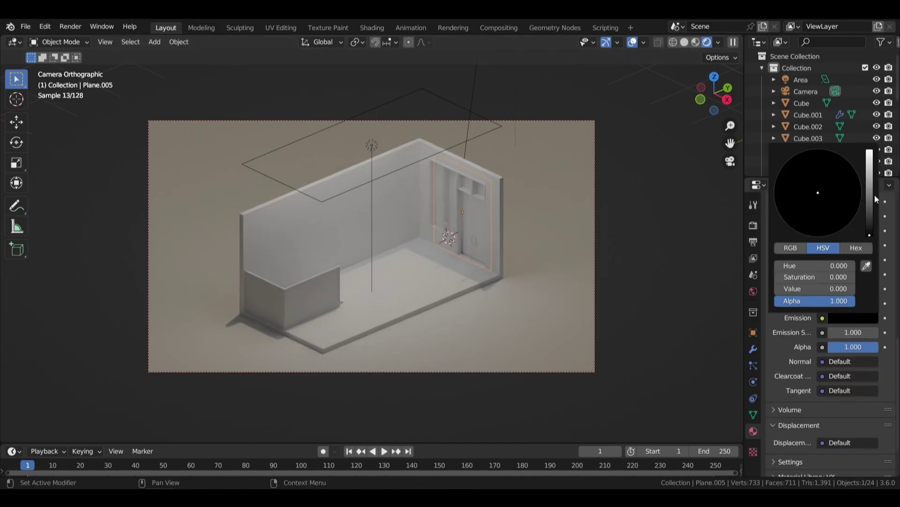
pyautogui.click(869, 157)
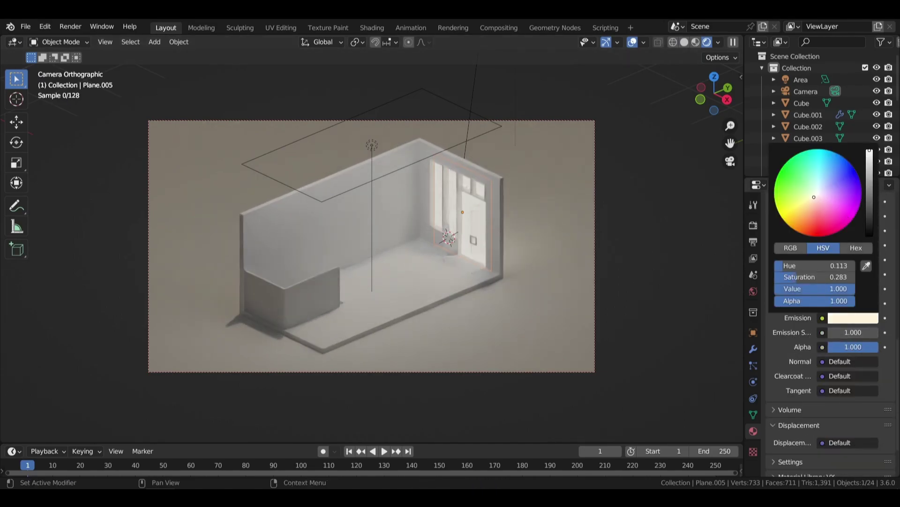
pyautogui.click(853, 332)
pyautogui.write('2')
pyautogui.press('Return')
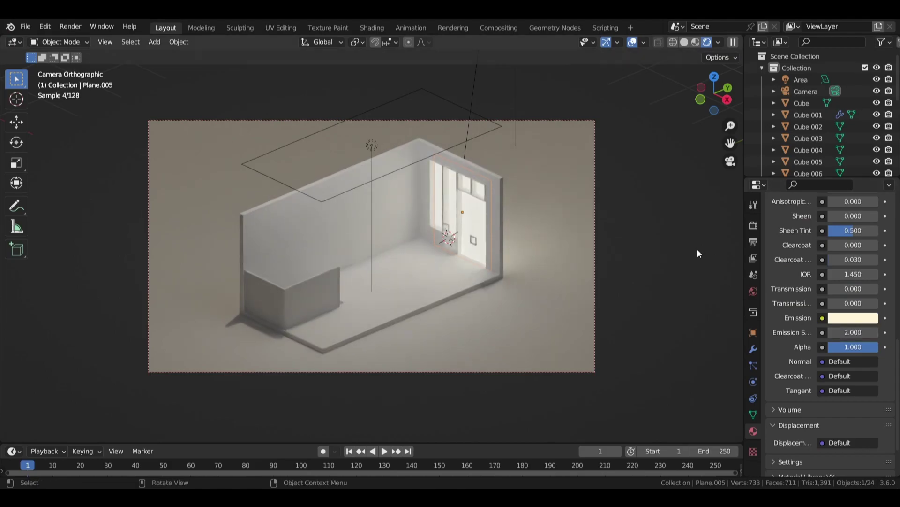
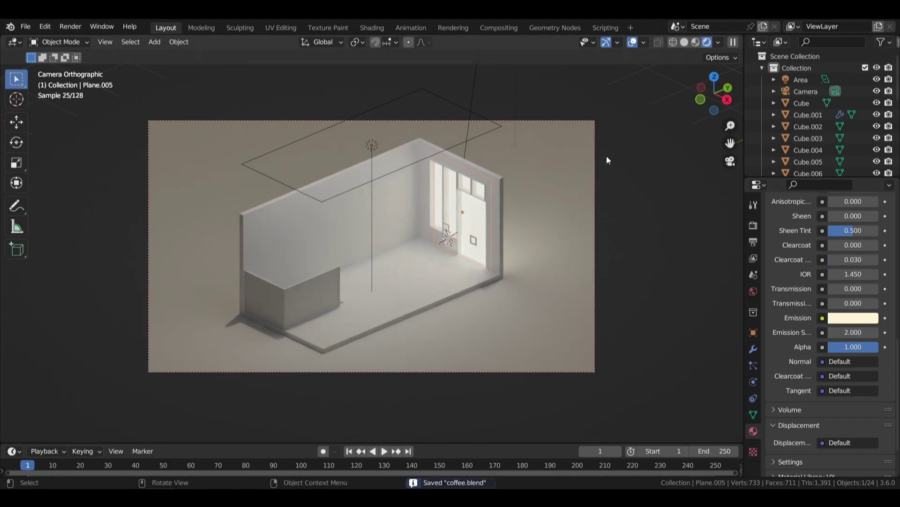
# - Raise the door panel material's Alpha to 0.505 to make the glass more transparent
pyautogui.scroll(3, 596, 187)
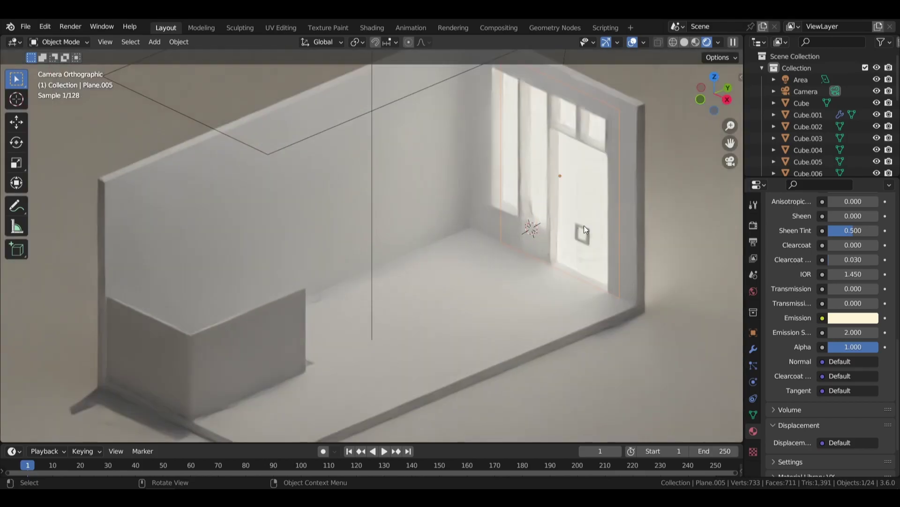
pyautogui.click(586, 202)
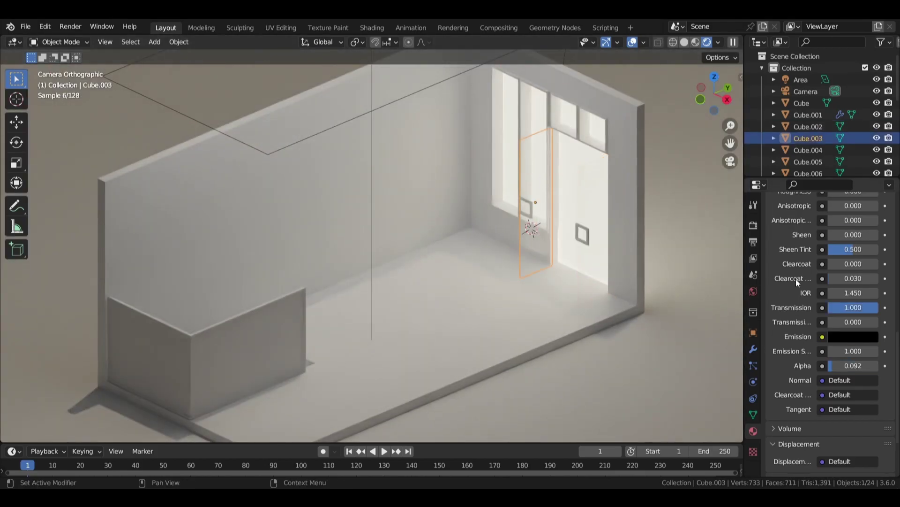
pyautogui.scroll(10, 795, 278)
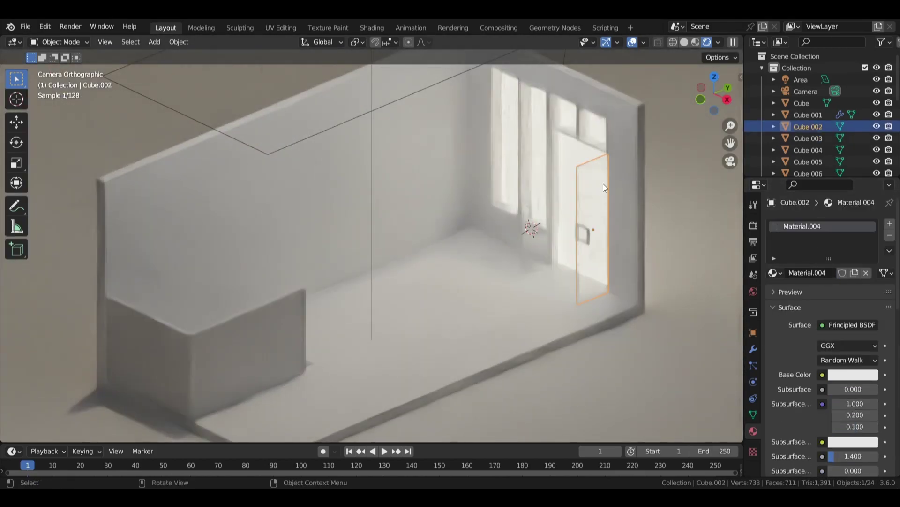
pyautogui.scroll(-3, 795, 340)
pyautogui.scroll(-7, 795, 340)
pyautogui.moveTo(832, 403); pyautogui.dragTo(850, 403)
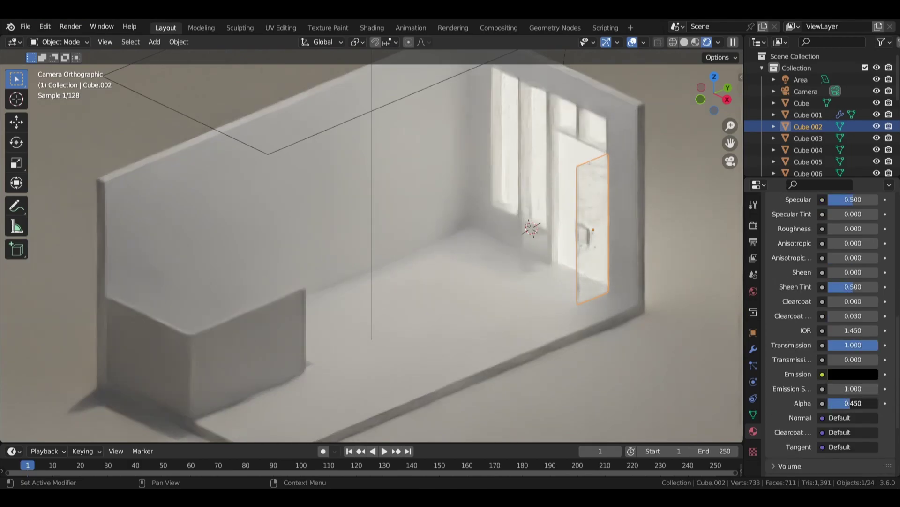
# - Link the same glass material to both door panels, with Cube.002 active, and save coffee.blend
pyautogui.click(538, 176)
pyautogui.keyDown('shift'); pyautogui.click(585, 196); pyautogui.keyUp('shift')
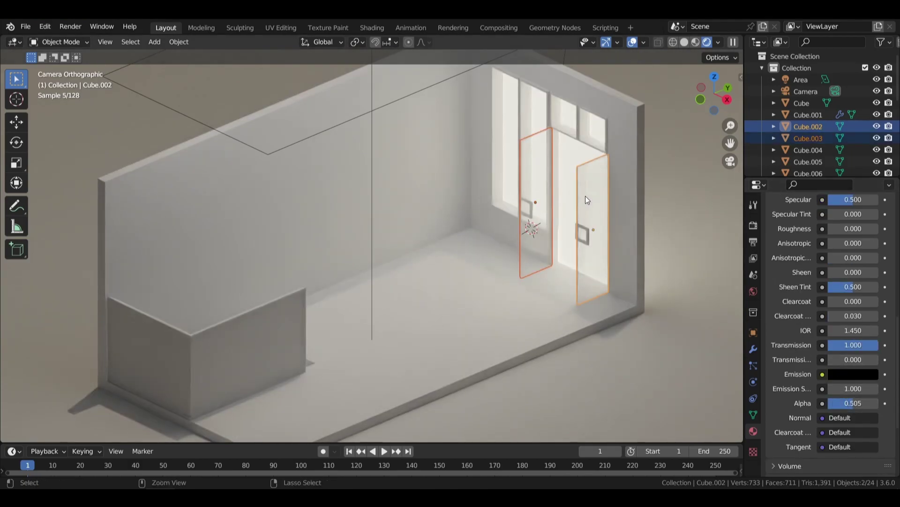
pyautogui.hotkey('ctrl', 'l')
pyautogui.hotkey('ctrl', 's')
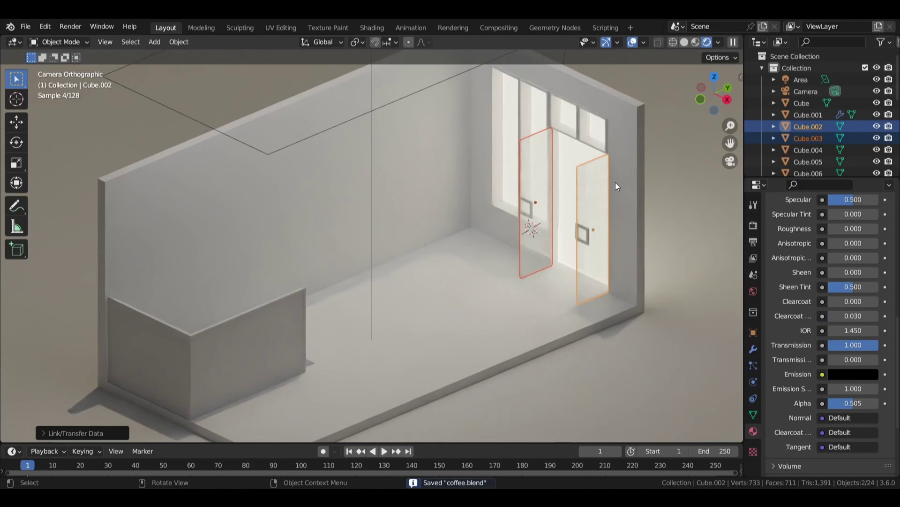
pyautogui.press('Home')
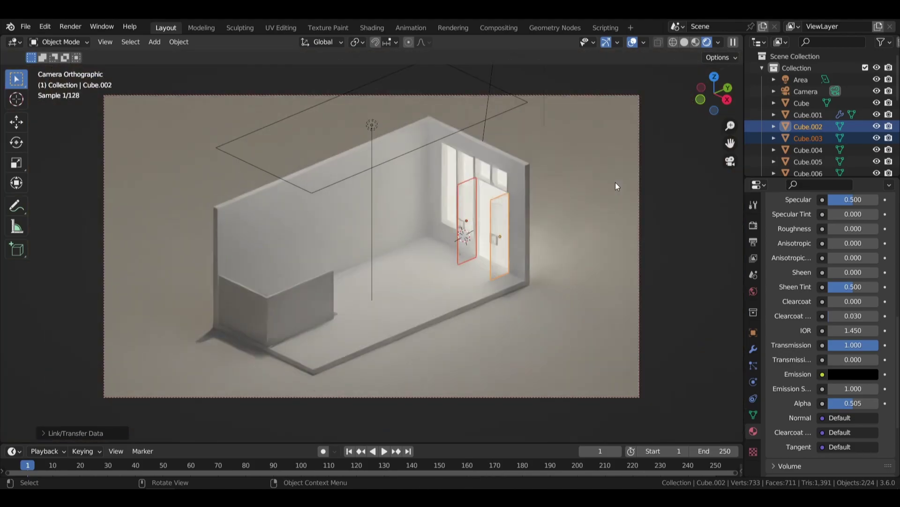
# - Duplicate the area light, move the copy right, and change its shape to Disk
pyautogui.click(418, 147)
pyautogui.hotkey('shift', 'd')
pyautogui.press('g')
pyautogui.click(832, 345)
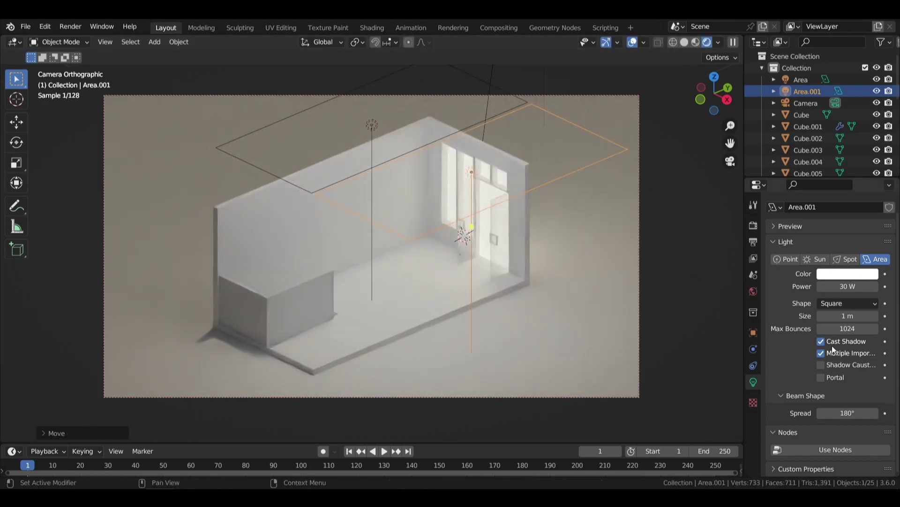
pyautogui.click(847, 303)
pyautogui.click(837, 340)
pyautogui.press('s')
pyautogui.press('y')
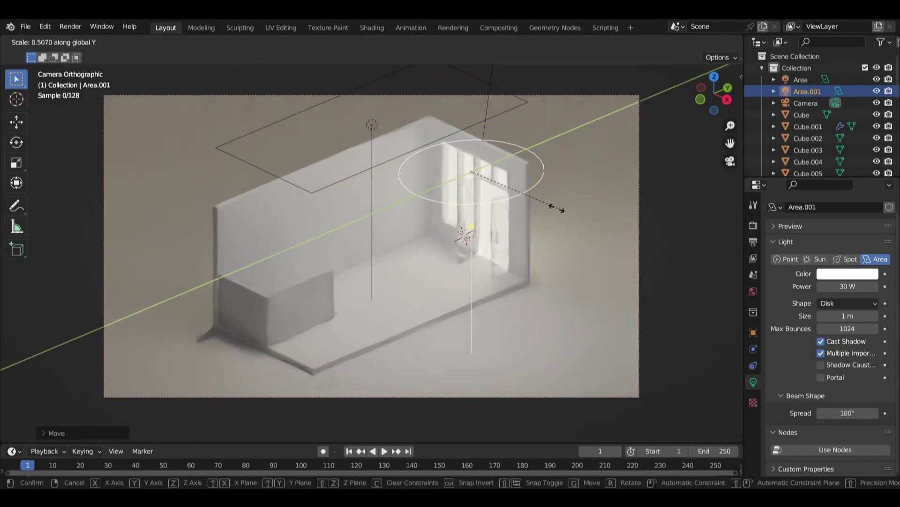
pyautogui.rightClick(551, 209)
pyautogui.press('KP_7')
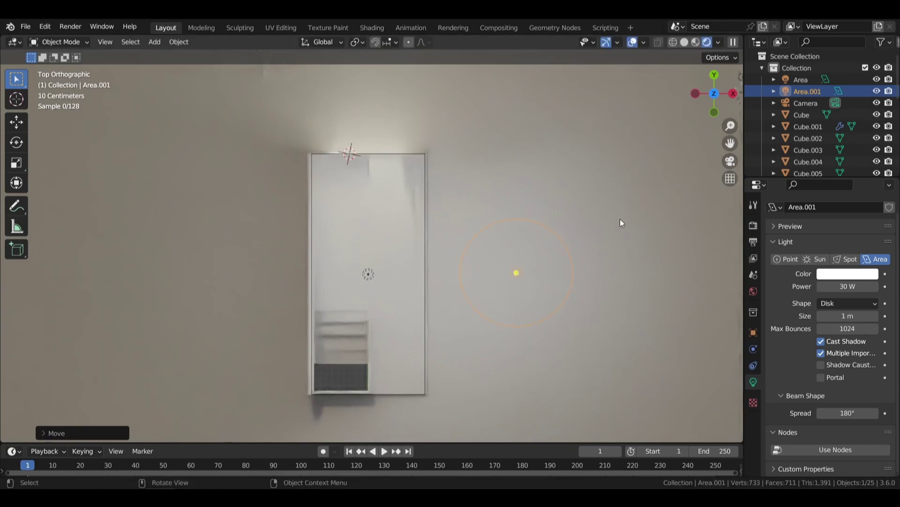
# - Set the new disk light's power to 50 W and reposition it at the same height
pyautogui.doubleClick(853, 286)
pyautogui.write('5')
pyautogui.press('Return')
pyautogui.press('KP_0')
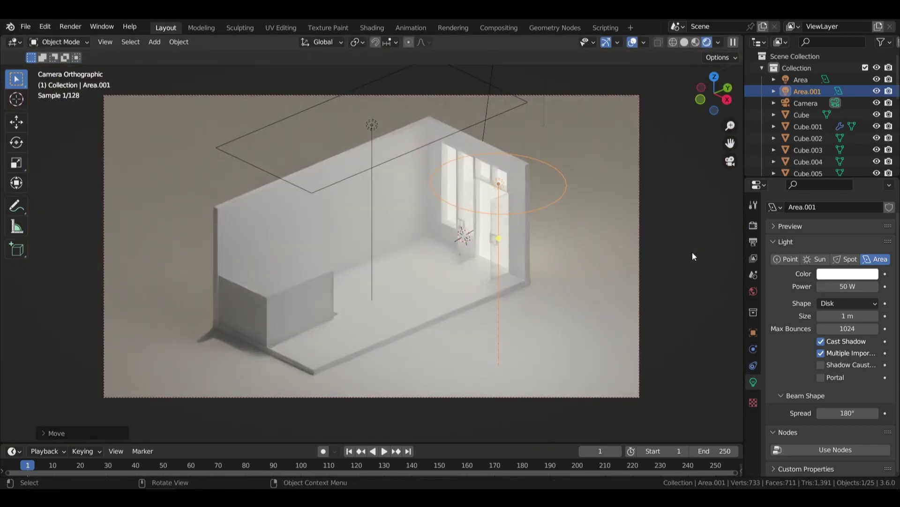
pyautogui.press('g')
pyautogui.hotkey('shift', 'z')
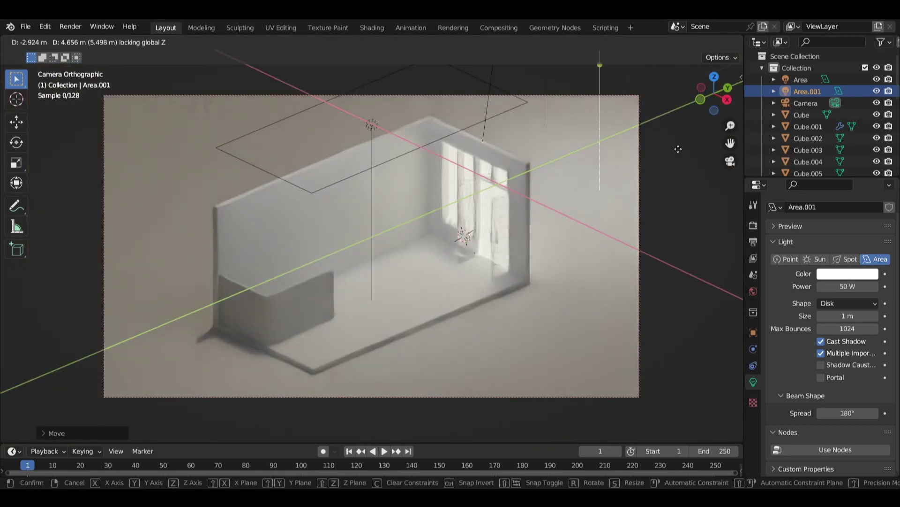
pyautogui.click(678, 152)
# - Add two more copies of the disk light, one right and one left of the room
pyautogui.hotkey('shift', 'd')
pyautogui.hotkey('shift', 'z')
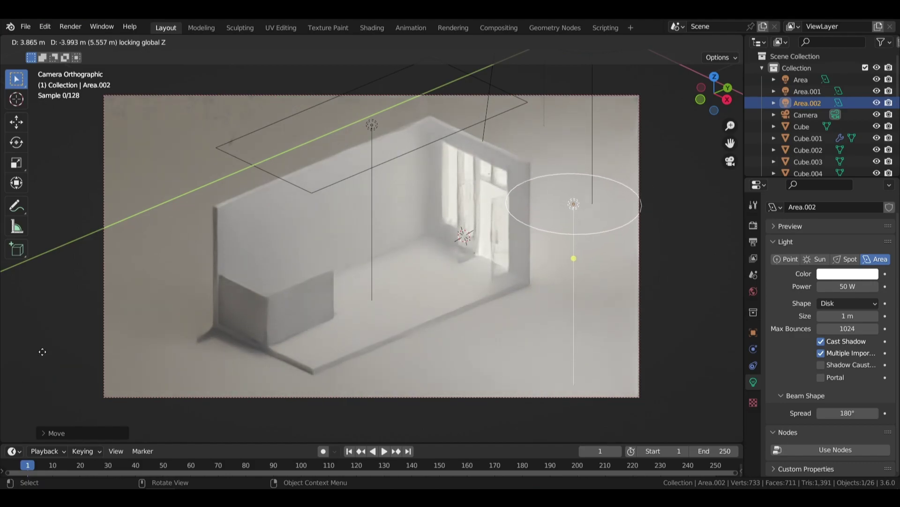
pyautogui.click(411, 337)
pyautogui.hotkey('shift', 'd')
pyautogui.hotkey('shift', 'z')
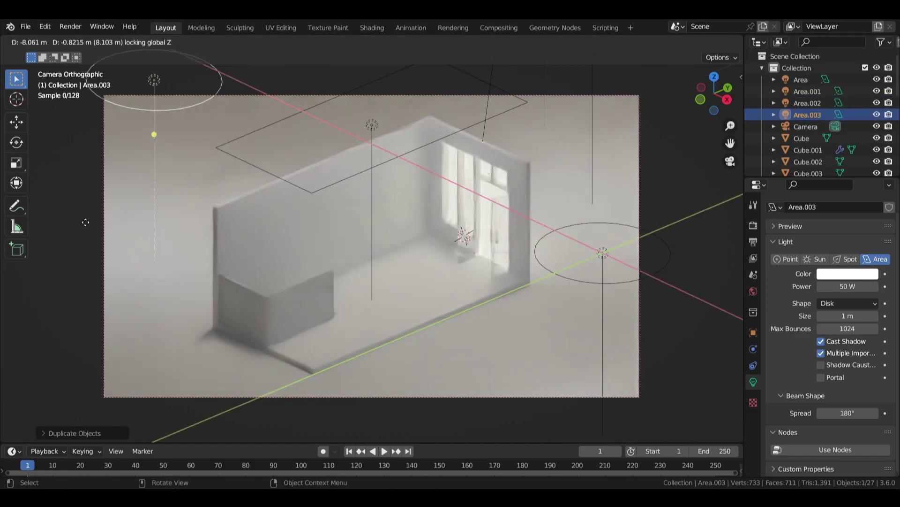
pyautogui.click(52, 212)
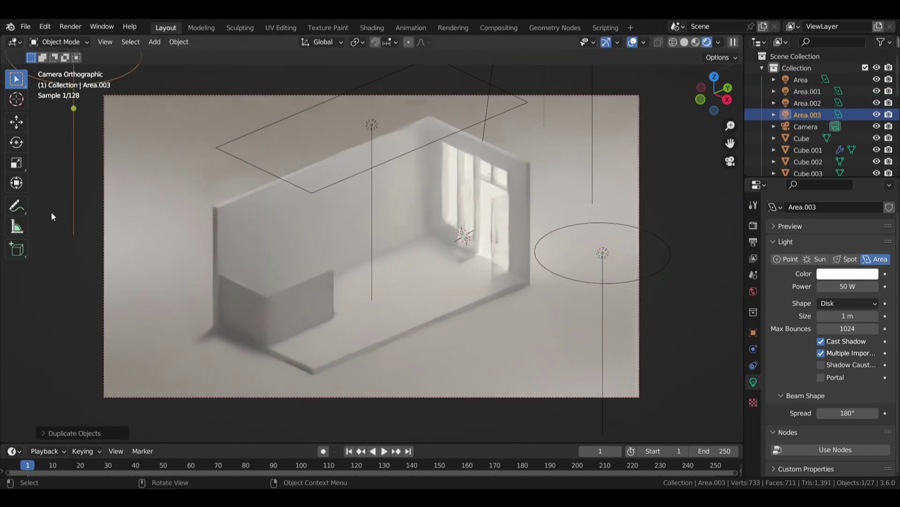
# - Shift the window plane's emission colour to a warmer yellow
pyautogui.click(488, 200)
pyautogui.click(754, 431)
pyautogui.scroll(-5, 804, 366)
pyautogui.click(852, 376)
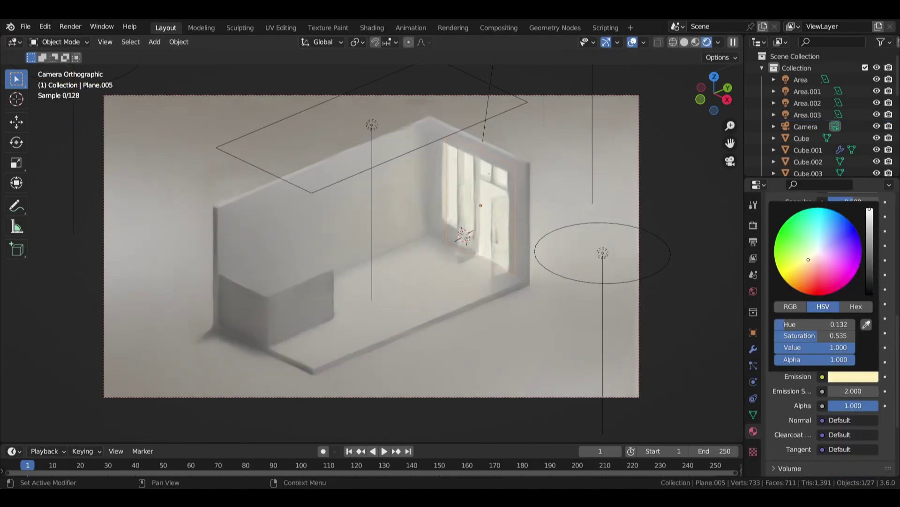
pyautogui.moveTo(808, 259); pyautogui.dragTo(808, 261)
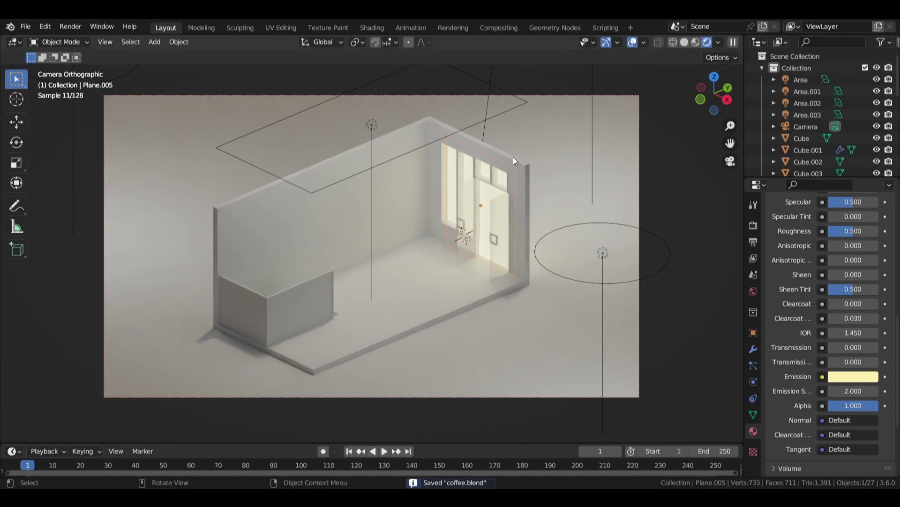
pyautogui.click(696, 42)
# - Orbit close to the entrance doors and select the door pane behind the right door
pyautogui.moveTo(589, 146); pyautogui.dragTo(496, 163, button='middle')
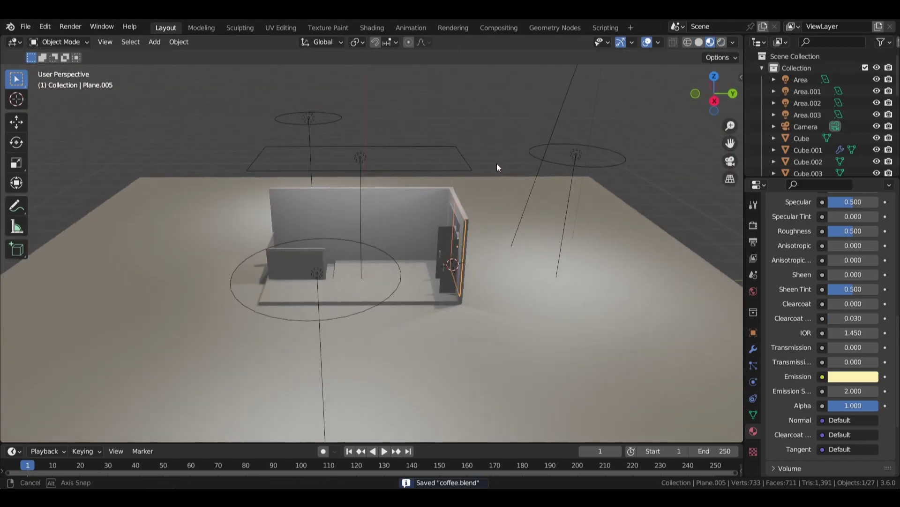
pyautogui.scroll(4, 565, 223)
pyautogui.scroll(3, 443, 196)
pyautogui.click(451, 165)
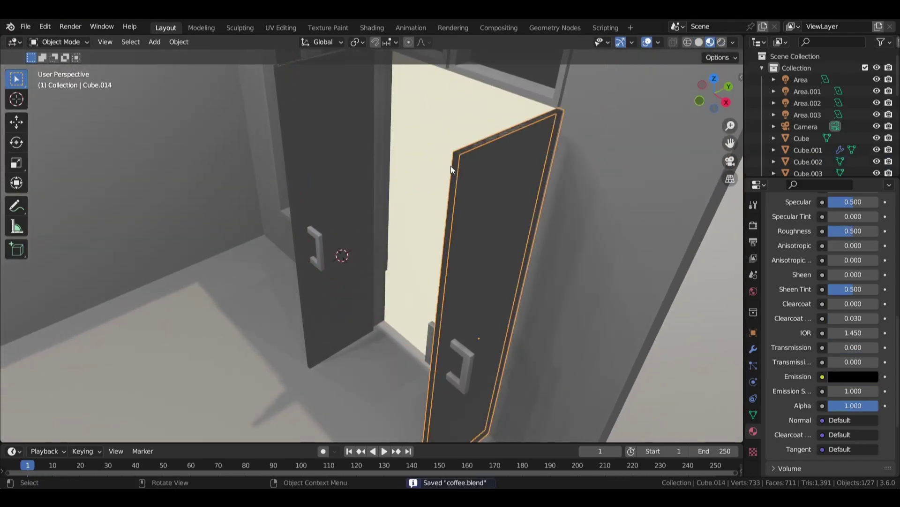
pyautogui.moveTo(305, 99); pyautogui.dragTo(317, 115, button='middle')
pyautogui.scroll(5, 526, 240)
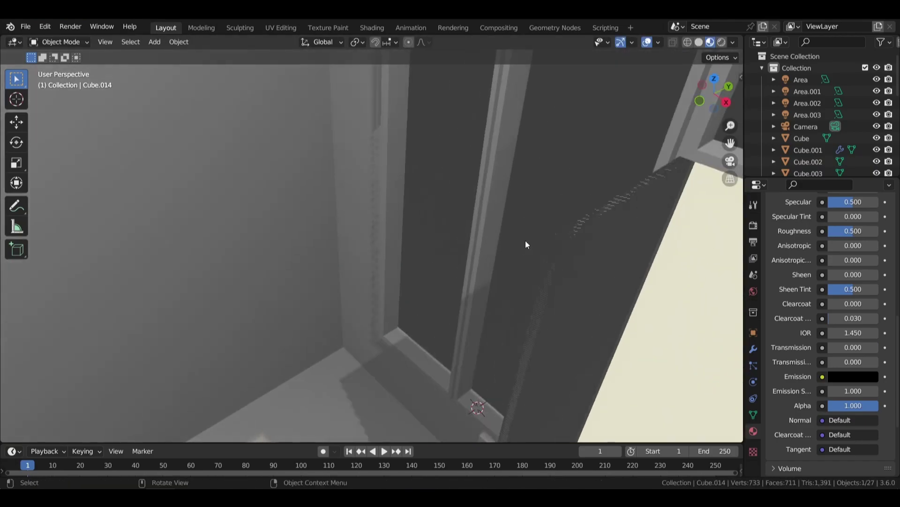
pyautogui.click(608, 222)
pyautogui.scroll(-3, 607, 222)
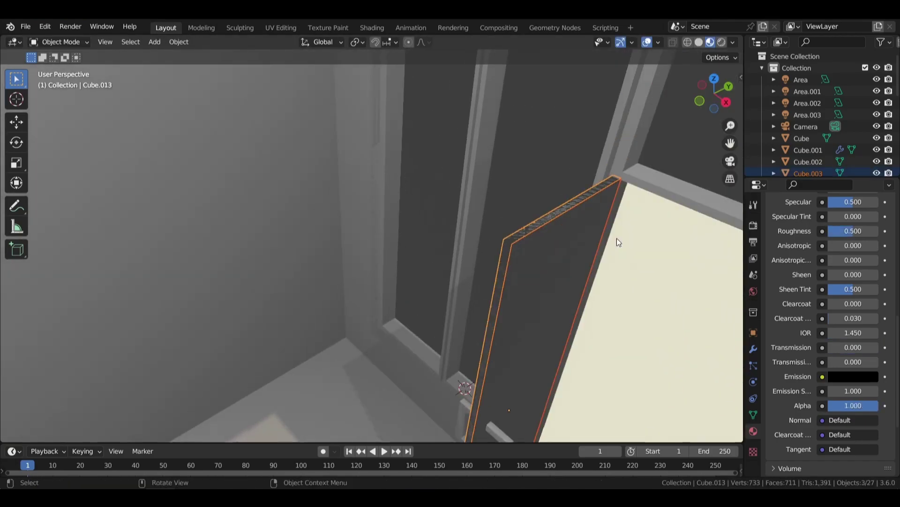
pyautogui.scroll(-4, 557, 277)
pyautogui.moveTo(545, 336)
pyautogui.mouseDown(button='middle')
pyautogui.moveTo(557, 277)
pyautogui.moveTo(543, 202)
pyautogui.mouseUp(button='middle')
# - Select the whole door mesh in Edit Mode and shift its geometry slightly
pyautogui.press('Tab')
pyautogui.hotkey('ctrl', 'l')
pyautogui.scroll(3, 543, 201)
pyautogui.press('g')
pyautogui.click(494, 185)
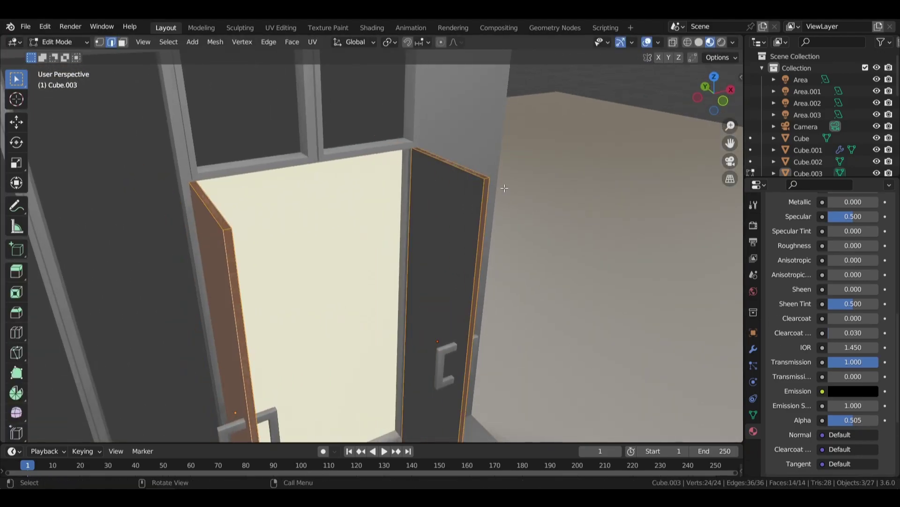
pyautogui.press('Tab')
# - Adjust the door selection by adding and removing door panels
pyautogui.click(489, 180)
pyautogui.scroll(2, 220, 224)
pyautogui.keyDown('shift'); pyautogui.click(263, 232); pyautogui.keyUp('shift')
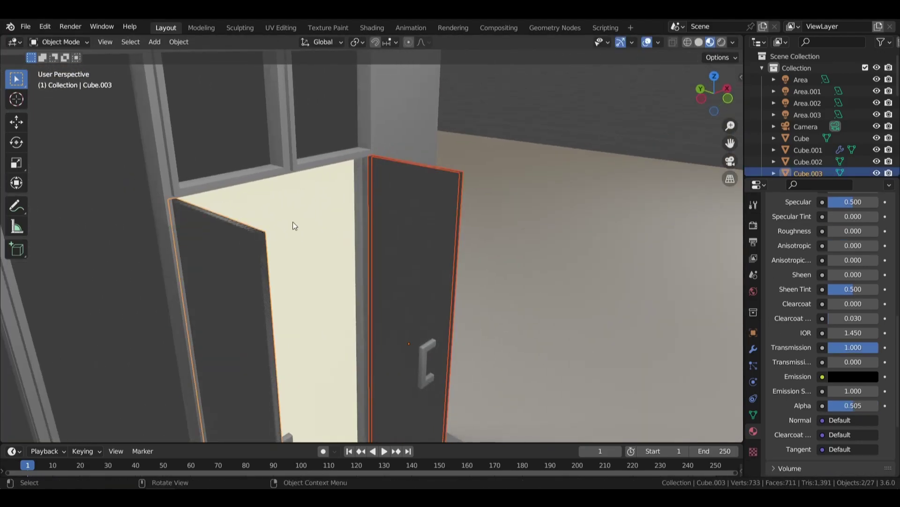
pyautogui.keyDown('shift'); pyautogui.click(257, 232); pyautogui.keyUp('shift')
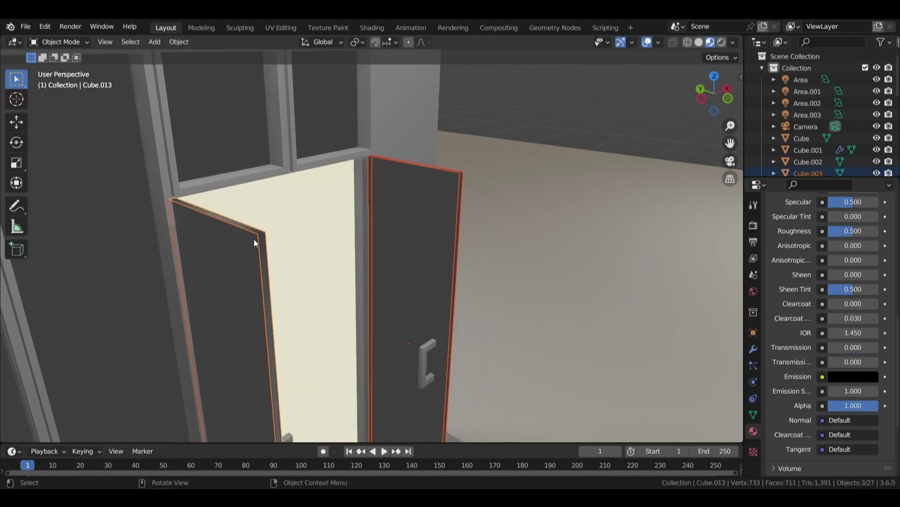
pyautogui.keyDown('shift'); pyautogui.click(235, 266); pyautogui.keyUp('shift')
pyautogui.keyDown('shift'); pyautogui.click(236, 314); pyautogui.keyUp('shift')
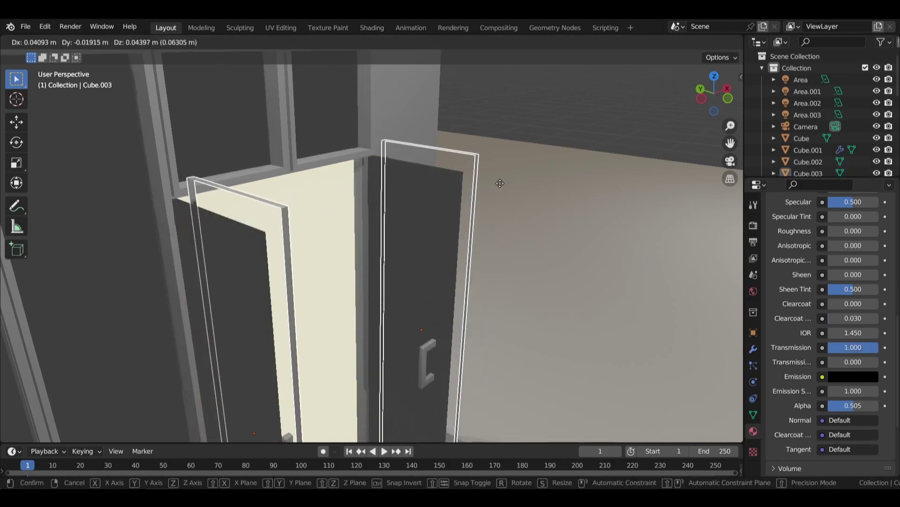
pyautogui.press('Tab')
pyautogui.press('Tab')
# - Select only the left door and try a shrink/fatten on it, cancelling the change
pyautogui.moveTo(509, 163); pyautogui.dragTo(444, 201, button='middle')
pyautogui.click(232, 227)
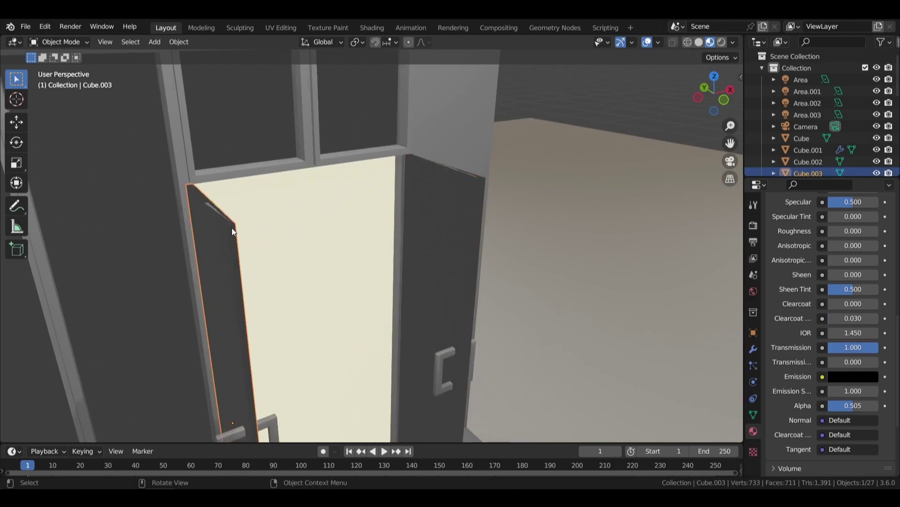
pyautogui.press('r')
pyautogui.press('Escape')
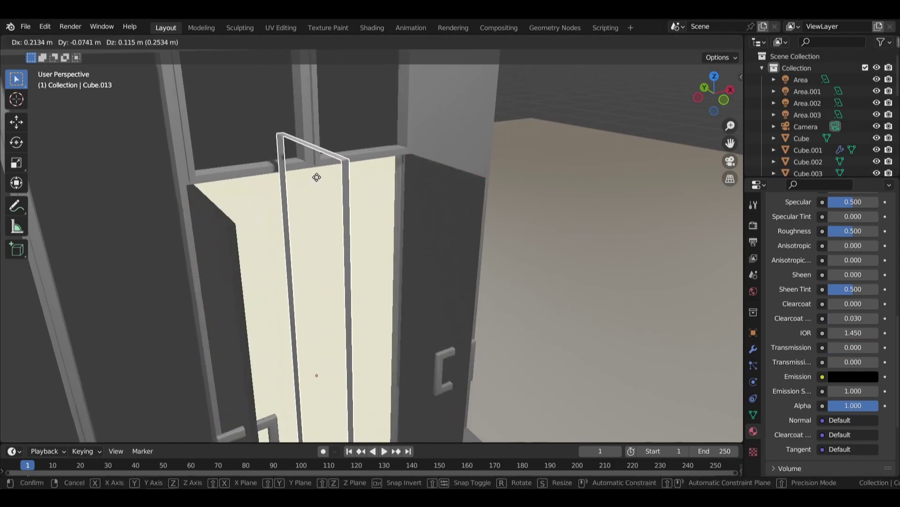
pyautogui.moveTo(233, 224)
pyautogui.mouseDown(button='middle')
pyautogui.moveTo(471, 151)
pyautogui.moveTo(562, 141)
pyautogui.mouseUp(button='middle')
pyautogui.press('Tab')
pyautogui.hotkey('alt', 's')
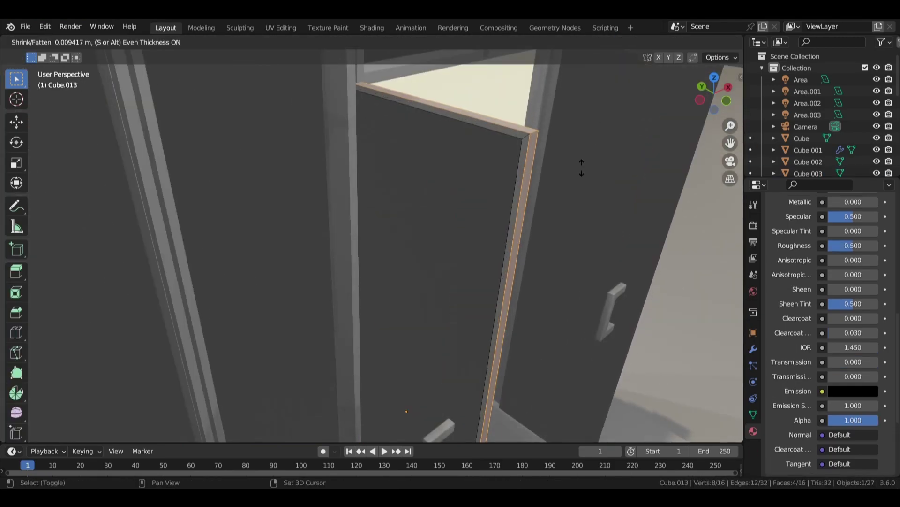
pyautogui.press('Escape')
pyautogui.moveTo(573, 177)
pyautogui.mouseDown(button='middle')
pyautogui.moveTo(479, 196)
pyautogui.moveTo(326, 145)
pyautogui.mouseUp(button='middle')
pyautogui.press('Tab')
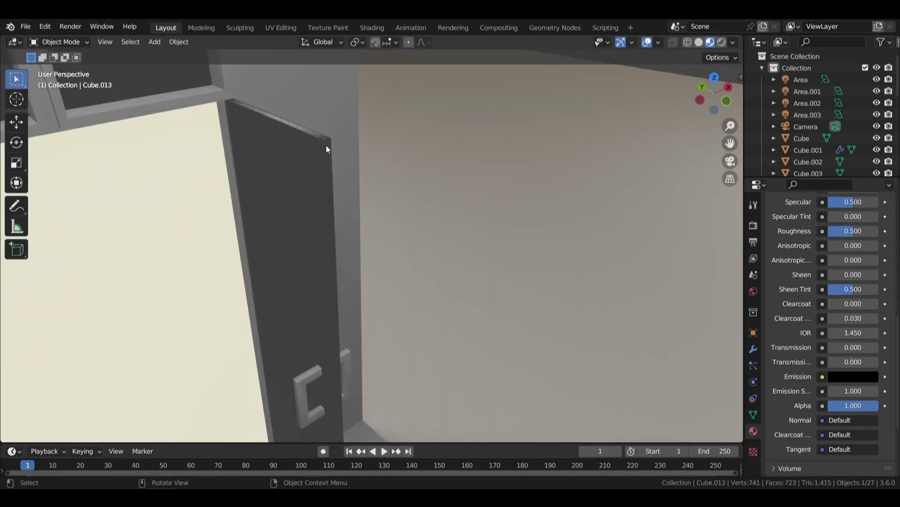
# - Thicken the door panel's faces along their normals and save coffee.blend
pyautogui.click(325, 145)
pyautogui.press('Tab')
pyautogui.hotkey('alt', 'e')
pyautogui.click(344, 146)
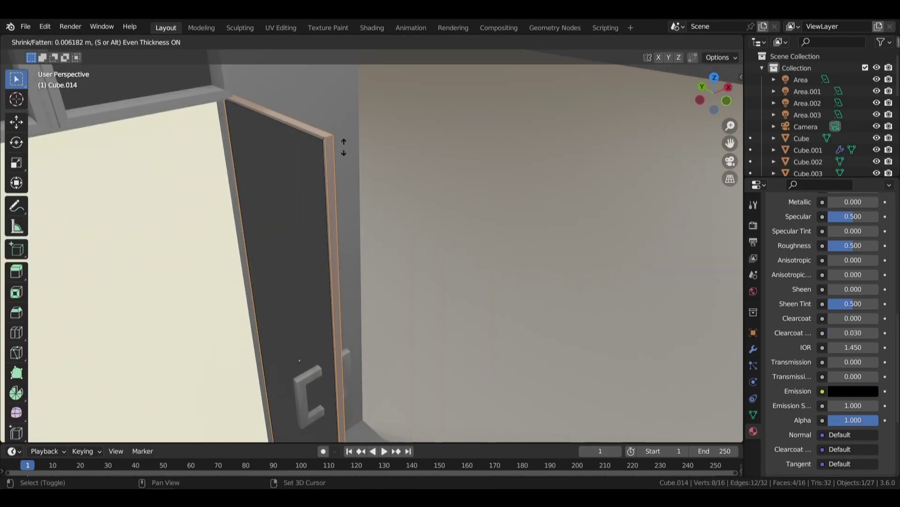
pyautogui.click(343, 147)
pyautogui.press('Tab')
pyautogui.moveTo(351, 152)
pyautogui.mouseDown(button='middle')
pyautogui.moveTo(629, 89)
pyautogui.moveTo(345, 174)
pyautogui.mouseUp(button='middle')
pyautogui.hotkey('ctrl', 's')
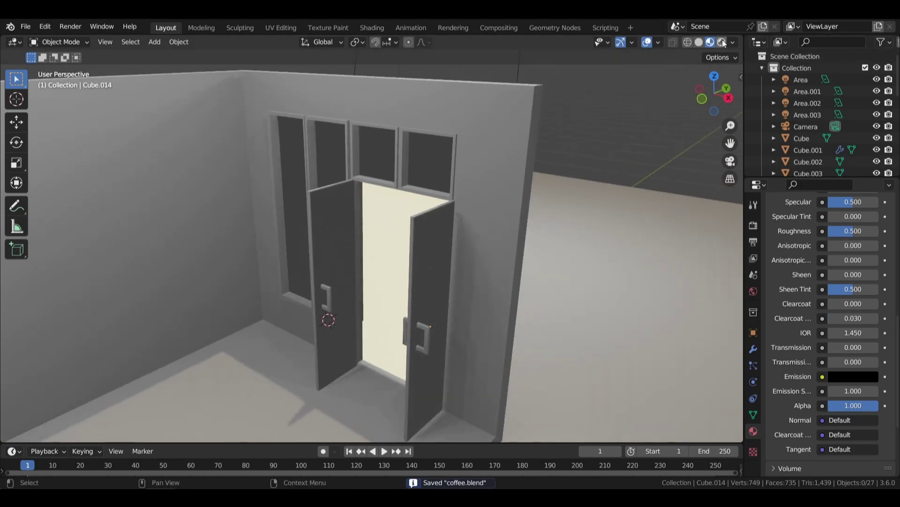
pyautogui.click(724, 43)
# - Move the Area ceiling light up about 0.3 m along Z and save coffee.blend
pyautogui.scroll(-4, 533, 193)
pyautogui.moveTo(533, 192); pyautogui.dragTo(333, 170, button='middle')
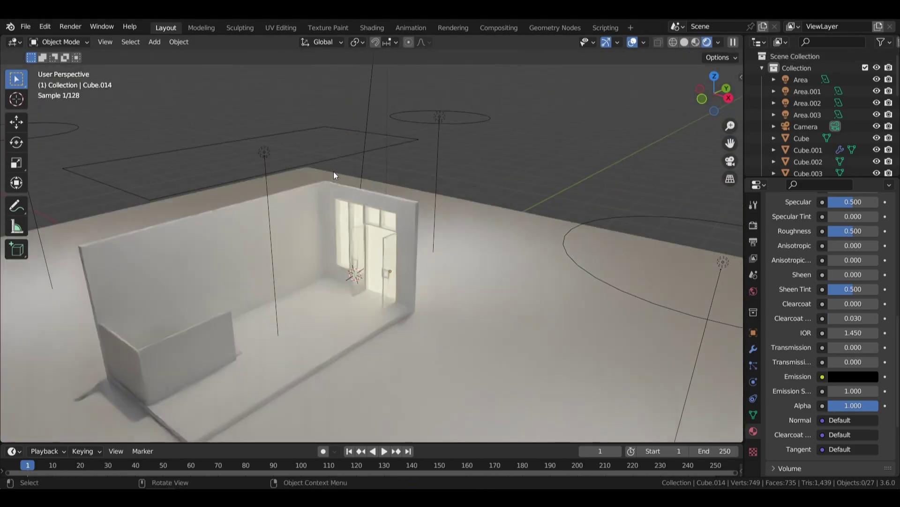
pyautogui.click(334, 172)
pyautogui.press('g')
pyautogui.press('z')
pyautogui.click(305, 134)
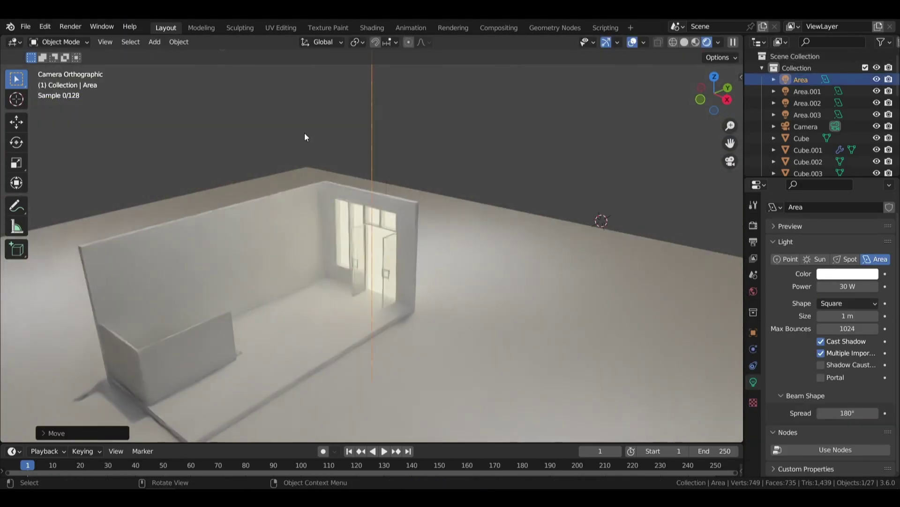
pyautogui.scroll(-5, 471, 193)
pyautogui.press('g')
pyautogui.press('z')
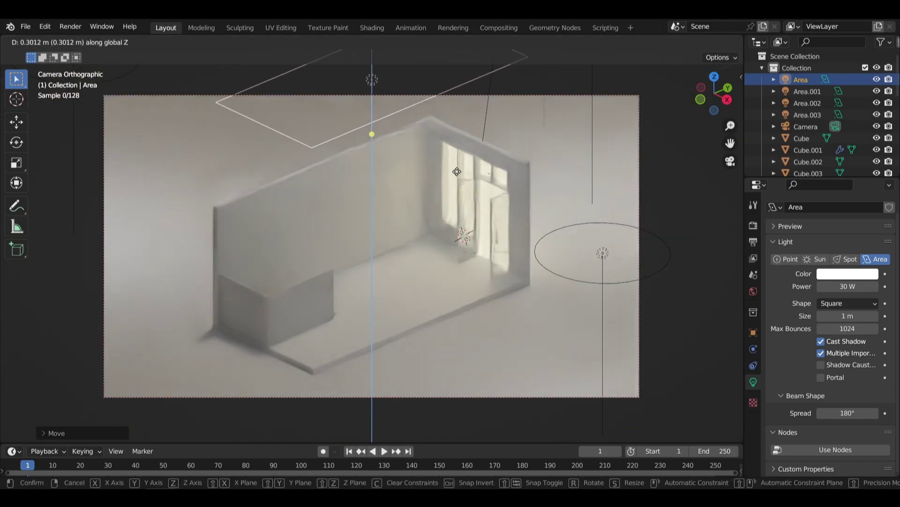
pyautogui.click(476, 175)
pyautogui.hotkey('ctrl', 's')
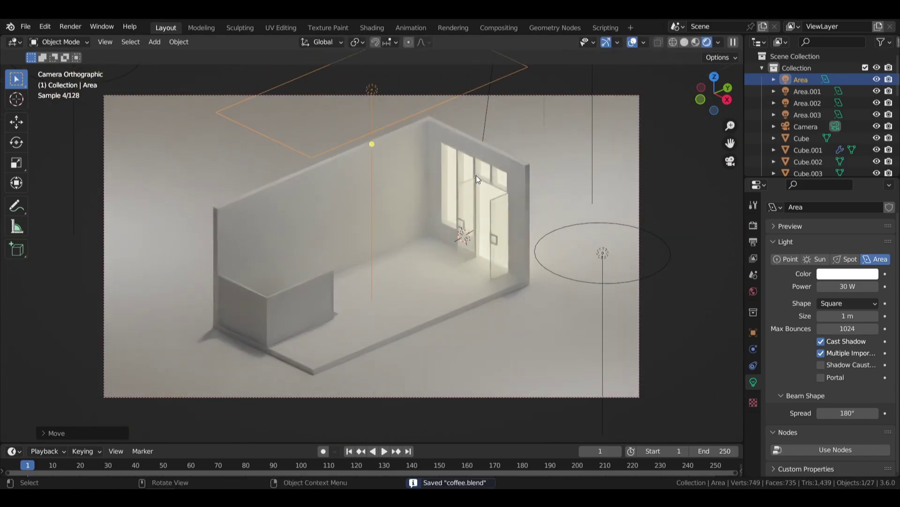
# - Return to solid shading and select the room's wall mesh
pyautogui.moveTo(477, 175); pyautogui.dragTo(609, 117, button='middle')
pyautogui.click(699, 42)
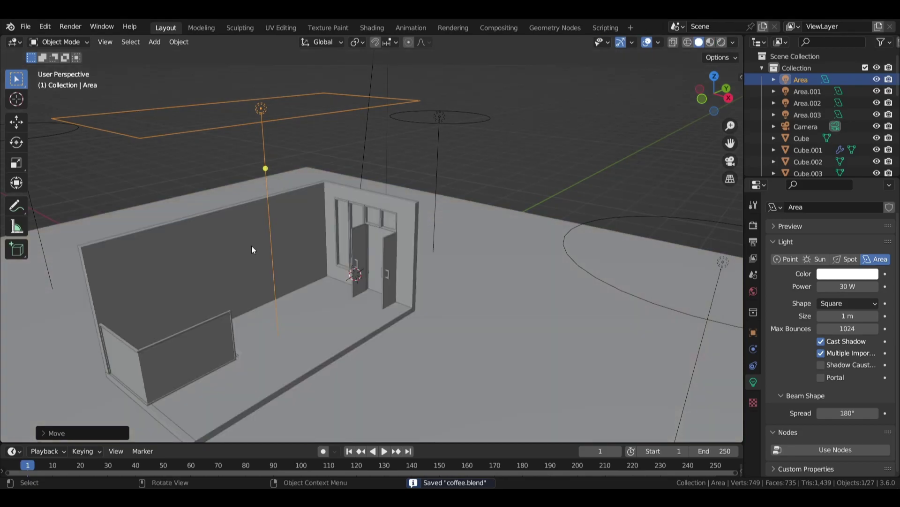
pyautogui.moveTo(251, 245); pyautogui.dragTo(437, 188, button='middle')
pyautogui.scroll(5, 439, 193)
pyautogui.click(385, 198)
# - Enter Edit Mode on the wall and undo an accidental duplicate of a wall edge
pyautogui.press('Tab')
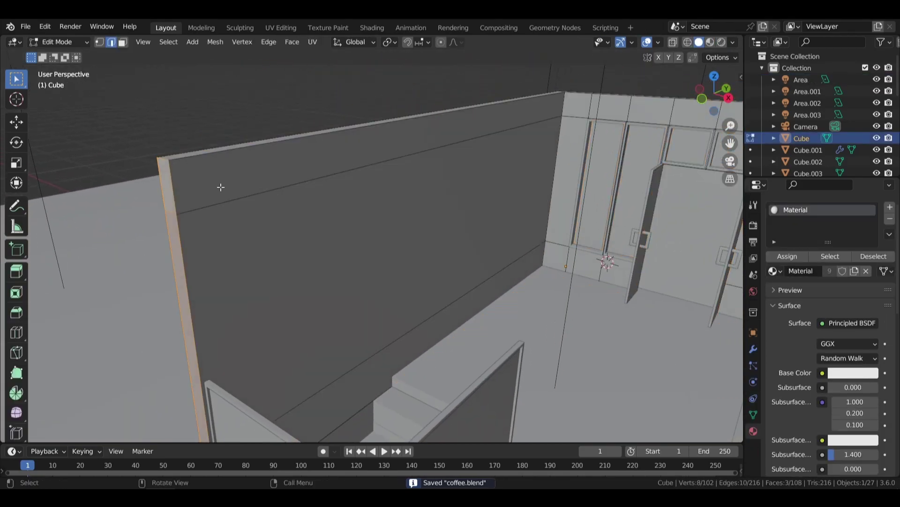
pyautogui.click(303, 184)
pyautogui.scroll(-3, 413, 160)
pyautogui.hotkey('shift', 'd')
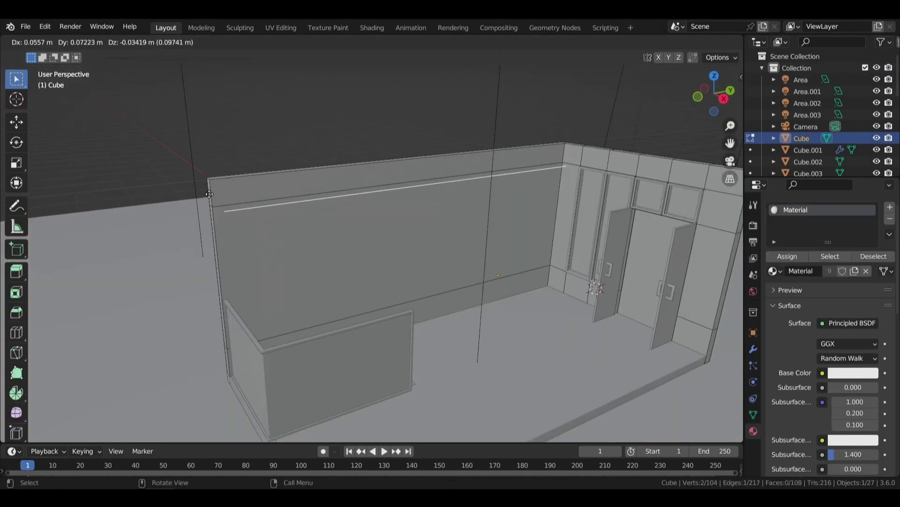
pyautogui.press('Escape')
pyautogui.hotkey('ctrl', 'z')
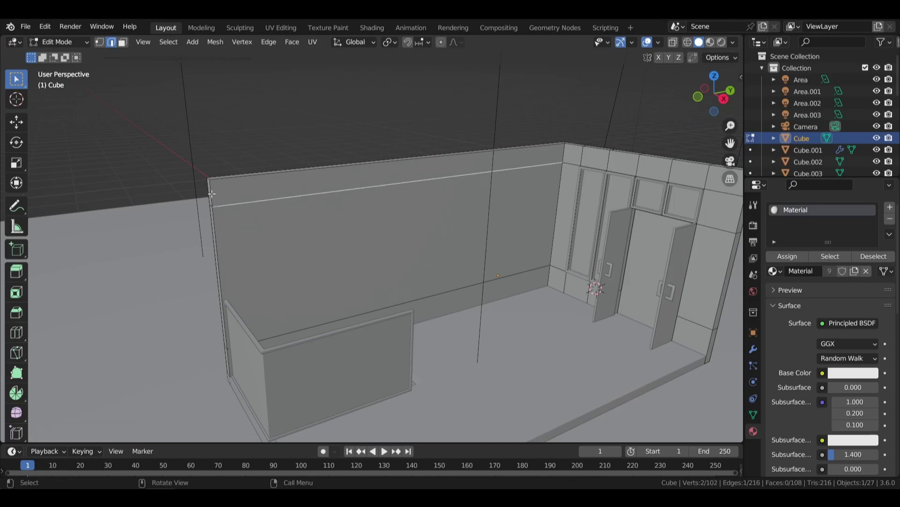
pyautogui.moveTo(211, 194); pyautogui.dragTo(187, 183, button='middle')
pyautogui.scroll(3, 187, 183)
# - Add a loop cut near the top of the long wall and select the strip face
pyautogui.hotkey('ctrl', 'r')
pyautogui.click(165, 172)
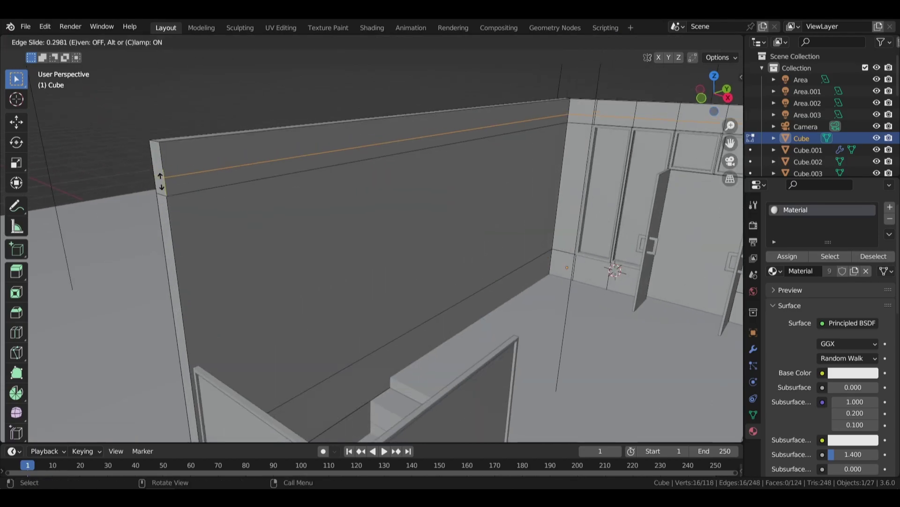
pyautogui.click(158, 176)
pyautogui.press('Tab')
# - Inset the top strip face, push it inward as a recess, and save coffee.blend
pyautogui.press('Tab')
pyautogui.press('3')
pyautogui.click(492, 153)
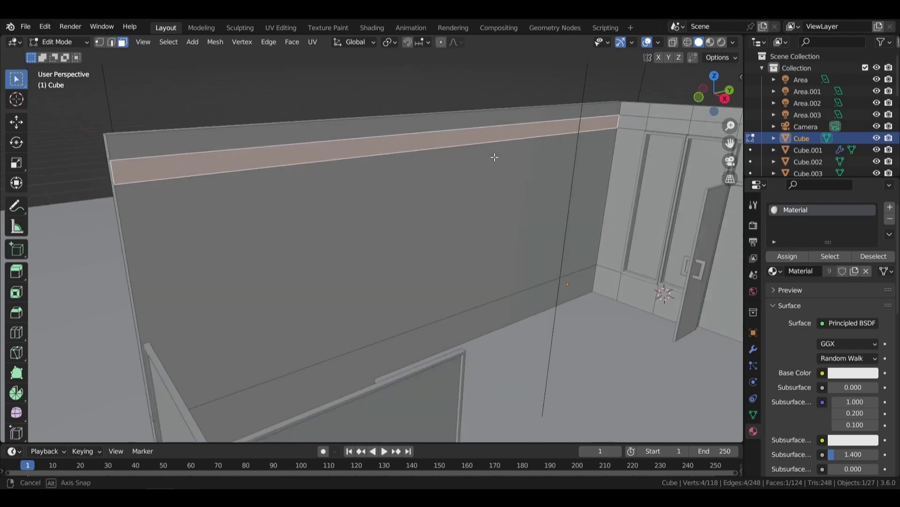
pyautogui.moveTo(493, 153)
pyautogui.mouseDown(button='middle')
pyautogui.moveTo(568, 123)
pyautogui.moveTo(476, 173)
pyautogui.moveTo(296, 135)
pyautogui.mouseUp(button='middle')
pyautogui.press('i')
pyautogui.press('Return')
pyautogui.hotkey('alt', 's')
pyautogui.click(478, 189)
pyautogui.press('Tab')
pyautogui.scroll(-5, 478, 190)
pyautogui.click(296, 135)
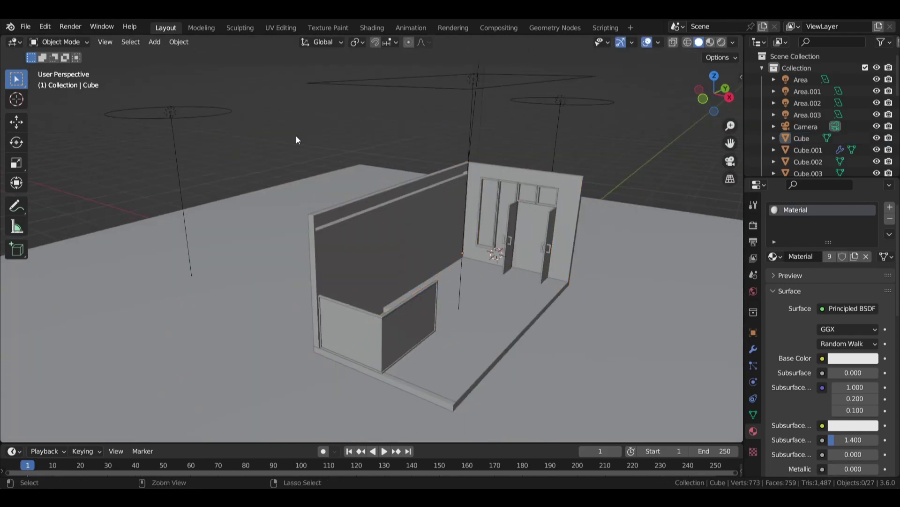
pyautogui.hotkey('ctrl', 's')
# - Orbit and zoom around the room to inspect the new recess
pyautogui.moveTo(431, 165); pyautogui.dragTo(380, 154, button='middle')
pyautogui.scroll(-3, 381, 154)
pyautogui.moveTo(457, 145); pyautogui.dragTo(385, 167, button='middle')
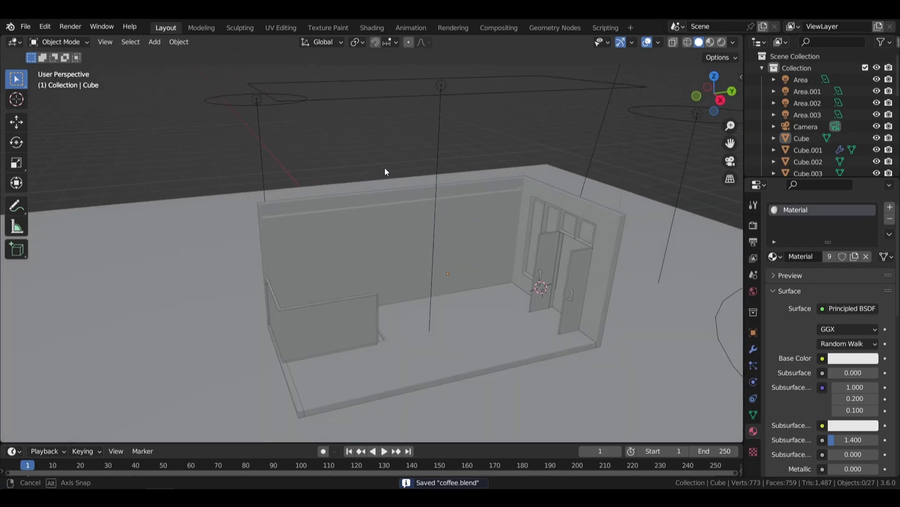
pyautogui.scroll(6, 385, 167)
pyautogui.scroll(-3, 288, 342)
pyautogui.scroll(-4, 341, 314)
pyautogui.scroll(4, 290, 305)
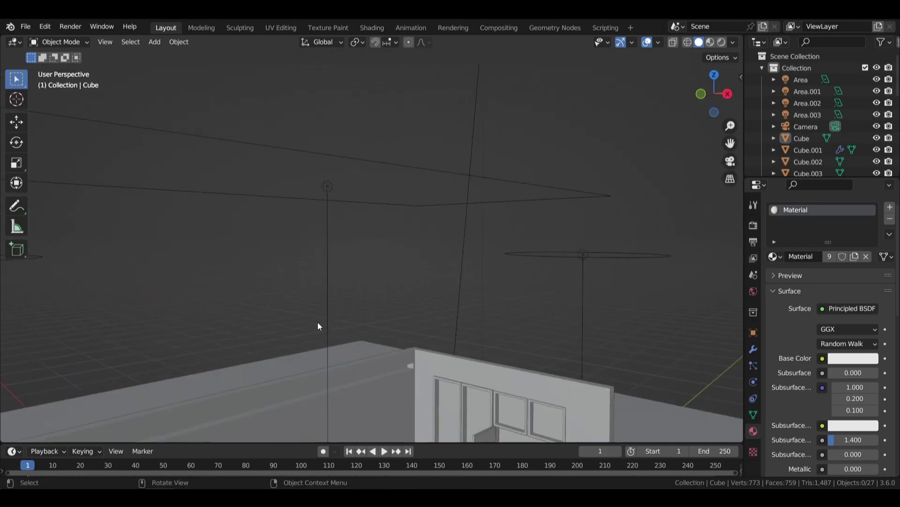
pyautogui.moveTo(317, 322); pyautogui.dragTo(334, 208, button='middle')
# - Snap the 3D cursor to the recessed strip on the wall
pyautogui.press('Tab')
pyautogui.hotkey('shift', 's')
pyautogui.click(324, 282)
pyautogui.press('Tab')
pyautogui.scroll(-3, 345, 245)
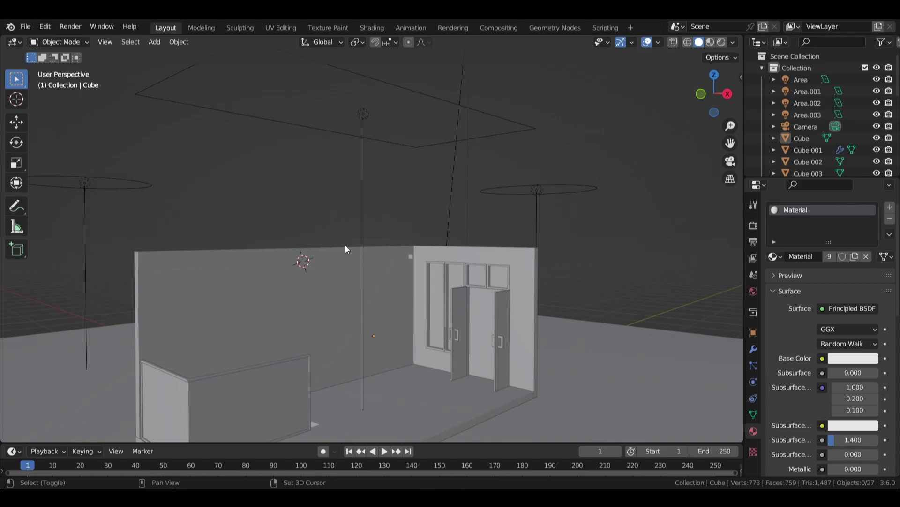
pyautogui.hotkey('shift', 'a')
pyautogui.moveTo(287, 390)
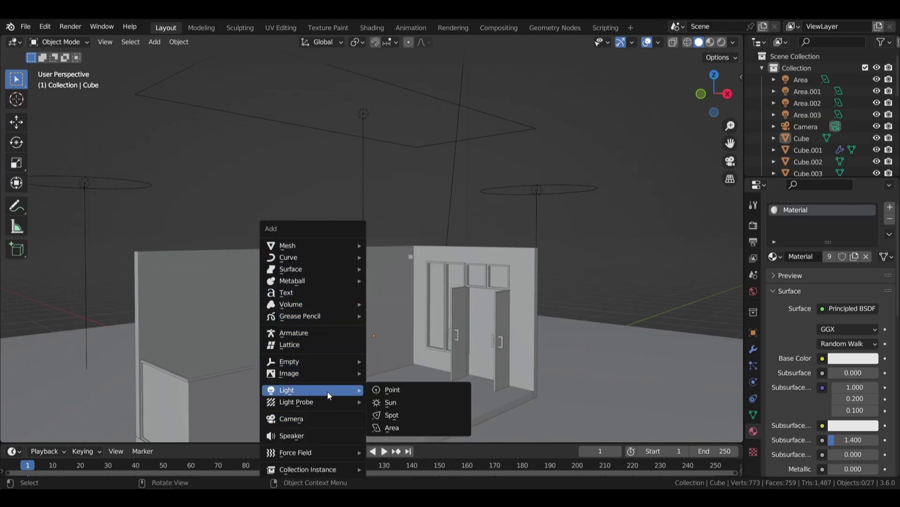
# - Add an area light at the 3D cursor, rotate it about Y and flatten it along Z
pyautogui.click(402, 426)
pyautogui.press('r')
pyautogui.press('y')
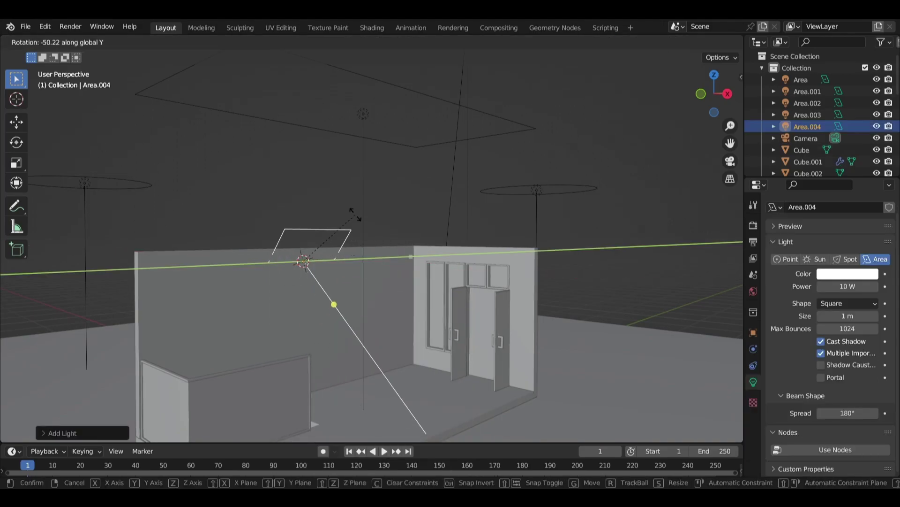
pyautogui.click(350, 202)
pyautogui.scroll(5, 350, 202)
pyautogui.press('s')
pyautogui.press('z')
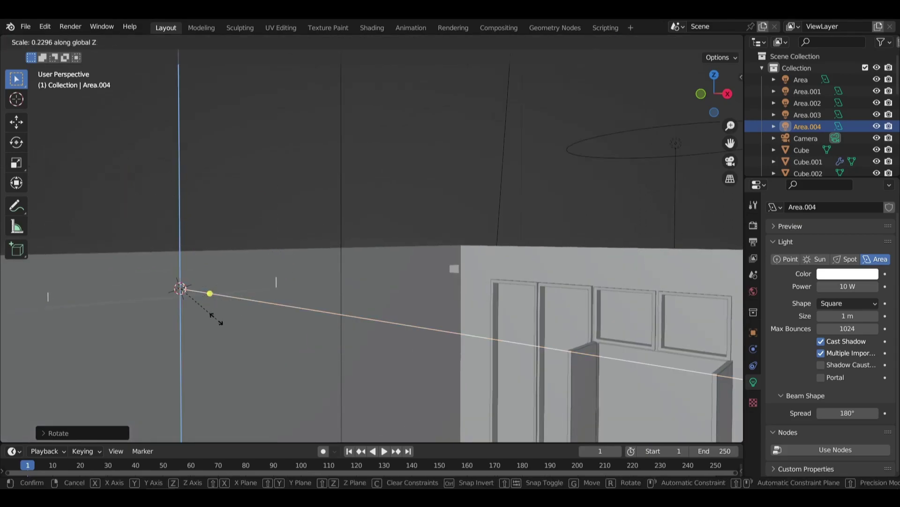
# - Stretch the light along Y into a thin strip running along the wall's cove
pyautogui.press('Escape')
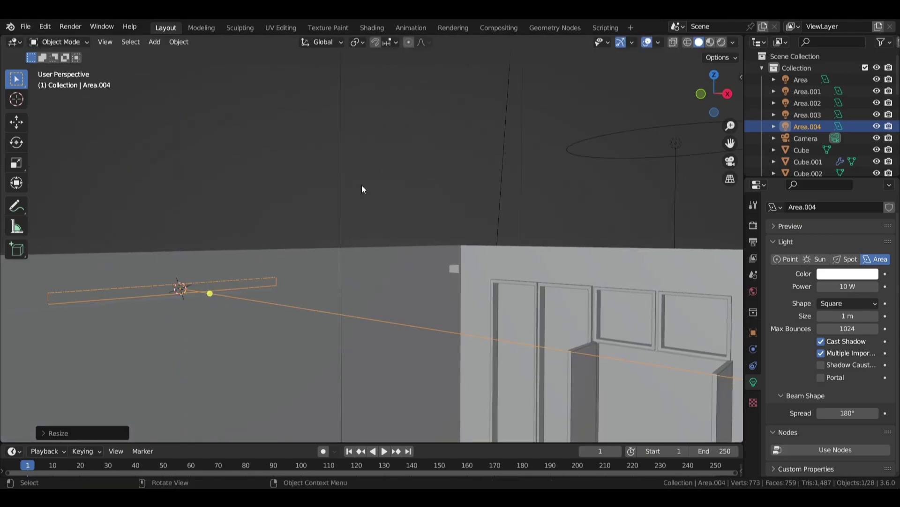
pyautogui.press('KP_3')
pyautogui.scroll(3, 362, 185)
pyautogui.press('s')
pyautogui.press('y')
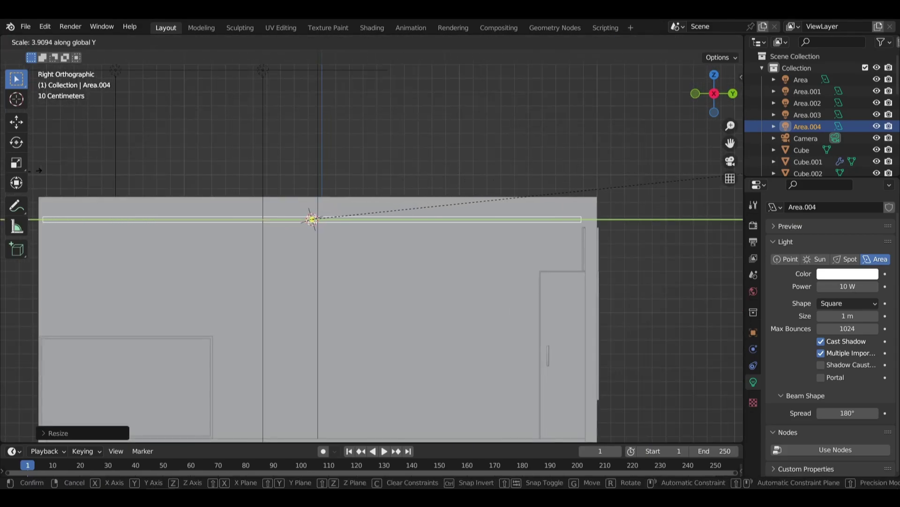
pyautogui.click(36, 171)
# - Tint the strip light warm orange at 30 W power, checked in camera rendered view
pyautogui.moveTo(108, 203); pyautogui.dragTo(335, 201, button='middle')
pyautogui.scroll(3, 374, 161)
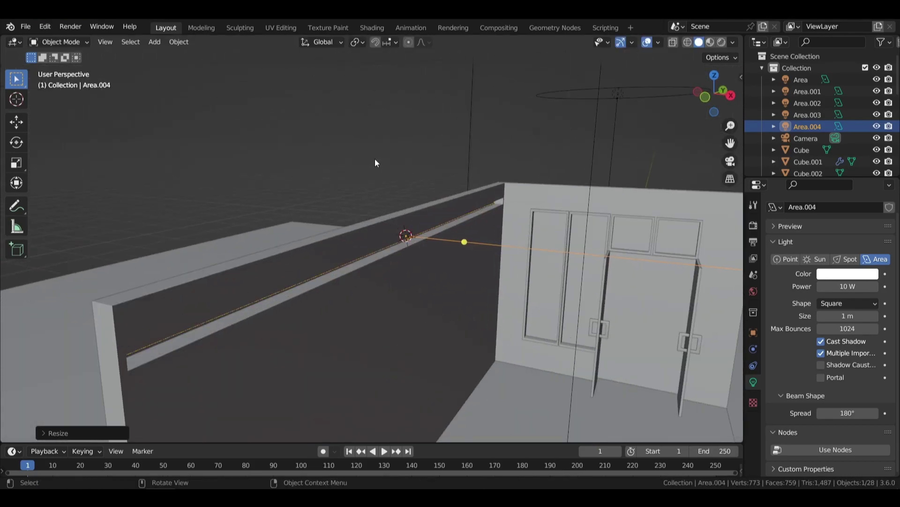
pyautogui.press('KP_0')
pyautogui.click(723, 42)
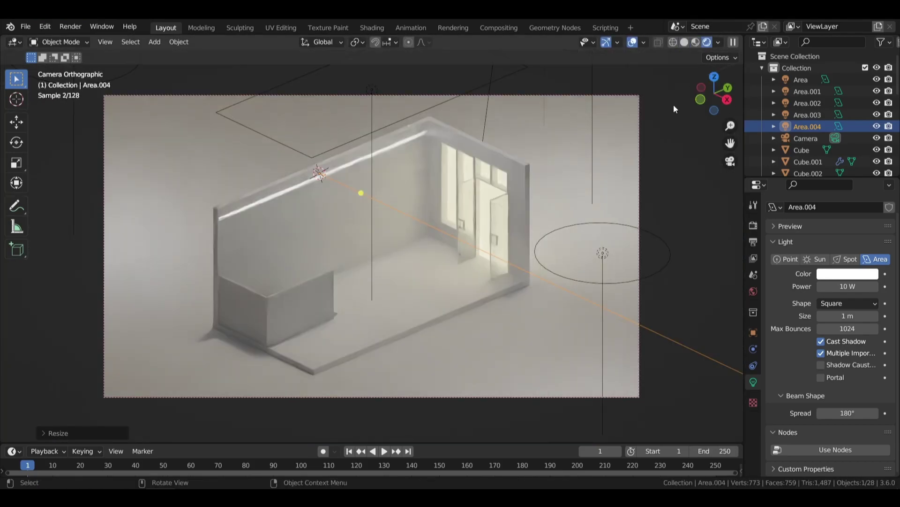
pyautogui.click(839, 276)
pyautogui.click(810, 168)
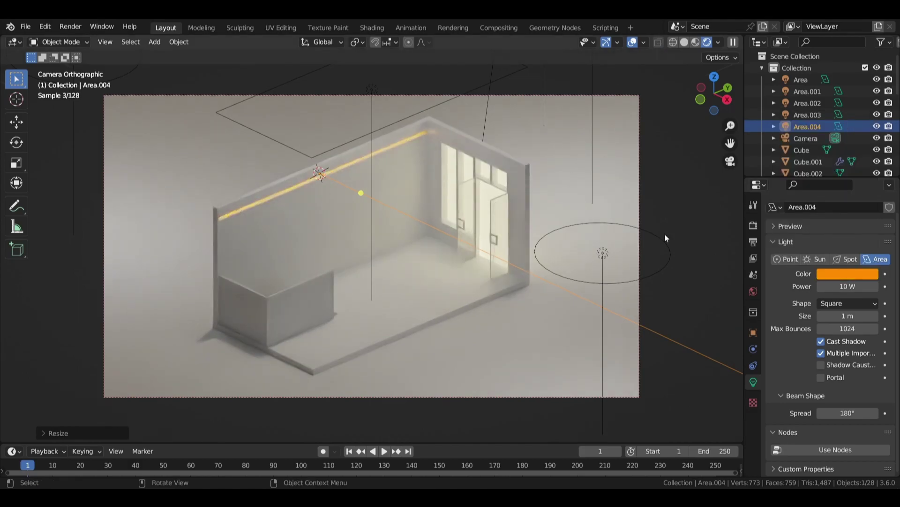
pyautogui.write('30')
pyautogui.press('Return')
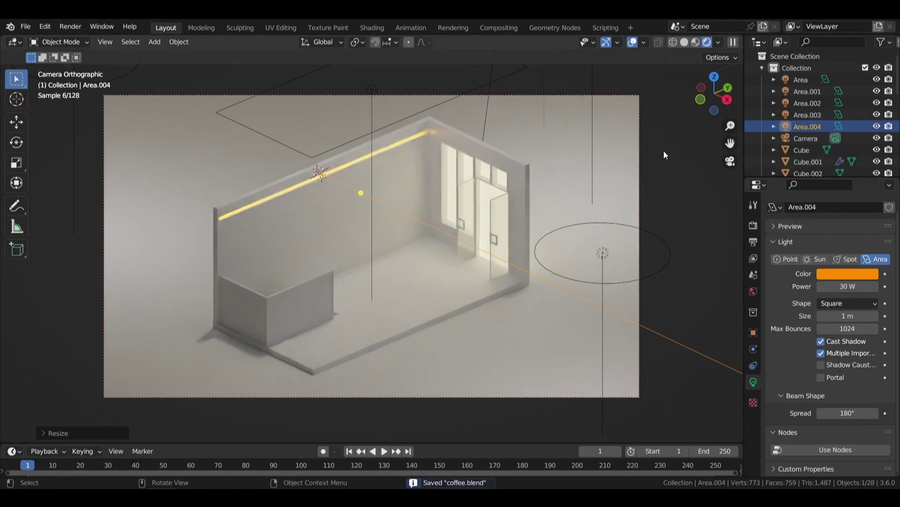
pyautogui.click(603, 230)
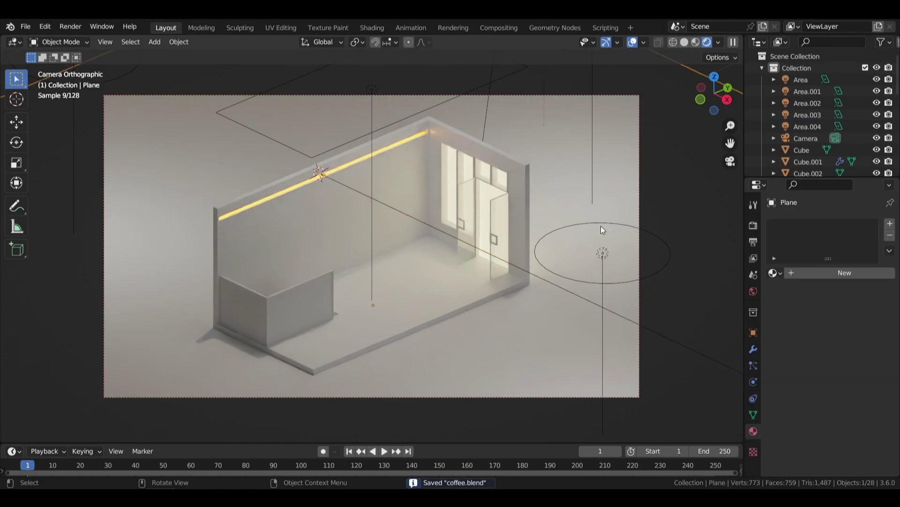
# - Give the floor a new material with a beige base colour
pyautogui.click(825, 275)
pyautogui.scroll(-4, 830, 396)
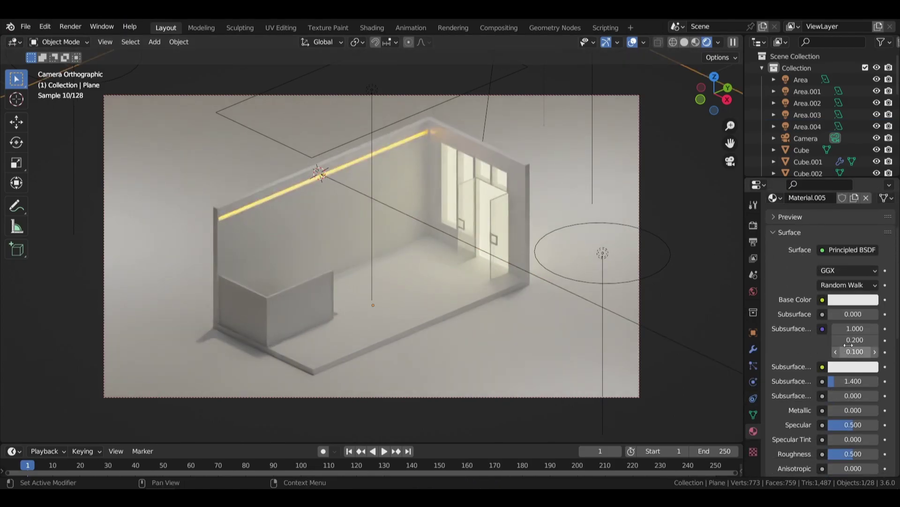
pyautogui.click(852, 299)
pyautogui.click(809, 188)
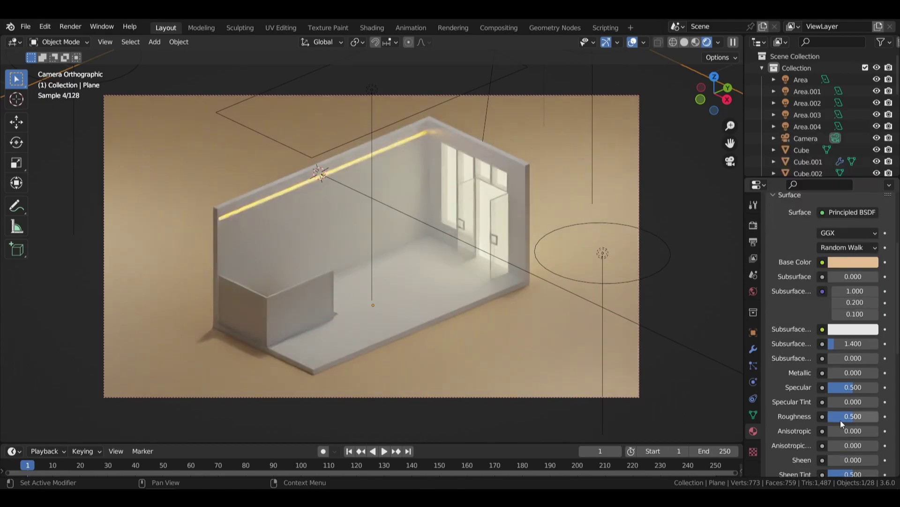
# - Raise the Area.002 disk light, enlarge it to 1.52 m, and keep its spread at 180°
pyautogui.click(608, 226)
pyautogui.moveTo(609, 226); pyautogui.dragTo(608, 140)
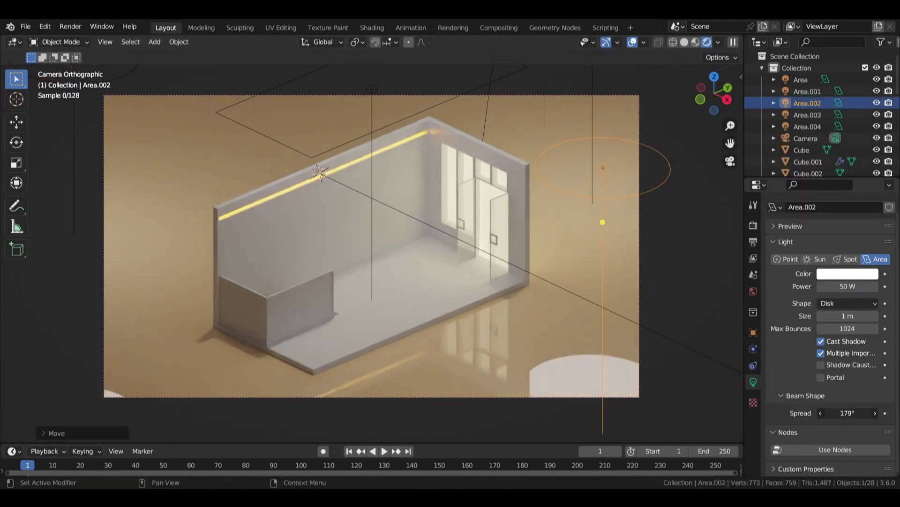
pyautogui.moveTo(848, 413)
pyautogui.mouseDown()
pyautogui.moveTo(835, 413)
pyautogui.moveTo(878, 413)
pyautogui.mouseUp()
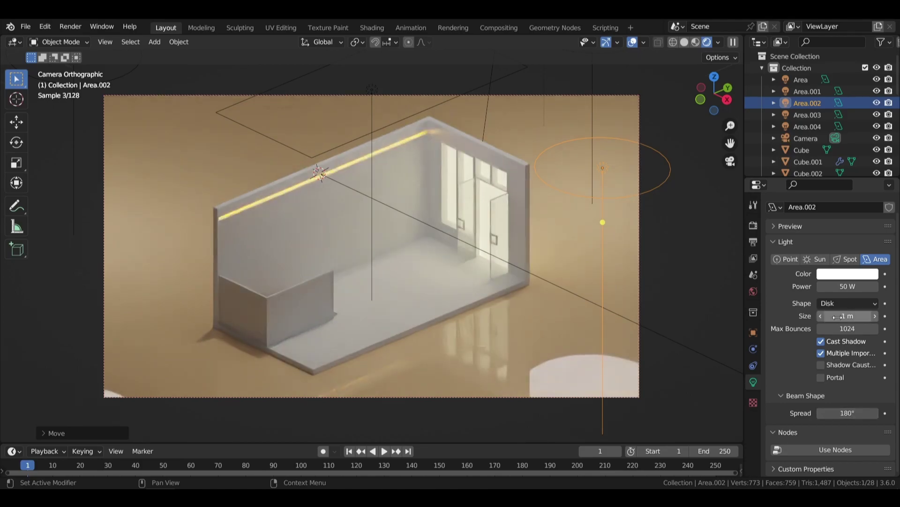
pyautogui.moveTo(839, 328)
pyautogui.mouseDown()
pyautogui.moveTo(826, 328)
pyautogui.moveTo(858, 316)
pyautogui.moveTo(847, 316)
pyautogui.mouseUp()
pyautogui.hotkey('ctrl', 'z')
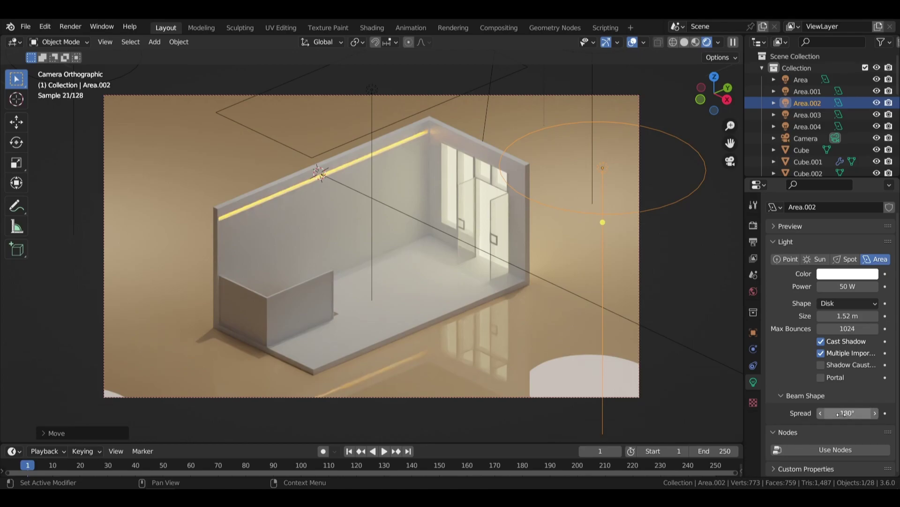
pyautogui.moveTo(848, 413)
pyautogui.mouseDown()
pyautogui.moveTo(821, 413)
pyautogui.moveTo(877, 413)
pyautogui.mouseUp()
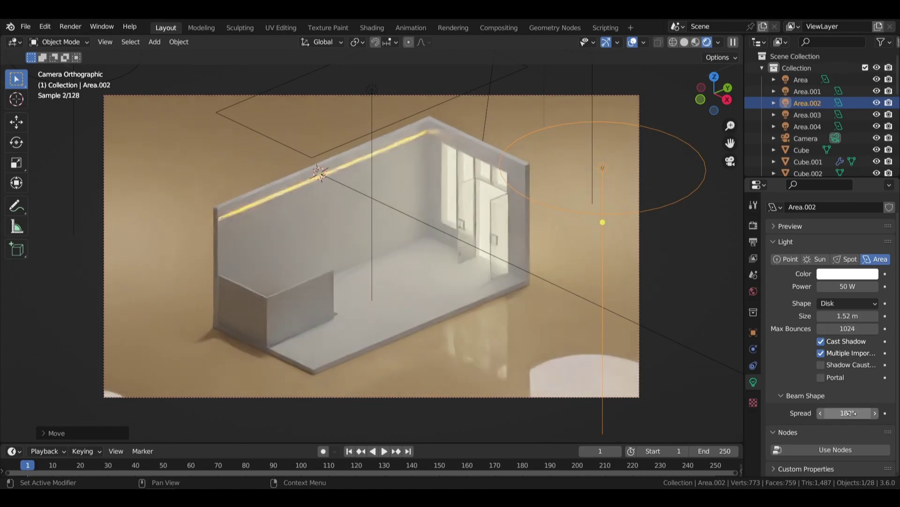
pyautogui.moveTo(822, 353)
pyautogui.mouseDown()
pyautogui.moveTo(821, 341)
pyautogui.moveTo(821, 356)
pyautogui.mouseUp()
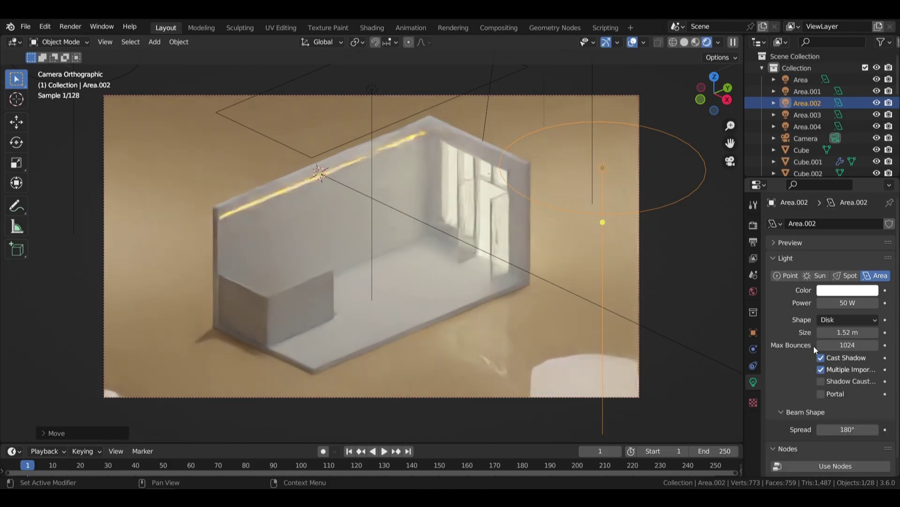
# - Move the Area.002 light to a new position and return to the camera view
pyautogui.click(125, 73)
pyautogui.click(548, 206)
pyautogui.press('g')
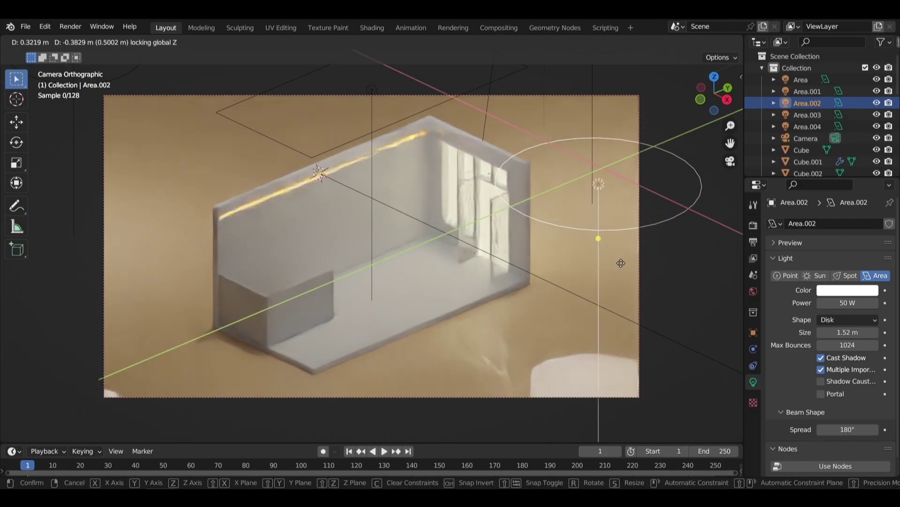
pyautogui.click(578, 258)
pyautogui.scroll(-1, 578, 258)
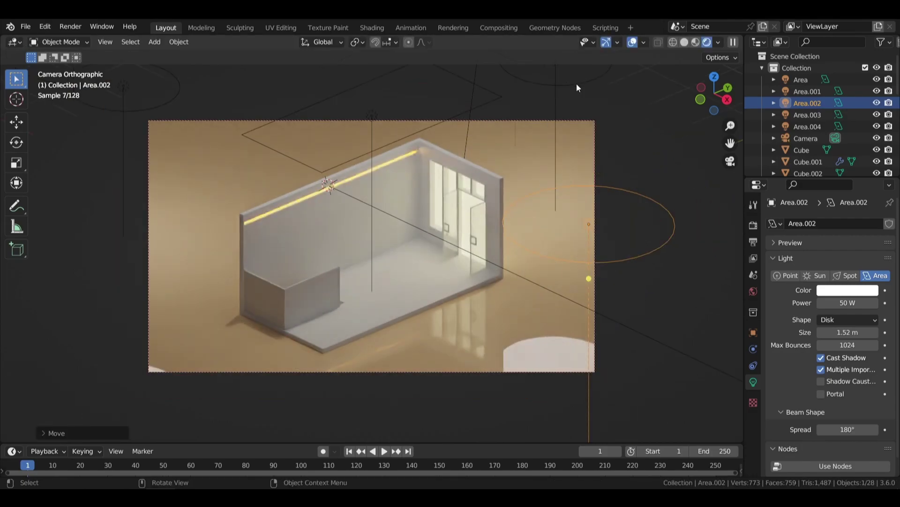
pyautogui.moveTo(576, 83)
pyautogui.mouseDown(button='middle')
pyautogui.moveTo(523, 193)
pyautogui.moveTo(527, 159)
pyautogui.mouseUp(button='middle')
pyautogui.press('KP_0')
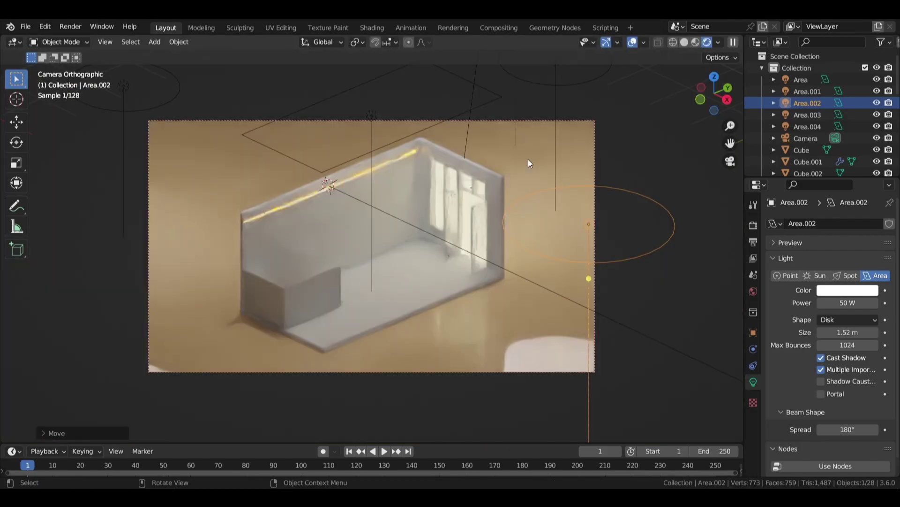
pyautogui.press('KP_0')
# - Reposition Area.001 and narrow its beam spread to 127°, with Area.003's spread at 111°
pyautogui.click(466, 219)
pyautogui.press('g')
pyautogui.click(501, 202)
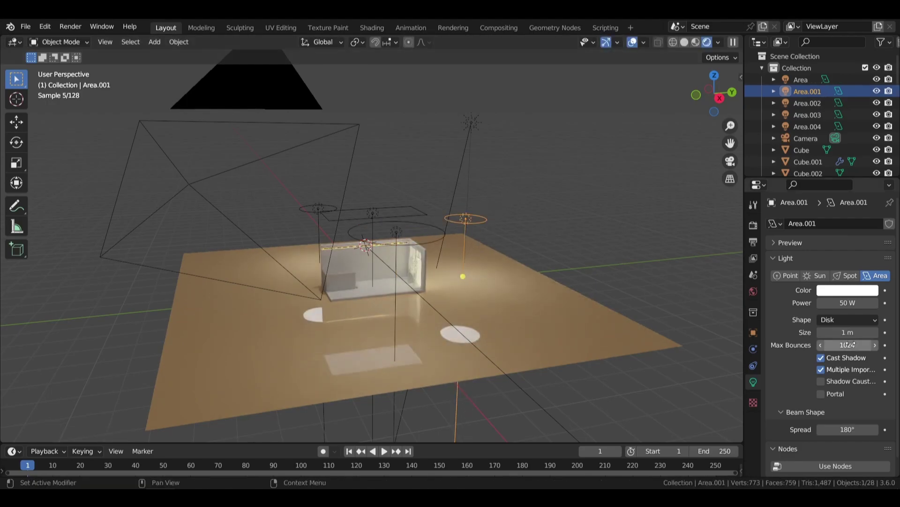
pyautogui.moveTo(848, 429); pyautogui.dragTo(837, 429)
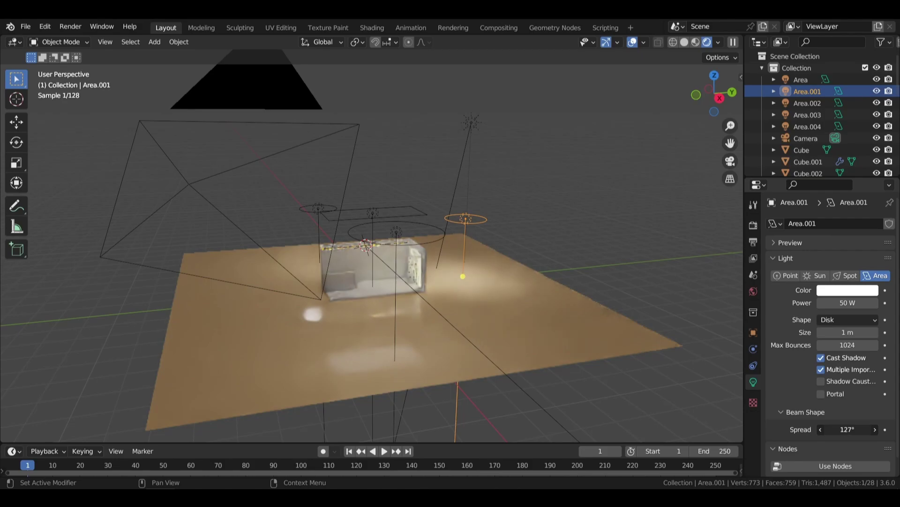
pyautogui.moveTo(415, 224); pyautogui.dragTo(329, 225, button='middle')
pyautogui.click(808, 115)
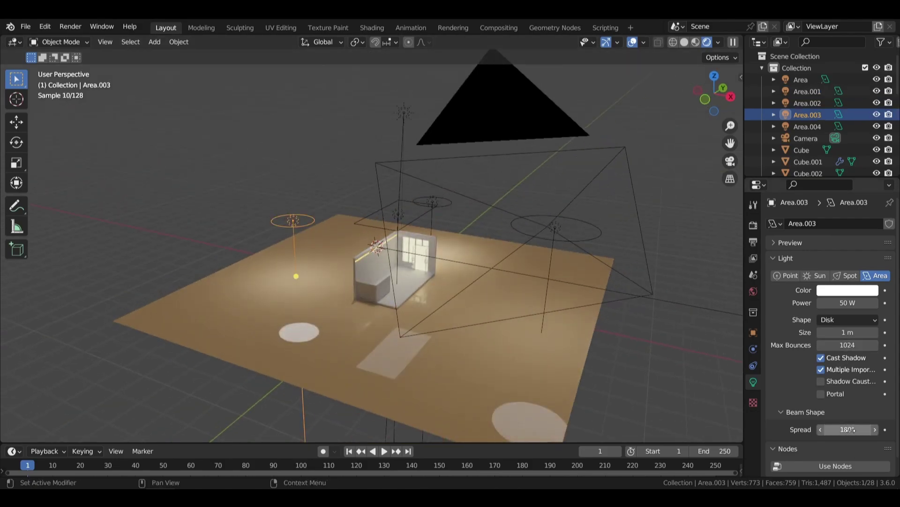
pyautogui.press('KP_0')
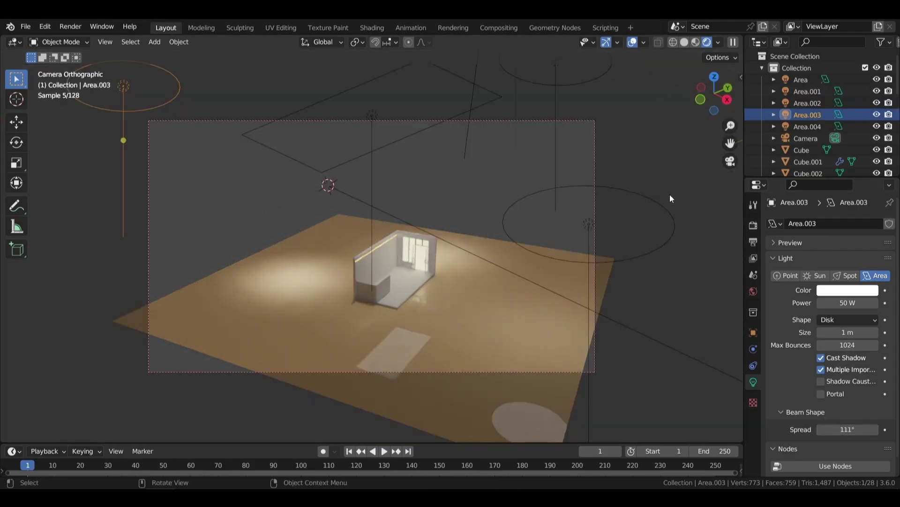
# - Enlarge the Area.001 and top-left area lights uniformly
pyautogui.click(573, 90)
pyautogui.press('s')
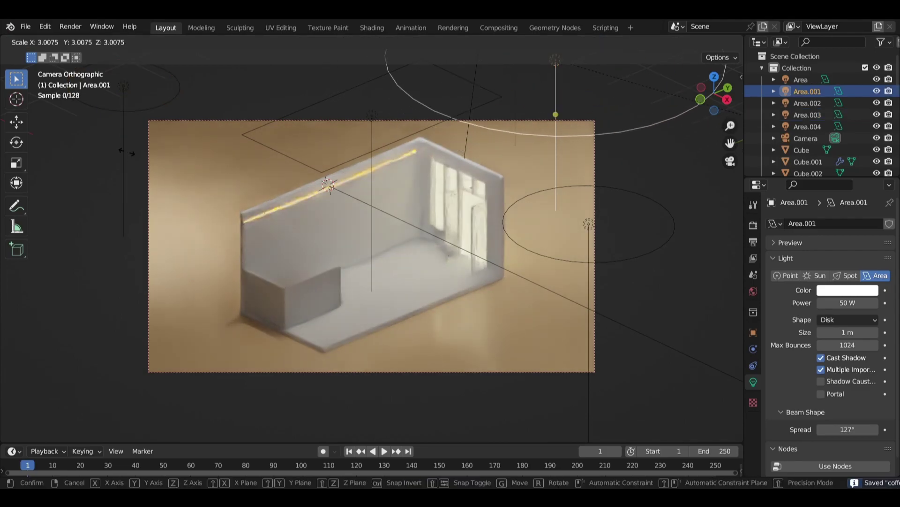
pyautogui.press('Return')
pyautogui.click(162, 101)
pyautogui.press('s')
pyautogui.press('Return')
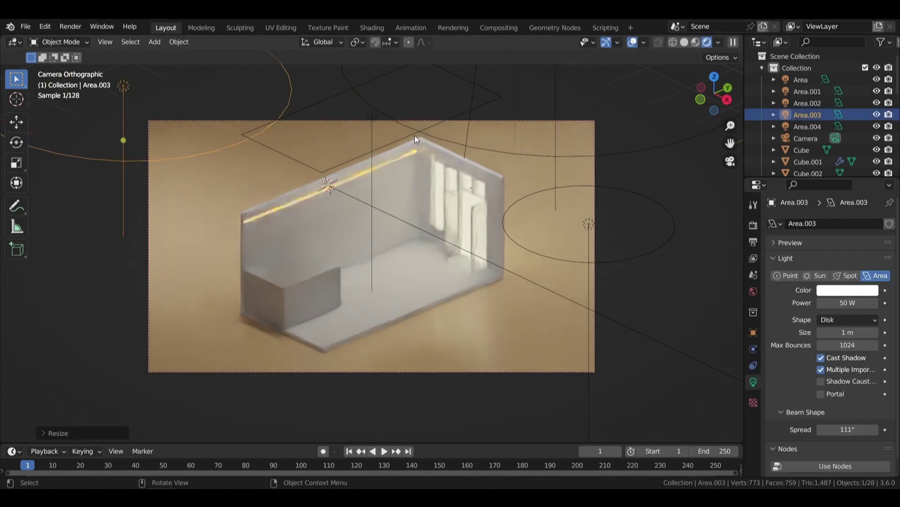
pyautogui.click(502, 294)
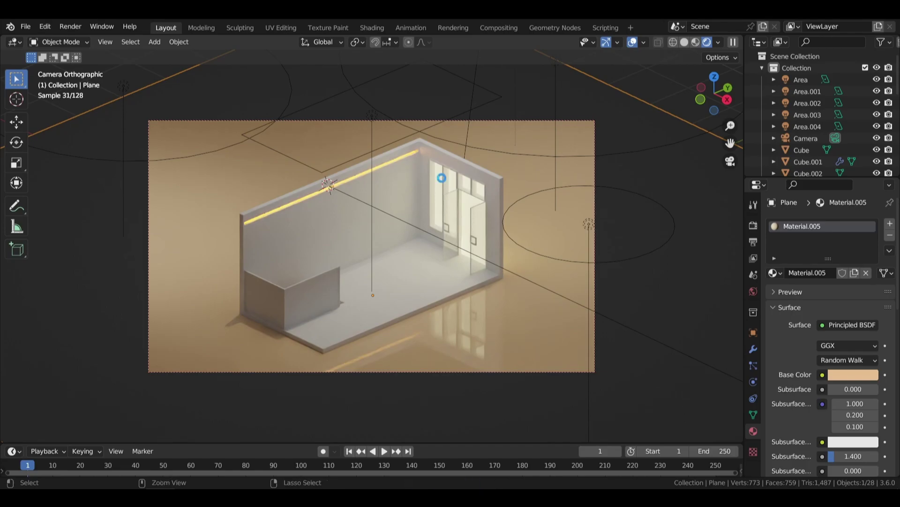
# - Save coffee.blend and darken the Area.004 strip light to a deeper orange
pyautogui.hotkey('ctrl', 's')
pyautogui.click(328, 189)
pyautogui.click(847, 290)
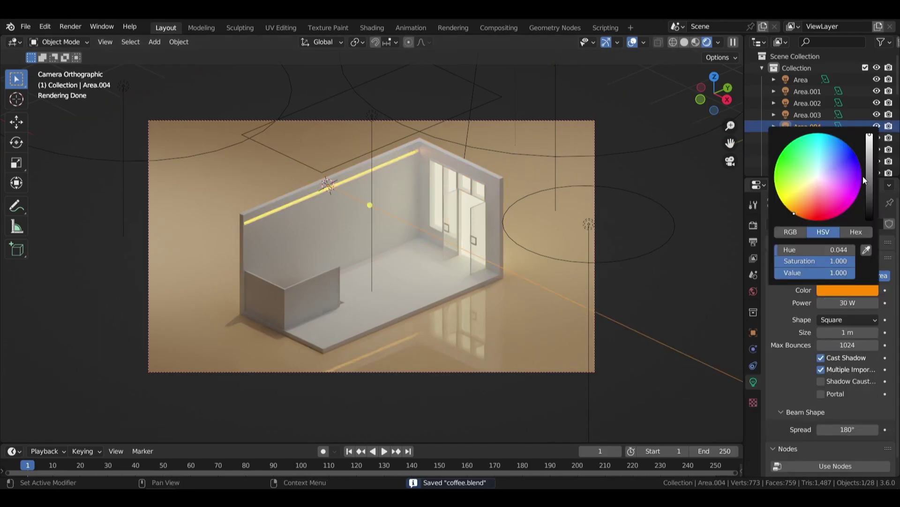
pyautogui.moveTo(870, 143); pyautogui.dragTo(870, 159)
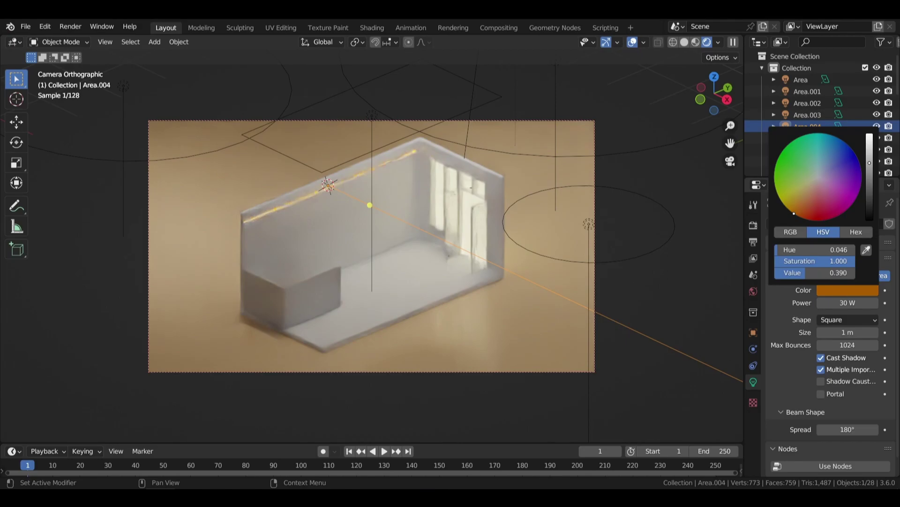
# - Link the door's Material.004 to the counter's front panel and view the stairs in Material Preview
pyautogui.click(624, 136)
pyautogui.scroll(3, 378, 207)
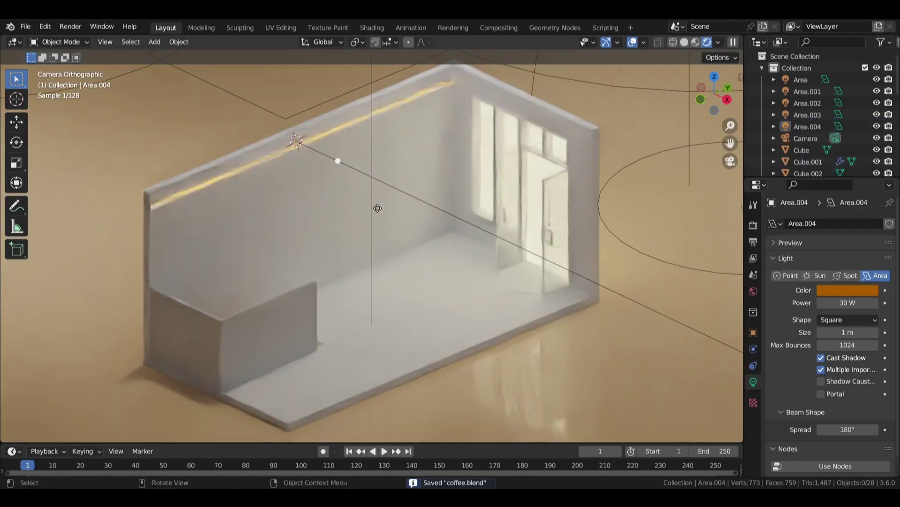
pyautogui.click(212, 338)
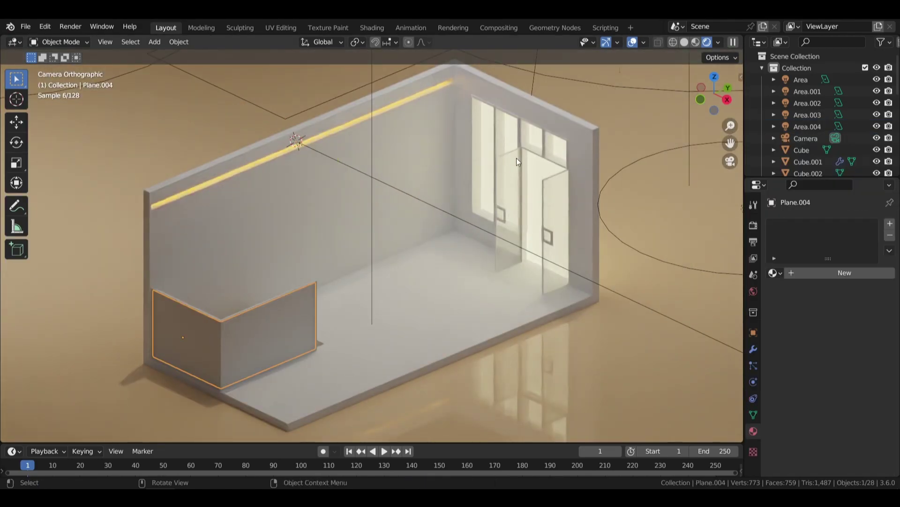
pyautogui.keyDown('shift'); pyautogui.click(555, 193); pyautogui.keyUp('shift')
pyautogui.hotkey('ctrl', 'l')
pyautogui.click(556, 193)
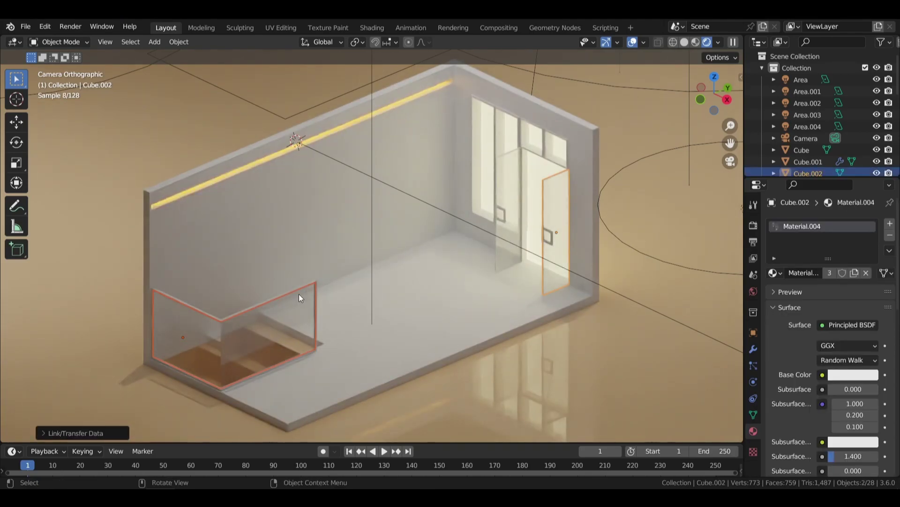
pyautogui.scroll(-3, 401, 190)
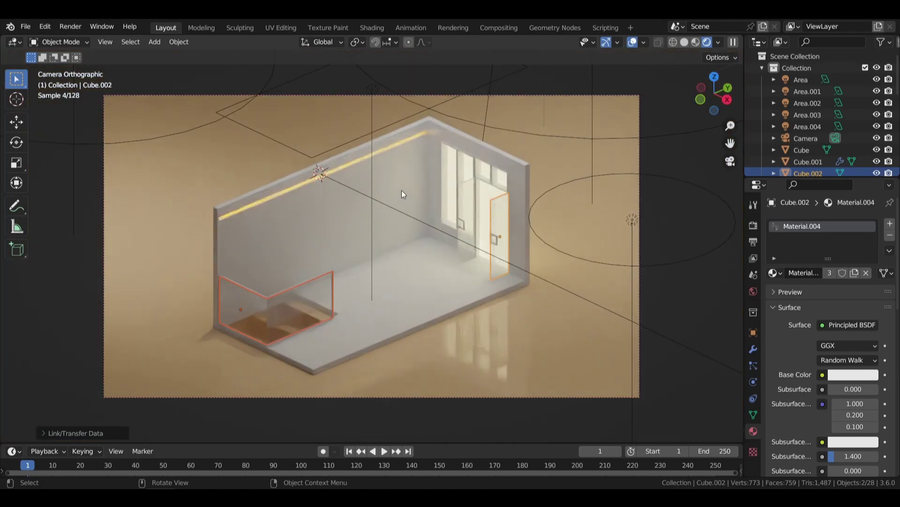
pyautogui.click(696, 42)
pyautogui.moveTo(366, 187)
pyautogui.mouseDown(button='middle')
pyautogui.moveTo(333, 196)
pyautogui.moveTo(415, 198)
pyautogui.mouseUp(button='middle')
# - In Edit Mode on the Plane, move a stairwell wall face along X
pyautogui.click(414, 195)
pyautogui.press('Tab')
pyautogui.click(364, 233)
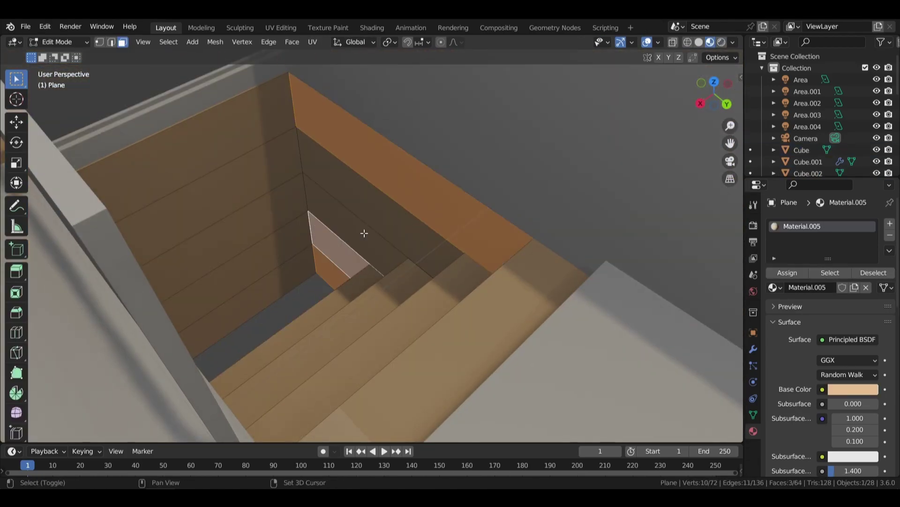
pyautogui.press('g')
pyautogui.press('x')
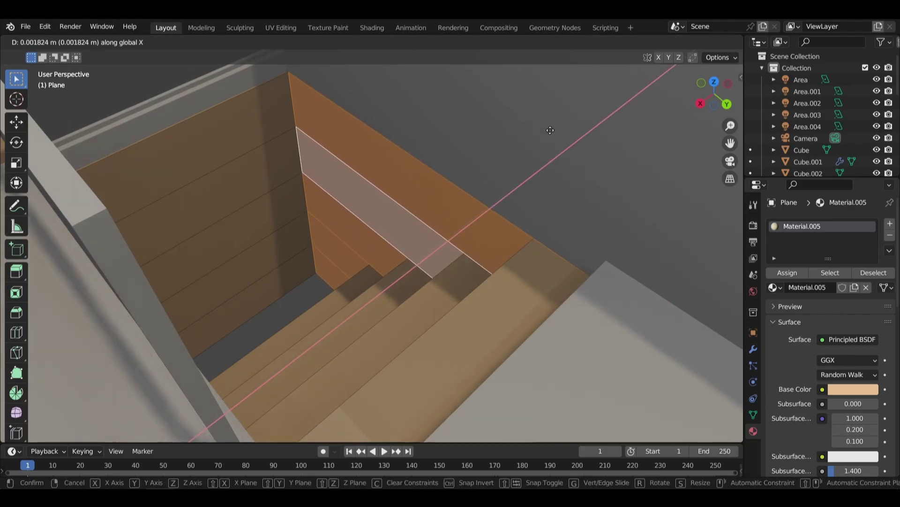
pyautogui.click(550, 130)
pyautogui.moveTo(550, 130)
pyautogui.mouseDown(button='middle')
pyautogui.moveTo(358, 169)
pyautogui.moveTo(346, 135)
pyautogui.moveTo(311, 130)
pyautogui.moveTo(353, 249)
pyautogui.mouseUp(button='middle')
# - Separate the ceiling plank, right wall strip and triangular faces into a new object
pyautogui.click(312, 130)
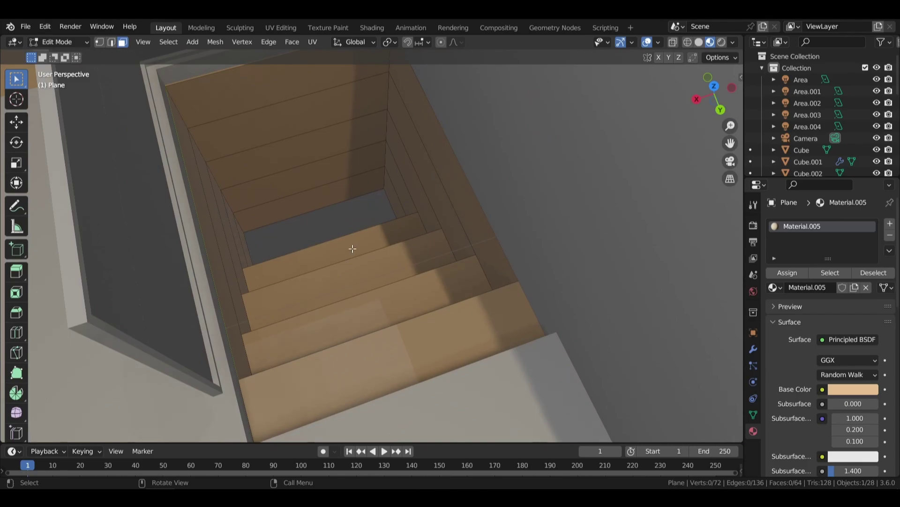
pyautogui.click(323, 196)
pyautogui.keyDown('shift'); pyautogui.click(298, 121); pyautogui.keyUp('shift')
pyautogui.keyDown('shift'); pyautogui.click(300, 89); pyautogui.keyUp('shift')
pyautogui.keyDown('shift'); pyautogui.click(417, 181); pyautogui.keyUp('shift')
pyautogui.moveTo(416, 182)
pyautogui.mouseDown(button='middle')
pyautogui.moveTo(314, 154)
pyautogui.moveTo(325, 264)
pyautogui.mouseUp(button='middle')
pyautogui.keyDown('shift'); pyautogui.click(325, 264); pyautogui.keyUp('shift')
pyautogui.keyDown('shift'); pyautogui.click(294, 228); pyautogui.keyUp('shift')
pyautogui.press('p')
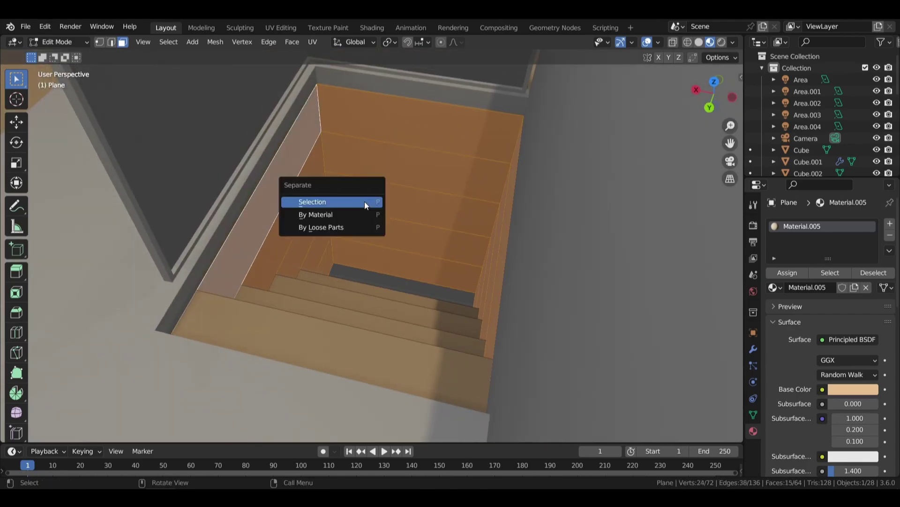
pyautogui.click(365, 201)
pyautogui.moveTo(364, 201)
pyautogui.mouseDown(button='middle')
pyautogui.moveTo(477, 236)
pyautogui.moveTo(440, 245)
pyautogui.mouseUp(button='middle')
# - Separate the step faces into another new object, Plane.007
pyautogui.press('Tab')
pyautogui.press('Tab')
pyautogui.moveTo(356, 315); pyautogui.dragTo(442, 396, button='middle')
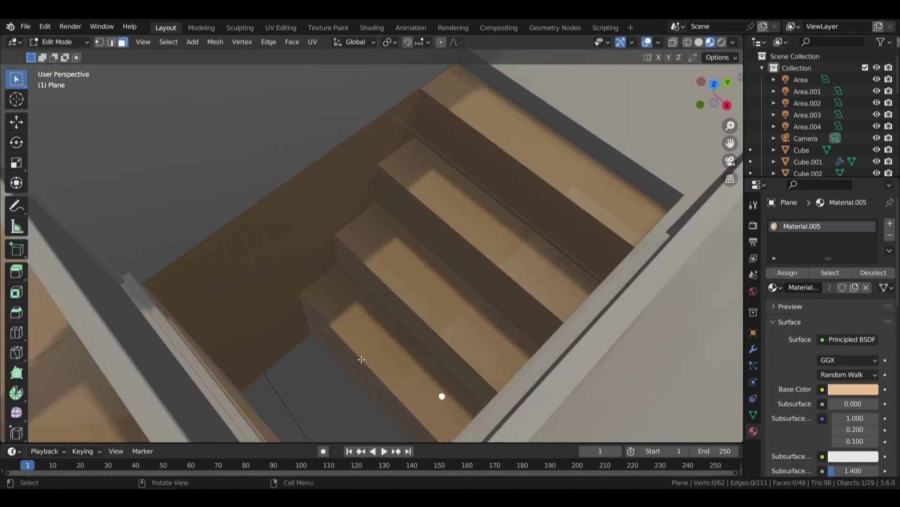
pyautogui.click(441, 395)
pyautogui.keyDown('shift'); pyautogui.click(502, 206); pyautogui.keyUp('shift')
pyautogui.keyDown('shift'); pyautogui.click(505, 182); pyautogui.keyUp('shift')
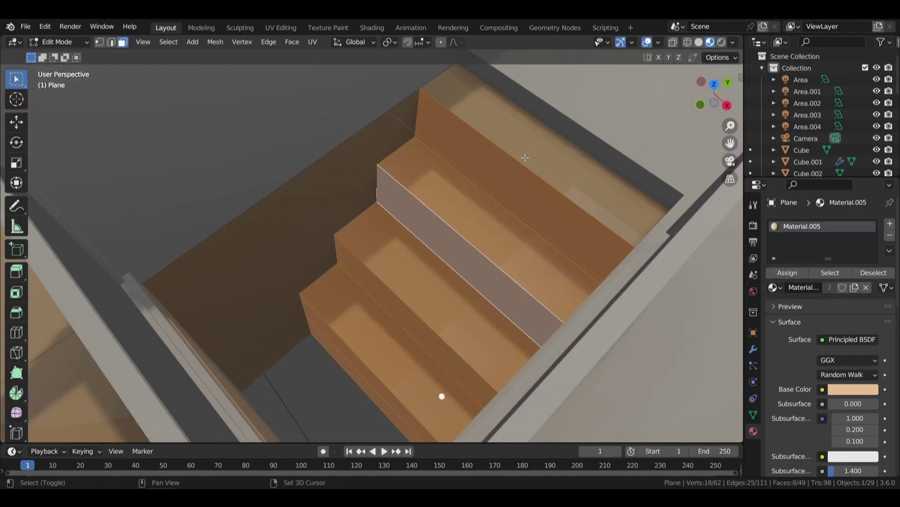
pyautogui.scroll(-4, 469, 207)
pyautogui.scroll(-5, 456, 218)
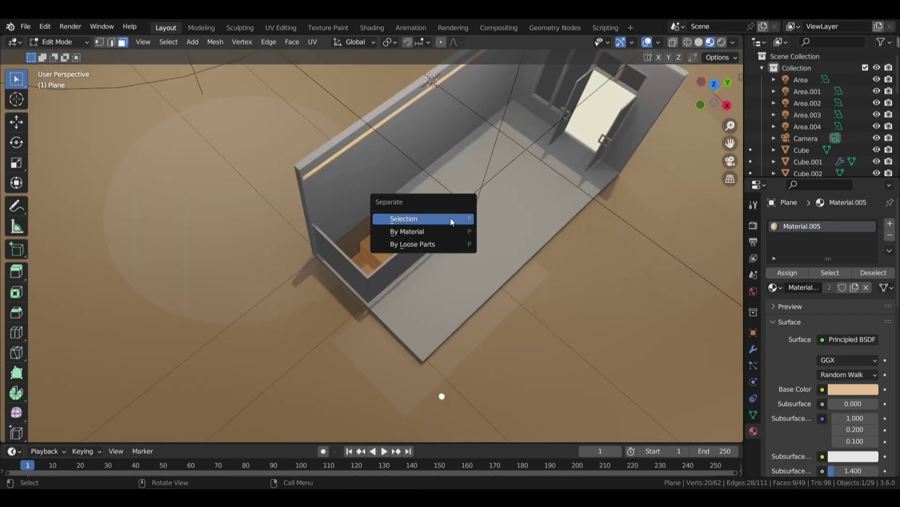
pyautogui.click(451, 220)
# - Save coffee.blend and orbit out to a top-down view of the whole room
pyautogui.scroll(-5, 341, 157)
pyautogui.hotkey('ctrl', 's')
pyautogui.moveTo(396, 170)
pyautogui.mouseDown(button='middle')
pyautogui.moveTo(511, 141)
pyautogui.moveTo(524, 125)
pyautogui.mouseUp(button='middle')
pyautogui.scroll(6, 524, 125)
pyautogui.moveTo(629, 77)
pyautogui.mouseDown(button='middle')
pyautogui.moveTo(297, 212)
pyautogui.moveTo(443, 187)
pyautogui.mouseUp(button='middle')
pyautogui.scroll(5, 281, 188)
pyautogui.scroll(-3, 273, 171)
# - Link the Plane's Material.005 to the counter pieces and save the file
pyautogui.scroll(5, 412, 244)
pyautogui.keyDown('shift'); pyautogui.click(383, 309); pyautogui.keyUp('shift')
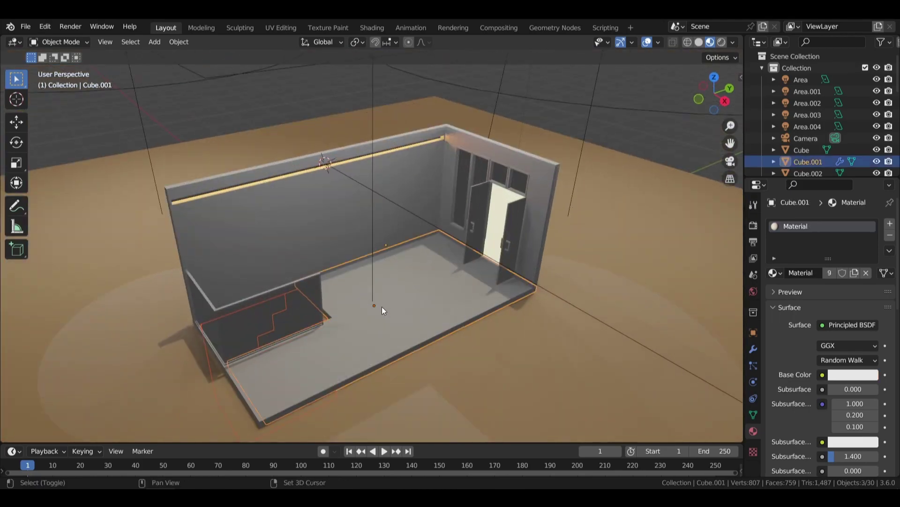
pyautogui.hotkey('ctrl', 'l')
pyautogui.click(382, 306)
pyautogui.moveTo(382, 305); pyautogui.dragTo(260, 251, button='middle')
pyautogui.click(592, 285)
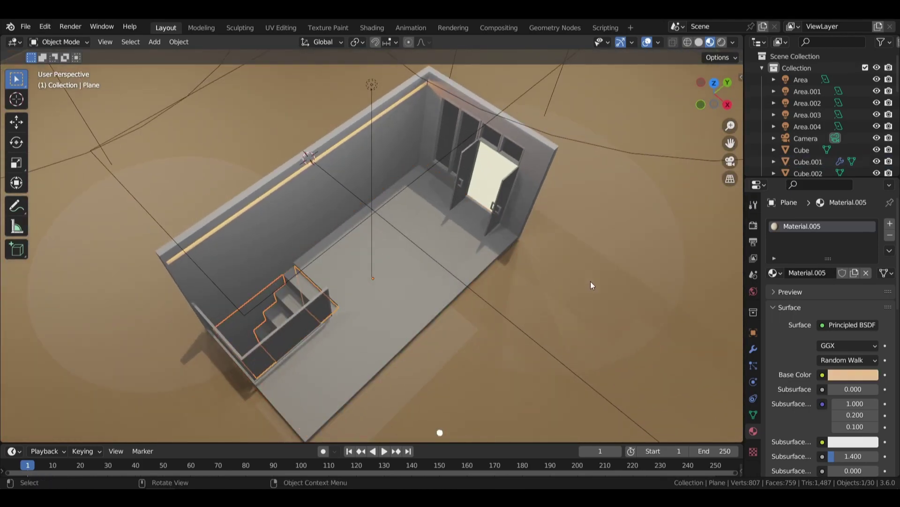
pyautogui.hotkey('ctrl', 's')
# - Preview the room through the camera in Rendered view, then return to Material Preview
pyautogui.moveTo(592, 285)
pyautogui.mouseDown(button='middle')
pyautogui.moveTo(391, 235)
pyautogui.moveTo(596, 127)
pyautogui.moveTo(487, 165)
pyautogui.moveTo(493, 182)
pyautogui.moveTo(491, 175)
pyautogui.mouseUp(button='middle')
pyautogui.press('KP_0')
pyautogui.click(722, 43)
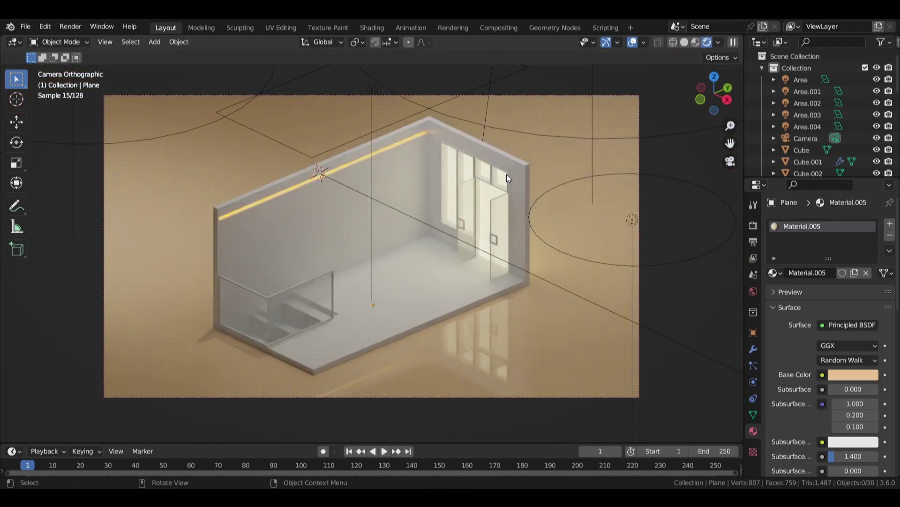
pyautogui.click(695, 43)
pyautogui.click(733, 42)
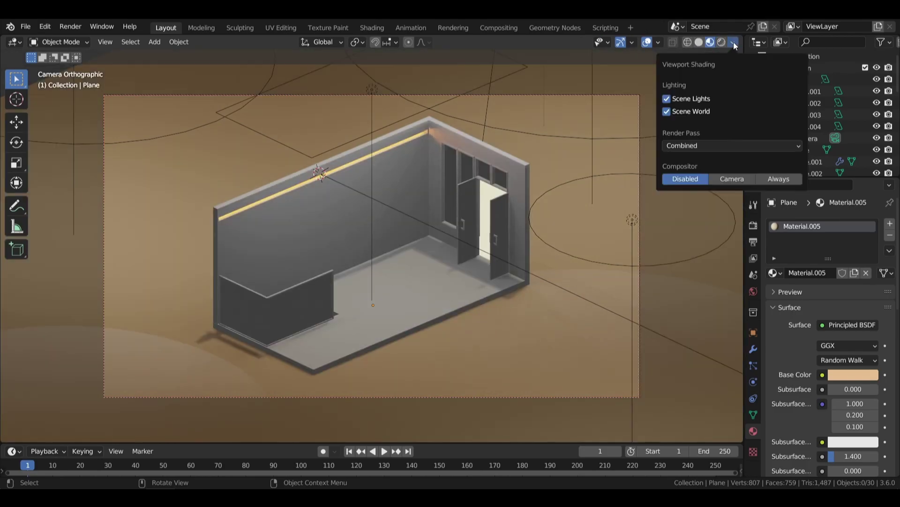
pyautogui.click(703, 145)
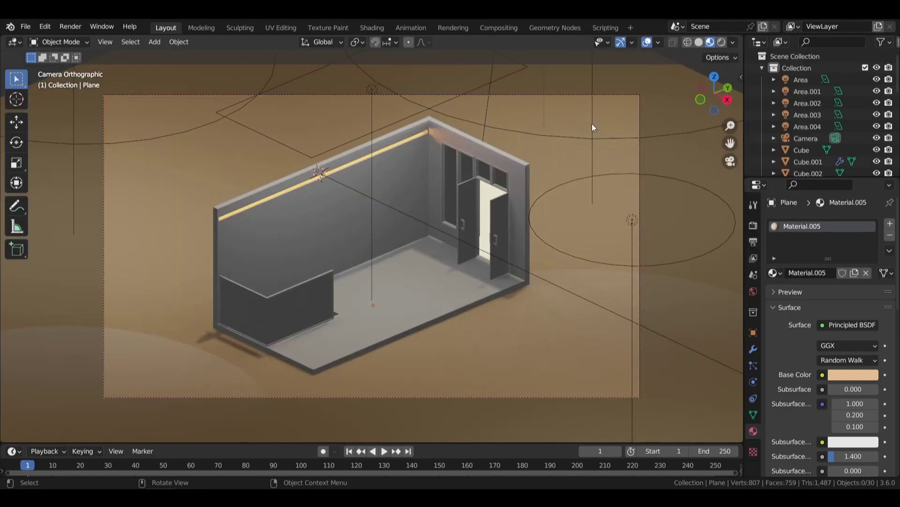
# - Select all 30 objects in the room and bring up the Apply transforms menu
pyautogui.moveTo(592, 123); pyautogui.dragTo(336, 213, button='middle')
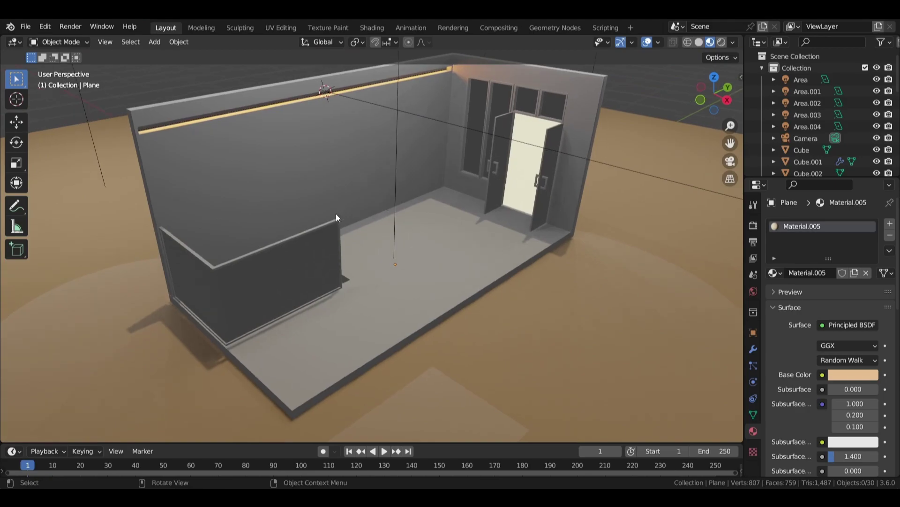
pyautogui.click(415, 235)
pyautogui.press('a')
pyautogui.hotkey('ctrl', 'a')
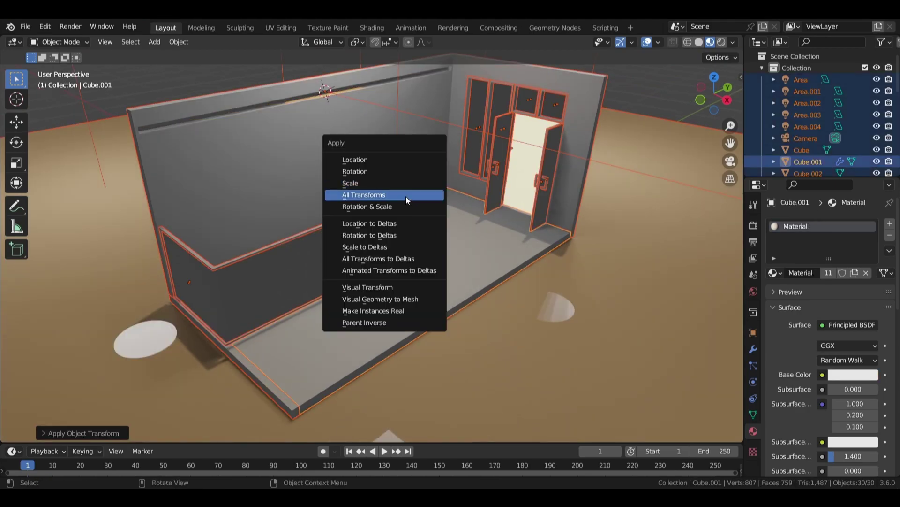
# - Apply All Transforms to every object, start resizing Area.003, and save coffee.blend
pyautogui.click(406, 195)
pyautogui.scroll(-5, 305, 140)
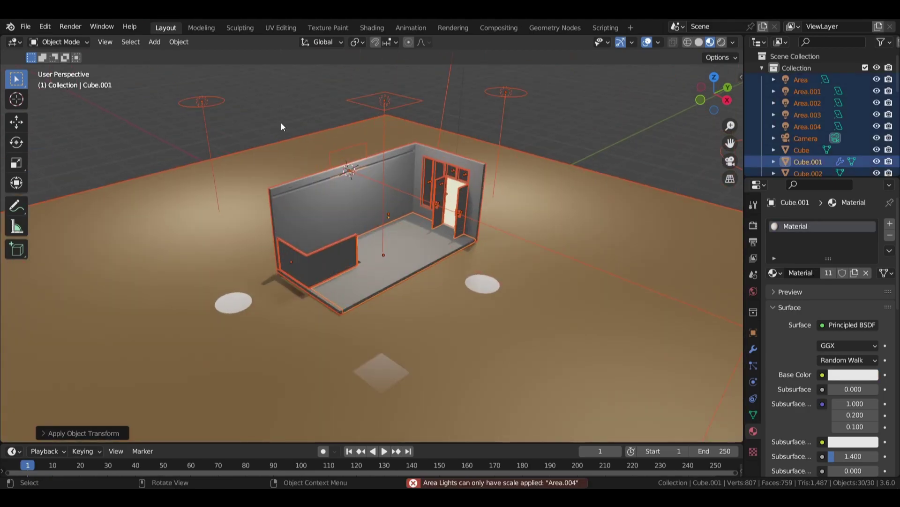
pyautogui.click(279, 98)
pyautogui.click(201, 101)
pyautogui.press('s')
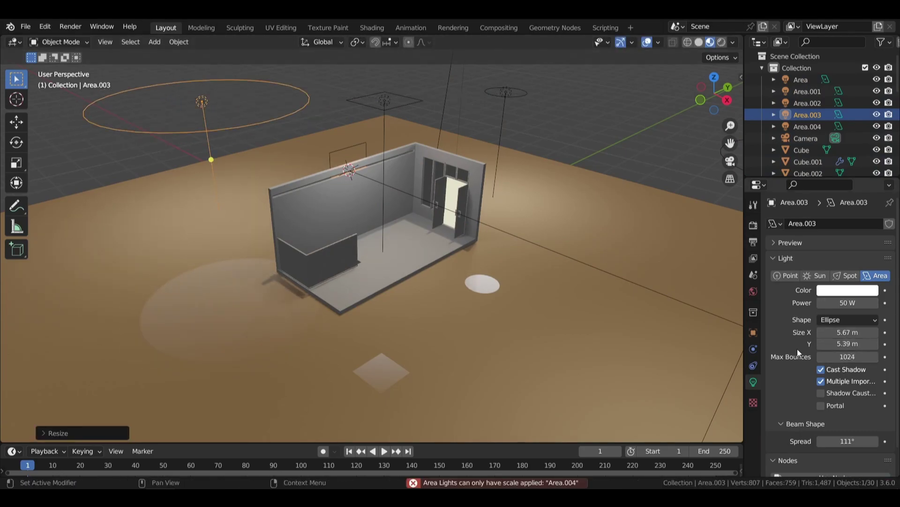
pyautogui.scroll(-1, 799, 353)
pyautogui.moveTo(848, 423); pyautogui.dragTo(837, 422)
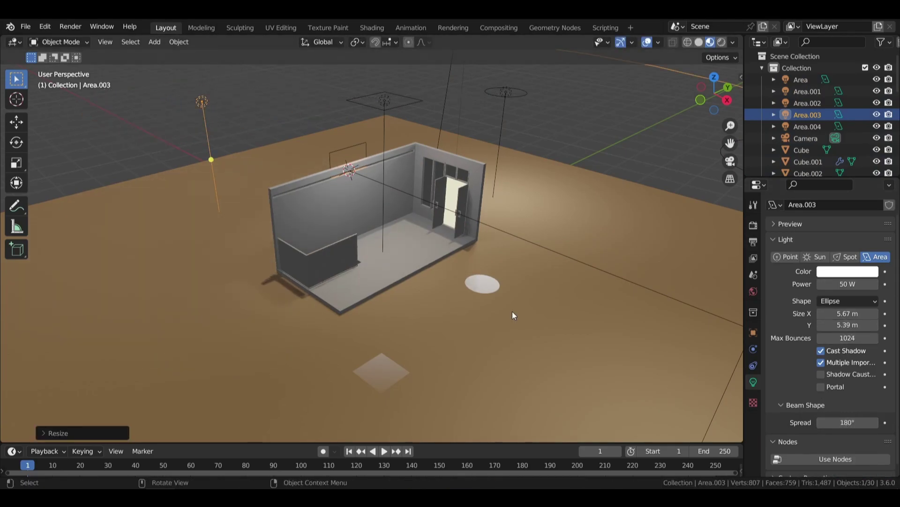
pyautogui.scroll(-3, 514, 315)
pyautogui.scroll(-2, 543, 119)
pyautogui.click(542, 119)
pyautogui.hotkey('ctrl', 's')
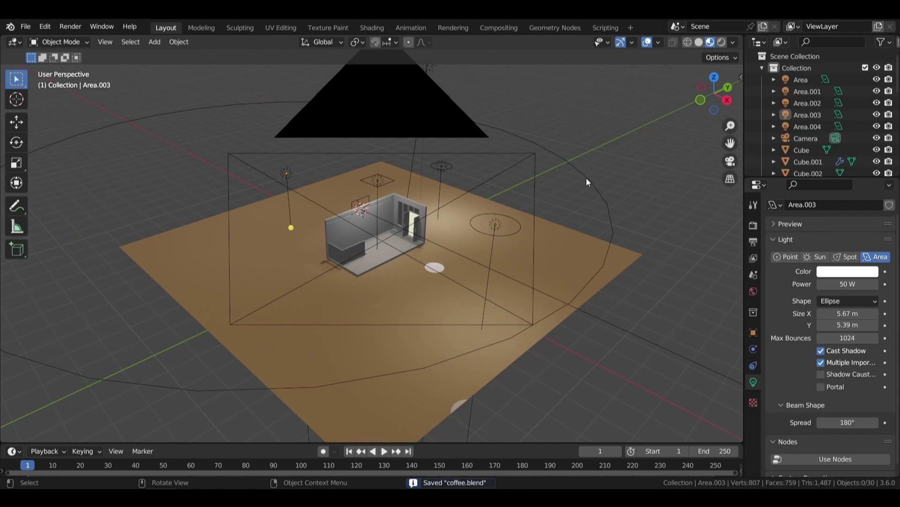
# - Shrink Area.003 to about 5.67 × 5.39 m and narrow its spread to 129°
pyautogui.click(586, 182)
pyautogui.press('s')
pyautogui.press('Return')
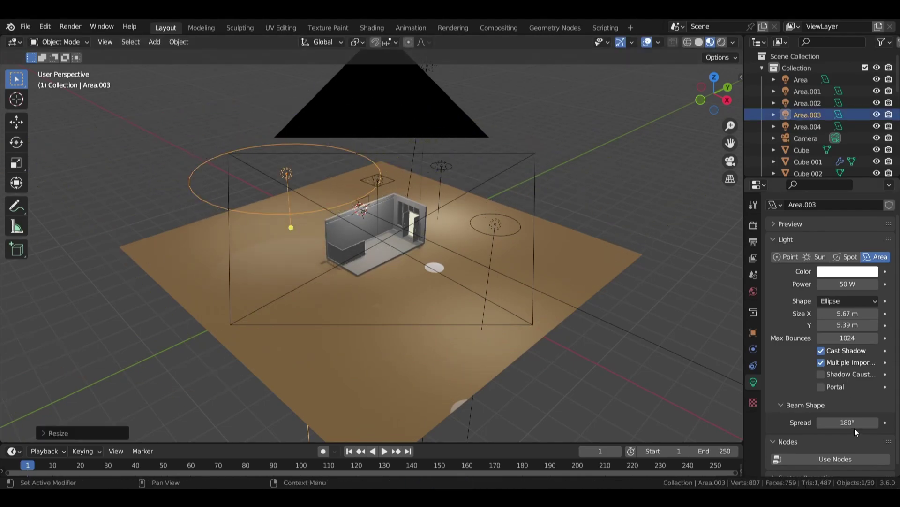
pyautogui.click(722, 41)
pyautogui.press('KP_0')
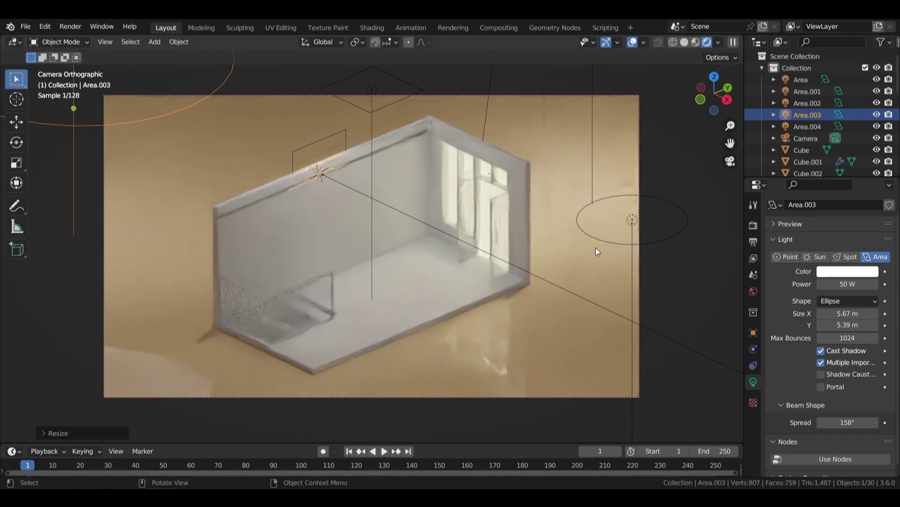
pyautogui.moveTo(848, 422); pyautogui.dragTo(826, 422)
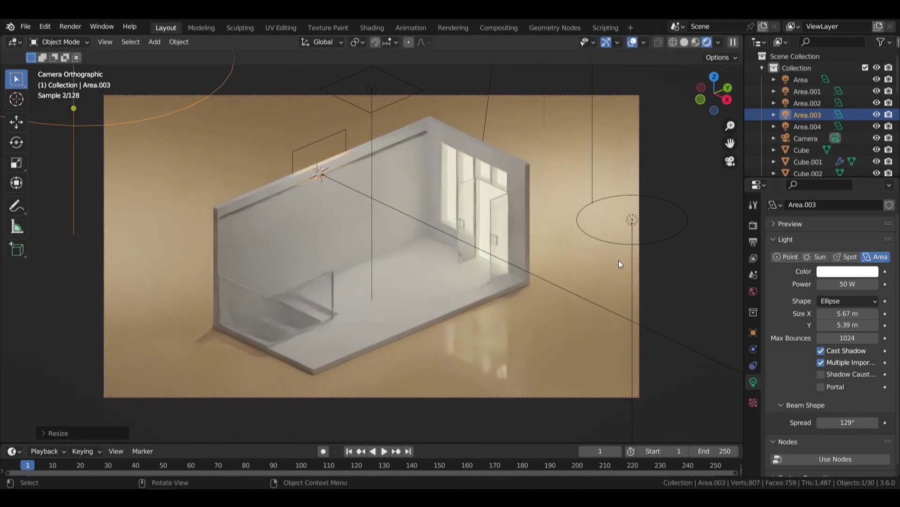
pyautogui.click(345, 135)
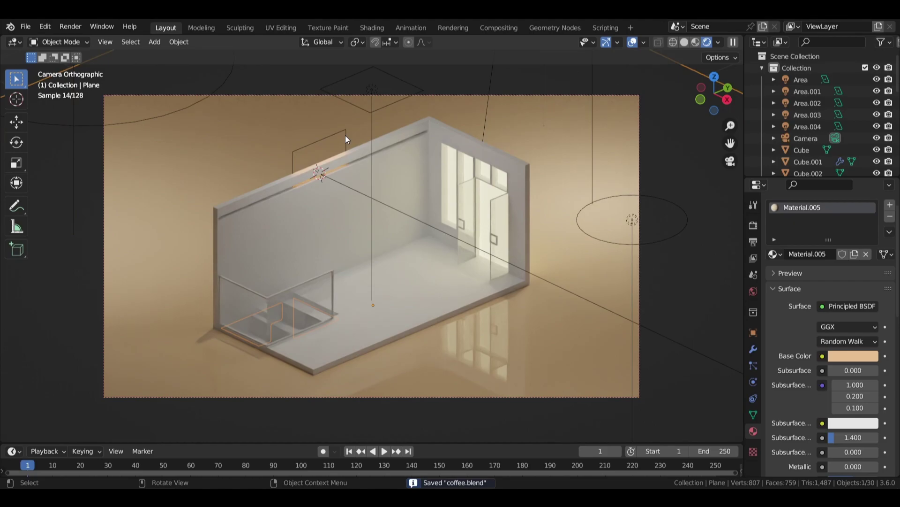
pyautogui.click(322, 173)
# - In right orthographic view, scale Area.004 into a thin strip along the top of the back wall
pyautogui.press('KP_1')
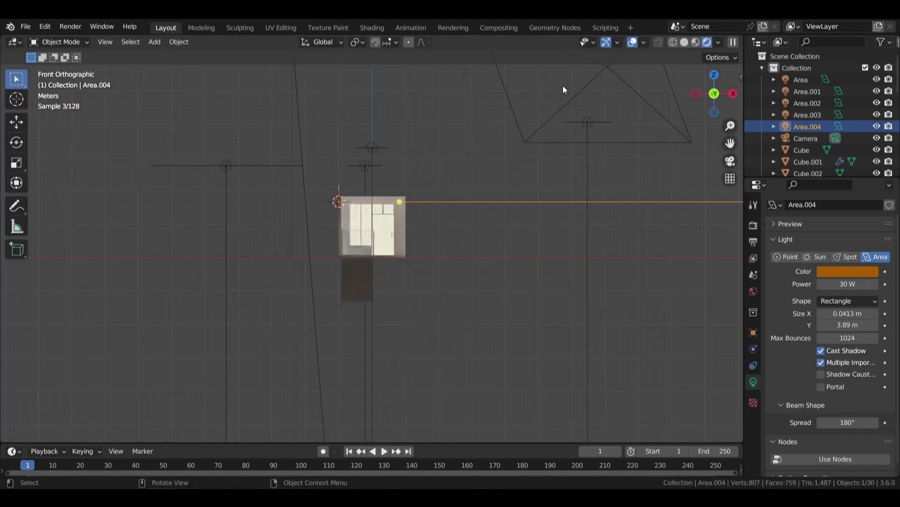
pyautogui.press('KP_3')
pyautogui.scroll(4, 550, 92)
pyautogui.click(699, 41)
pyautogui.scroll(2, 492, 202)
pyautogui.press('s')
pyautogui.press('z')
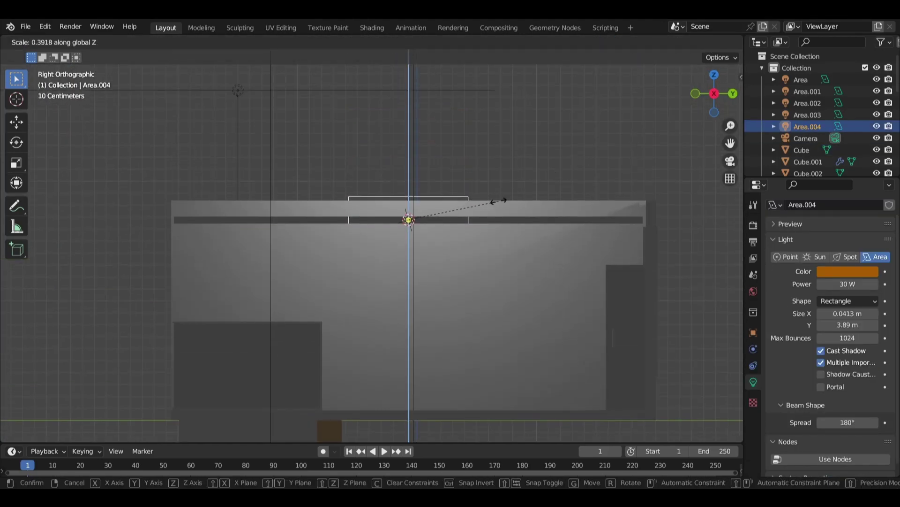
pyautogui.click(539, 253)
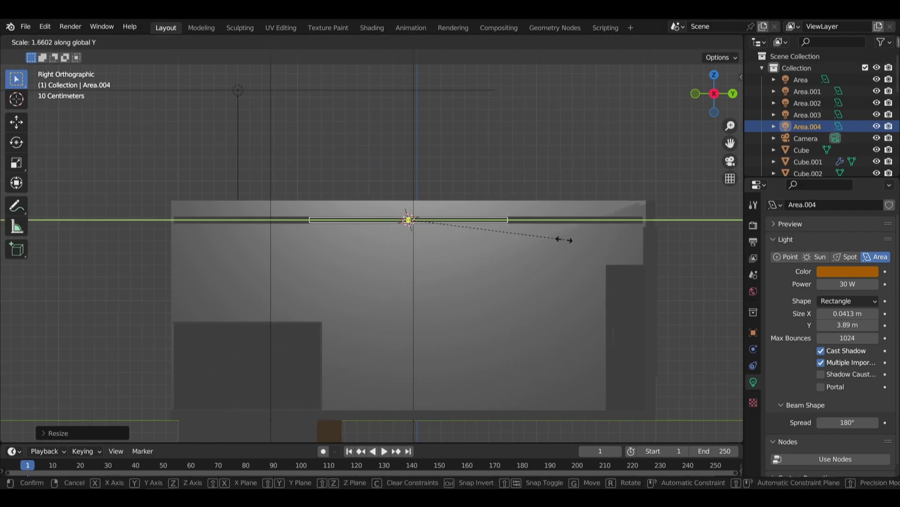
pyautogui.click(35, 245)
# - Check the strip in the rendered camera view and enable the BlenderKit add-on in Preferences
pyautogui.press('KP_0')
pyautogui.click(707, 42)
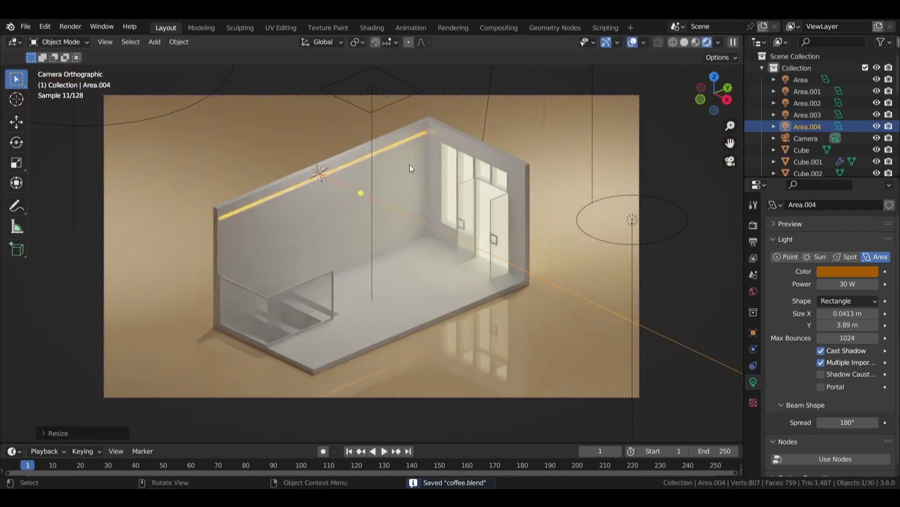
pyautogui.click(49, 27)
pyautogui.click(52, 193)
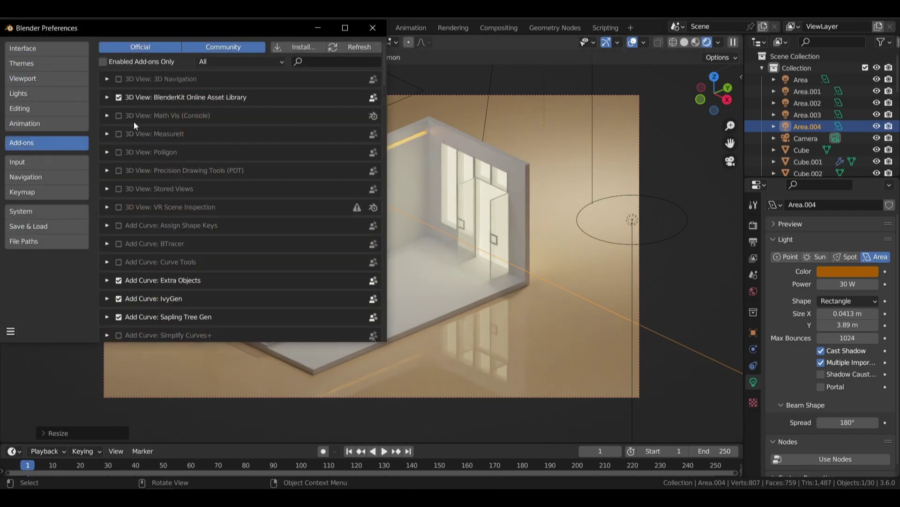
pyautogui.click(373, 29)
# - Frame the strip light in material preview shading and save coffee.blend
pyautogui.press('KP_3')
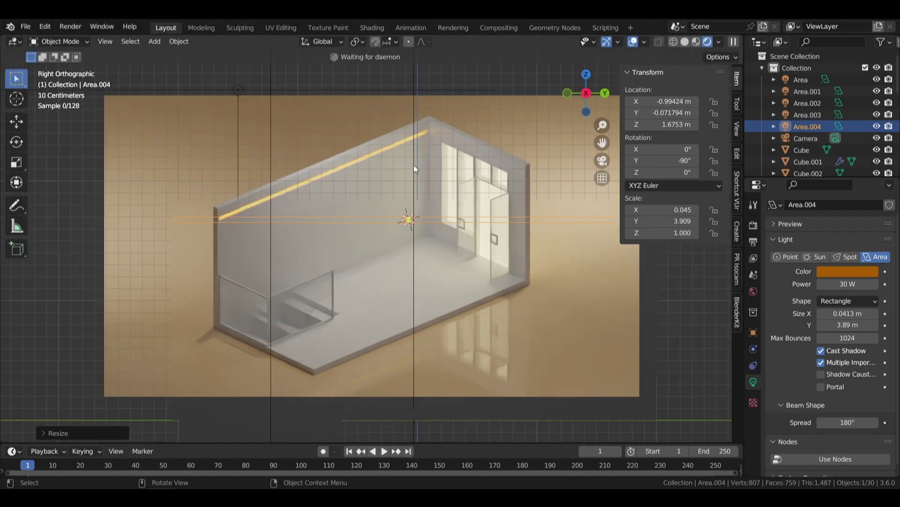
pyautogui.press('KP_Decimal')
pyautogui.click(711, 42)
pyautogui.hotkey('ctrl', 's')
# - Select the room's floor object and all of its geometry
pyautogui.click(482, 172)
pyautogui.moveTo(482, 172)
pyautogui.mouseDown(button='middle')
pyautogui.moveTo(544, 210)
pyautogui.moveTo(392, 413)
pyautogui.mouseUp(button='middle')
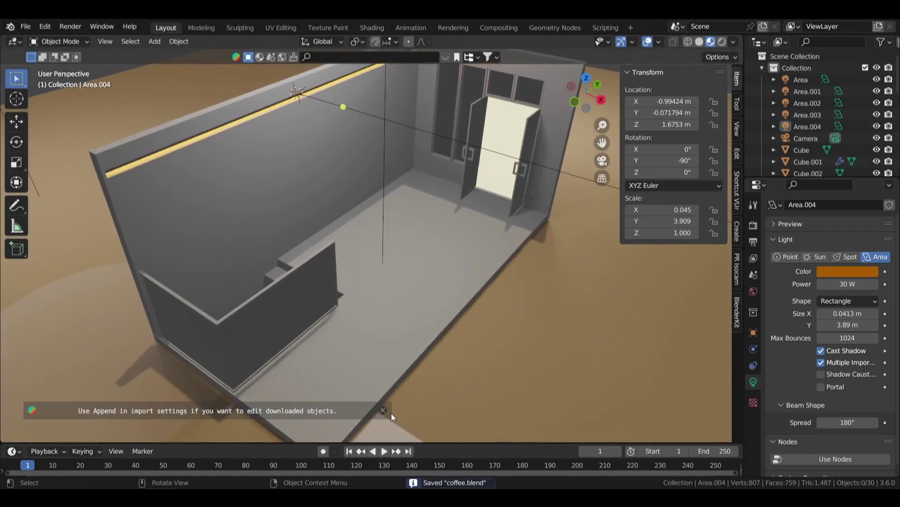
pyautogui.click(480, 255)
pyautogui.press('Tab')
pyautogui.press('a')
pyautogui.press('Tab')
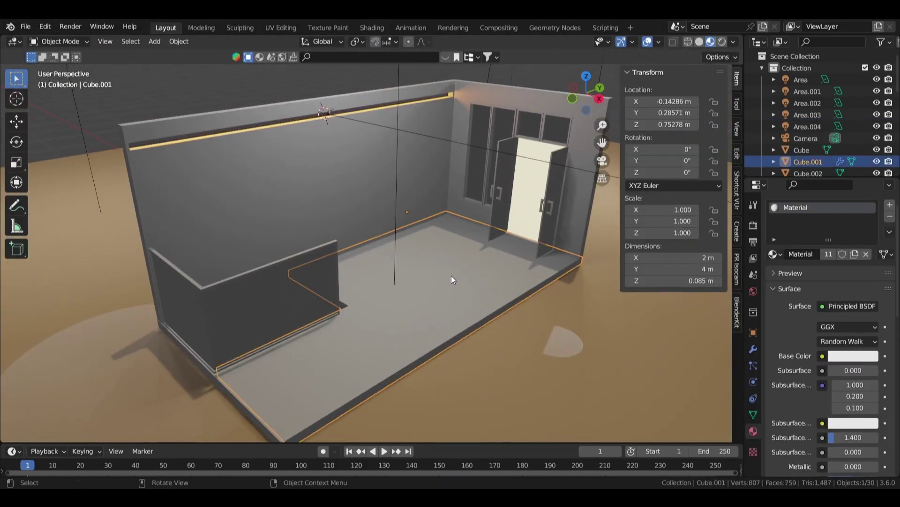
# - Apply the floor's Solidify modifier and inspect its mesh in local view
pyautogui.click(753, 349)
pyautogui.hotkey('ctrl', 'a')
pyautogui.press('Tab')
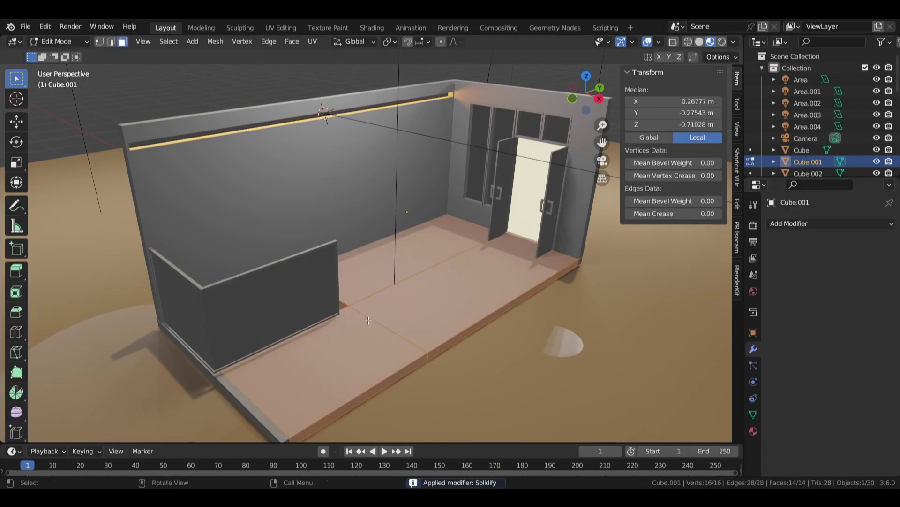
pyautogui.press('KP_Divide')
pyautogui.moveTo(437, 254); pyautogui.dragTo(345, 216, button='middle')
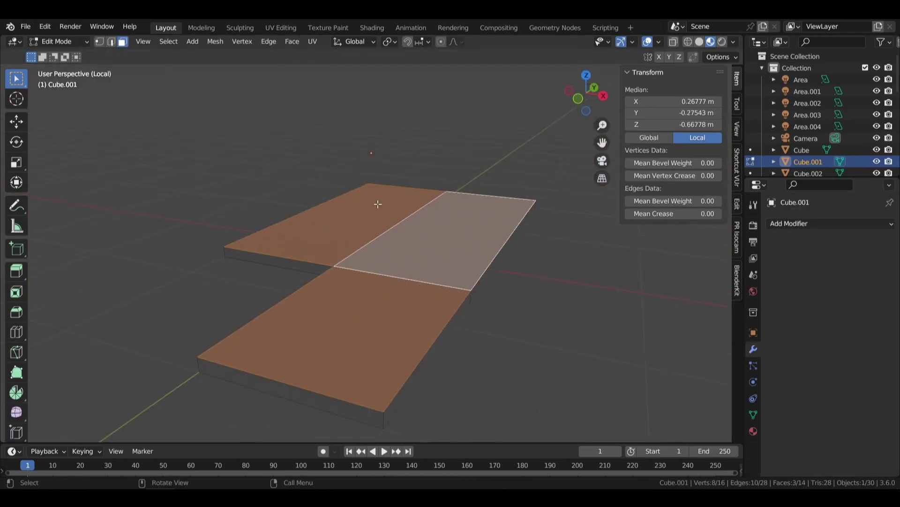
pyautogui.press('KP_Divide')
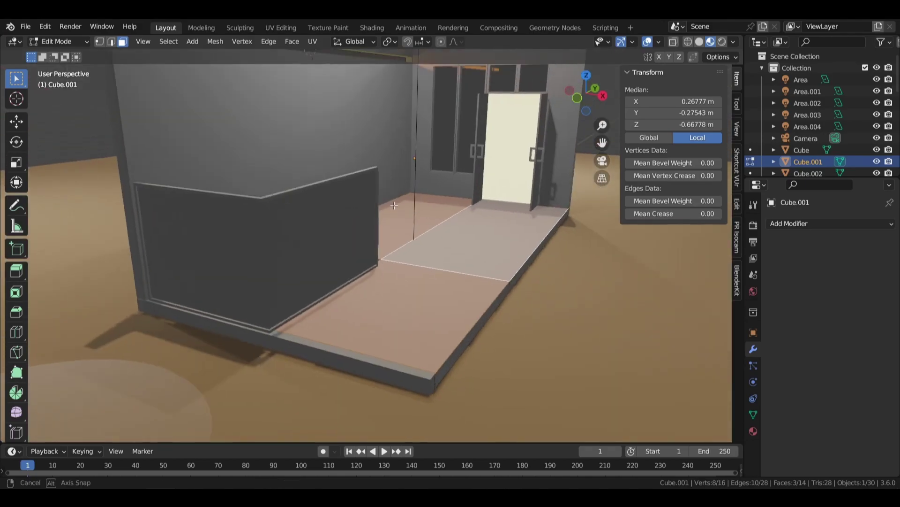
pyautogui.press('Tab')
# - Apply the baseboard's Solidify modifier, then reselect the floor object
pyautogui.click(340, 365)
pyautogui.hotkey('ctrl', 'a')
pyautogui.click(431, 320)
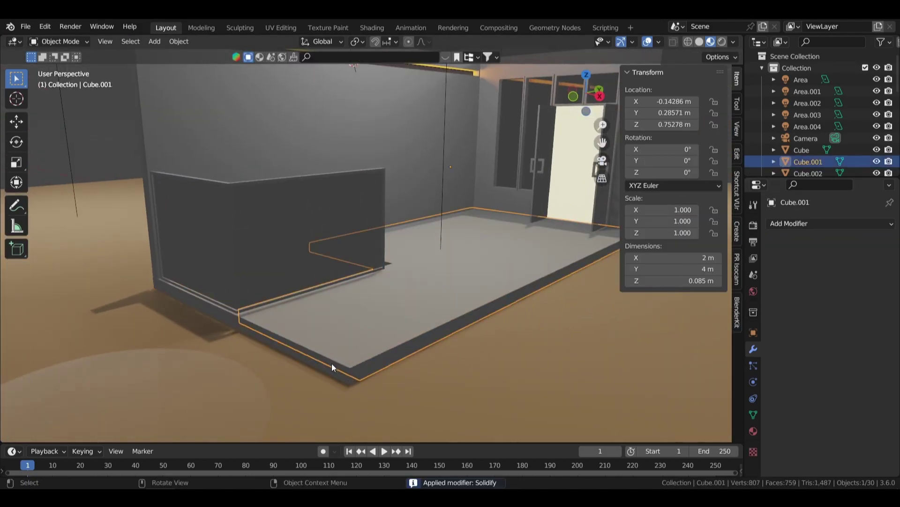
pyautogui.click(331, 363)
pyautogui.scroll(-2, 248, 125)
pyautogui.click(358, 196)
pyautogui.click(379, 117)
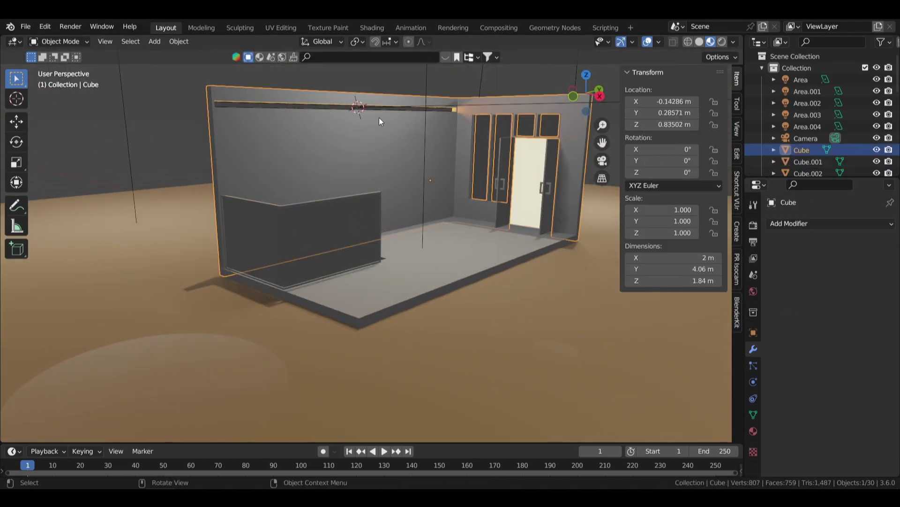
pyautogui.click(345, 305)
pyautogui.scroll(3, 368, 294)
# - Separate two chosen floor faces into their own object with P > Selection
pyautogui.press('Tab')
pyautogui.click(328, 351)
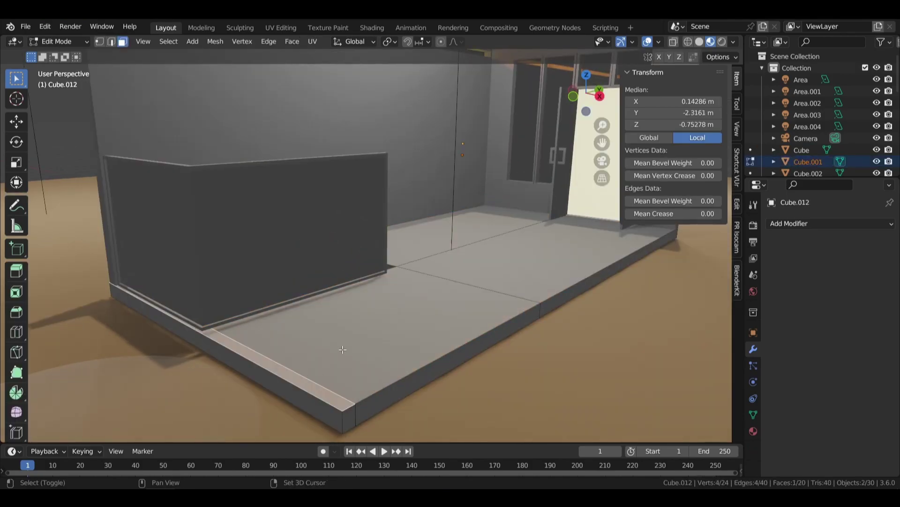
pyautogui.keyDown('shift'); pyautogui.click(516, 221); pyautogui.keyUp('shift')
pyautogui.moveTo(338, 300)
pyautogui.mouseDown(button='middle')
pyautogui.moveTo(325, 291)
pyautogui.moveTo(413, 268)
pyautogui.mouseUp(button='middle')
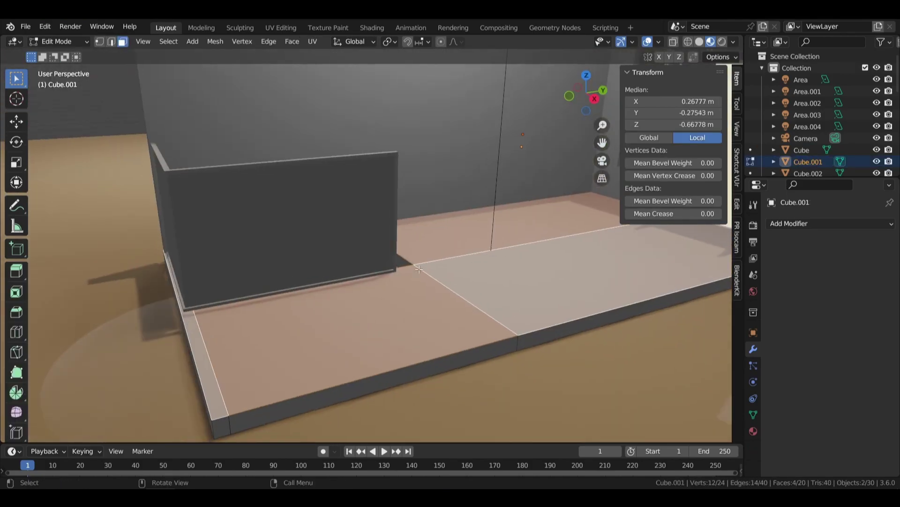
pyautogui.press('p')
pyautogui.click(409, 268)
pyautogui.press('Tab')
# - Apply all transforms to the separated floor piece Cube.015 and the thin strip
pyautogui.click(349, 316)
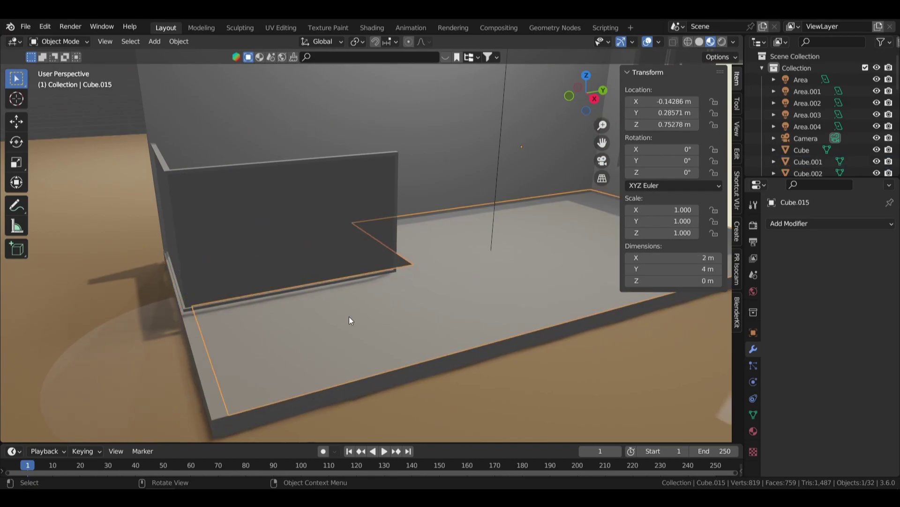
pyautogui.hotkey('ctrl', 'a')
pyautogui.click(348, 288)
pyautogui.hotkey('ctrl', 'a')
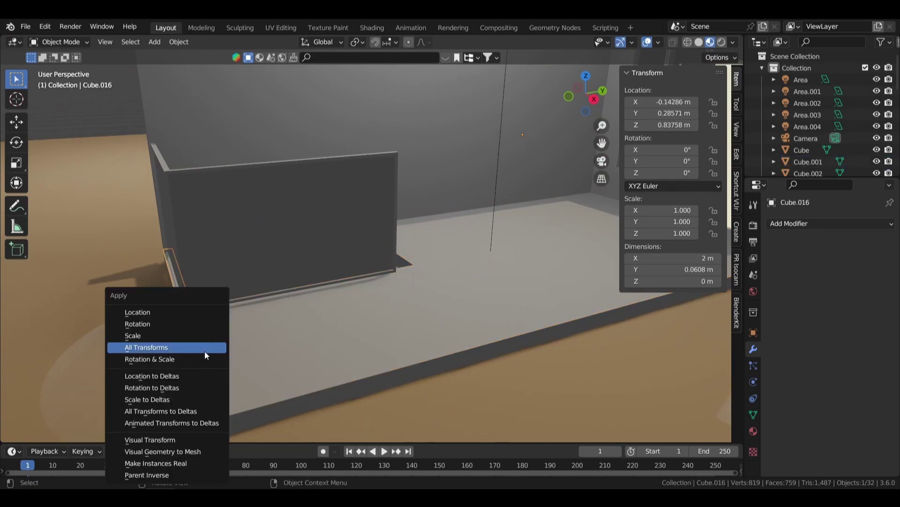
pyautogui.click(205, 350)
pyautogui.moveTo(488, 154); pyautogui.dragTo(451, 64, button='middle')
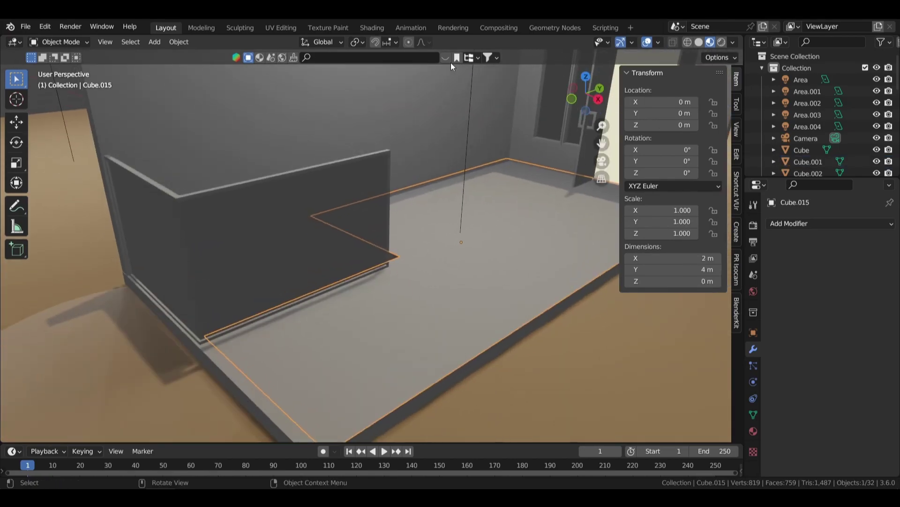
# - Search BlenderKit for 'floor' materials and drop Wooden floor onto the floor slab
pyautogui.click(265, 57)
pyautogui.click(405, 56)
pyautogui.write('floor')
pyautogui.press('Return')
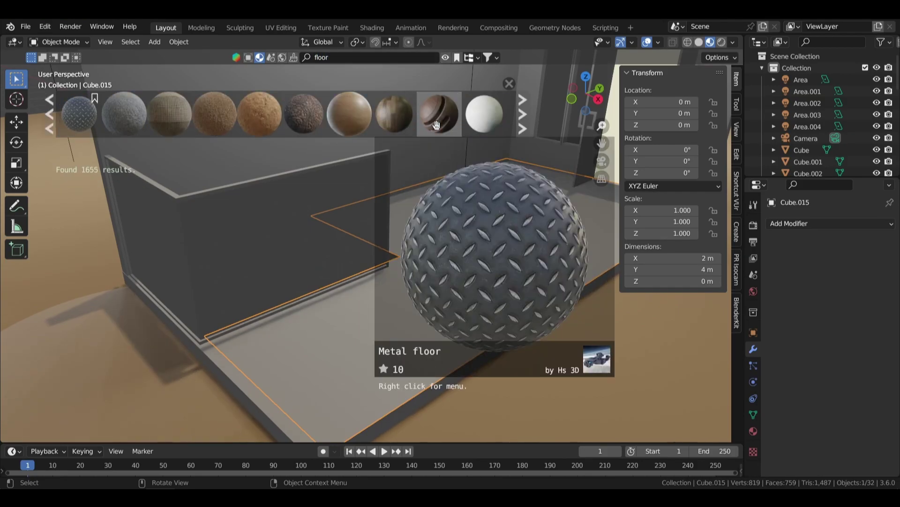
pyautogui.scroll(-3, 394, 115)
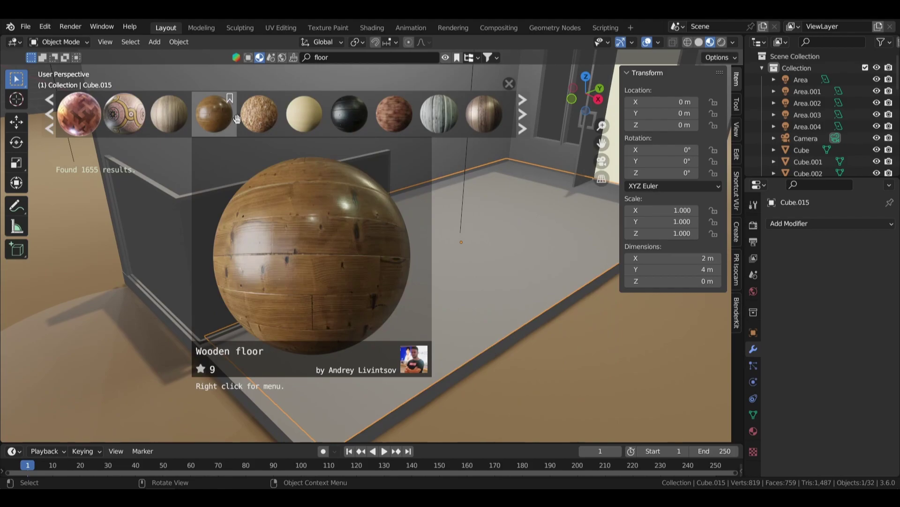
pyautogui.moveTo(237, 118); pyautogui.dragTo(450, 258)
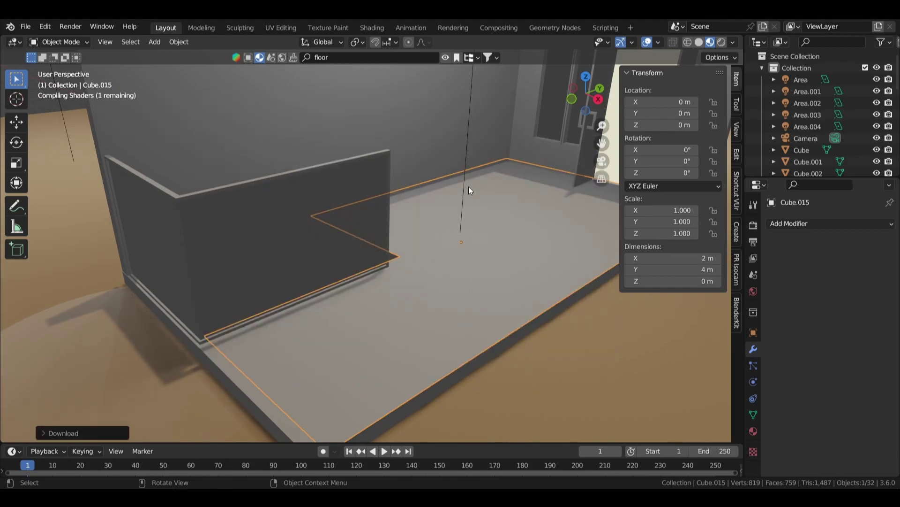
# - Orbit out to the whole room and split the 3D view into side-by-side views
pyautogui.moveTo(490, 185)
pyautogui.mouseDown(button='middle')
pyautogui.moveTo(430, 241)
pyautogui.moveTo(473, 235)
pyautogui.mouseUp(button='middle')
pyautogui.scroll(-5, 474, 235)
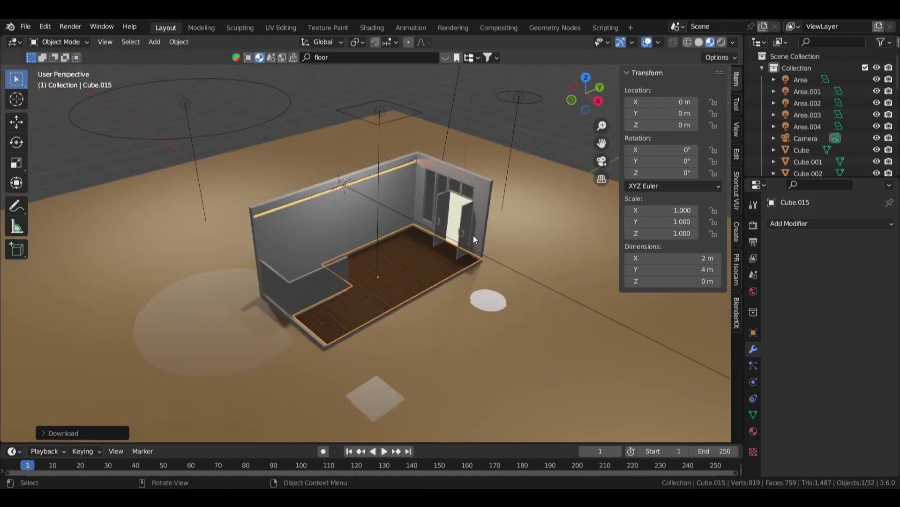
pyautogui.scroll(5, 474, 235)
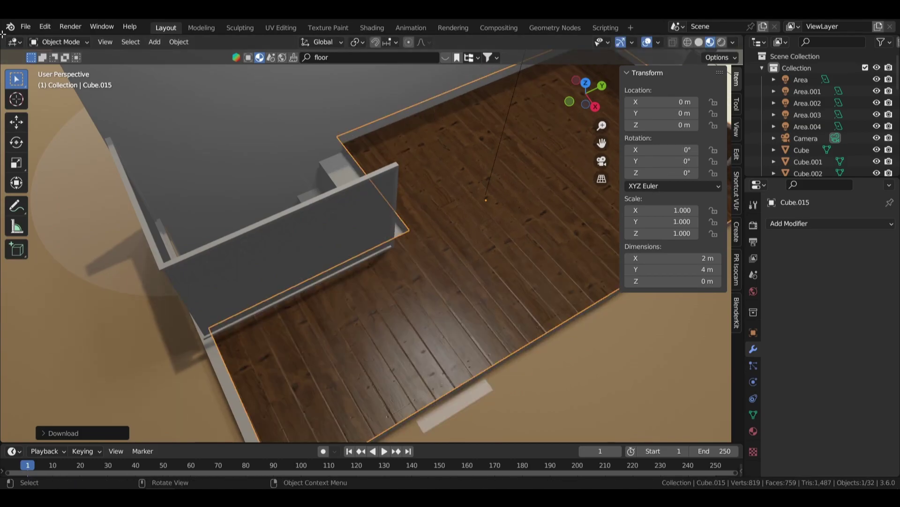
pyautogui.moveTo(3, 34); pyautogui.dragTo(314, 61)
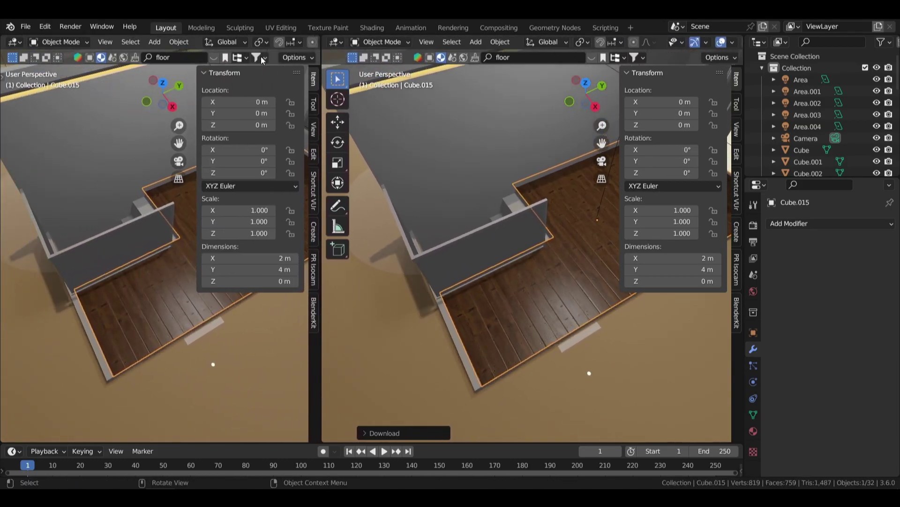
# - Make the left view a UV Editor and rotate the floor UVs 90°
pyautogui.press('n')
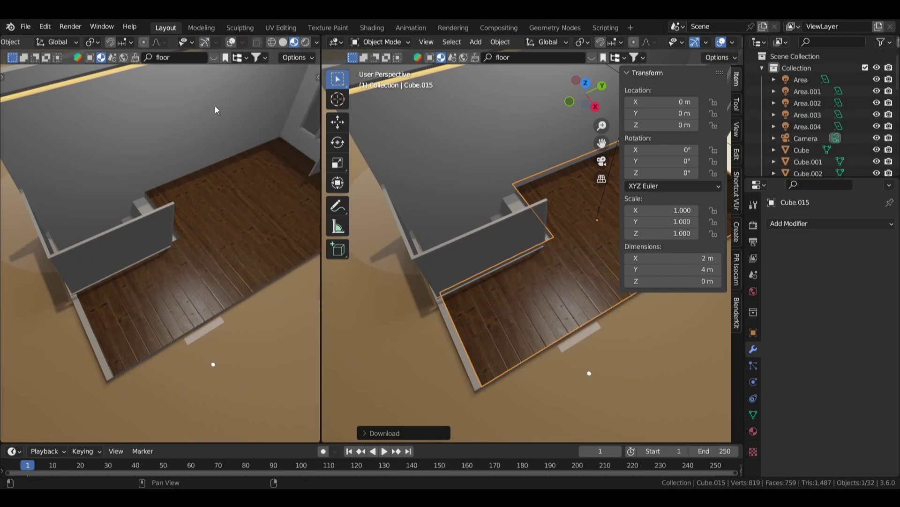
pyautogui.click(22, 42)
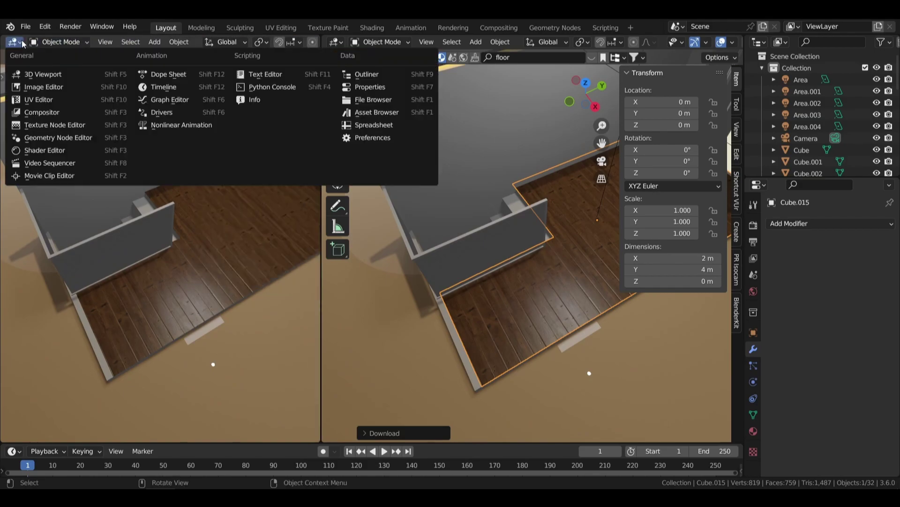
pyautogui.click(62, 99)
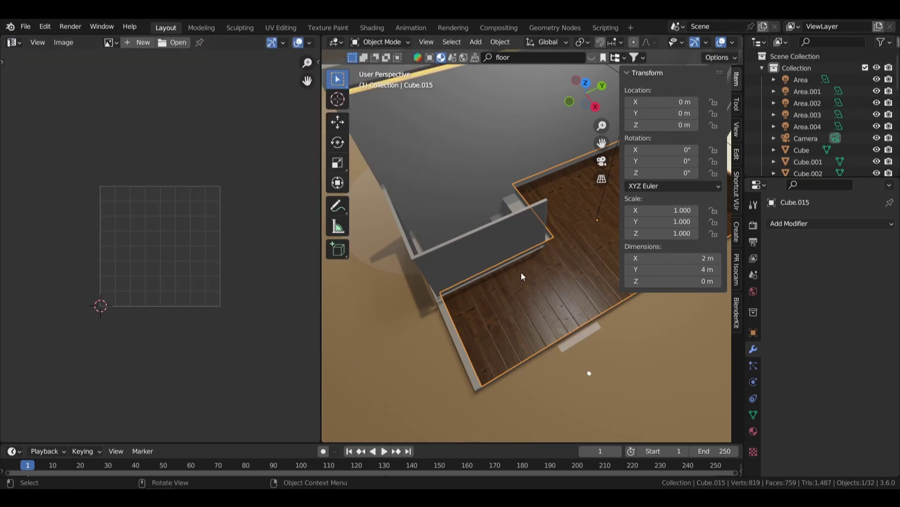
pyautogui.press('Tab')
pyautogui.press('a')
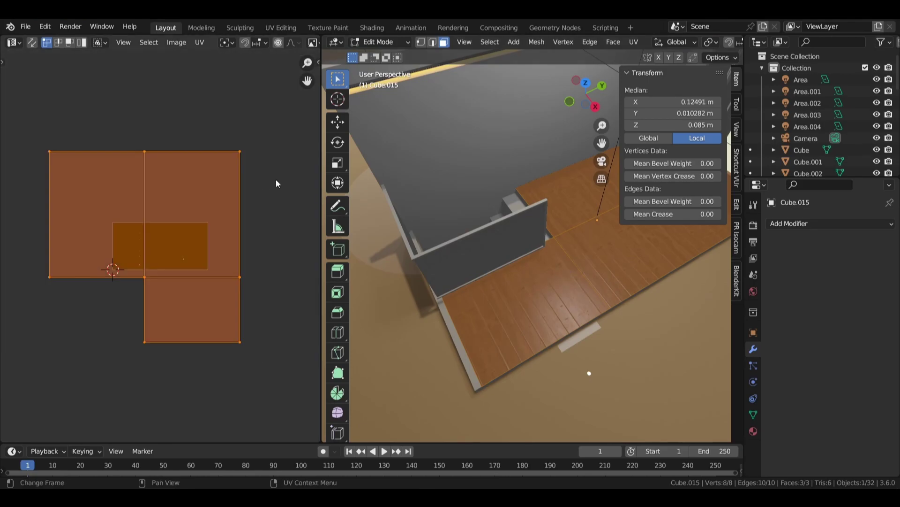
pyautogui.write('r90')
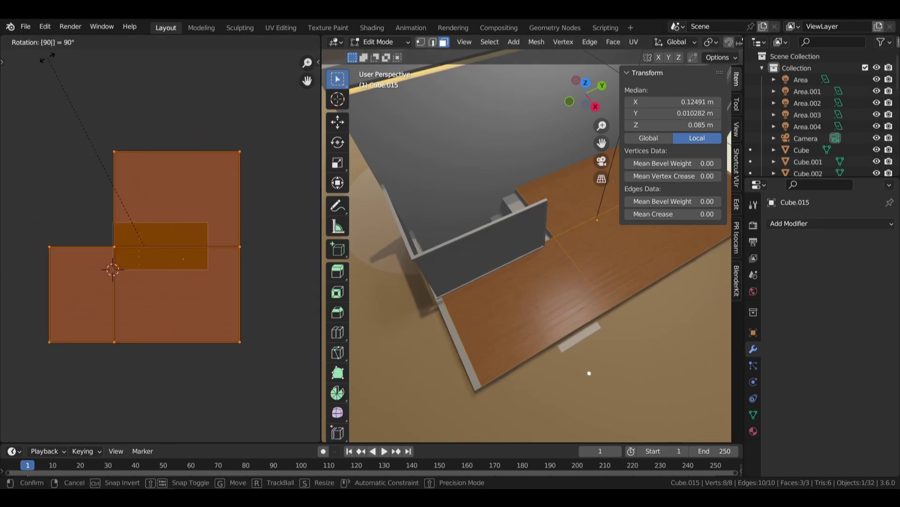
pyautogui.press('Return')
# - Scale down the floor UVs and return to object mode
pyautogui.press('n')
pyautogui.scroll(3, 551, 204)
pyautogui.scroll(-1, 551, 204)
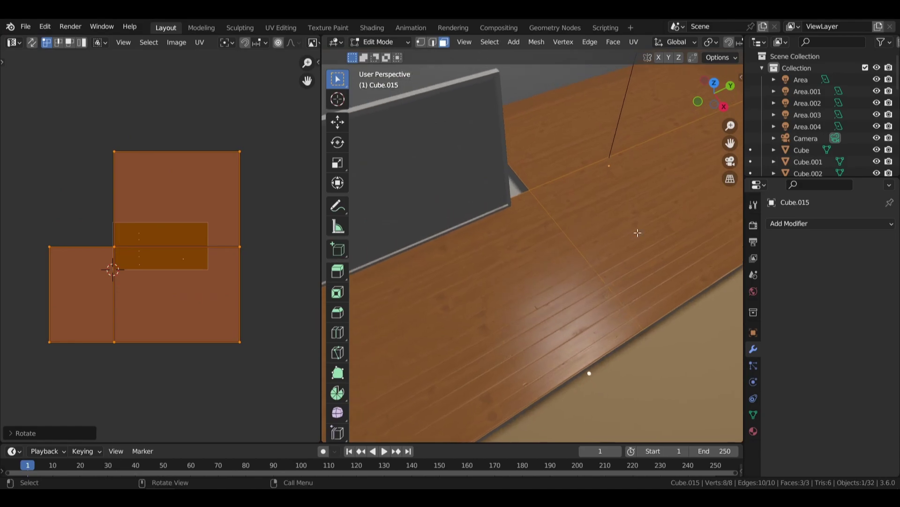
pyautogui.press('s')
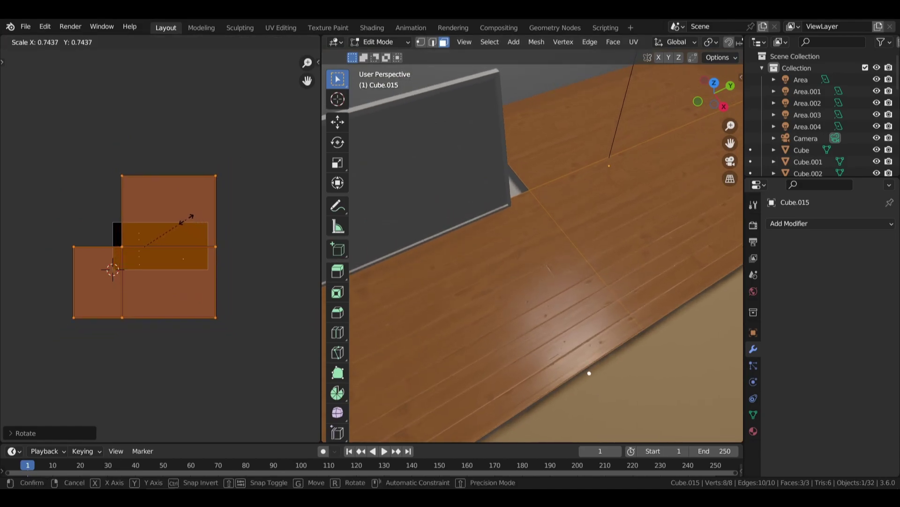
pyautogui.click(190, 216)
pyautogui.press('Tab')
# - Select the baseboard strip together with the floor, keeping the floor active
pyautogui.moveTo(580, 203)
pyautogui.mouseDown(button='middle')
pyautogui.moveTo(606, 136)
pyautogui.moveTo(586, 155)
pyautogui.mouseUp(button='middle')
pyautogui.keyDown('shift'); pyautogui.click(364, 356); pyautogui.keyUp('shift')
pyautogui.keyDown('shift'); pyautogui.click(405, 323); pyautogui.keyUp('shift')
# - Link the floor material to the baseboard, then select the baseboard alone
pyautogui.hotkey('ctrl', 'l')
pyautogui.click(365, 289)
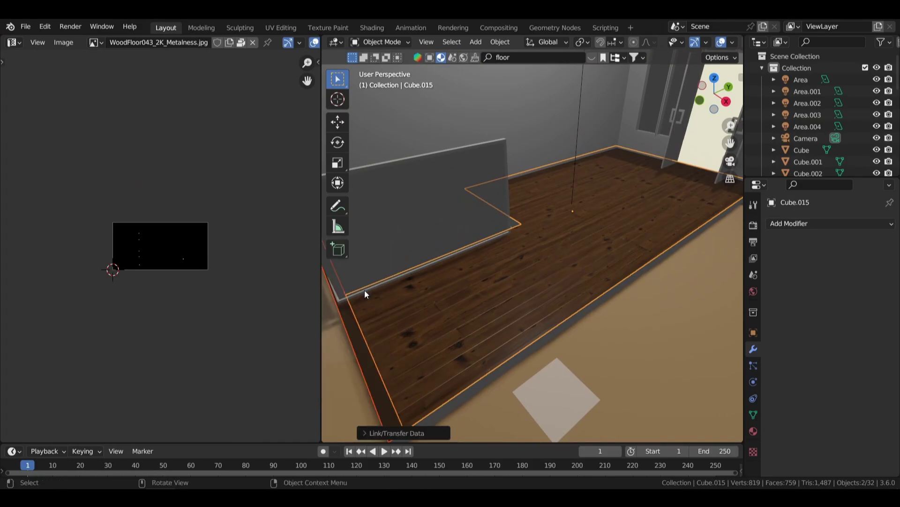
pyautogui.press('Tab')
pyautogui.moveTo(407, 307); pyautogui.dragTo(499, 268, button='middle')
pyautogui.scroll(-1, 147, 213)
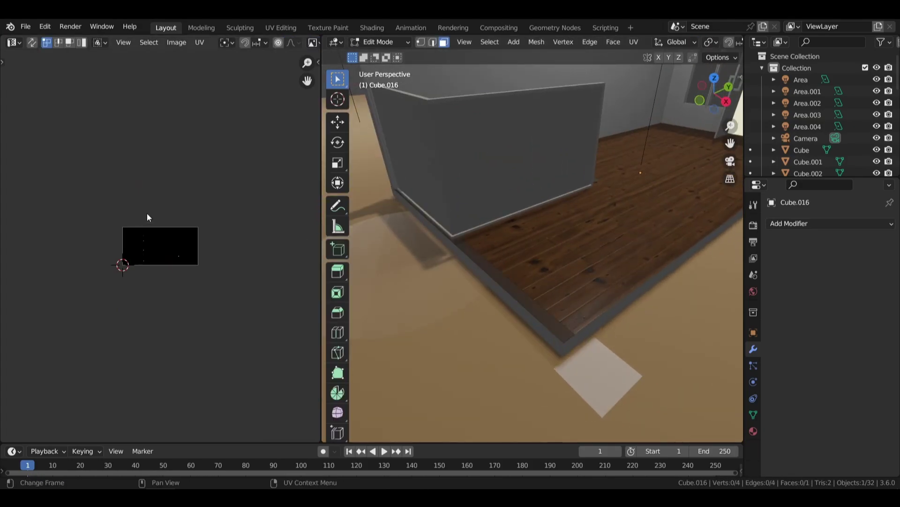
pyautogui.press('Tab')
pyautogui.moveTo(536, 314)
pyautogui.mouseDown(button='middle')
pyautogui.moveTo(557, 210)
pyautogui.moveTo(514, 296)
pyautogui.mouseUp(button='middle')
pyautogui.click(490, 298)
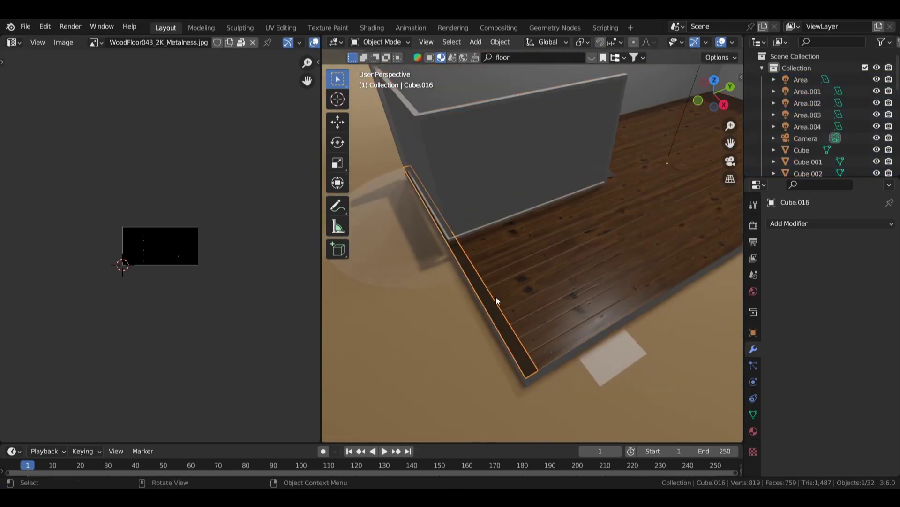
# - Enlarge the baseboard's UV strip in the UV Editor
pyautogui.press('Tab')
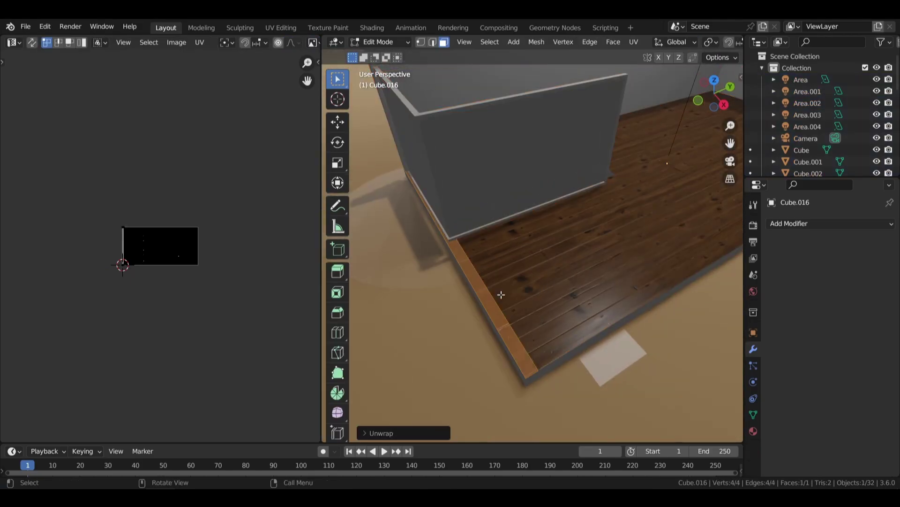
pyautogui.scroll(2, 502, 295)
pyautogui.press('Tab')
pyautogui.press('Tab')
pyautogui.scroll(5, 96, 222)
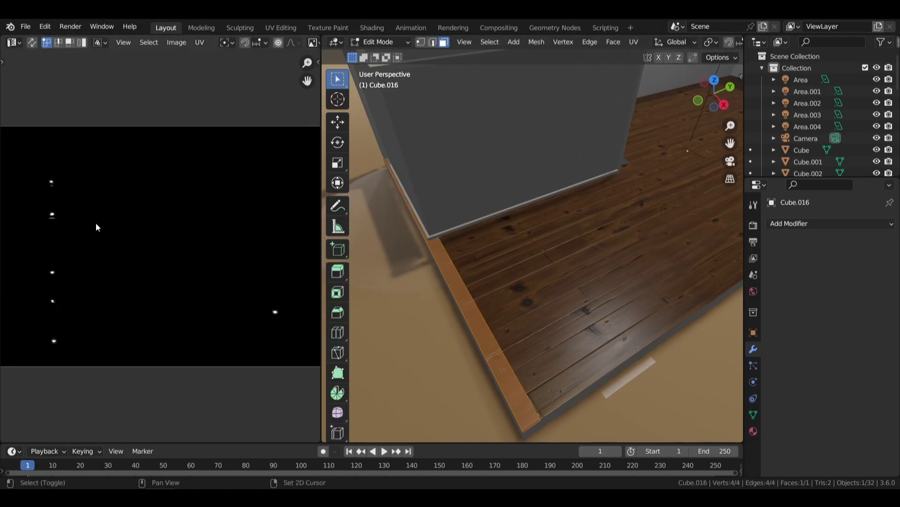
pyautogui.scroll(-2, 118, 189)
pyautogui.press('s')
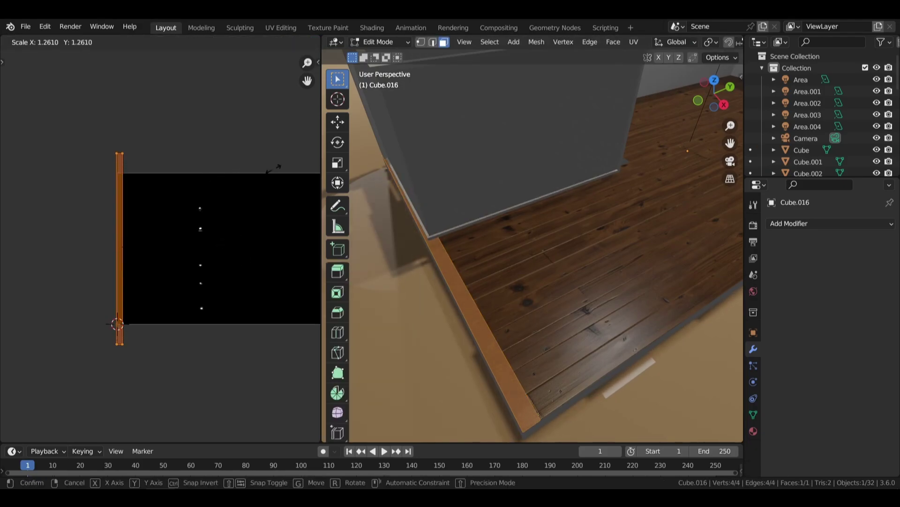
pyautogui.click(155, 69)
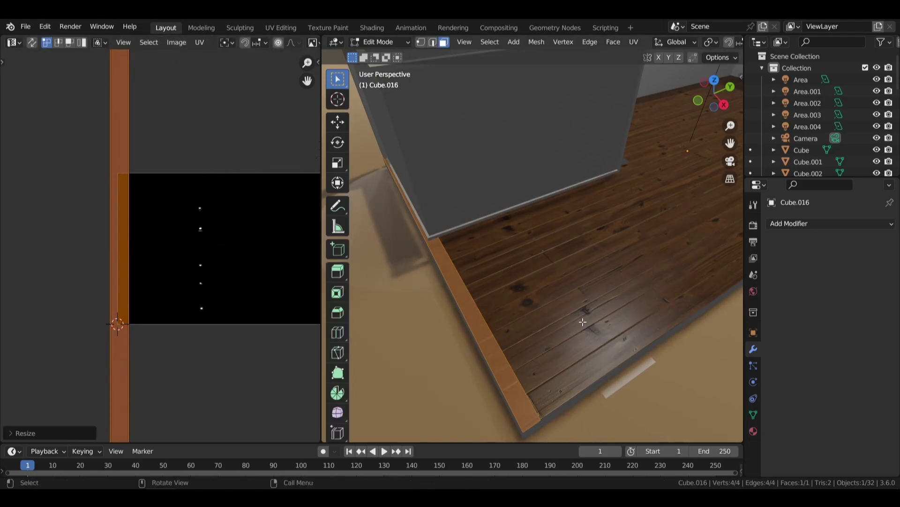
# - Reselect all of the baseboard's faces in edit mode
pyautogui.click(531, 334)
pyautogui.click(497, 348)
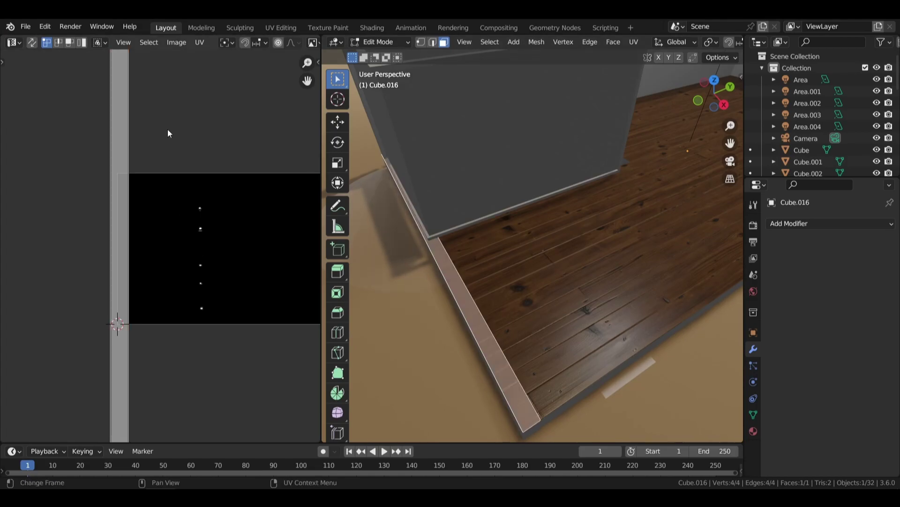
pyautogui.click(522, 249)
pyautogui.press('Tab')
pyautogui.press('Tab')
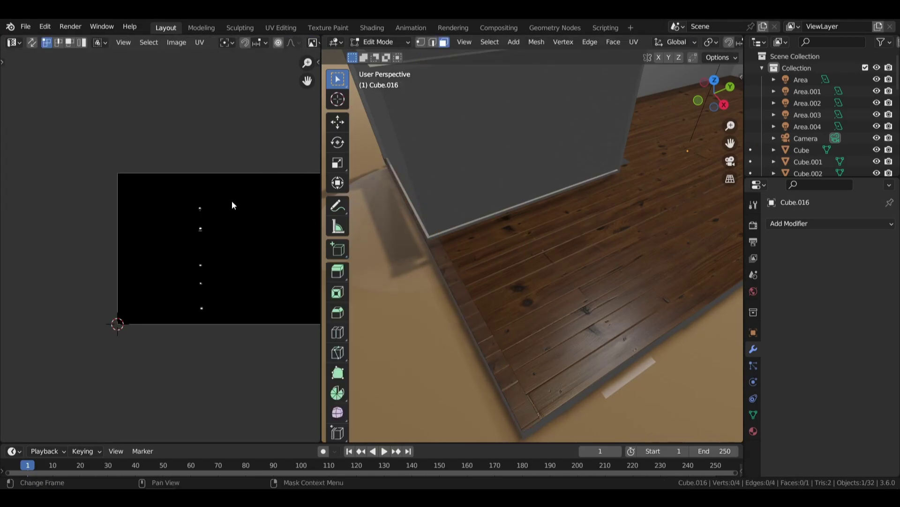
pyautogui.press('a')
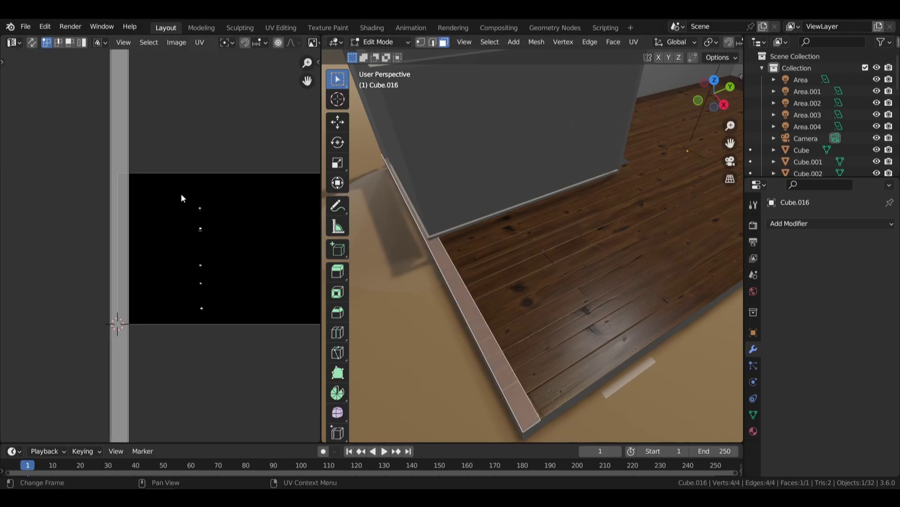
pyautogui.scroll(4, 476, 263)
# - Shift the baseboard UVs along Y and squeeze them into a thin strip
pyautogui.press('t')
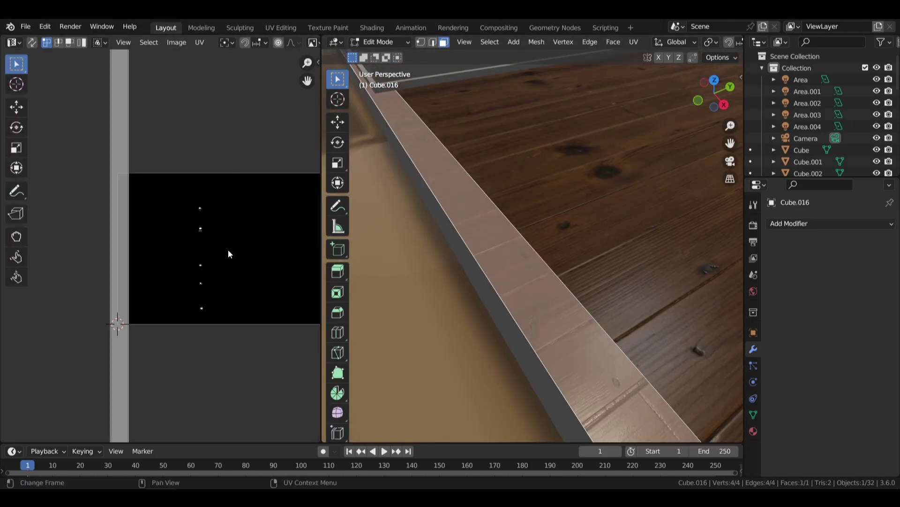
pyautogui.press('g')
pyautogui.press('y')
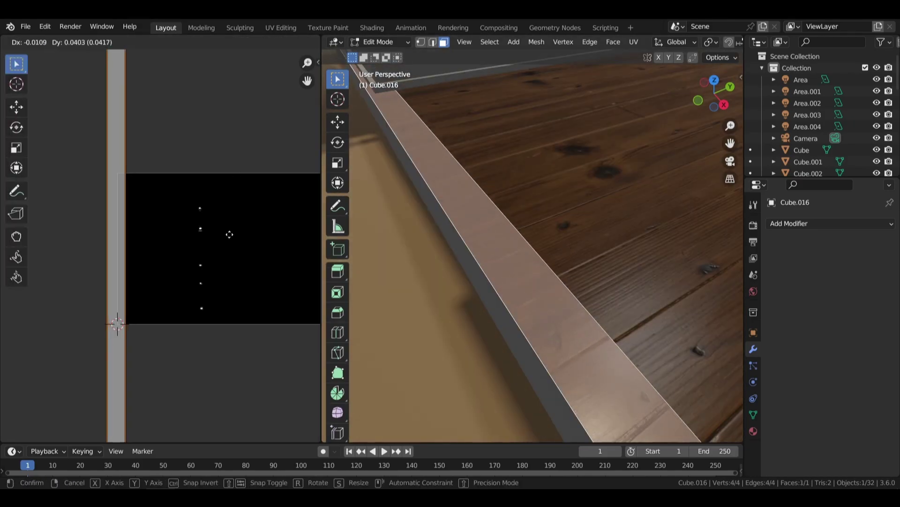
pyautogui.click(235, 184)
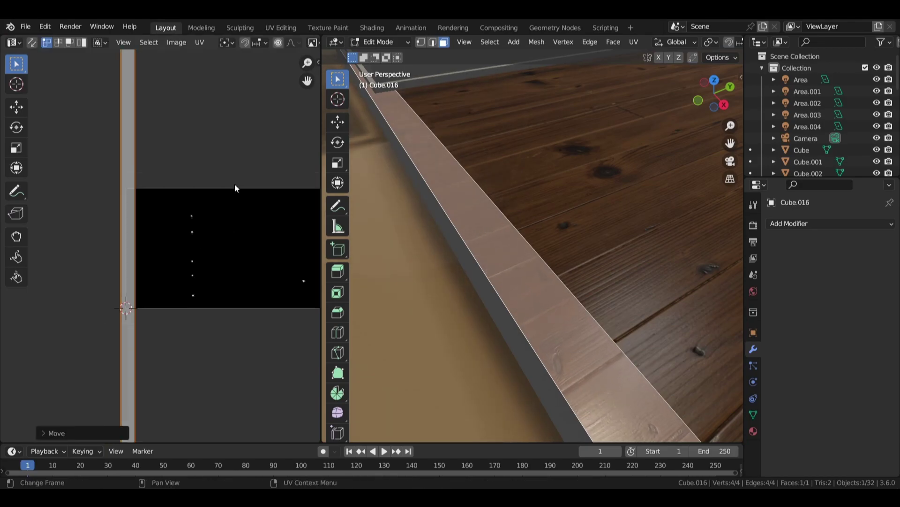
pyautogui.press('s')
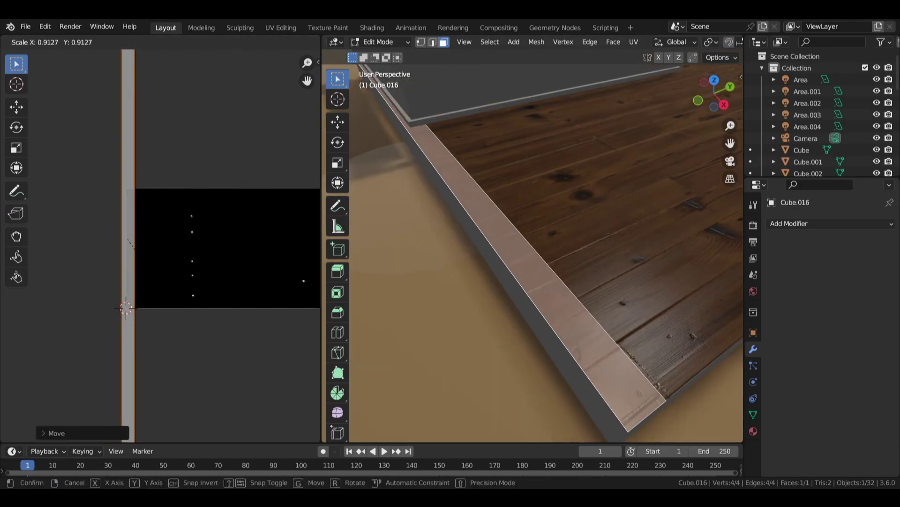
pyautogui.click(222, 223)
# - Move the trim UVs further along Y, leave edit mode, and frame the floor
pyautogui.press('g')
pyautogui.press('y')
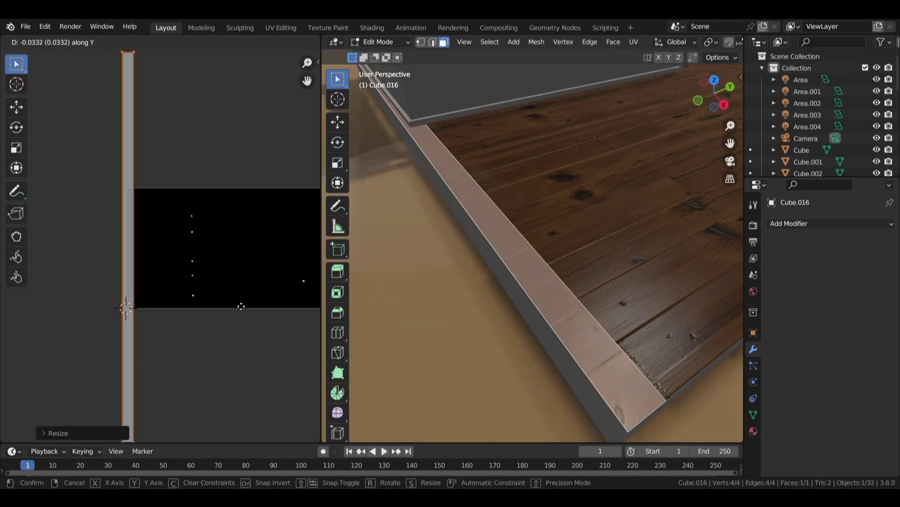
pyautogui.click(243, 336)
pyautogui.press('Tab')
pyautogui.click(617, 218)
pyautogui.press('KP_Decimal')
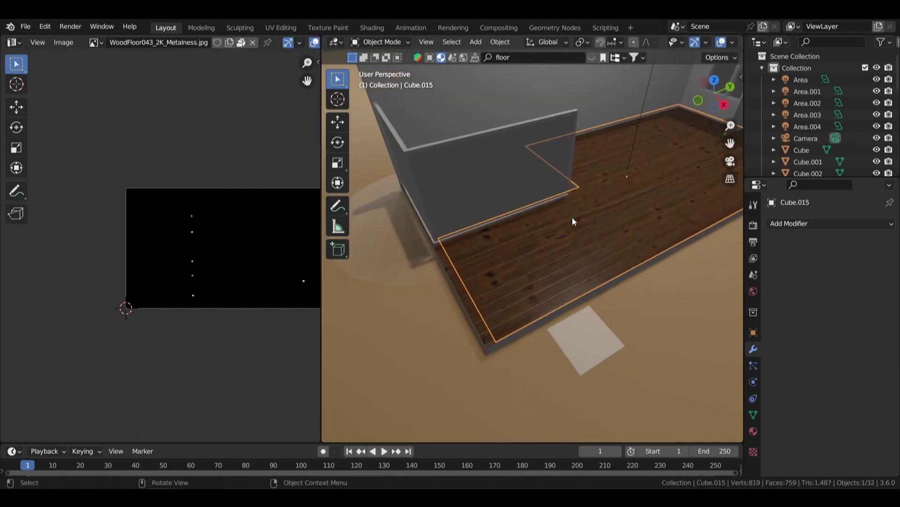
# - Return to the camera view, deselect everything, and save coffee.blend
pyautogui.press('KP_0')
pyautogui.hotkey('alt', 'a')
pyautogui.hotkey('ctrl', 's')
pyautogui.scroll(5, 614, 263)
pyautogui.scroll(-1, 605, 234)
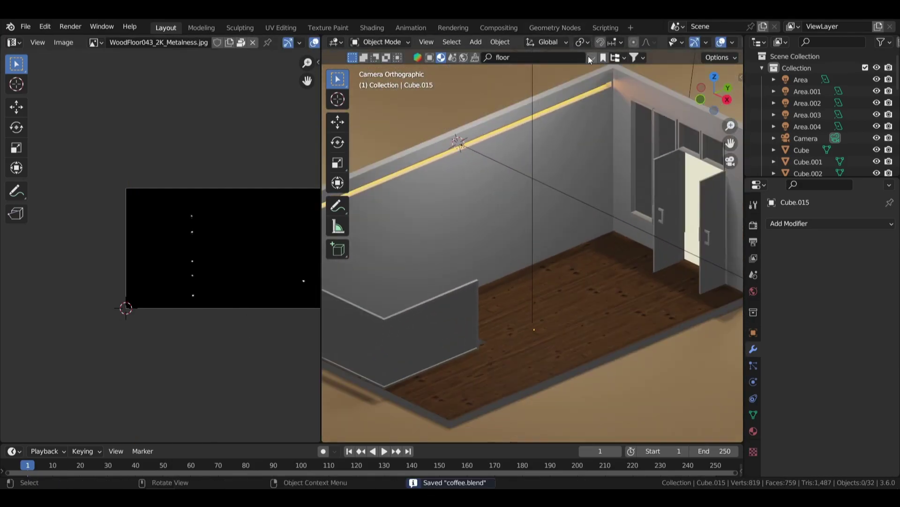
# - Apply a light wooden plank material from BlenderKit to the floor
pyautogui.click(589, 59)
pyautogui.moveTo(445, 114)
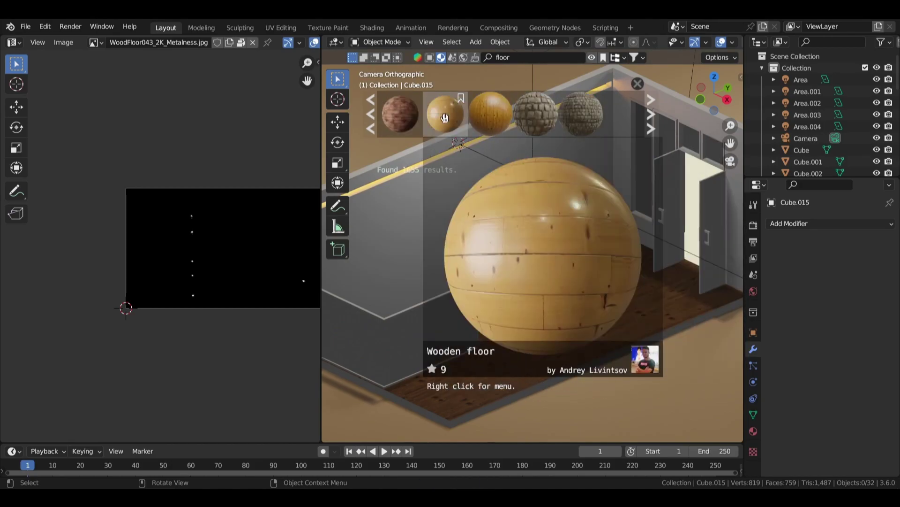
pyautogui.scroll(-2, 444, 117)
pyautogui.scroll(3, 444, 117)
pyautogui.moveTo(445, 117); pyautogui.dragTo(582, 293)
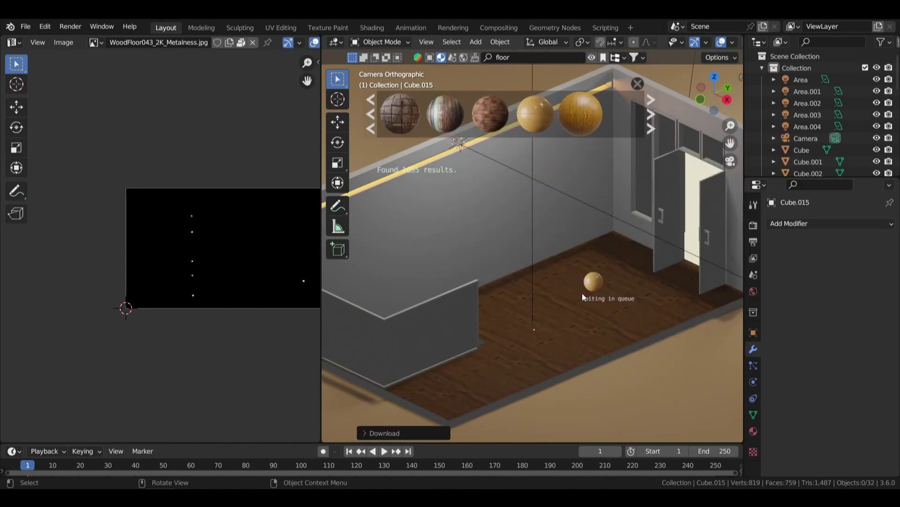
pyautogui.scroll(2, 592, 287)
pyautogui.scroll(2, 604, 317)
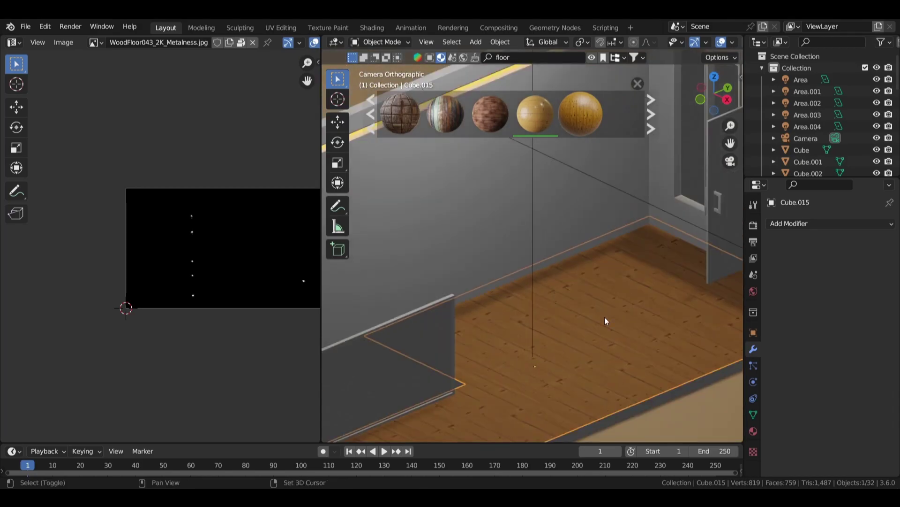
pyautogui.moveTo(605, 321); pyautogui.dragTo(590, 286, button='middle')
pyautogui.press('KP_0')
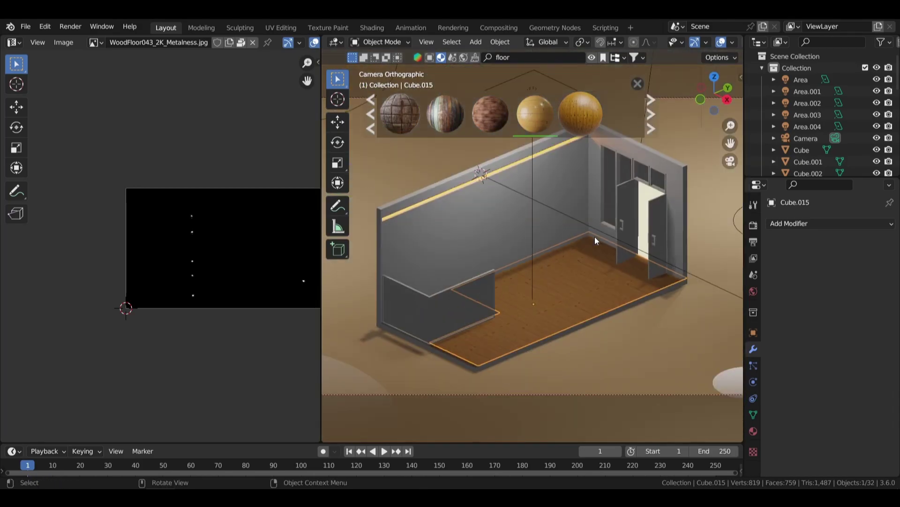
pyautogui.scroll(2, 596, 239)
# - Set the doorway's glowing panel Plane.005 to emission strength 5, previewed rendered
pyautogui.click(665, 192)
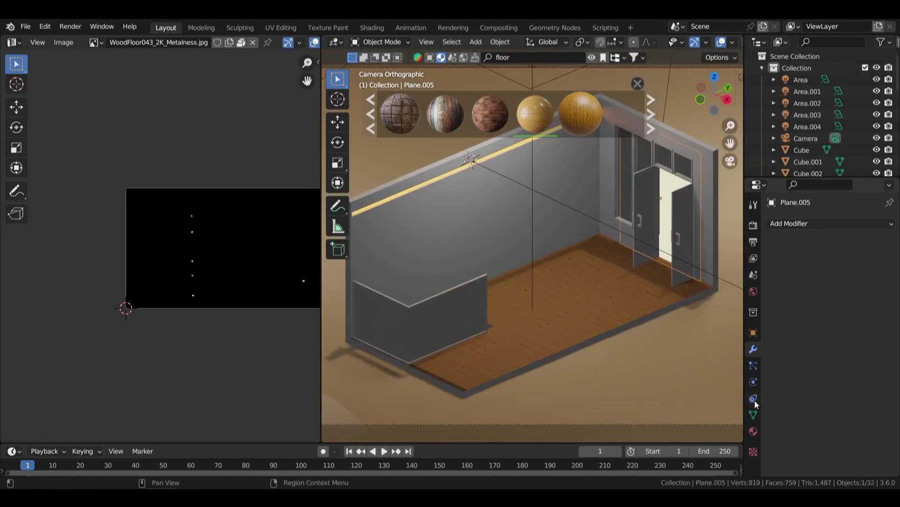
pyautogui.click(753, 431)
pyautogui.scroll(-5, 821, 345)
pyautogui.click(850, 369)
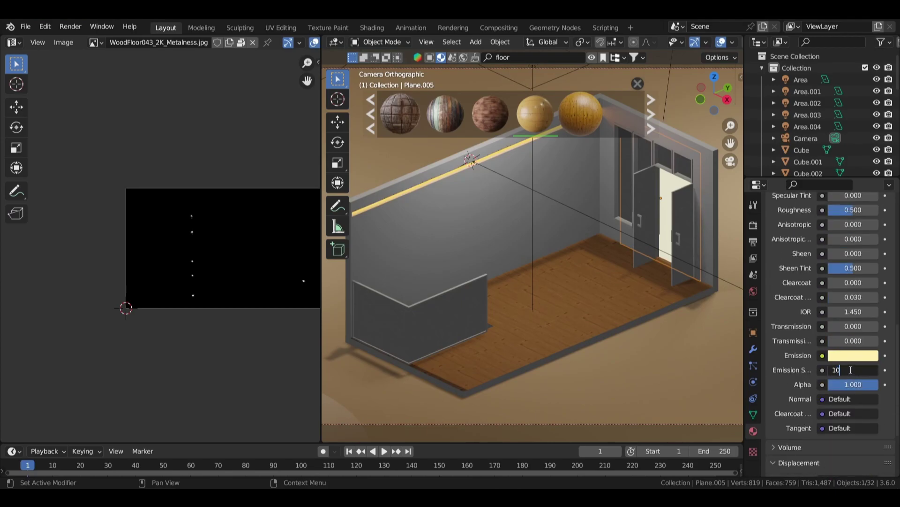
pyautogui.scroll(-4, 713, 43)
pyautogui.click(722, 43)
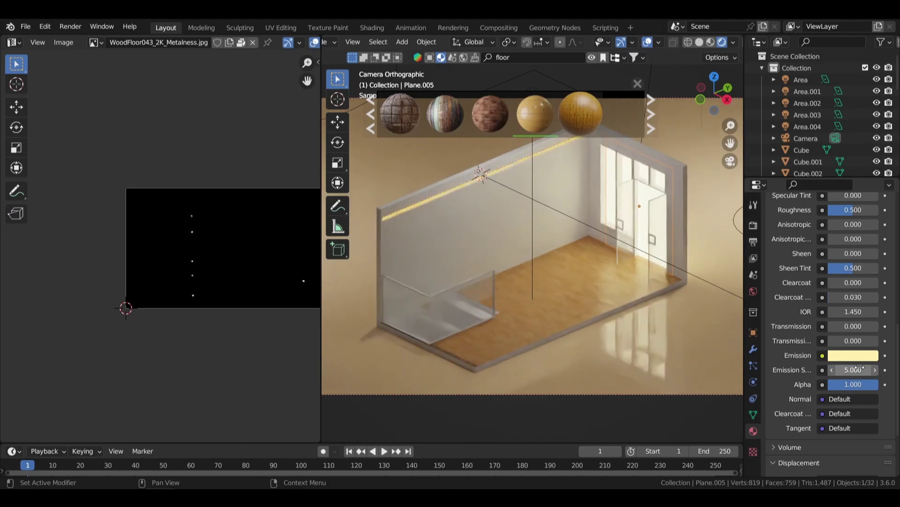
pyautogui.write('5')
pyautogui.press('Return')
# - Select the floor and enter edit mode on its UVs
pyautogui.click(529, 296)
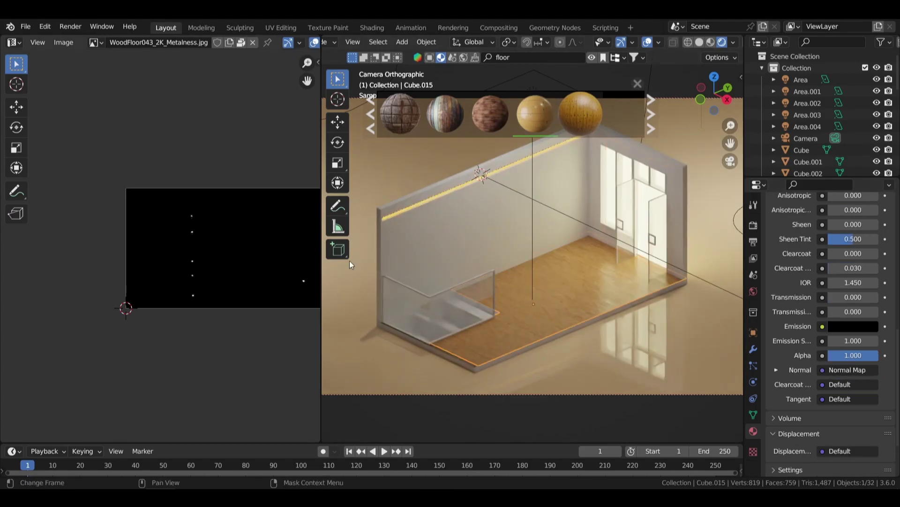
pyautogui.press('Tab')
pyautogui.scroll(-4, 268, 223)
pyautogui.scroll(5, 641, 338)
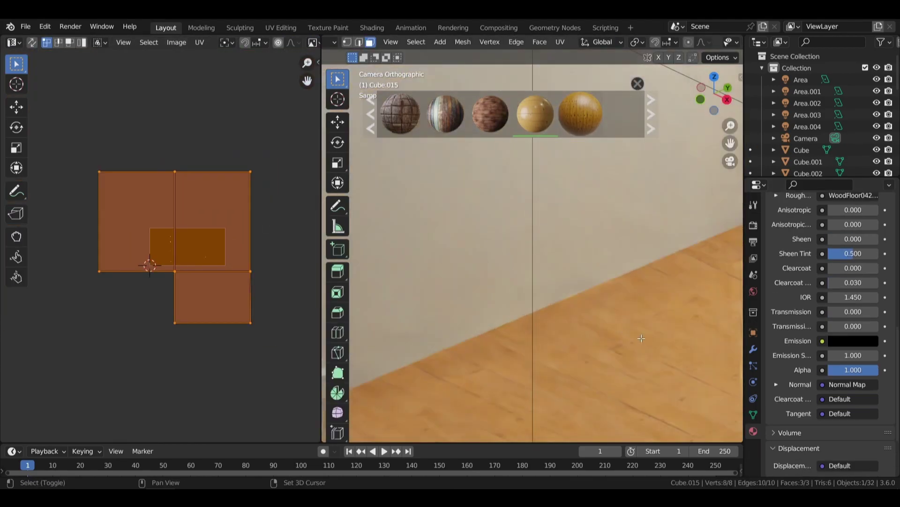
# - Rotate the floor's UV island 90° and scale it down to resize the planks
pyautogui.keyDown('shift'); pyautogui.moveTo(641, 338); pyautogui.dragTo(584, 213, button='middle'); pyautogui.keyUp('shift')
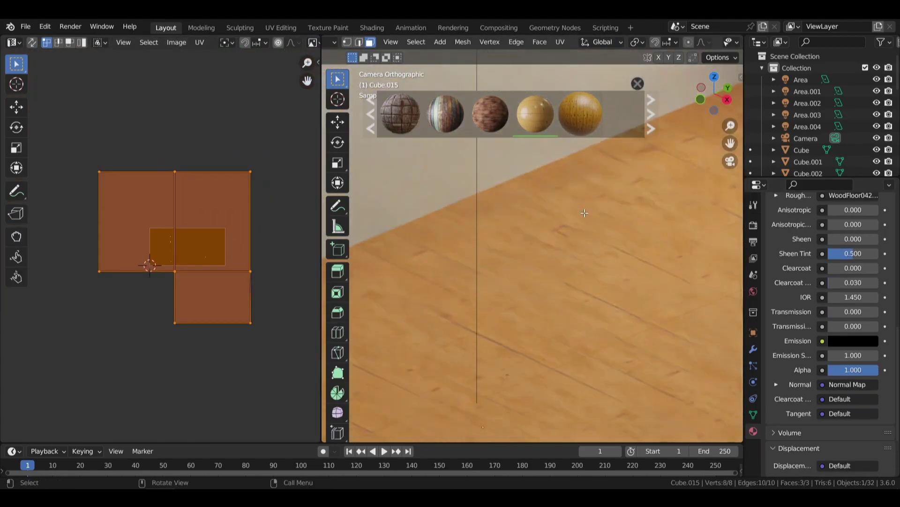
pyautogui.moveTo(321, 105); pyautogui.dragTo(207, 105)
pyautogui.scroll(-3, 516, 211)
pyautogui.scroll(-2, 516, 211)
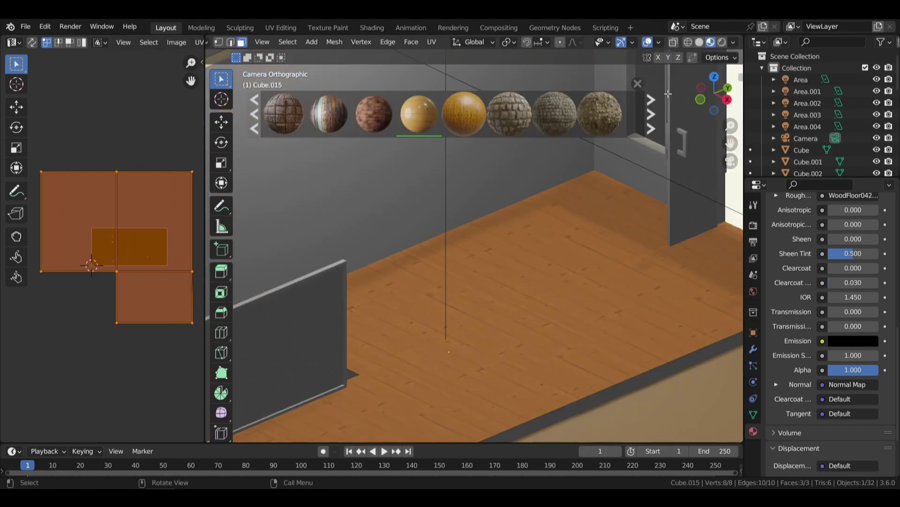
pyautogui.moveTo(668, 94); pyautogui.dragTo(540, 211, button='middle')
pyautogui.scroll(5, 469, 235)
pyautogui.moveTo(469, 235); pyautogui.dragTo(375, 211, button='middle')
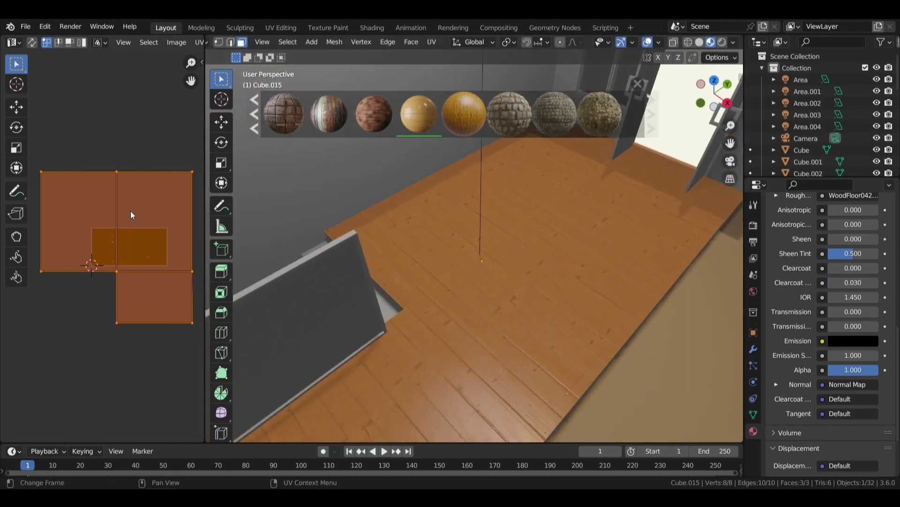
pyautogui.write('r90')
pyautogui.press('Return')
pyautogui.press('s')
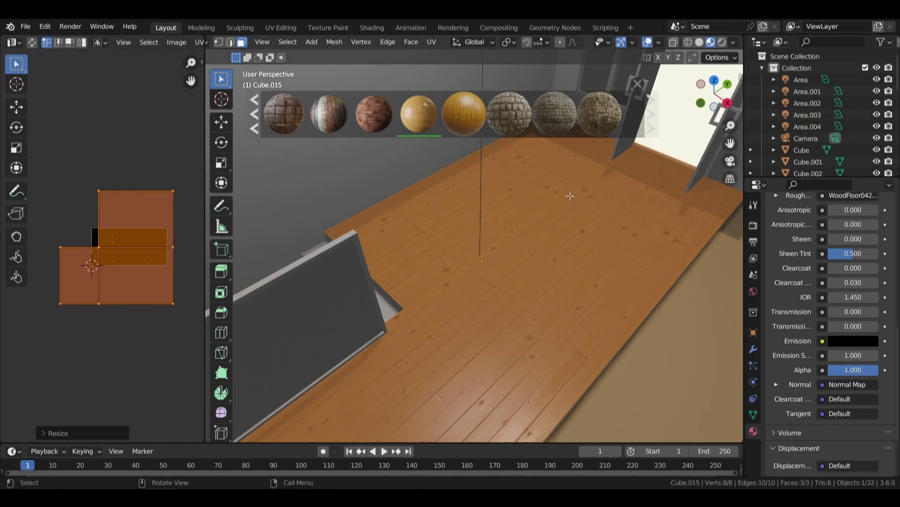
pyautogui.press('Tab')
# - Link the floor's wood material onto the edge trim strip Cube.016
pyautogui.click(706, 42)
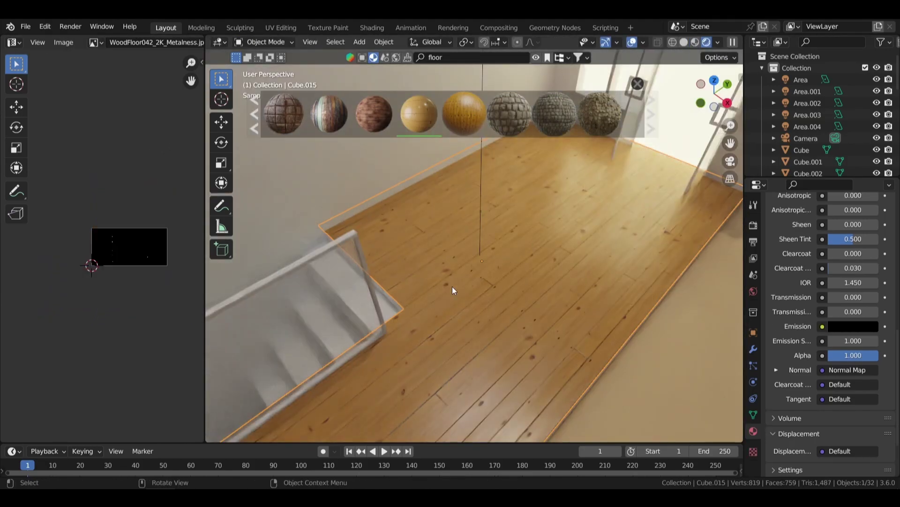
pyautogui.moveTo(452, 291)
pyautogui.mouseDown(button='middle')
pyautogui.moveTo(660, 395)
pyautogui.moveTo(502, 337)
pyautogui.mouseUp(button='middle')
pyautogui.click(502, 338)
pyautogui.press('g')
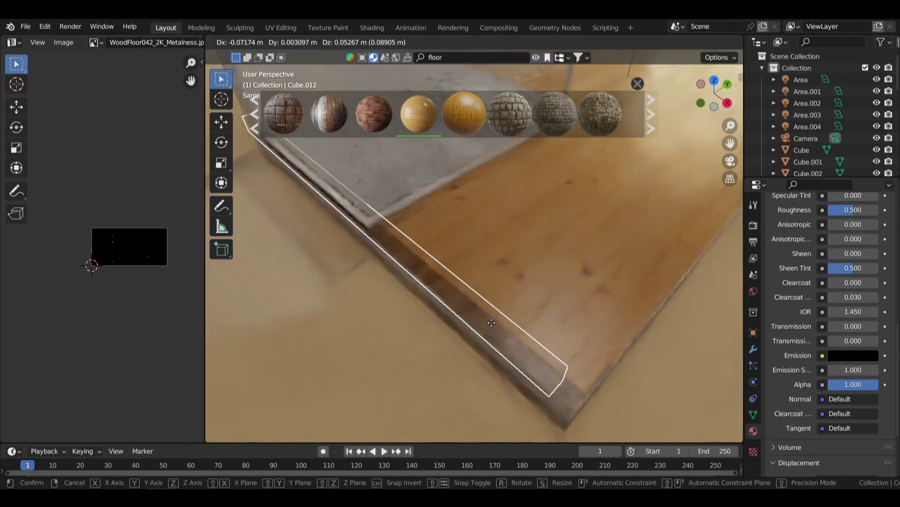
pyautogui.click(492, 323)
pyautogui.click(710, 41)
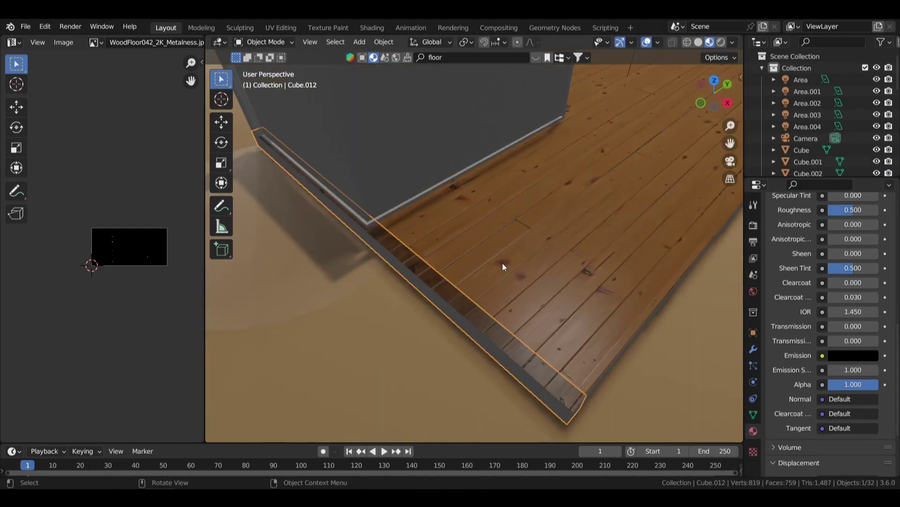
pyautogui.keyDown('shift'); pyautogui.click(528, 255); pyautogui.keyUp('shift')
pyautogui.hotkey('ctrl', 'l')
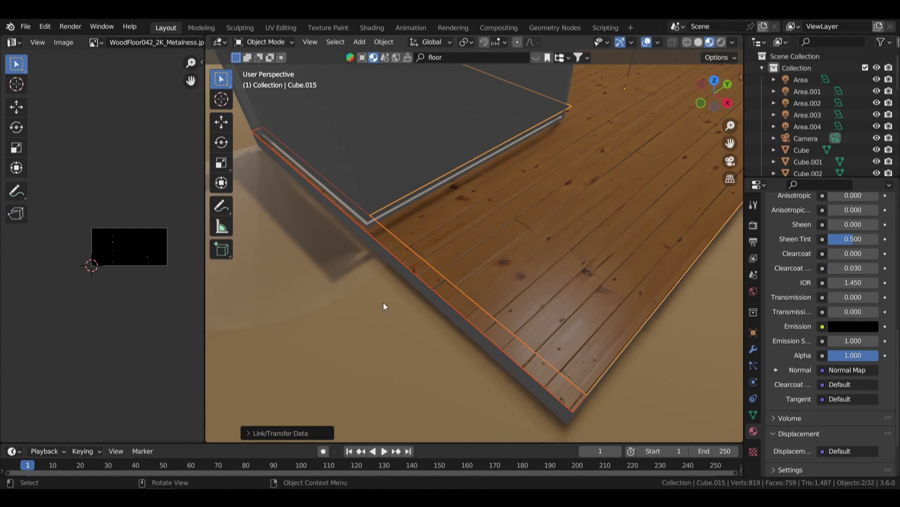
# - Rescale the trim strip's UVs to fit the planks and save coffee.blend
pyautogui.moveTo(383, 307)
pyautogui.mouseDown(button='middle')
pyautogui.moveTo(595, 351)
pyautogui.moveTo(590, 305)
pyautogui.mouseUp(button='middle')
pyautogui.scroll(3, 590, 306)
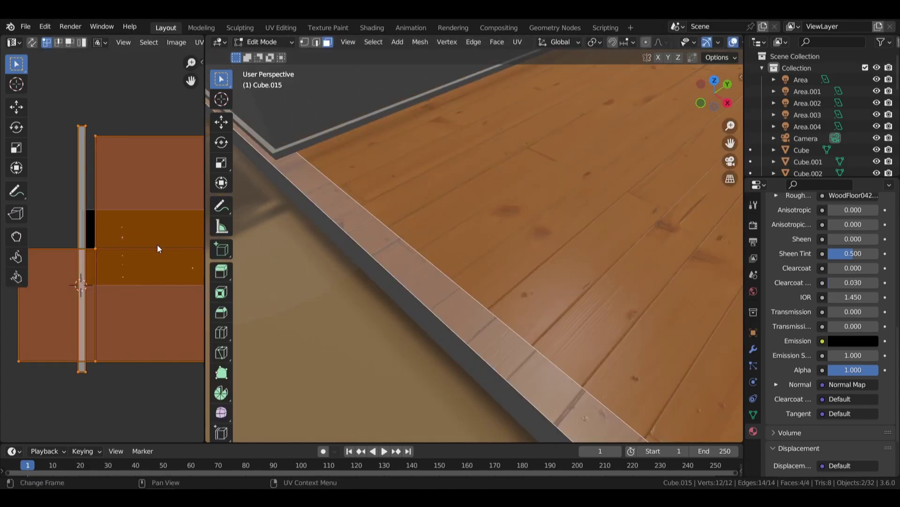
pyautogui.click(457, 293)
pyautogui.press('Tab')
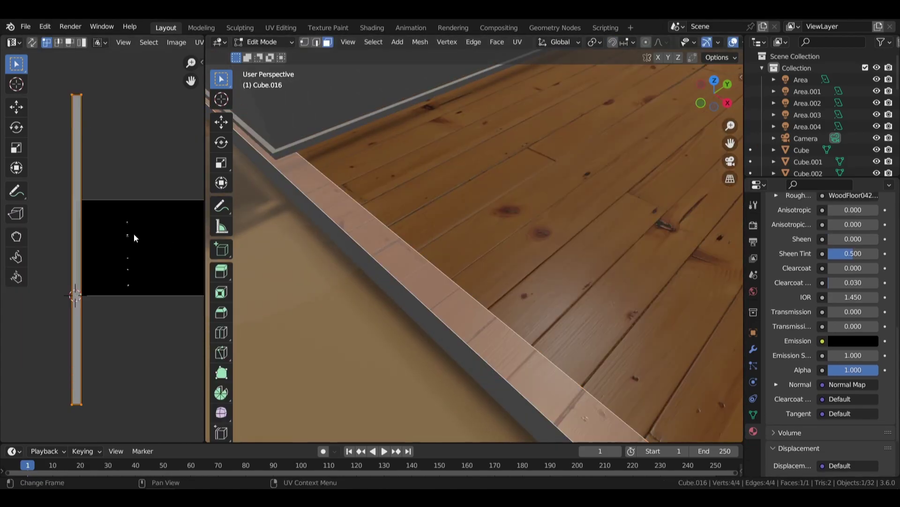
pyautogui.press('s')
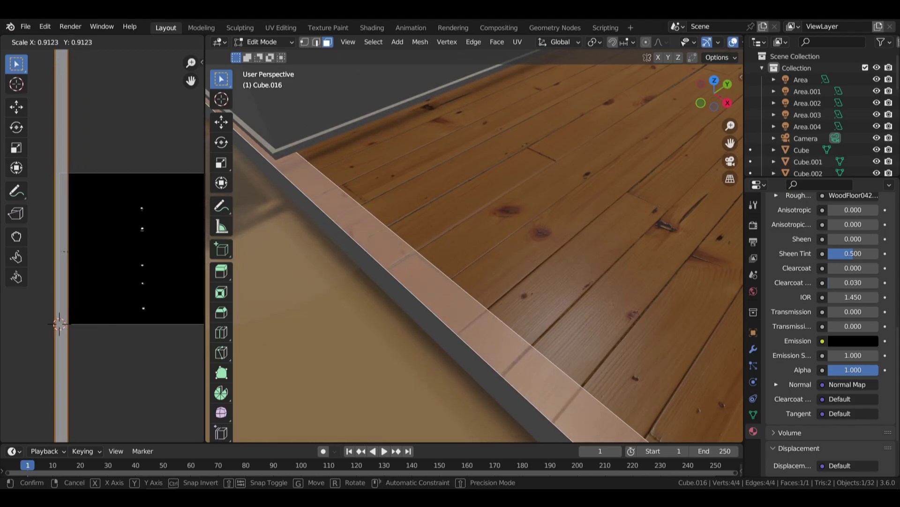
pyautogui.press('Return')
pyautogui.press('Tab')
pyautogui.scroll(-5, 618, 233)
pyautogui.hotkey('ctrl', 's')
# - View the room through the camera, select the wall mesh and enter Edit Mode
pyautogui.moveTo(641, 289); pyautogui.dragTo(602, 258, button='middle')
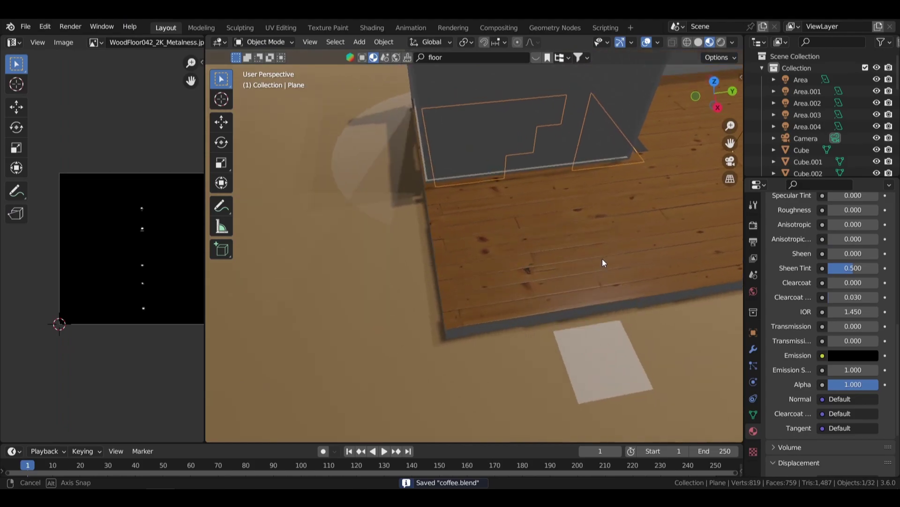
pyautogui.press('KP_0')
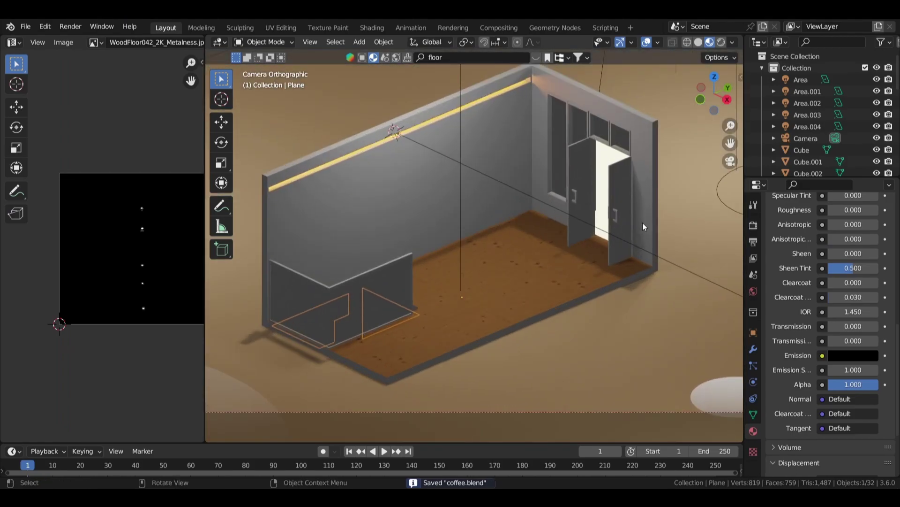
pyautogui.press('z')
pyautogui.click(630, 113)
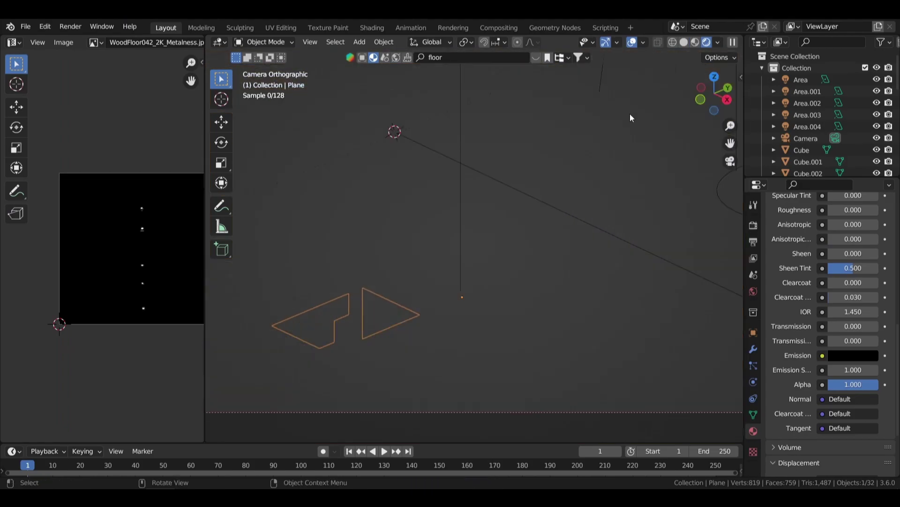
pyautogui.hotkey('ctrl', 's')
pyautogui.click(403, 172)
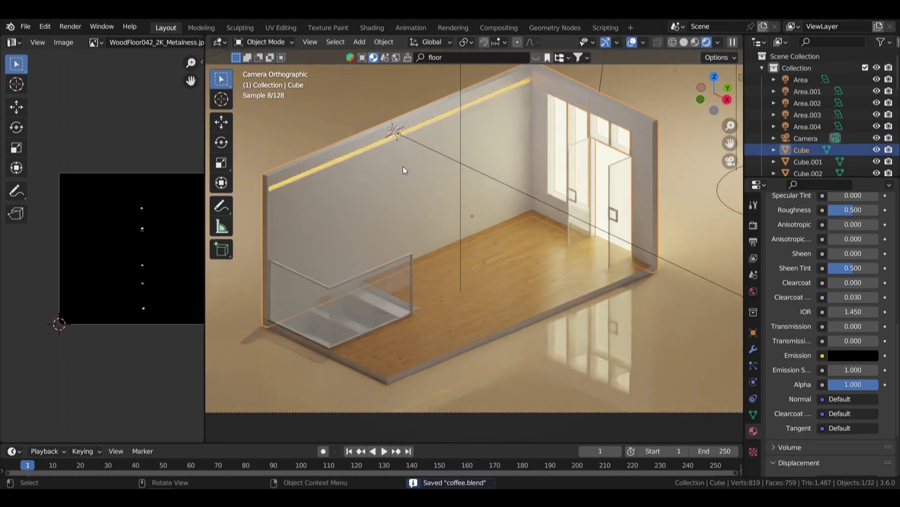
pyautogui.press('Tab')
pyautogui.scroll(-3, 719, 40)
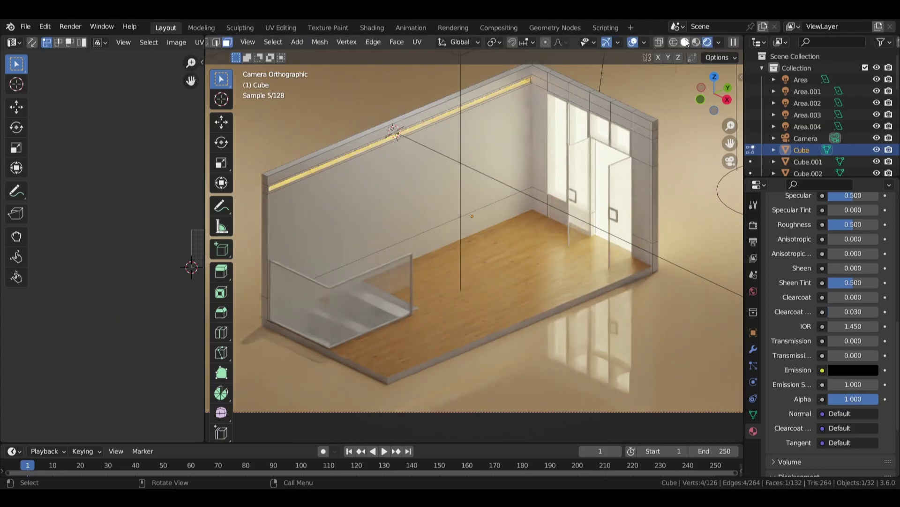
pyautogui.click(699, 42)
pyautogui.hotkey('ctrl', 's')
# - Isolate the walls and select the wall, window frame and pillar faces
pyautogui.moveTo(469, 211); pyautogui.dragTo(431, 228, button='middle')
pyautogui.press('KP_Divide')
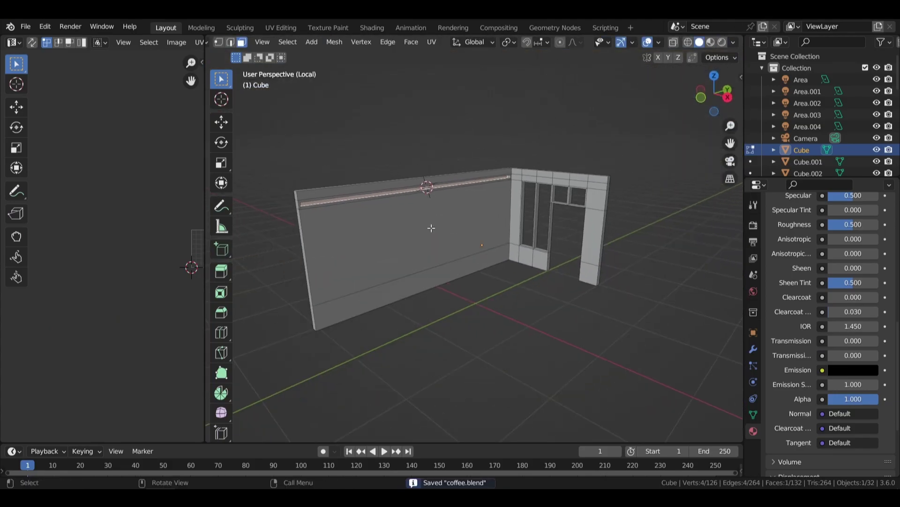
pyautogui.scroll(3, 440, 230)
pyautogui.keyDown('shift'); pyautogui.click(455, 281); pyautogui.keyUp('shift')
pyautogui.scroll(4, 420, 220)
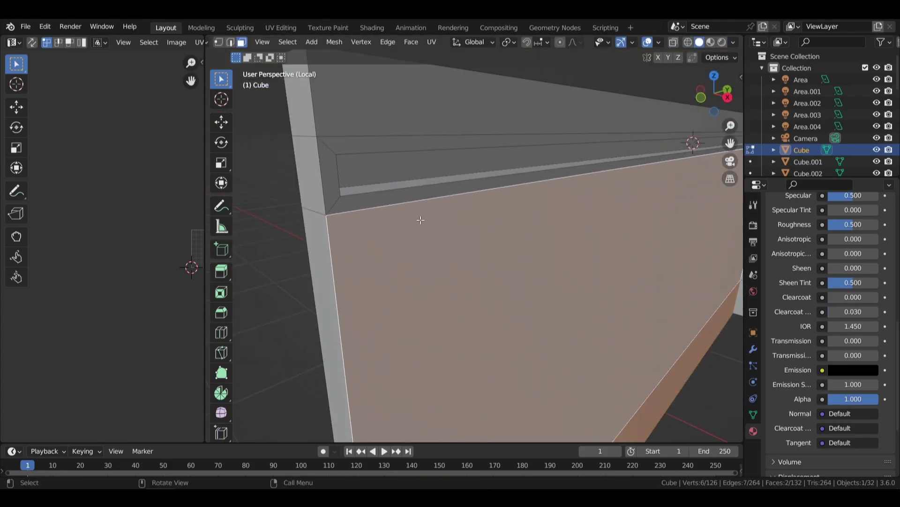
pyautogui.keyDown('alt'); pyautogui.keyDown('shift'); pyautogui.click(339, 202); pyautogui.keyUp('shift'); pyautogui.keyUp('alt')
pyautogui.scroll(-4, 426, 156)
pyautogui.scroll(3, 617, 251)
pyautogui.keyDown('shift'); pyautogui.click(617, 251); pyautogui.keyUp('shift')
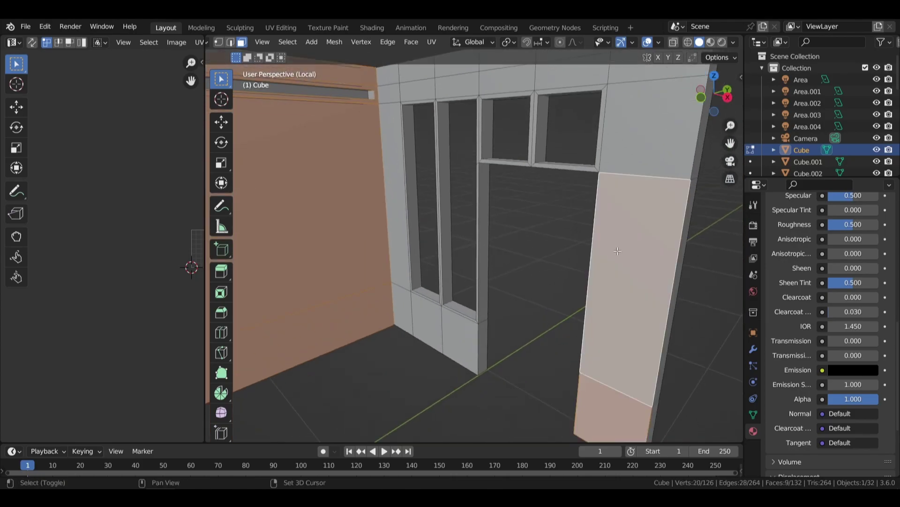
# - Add the pillar, top frame and bottom door-frame faces, then return to Object Mode
pyautogui.moveTo(617, 251); pyautogui.dragTo(609, 197, button='middle')
pyautogui.keyDown('shift'); pyautogui.click(656, 188); pyautogui.keyUp('shift')
pyautogui.keyDown('shift'); pyautogui.click(572, 113); pyautogui.keyUp('shift')
pyautogui.keyDown('shift'); pyautogui.click(666, 91); pyautogui.keyUp('shift')
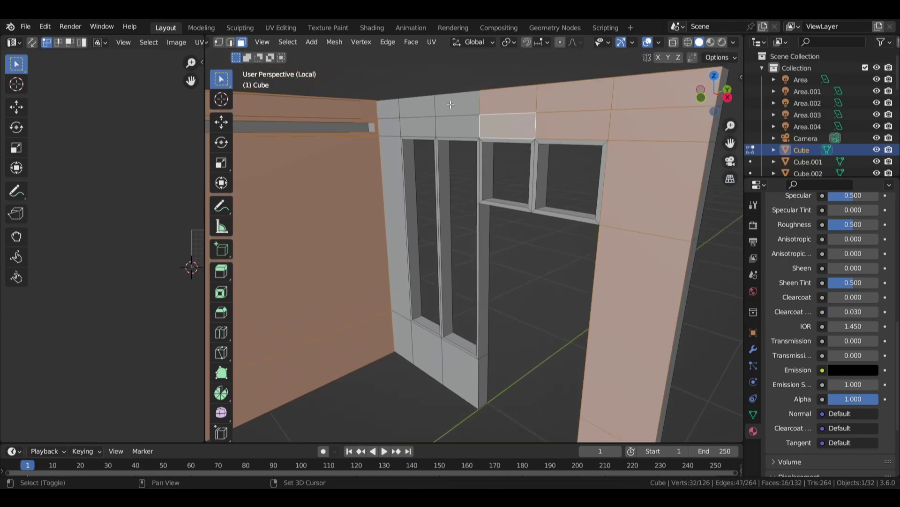
pyautogui.keyDown('alt'); pyautogui.keyDown('shift'); pyautogui.click(407, 333); pyautogui.keyUp('shift'); pyautogui.keyUp('alt')
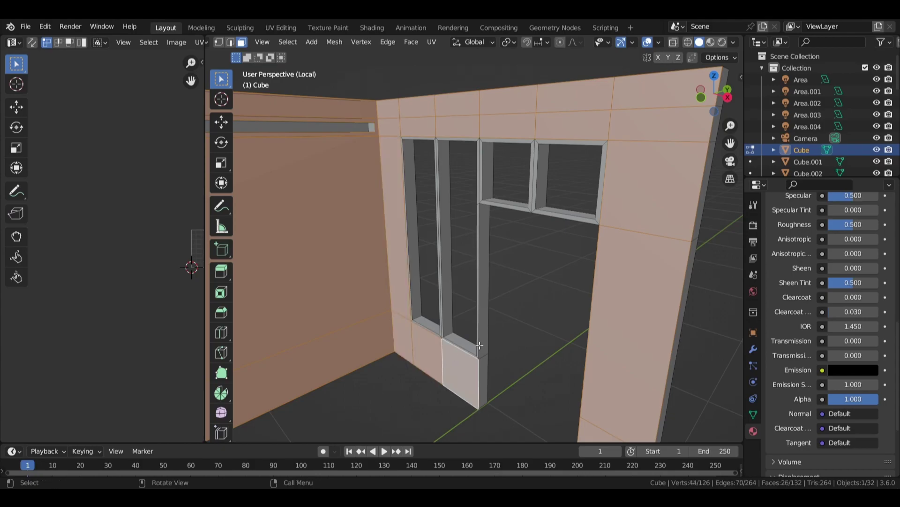
pyautogui.scroll(2, 563, 191)
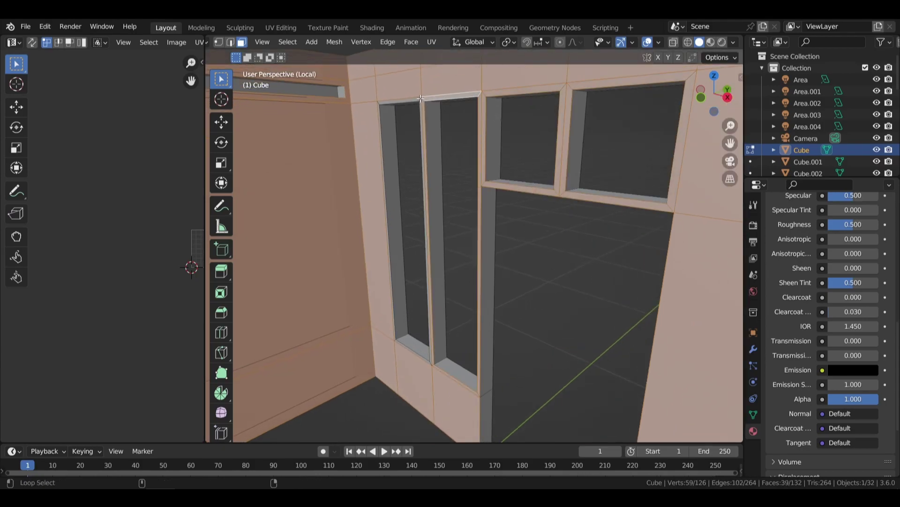
pyautogui.scroll(-2, 464, 181)
pyautogui.scroll(-3, 464, 181)
pyautogui.moveTo(464, 181); pyautogui.dragTo(588, 187, button='middle')
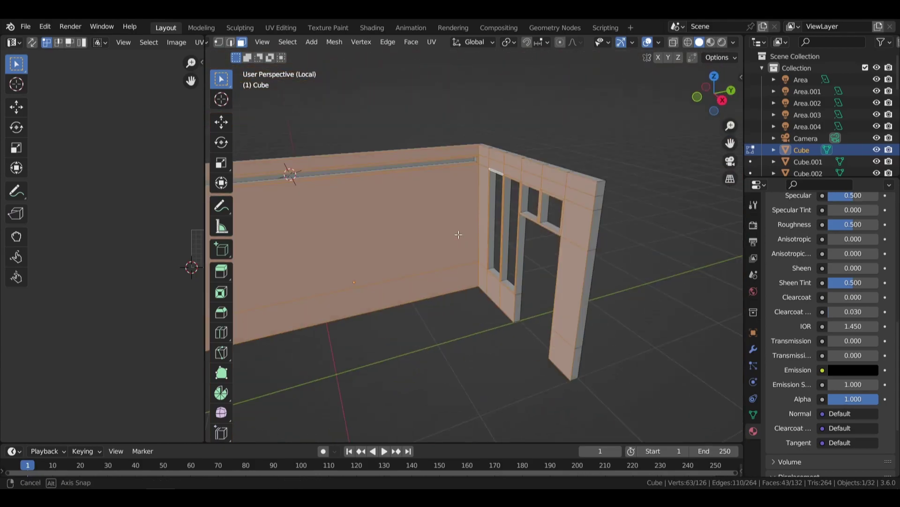
pyautogui.scroll(3, 588, 186)
pyautogui.press('Tab')
# - Leave local view, apply the wall object's scale and switch to Rendered shading
pyautogui.press('KP_Divide')
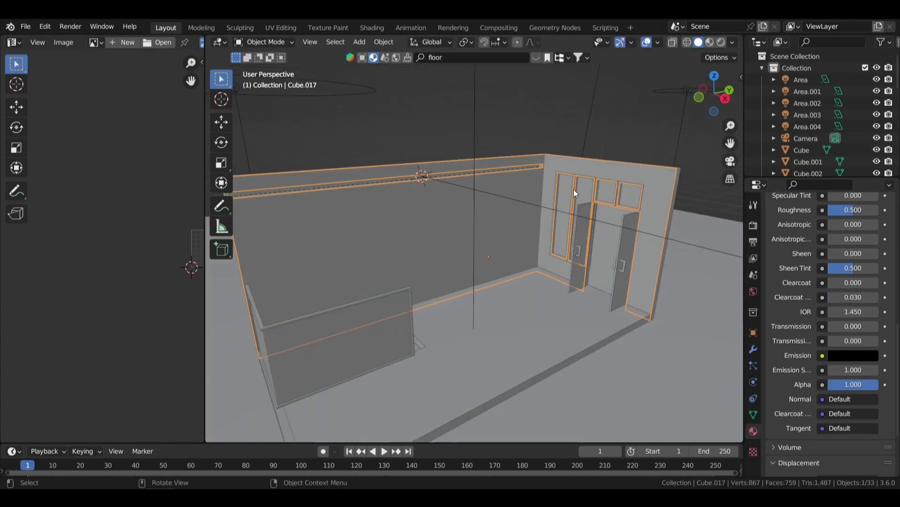
pyautogui.press('g')
pyautogui.press('Escape')
pyautogui.hotkey('ctrl', 'a')
pyautogui.click(513, 173)
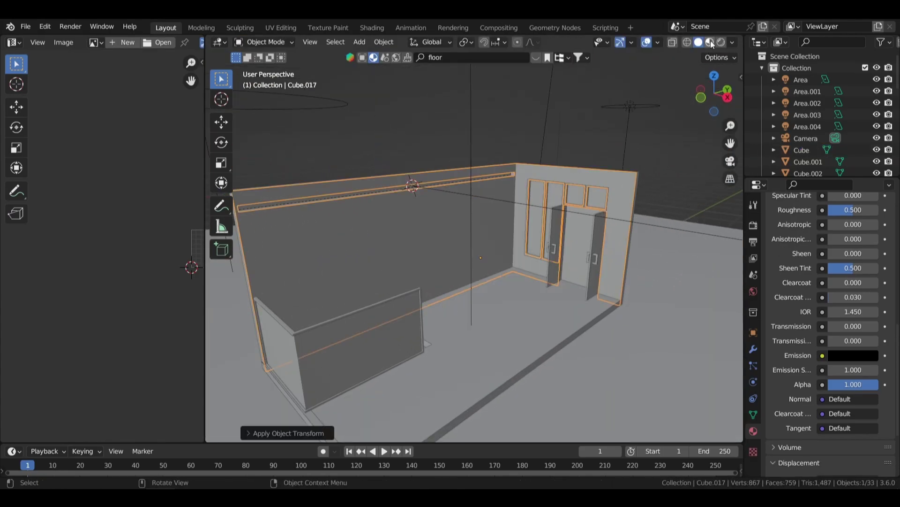
pyautogui.click(710, 42)
pyautogui.scroll(5, 797, 317)
pyautogui.scroll(3, 798, 316)
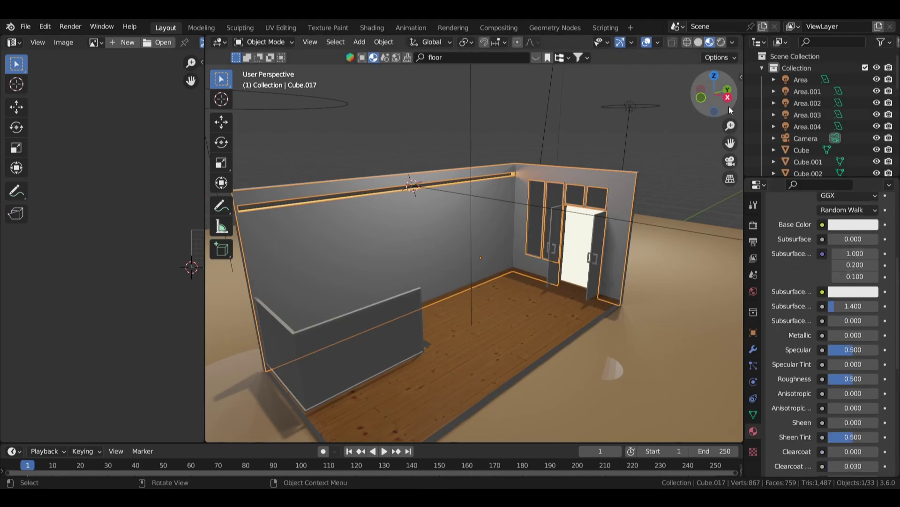
pyautogui.click(721, 42)
# - Darken the walls' base colour to grey and make the floor trim nearly black
pyautogui.click(866, 226)
pyautogui.moveTo(814, 195)
pyautogui.mouseDown()
pyautogui.moveTo(779, 195)
pyautogui.moveTo(825, 195)
pyautogui.mouseUp()
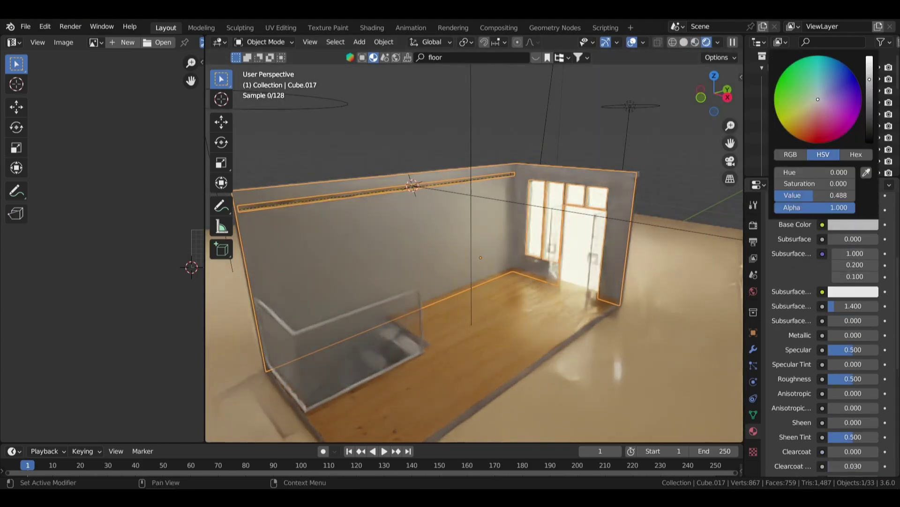
pyautogui.moveTo(873, 85); pyautogui.dragTo(871, 58)
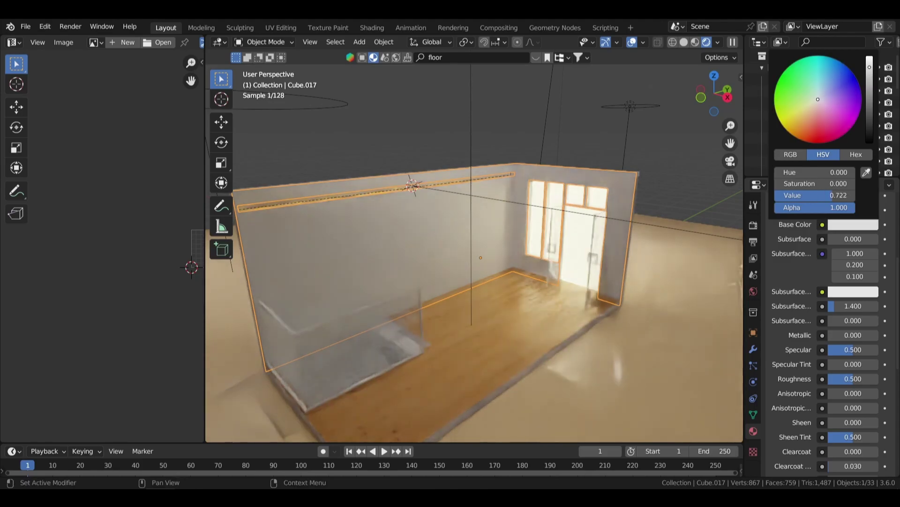
pyautogui.scroll(5, 803, 257)
pyautogui.scroll(5, 831, 273)
pyautogui.click(853, 374)
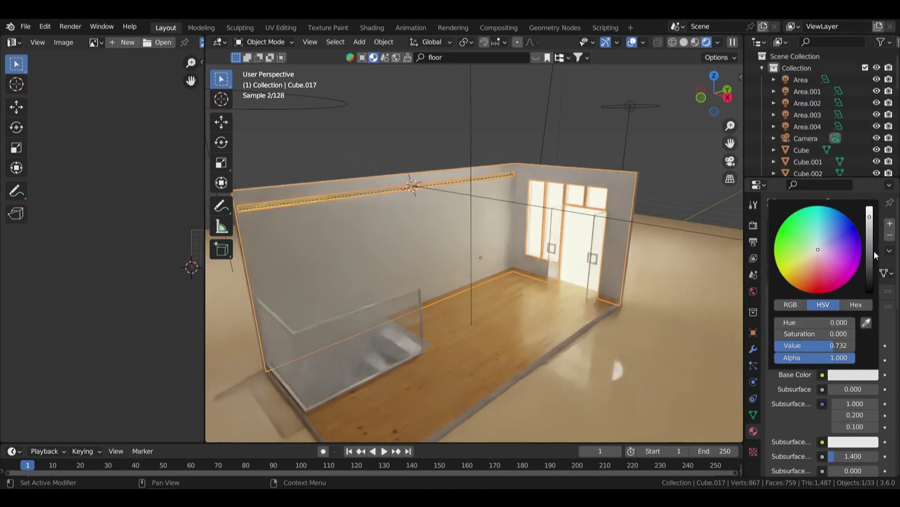
pyautogui.moveTo(826, 345); pyautogui.dragTo(793, 346)
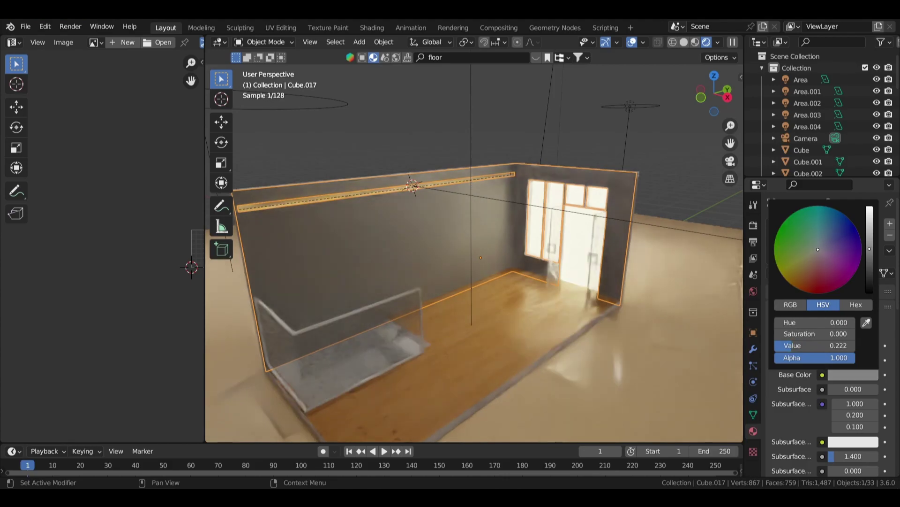
pyautogui.click(662, 150)
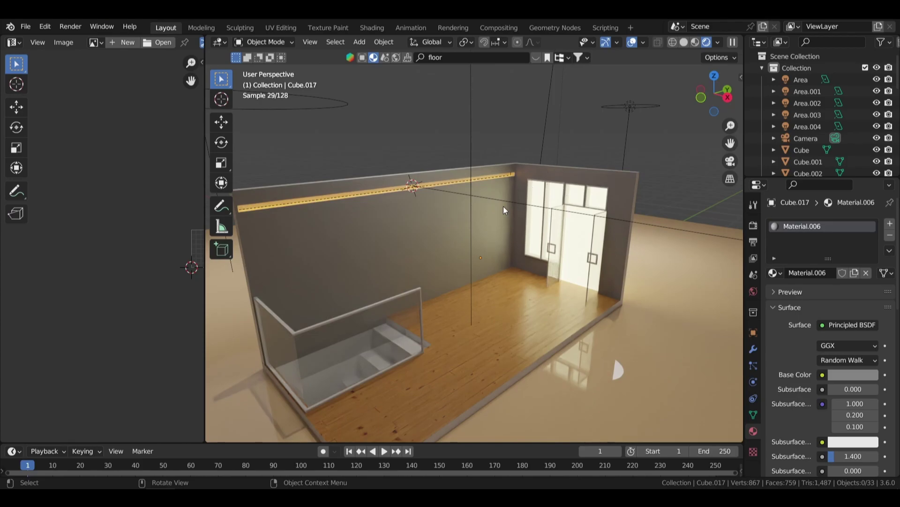
pyautogui.click(853, 374)
pyautogui.moveTo(869, 208); pyautogui.dragTo(869, 284)
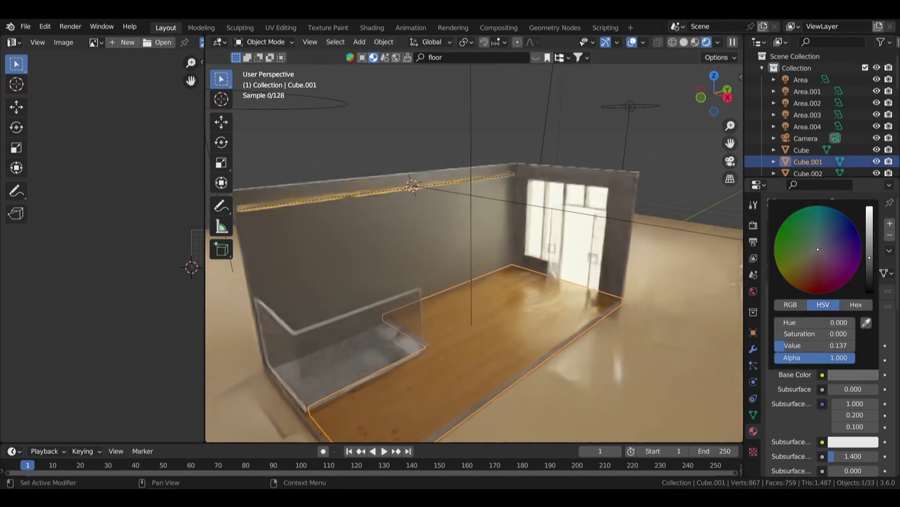
# - Reposition the strip light Area.004 along the X axis and save
pyautogui.click(424, 197)
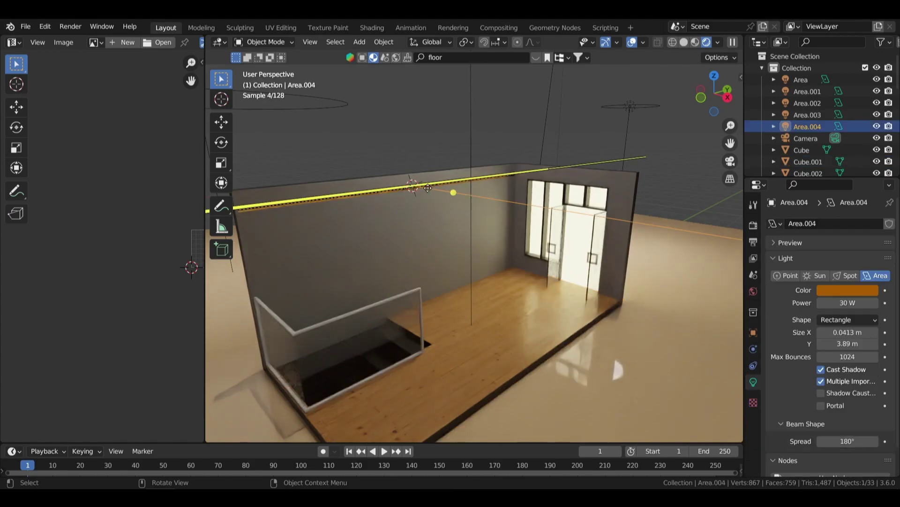
pyautogui.press('g')
pyautogui.click(428, 187)
pyautogui.hotkey('ctrl', 's')
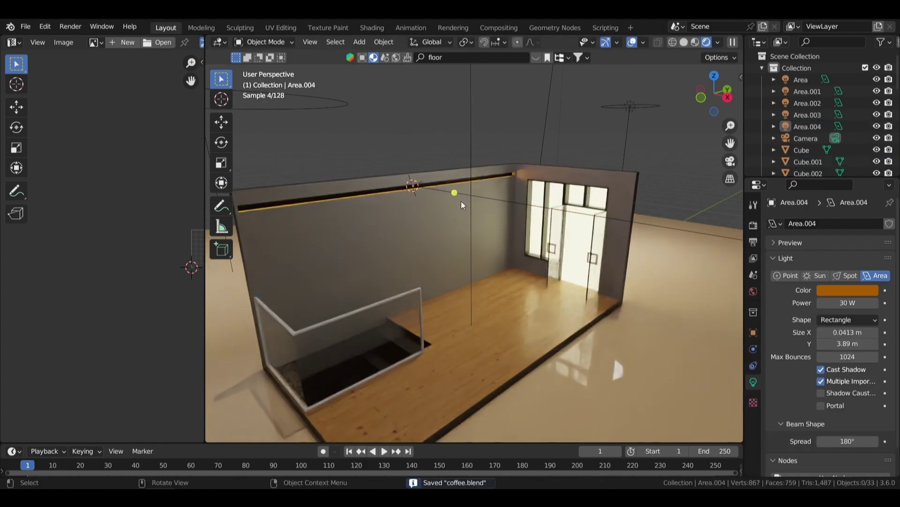
pyautogui.press('g')
pyautogui.press('x')
pyautogui.click(484, 203)
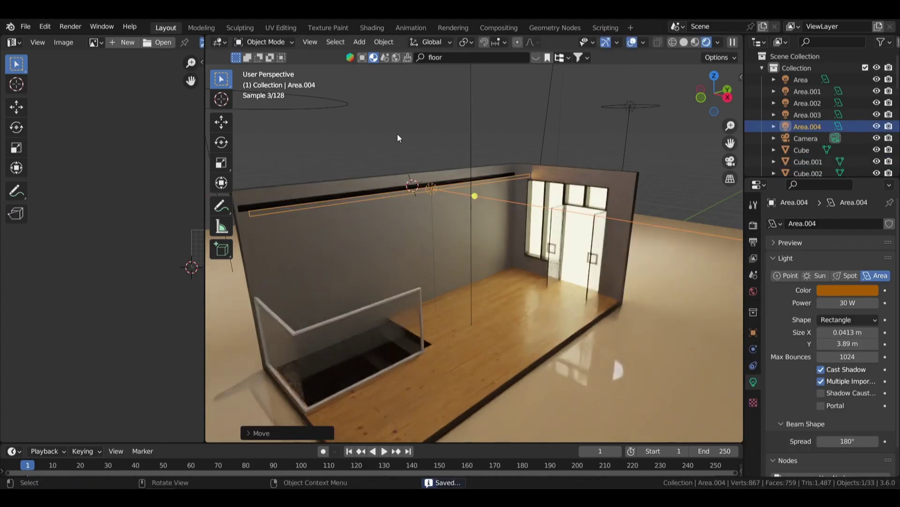
# - Check the strip light in Rendered view and open its colour picker
pyautogui.click(704, 43)
pyautogui.click(719, 45)
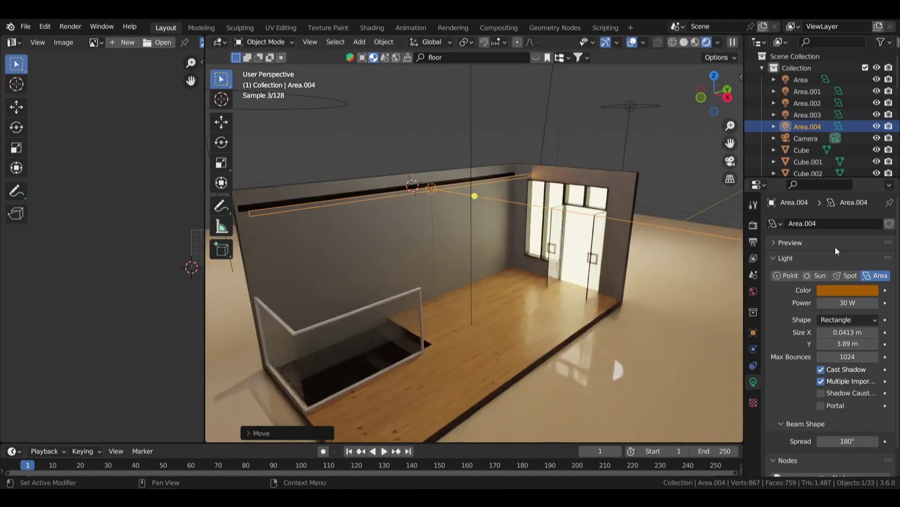
pyautogui.click(848, 290)
pyautogui.scroll(-5, 598, 146)
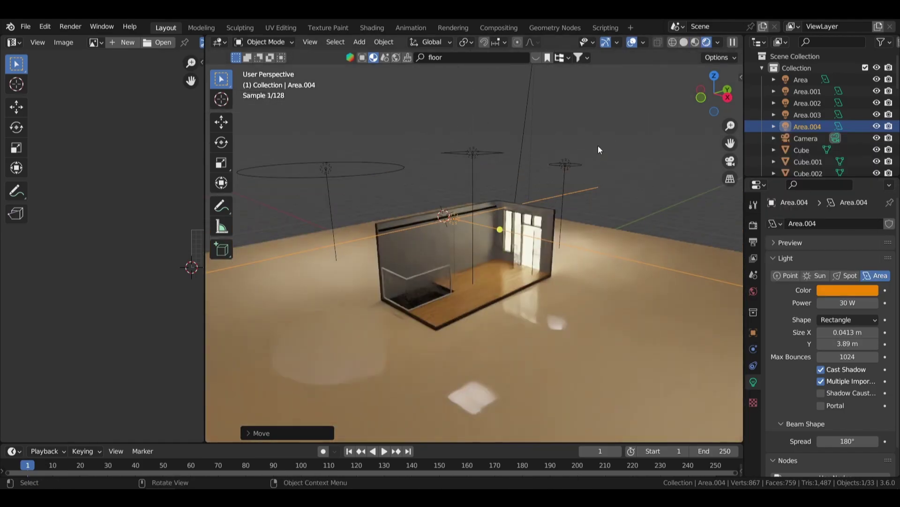
pyautogui.moveTo(598, 145)
pyautogui.mouseDown(button='middle')
pyautogui.moveTo(446, 161)
pyautogui.moveTo(632, 148)
pyautogui.mouseUp(button='middle')
pyautogui.press('g')
pyautogui.press('x')
pyautogui.press('Escape')
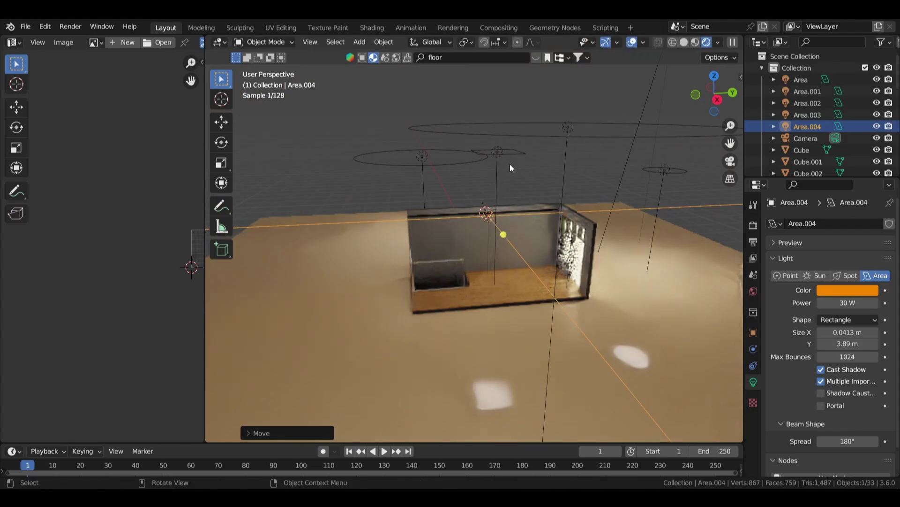
# - Scale Area.004 along the Z axis to resize its length and save coffee.blend
pyautogui.moveTo(534, 171); pyautogui.dragTo(555, 188, button='middle')
pyautogui.scroll(5, 411, 209)
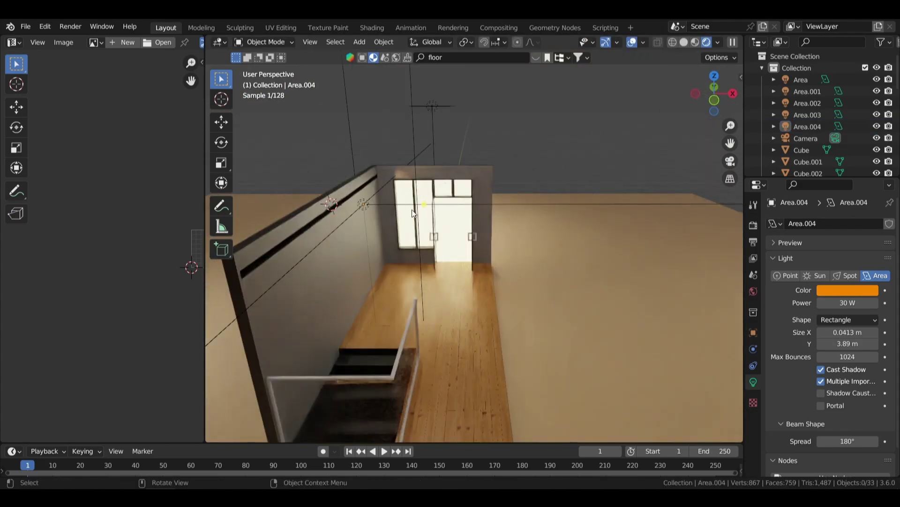
pyautogui.press('s')
pyautogui.press('z')
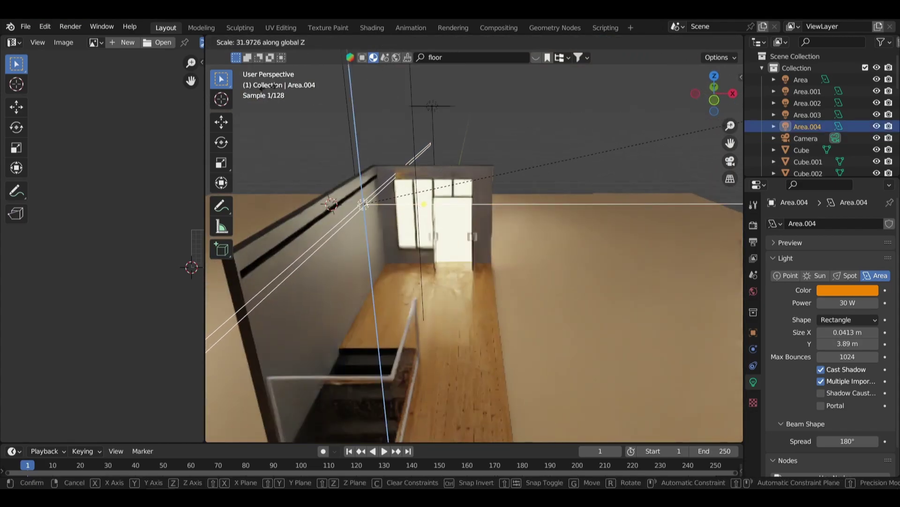
pyautogui.click(724, 126)
pyautogui.scroll(-4, 363, 182)
pyautogui.press('s')
pyautogui.press('z')
pyautogui.press('Return')
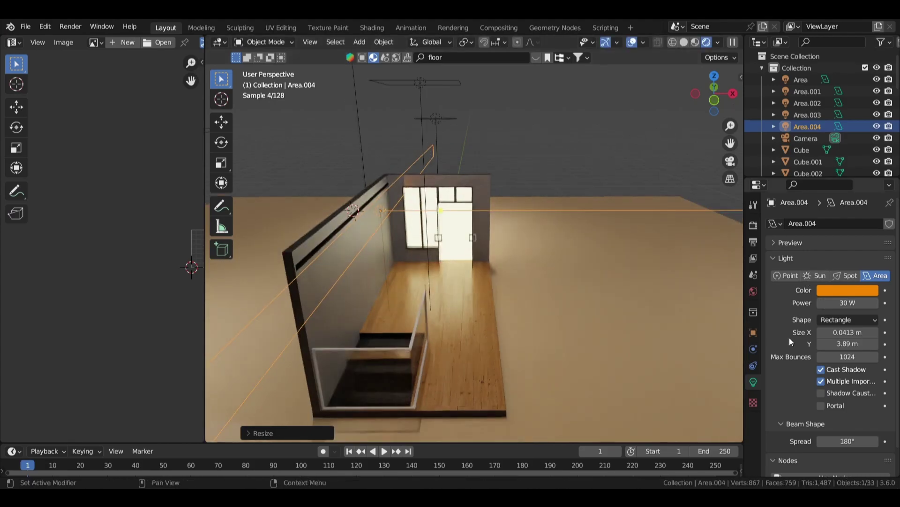
pyautogui.scroll(-1, 789, 337)
pyautogui.click(684, 42)
pyautogui.hotkey('ctrl', 's')
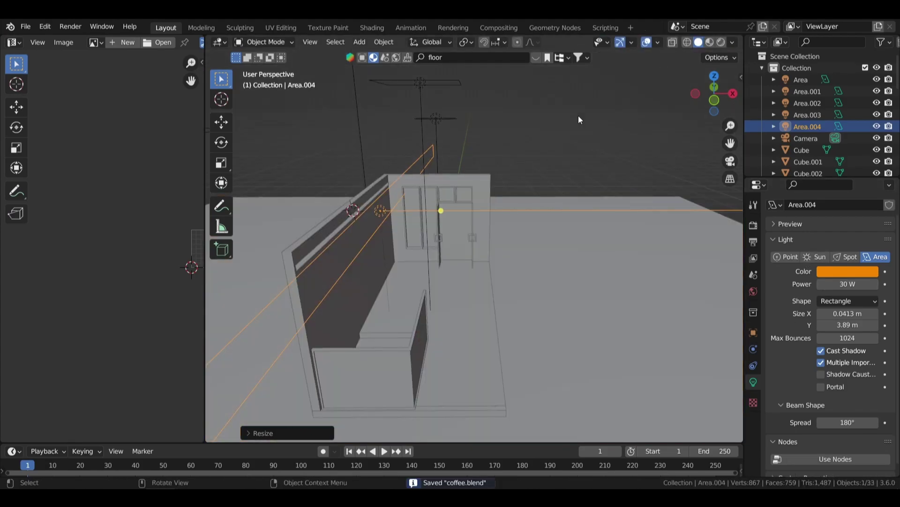
# - Delete the strip light and snap the 3D cursor to the long wall's top rail
pyautogui.press('Delete')
pyautogui.click(527, 148)
pyautogui.press('KP_Decimal')
pyautogui.press('Tab')
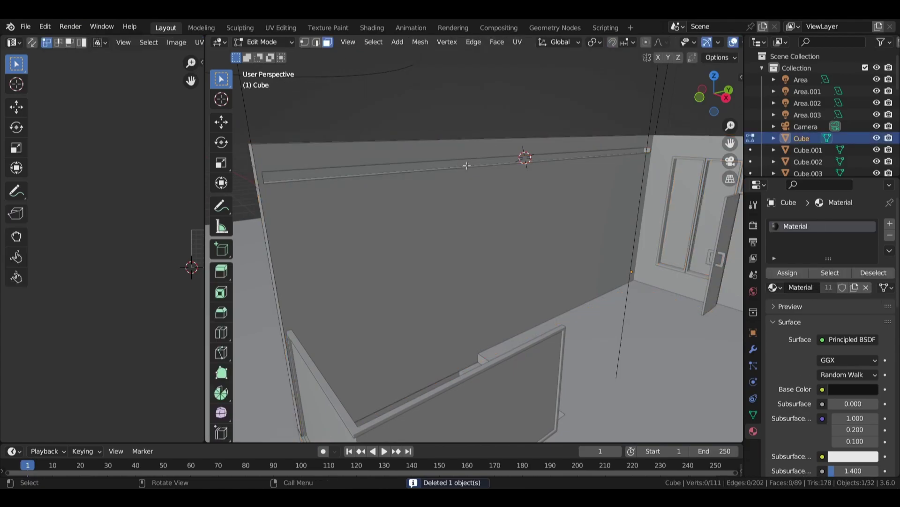
pyautogui.hotkey('shift', 's')
pyautogui.click(491, 220)
pyautogui.press('Tab')
# - Add an area light, rotate it, and stretch it along Y into a thin strip
pyautogui.hotkey('shift', 'a')
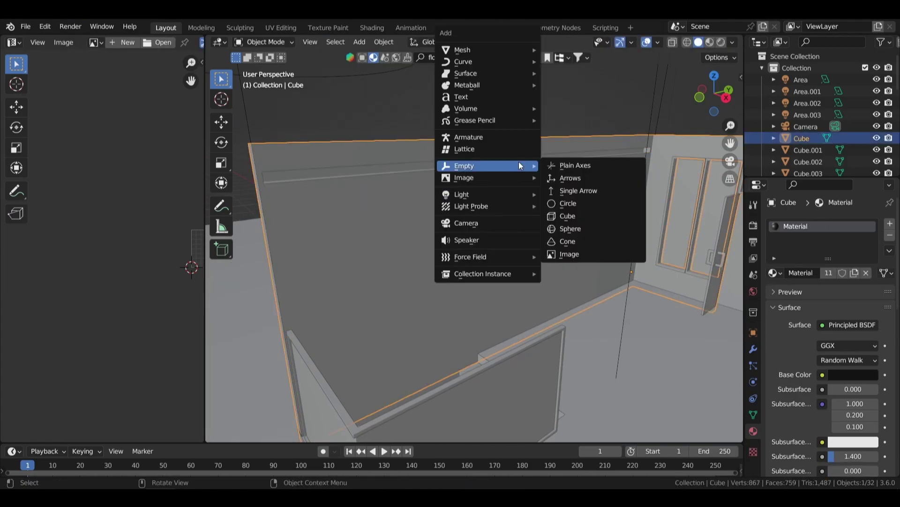
pyautogui.click(577, 233)
pyautogui.press('r')
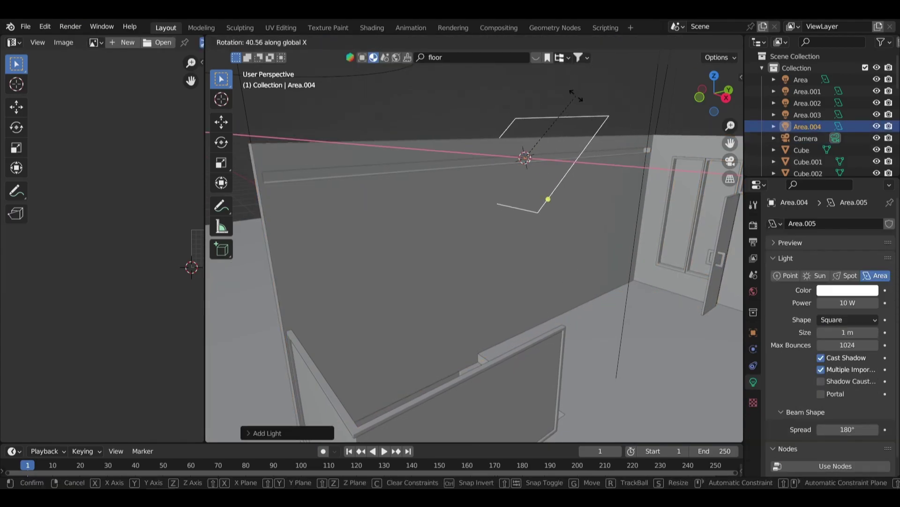
pyautogui.click(503, 321)
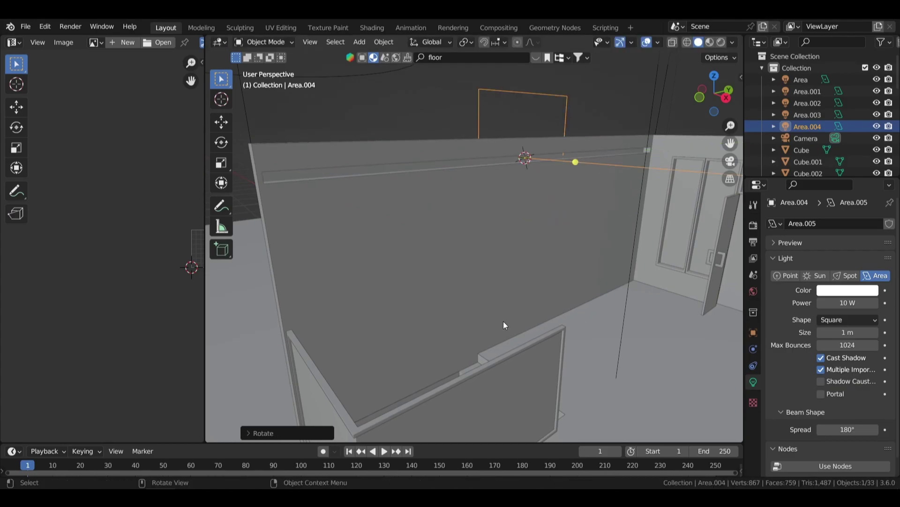
pyautogui.press('s')
pyautogui.press('z')
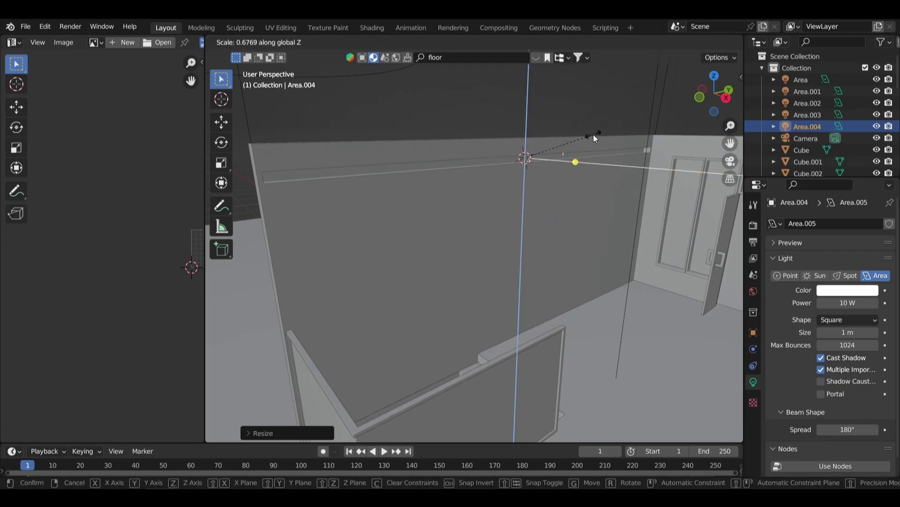
pyautogui.press('KP_3')
pyautogui.press('y')
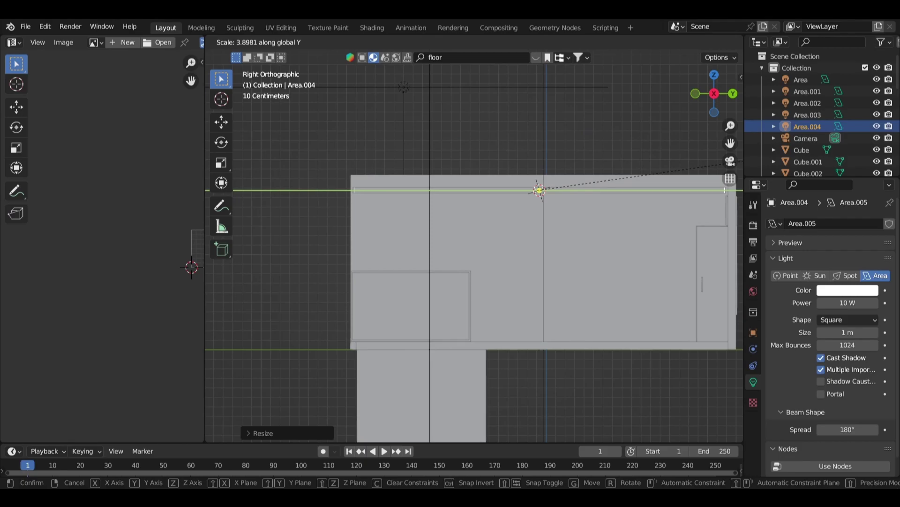
pyautogui.press('Return')
# - In the rendered camera view, slide the strip light along X
pyautogui.press('KP_0')
pyautogui.press('z')
pyautogui.press('g')
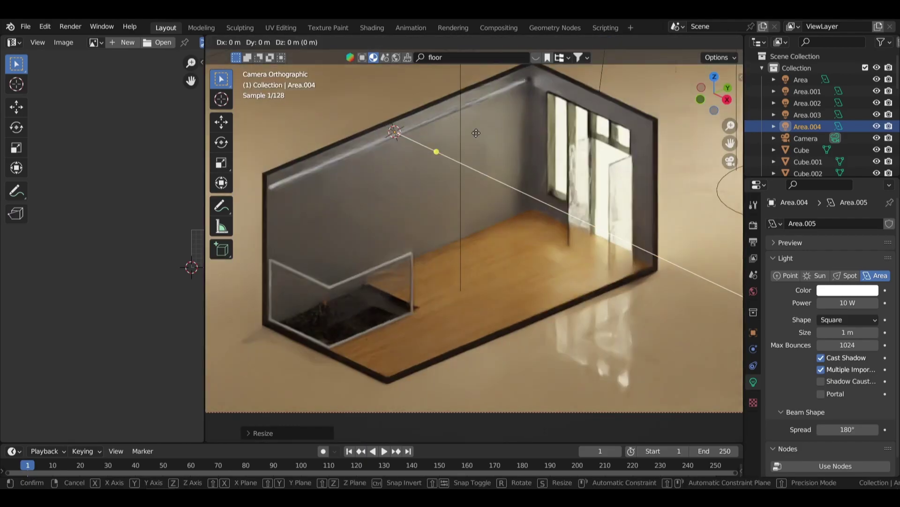
pyautogui.press('y')
pyautogui.press('x')
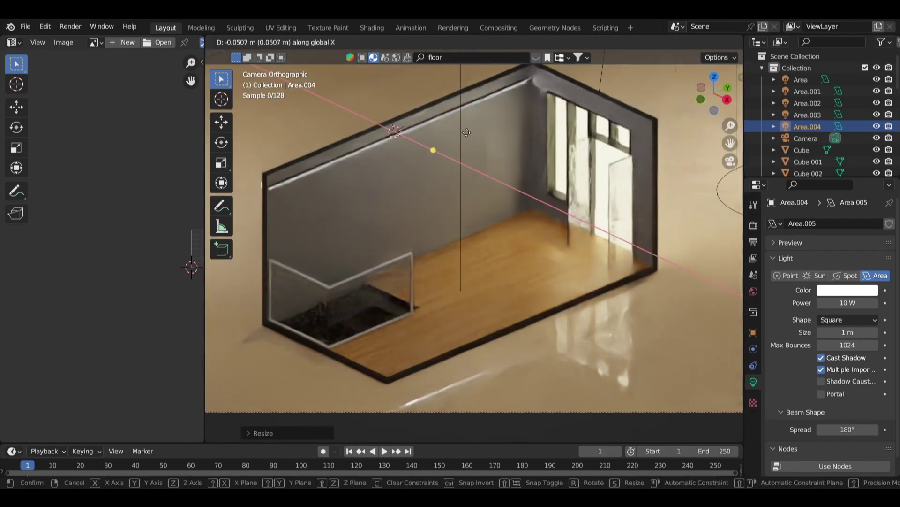
pyautogui.click(523, 158)
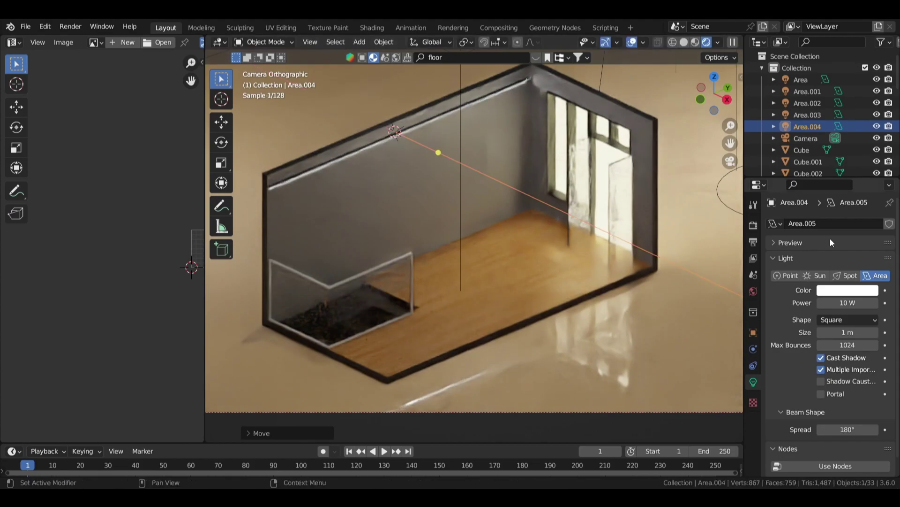
# - Set the light's power to 50 W and its color to warm light orange, then save
pyautogui.doubleClick(847, 303)
pyautogui.write('50')
pyautogui.press('Return')
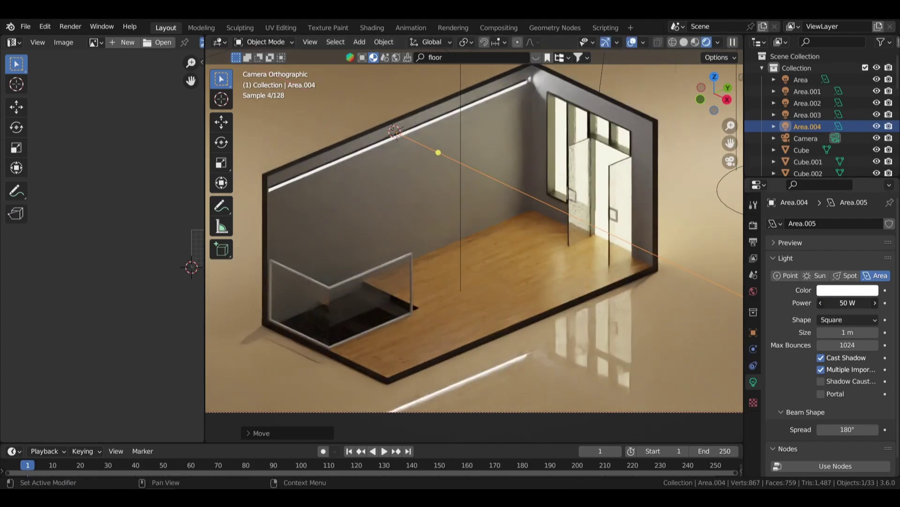
pyautogui.click(848, 290)
pyautogui.click(851, 160)
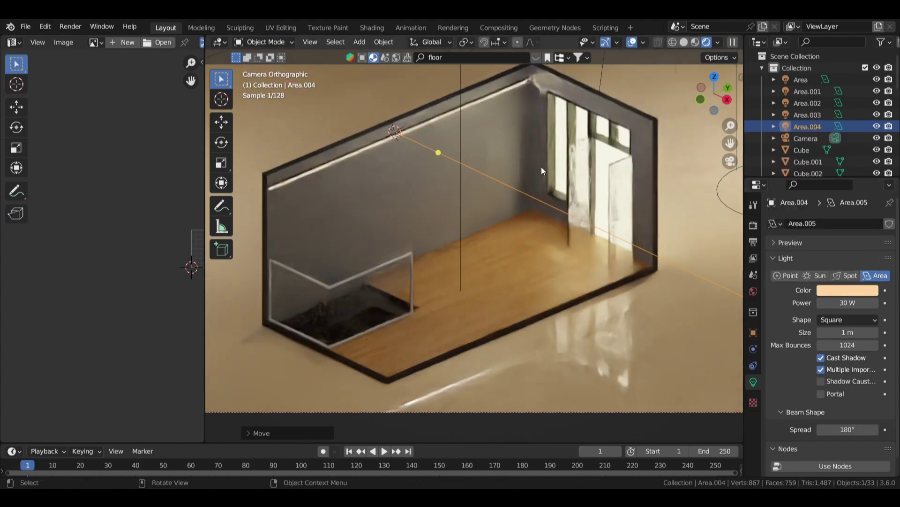
pyautogui.hotkey('ctrl', 's')
# - From the front view in solid shading, shift the light along X and save coffee.blend
pyautogui.press('KP_0')
pyautogui.press('KP_1')
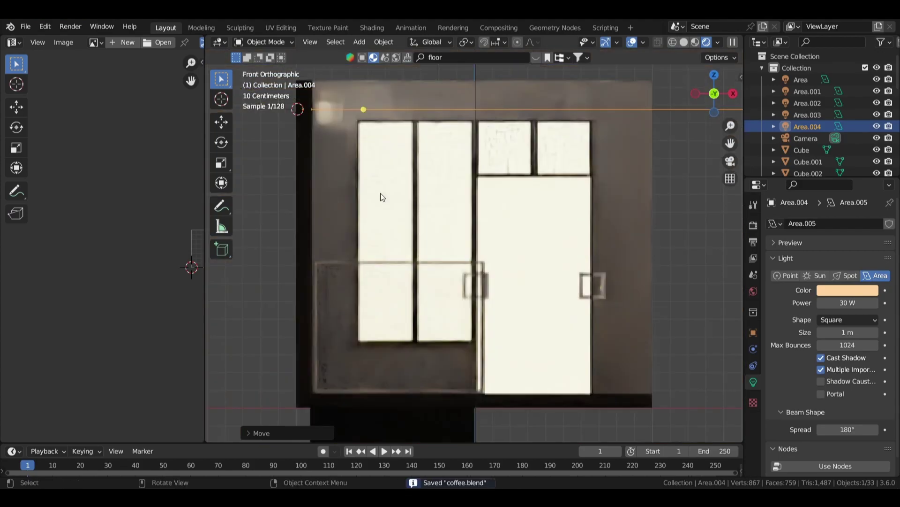
pyautogui.click(678, 44)
pyautogui.scroll(5, 472, 145)
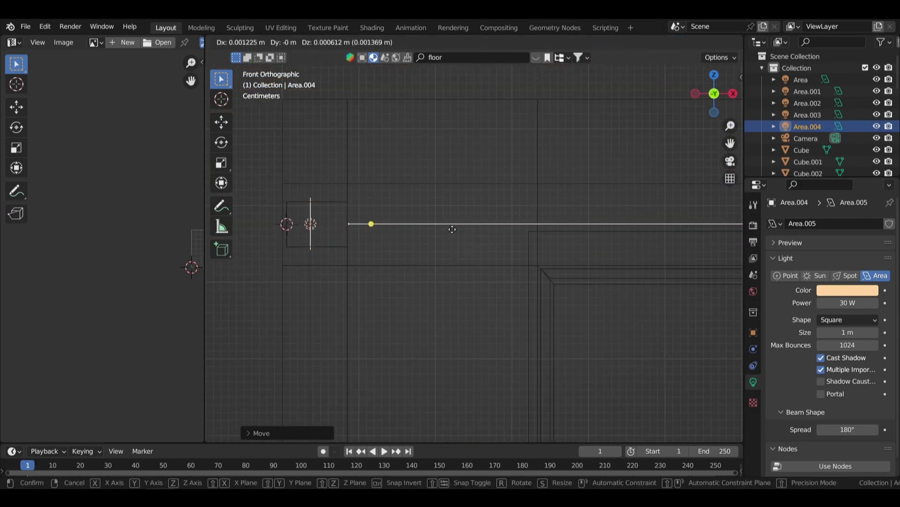
pyautogui.press('g')
pyautogui.press('x')
pyautogui.click(472, 220)
pyautogui.hotkey('ctrl', 's')
# - Back in the rendered camera view, nudge the light along X to its final position
pyautogui.press('KP_0')
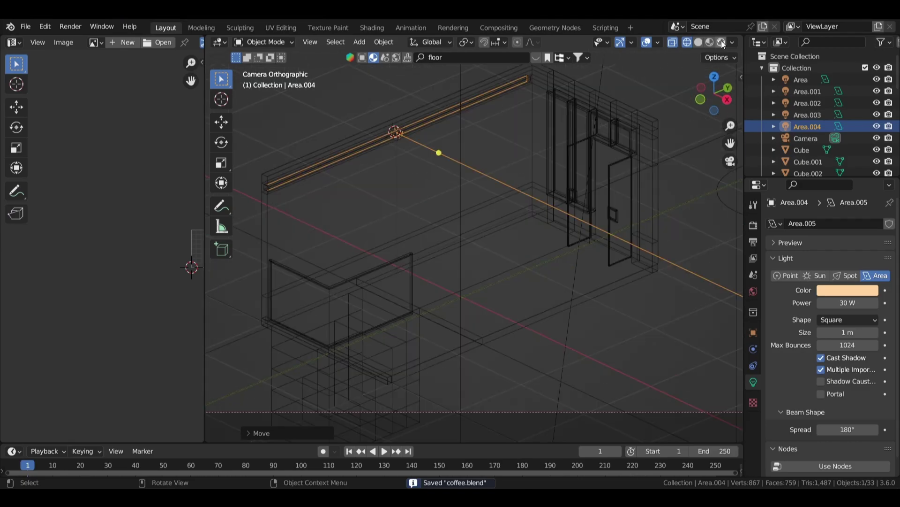
pyautogui.click(706, 42)
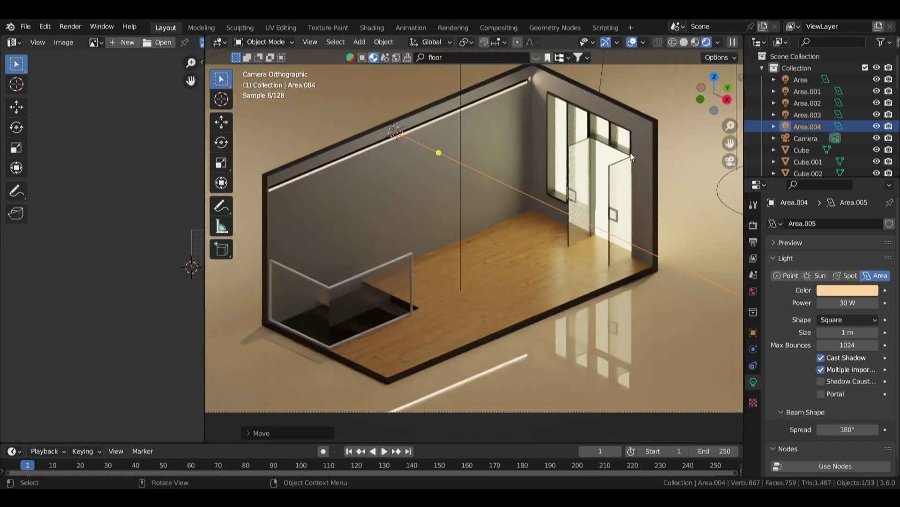
pyautogui.scroll(-2, 631, 153)
pyautogui.press('g')
pyautogui.press('x')
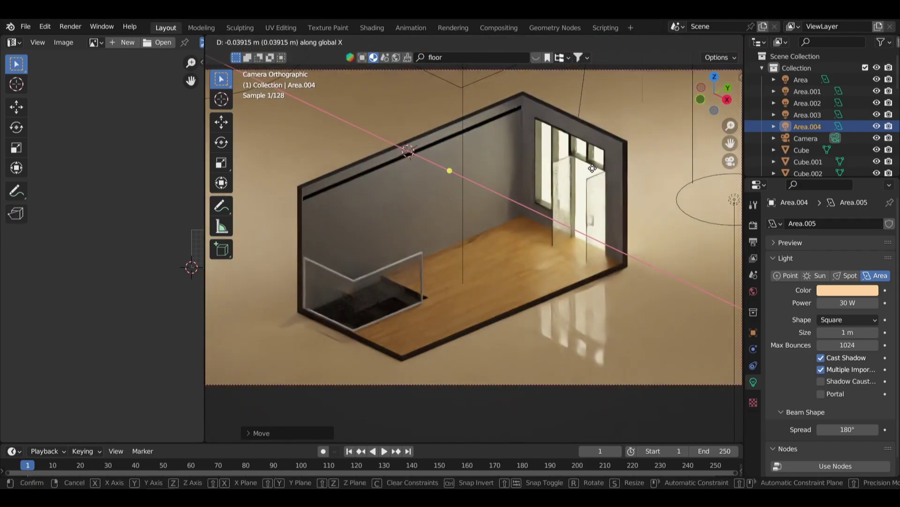
pyautogui.click(594, 172)
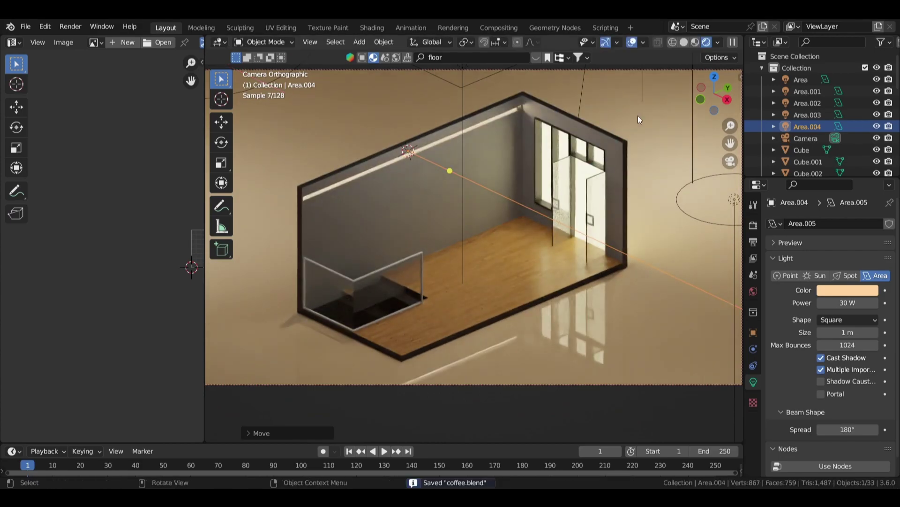
# - Switch to material preview and orbit in close to the door and windows
pyautogui.moveTo(654, 103); pyautogui.dragTo(562, 239, button='middle')
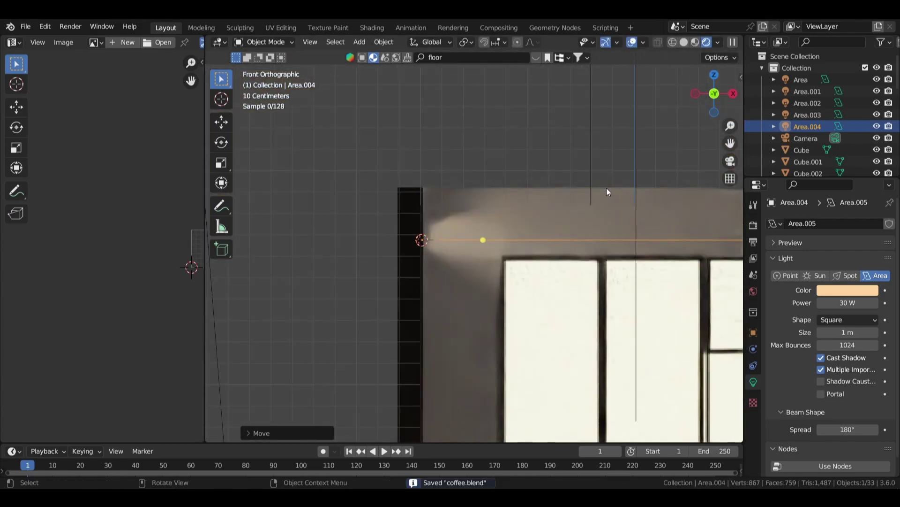
pyautogui.click(695, 43)
pyautogui.moveTo(657, 117); pyautogui.dragTo(564, 136, button='middle')
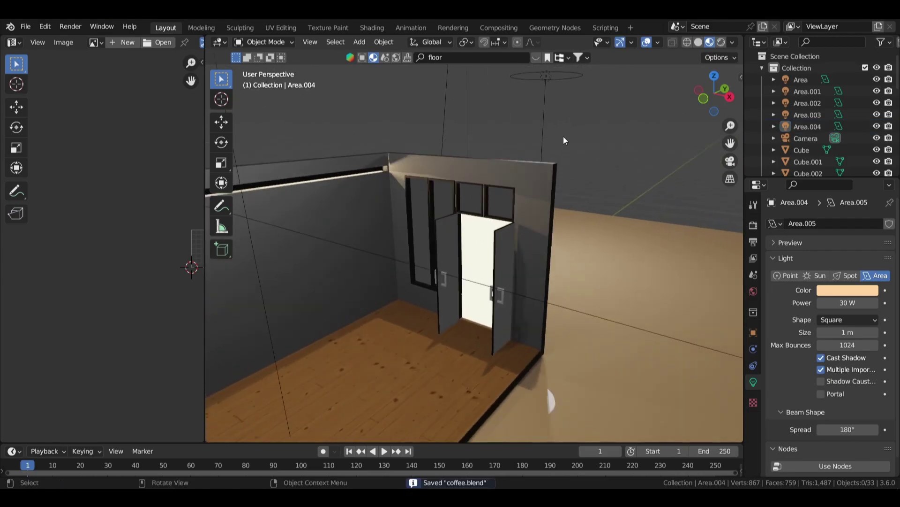
pyautogui.scroll(3, 564, 136)
# - Select the transom frame above the door and apply the Plastic Wood material to it
pyautogui.click(505, 99)
pyautogui.hotkey('ctrl', 's')
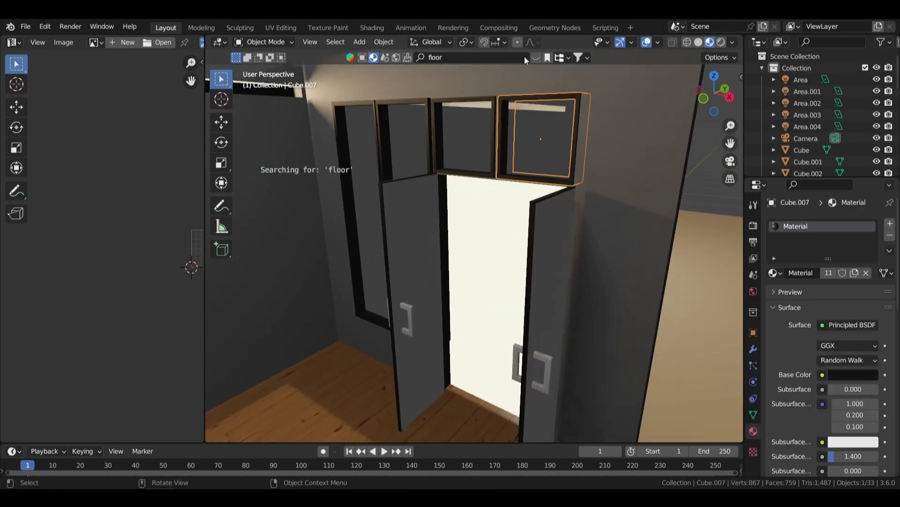
pyautogui.click(496, 57)
pyautogui.write('wood')
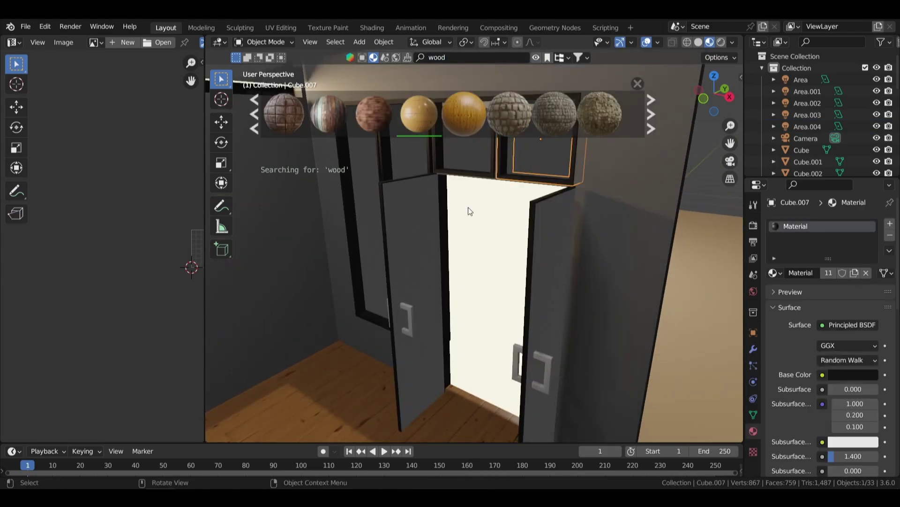
pyautogui.scroll(-1, 551, 174)
pyautogui.scroll(-3, 519, 111)
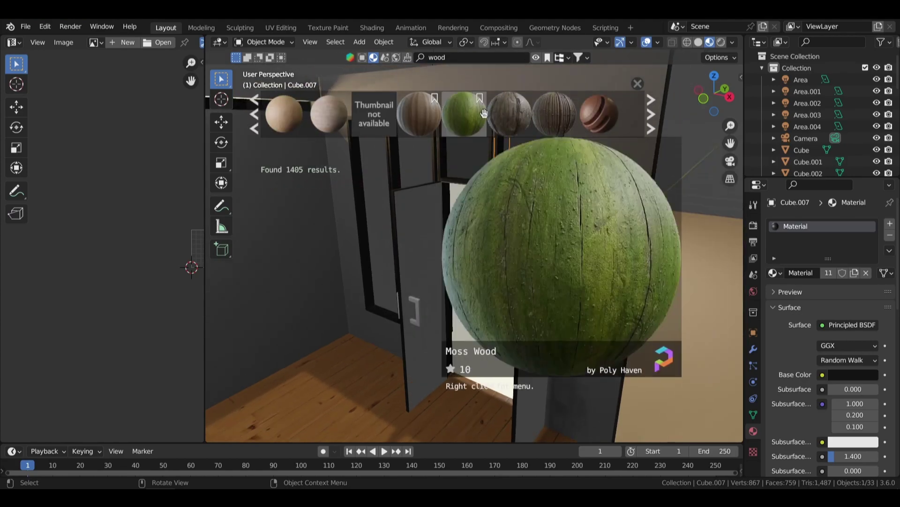
pyautogui.scroll(-2, 519, 110)
pyautogui.moveTo(512, 113); pyautogui.dragTo(499, 155)
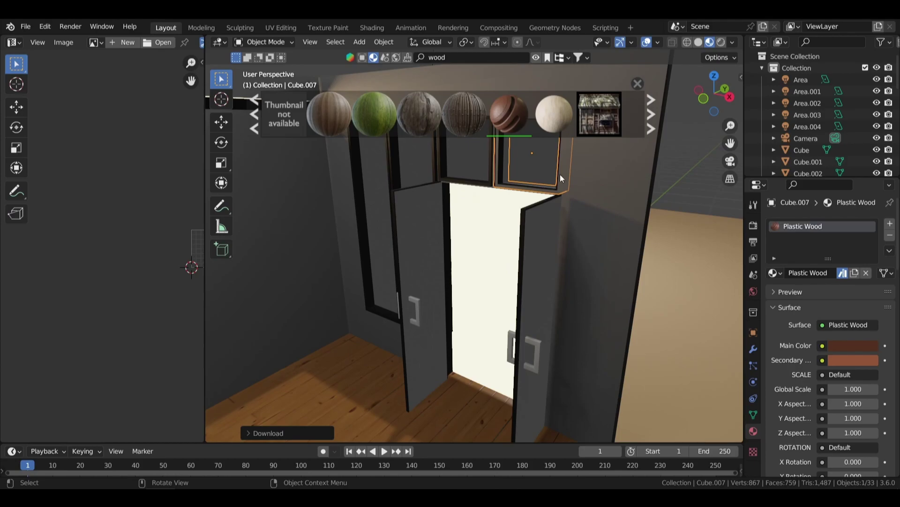
# - Orbit closer to the transom frame and dismiss the wood material results
pyautogui.moveTo(547, 176)
pyautogui.mouseDown(button='middle')
pyautogui.moveTo(514, 83)
pyautogui.moveTo(533, 244)
pyautogui.mouseUp(button='middle')
pyautogui.scroll(1, 532, 245)
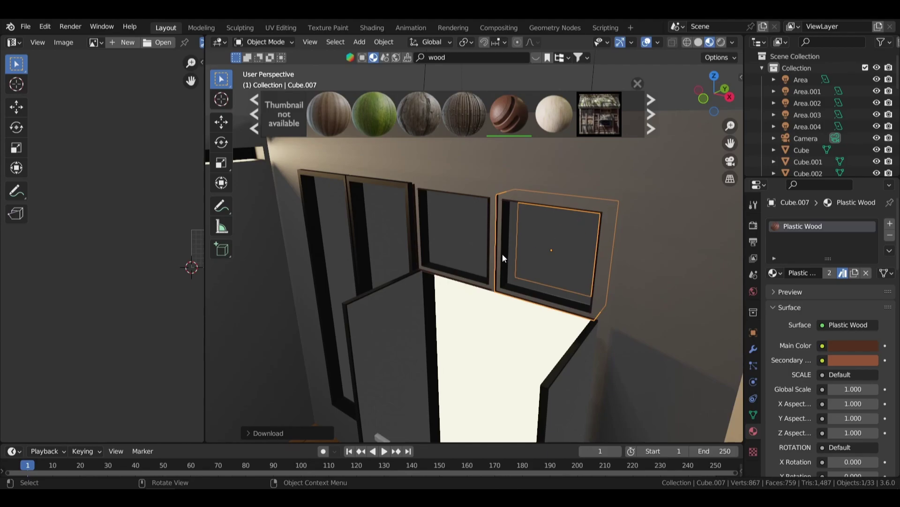
pyautogui.click(638, 84)
pyautogui.scroll(1, 637, 183)
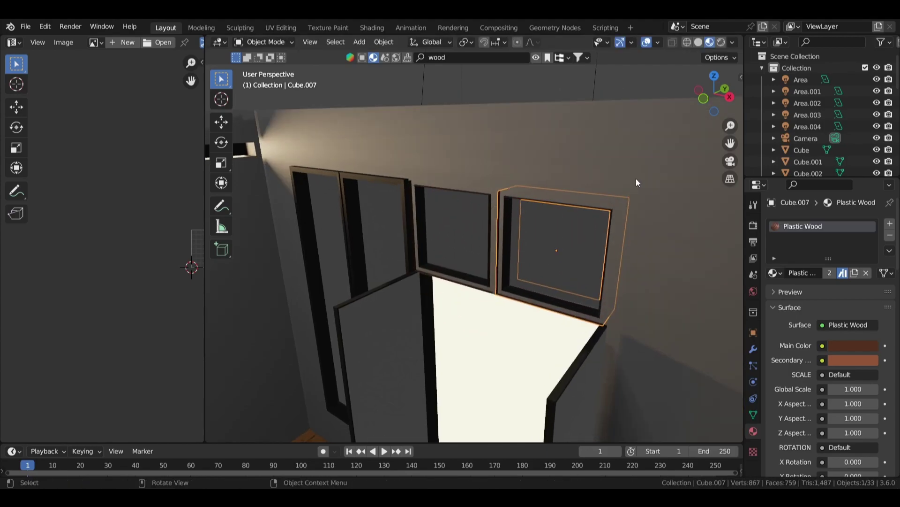
# - Shift the transom frame along Y, then undo to restore its dark material
pyautogui.press('g')
pyautogui.press('y')
pyautogui.press('Escape')
pyautogui.press('g')
pyautogui.press('y')
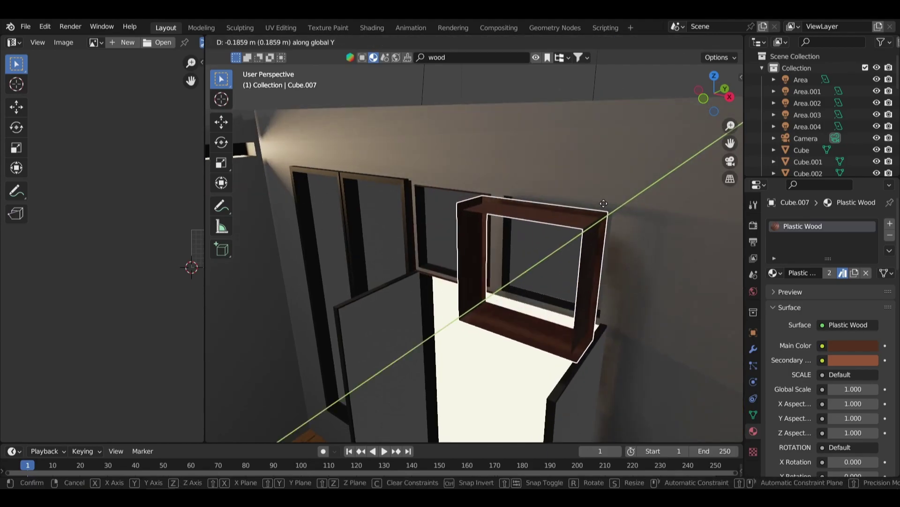
pyautogui.click(606, 207)
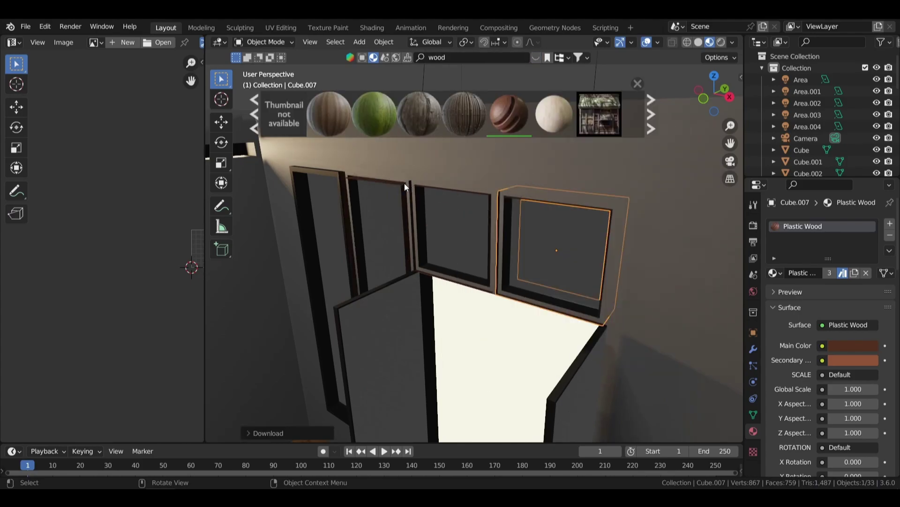
pyautogui.scroll(-2, 525, 187)
pyautogui.hotkey('ctrl', 'z')
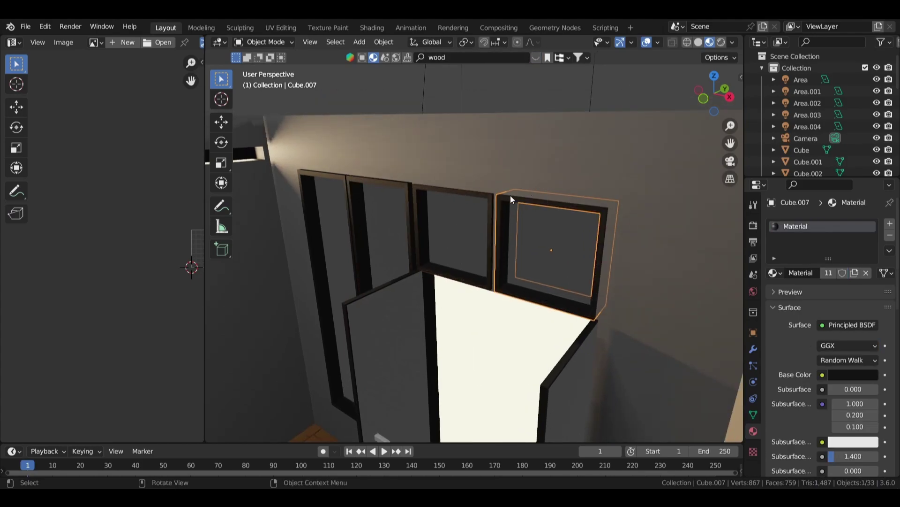
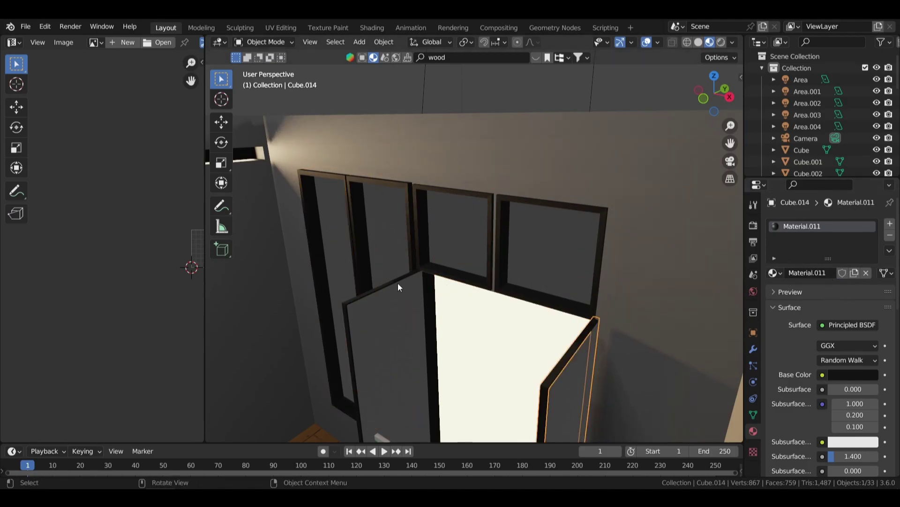
# - Change the door frame material's Base Color to a dark red-brown
pyautogui.click(346, 302)
pyautogui.moveTo(600, 314); pyautogui.dragTo(503, 49, button='middle')
pyautogui.click(846, 376)
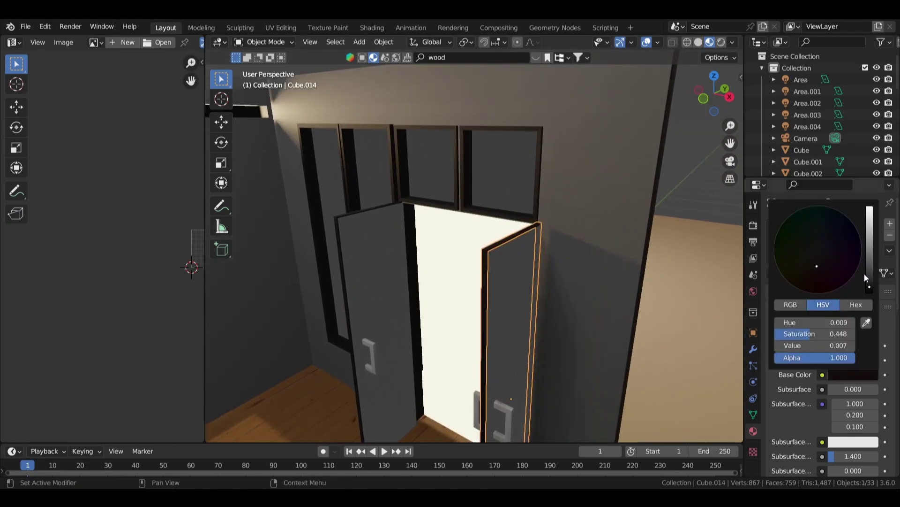
pyautogui.moveTo(869, 285); pyautogui.dragTo(869, 266)
pyautogui.click(804, 285)
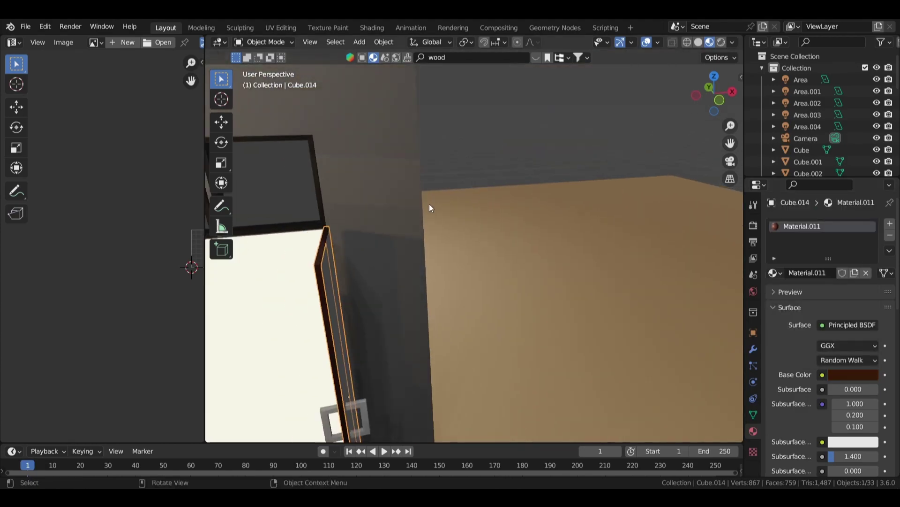
# - Link the dark red-brown material to all six window and door frame pieces, then save
pyautogui.moveTo(345, 257); pyautogui.dragTo(480, 227, button='middle')
pyautogui.click(398, 172)
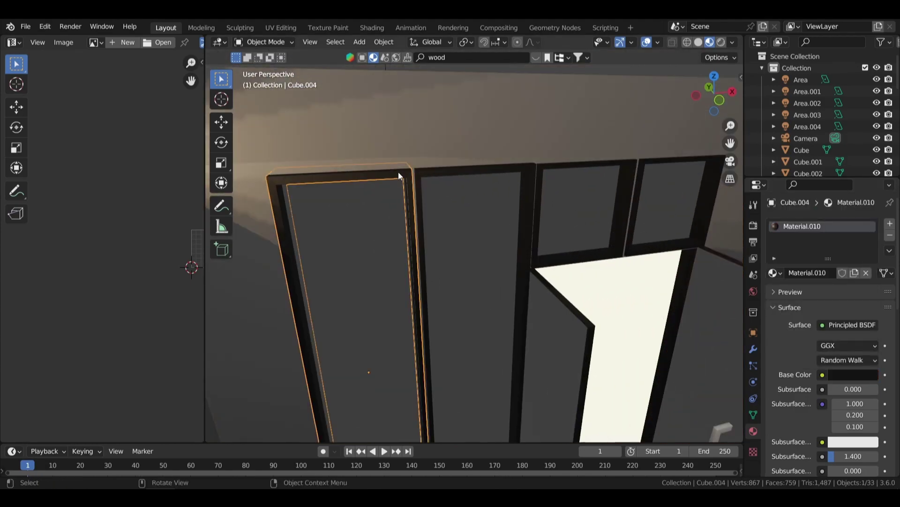
pyautogui.keyDown('shift'); pyautogui.click(647, 162); pyautogui.keyUp('shift')
pyautogui.keyDown('shift'); pyautogui.click(652, 306); pyautogui.keyUp('shift')
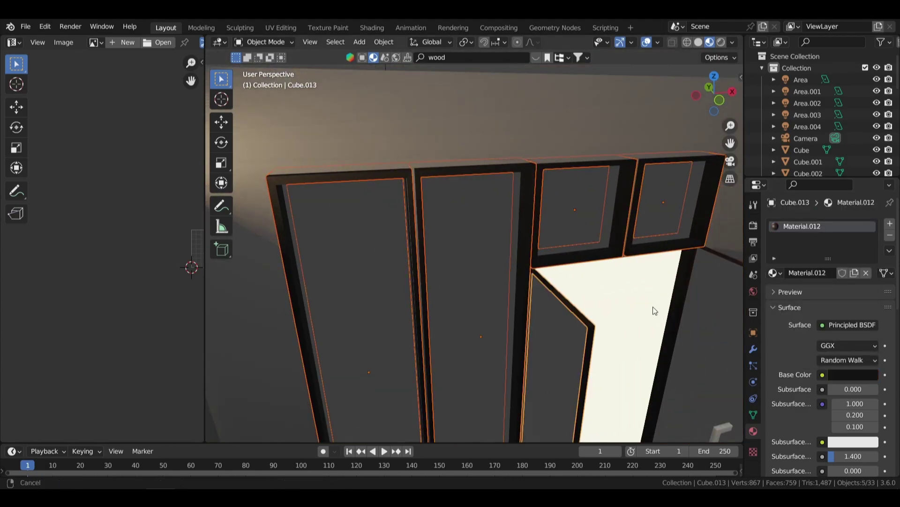
pyautogui.moveTo(653, 306); pyautogui.dragTo(511, 232, button='middle')
pyautogui.keyDown('shift'); pyautogui.click(577, 246); pyautogui.keyUp('shift')
pyautogui.hotkey('ctrl', 'l')
pyautogui.click(577, 239)
pyautogui.hotkey('alt', 'a')
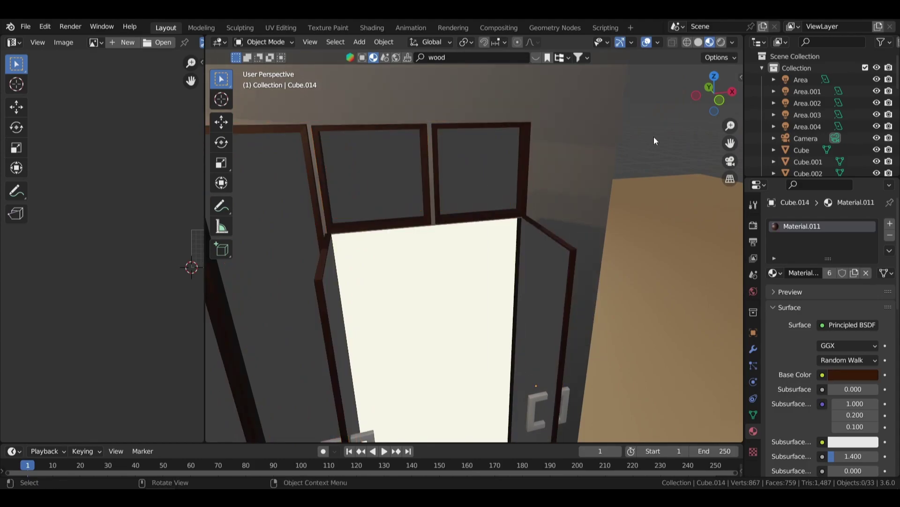
pyautogui.hotkey('ctrl', 's')
# - Apply scale to both door handles
pyautogui.scroll(-3, 653, 137)
pyautogui.moveTo(653, 137)
pyautogui.mouseDown(button='middle')
pyautogui.moveTo(504, 206)
pyautogui.moveTo(567, 160)
pyautogui.mouseUp(button='middle')
pyautogui.scroll(2, 566, 160)
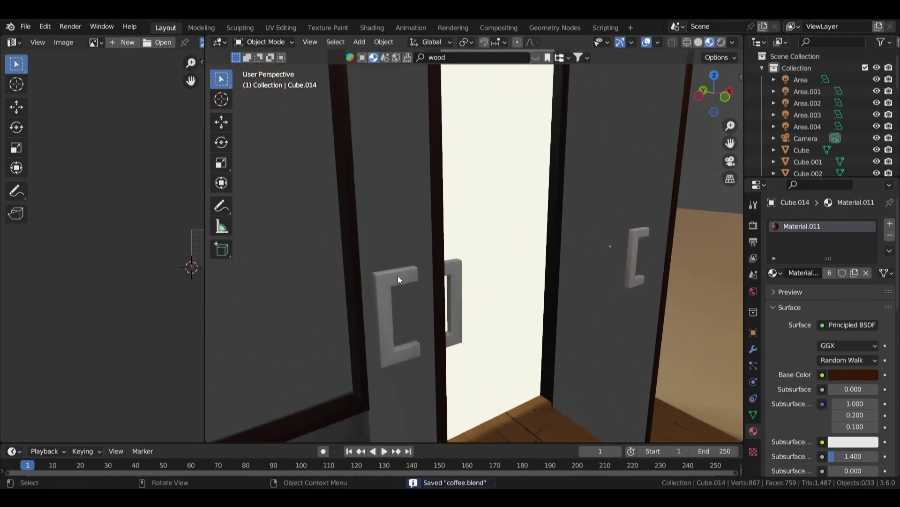
pyautogui.click(408, 305)
pyautogui.keyDown('shift'); pyautogui.click(643, 256); pyautogui.keyUp('shift')
pyautogui.hotkey('ctrl', 'a')
pyautogui.click(561, 231)
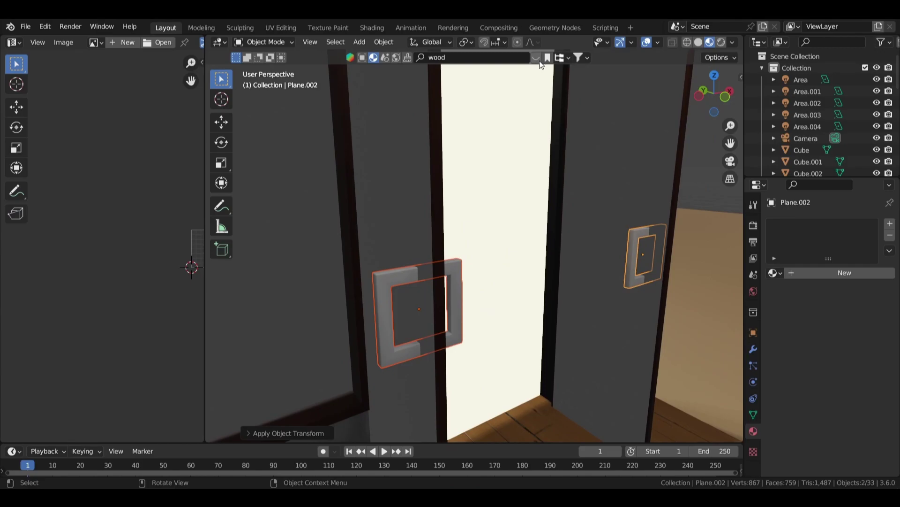
# - Give the door handle the Dark iron material from a 'metal' search and save
pyautogui.click(489, 58)
pyautogui.write('metal')
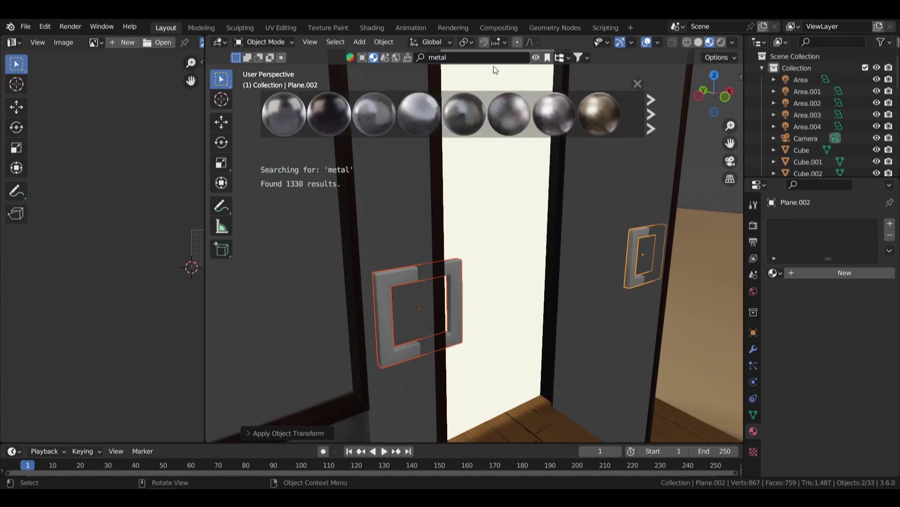
pyautogui.moveTo(419, 114); pyautogui.dragTo(422, 310)
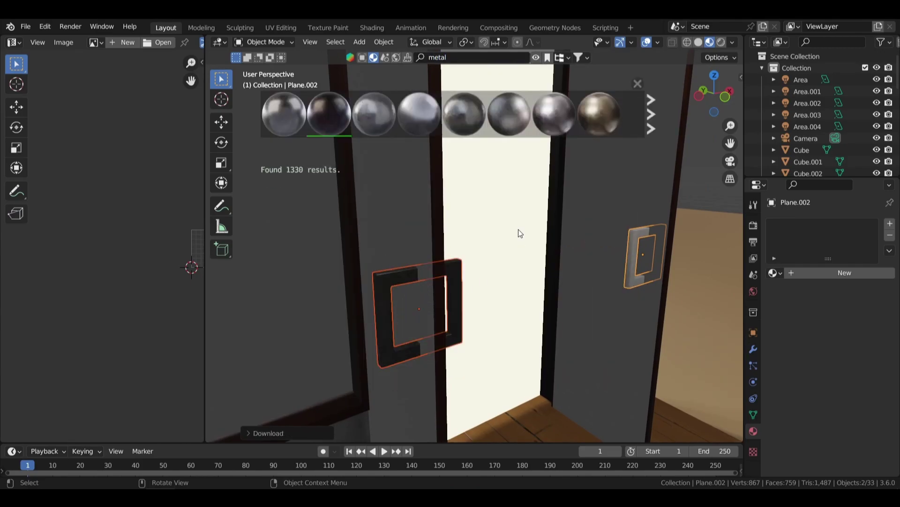
pyautogui.press('Tab')
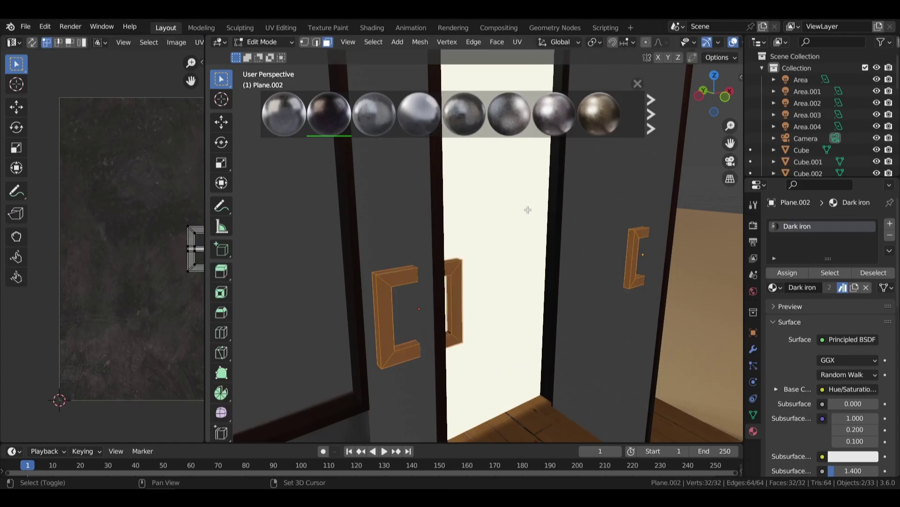
pyautogui.press('Tab')
pyautogui.hotkey('ctrl', 's')
# - Apply the Dark iron material to the low counter wall and save
pyautogui.press('KP_0')
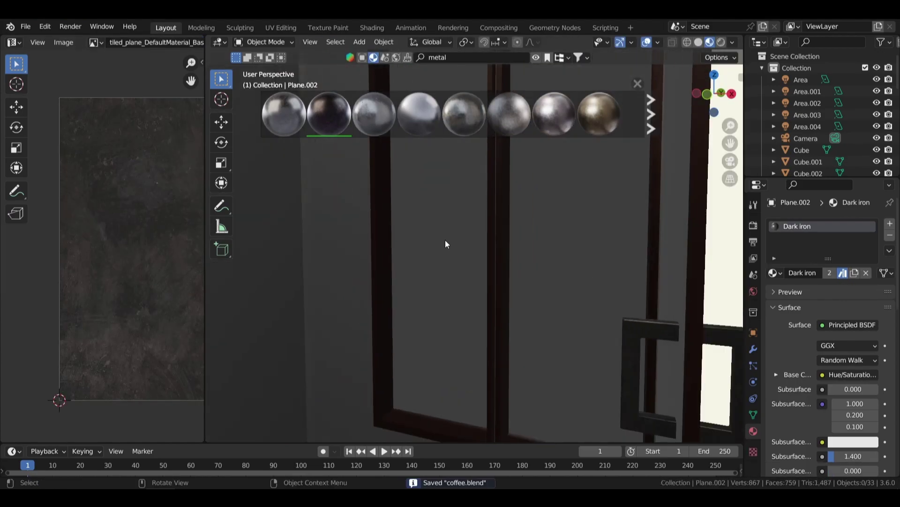
pyautogui.moveTo(445, 240); pyautogui.dragTo(462, 221, button='middle')
pyautogui.scroll(5, 461, 221)
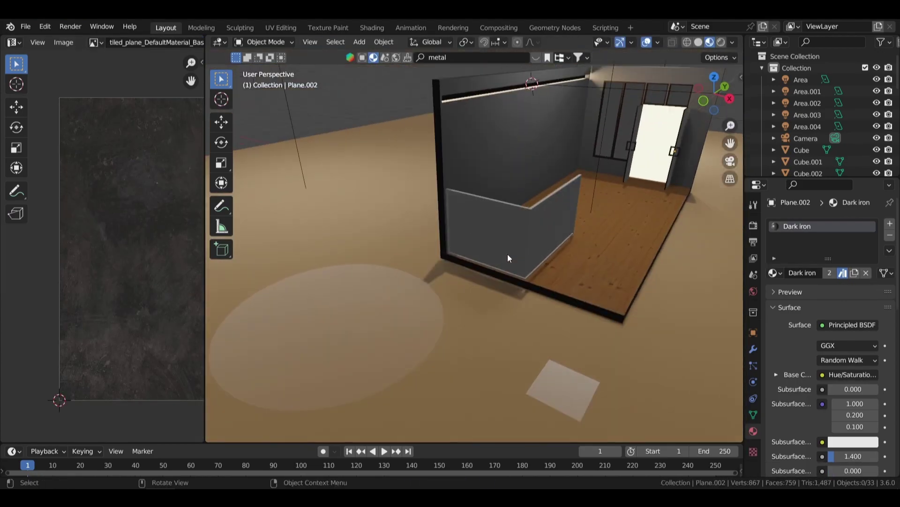
pyautogui.scroll(4, 507, 254)
pyautogui.scroll(-6, 531, 307)
pyautogui.click(547, 303)
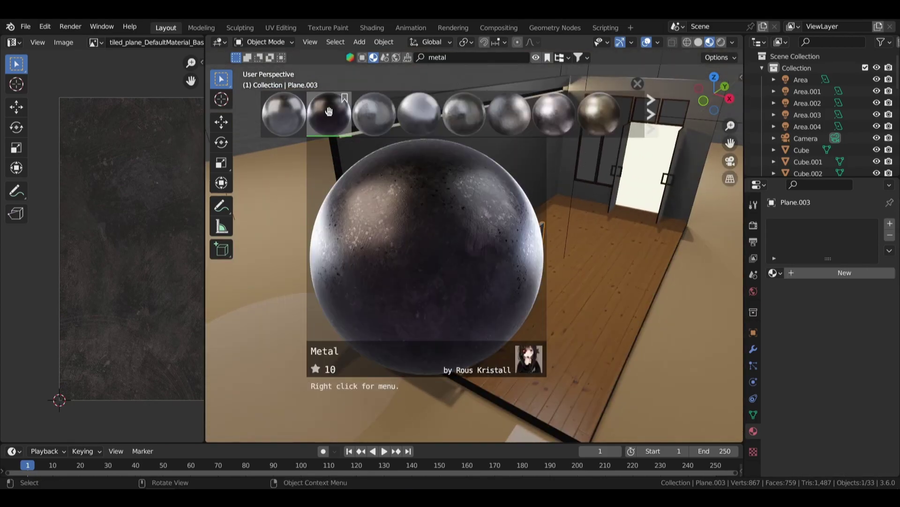
pyautogui.moveTo(373, 109); pyautogui.dragTo(459, 289)
pyautogui.scroll(-5, 286, 164)
pyautogui.hotkey('ctrl', 's')
# - Try UV unwrapping the counter's mesh in Edit Mode
pyautogui.scroll(4, 440, 266)
pyautogui.scroll(3, 544, 303)
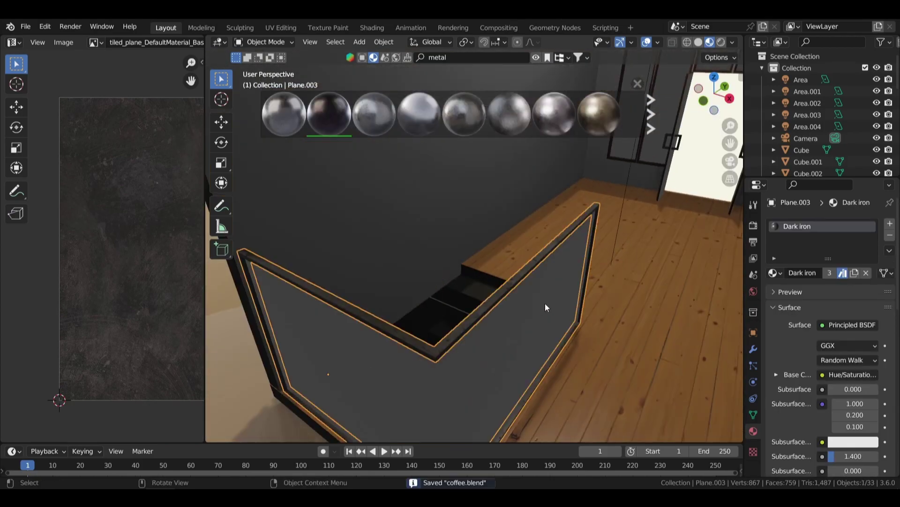
pyautogui.scroll(3, 641, 302)
pyautogui.press('Tab')
pyautogui.press('1')
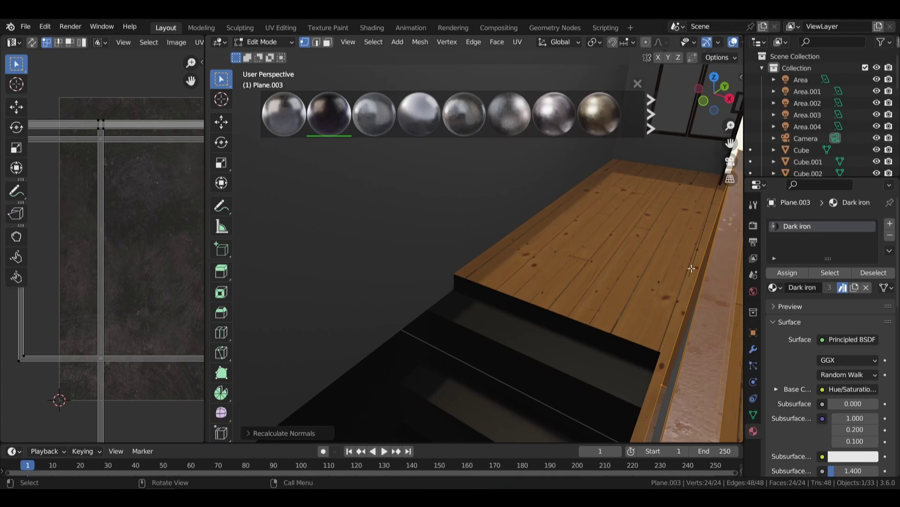
pyautogui.press('u')
pyautogui.click(692, 272)
pyautogui.press('Tab')
pyautogui.moveTo(689, 268); pyautogui.dragTo(564, 268, button='middle')
pyautogui.press('Tab')
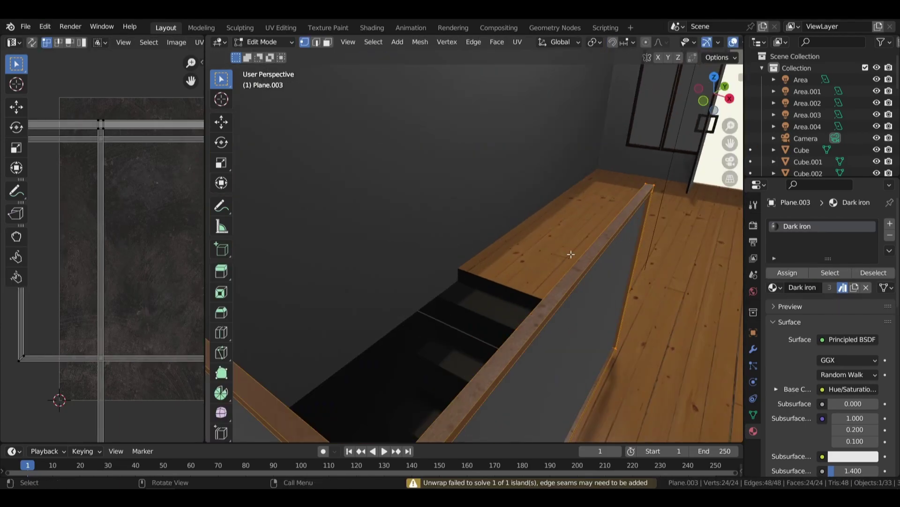
pyautogui.press('Tab')
# - Preview the room from the camera in Rendered shading, then return to Material Preview and save
pyautogui.scroll(-3, 571, 254)
pyautogui.scroll(-3, 569, 231)
pyautogui.scroll(-5, 576, 210)
pyautogui.press('KP_0')
pyautogui.hotkey('ctrl', 's')
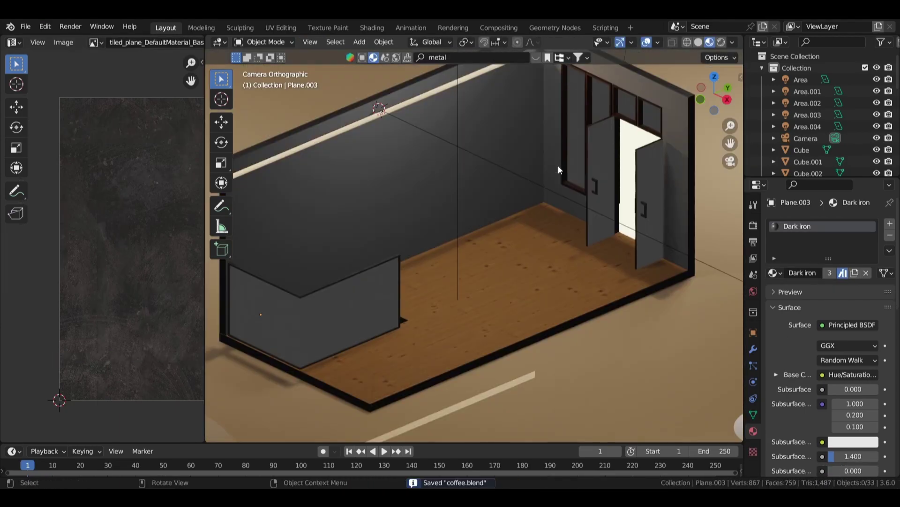
pyautogui.scroll(-2, 558, 165)
pyautogui.click(722, 43)
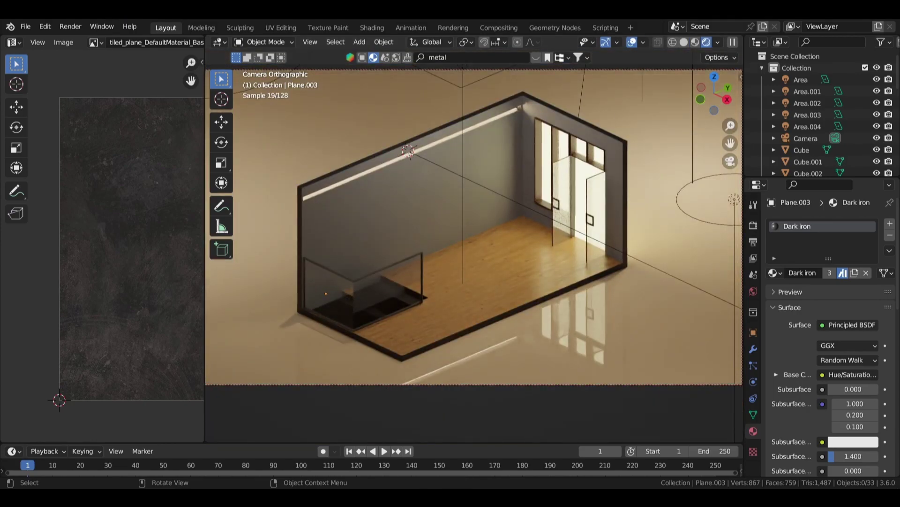
pyautogui.click(695, 43)
pyautogui.hotkey('ctrl', 's')
pyautogui.moveTo(590, 164); pyautogui.dragTo(584, 196, button='middle')
pyautogui.scroll(3, 584, 196)
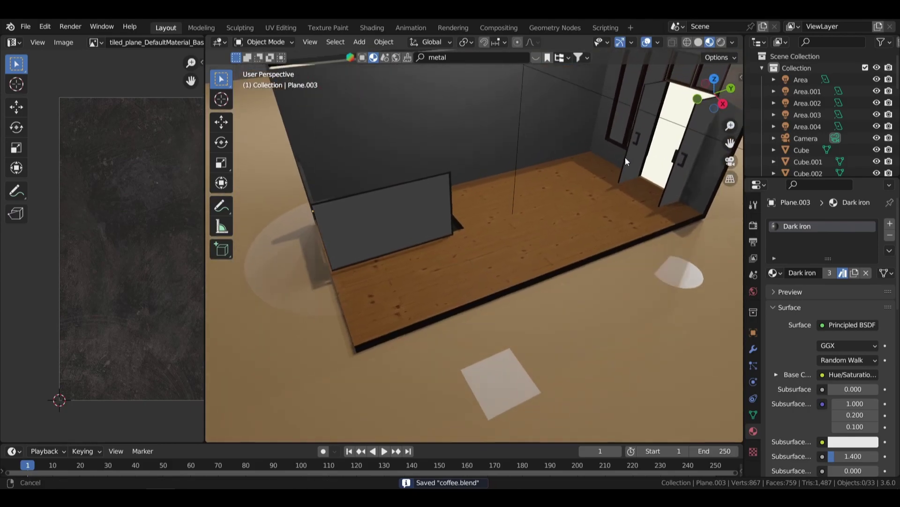
pyautogui.keyDown('shift'); pyautogui.moveTo(626, 157); pyautogui.dragTo(517, 275, button='middle'); pyautogui.keyUp('shift')
# - Mark a floor spot and filter BlenderKit models to Interior furniture tables
pyautogui.keyDown('shift'); pyautogui.rightClick(434, 333); pyautogui.keyUp('shift')
pyautogui.hotkey('shift', 'a')
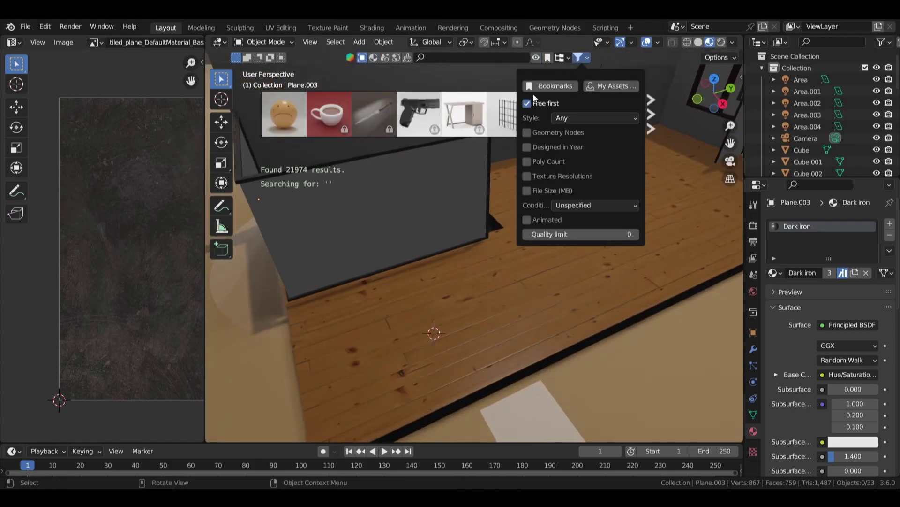
pyautogui.click(560, 57)
pyautogui.click(563, 126)
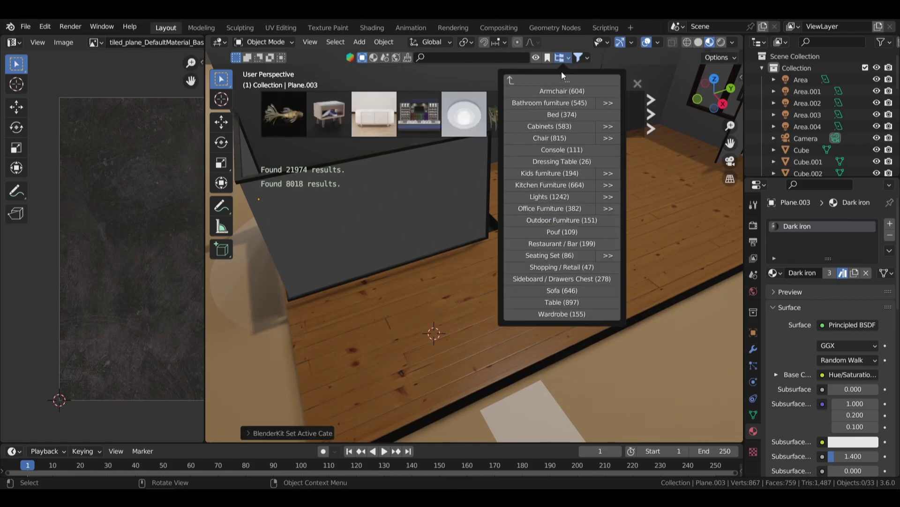
pyautogui.click(559, 303)
pyautogui.moveTo(418, 114)
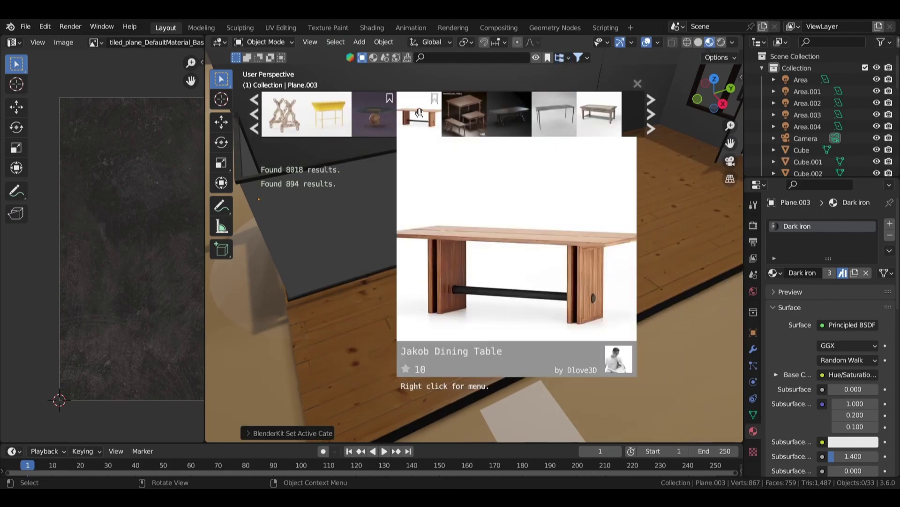
# - Scroll through the 894 table results to find the Table and Chairs set
pyautogui.scroll(-5, 483, 117)
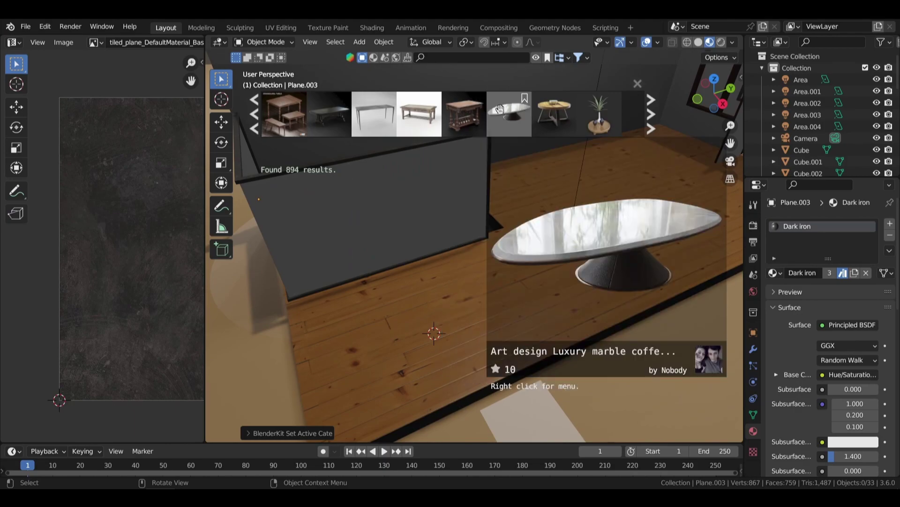
pyautogui.scroll(-2, 469, 115)
pyautogui.scroll(-2, 468, 116)
pyautogui.scroll(-1, 467, 116)
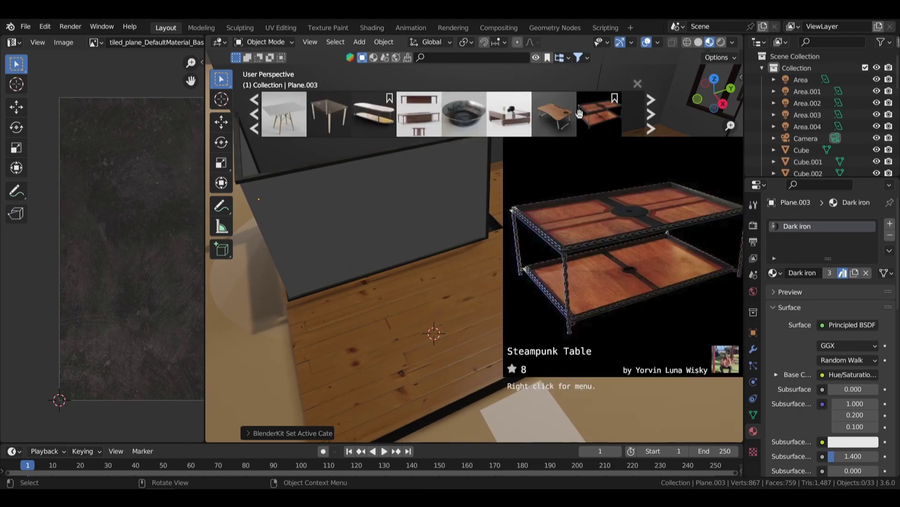
pyautogui.scroll(-2, 465, 116)
pyautogui.scroll(-2, 469, 116)
pyautogui.scroll(-2, 539, 117)
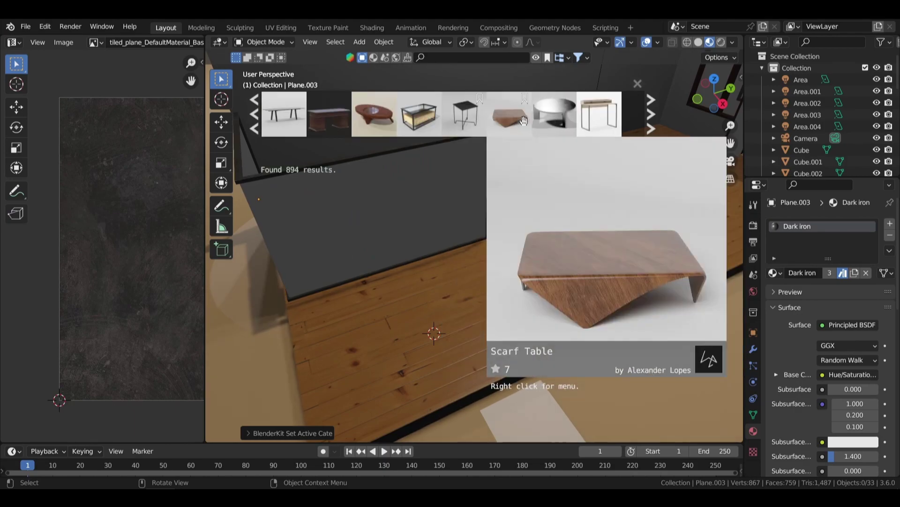
pyautogui.scroll(-2, 568, 118)
pyautogui.scroll(-2, 544, 120)
pyautogui.scroll(-2, 521, 122)
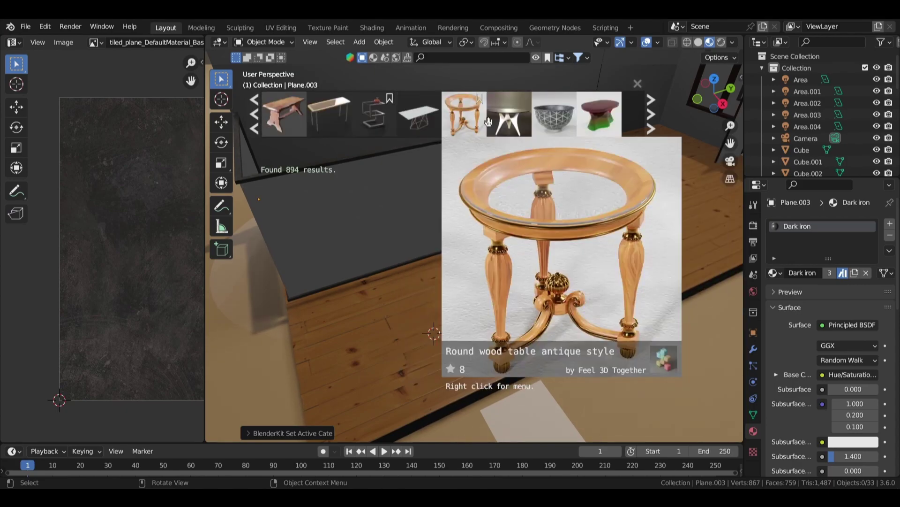
pyautogui.scroll(-2, 494, 125)
pyautogui.scroll(-2, 469, 117)
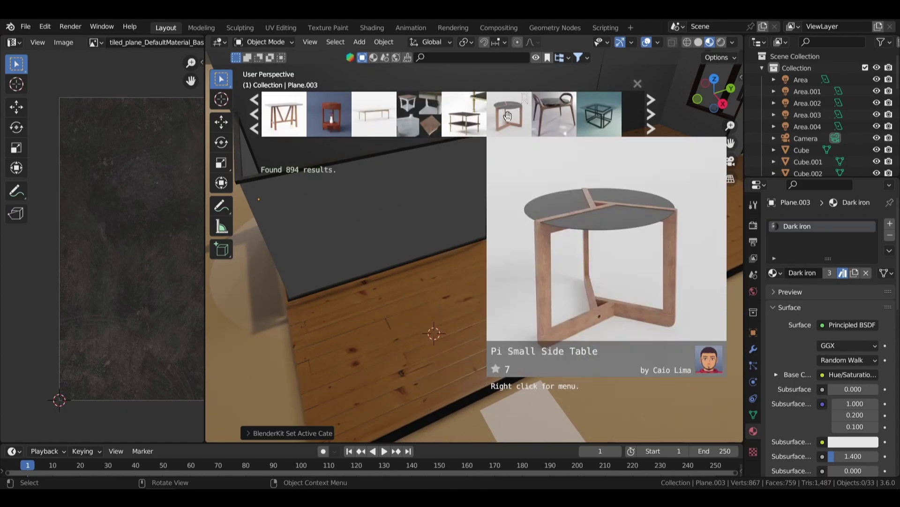
pyautogui.scroll(-2, 516, 114)
pyautogui.scroll(-2, 487, 119)
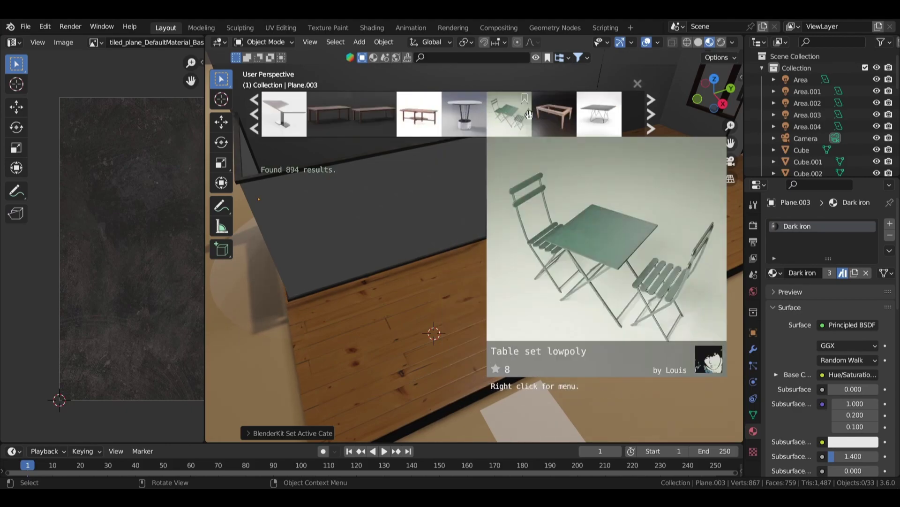
pyautogui.scroll(-2, 469, 118)
pyautogui.scroll(-2, 440, 115)
pyautogui.moveTo(508, 114)
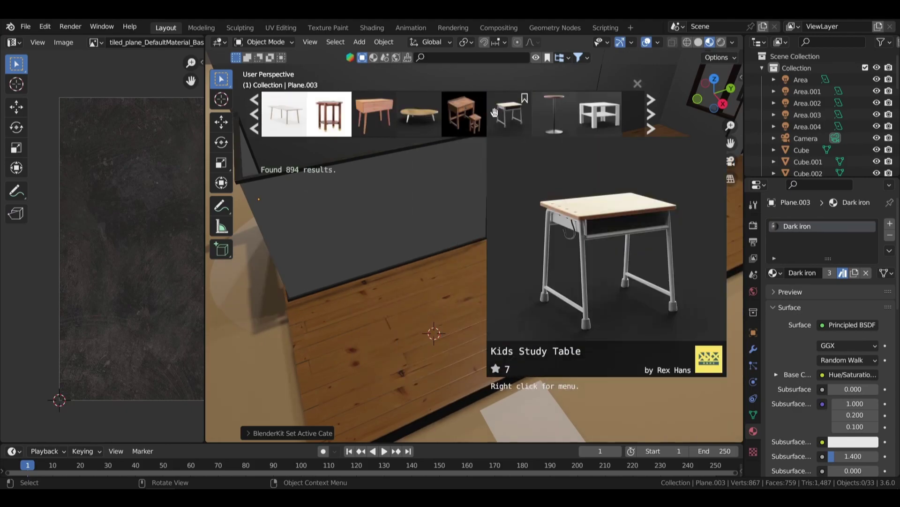
pyautogui.scroll(-2, 465, 118)
pyautogui.scroll(-2, 496, 119)
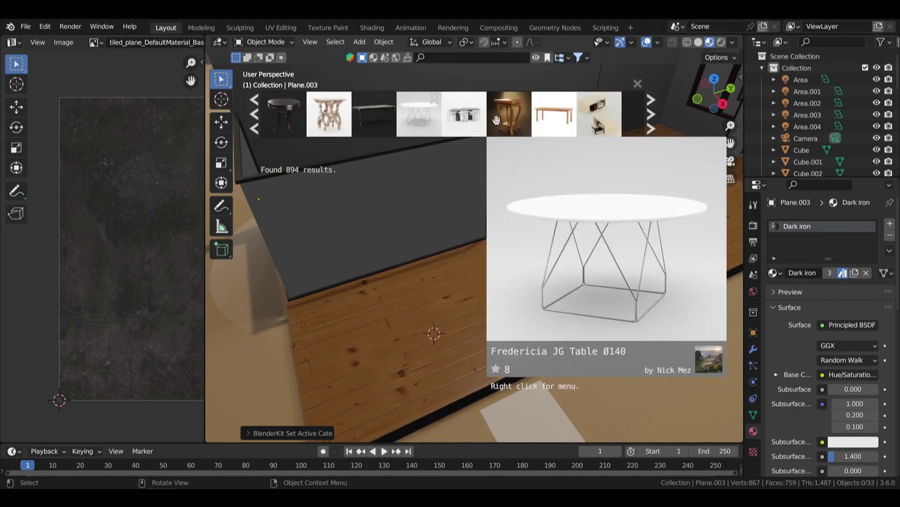
pyautogui.scroll(-2, 530, 117)
pyautogui.scroll(-2, 559, 111)
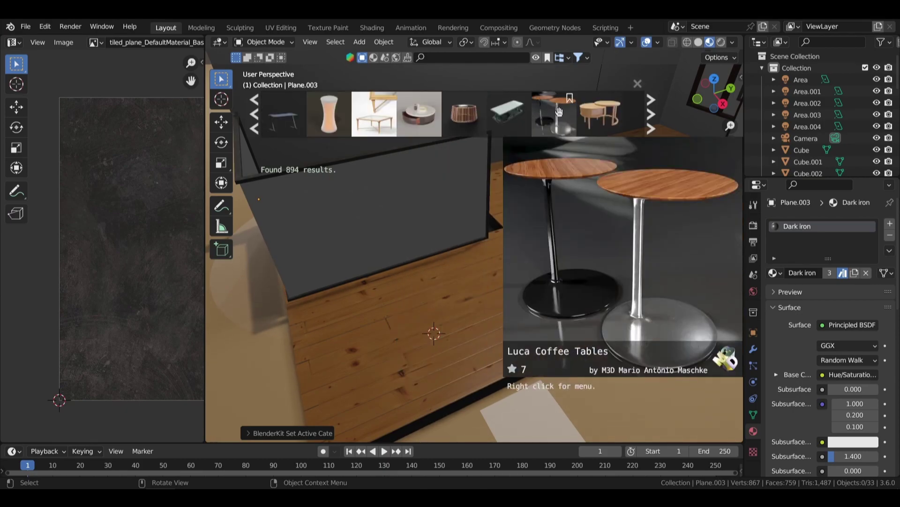
pyautogui.scroll(-2, 476, 116)
pyautogui.scroll(-2, 546, 115)
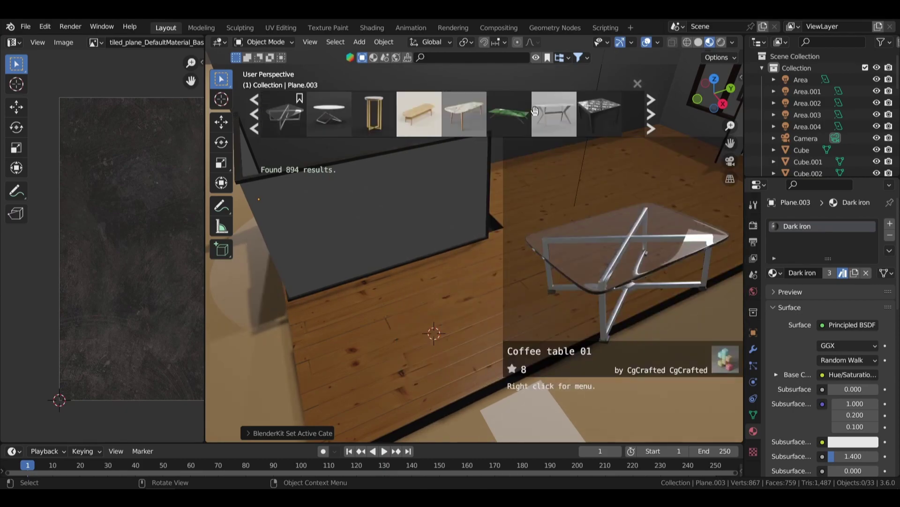
pyautogui.scroll(-2, 466, 114)
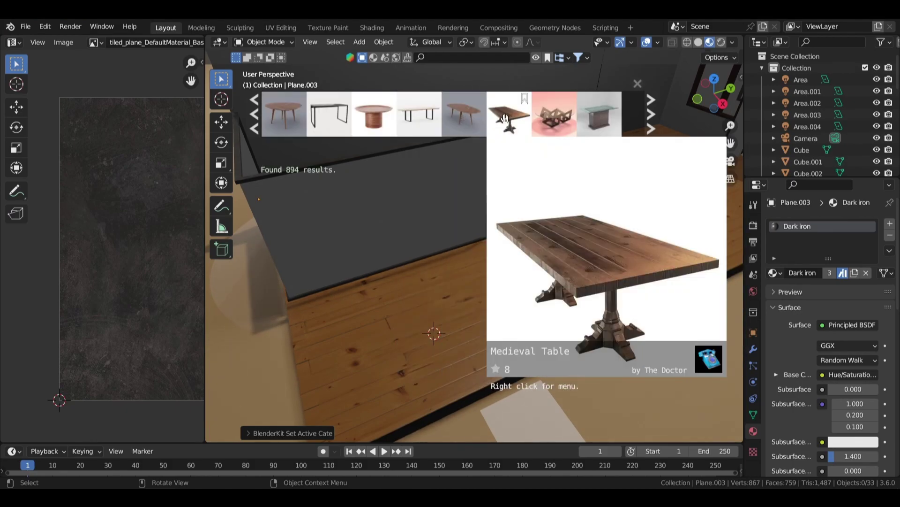
pyautogui.scroll(-2, 476, 115)
pyautogui.scroll(-4, 478, 116)
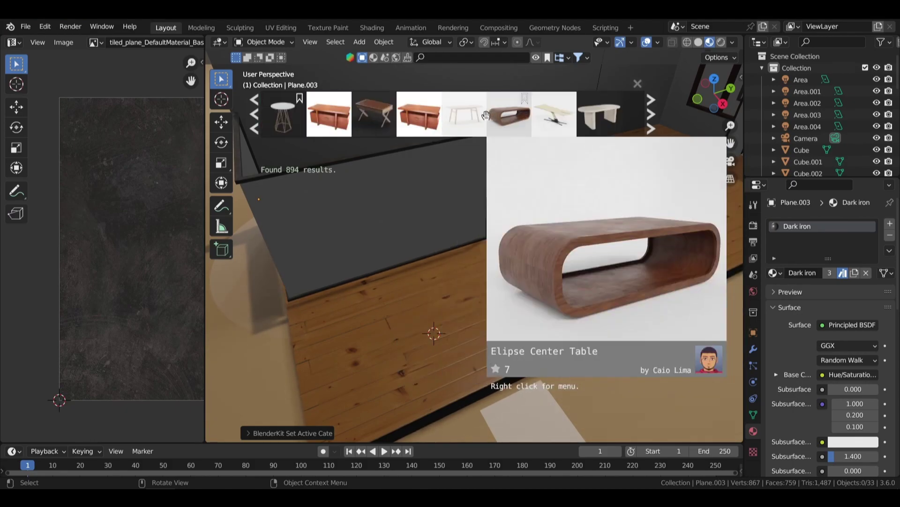
pyautogui.scroll(-2, 516, 116)
pyautogui.scroll(-2, 508, 110)
pyautogui.scroll(-2, 524, 109)
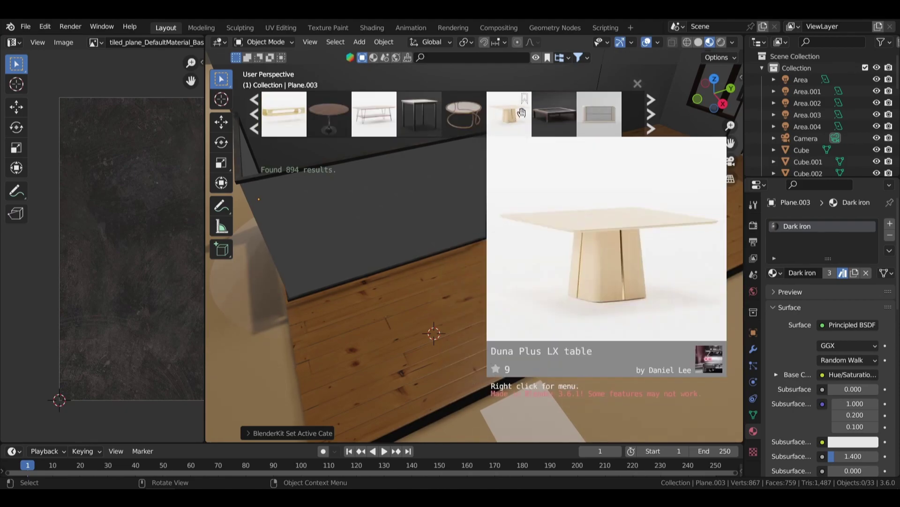
pyautogui.scroll(-2, 525, 108)
pyautogui.scroll(-1, 526, 108)
pyautogui.scroll(-2, 495, 117)
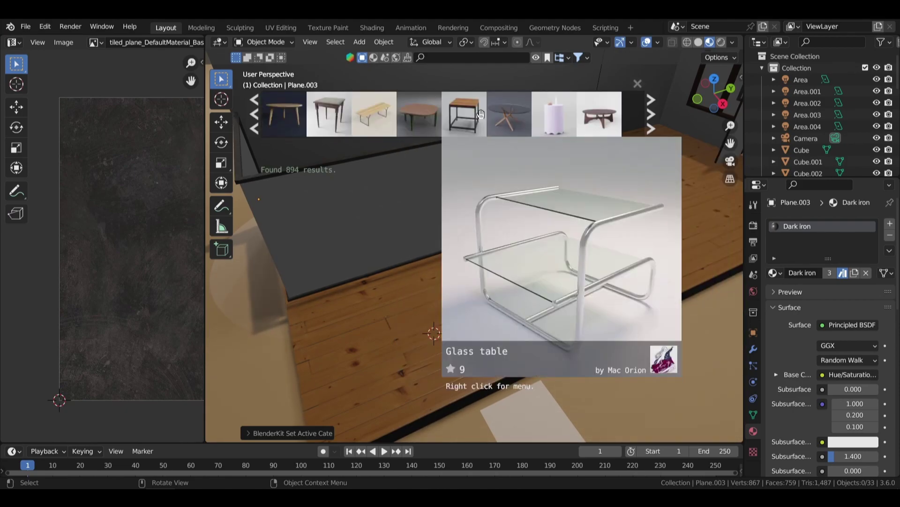
pyautogui.scroll(-2, 473, 116)
pyautogui.scroll(-2, 474, 116)
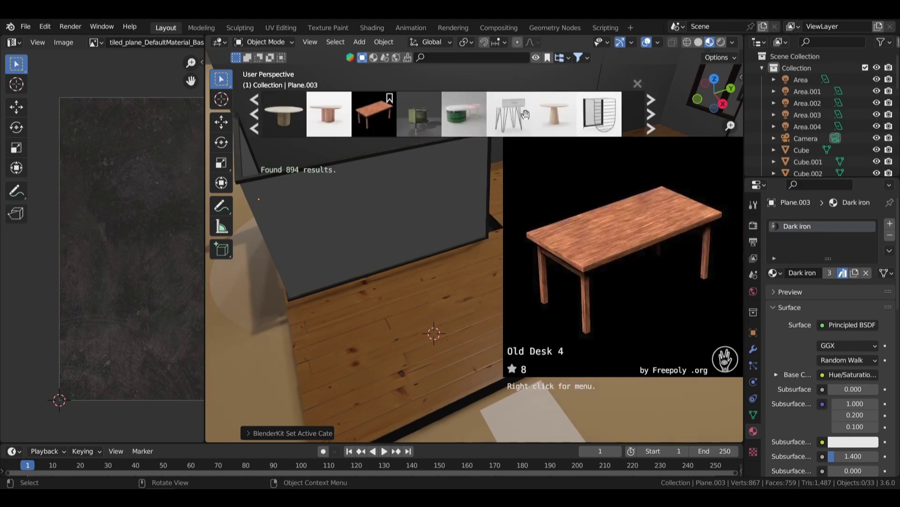
pyautogui.scroll(-2, 475, 114)
pyautogui.scroll(-2, 422, 115)
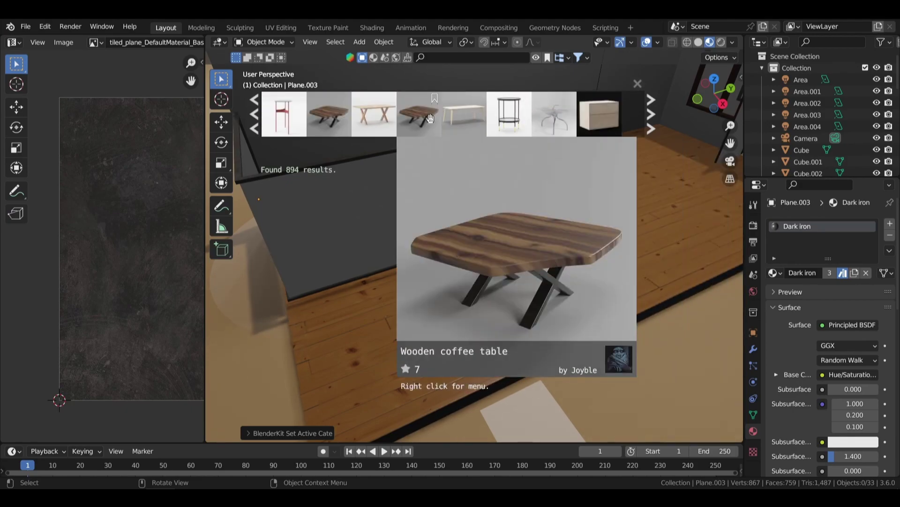
pyautogui.scroll(-2, 399, 117)
pyautogui.scroll(-2, 403, 117)
pyautogui.scroll(-2, 422, 116)
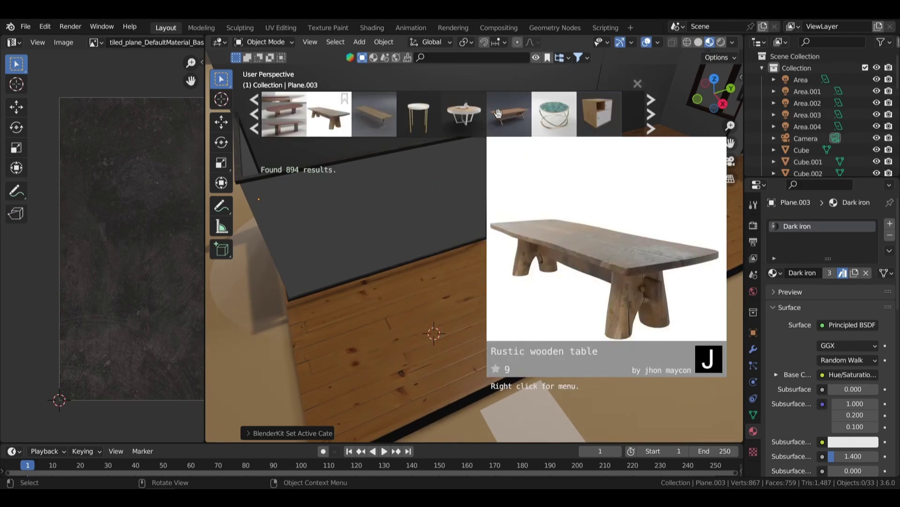
pyautogui.scroll(-2, 441, 116)
pyautogui.scroll(-2, 457, 117)
pyautogui.scroll(-2, 453, 116)
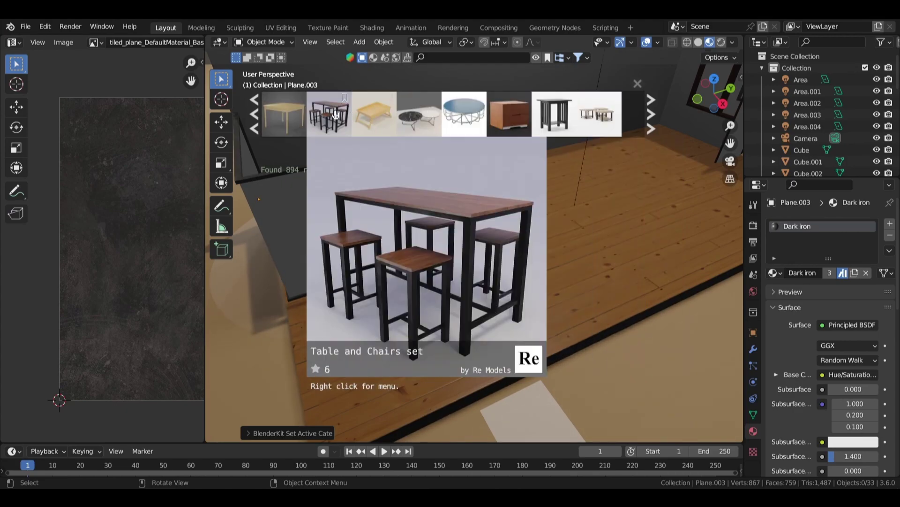
# - Drop the Table and Chairs set into the room, close the search, and select it
pyautogui.moveTo(328, 115); pyautogui.dragTo(465, 281)
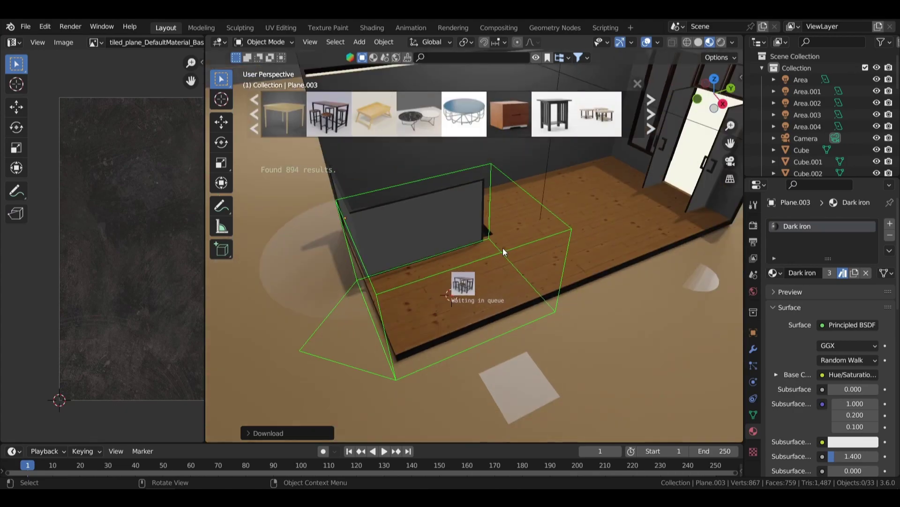
pyautogui.scroll(3, 472, 258)
pyautogui.scroll(-1, 472, 258)
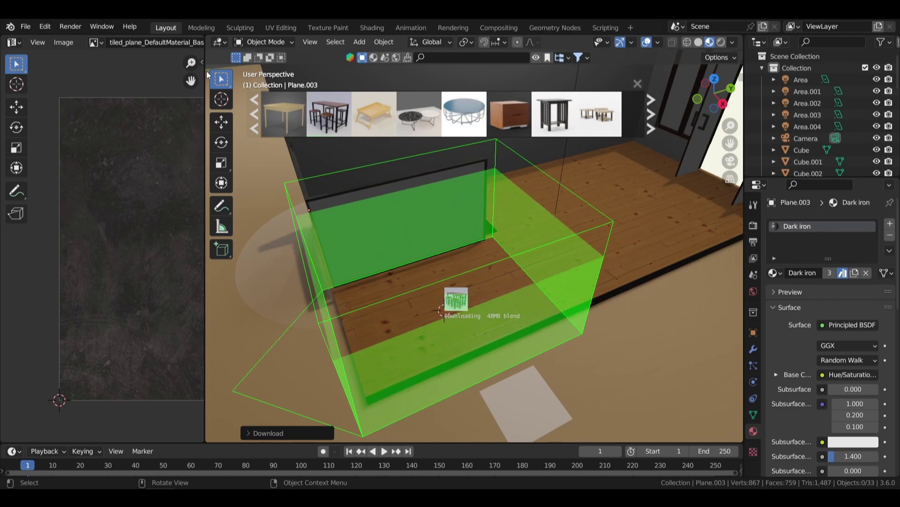
pyautogui.moveTo(205, 34); pyautogui.dragTo(117, 93)
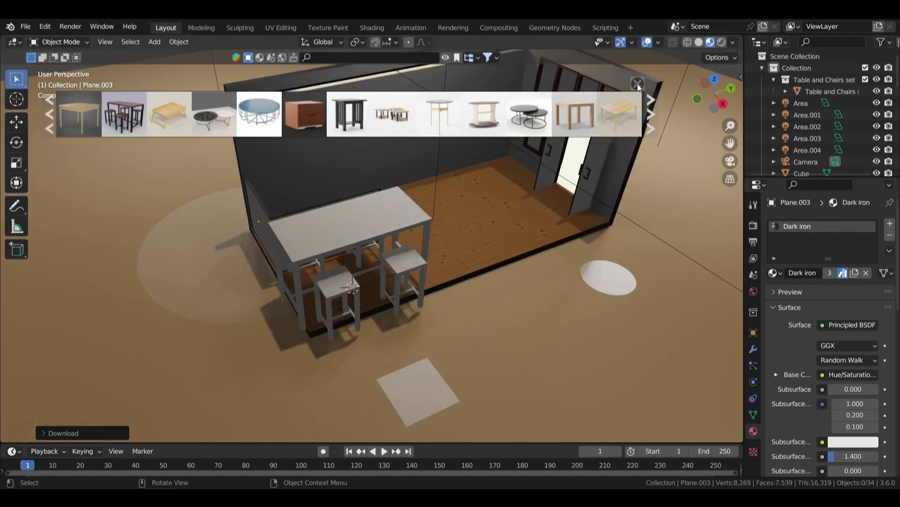
pyautogui.click(637, 83)
pyautogui.click(410, 241)
pyautogui.scroll(3, 409, 241)
pyautogui.scroll(2, 428, 204)
# - Reposition the table set on the floor, adjusting it from top view
pyautogui.press('g')
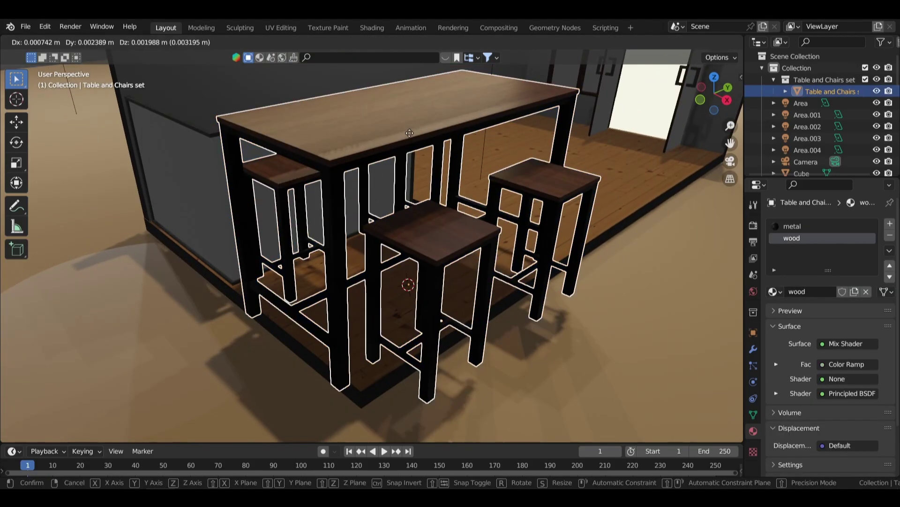
pyautogui.click(409, 133)
pyautogui.scroll(-2, 490, 74)
pyautogui.press('KP_7')
pyautogui.press('g')
pyautogui.click(488, 235)
pyautogui.moveTo(488, 235)
pyautogui.mouseDown(button='middle')
pyautogui.moveTo(590, 204)
pyautogui.moveTo(579, 194)
pyautogui.mouseUp(button='middle')
# - Check the room in Rendered shading, save, and scale the table set up slightly
pyautogui.press('s')
pyautogui.click(659, 103)
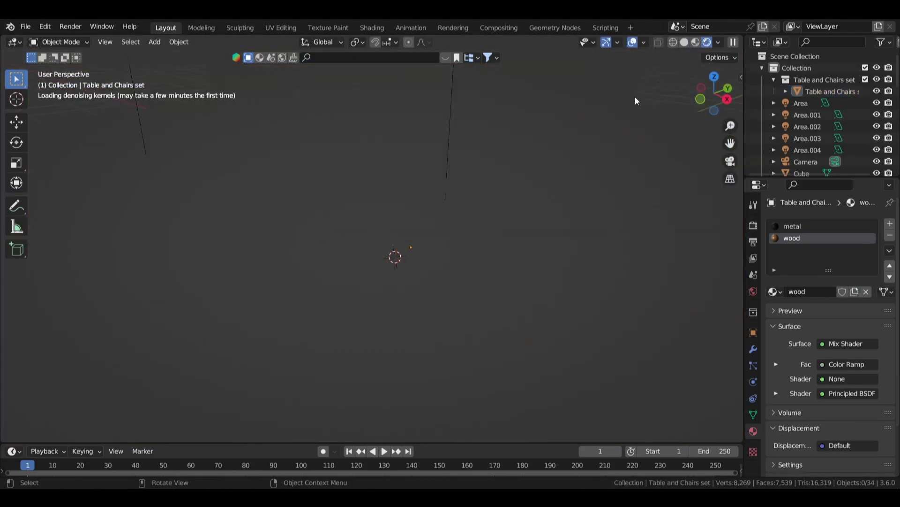
pyautogui.click(696, 42)
pyautogui.hotkey('ctrl', 's')
pyautogui.click(430, 187)
pyautogui.press('s')
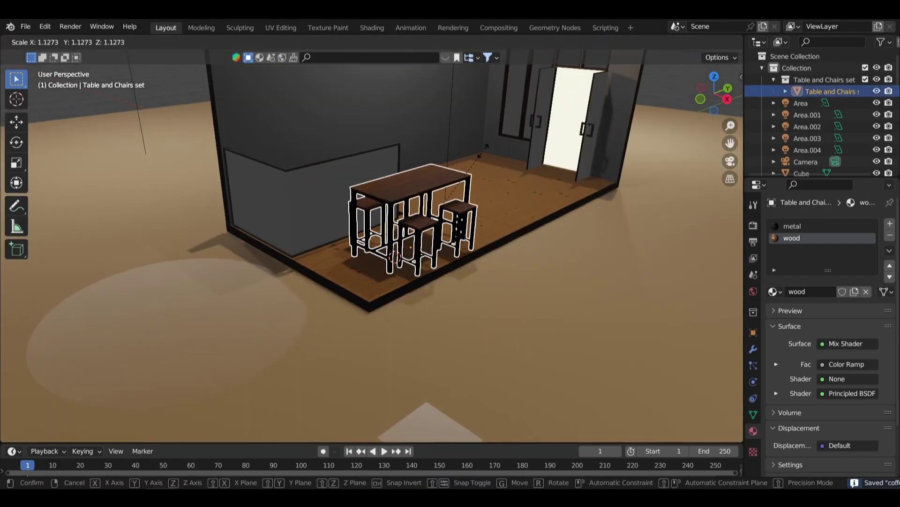
pyautogui.press('Return')
pyautogui.moveTo(413, 169); pyautogui.dragTo(478, 158, button='middle')
# - Move the table set along Y, then place it beside the counter in top view
pyautogui.press('g')
pyautogui.press('y')
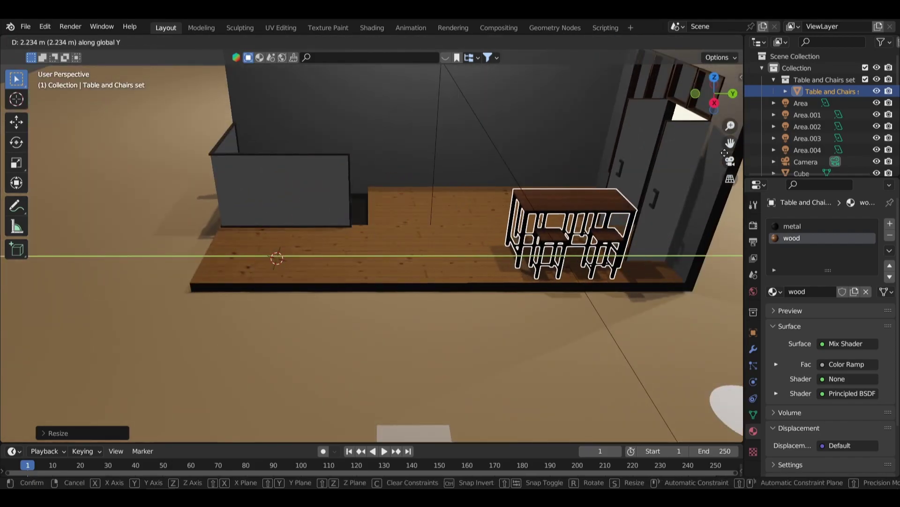
pyautogui.press('Return')
pyautogui.press('KP_7')
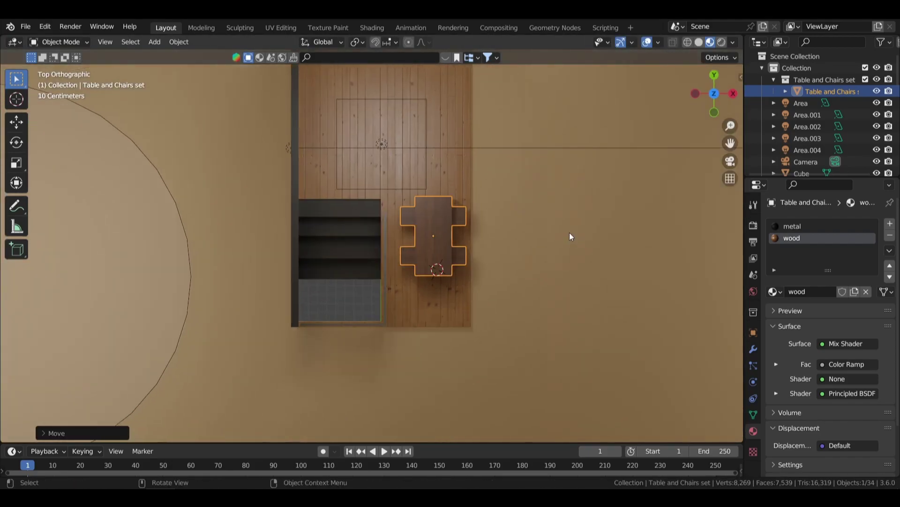
pyautogui.scroll(2, 563, 265)
pyautogui.press('g')
pyautogui.click(563, 271)
pyautogui.scroll(-3, 539, 235)
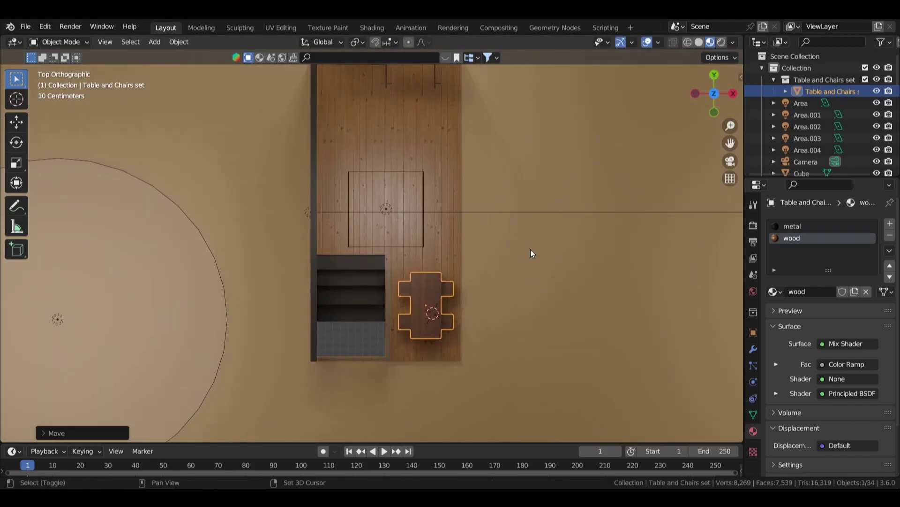
# - Check the camera view in rendered shading, return to material preview, and save
pyautogui.click(545, 172)
pyautogui.press('KP_0')
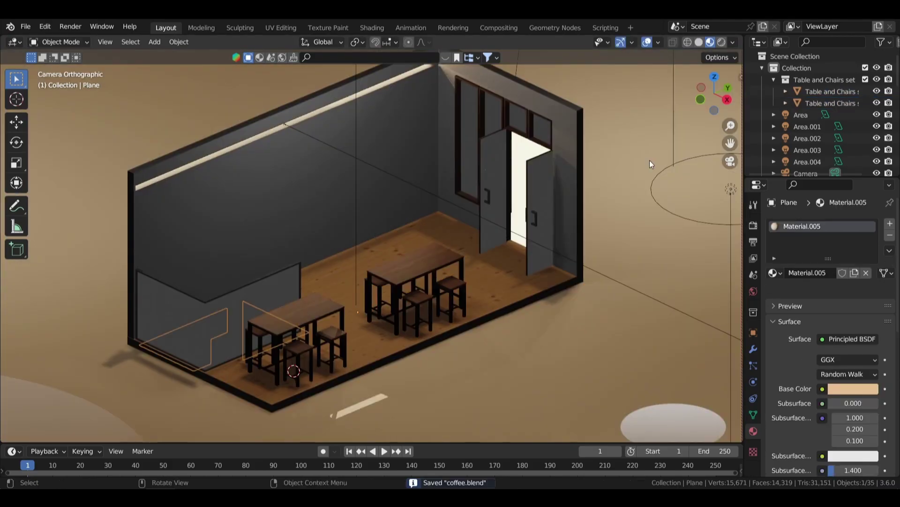
pyautogui.click(721, 42)
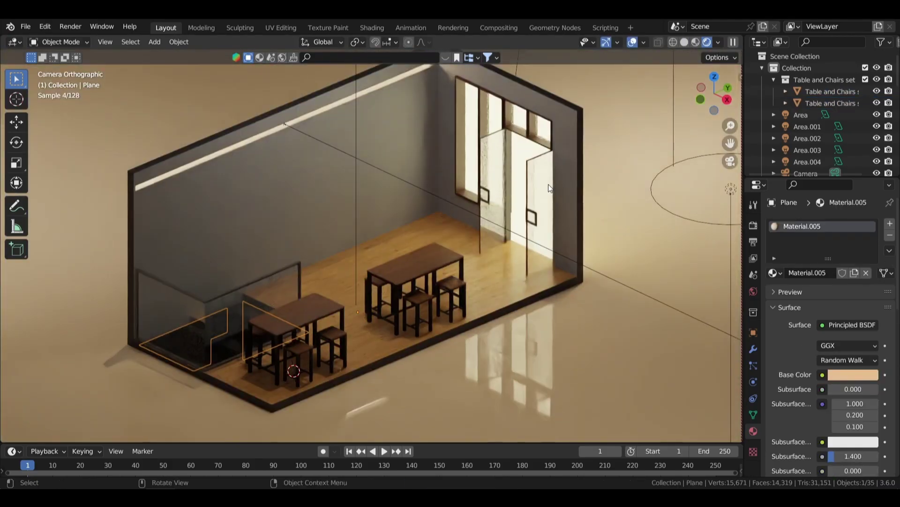
pyautogui.click(696, 42)
pyautogui.hotkey('ctrl', 's')
# - Lighten the stair base colour to value 0.207, link it to the other stair piece, and save
pyautogui.moveTo(458, 143)
pyautogui.mouseDown(button='middle')
pyautogui.moveTo(346, 207)
pyautogui.moveTo(432, 236)
pyautogui.moveTo(513, 180)
pyautogui.moveTo(435, 235)
pyautogui.mouseUp(button='middle')
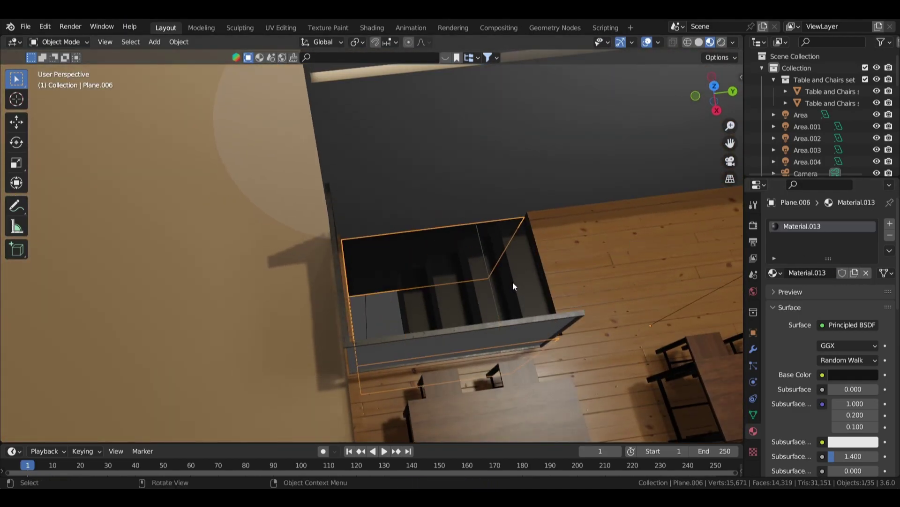
pyautogui.click(852, 375)
pyautogui.moveTo(874, 266); pyautogui.dragTo(871, 253)
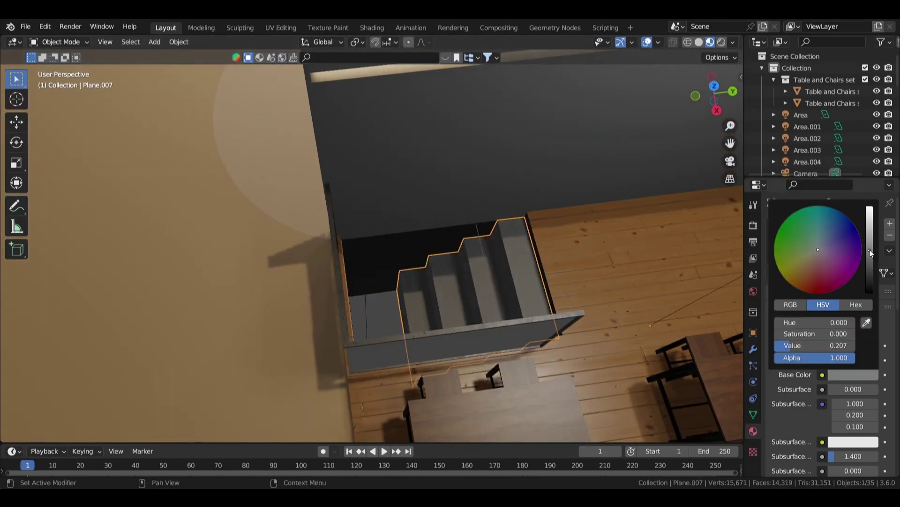
pyautogui.click(442, 275)
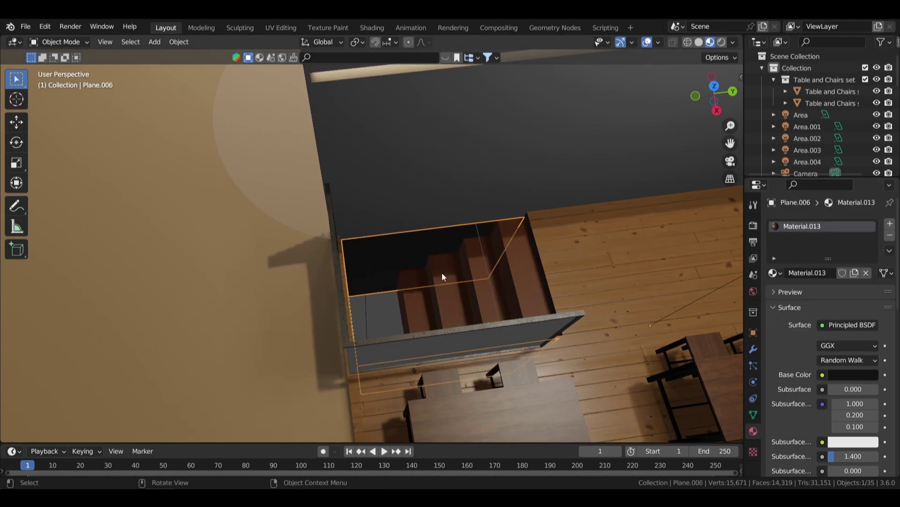
pyautogui.click(470, 289)
pyautogui.hotkey('alt', 'a')
pyautogui.hotkey('ctrl', 's')
# - View the scene through the camera in rendered shading
pyautogui.press('KP_0')
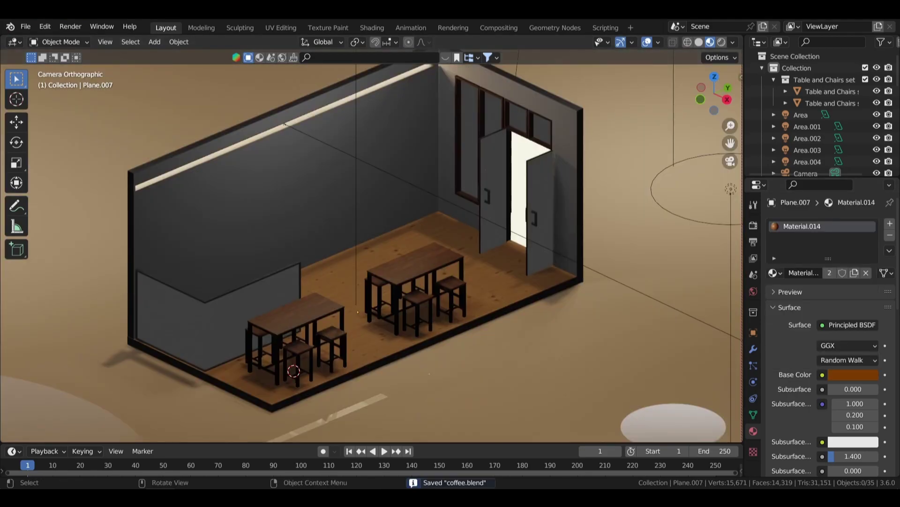
pyautogui.press('z')
pyautogui.press('8')
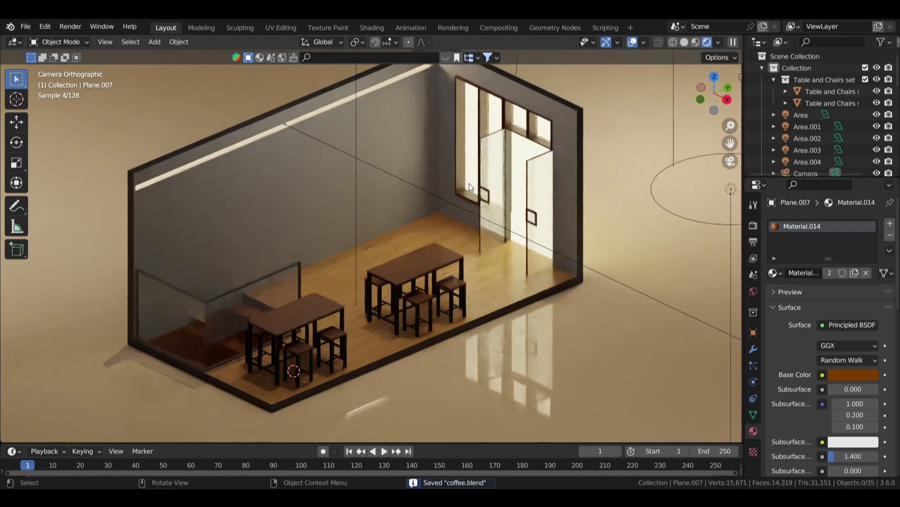
# - Return to material preview, orbit to a room overview, and save coffee.blend
pyautogui.press('z')
pyautogui.press('2')
pyautogui.moveTo(473, 184)
pyautogui.mouseDown(button='middle')
pyautogui.moveTo(511, 224)
pyautogui.moveTo(672, 83)
pyautogui.mouseUp(button='middle')
pyautogui.hotkey('ctrl', 's')
# - Search the asset library for 'plant' and browse the results
pyautogui.click(488, 57)
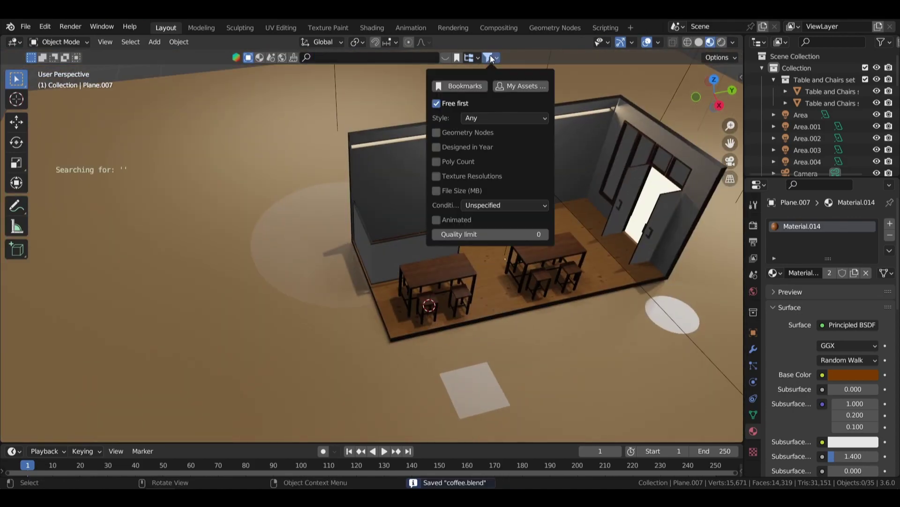
pyautogui.click(462, 80)
pyautogui.click(421, 59)
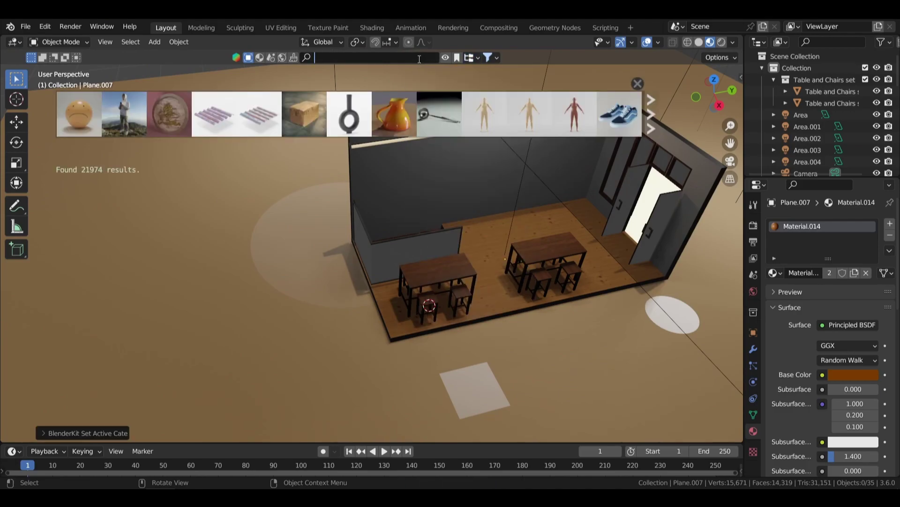
pyautogui.write('plant')
pyautogui.press('Return')
pyautogui.scroll(3, 436, 241)
pyautogui.scroll(3, 474, 275)
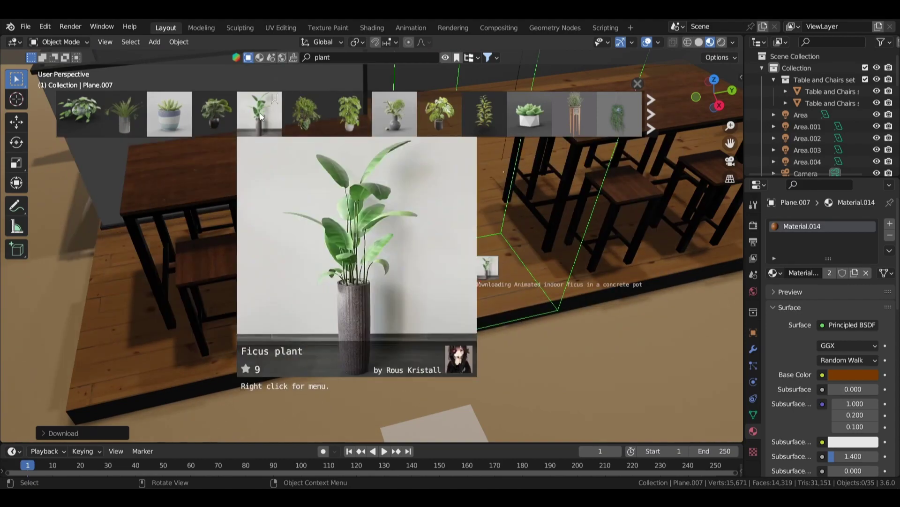
pyautogui.scroll(-5, 530, 246)
pyautogui.scroll(4, 479, 416)
pyautogui.scroll(2, 490, 415)
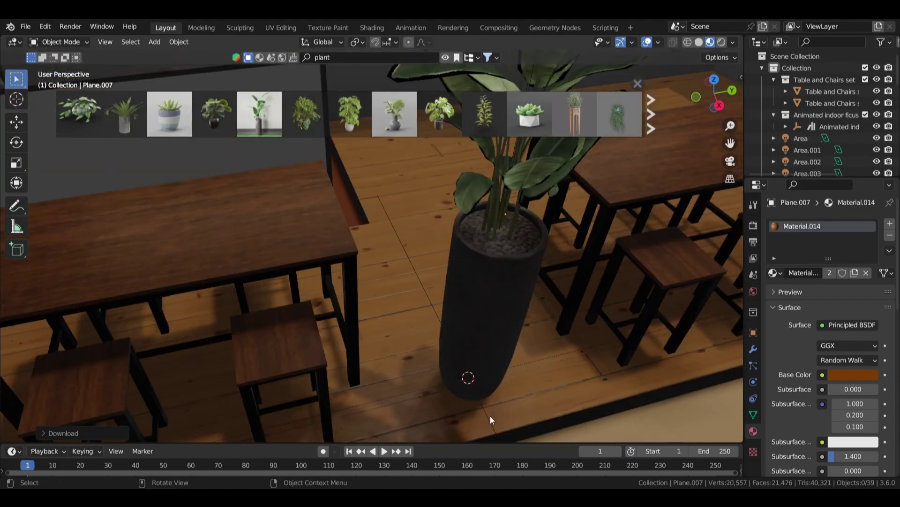
pyautogui.scroll(-5, 577, 250)
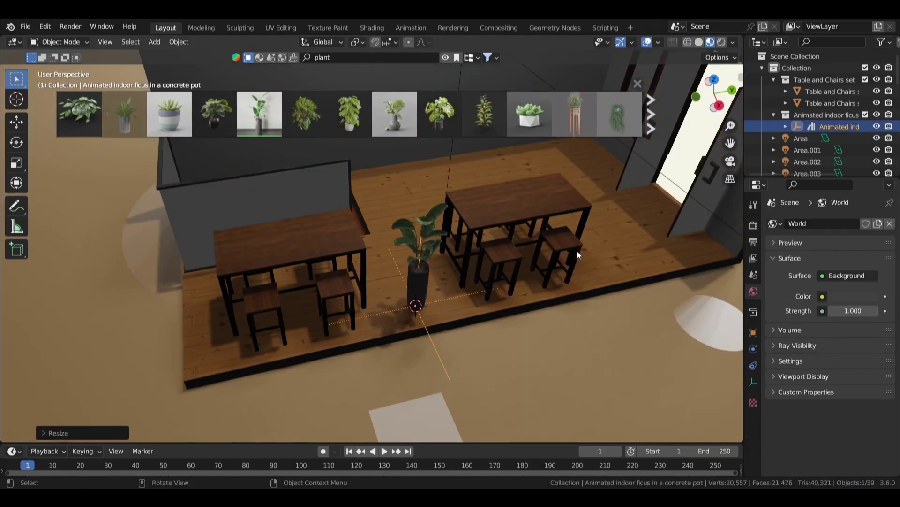
# - Shrink the ficus and move it into the back corner from top view
pyautogui.press('KP_3')
pyautogui.press('s')
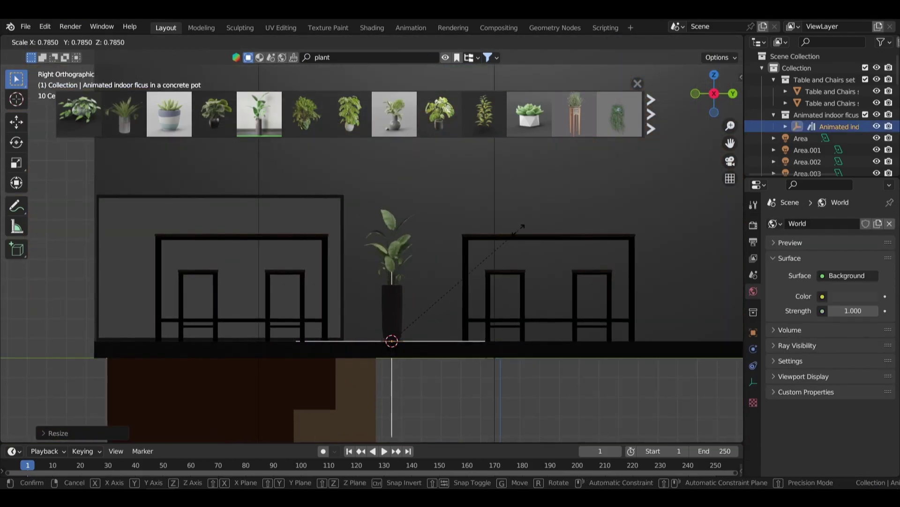
pyautogui.click(591, 205)
pyautogui.moveTo(592, 205); pyautogui.dragTo(576, 215, button='middle')
pyautogui.press('KP_7')
pyautogui.press('g')
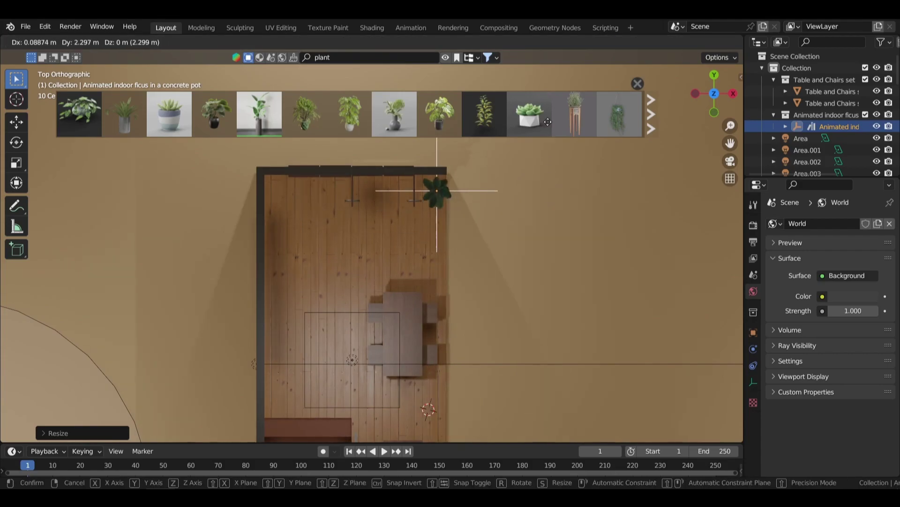
pyautogui.click(479, 273)
# - Rotate the ficus into place and check it through the camera
pyautogui.scroll(3, 479, 275)
pyautogui.press('r')
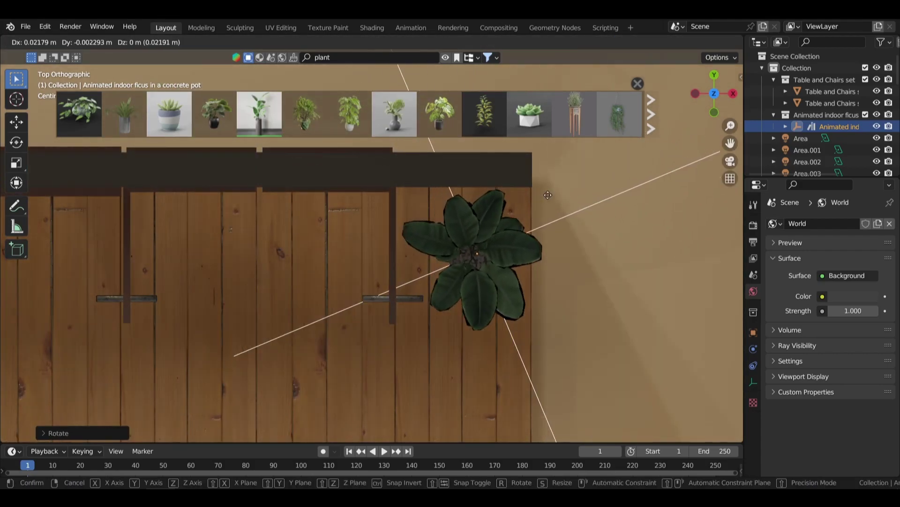
pyautogui.click(548, 195)
pyautogui.press('KP_0')
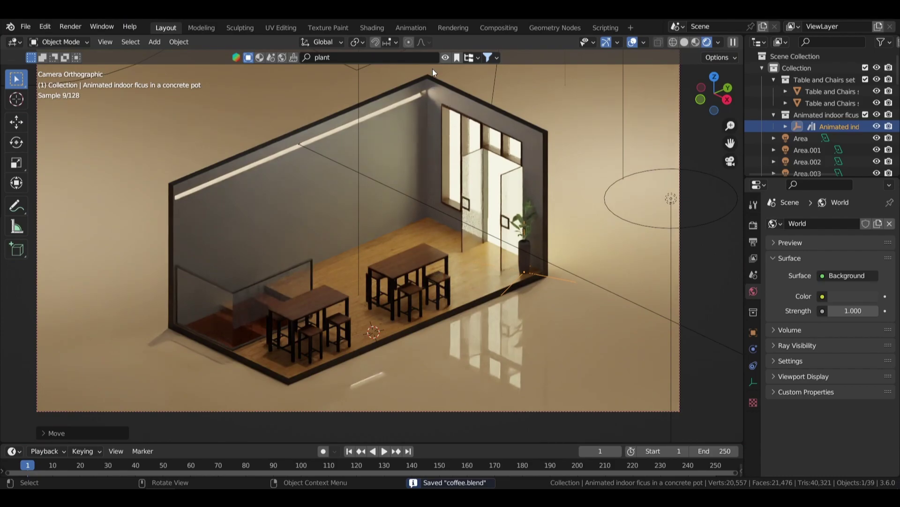
# - Show the online 'plant' assets and scroll through the results for a pot
pyautogui.click(425, 58)
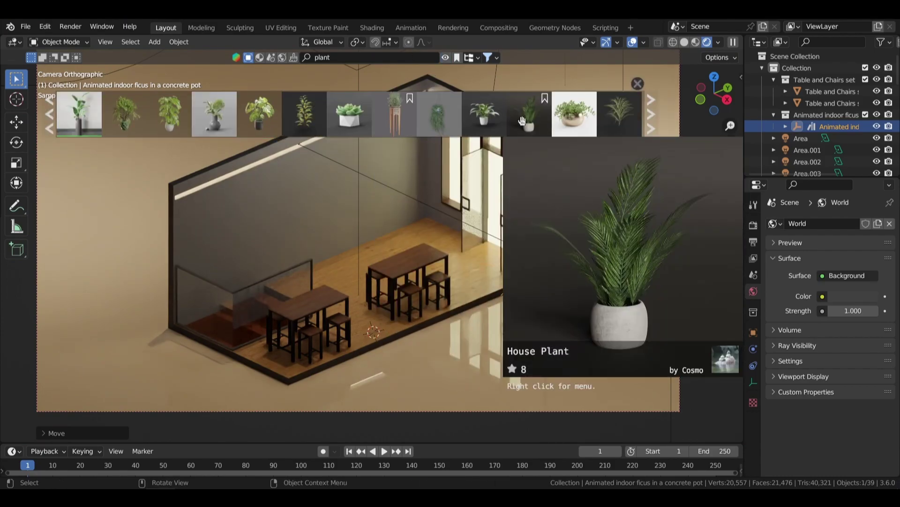
pyautogui.scroll(-5, 530, 115)
pyautogui.scroll(-3, 563, 116)
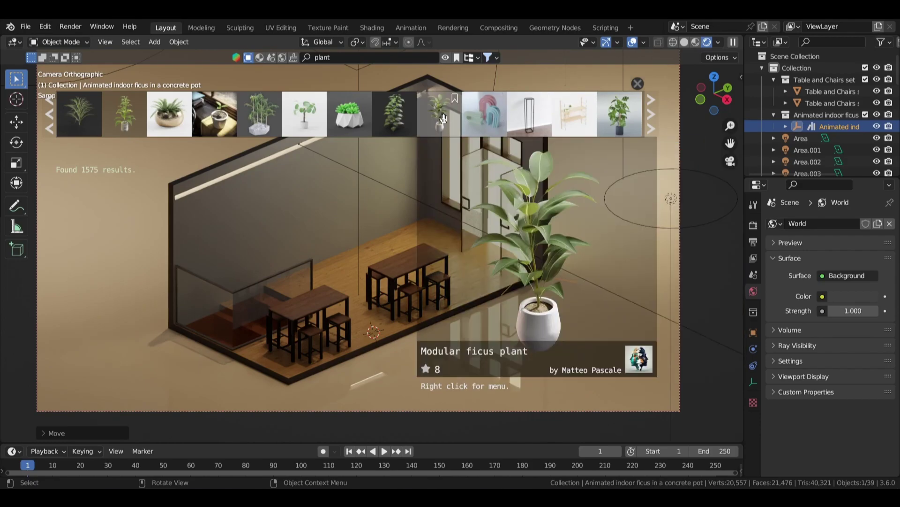
pyautogui.scroll(-3, 438, 123)
pyautogui.scroll(-3, 460, 119)
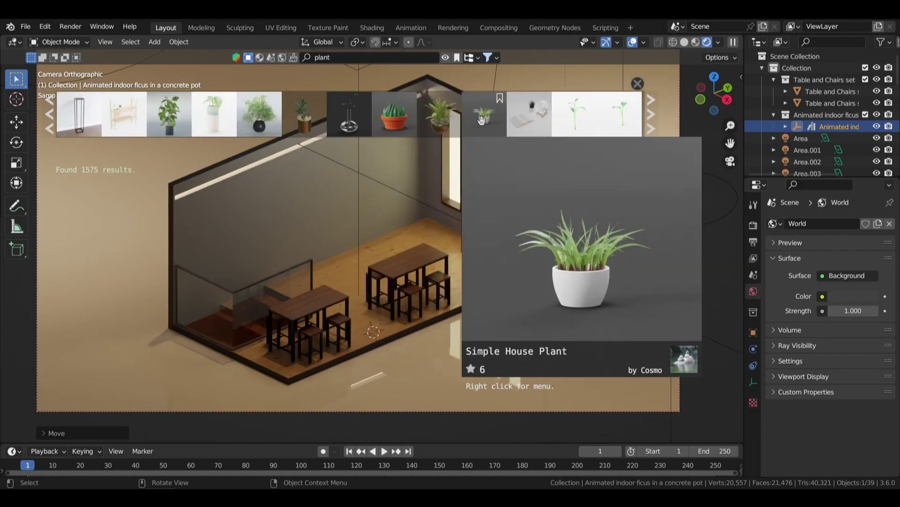
pyautogui.scroll(-3, 483, 117)
pyautogui.scroll(-3, 488, 116)
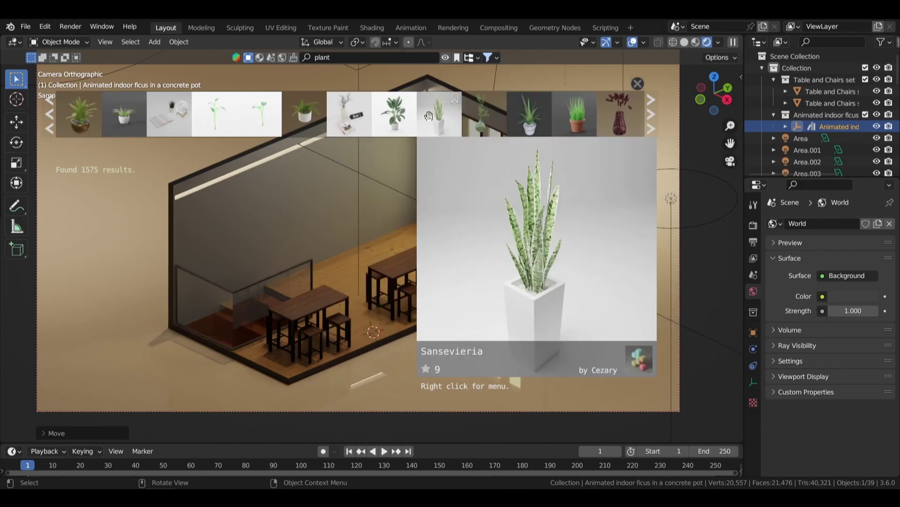
pyautogui.scroll(-3, 492, 118)
pyautogui.scroll(-3, 497, 119)
pyautogui.scroll(-3, 503, 121)
pyautogui.scroll(-3, 504, 120)
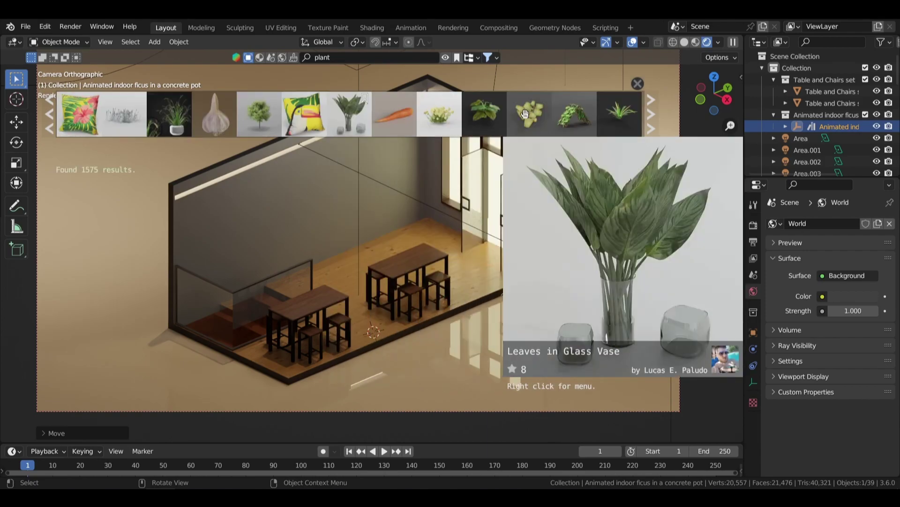
pyautogui.scroll(-3, 508, 119)
pyautogui.scroll(-3, 512, 118)
pyautogui.scroll(-3, 516, 118)
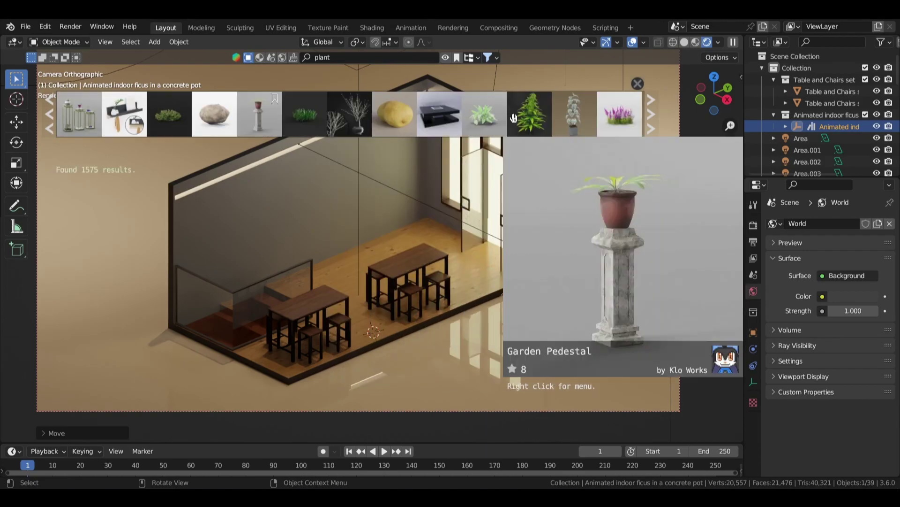
pyautogui.scroll(-3, 521, 118)
pyautogui.scroll(-3, 525, 117)
pyautogui.scroll(-3, 556, 117)
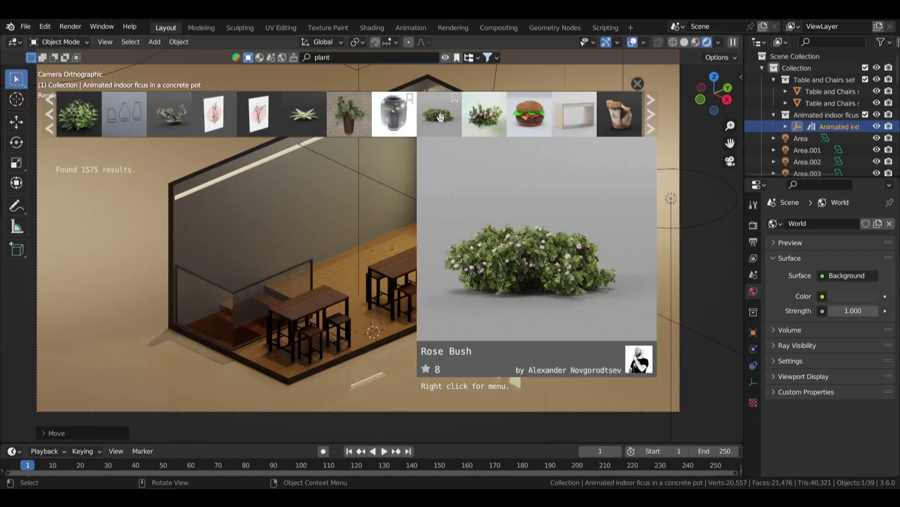
pyautogui.scroll(-3, 533, 116)
pyautogui.scroll(-3, 511, 116)
pyautogui.scroll(-3, 488, 114)
pyautogui.scroll(-3, 504, 116)
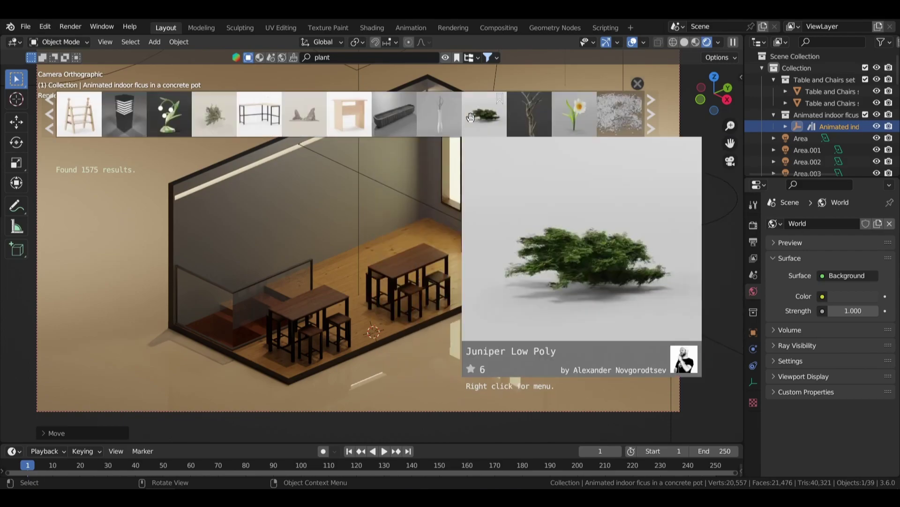
pyautogui.scroll(-3, 524, 119)
pyautogui.scroll(-3, 530, 112)
pyautogui.scroll(-3, 531, 112)
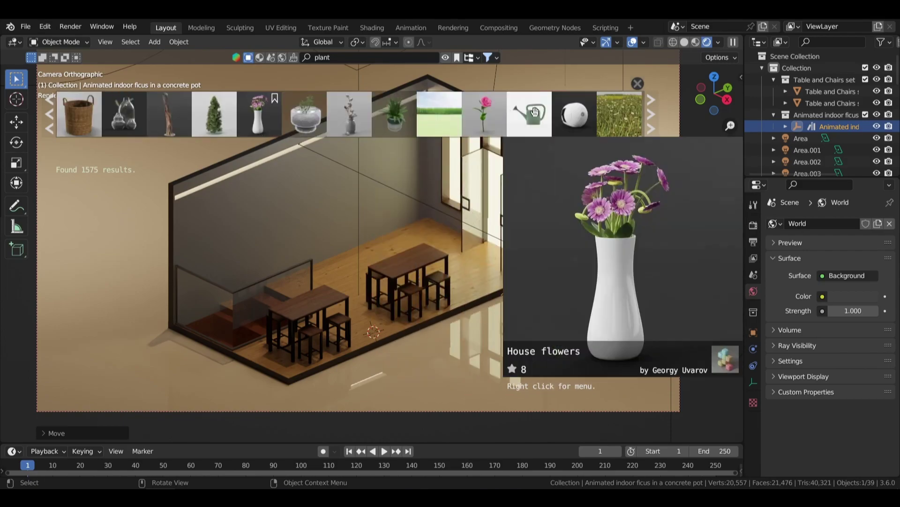
pyautogui.scroll(-3, 562, 111)
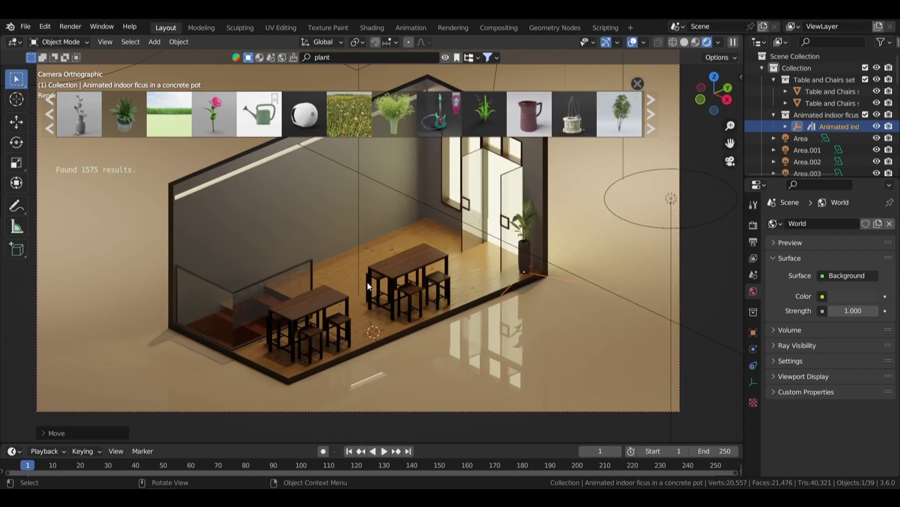
pyautogui.scroll(2, 428, 233)
pyautogui.scroll(2, 428, 233)
# - Drop the plant asset between the tables, close the asset strip, use material preview, and save
pyautogui.moveTo(531, 110); pyautogui.dragTo(425, 307)
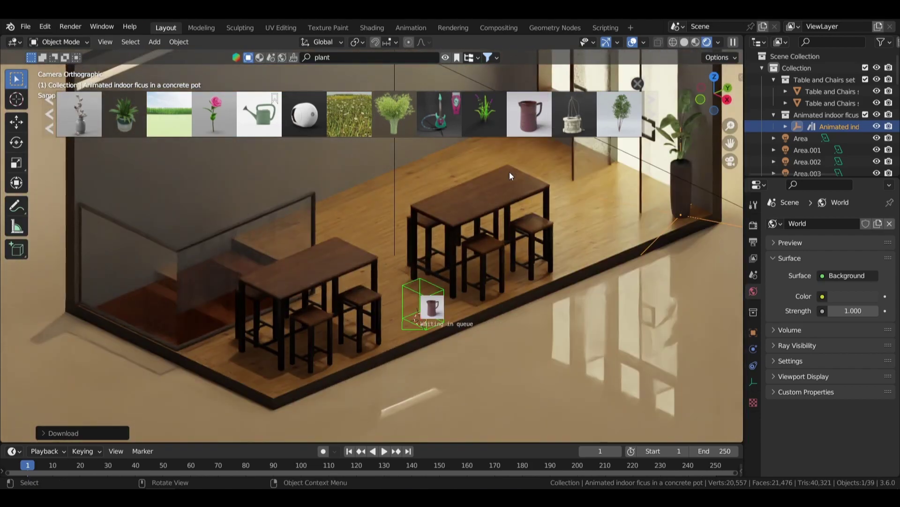
pyautogui.scroll(3, 513, 216)
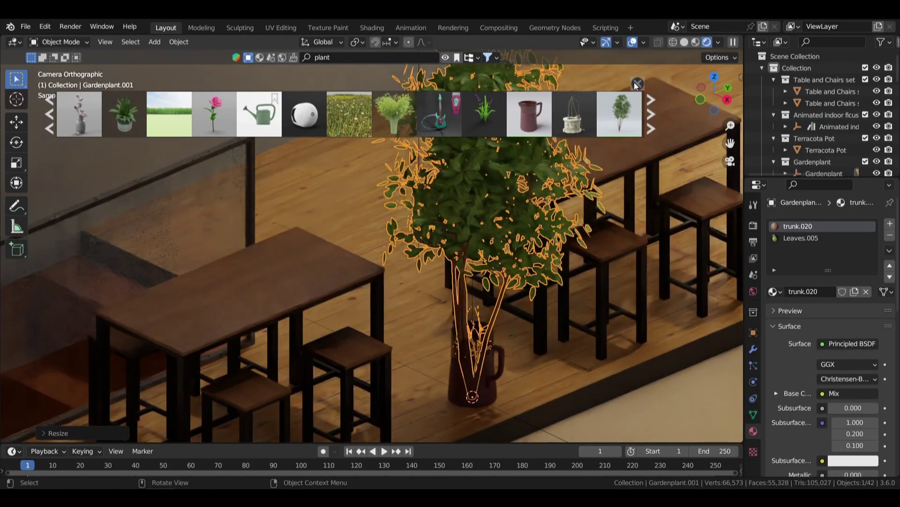
pyautogui.click(637, 84)
pyautogui.click(711, 42)
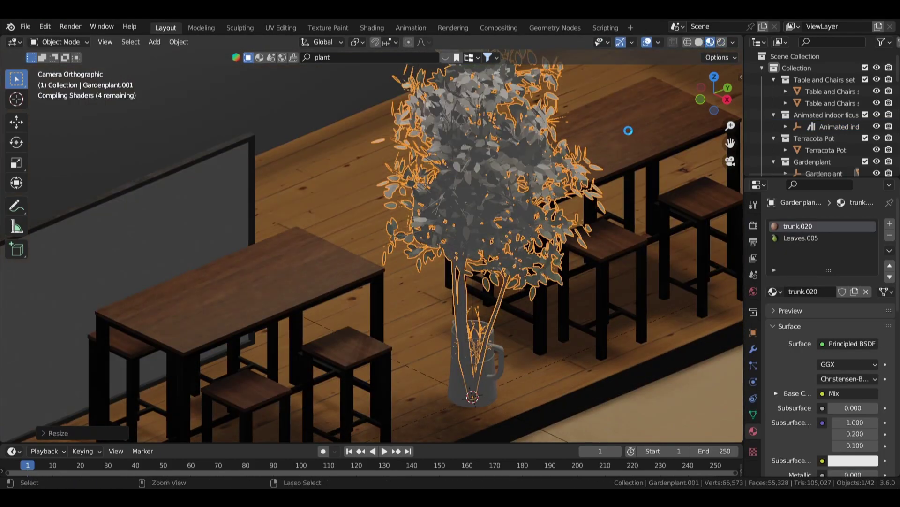
pyautogui.hotkey('ctrl', 's')
# - Frame the garden plant from the side and reposition it
pyautogui.scroll(-1, 618, 137)
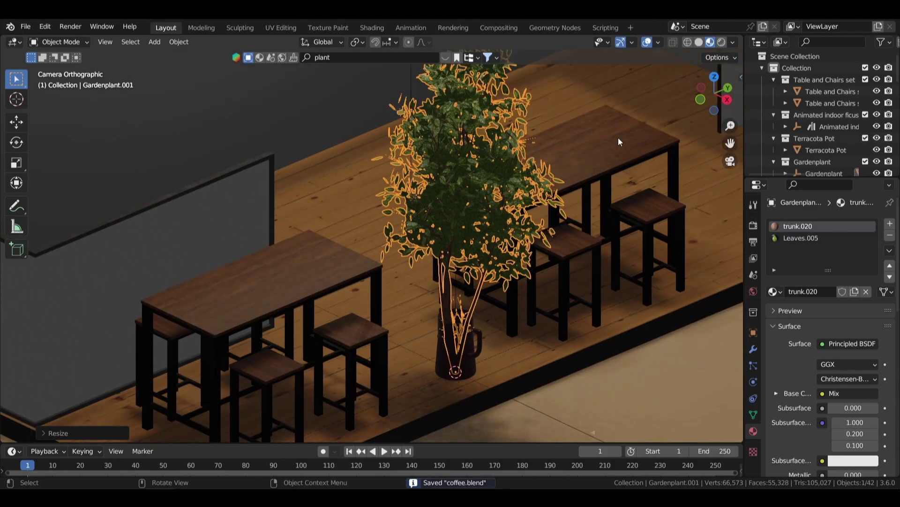
pyautogui.press('KP_3')
pyautogui.press('KP_Decimal')
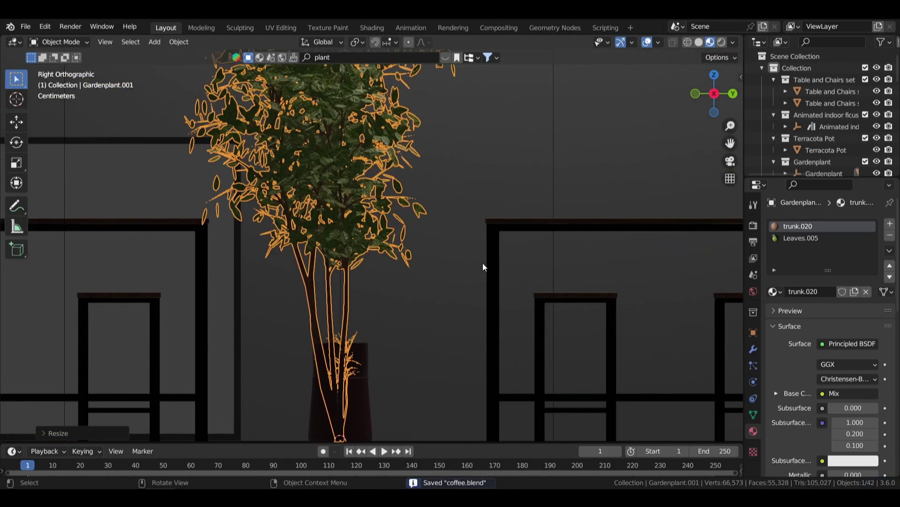
pyautogui.press('g')
pyautogui.click(452, 227)
# - Move the garden plant into the terracotta pot and parent it to the pot
pyautogui.press('KP_7')
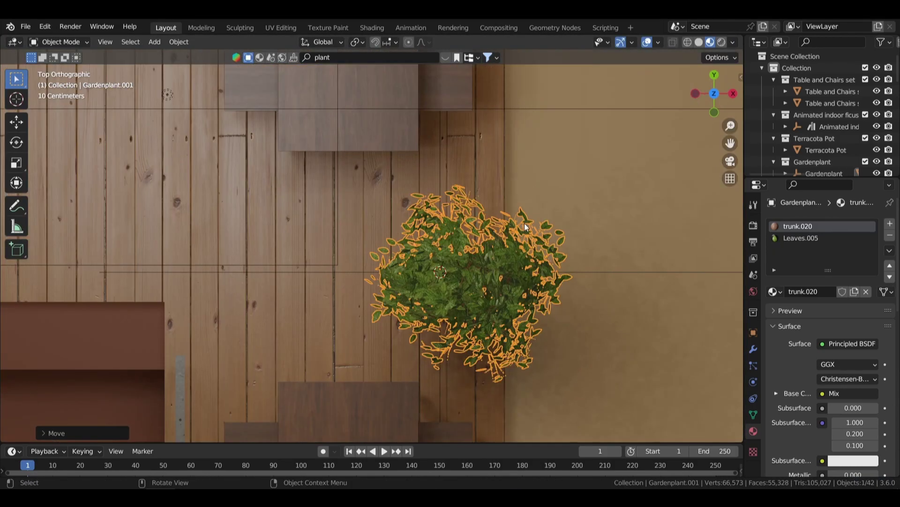
pyautogui.moveTo(524, 224); pyautogui.dragTo(393, 331, button='middle')
pyautogui.click(393, 331)
pyautogui.scroll(-3, 393, 331)
pyautogui.click(397, 387)
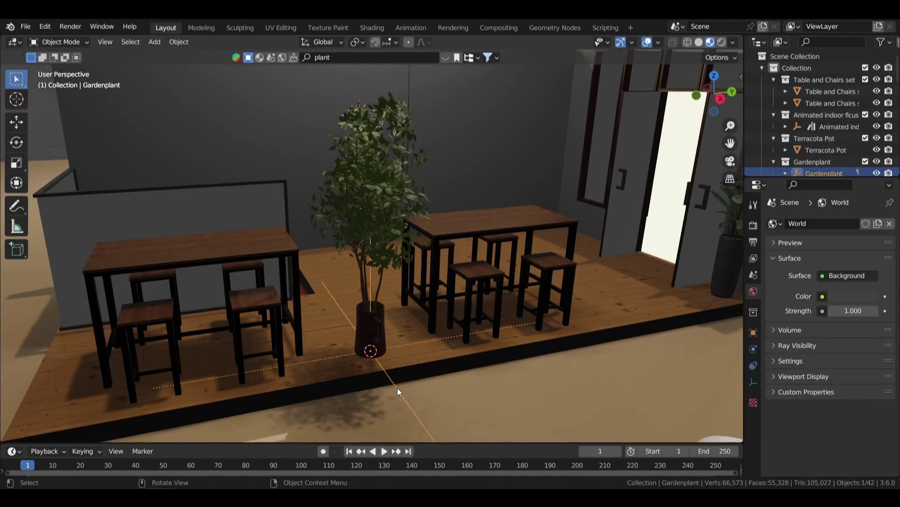
pyautogui.press('g')
pyautogui.click(440, 350)
pyautogui.scroll(3, 392, 361)
pyautogui.click(362, 375)
pyautogui.hotkey('ctrl', 'p')
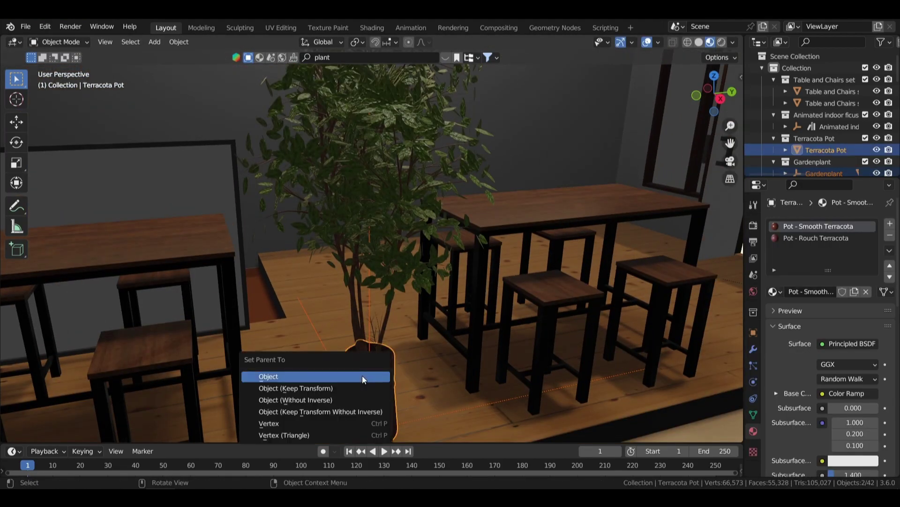
pyautogui.click(362, 375)
# - Scale the potted plant down and slide it along X beside the table
pyautogui.press('KP_7')
pyautogui.press('s')
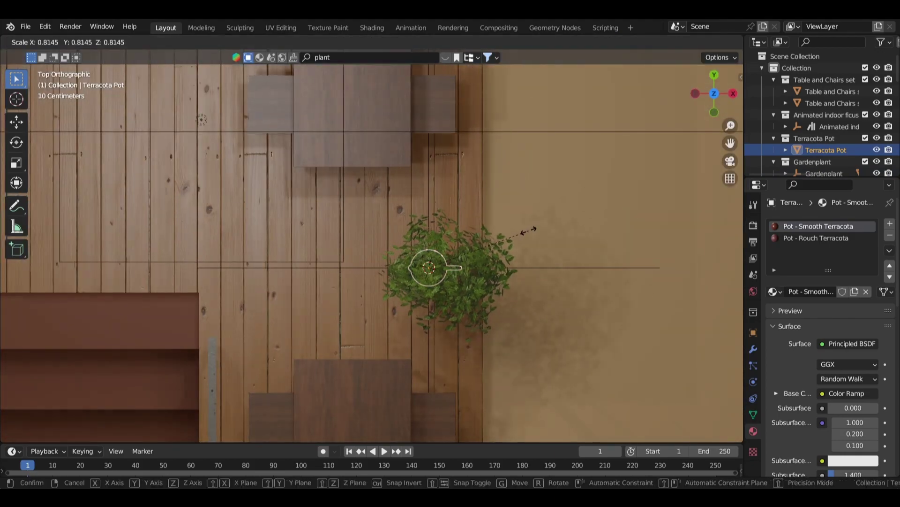
pyautogui.click(545, 231)
pyautogui.press('KP_0')
pyautogui.press('g')
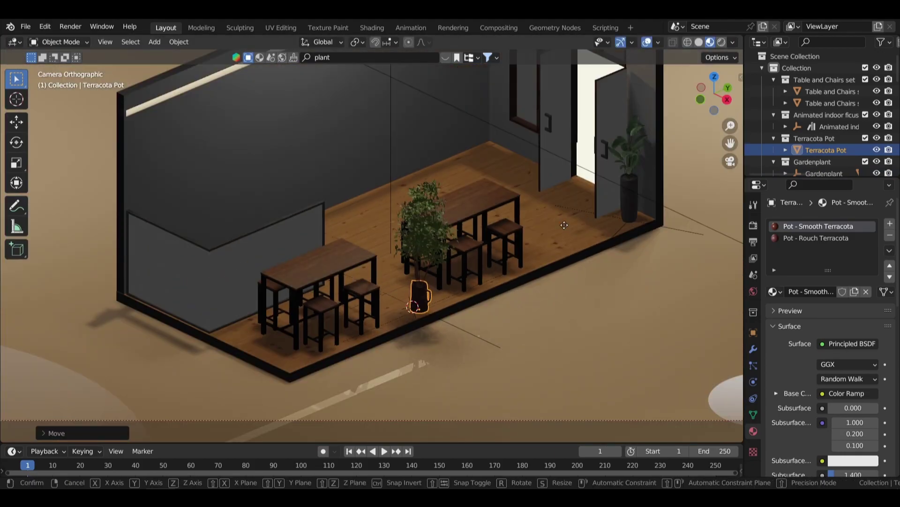
pyautogui.press('x')
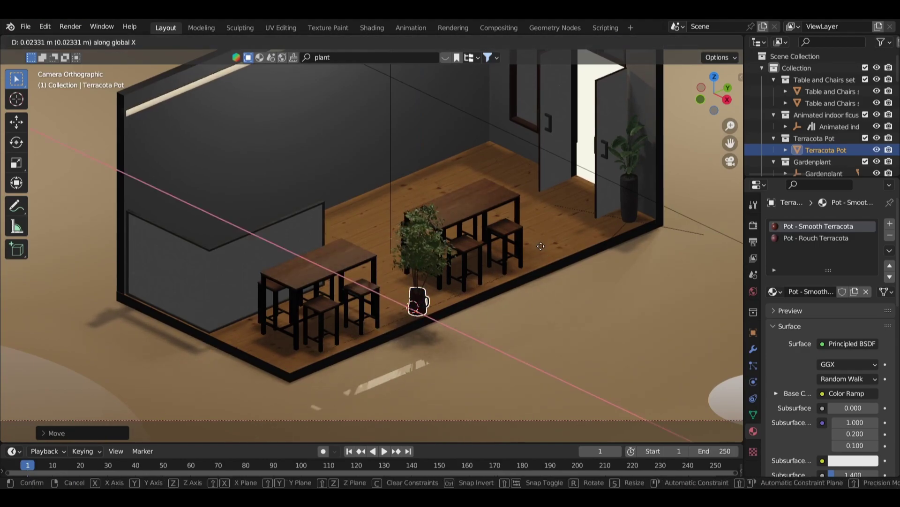
pyautogui.click(541, 246)
# - Save coffee.blend and orbit to look down into the room
pyautogui.hotkey('ctrl', 's')
pyautogui.scroll(-4, 478, 237)
pyautogui.scroll(5, 463, 261)
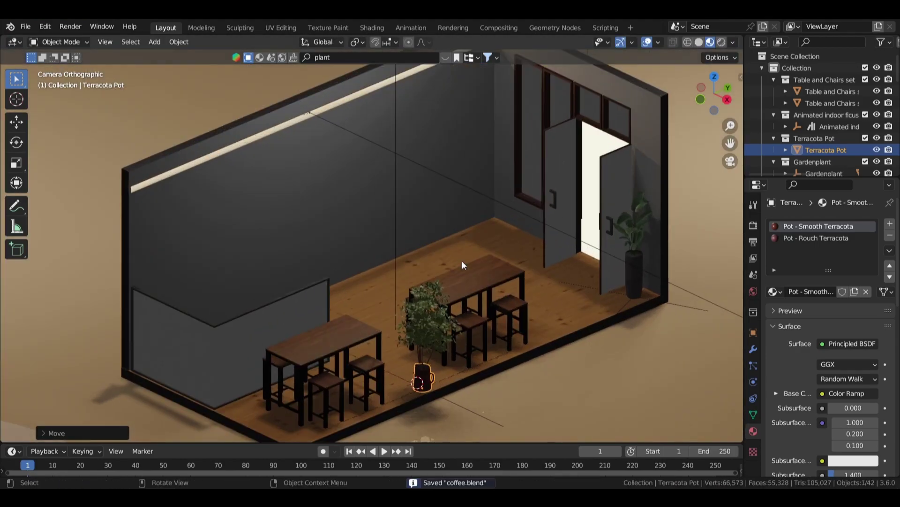
pyautogui.moveTo(466, 183); pyautogui.dragTo(494, 203, button='middle')
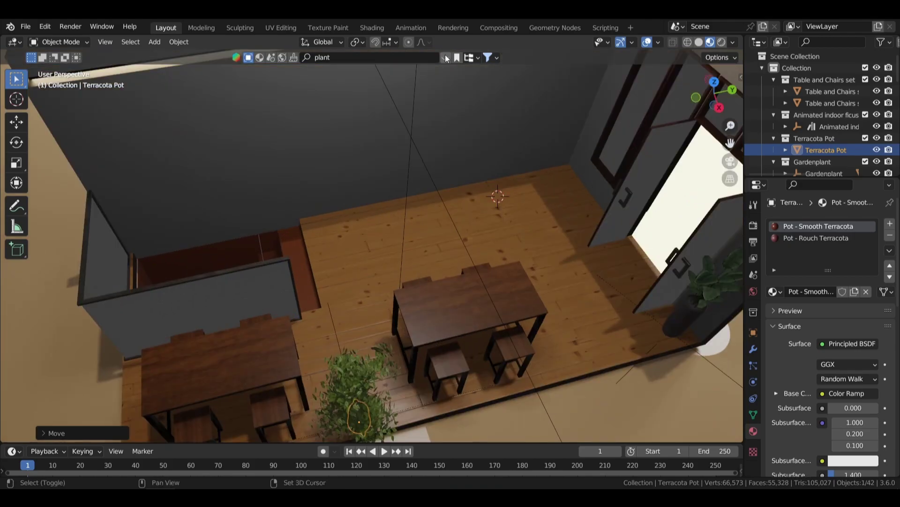
# - Place the Leather Sofa from the sofa asset category into the room
pyautogui.click(470, 57)
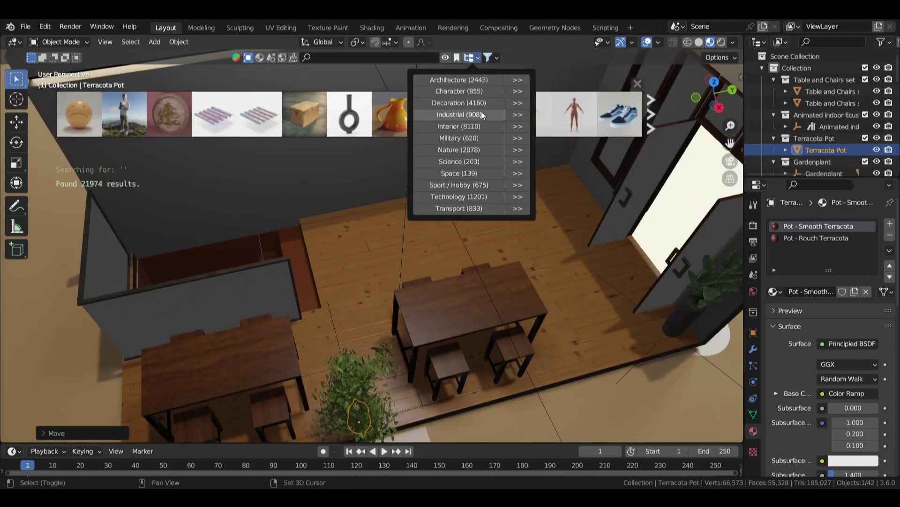
pyautogui.click(472, 290)
pyautogui.moveTo(169, 113)
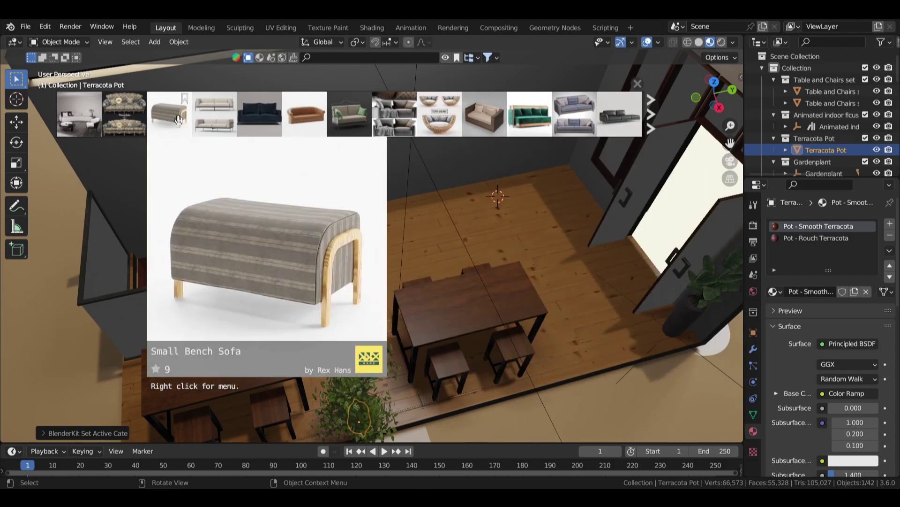
pyautogui.scroll(-3, 227, 115)
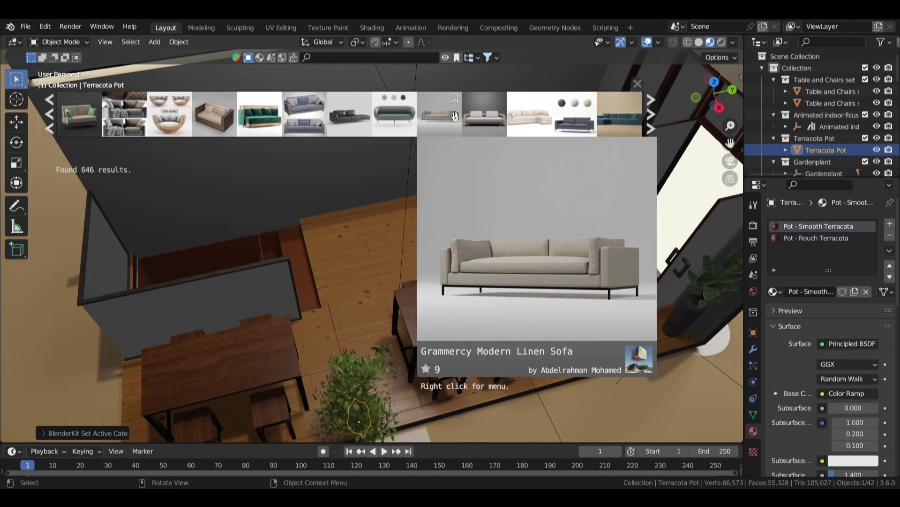
pyautogui.scroll(-2, 568, 124)
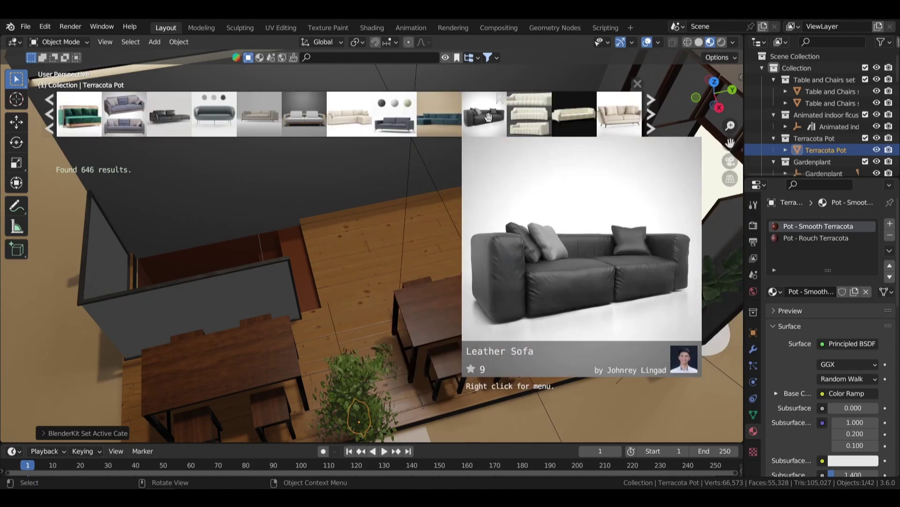
pyautogui.moveTo(487, 117); pyautogui.dragTo(534, 205)
pyautogui.scroll(-3, 483, 213)
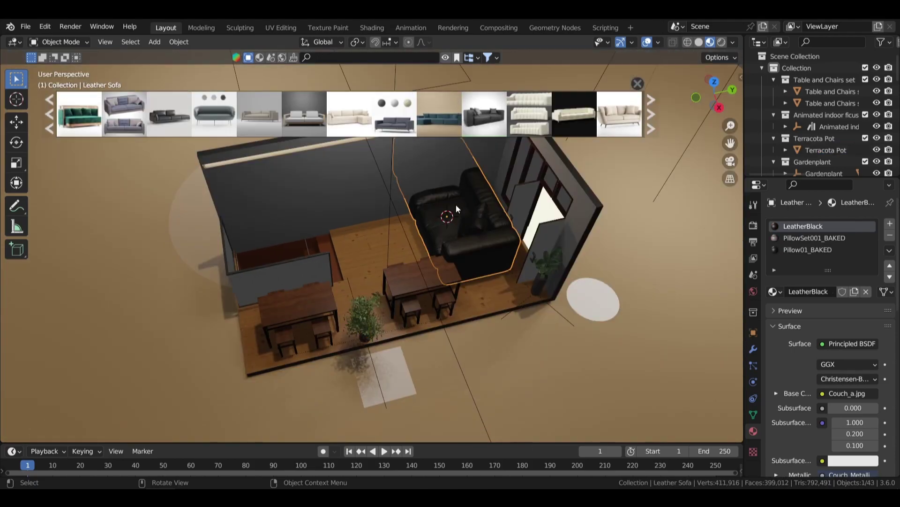
pyautogui.click(580, 110)
pyautogui.scroll(-3, 469, 211)
# - From top view, rotate the sofa 90 degrees and move it against the wall
pyautogui.moveTo(469, 211)
pyautogui.mouseDown(button='middle')
pyautogui.moveTo(446, 178)
pyautogui.moveTo(469, 211)
pyautogui.mouseUp(button='middle')
pyautogui.press('KP_7')
pyautogui.scroll(5, 448, 193)
pyautogui.press('r')
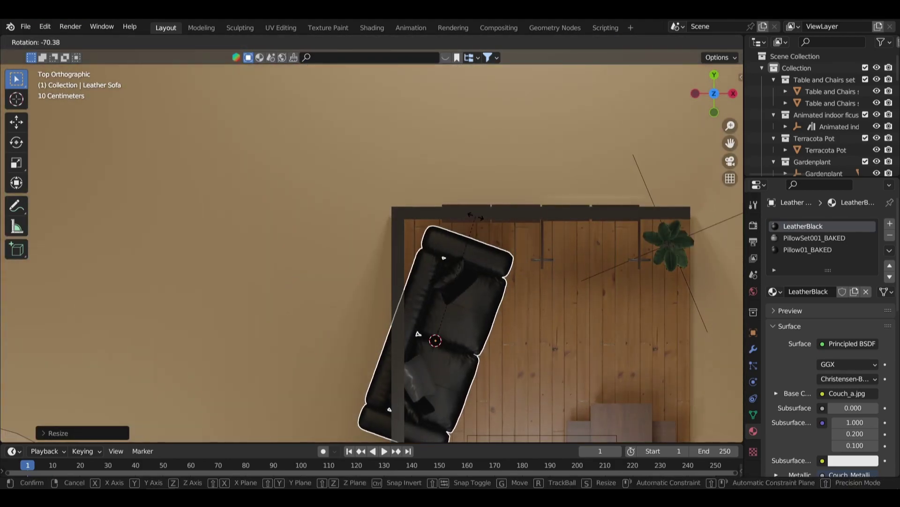
pyautogui.click(475, 217)
pyautogui.keyDown('shift'); pyautogui.moveTo(534, 273); pyautogui.dragTo(501, 224, button='middle'); pyautogui.keyUp('shift')
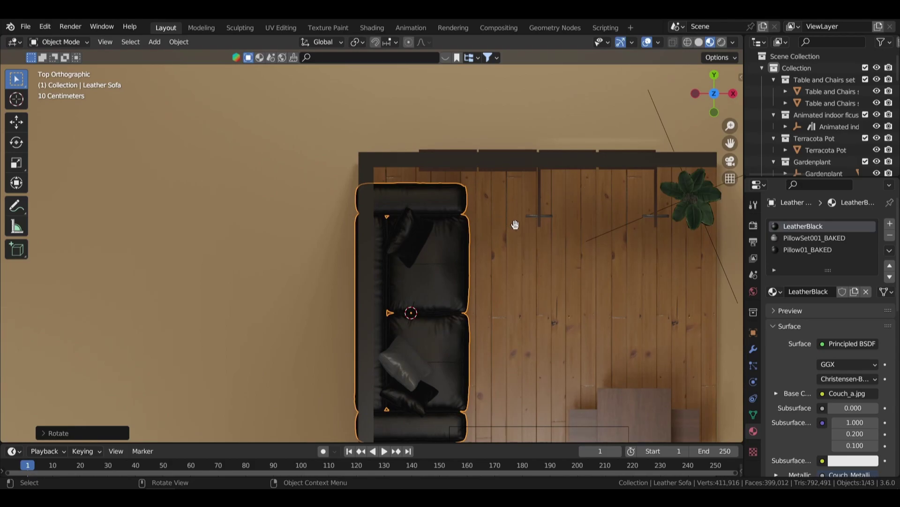
pyautogui.press('g')
pyautogui.click(536, 202)
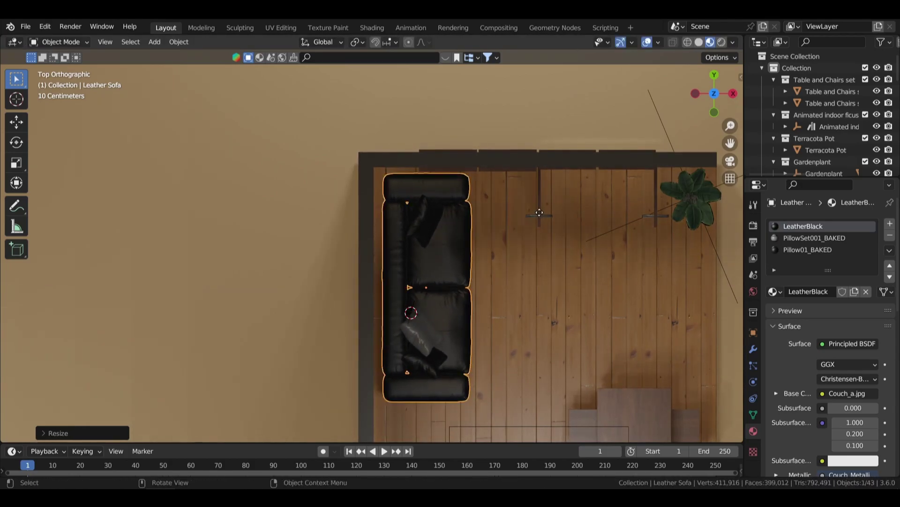
# - Undo the last change, view through the camera in rendered shading, and save
pyautogui.hotkey('ctrl', 'z')
pyautogui.moveTo(539, 213); pyautogui.dragTo(559, 162, button='middle')
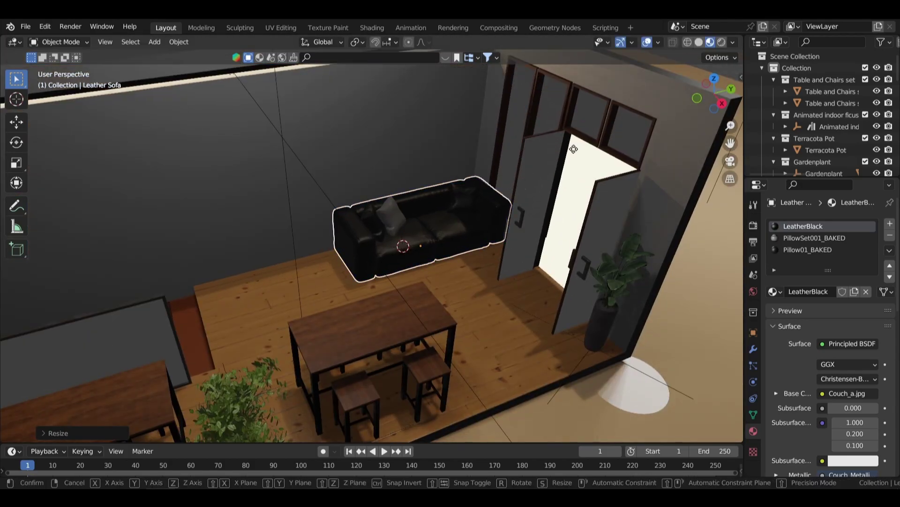
pyautogui.press('KP_0')
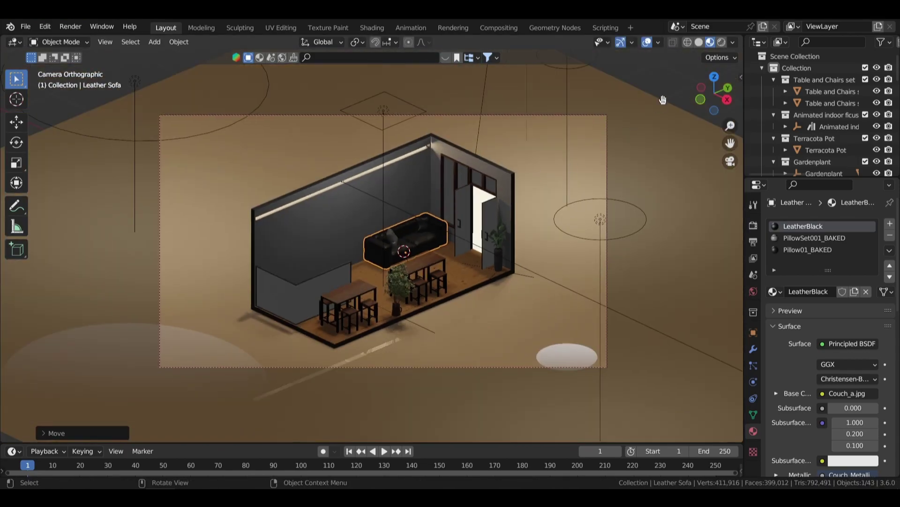
pyautogui.click(667, 77)
pyautogui.hotkey('ctrl', 's')
pyautogui.click(723, 42)
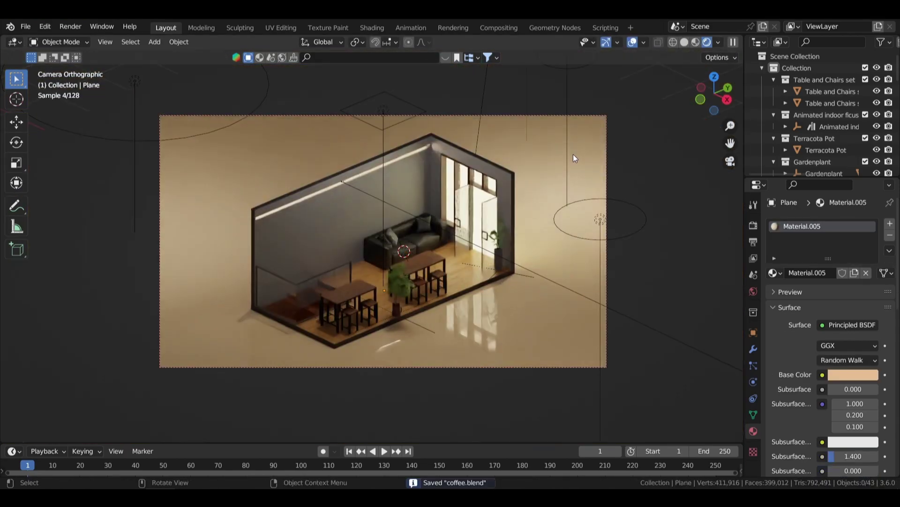
# - Slide the Leather Sofa along the Y axis to its new spot and save
pyautogui.click(431, 216)
pyautogui.press('g')
pyautogui.press('y')
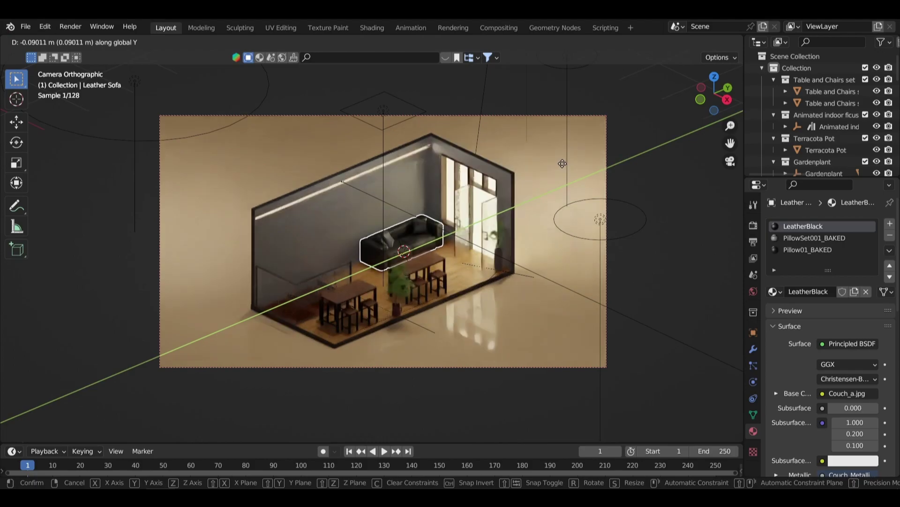
pyautogui.click(562, 163)
pyautogui.hotkey('ctrl', 's')
# - Leave rendered preview, select the door wall, and orbit toward it
pyautogui.click(710, 42)
pyautogui.scroll(3, 563, 188)
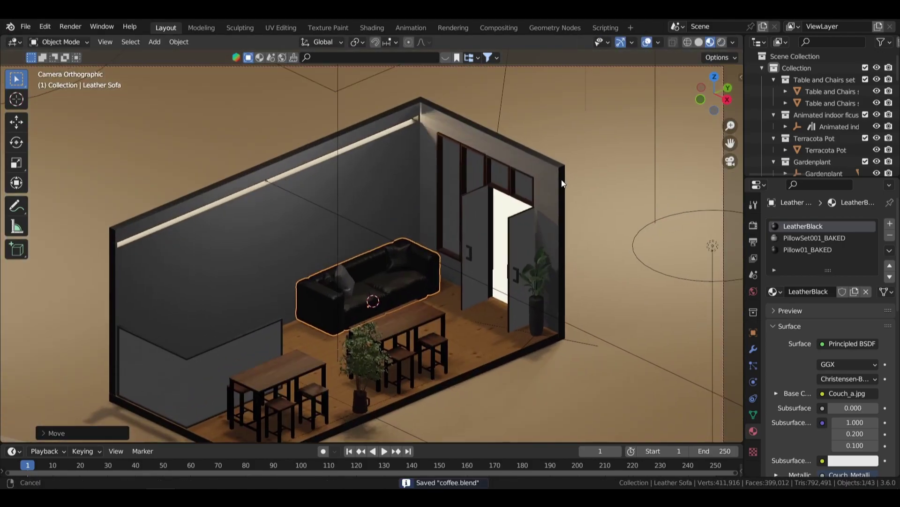
pyautogui.click(567, 162)
pyautogui.moveTo(566, 160); pyautogui.dragTo(438, 190, button='middle')
# - Isolate Cube.017 in local view and select the door-wall faces in face mode
pyautogui.press('Tab')
pyautogui.press('3')
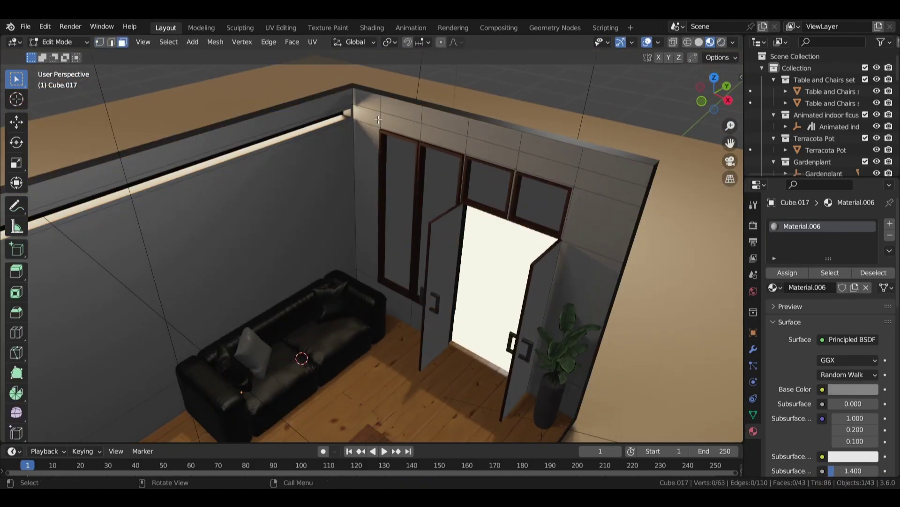
pyautogui.press('KP_Divide')
pyautogui.scroll(3, 379, 119)
pyautogui.moveTo(379, 119); pyautogui.dragTo(274, 138, button='middle')
pyautogui.press('z')
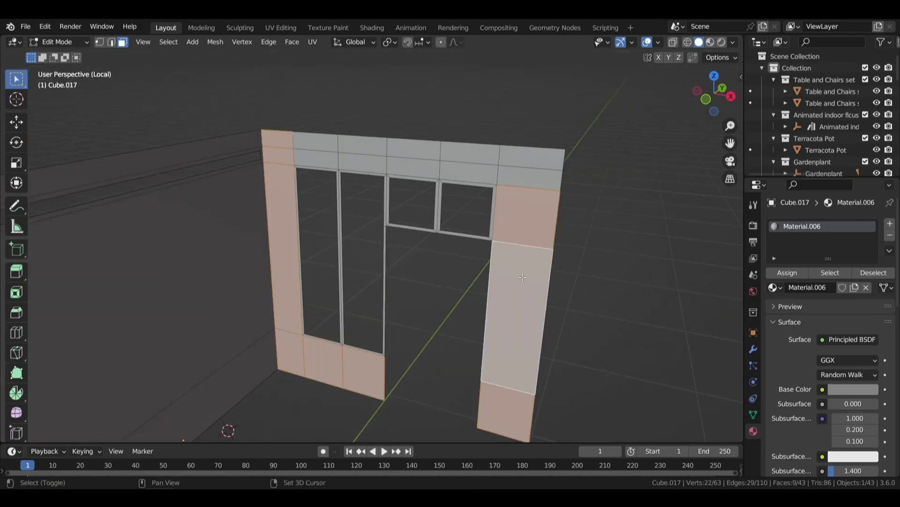
pyautogui.keyDown('shift'); pyautogui.click(333, 158); pyautogui.keyUp('shift')
pyautogui.scroll(3, 329, 130)
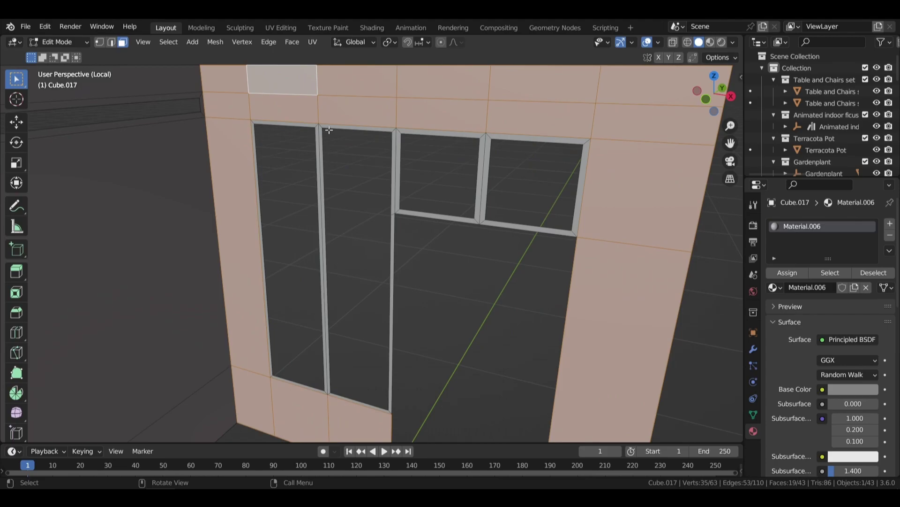
pyautogui.moveTo(316, 126); pyautogui.dragTo(479, 281)
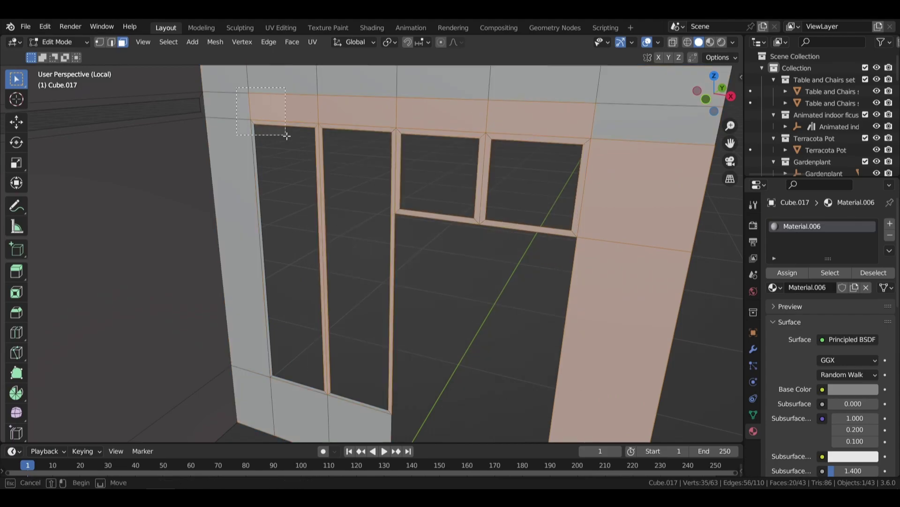
pyautogui.moveTo(345, 450); pyautogui.dragTo(346, 441)
pyautogui.moveTo(375, 356); pyautogui.dragTo(439, 261, button='middle')
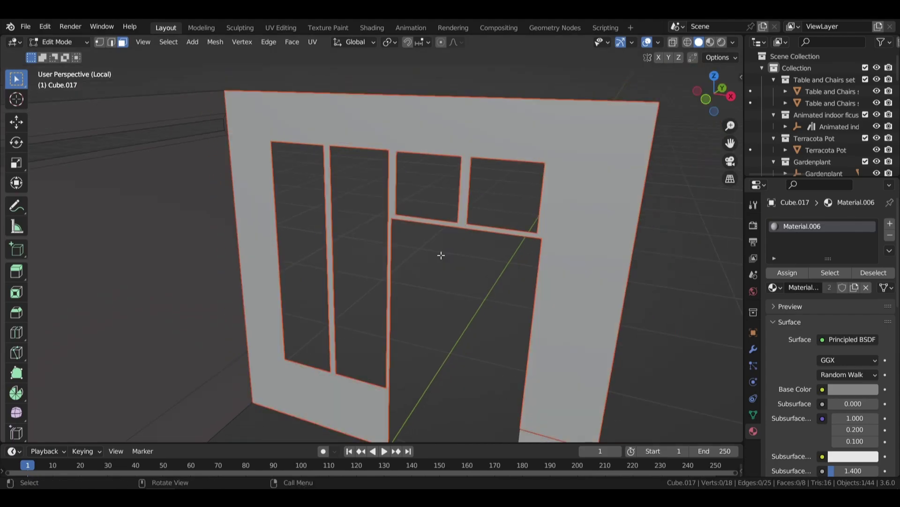
# - Undo the first separation attempt and return to the full room in Object Mode
pyautogui.hotkey('ctrl', 'z')
pyautogui.hotkey('ctrl', 'z')
pyautogui.hotkey('ctrl', 'z')
pyautogui.hotkey('ctrl', 'z')
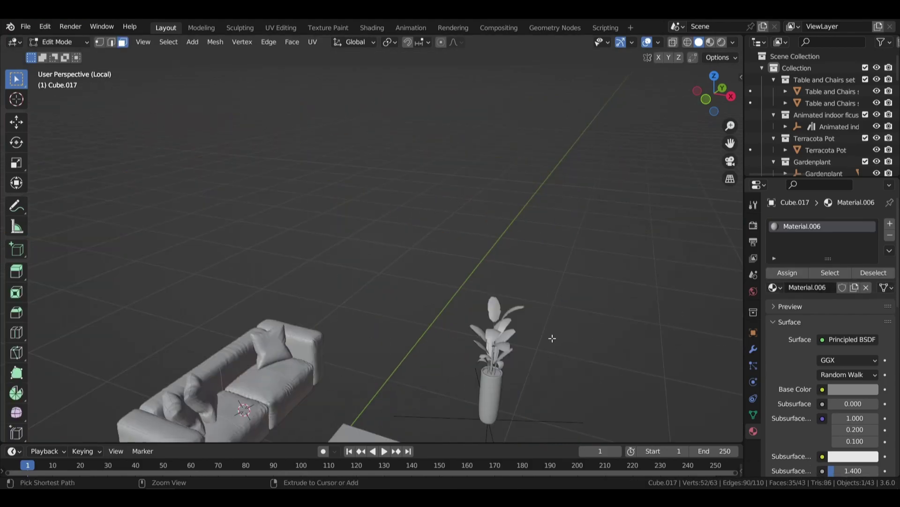
pyautogui.scroll(-3, 533, 305)
pyautogui.press('KP_Divide')
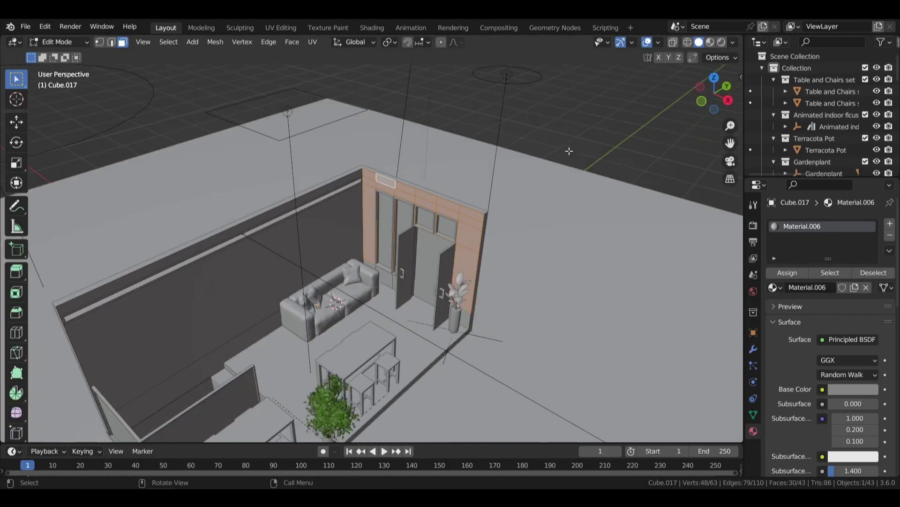
pyautogui.press('Tab')
# - Separate the selected door-wall faces into a new object, Cube.018
pyautogui.press('KP_Divide')
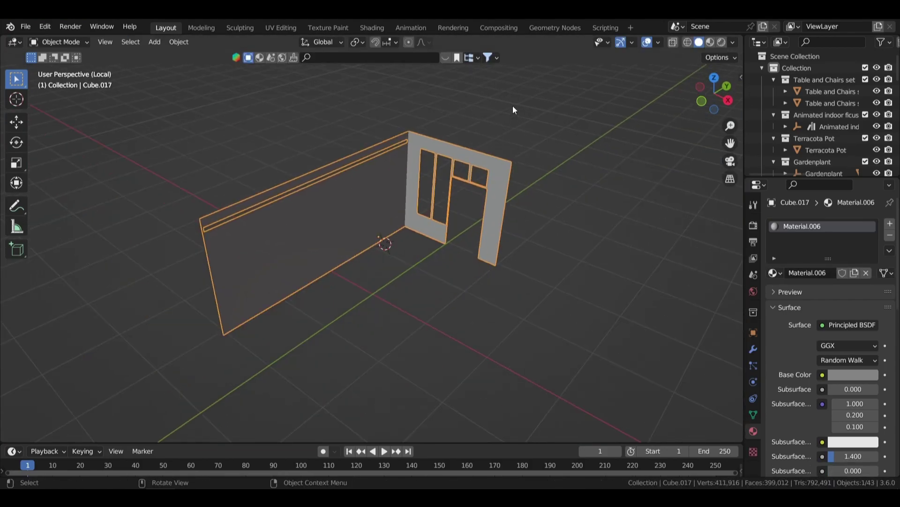
pyautogui.press('Tab')
pyautogui.press('KP_1')
pyautogui.moveTo(531, 241); pyautogui.dragTo(516, 243, button='middle')
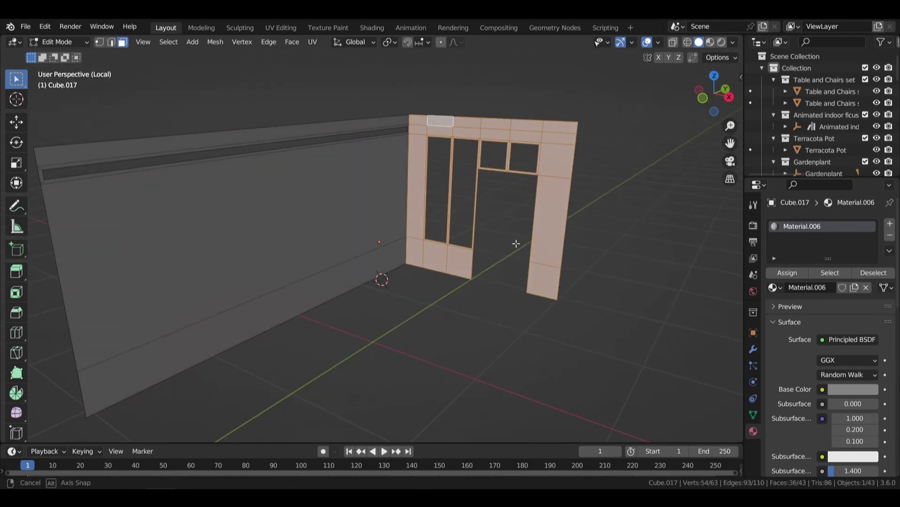
pyautogui.click(511, 241)
pyautogui.press('KP_Divide')
pyautogui.press('Tab')
# - Apply the new wall piece's transforms and switch the viewport to material preview
pyautogui.scroll(-3, 640, 119)
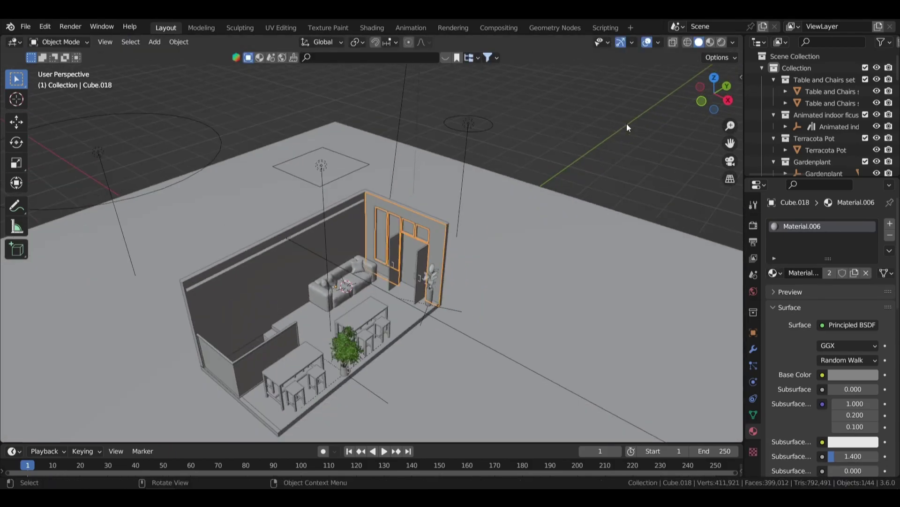
pyautogui.scroll(4, 610, 136)
pyautogui.hotkey('ctrl', 'a')
pyautogui.click(479, 221)
pyautogui.press('Tab')
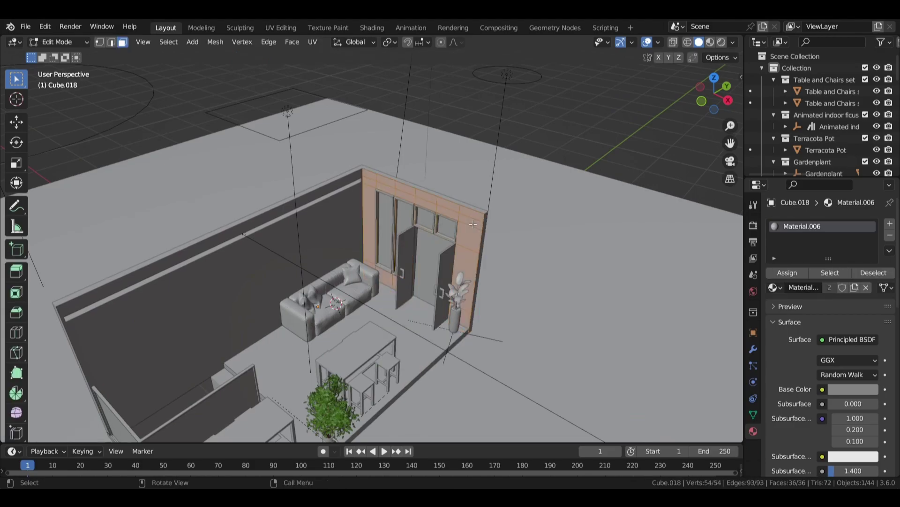
pyautogui.press('Tab')
pyautogui.click(710, 42)
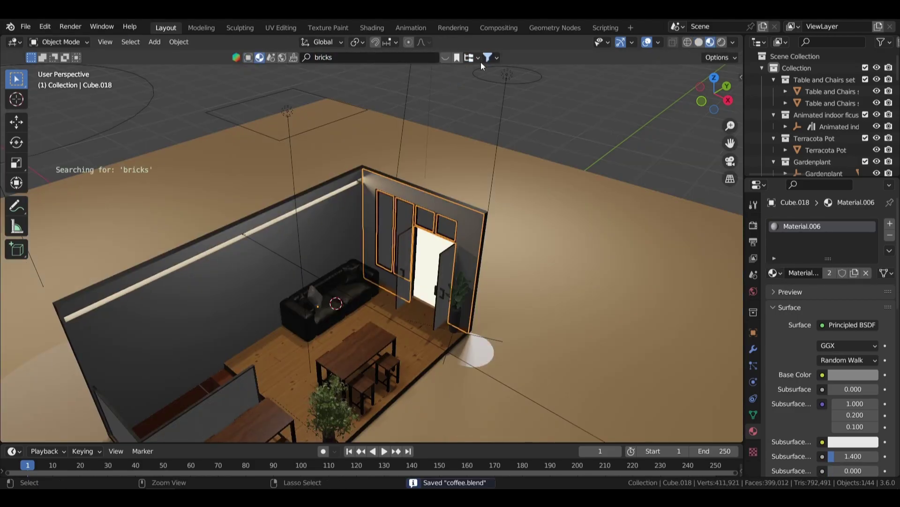
# - Apply a red BlenderKit brick material to the door wall Cube.018
pyautogui.scroll(3, 427, 203)
pyautogui.moveTo(79, 114); pyautogui.dragTo(519, 190)
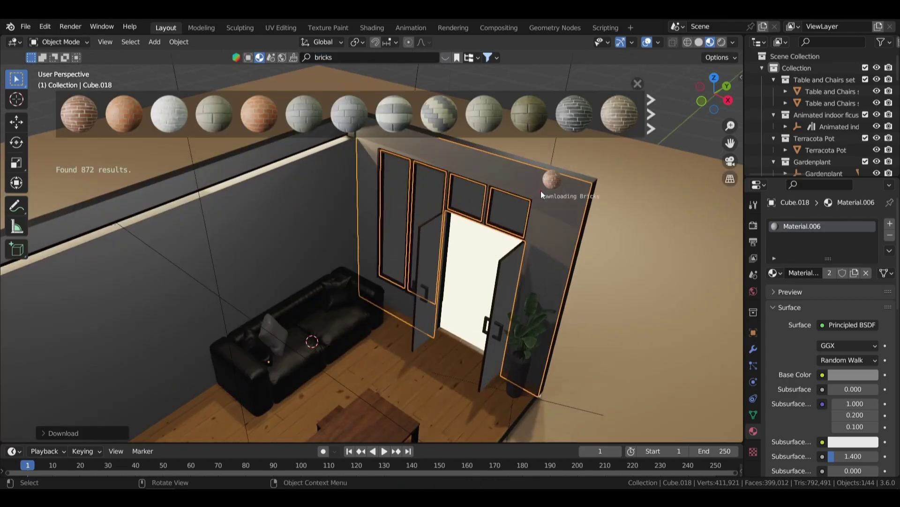
pyautogui.scroll(3, 568, 219)
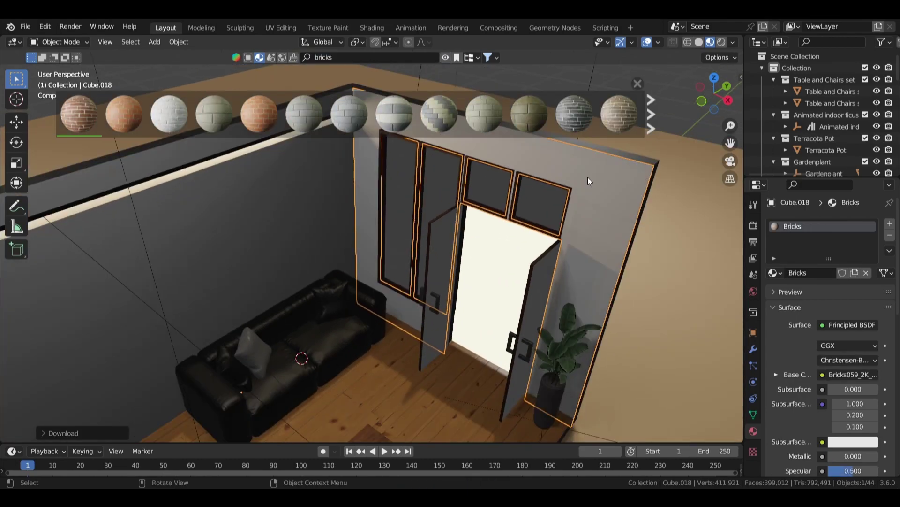
# - Scale up the wall's UVs in a UV Editor so the bricks become smaller and denser
pyautogui.moveTo(5, 38); pyautogui.dragTo(226, 141)
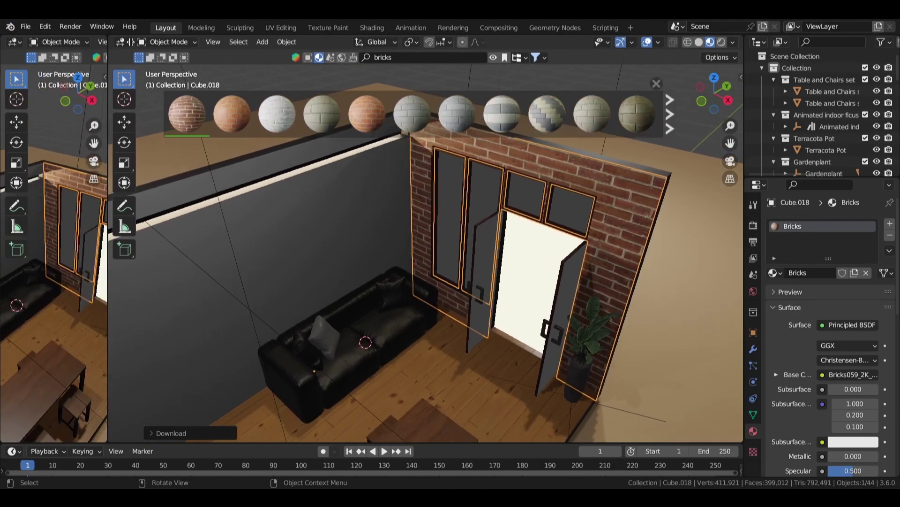
pyautogui.click(60, 42)
pyautogui.click(14, 41)
pyautogui.click(50, 64)
pyautogui.press('Tab')
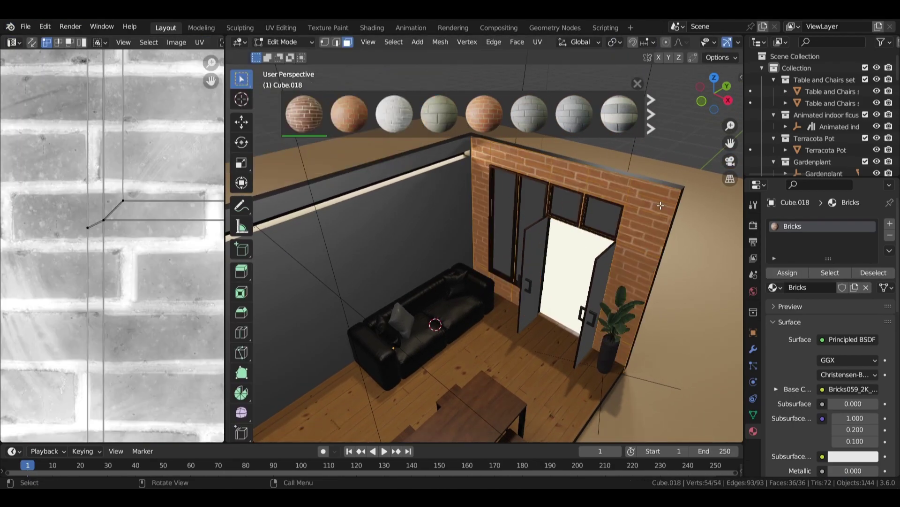
pyautogui.scroll(-6, 171, 180)
pyautogui.press('a')
pyautogui.press('s')
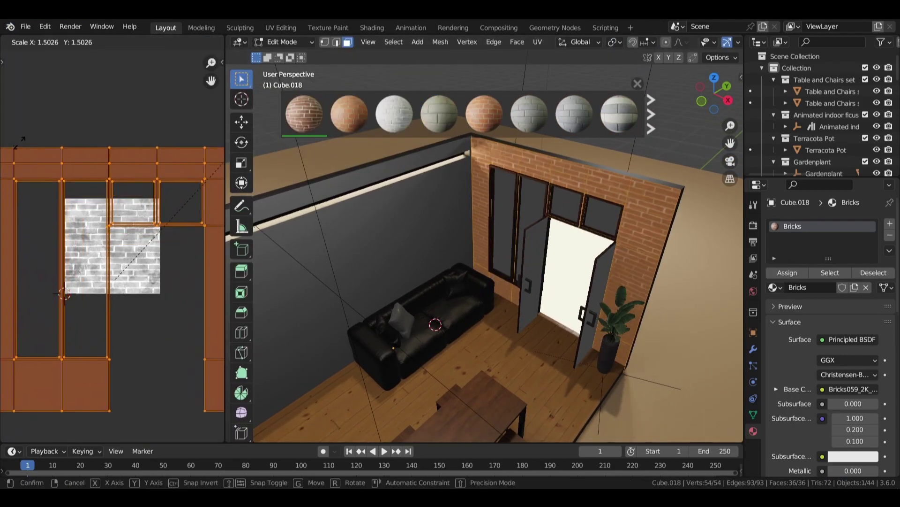
pyautogui.click(43, 136)
pyautogui.press('Tab')
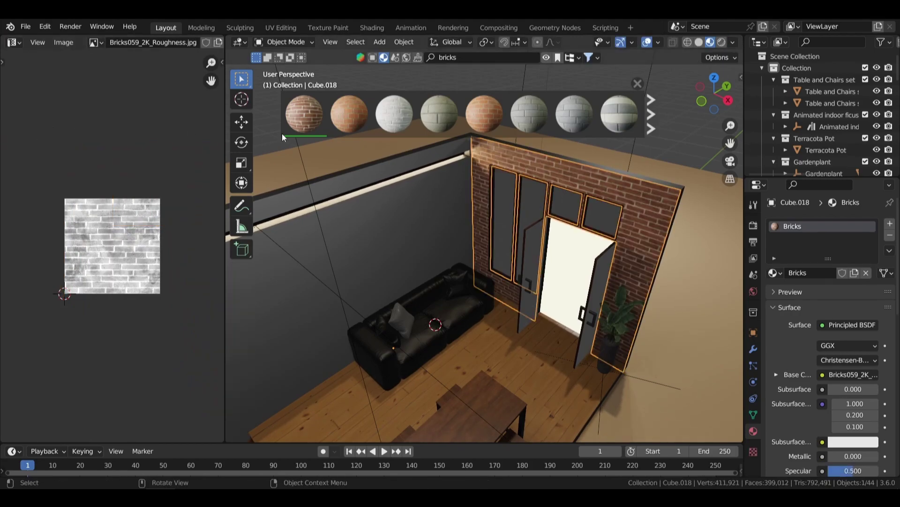
pyautogui.moveTo(223, 36); pyautogui.dragTo(204, 36)
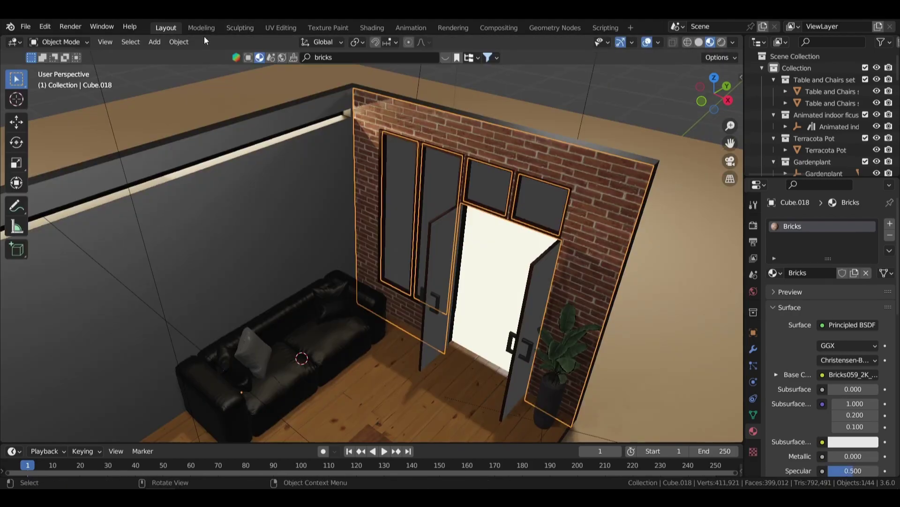
# - Preview the brick wall through the scene camera in rendered shading and save coffee.blend
pyautogui.scroll(-2, 579, 97)
pyautogui.hotkey('alt', 'a')
pyautogui.press('KP_0')
pyautogui.click(721, 42)
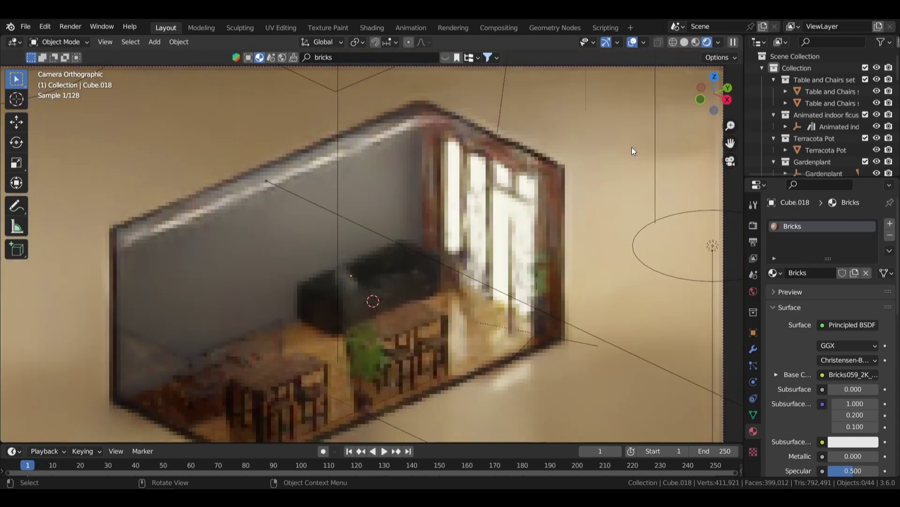
pyautogui.hotkey('ctrl', 's')
pyautogui.scroll(-1, 606, 159)
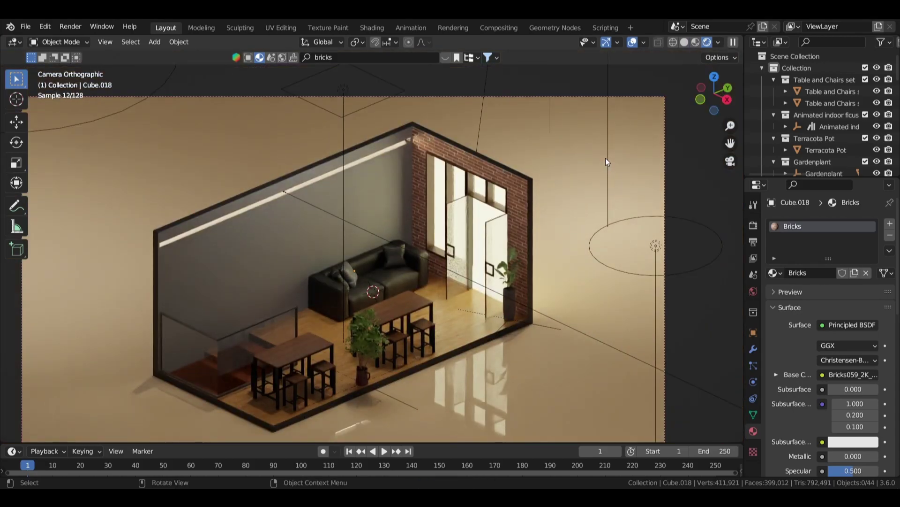
pyautogui.click(696, 42)
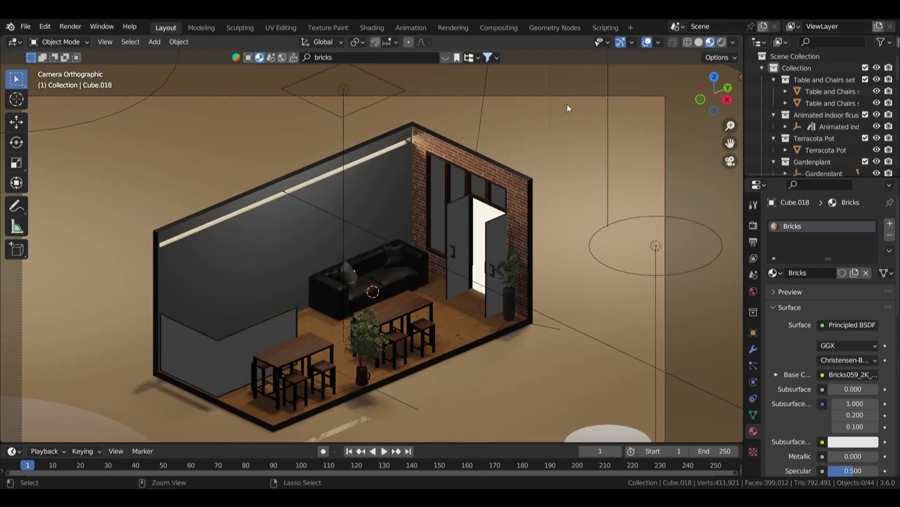
pyautogui.hotkey('ctrl', 's')
pyautogui.press('KP_0')
pyautogui.scroll(5, 545, 117)
pyautogui.moveTo(504, 180)
pyautogui.mouseDown(button='middle')
pyautogui.moveTo(495, 215)
pyautogui.moveTo(409, 208)
pyautogui.moveTo(448, 59)
pyautogui.mouseUp(button='middle')
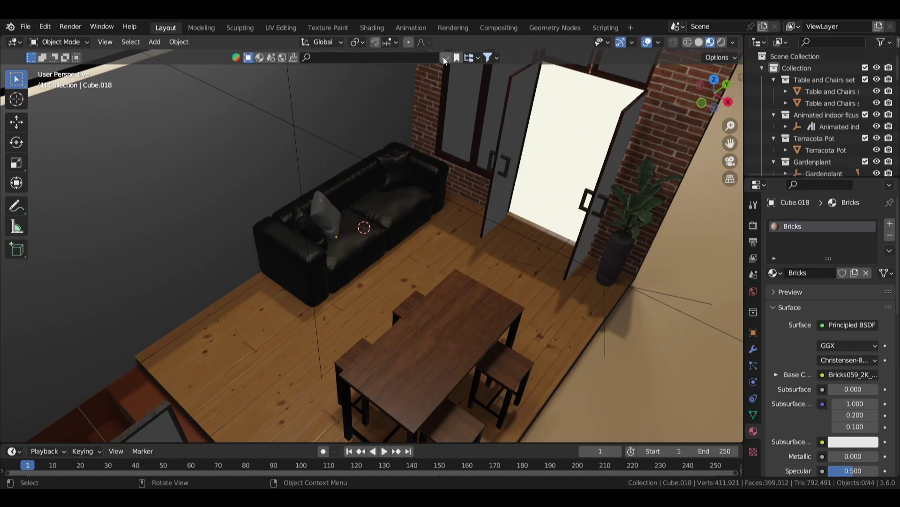
# - Filter BlenderKit assets to Interior tables and drop the Coffee Table into the room
pyautogui.click(446, 58)
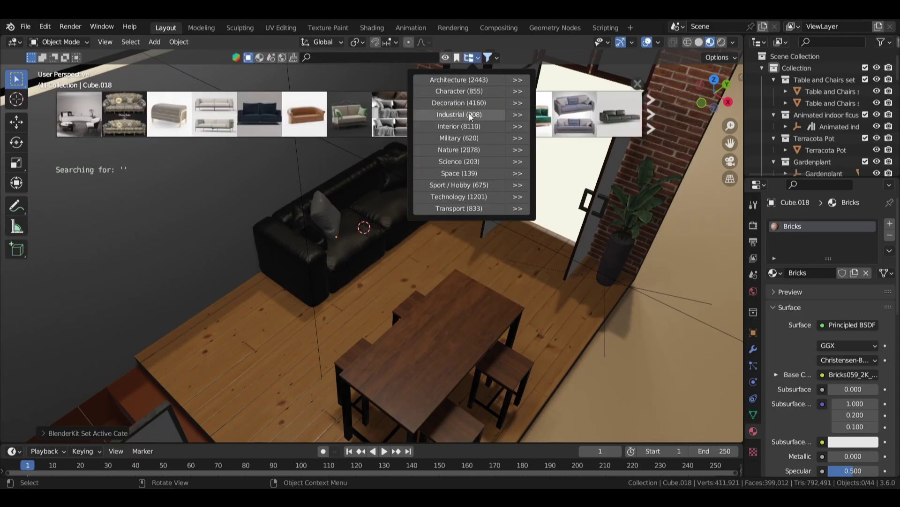
pyautogui.click(471, 127)
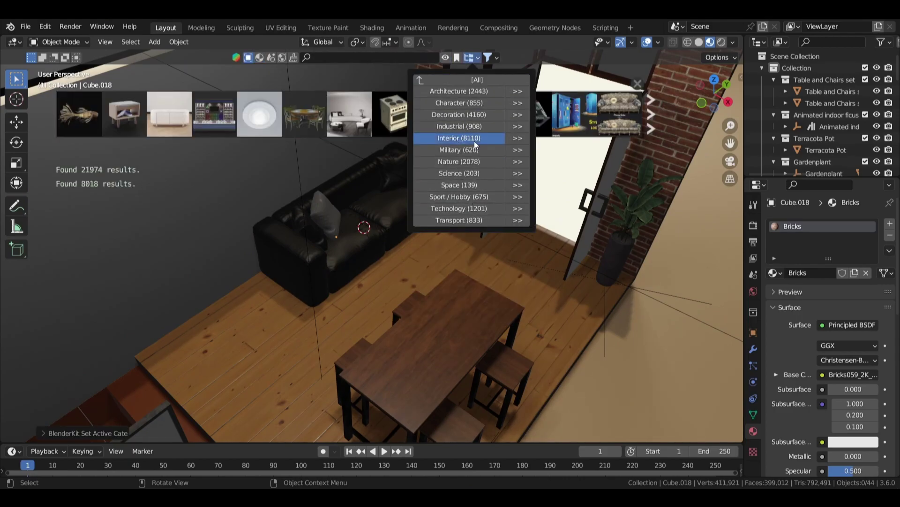
pyautogui.click(517, 138)
pyautogui.click(461, 297)
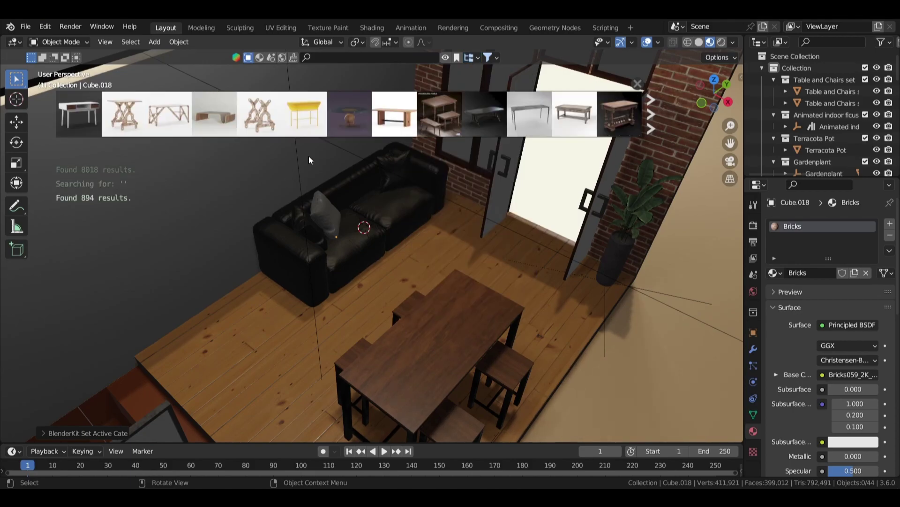
pyautogui.scroll(-2, 445, 117)
pyautogui.scroll(-2, 455, 116)
pyautogui.scroll(-2, 464, 116)
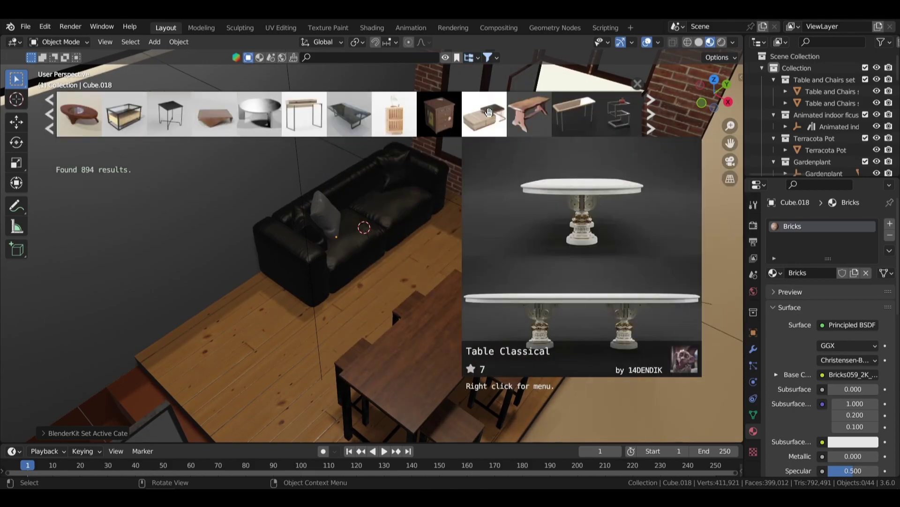
pyautogui.scroll(-2, 475, 115)
pyautogui.scroll(-2, 464, 112)
pyautogui.scroll(-2, 441, 110)
pyautogui.scroll(-2, 422, 109)
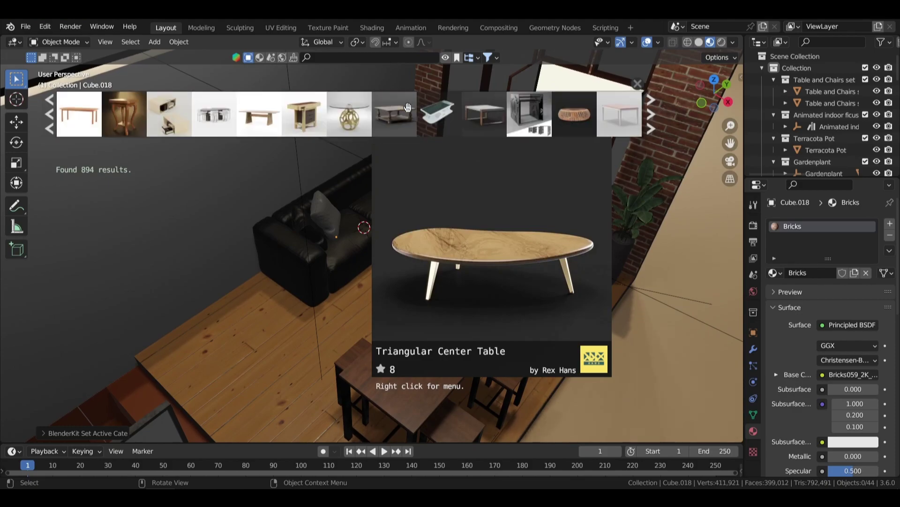
pyautogui.scroll(-2, 408, 108)
pyautogui.scroll(-2, 413, 109)
pyautogui.scroll(-2, 422, 112)
pyautogui.scroll(-2, 432, 115)
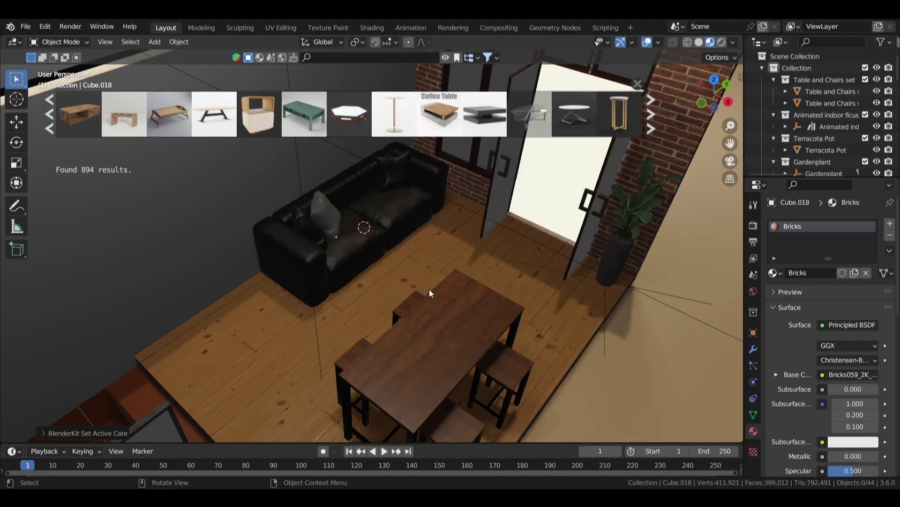
pyautogui.moveTo(441, 119); pyautogui.dragTo(440, 228)
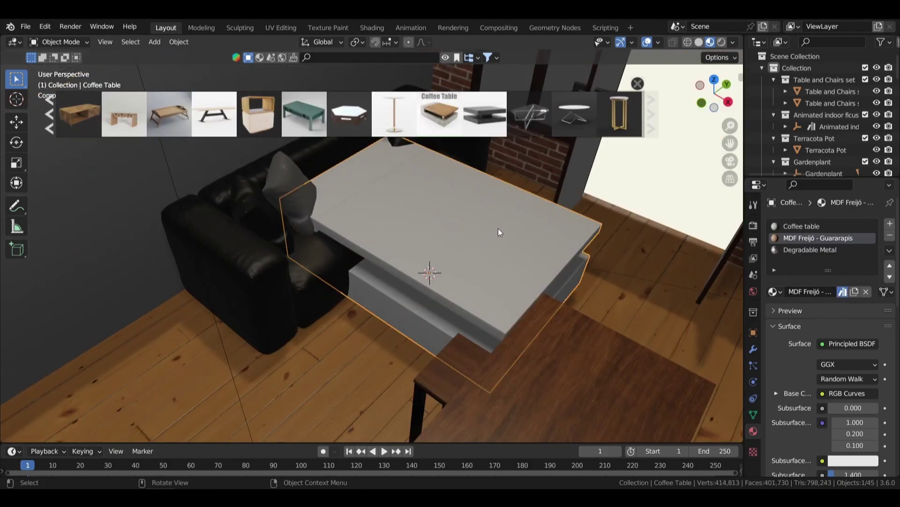
# - Rotate the coffee table a quarter turn, resize it and move it into place
pyautogui.press('g')
pyautogui.rightClick(661, 246)
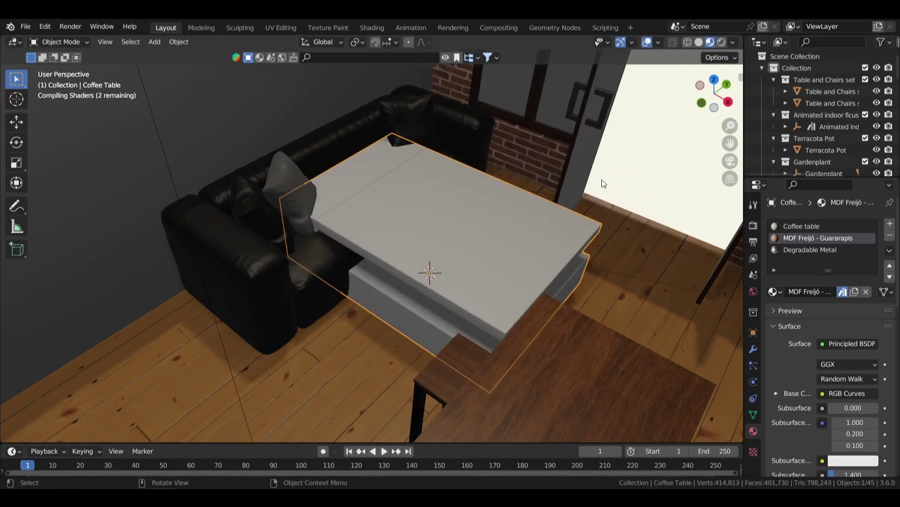
pyautogui.press('KP_7')
pyautogui.press('r')
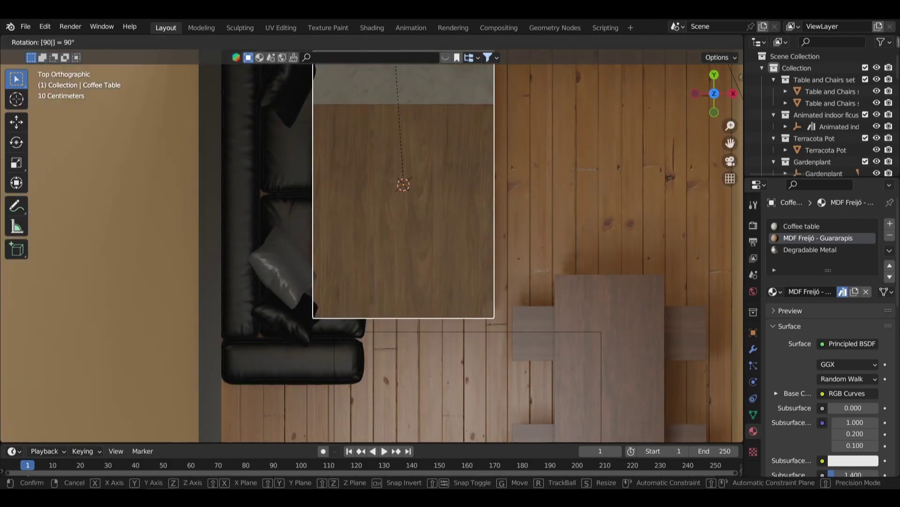
pyautogui.click(586, 127)
pyautogui.press('s')
pyautogui.click(535, 153)
pyautogui.press('g')
pyautogui.click(581, 151)
pyautogui.press('KP_1')
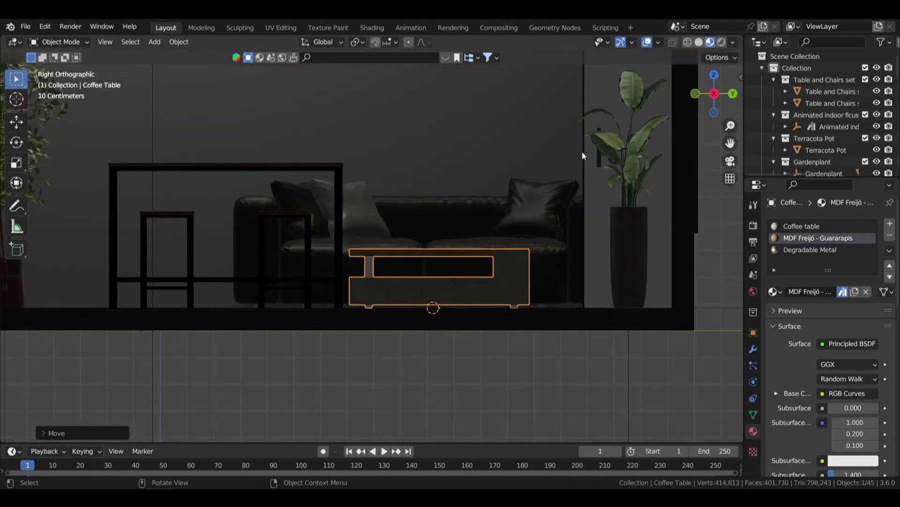
pyautogui.moveTo(582, 151)
pyautogui.mouseDown(button='middle')
pyautogui.moveTo(568, 205)
pyautogui.moveTo(592, 260)
pyautogui.moveTo(548, 266)
pyautogui.moveTo(505, 217)
pyautogui.mouseUp(button='middle')
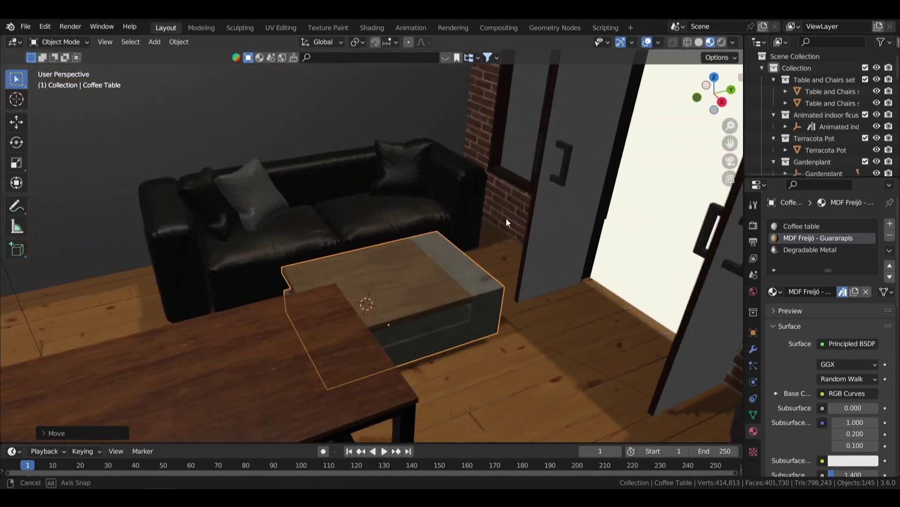
# - Rotate the coffee table 180° about Z and place it in front of the sofa
pyautogui.write('rz180')
pyautogui.press('BackSpace')
pyautogui.write('0')
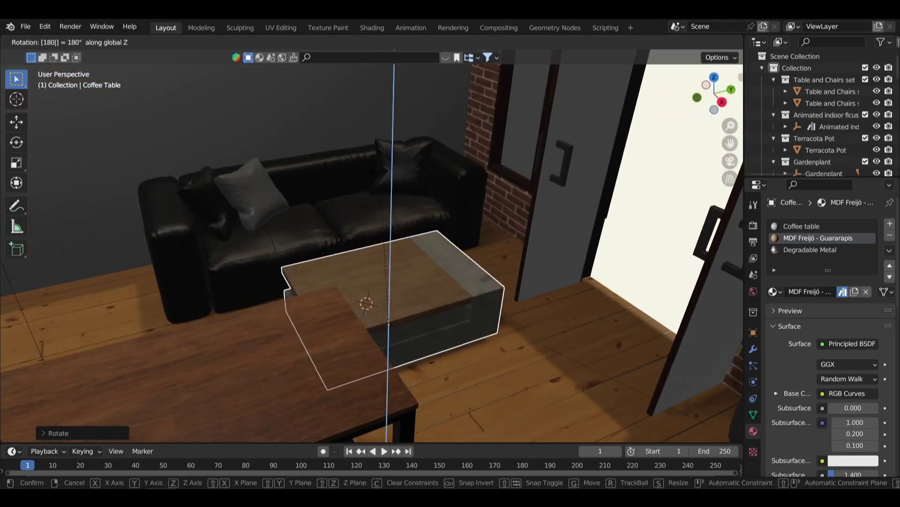
pyautogui.press('Return')
pyautogui.moveTo(431, 185); pyautogui.dragTo(464, 246, button='middle')
pyautogui.press('KP_7')
pyautogui.scroll(-3, 506, 279)
pyautogui.press('g')
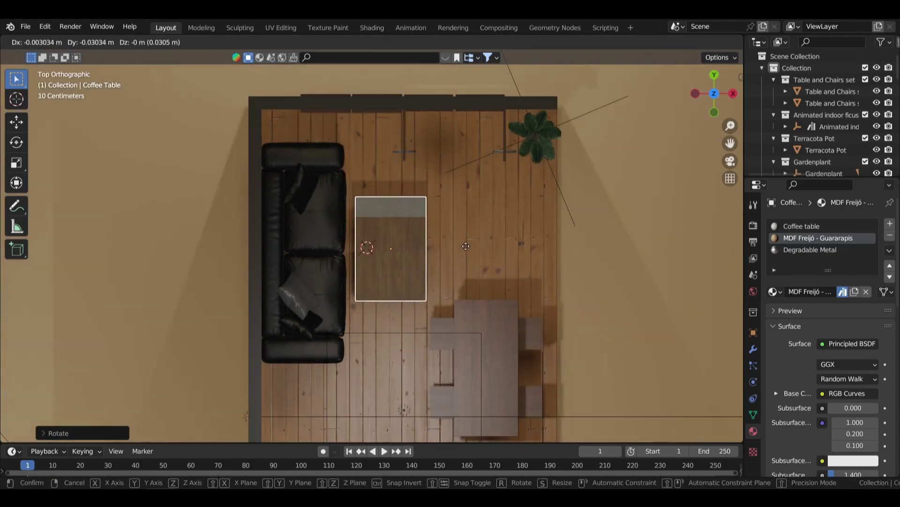
pyautogui.click(465, 247)
# - Save coffee.blend and check the coffee table's placement from the scene camera
pyautogui.hotkey('ctrl', 's')
pyautogui.scroll(-5, 465, 247)
pyautogui.hotkey('alt', 'a')
pyautogui.moveTo(493, 231); pyautogui.dragTo(477, 170, button='middle')
pyautogui.scroll(6, 478, 170)
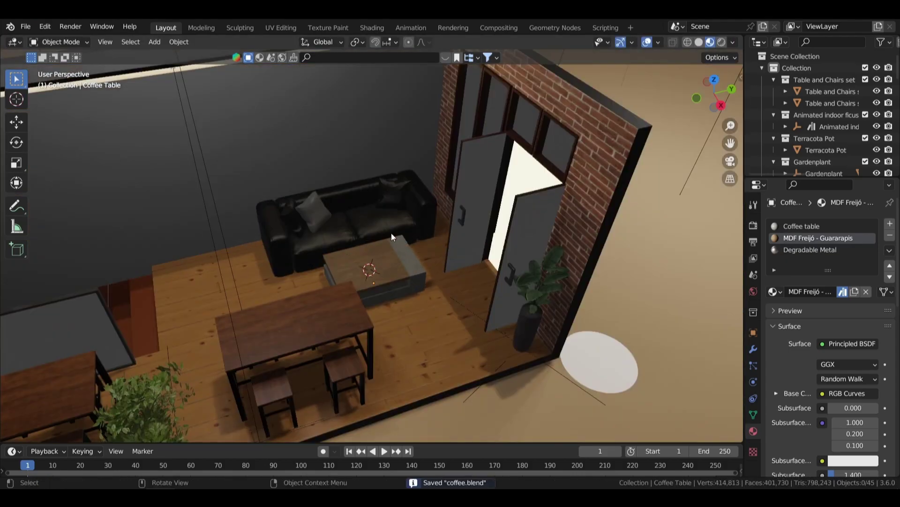
pyautogui.moveTo(391, 233); pyautogui.dragTo(411, 218, button='middle')
pyautogui.scroll(-3, 418, 223)
pyautogui.click(391, 269)
pyautogui.moveTo(390, 269); pyautogui.dragTo(494, 223, button='middle')
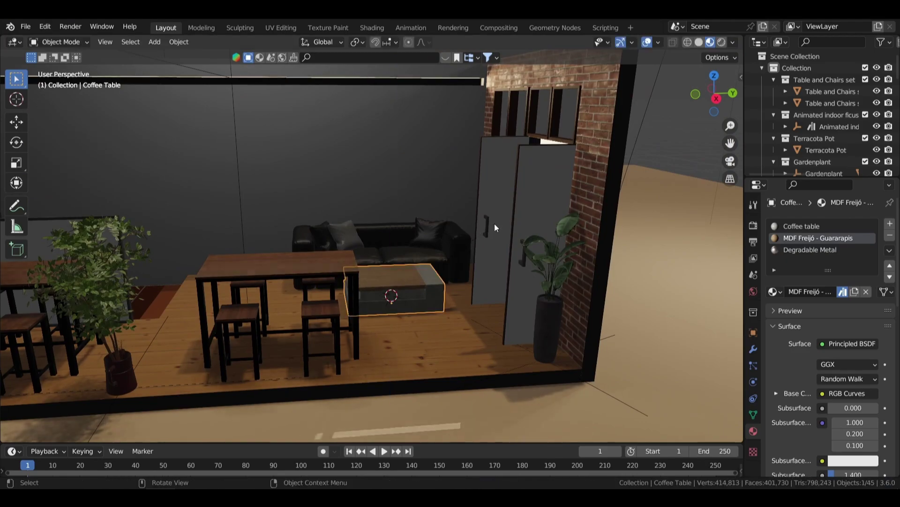
pyautogui.press('KP_0')
pyautogui.click(684, 176)
pyautogui.hotkey('ctrl', 's')
pyautogui.moveTo(685, 175); pyautogui.dragTo(529, 203, button='middle')
pyautogui.scroll(8, 363, 238)
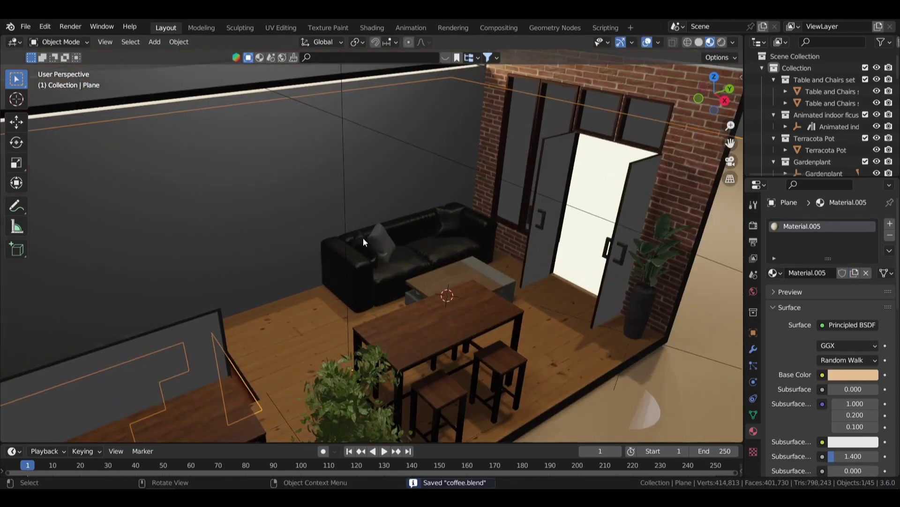
# - Search BlenderKit for 'plant' and drop a plant on the floor beside the sofa
pyautogui.keyDown('shift'); pyautogui.rightClick(316, 302); pyautogui.keyUp('shift')
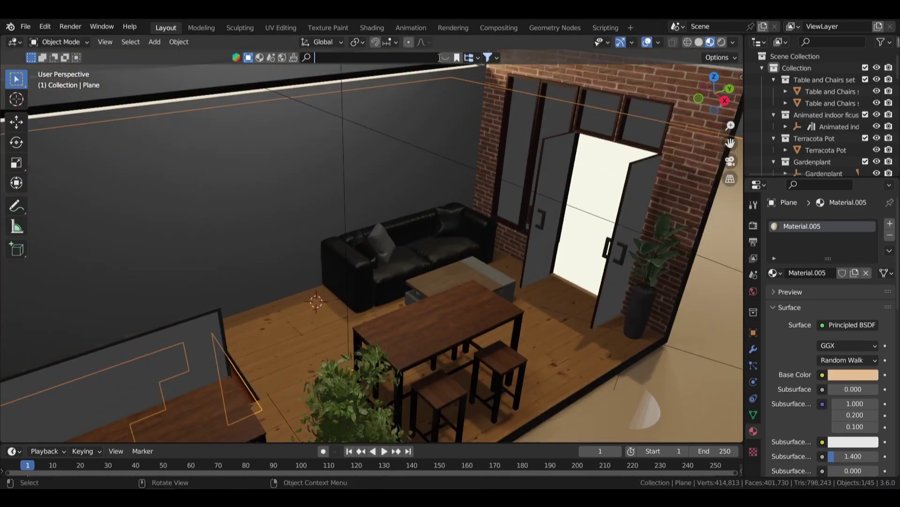
pyautogui.click(467, 57)
pyautogui.click(424, 81)
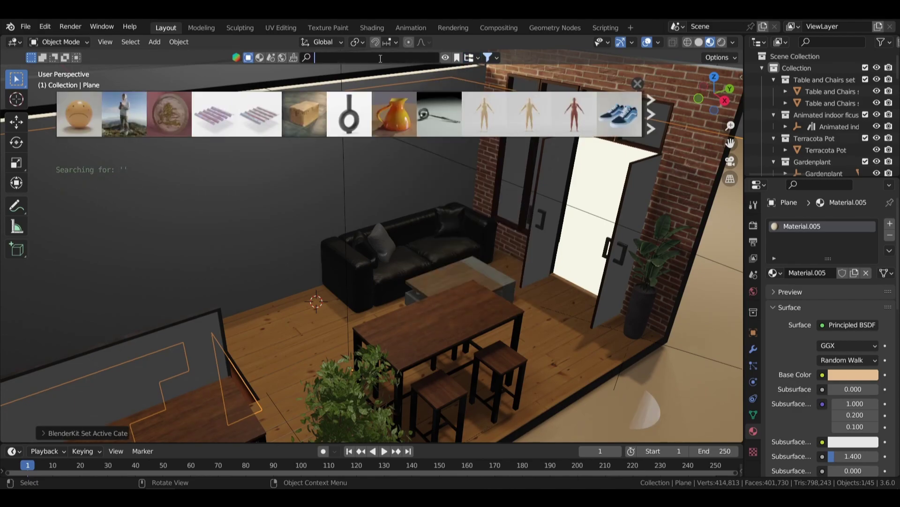
pyautogui.write('plant')
pyautogui.press('Return')
pyautogui.scroll(3, 303, 224)
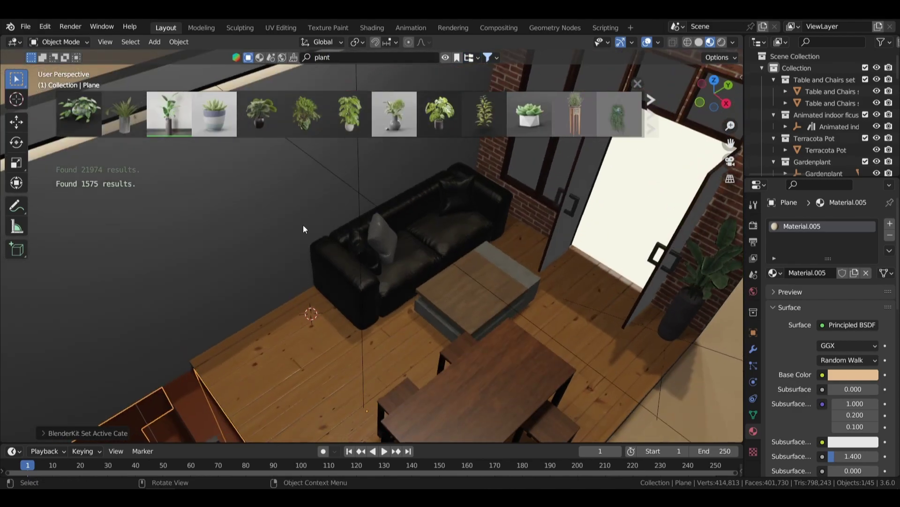
pyautogui.scroll(3, 303, 224)
pyautogui.moveTo(125, 114); pyautogui.dragTo(366, 217)
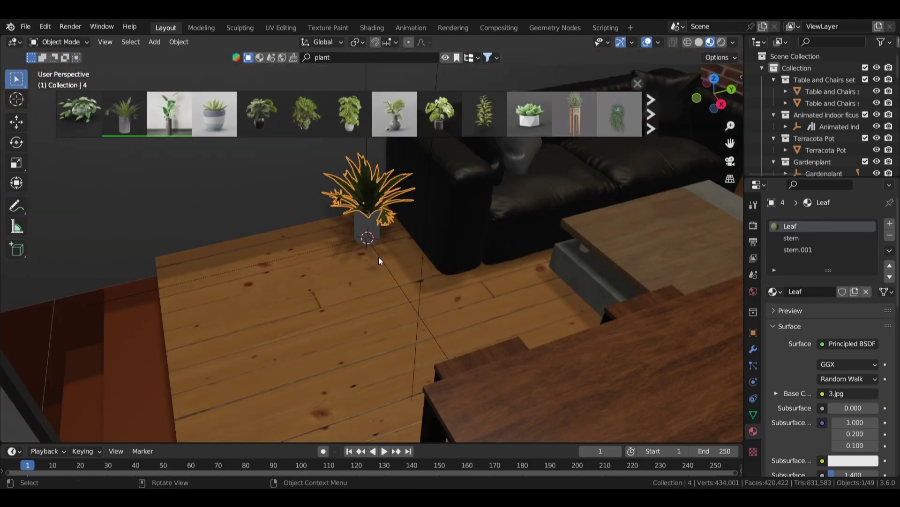
# - Shrink the first plant and reposition it from a top-down view
pyautogui.click(384, 262)
pyautogui.press('s')
pyautogui.click(413, 241)
pyautogui.press('KP_7')
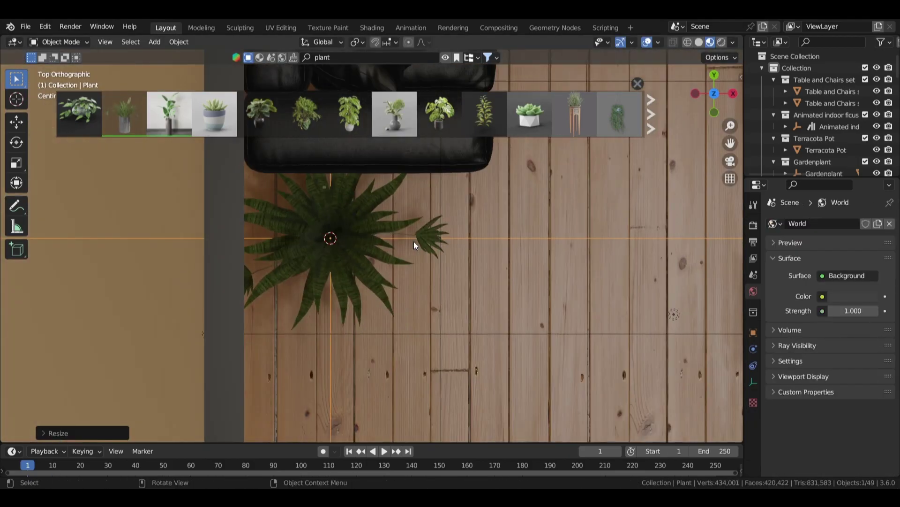
pyautogui.press('g')
pyautogui.click(465, 269)
pyautogui.moveTo(466, 267)
pyautogui.mouseDown(button='middle')
pyautogui.moveTo(457, 171)
pyautogui.moveTo(474, 212)
pyautogui.moveTo(543, 221)
pyautogui.moveTo(437, 283)
pyautogui.mouseUp(button='middle')
# - Drop a Plant Pot Small on the floor by the door
pyautogui.scroll(-5, 463, 253)
pyautogui.scroll(5, 502, 227)
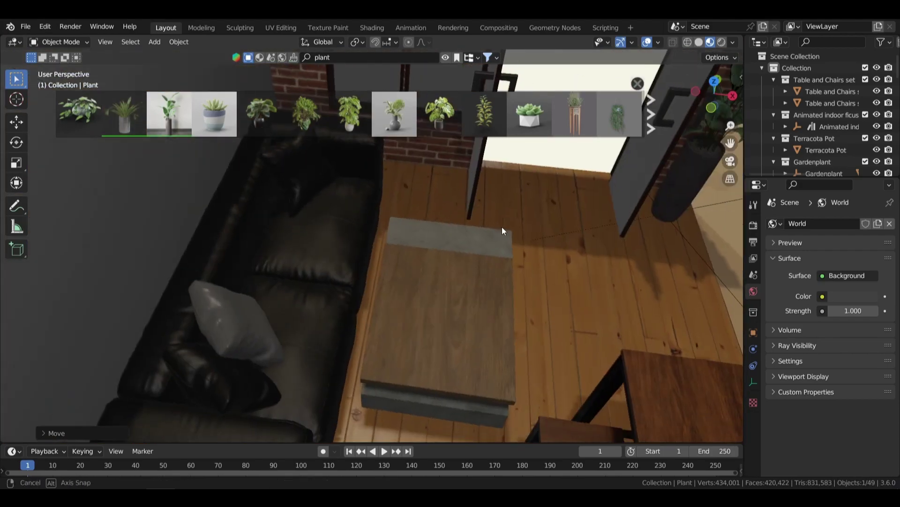
pyautogui.moveTo(502, 227); pyautogui.dragTo(411, 252, button='middle')
pyautogui.keyDown('shift'); pyautogui.rightClick(412, 248); pyautogui.keyUp('shift')
pyautogui.scroll(-3, 484, 113)
pyautogui.scroll(-3, 484, 113)
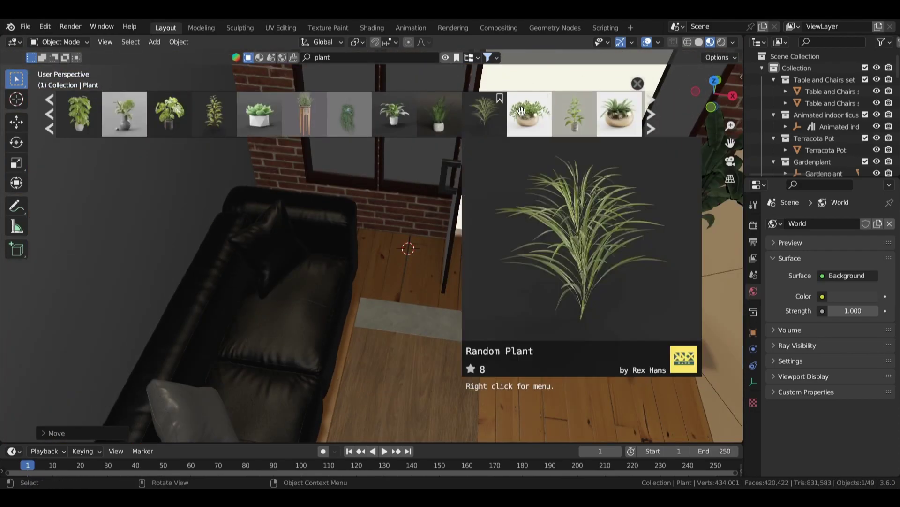
pyautogui.moveTo(529, 113); pyautogui.dragTo(413, 244)
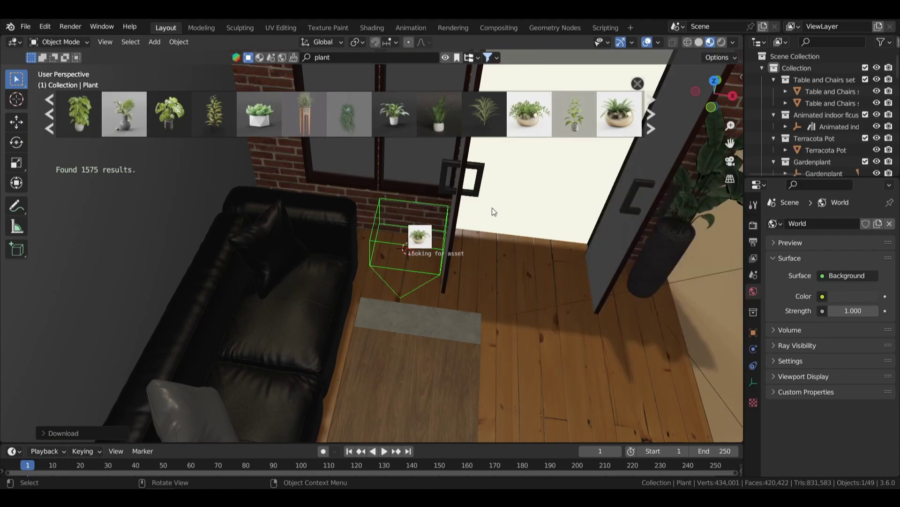
# - Move the Plant Pot Small between the leather sofa and the glass doors
pyautogui.scroll(2, 491, 208)
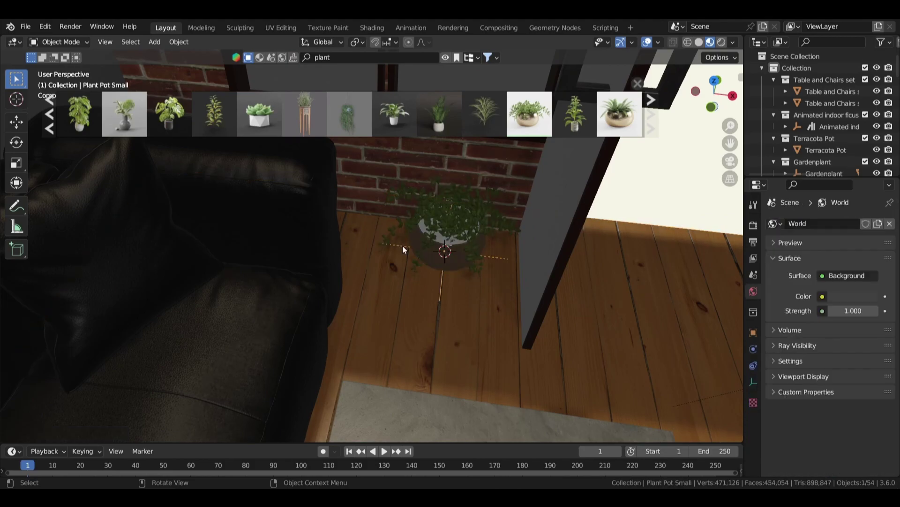
pyautogui.moveTo(399, 243)
pyautogui.mouseDown(button='middle')
pyautogui.moveTo(518, 250)
pyautogui.moveTo(461, 206)
pyautogui.mouseUp(button='middle')
pyautogui.scroll(2, 462, 207)
pyautogui.press('g')
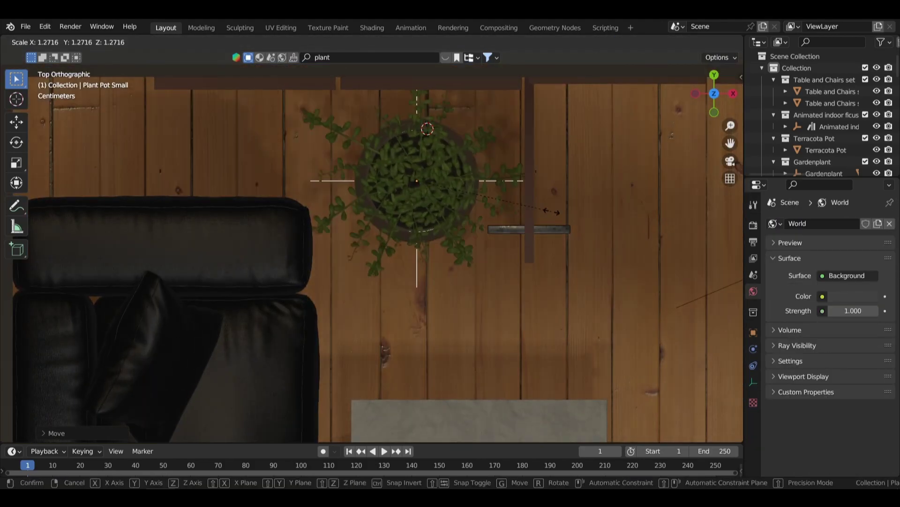
pyautogui.click(553, 263)
pyautogui.moveTo(552, 258); pyautogui.dragTo(525, 272, button='middle')
pyautogui.hotkey('alt', 'a')
# - Save coffee.blend and preview the camera view in Rendered shading
pyautogui.press('KP_0')
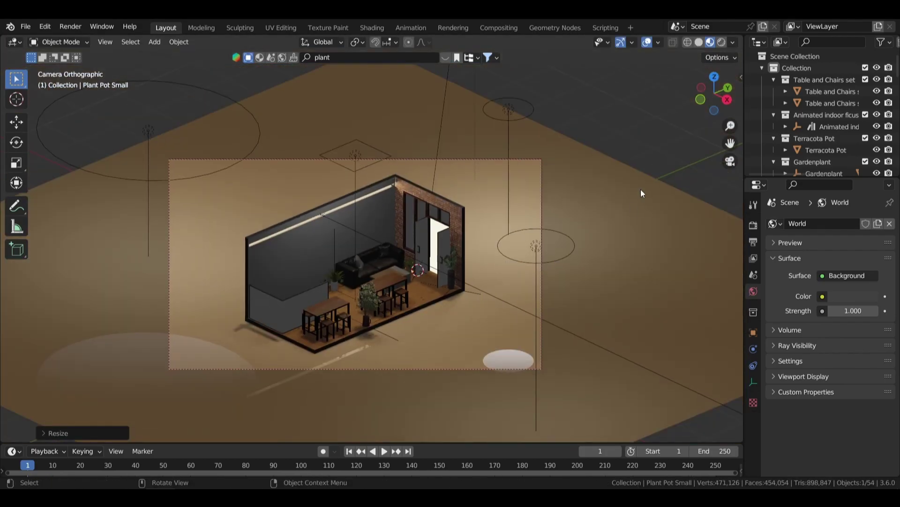
pyautogui.hotkey('ctrl', 's')
pyautogui.scroll(2, 581, 188)
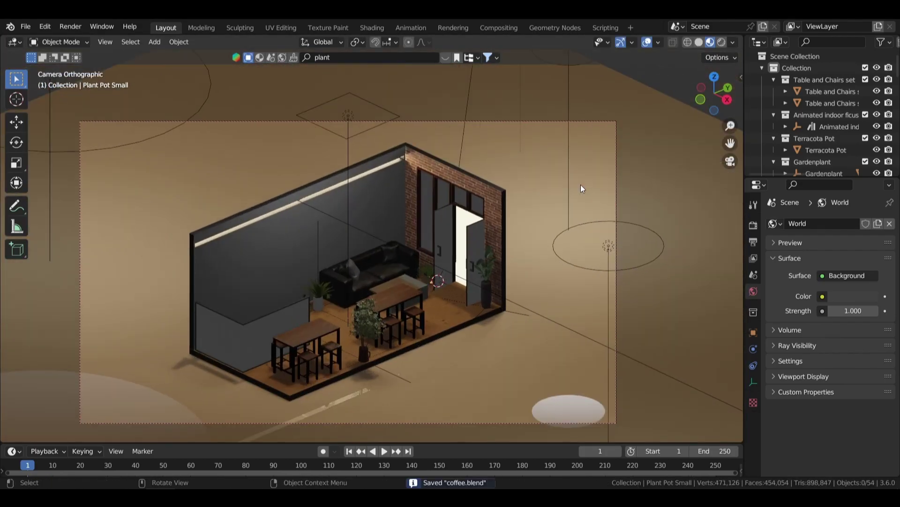
pyautogui.click(722, 42)
pyautogui.keyDown('shift'); pyautogui.moveTo(525, 220); pyautogui.dragTo(561, 187, button='middle'); pyautogui.keyUp('shift')
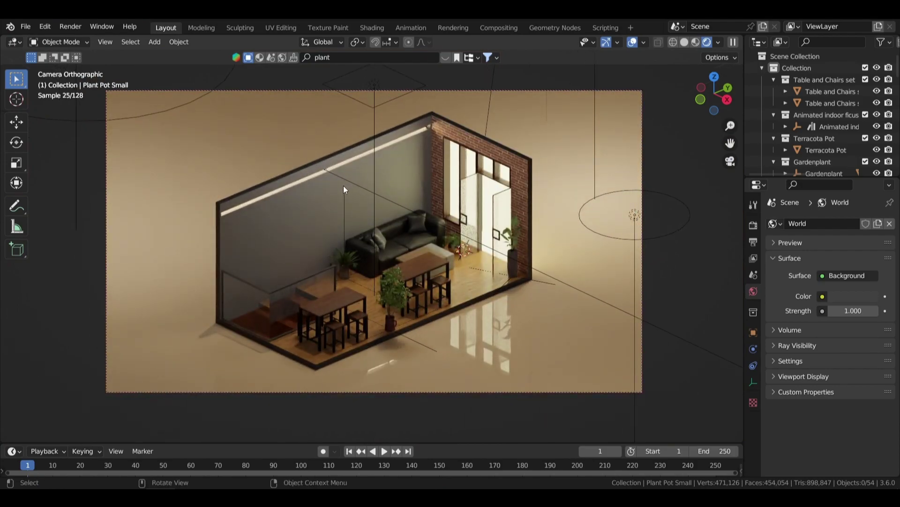
# - Return to Material Preview in a free perspective and bring back the plant asset results
pyautogui.press('KP_0')
pyautogui.click(693, 43)
pyautogui.scroll(5, 285, 185)
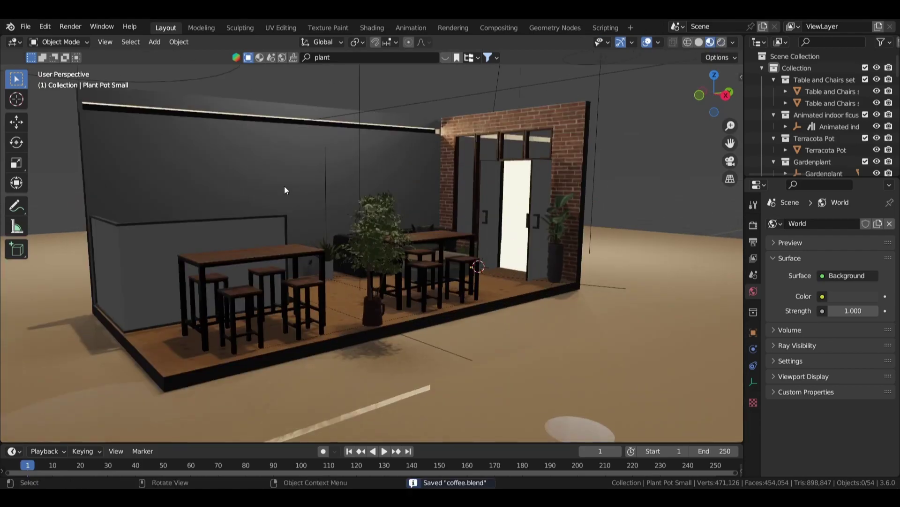
pyautogui.moveTo(284, 185); pyautogui.dragTo(286, 207, button='middle')
pyautogui.hotkey('ctrl', 's')
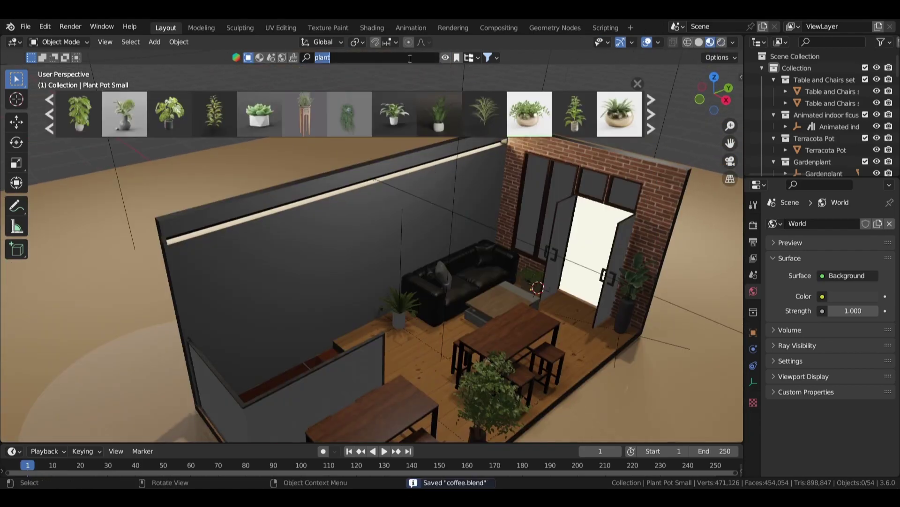
# - Filter assets to Furniture > Cabinets > Shelving and drop the wooden shelf onto the dark wall
pyautogui.click(469, 57)
pyautogui.click(477, 120)
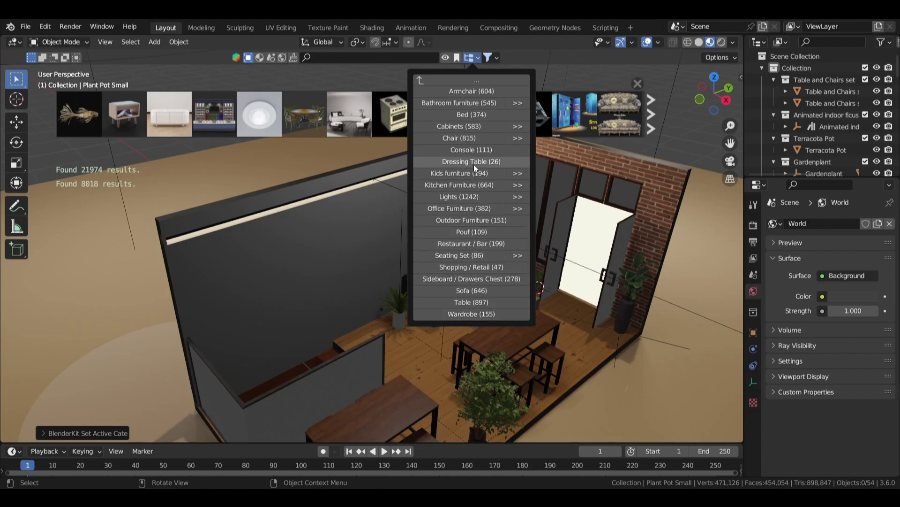
pyautogui.click(516, 126)
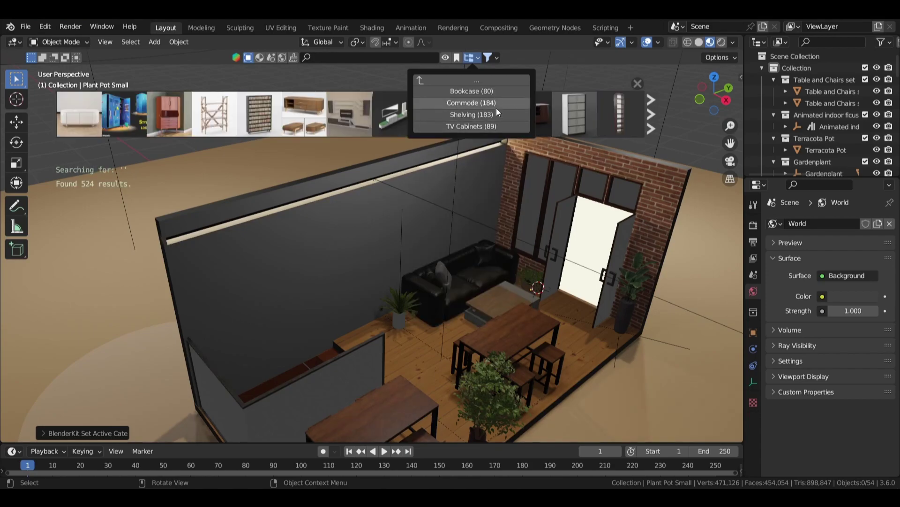
pyautogui.click(493, 114)
pyautogui.scroll(-2, 563, 115)
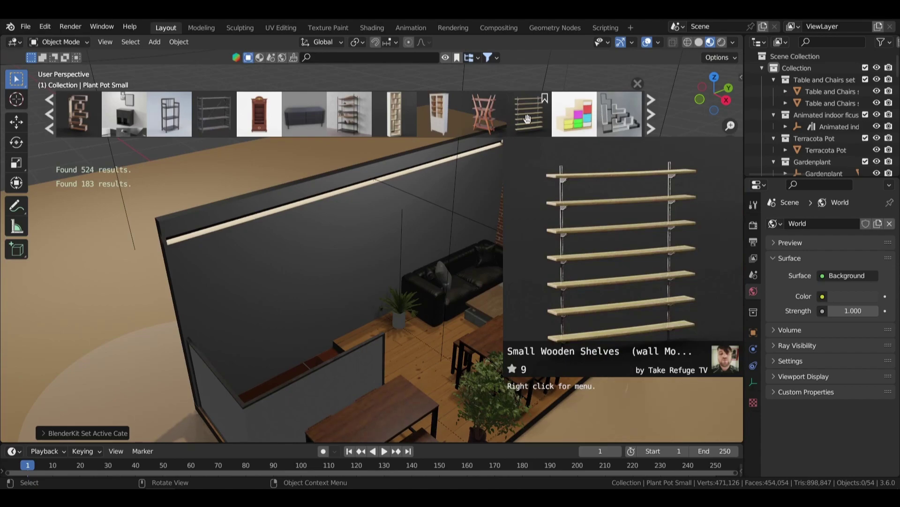
pyautogui.scroll(-2, 516, 118)
pyautogui.scroll(-2, 525, 117)
pyautogui.scroll(-5, 507, 117)
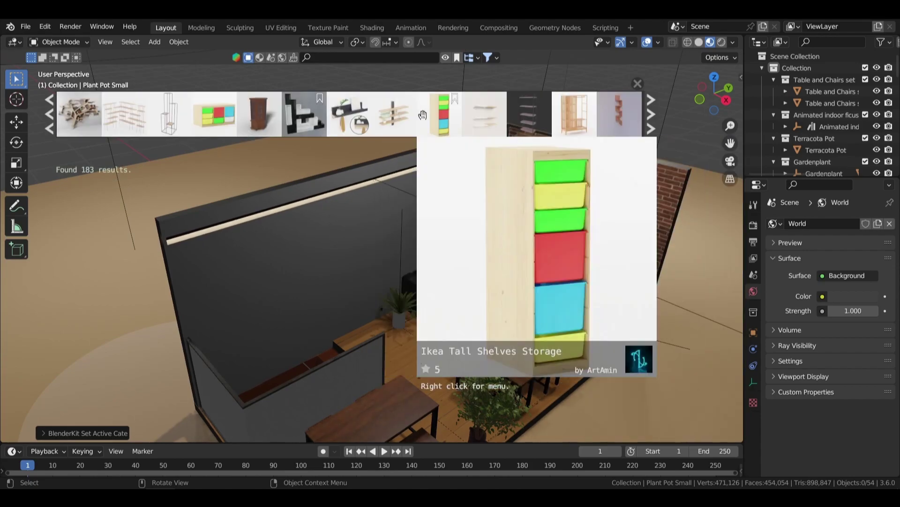
pyautogui.scroll(-1, 422, 117)
pyautogui.moveTo(401, 118); pyautogui.dragTo(269, 290)
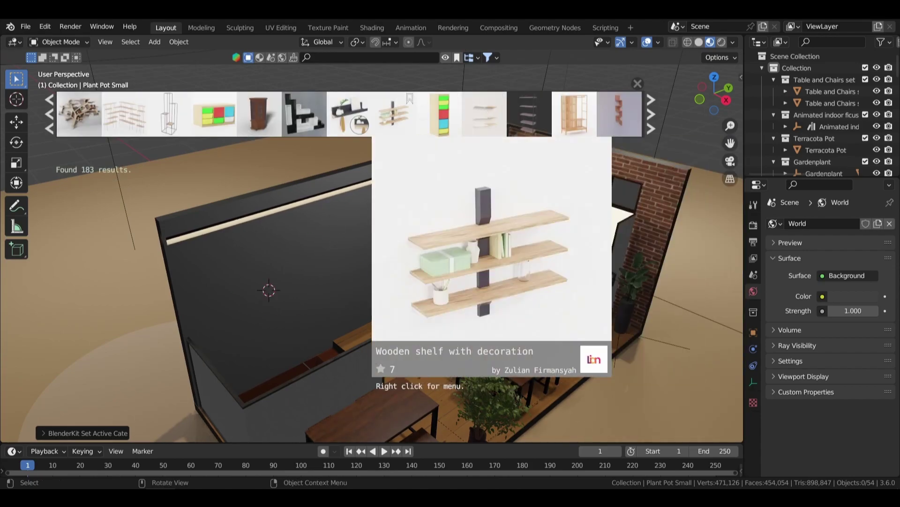
# - Rotate the shelf around the vertical Z axis to face out from the wall
pyautogui.press('r')
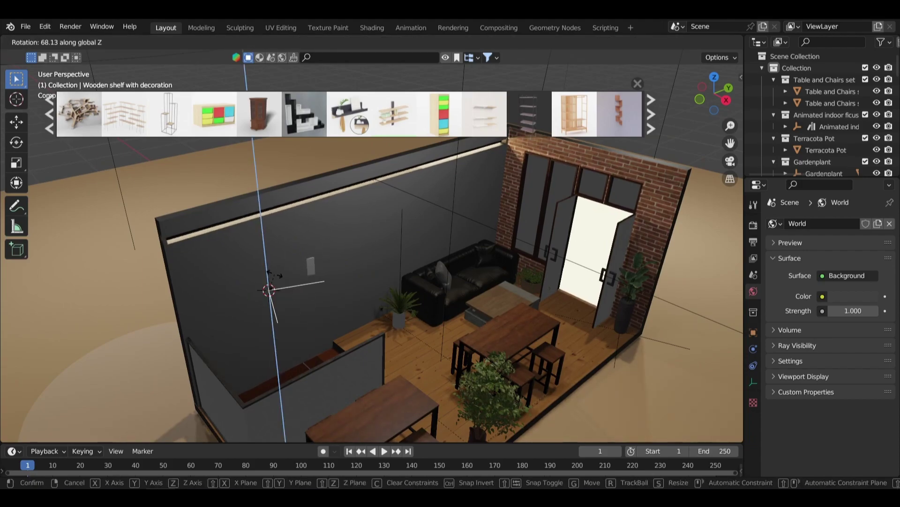
pyautogui.click(275, 276)
pyautogui.moveTo(339, 232); pyautogui.dragTo(475, 216)
pyautogui.moveTo(474, 215); pyautogui.dragTo(429, 225, button='middle')
pyautogui.press('r')
pyautogui.press('x')
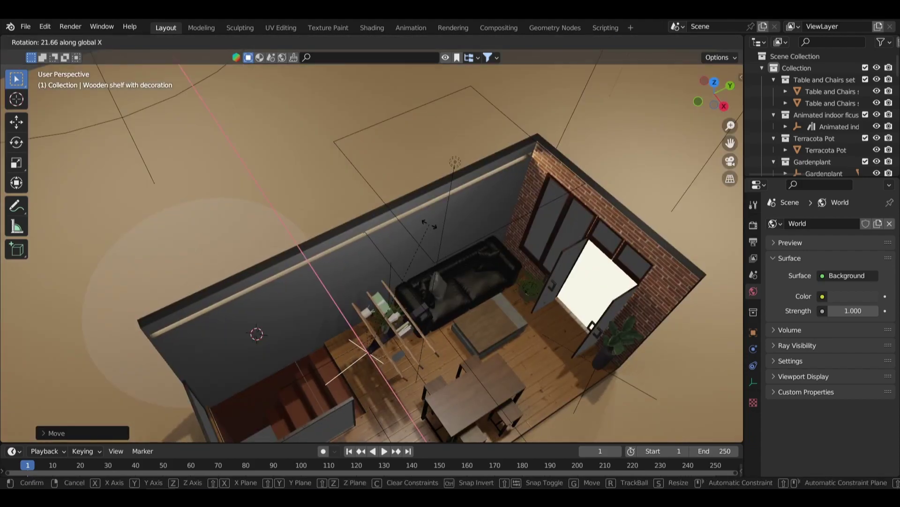
pyautogui.press('z')
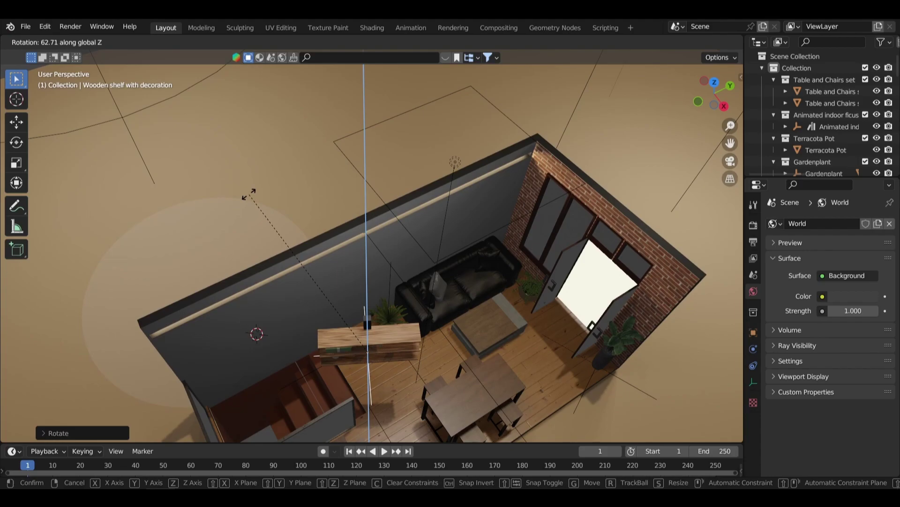
pyautogui.press('KP_3')
pyautogui.press('KP_Decimal')
# - Move the shelf along X until it sits flat against the wall
pyautogui.press('g')
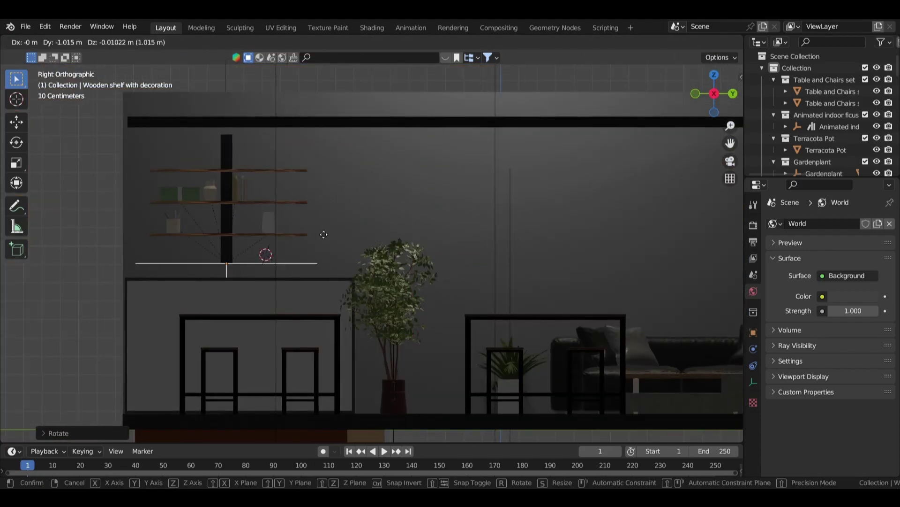
pyautogui.click(328, 235)
pyautogui.moveTo(329, 235); pyautogui.dragTo(395, 216, button='middle')
pyautogui.scroll(-5, 395, 217)
pyautogui.press('g')
pyautogui.press('x')
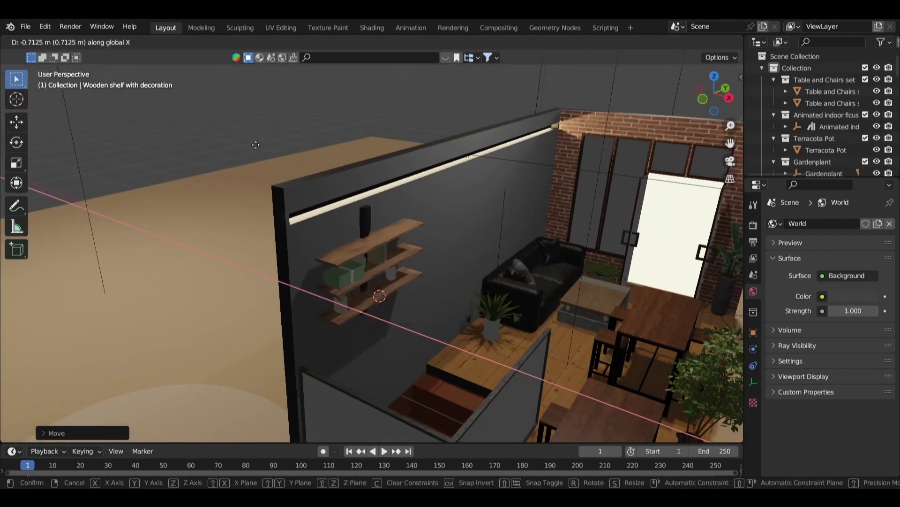
pyautogui.click(288, 155)
pyautogui.press('KP_7')
pyautogui.press('KP_Decimal')
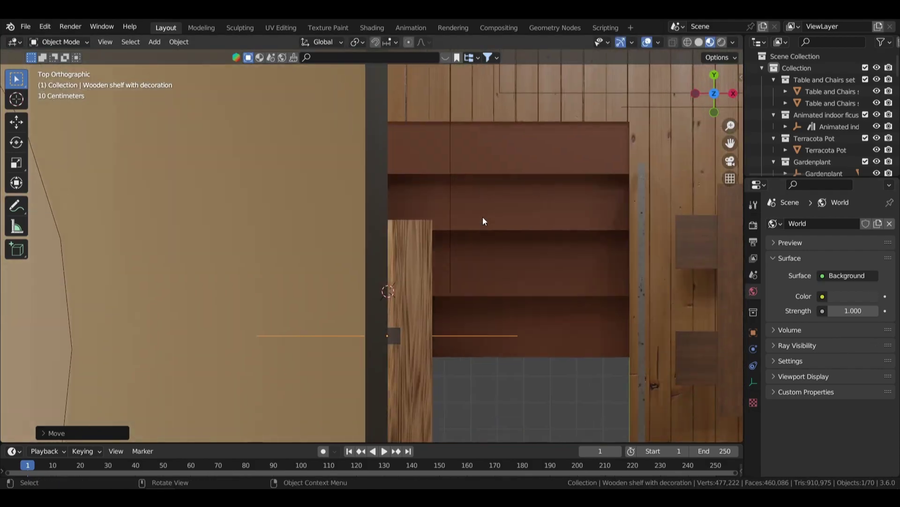
# - Scale the shelf's depth along X and its height along Z to fit
pyautogui.press('s')
pyautogui.press('Escape')
pyautogui.scroll(-5, 522, 212)
pyautogui.press('KP_3')
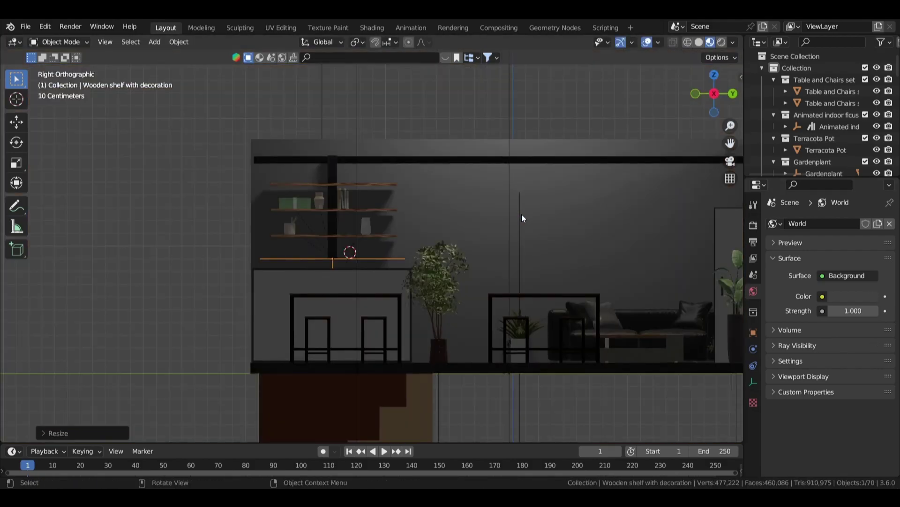
pyautogui.moveTo(522, 214)
pyautogui.mouseDown(button='middle')
pyautogui.moveTo(510, 229)
pyautogui.moveTo(521, 227)
pyautogui.mouseUp(button='middle')
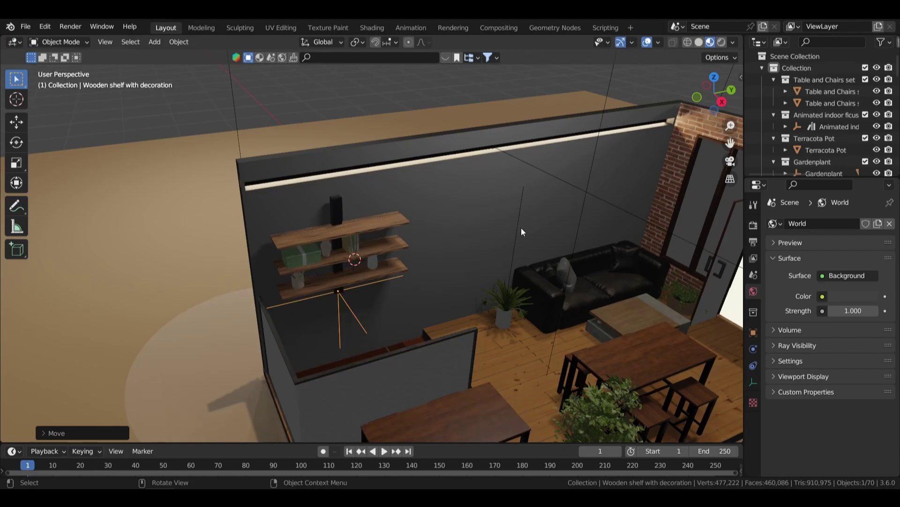
pyautogui.press('s')
pyautogui.press('x')
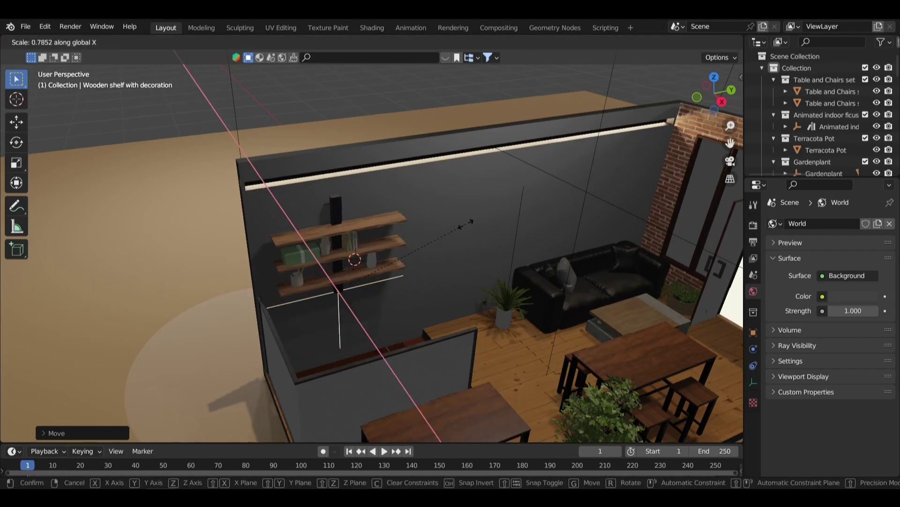
pyautogui.press('KP_3')
pyautogui.press('s')
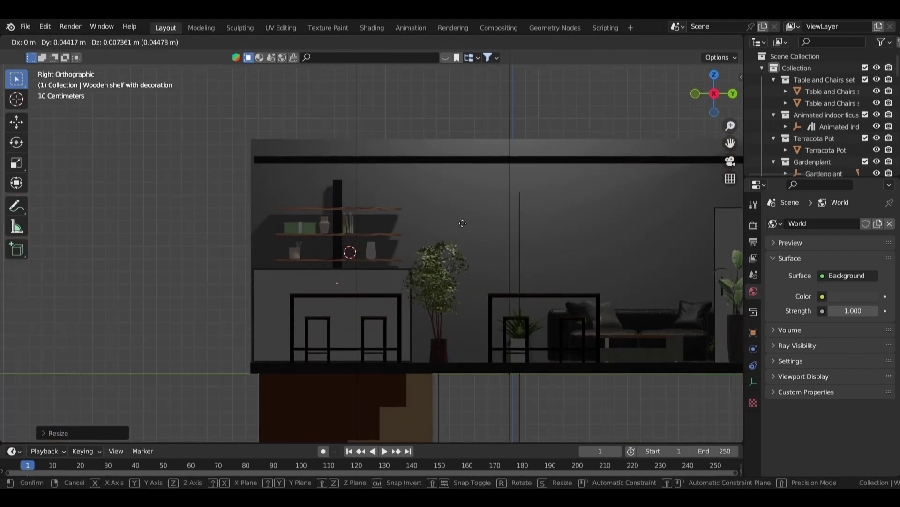
pyautogui.press('z')
# - Adjust the shelf's height along Z while viewing through the scene camera
pyautogui.moveTo(461, 227); pyautogui.dragTo(511, 221, button='middle')
pyautogui.press('KP_0')
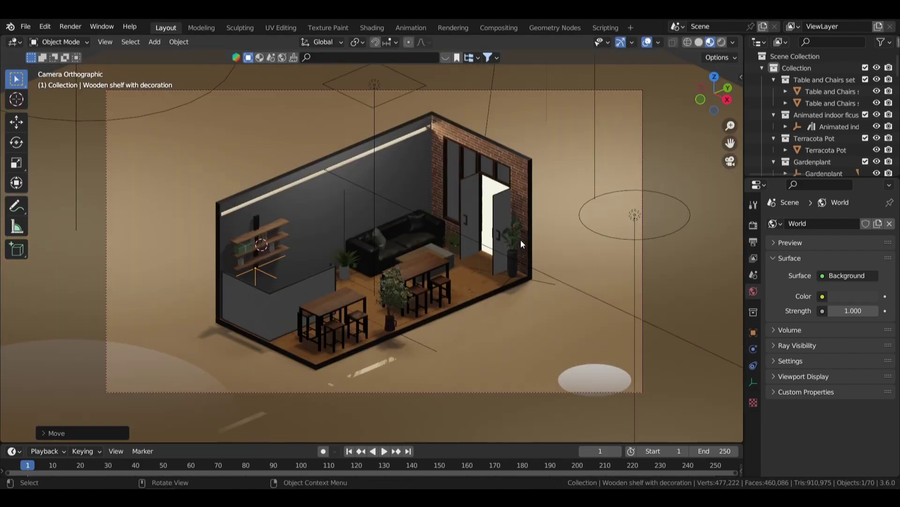
pyautogui.press('g')
pyautogui.press('z')
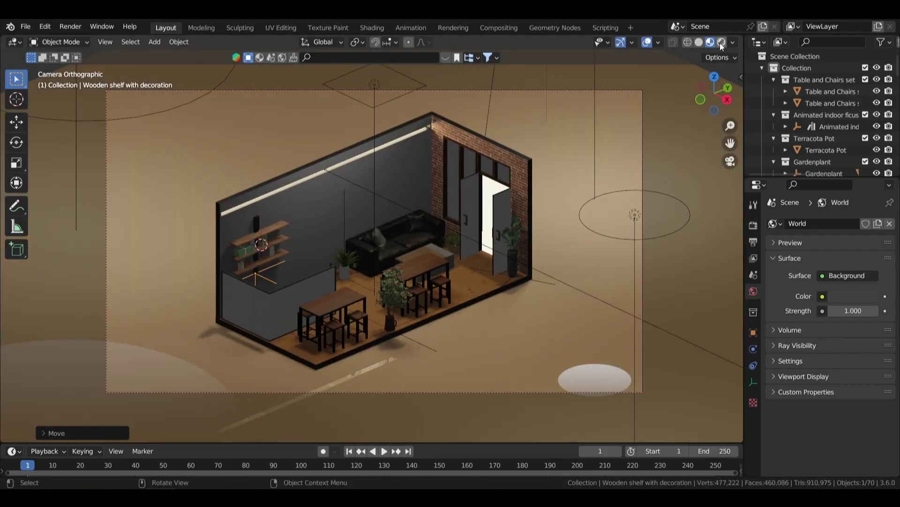
pyautogui.moveTo(611, 146); pyautogui.dragTo(474, 189, button='middle')
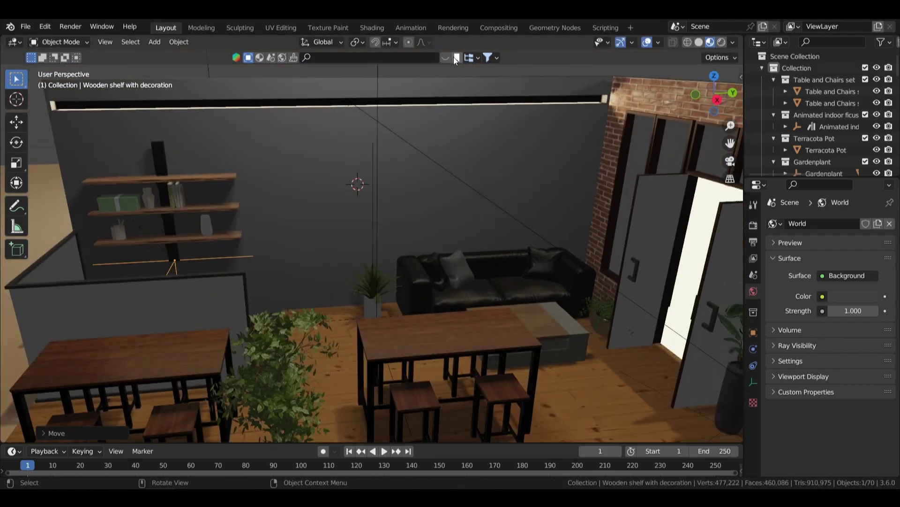
# - Return to the top asset categories, then remove the accidentally added Male body model
pyautogui.click(419, 79)
pyautogui.click(419, 79)
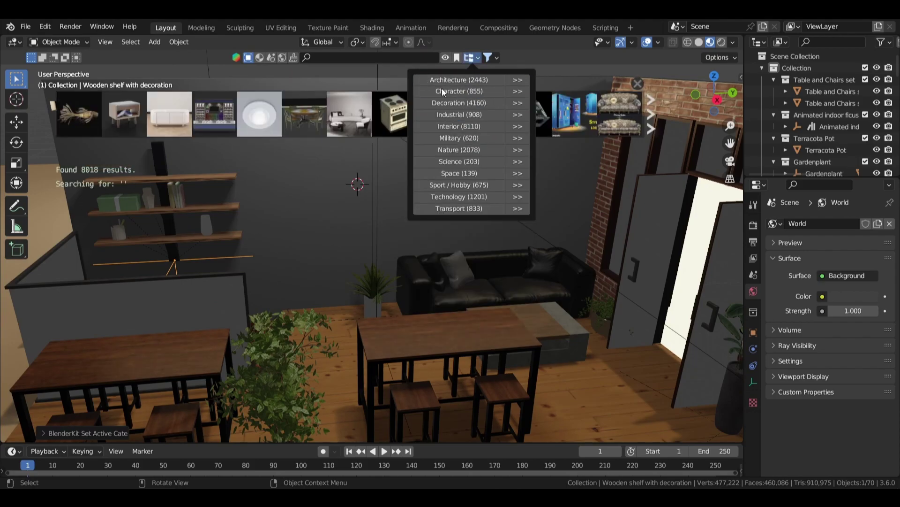
pyautogui.click(508, 129)
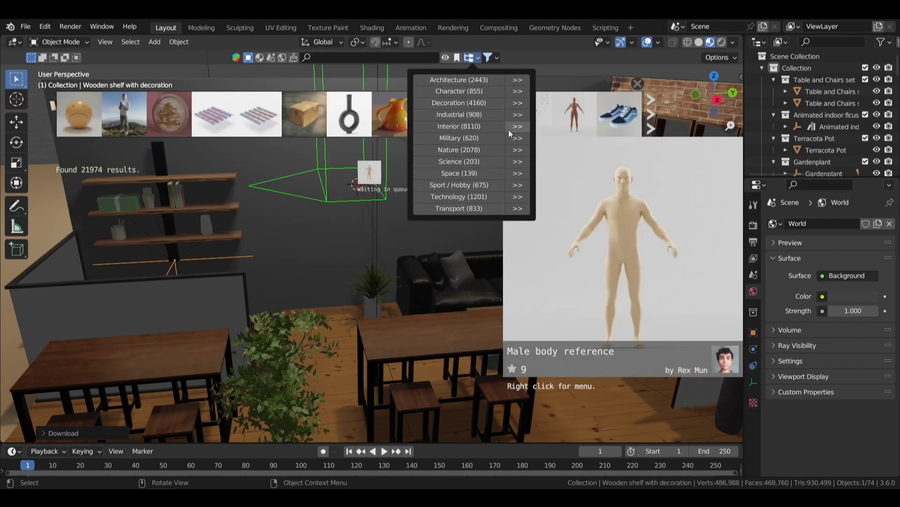
pyautogui.scroll(-6, 323, 147)
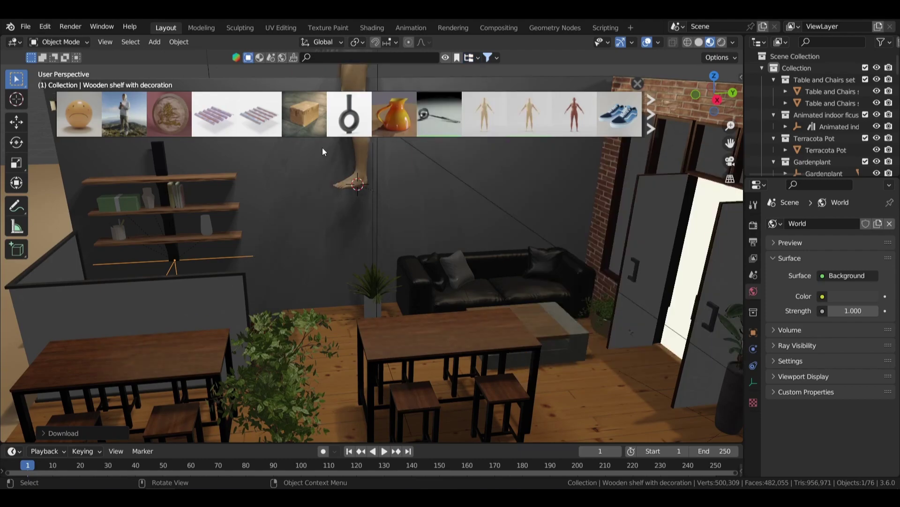
pyautogui.moveTo(409, 169); pyautogui.dragTo(347, 153, button='middle')
pyautogui.scroll(3, 385, 221)
pyautogui.press('Delete')
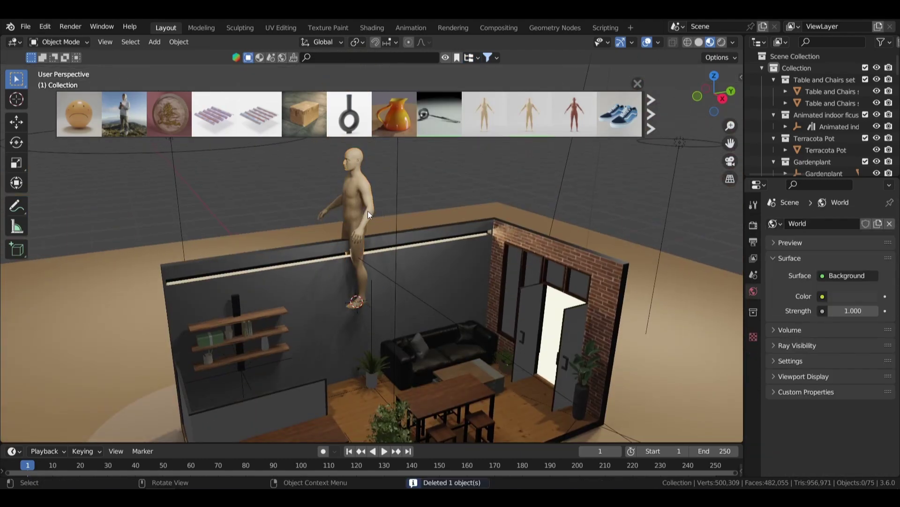
pyautogui.scroll(3, 375, 312)
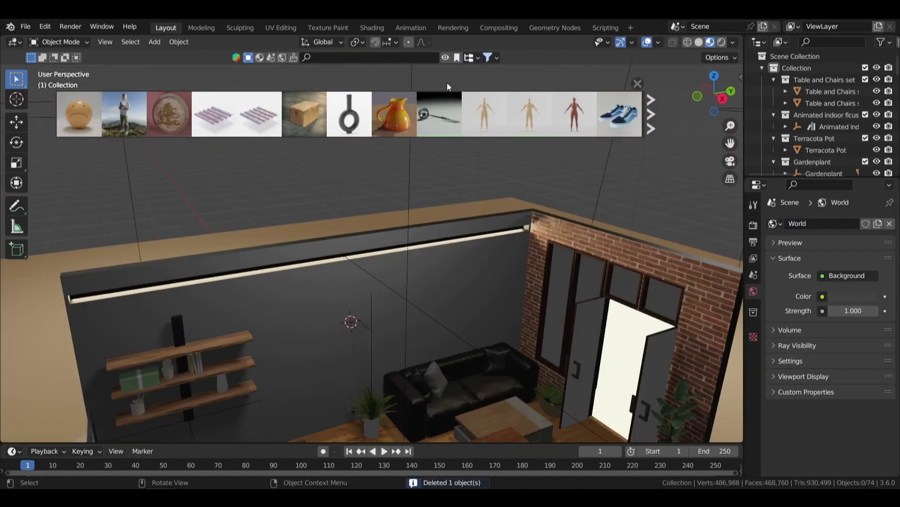
# - Filter the asset bar to Decoration > pictures
pyautogui.click(640, 87)
pyautogui.click(477, 56)
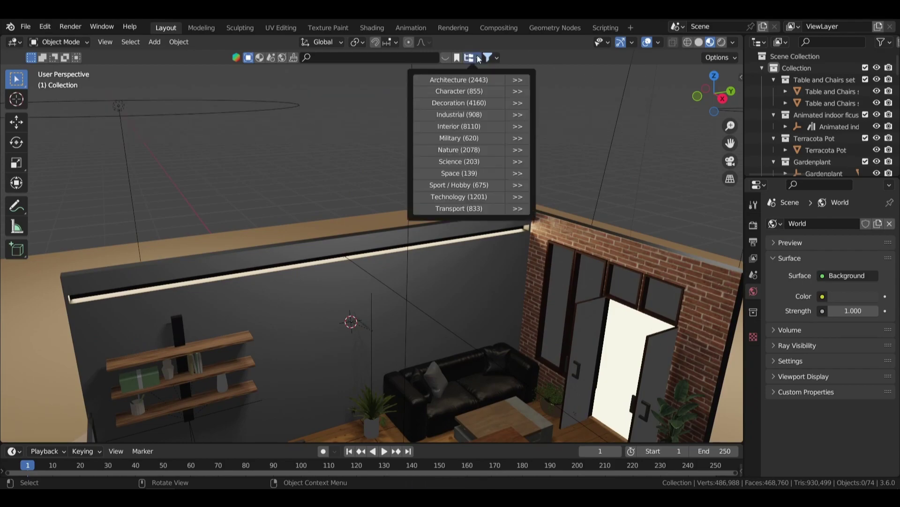
pyautogui.click(518, 105)
pyautogui.click(497, 266)
pyautogui.moveTo(305, 138)
pyautogui.mouseDown(button='middle')
pyautogui.moveTo(346, 269)
pyautogui.moveTo(389, 258)
pyautogui.mouseUp(button='middle')
pyautogui.scroll(3, 368, 381)
# - Select the stray ladle spoon on the wall and delete it
pyautogui.click(367, 385)
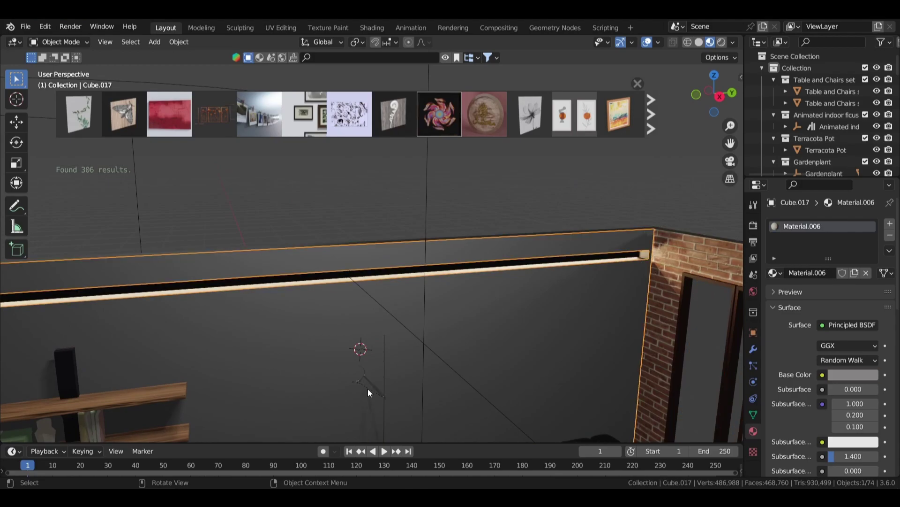
pyautogui.click(367, 386)
pyautogui.press('g')
pyautogui.click(499, 184)
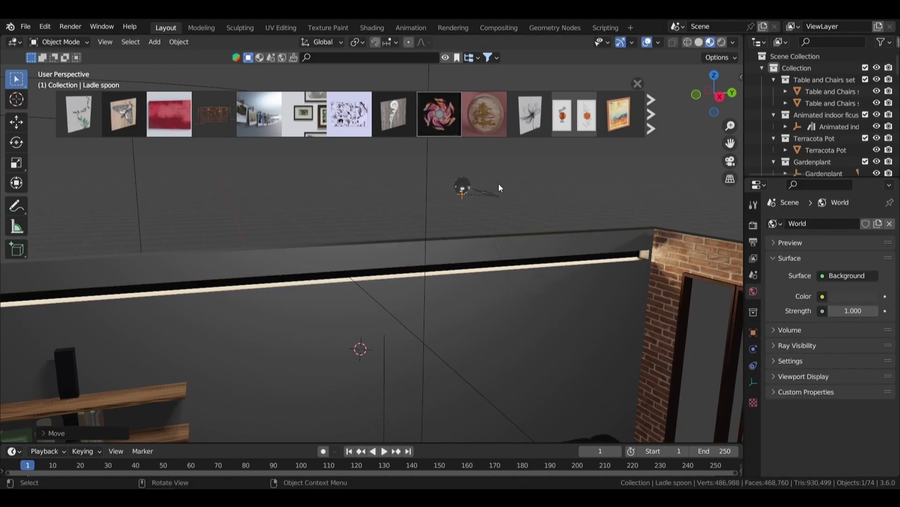
pyautogui.press('Delete')
pyautogui.scroll(-5, 499, 184)
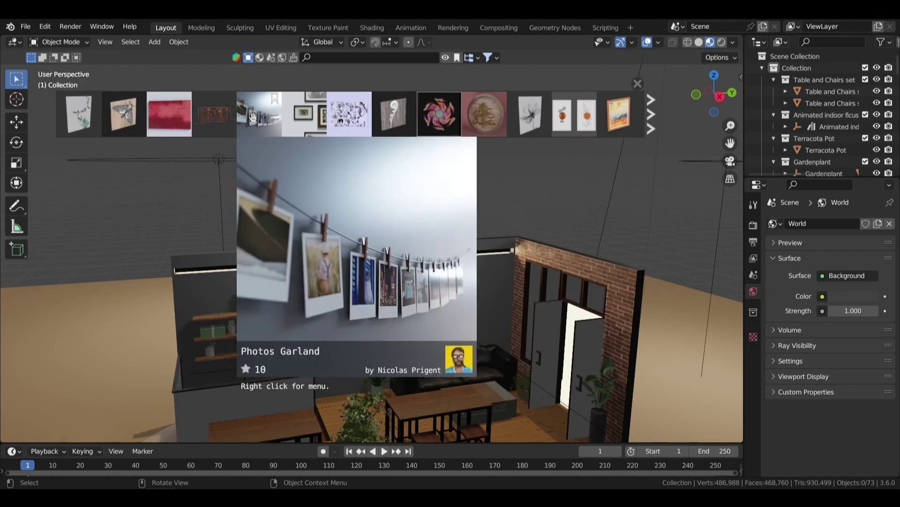
# - Place the Photos Garland asset and turn it 90° around Z
pyautogui.moveTo(254, 121); pyautogui.dragTo(364, 218)
pyautogui.scroll(3, 356, 218)
pyautogui.press('g')
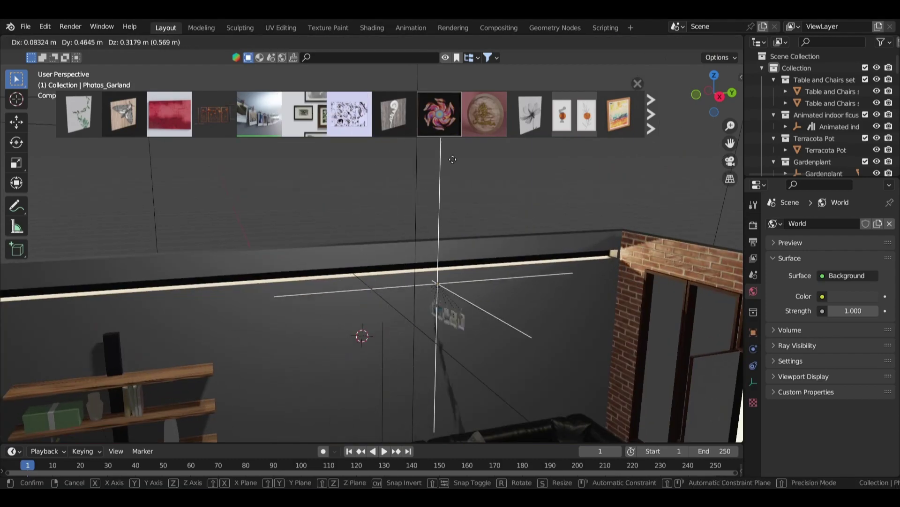
pyautogui.click(558, 82)
pyautogui.press('r')
pyautogui.press('z')
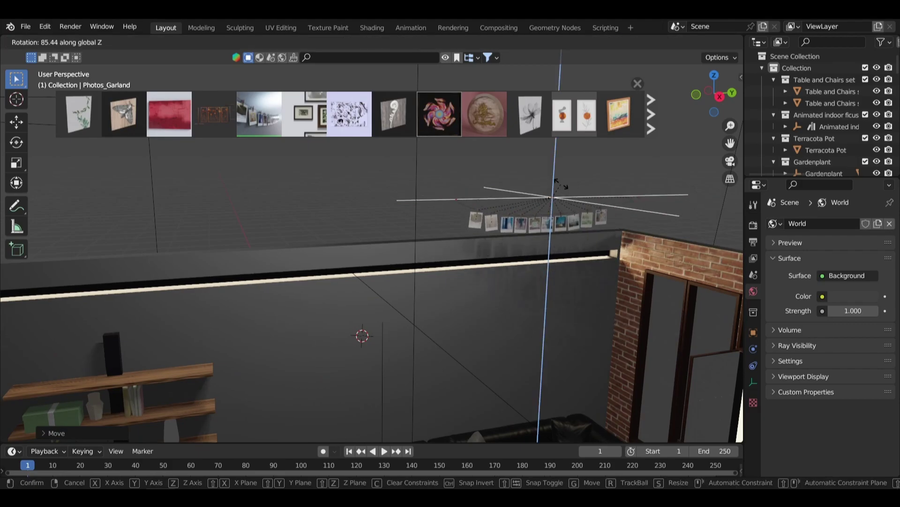
pyautogui.press('Return')
# - Slide the garland along X onto the wall above the sofa
pyautogui.moveTo(561, 184); pyautogui.dragTo(496, 223, button='middle')
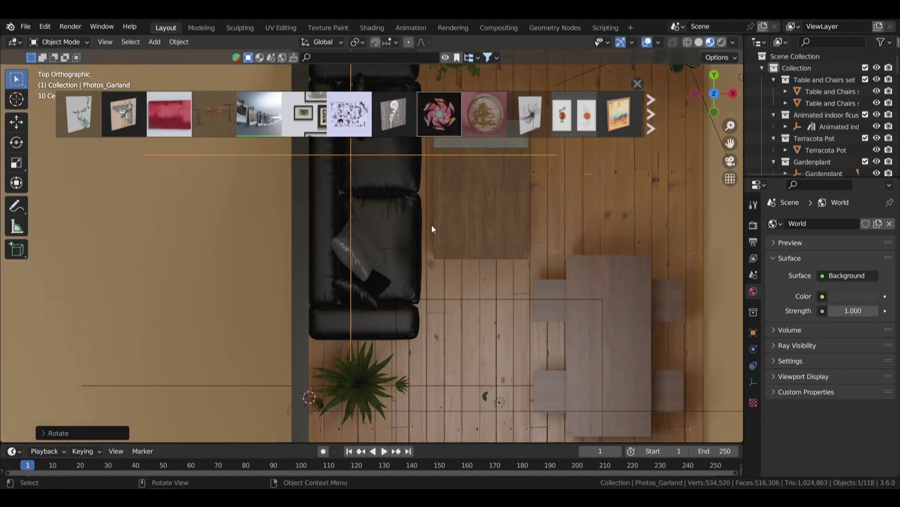
pyautogui.press('KP_3')
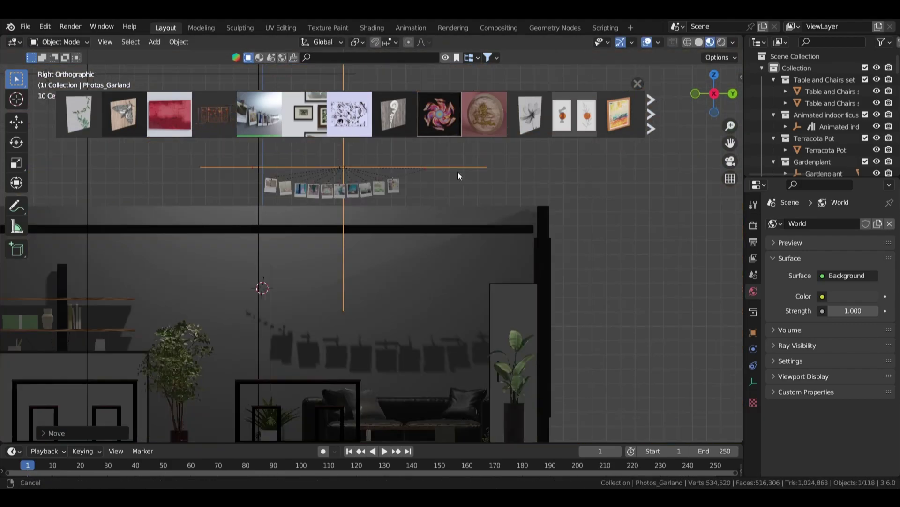
pyautogui.press('g')
pyautogui.moveTo(544, 255); pyautogui.dragTo(544, 255, button='middle')
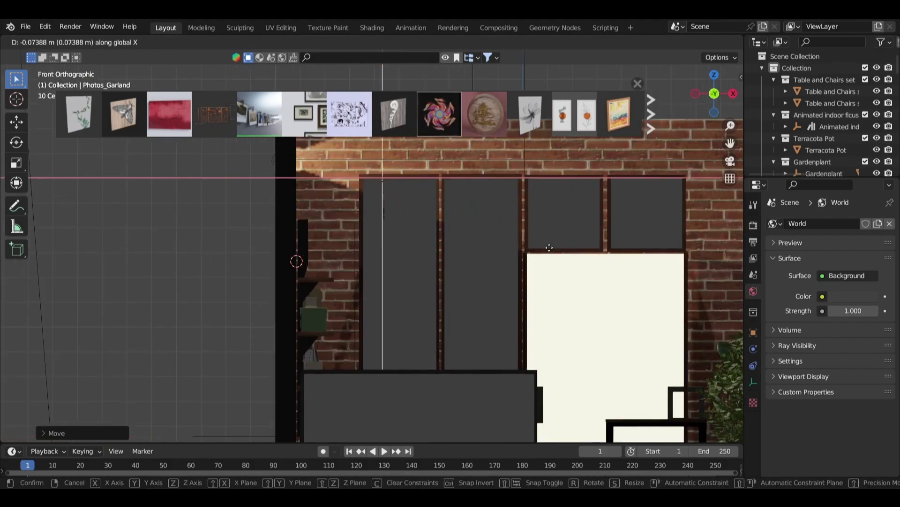
pyautogui.press('x')
pyautogui.moveTo(449, 189); pyautogui.dragTo(419, 213, button='middle')
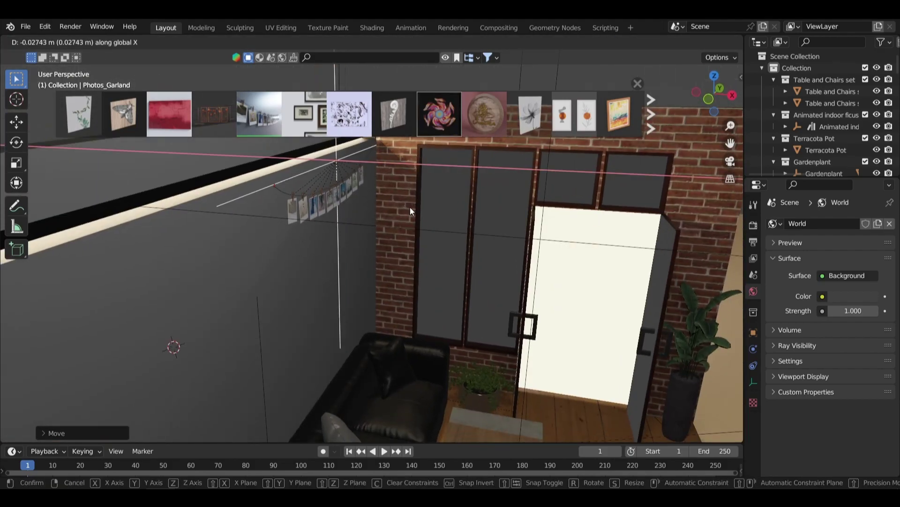
pyautogui.press('Escape')
# - Delete an extra object and drop the Panel fern asset near the sofa wall, beginning an X rotation
pyautogui.press('Delete')
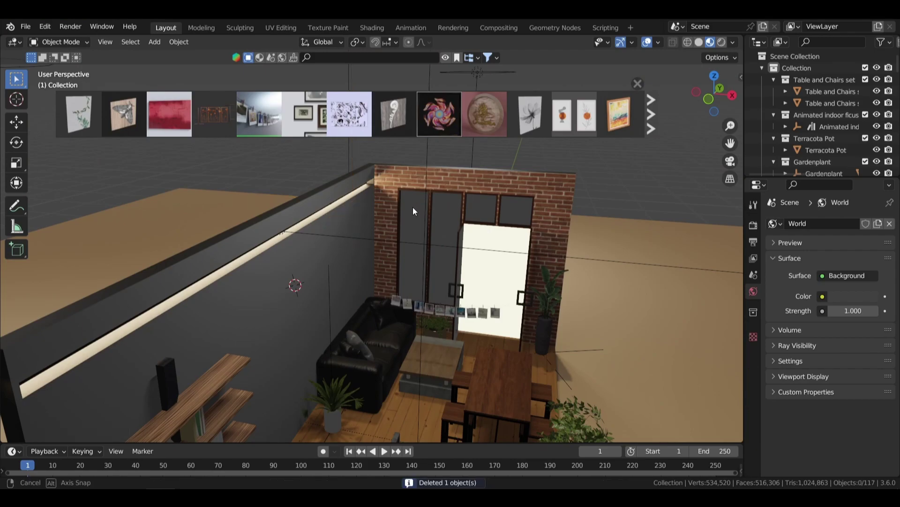
pyautogui.moveTo(413, 207); pyautogui.dragTo(409, 165, button='middle')
pyautogui.moveTo(399, 112); pyautogui.dragTo(326, 223)
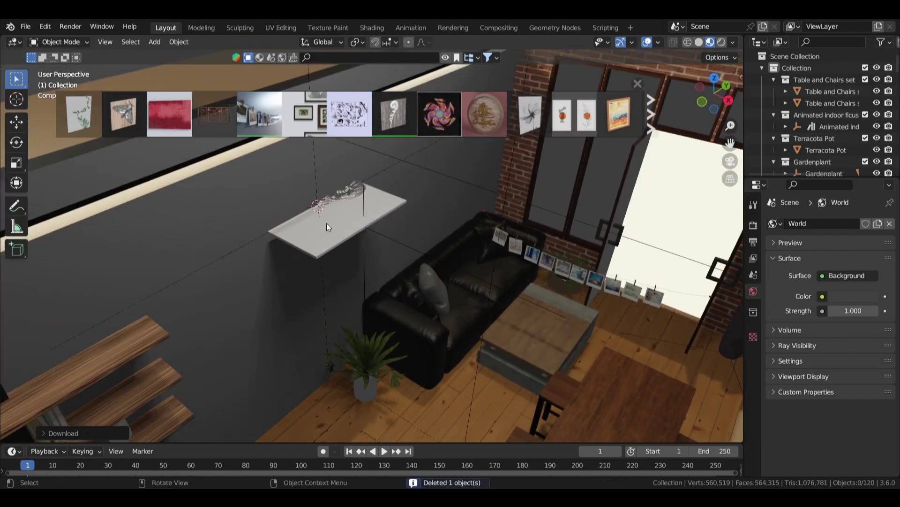
pyautogui.click(538, 264)
pyautogui.moveTo(538, 264); pyautogui.dragTo(606, 243, button='middle')
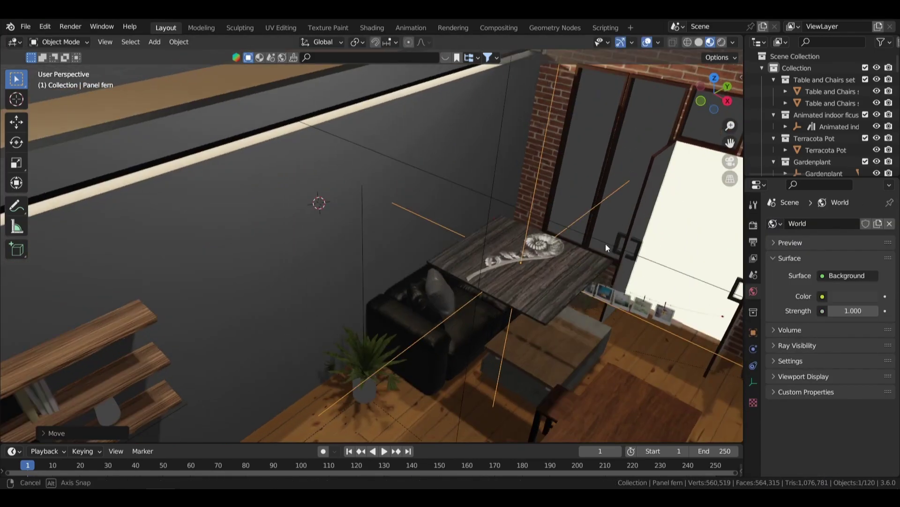
pyautogui.press('r')
pyautogui.press('x')
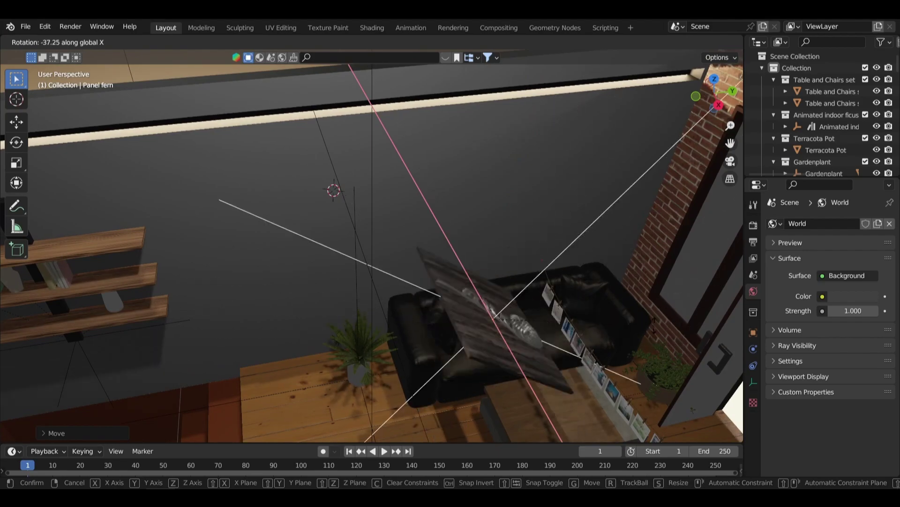
# - Turn the fern panel upright around Z and resize it
pyautogui.press('x')
pyautogui.press('x')
pyautogui.press('z')
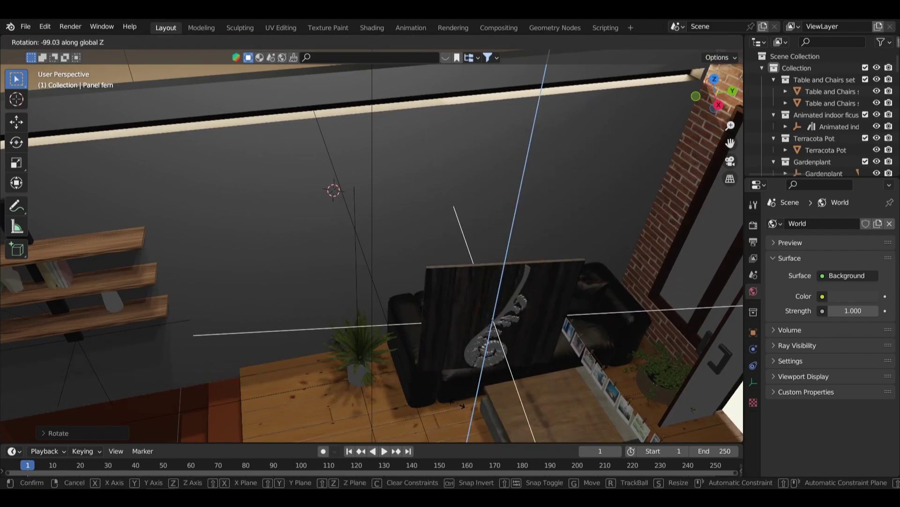
pyautogui.click(469, 404)
pyautogui.press('KP_3')
pyautogui.scroll(-2, 469, 404)
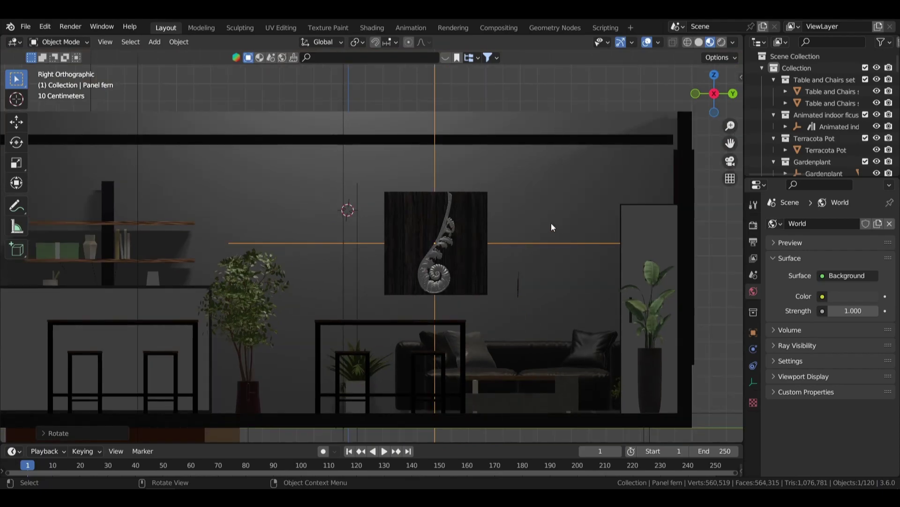
pyautogui.press('s')
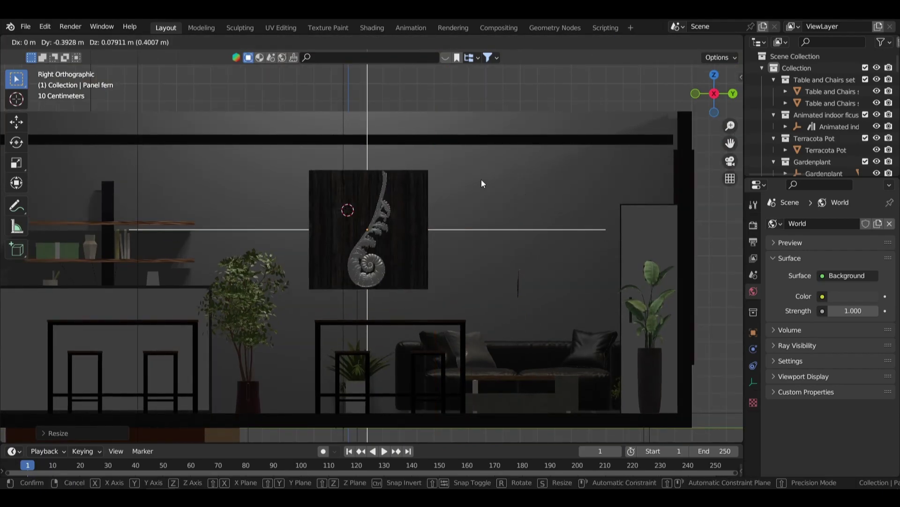
pyautogui.click(481, 179)
# - Box-select the 33 unwanted objects, including the garland photos, and delete them
pyautogui.moveTo(482, 179); pyautogui.dragTo(610, 305, button='middle')
pyautogui.click(615, 303)
pyautogui.press('KP_3')
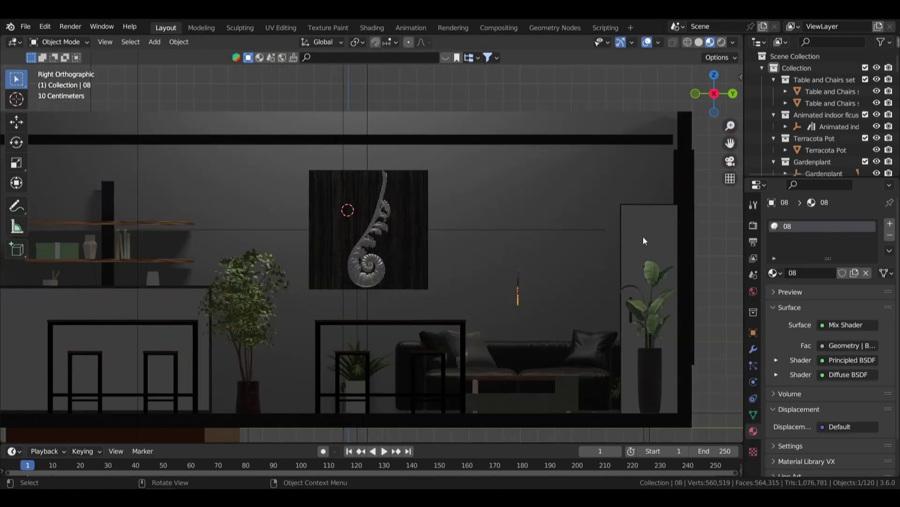
pyautogui.moveTo(532, 314); pyautogui.dragTo(534, 312)
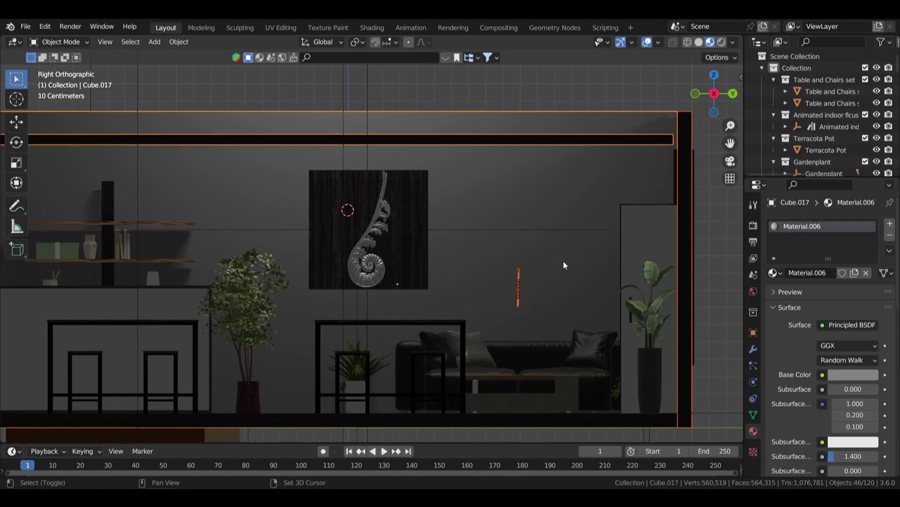
pyautogui.scroll(-5, 564, 260)
pyautogui.moveTo(471, 183)
pyautogui.mouseDown(button='middle')
pyautogui.moveTo(529, 190)
pyautogui.moveTo(497, 223)
pyautogui.moveTo(495, 138)
pyautogui.mouseUp(button='middle')
pyautogui.press('Delete')
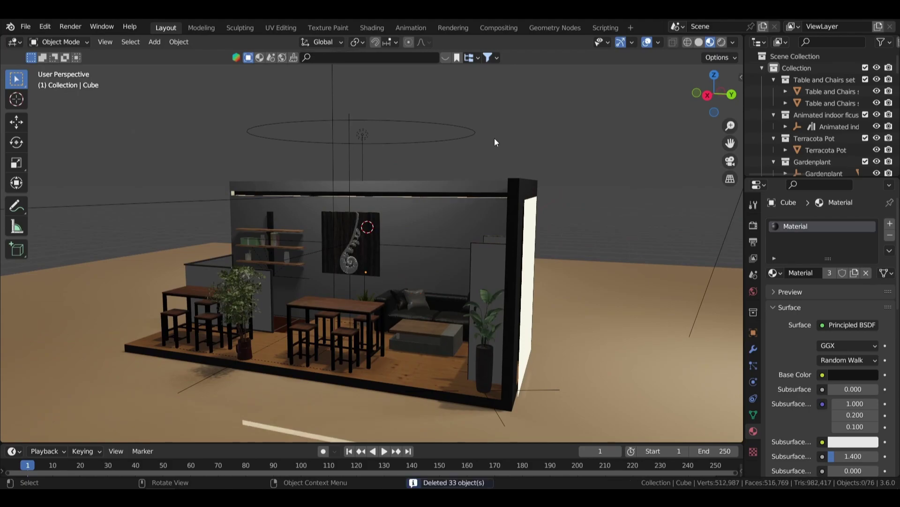
# - Move the fern panel along X from the top view
pyautogui.click(359, 243)
pyautogui.press('KP_7')
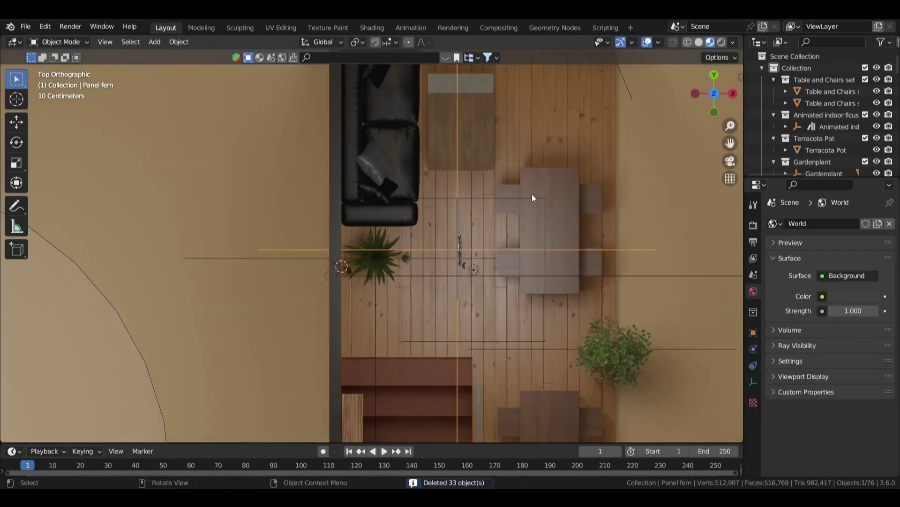
pyautogui.press('g')
pyautogui.press('x')
pyautogui.click(421, 176)
pyautogui.scroll(3, 420, 175)
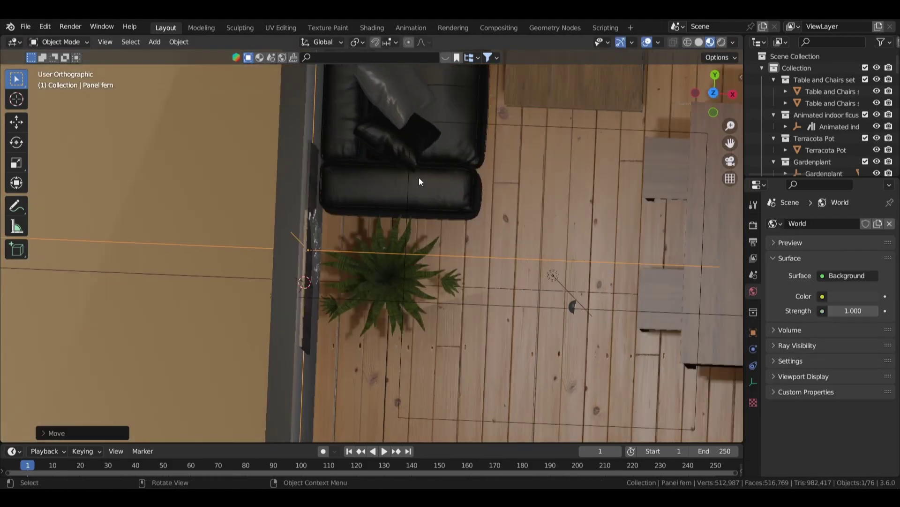
# - Position the fern panel on the back wall, save coffee.blend and check it through the camera
pyautogui.press('KP_3')
pyautogui.moveTo(459, 187)
pyautogui.mouseDown(button='middle')
pyautogui.moveTo(525, 204)
pyautogui.moveTo(491, 196)
pyautogui.mouseUp(button='middle')
pyautogui.press('KP_3')
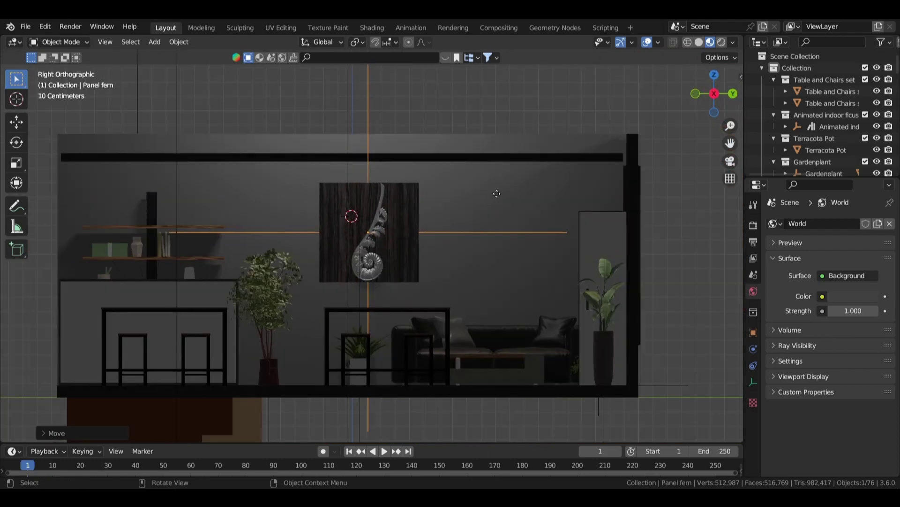
pyautogui.press('g')
pyautogui.click(610, 188)
pyautogui.hotkey('ctrl', 's')
pyautogui.scroll(-5, 516, 158)
pyautogui.moveTo(516, 158)
pyautogui.mouseDown(button='middle')
pyautogui.moveTo(575, 170)
pyautogui.moveTo(329, 272)
pyautogui.mouseUp(button='middle')
pyautogui.press('KP_0')
# - Place the Panno abstraction panel from BlenderKit, rotated 90° on X and turned on Z
pyautogui.click(446, 57)
pyautogui.moveTo(497, 114)
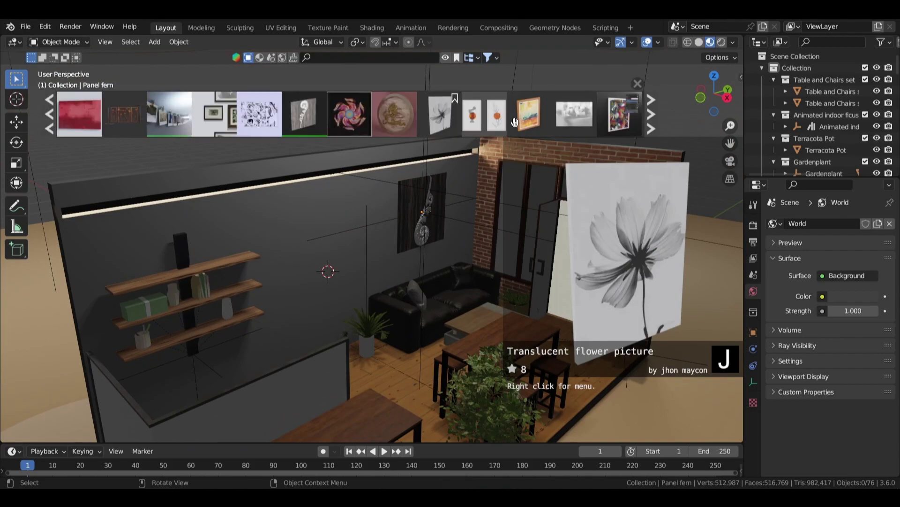
pyautogui.scroll(-2, 587, 117)
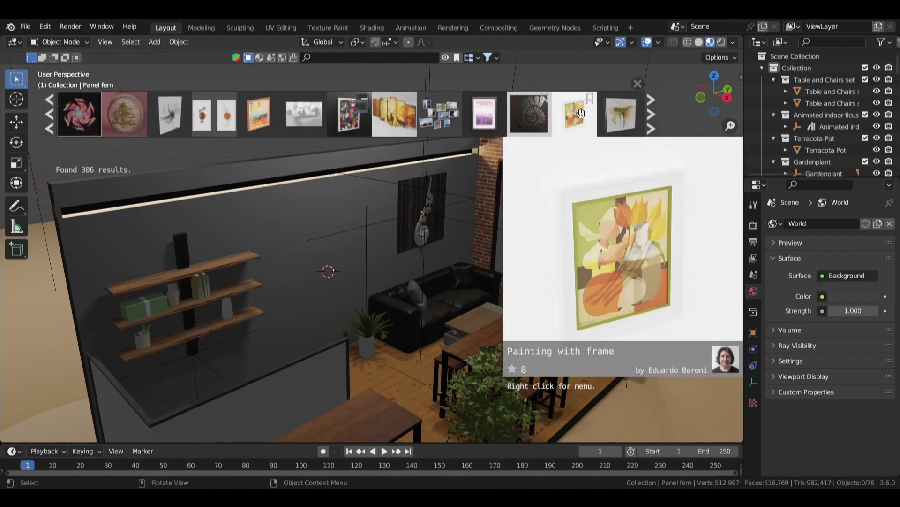
pyautogui.moveTo(529, 114); pyautogui.dragTo(342, 257)
pyautogui.scroll(2, 355, 237)
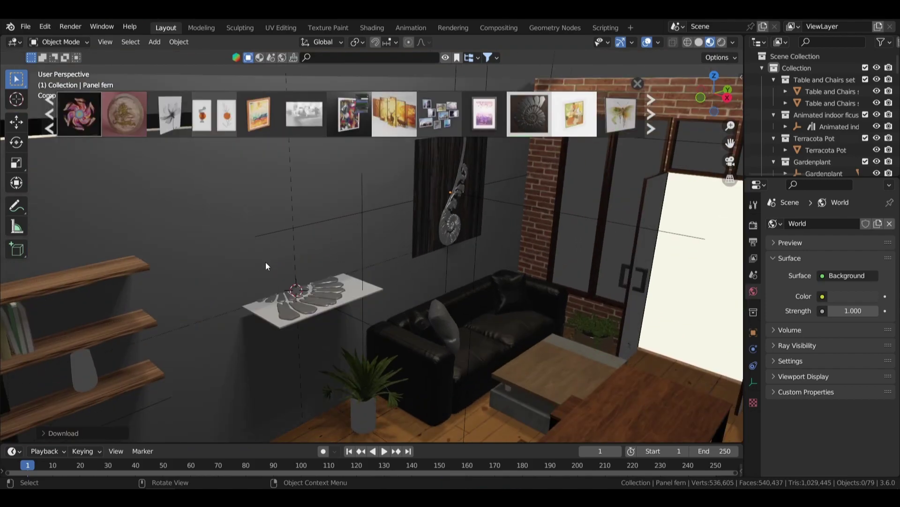
pyautogui.moveTo(350, 314); pyautogui.dragTo(538, 294)
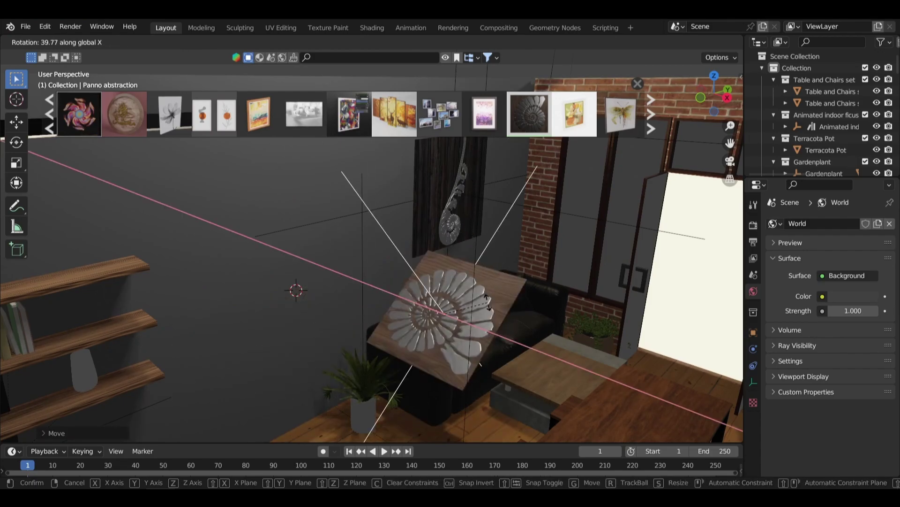
pyautogui.write('rx90')
pyautogui.press('Return')
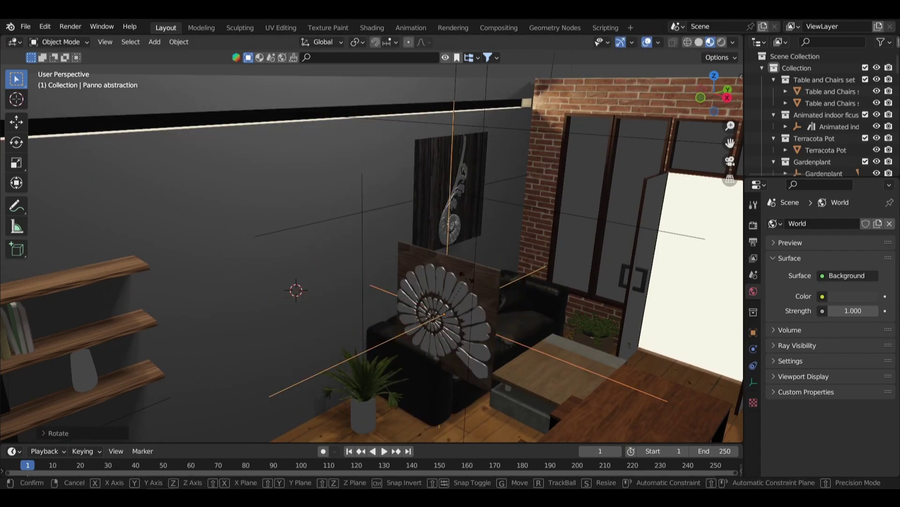
pyautogui.press('r')
pyautogui.press('z')
pyautogui.press('Return')
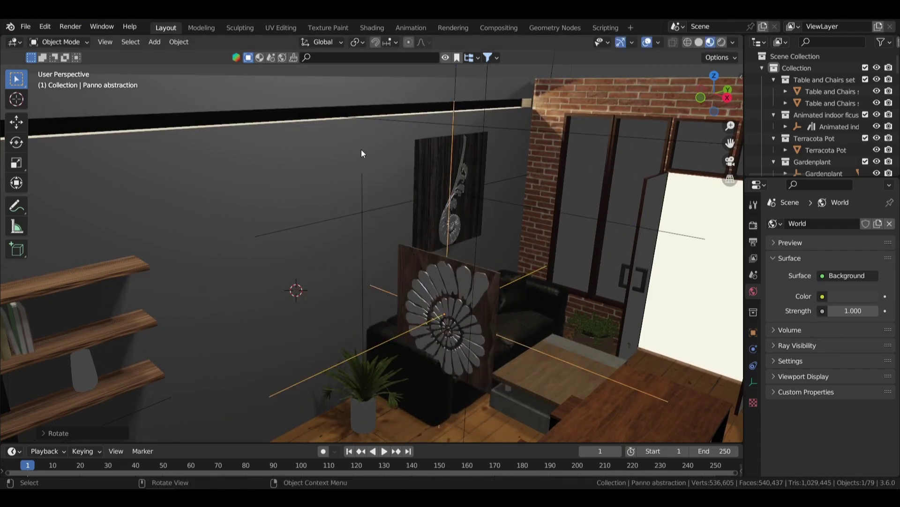
pyautogui.press('r')
pyautogui.press('z')
pyautogui.press('Return')
# - Slide the panel along Y to hang left of the fern panel and save coffee.blend
pyautogui.press('KP_3')
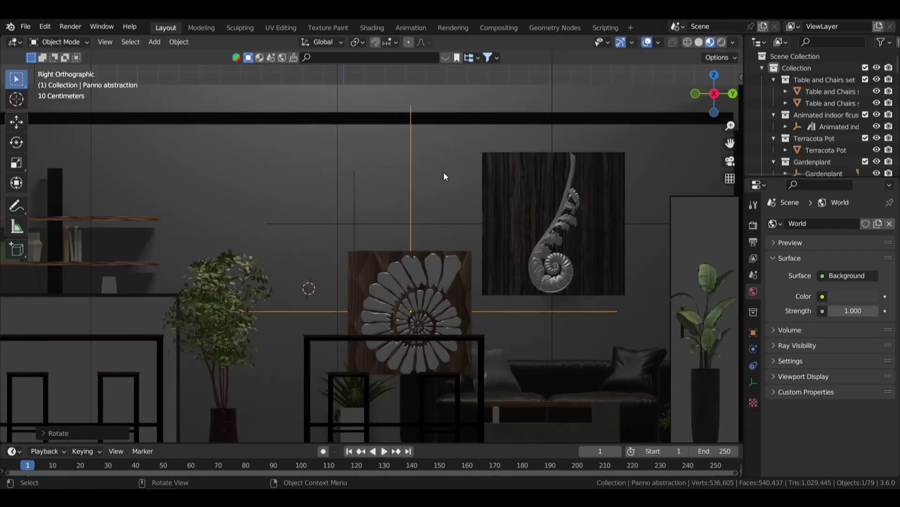
pyautogui.press('g')
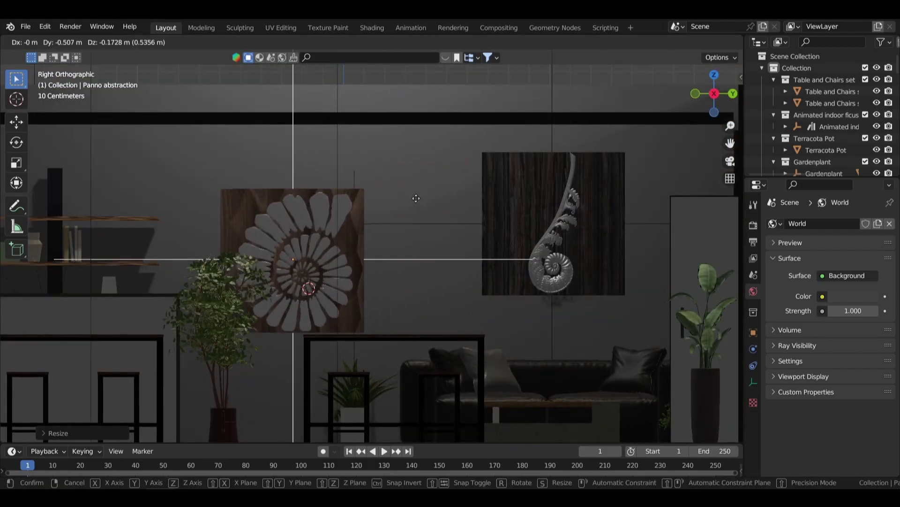
pyautogui.moveTo(401, 203); pyautogui.dragTo(485, 227, button='middle')
pyautogui.press('x')
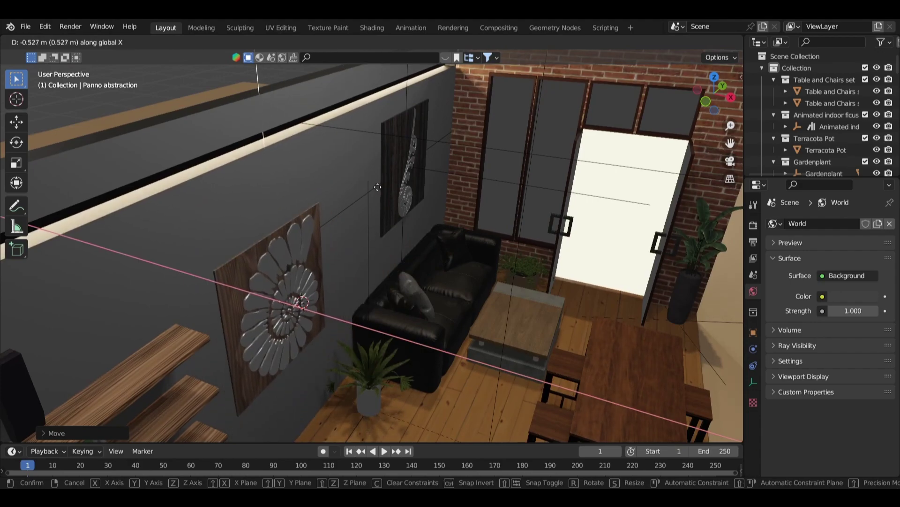
pyautogui.moveTo(378, 186); pyautogui.dragTo(381, 193, button='middle')
pyautogui.press('KP_3')
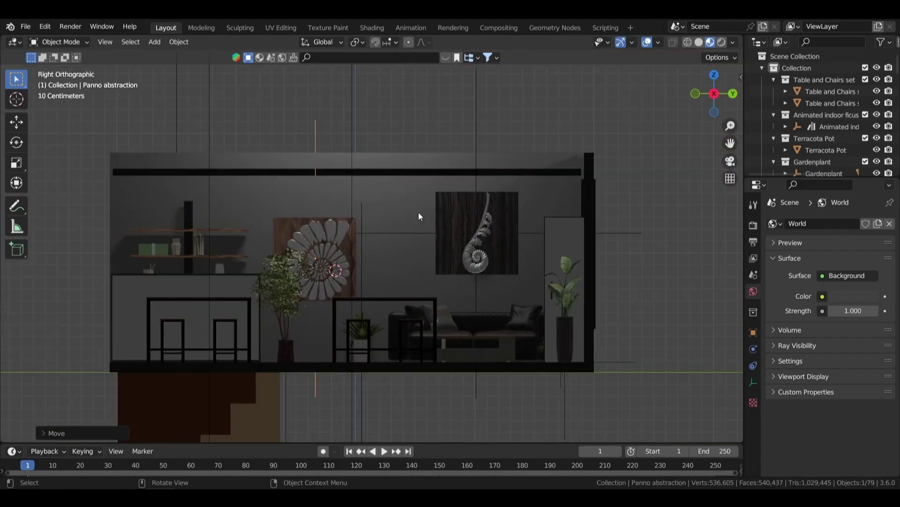
pyautogui.press('y')
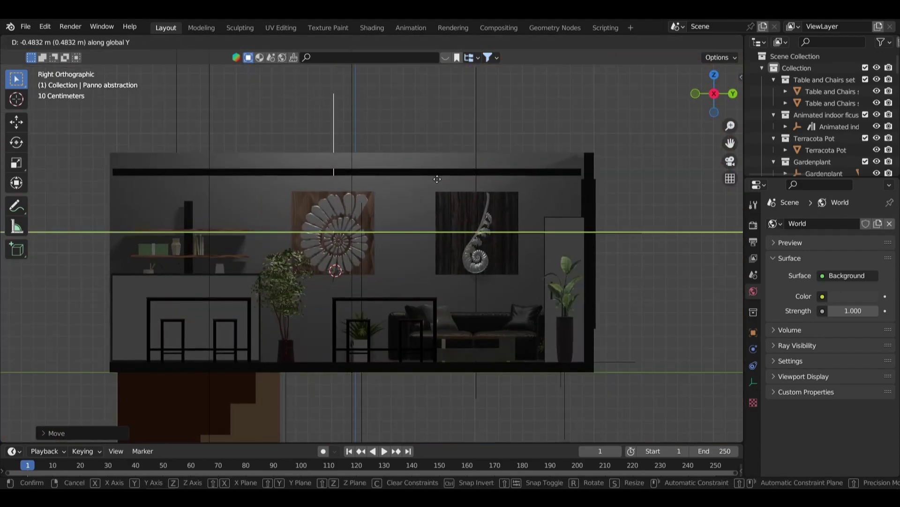
pyautogui.click(435, 178)
pyautogui.hotkey('ctrl', 's')
pyautogui.press('KP_0')
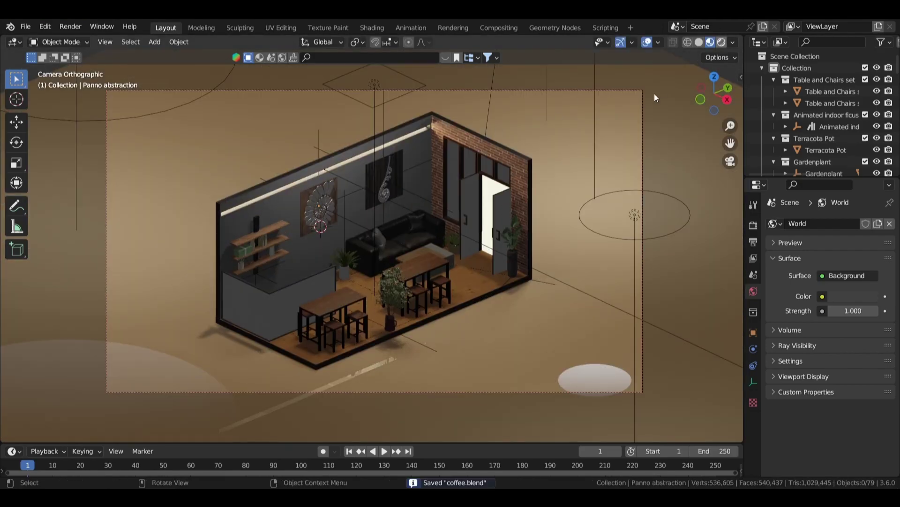
# - Switch the viewport to Rendered shading, save, and orbit out to see the whole room
pyautogui.press('z')
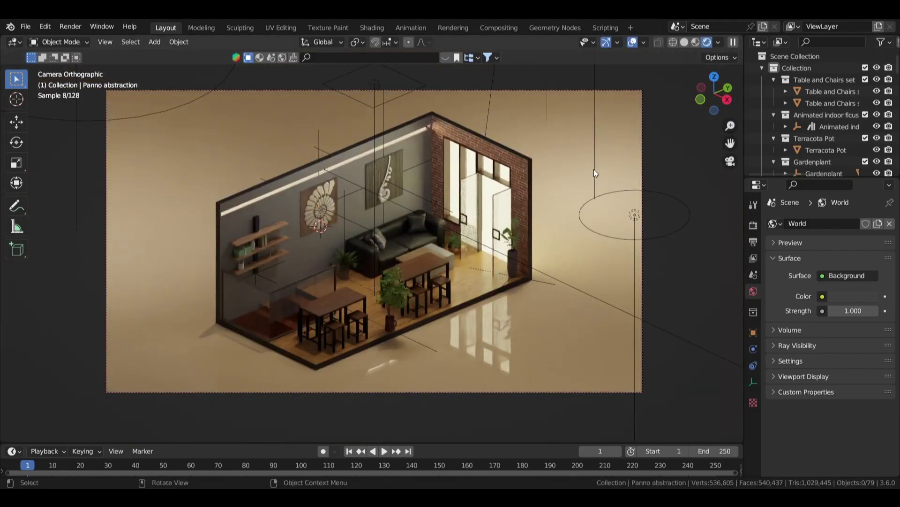
pyautogui.hotkey('ctrl', 's')
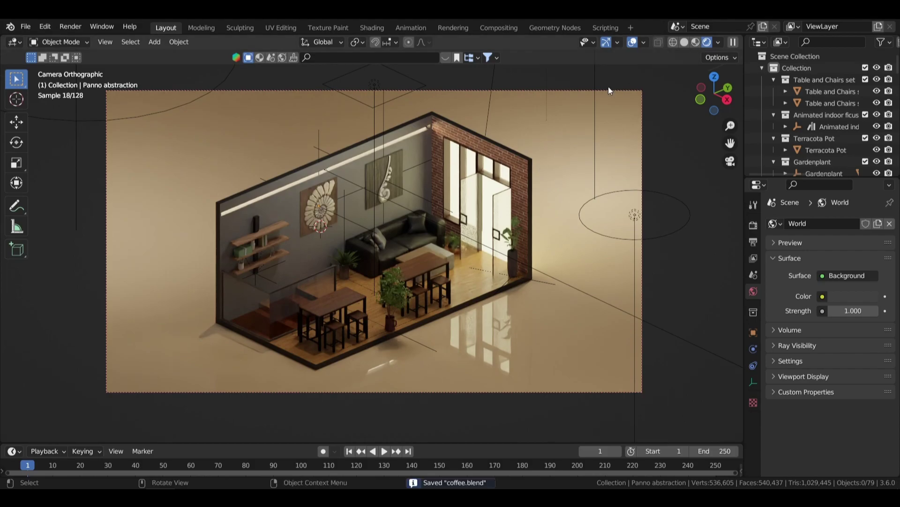
pyautogui.moveTo(544, 142)
pyautogui.mouseDown(button='middle')
pyautogui.moveTo(492, 120)
pyautogui.moveTo(493, 179)
pyautogui.mouseUp(button='middle')
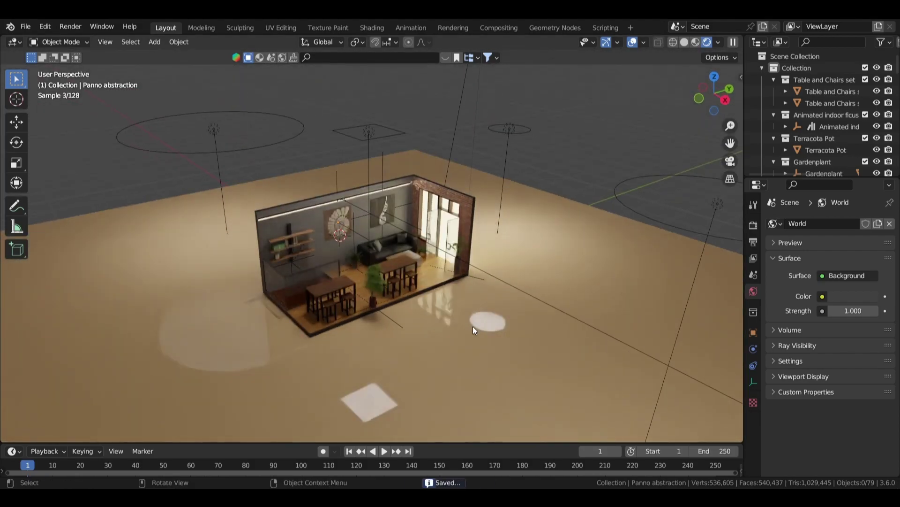
pyautogui.keyDown('shift'); pyautogui.rightClick(449, 314); pyautogui.keyUp('shift')
pyautogui.hotkey('shift', 'a')
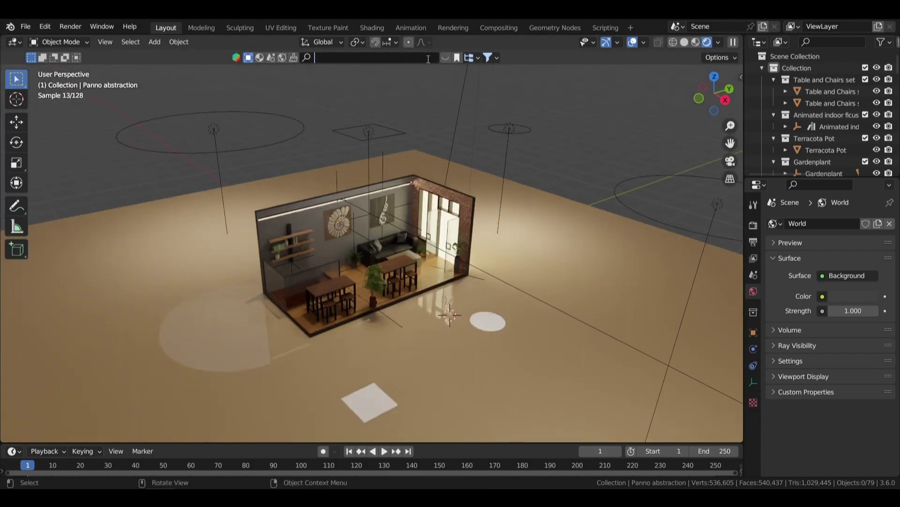
# - Search BlenderKit across All categories for 'lighting' and browse the 2957 results
pyautogui.click(446, 59)
pyautogui.click(474, 57)
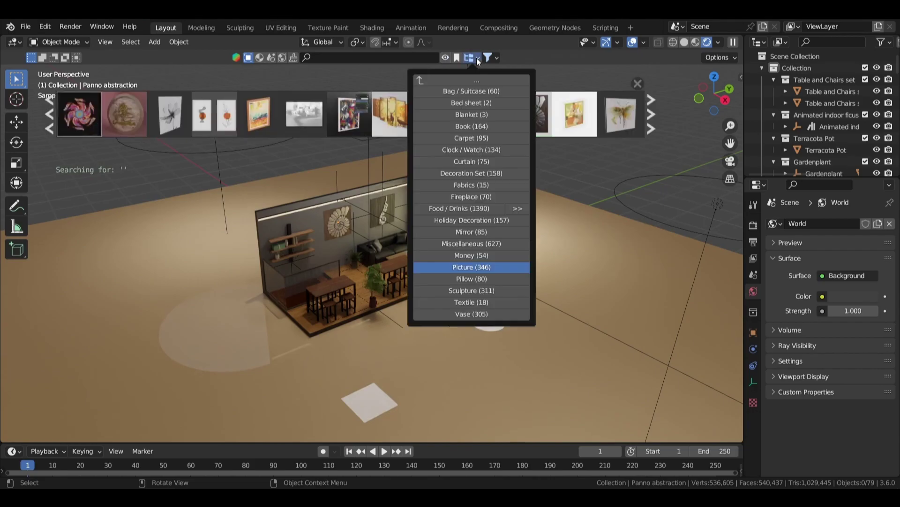
pyautogui.click(420, 81)
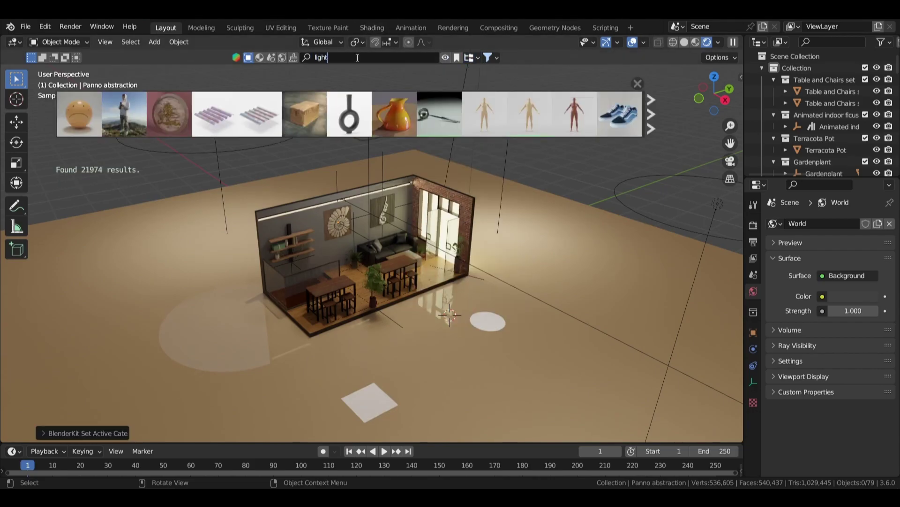
pyautogui.write('ing')
pyautogui.press('Return')
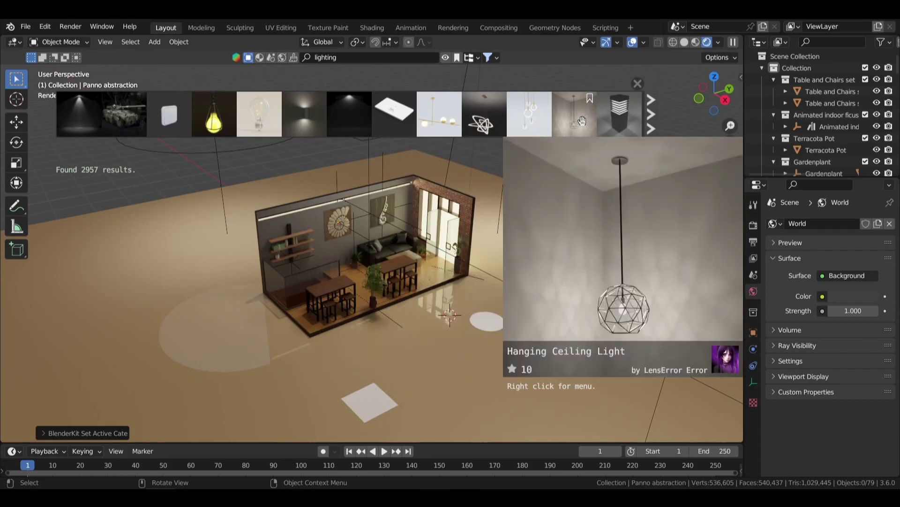
pyautogui.scroll(-2, 582, 121)
pyautogui.scroll(-4, 572, 118)
pyautogui.scroll(-4, 563, 115)
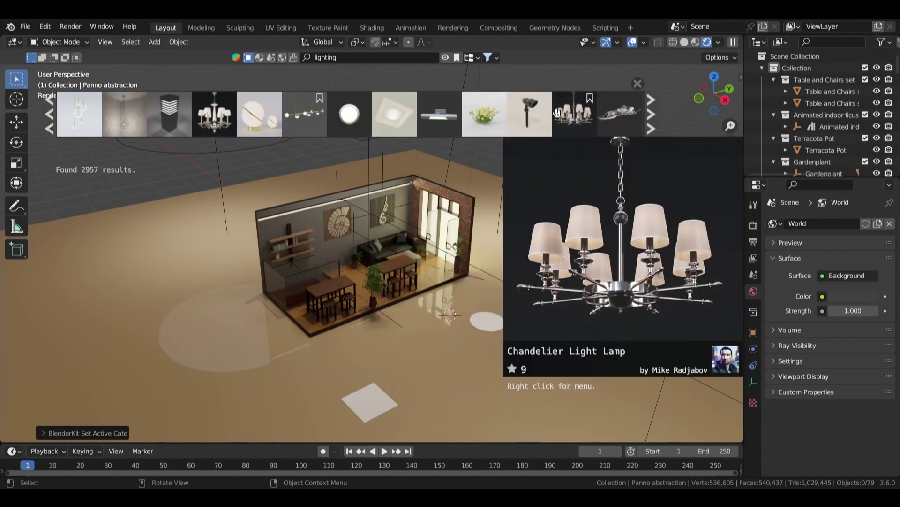
pyautogui.scroll(-5, 539, 113)
pyautogui.scroll(-1, 518, 115)
pyautogui.scroll(-2, 511, 116)
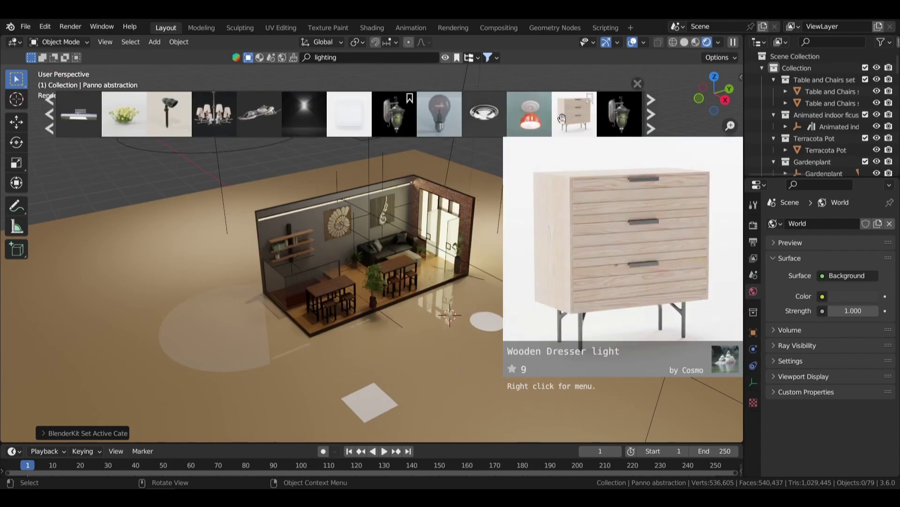
pyautogui.scroll(-3, 516, 117)
pyautogui.scroll(-3, 520, 118)
pyautogui.scroll(-2, 524, 119)
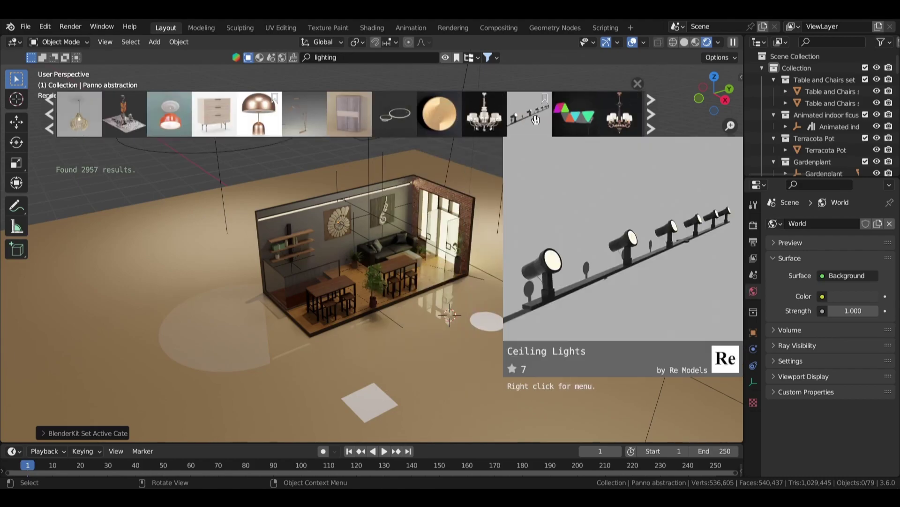
pyautogui.scroll(-3, 532, 119)
pyautogui.scroll(-3, 530, 117)
# - Drop the Ceiling Lights spotlight track beside the room and turn it 180 degrees
pyautogui.moveTo(259, 114); pyautogui.dragTo(449, 315)
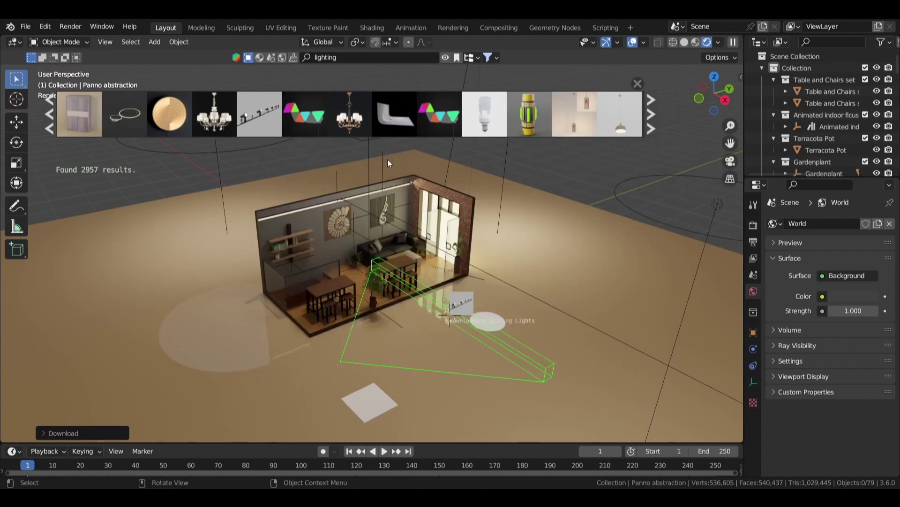
pyautogui.scroll(2, 387, 163)
pyautogui.press('g')
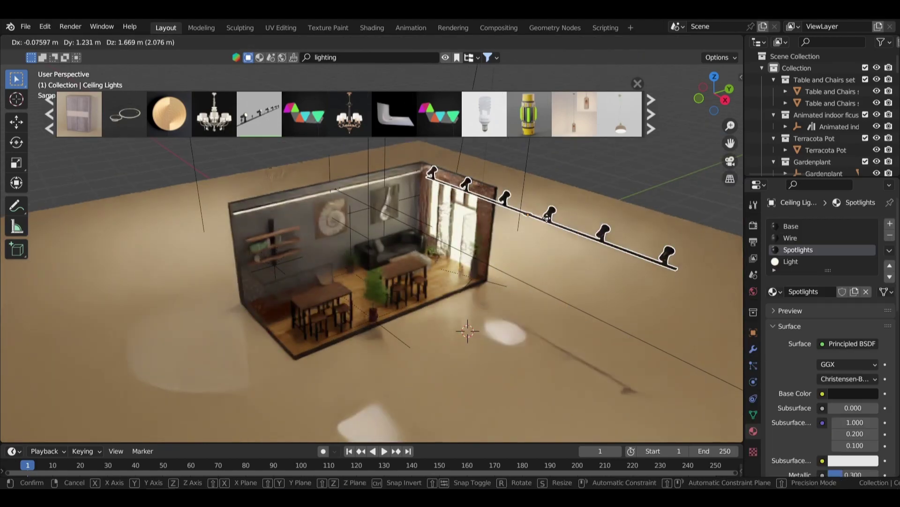
pyautogui.click(556, 194)
pyautogui.click(697, 42)
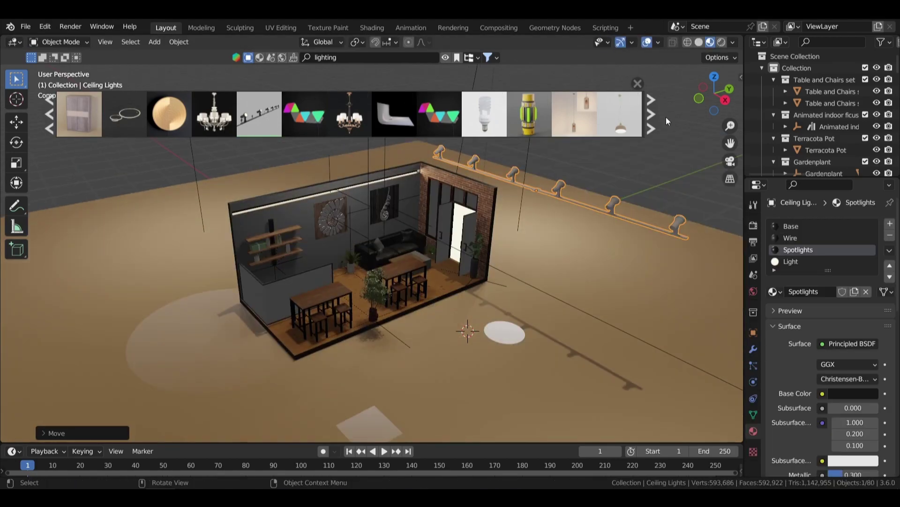
pyautogui.press('KP_7')
pyautogui.write('r180')
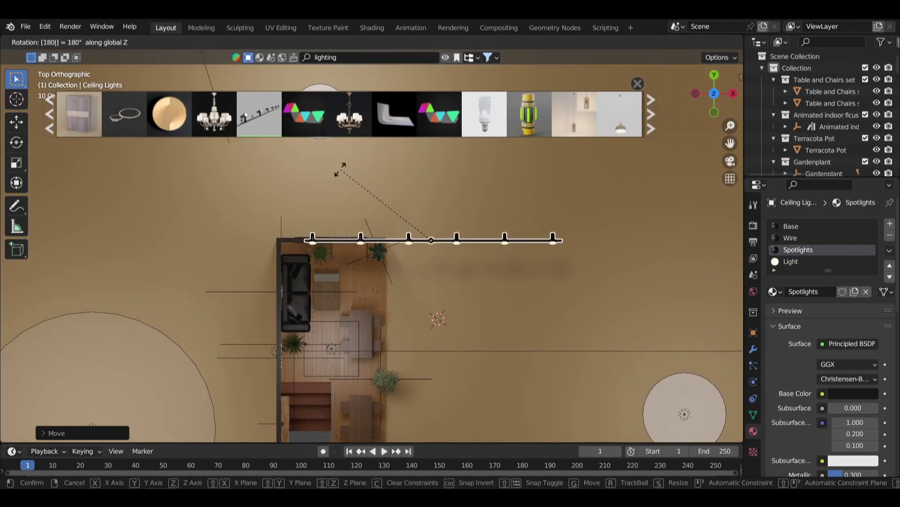
pyautogui.press('Return')
pyautogui.press('KP_3')
pyautogui.press('KP_Decimal')
# - Tilt the spotlights on the X axis so they angle toward the brick wall
pyautogui.press('r')
pyautogui.press('x')
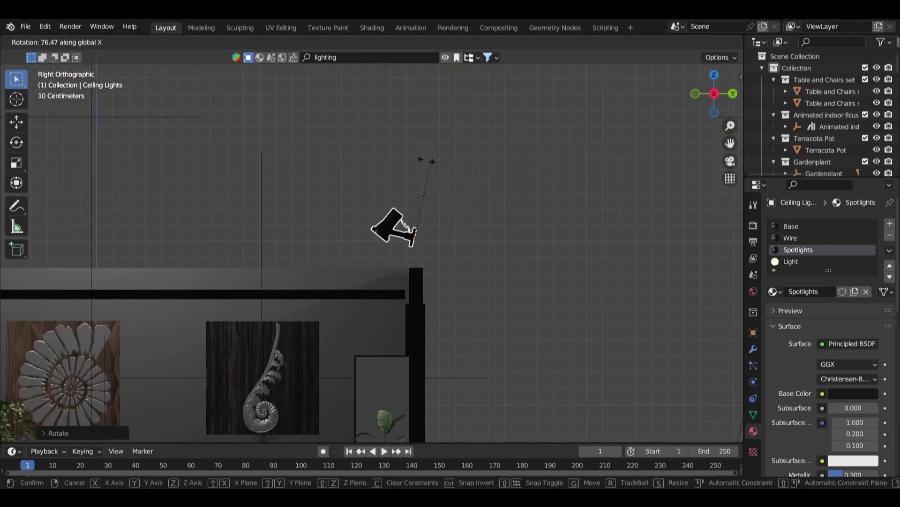
pyautogui.press('z')
pyautogui.press('z')
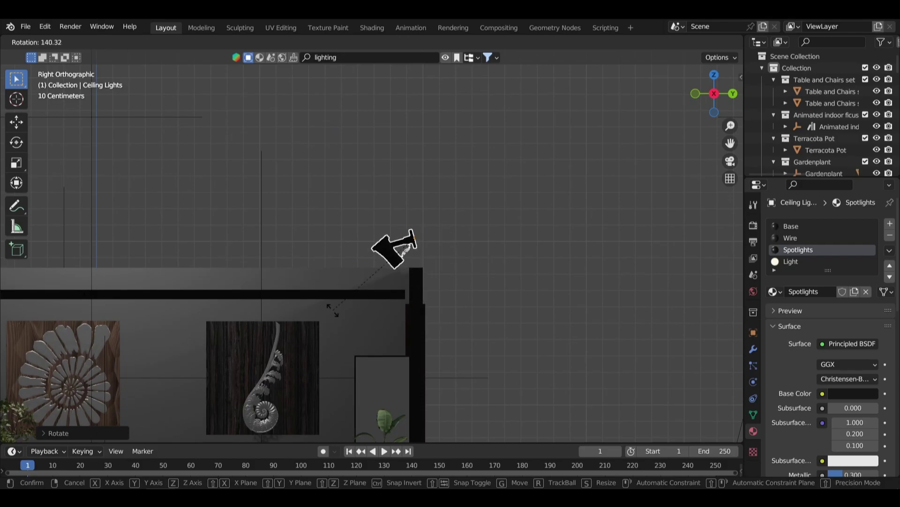
pyautogui.moveTo(327, 275); pyautogui.dragTo(446, 170, button='middle')
pyautogui.scroll(-5, 446, 170)
pyautogui.press('x')
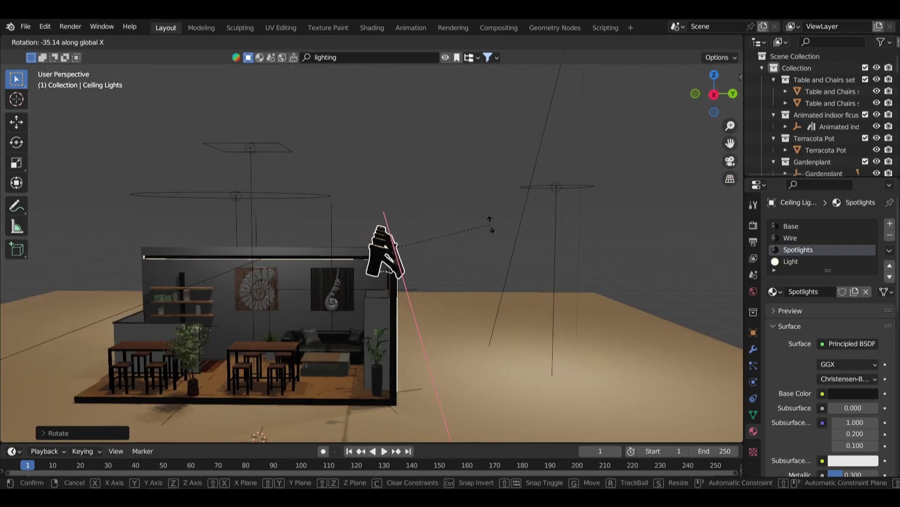
pyautogui.click(416, 192)
pyautogui.hotkey('shift', 'z')
pyautogui.click(710, 43)
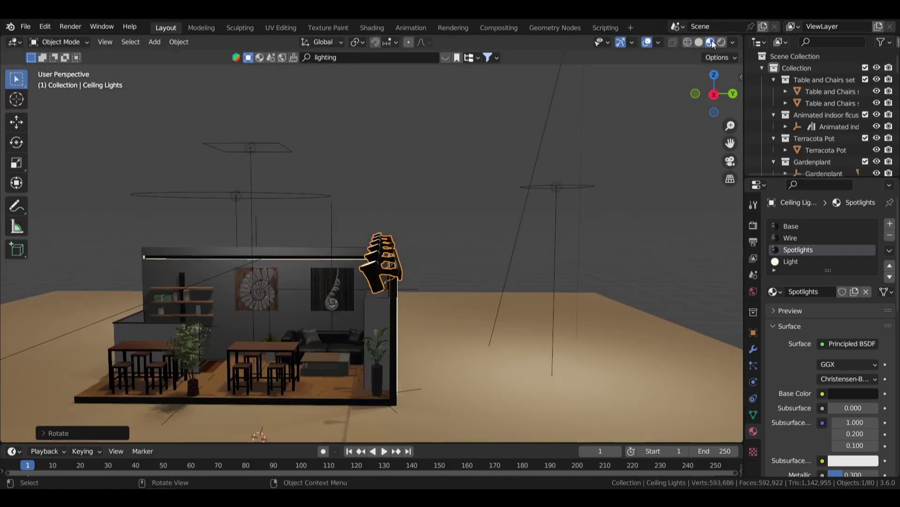
pyautogui.press('r')
pyautogui.press('x')
pyautogui.press('Escape')
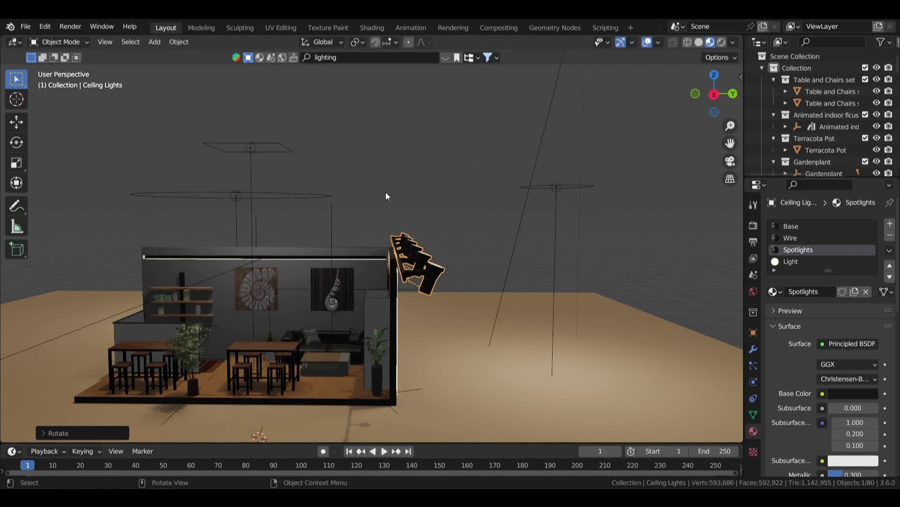
pyautogui.press('r')
pyautogui.click(303, 308)
# - Scale the spotlight track down to a smaller size
pyautogui.press('KP_3')
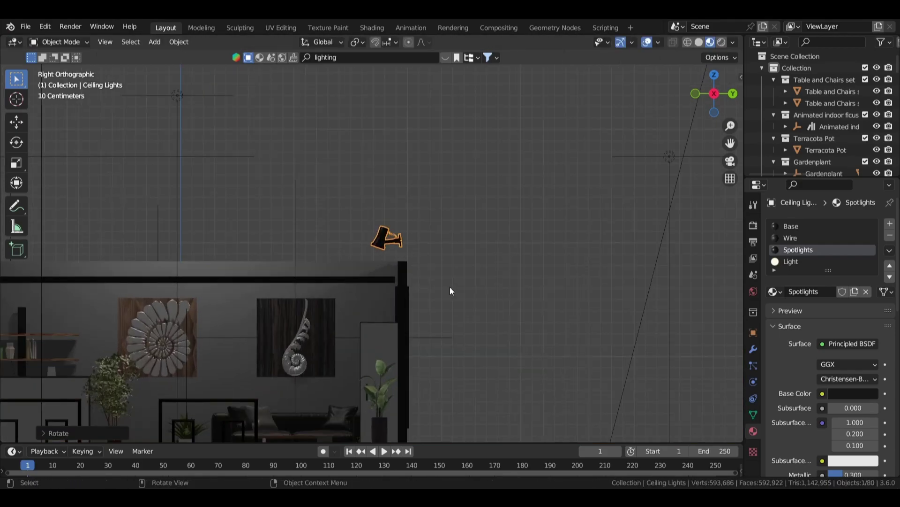
pyautogui.moveTo(449, 286); pyautogui.dragTo(500, 247, button='middle')
pyautogui.press('KP_1')
pyautogui.scroll(-3, 500, 246)
pyautogui.press('s')
pyautogui.press('Return')
pyautogui.scroll(3, 587, 206)
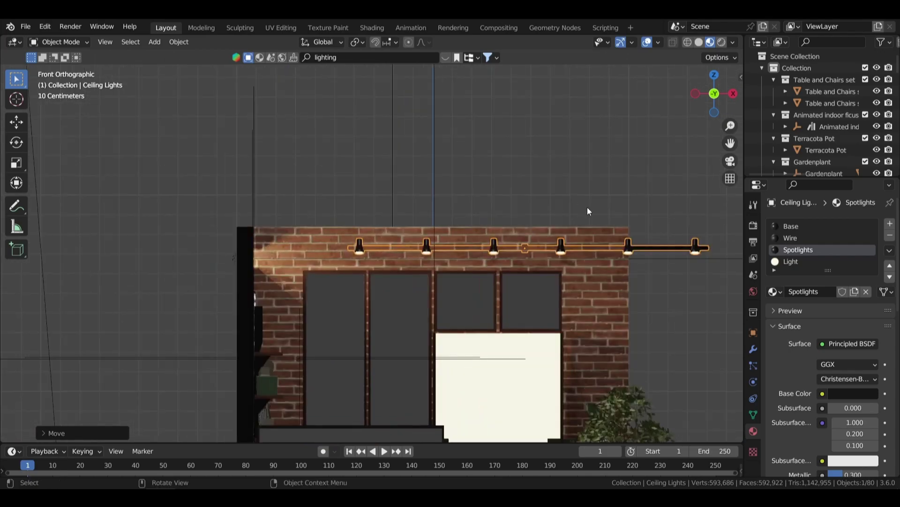
# - Move the track along Y flush against the top of the brick wall and save coffee.blend
pyautogui.press('g')
pyautogui.click(583, 202)
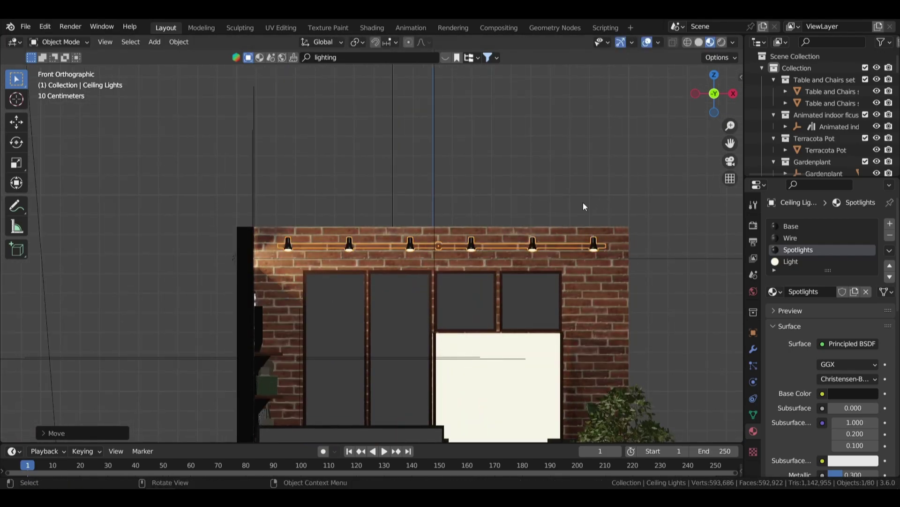
pyautogui.press('KP_3')
pyautogui.press('g')
pyautogui.press('x')
pyautogui.press('y')
pyautogui.moveTo(575, 202)
pyautogui.mouseDown(button='middle')
pyautogui.moveTo(565, 193)
pyautogui.moveTo(530, 196)
pyautogui.mouseUp(button='middle')
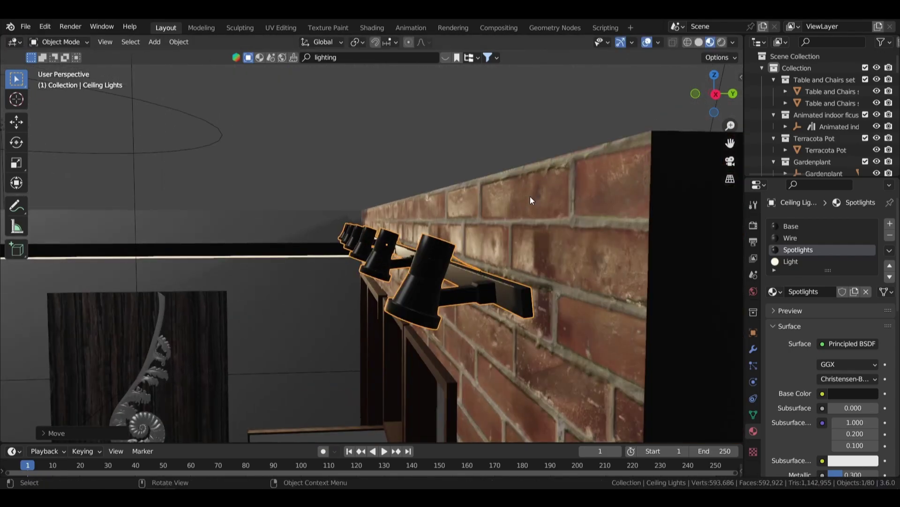
pyautogui.click(478, 184)
pyautogui.click(457, 131)
pyautogui.hotkey('ctrl', 's')
pyautogui.press('KP_0')
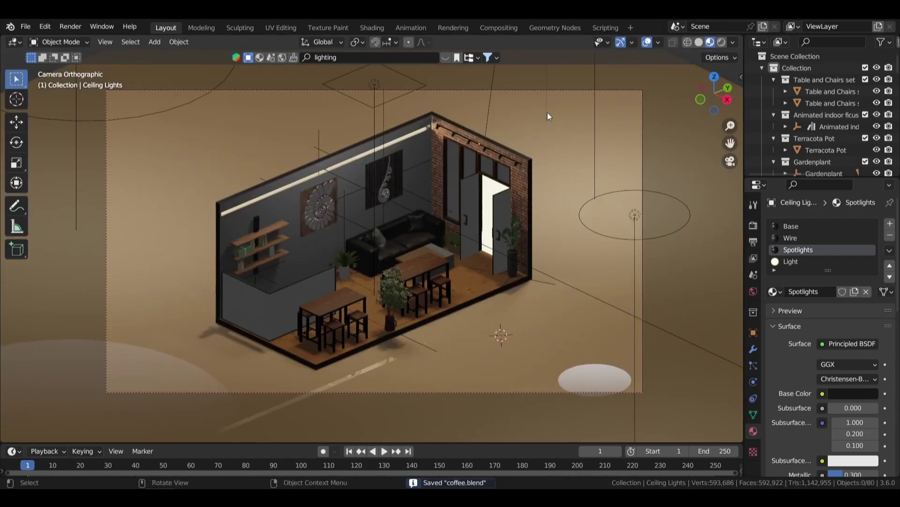
# - Browse the lighting results and drop a spherical globe ceiling light into the room
pyautogui.click(445, 57)
pyautogui.scroll(-3, 334, 121)
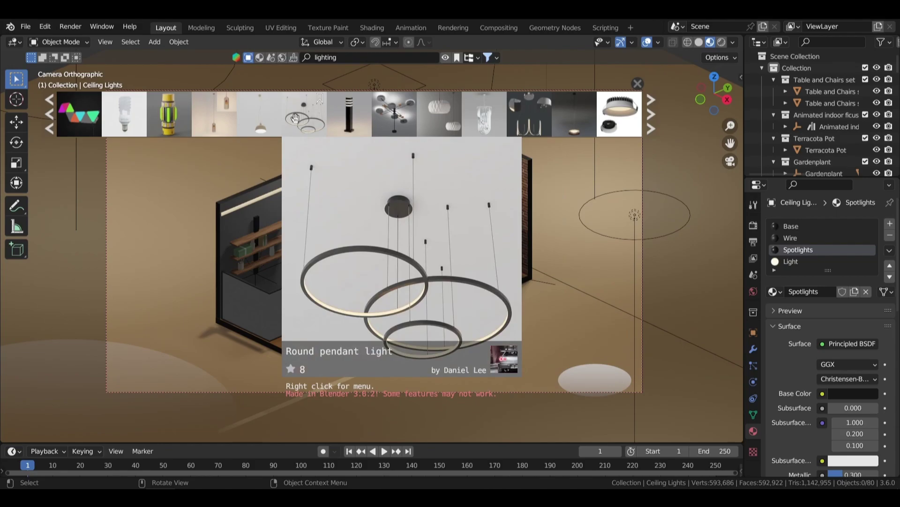
pyautogui.scroll(-3, 554, 121)
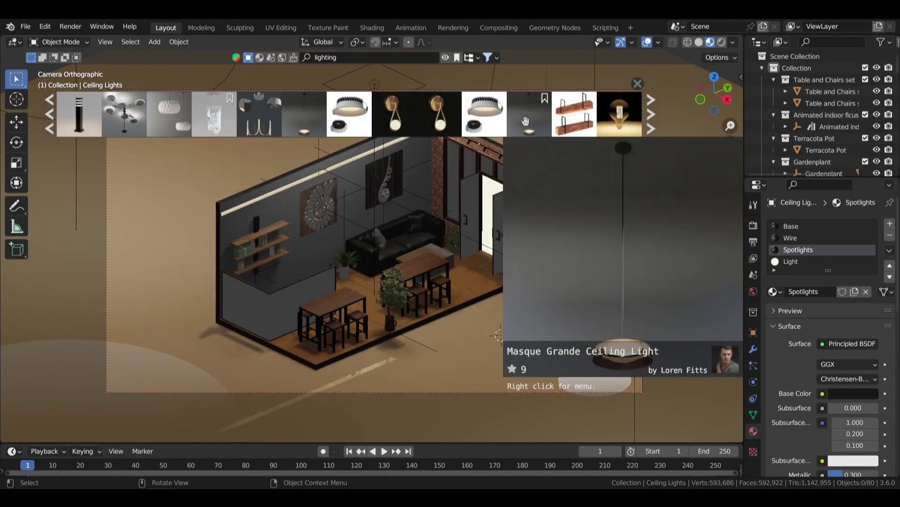
pyautogui.scroll(-2, 554, 121)
pyautogui.scroll(-2, 553, 121)
pyautogui.scroll(-2, 553, 121)
pyautogui.scroll(-2, 549, 121)
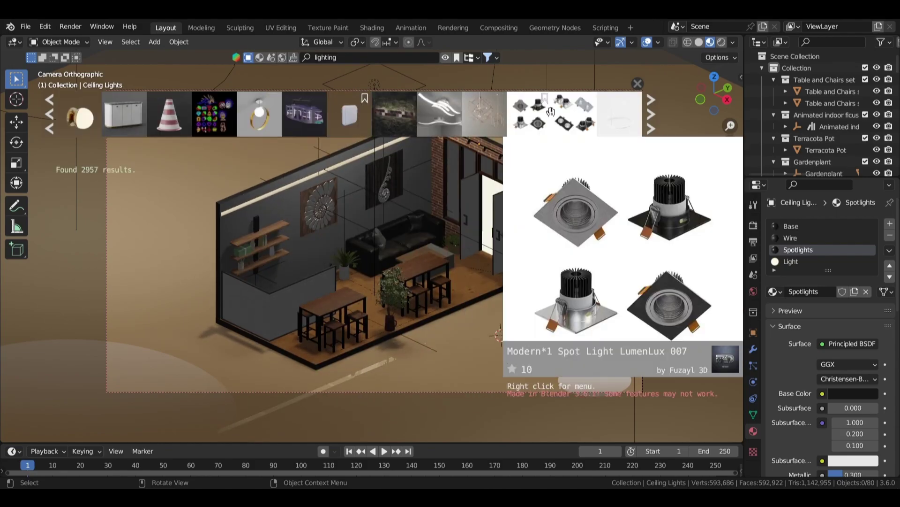
pyautogui.scroll(-2, 546, 121)
pyautogui.scroll(-2, 547, 121)
pyautogui.scroll(-2, 547, 121)
pyautogui.scroll(-2, 516, 119)
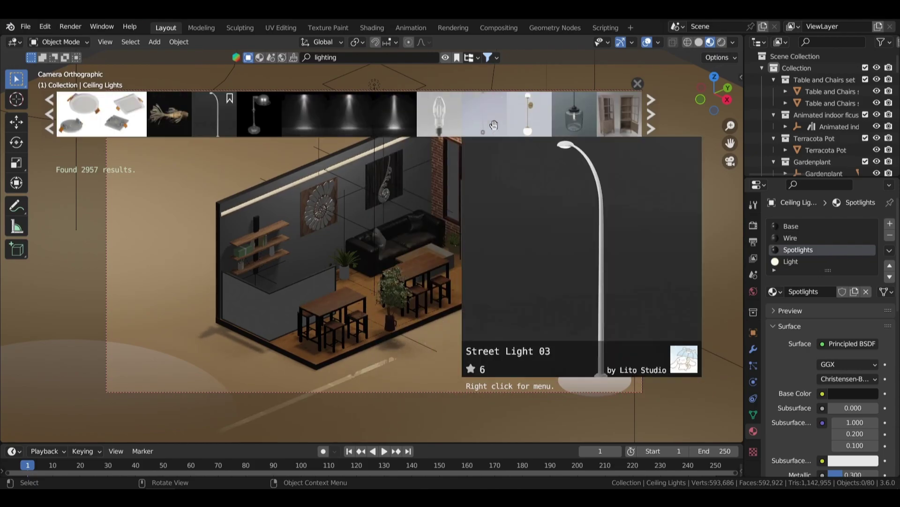
pyautogui.scroll(-2, 417, 117)
pyautogui.moveTo(437, 117); pyautogui.dragTo(501, 335)
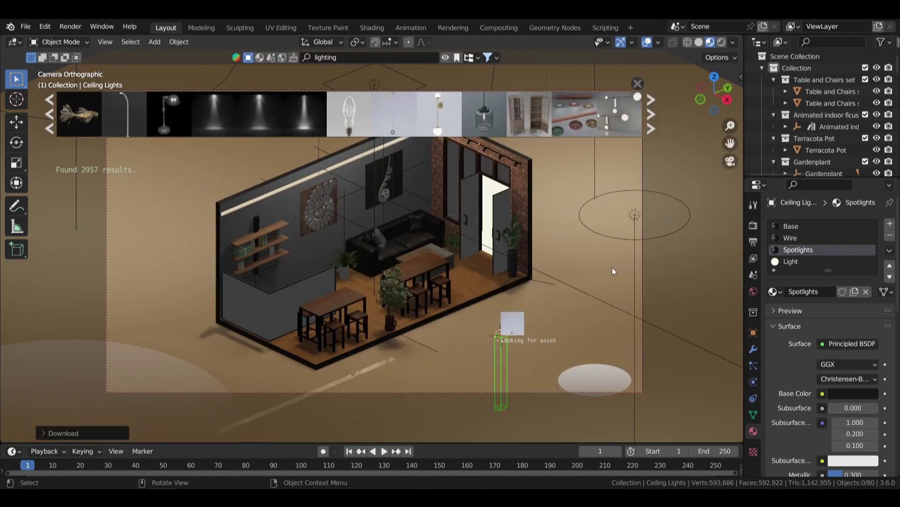
# - Select the new globe light and raise it along Z to ceiling height
pyautogui.click(534, 281)
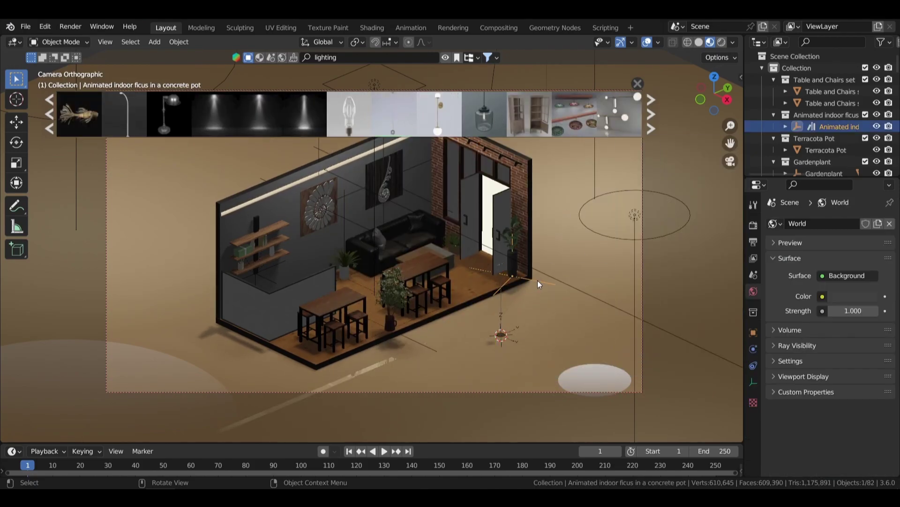
pyautogui.scroll(2, 539, 284)
pyautogui.click(541, 291)
pyautogui.press('KP_Decimal')
pyautogui.moveTo(418, 207)
pyautogui.mouseDown(button='middle')
pyautogui.moveTo(425, 195)
pyautogui.moveTo(420, 248)
pyautogui.moveTo(506, 135)
pyautogui.moveTo(488, 159)
pyautogui.mouseUp(button='middle')
pyautogui.press('r')
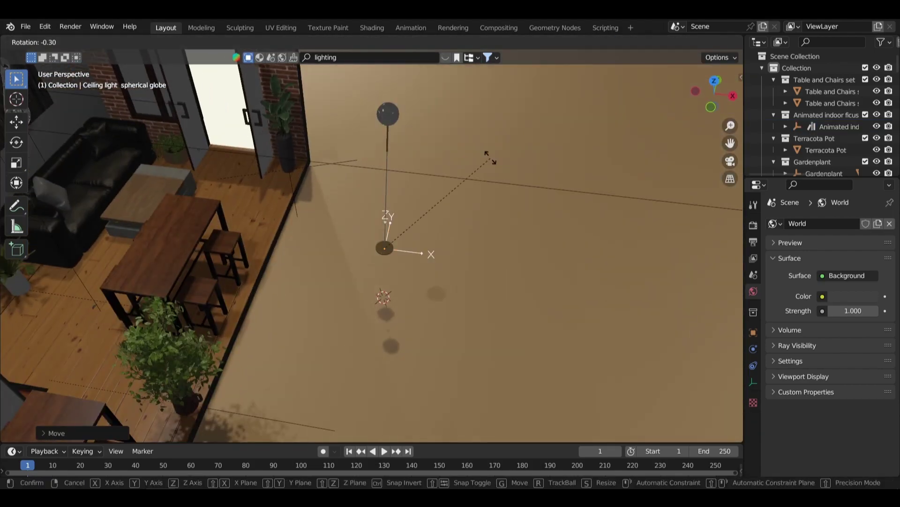
pyautogui.press('Escape')
pyautogui.press('g')
pyautogui.press('z')
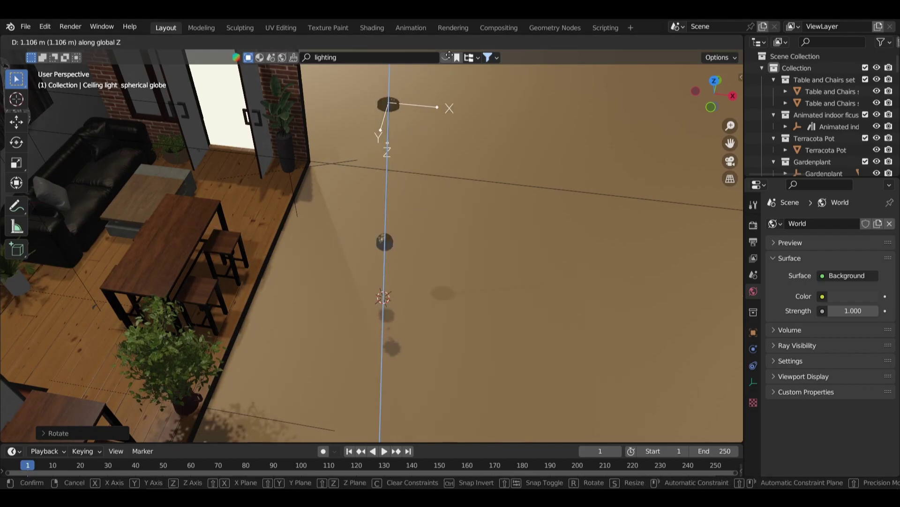
pyautogui.click(450, 55)
# - Position and shrink the globe in front of the fern panel, then preview in Rendered shading
pyautogui.moveTo(450, 54); pyautogui.dragTo(527, 133, button='middle')
pyautogui.press('KP_3')
pyautogui.press('g')
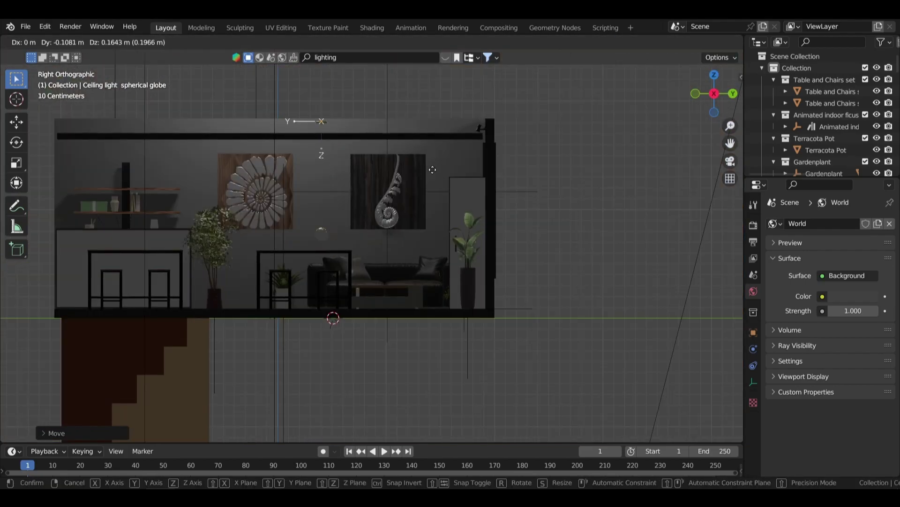
pyautogui.click(440, 169)
pyautogui.scroll(3, 435, 156)
pyautogui.press('g')
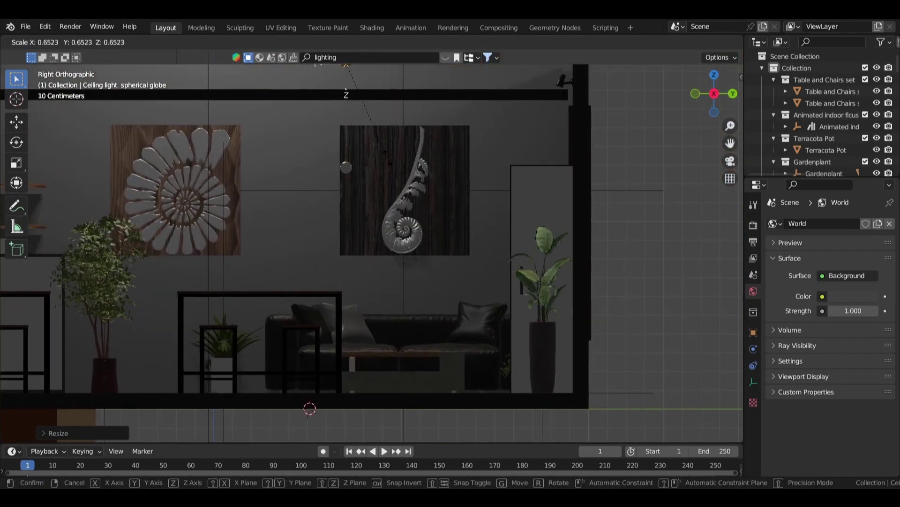
pyautogui.click(424, 157)
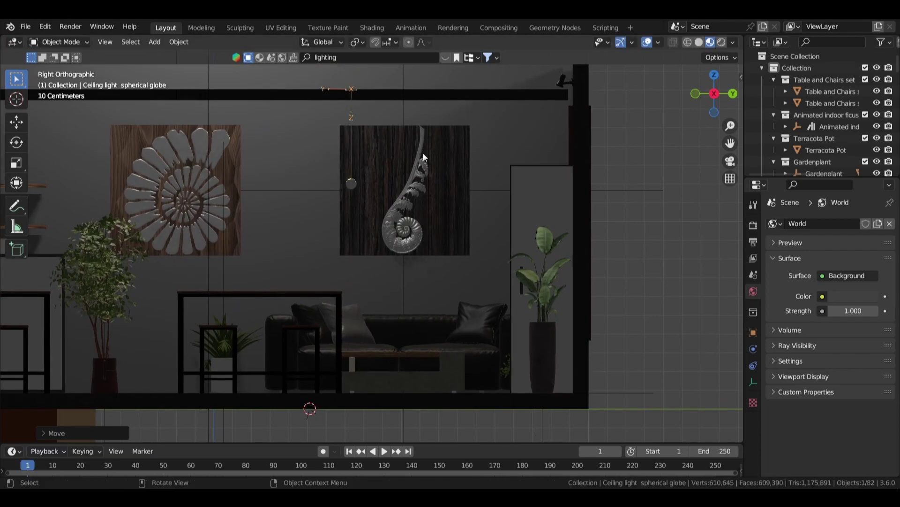
pyautogui.click(721, 42)
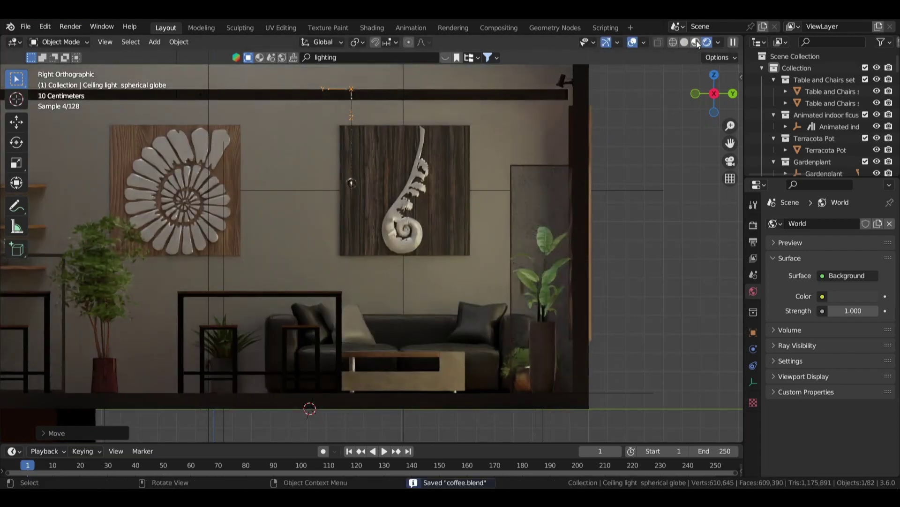
pyautogui.click(697, 41)
pyautogui.press('KP_7')
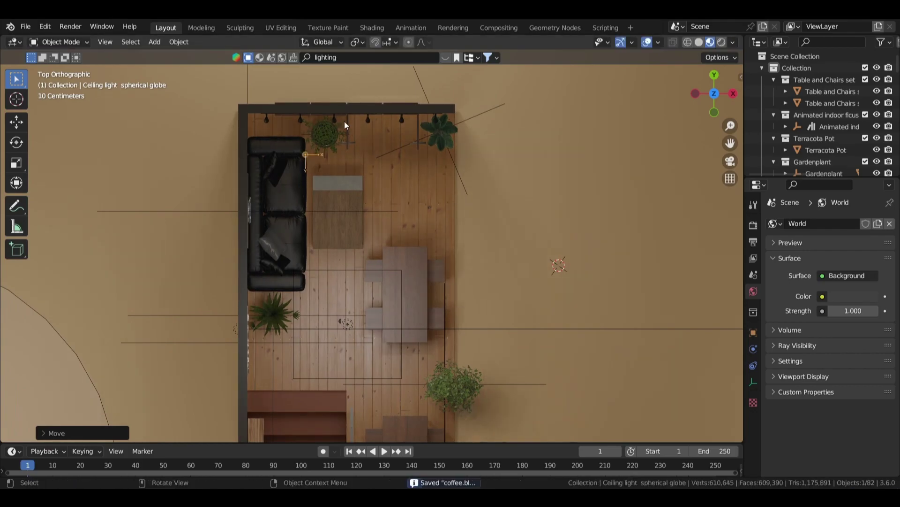
# - Delete the extra ceiling light near the spotlight brick wall
pyautogui.scroll(4, 344, 121)
pyautogui.moveTo(333, 197)
pyautogui.mouseDown(button='middle')
pyautogui.moveTo(473, 435)
pyautogui.moveTo(441, 184)
pyautogui.mouseUp(button='middle')
pyautogui.press('Delete')
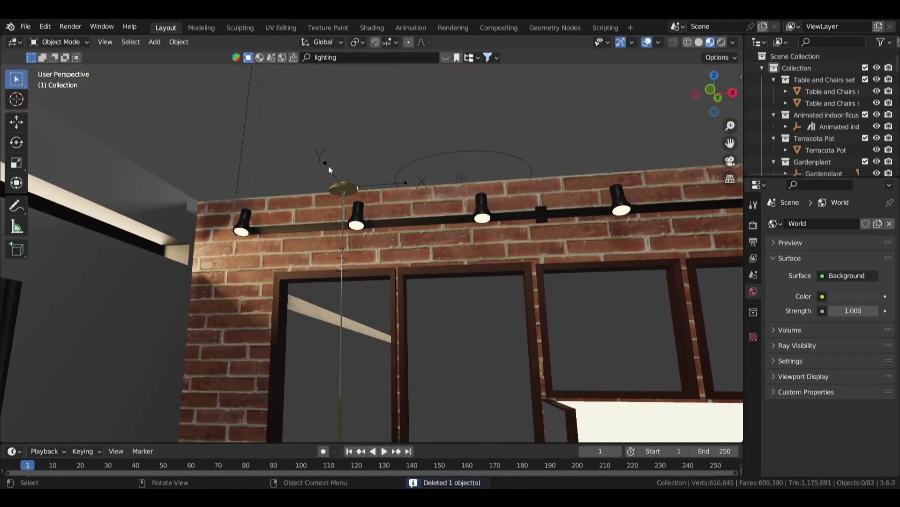
pyautogui.moveTo(328, 168)
pyautogui.mouseDown(button='middle')
pyautogui.moveTo(477, 183)
pyautogui.moveTo(434, 203)
pyautogui.mouseUp(button='middle')
pyautogui.click(435, 361)
pyautogui.press('g')
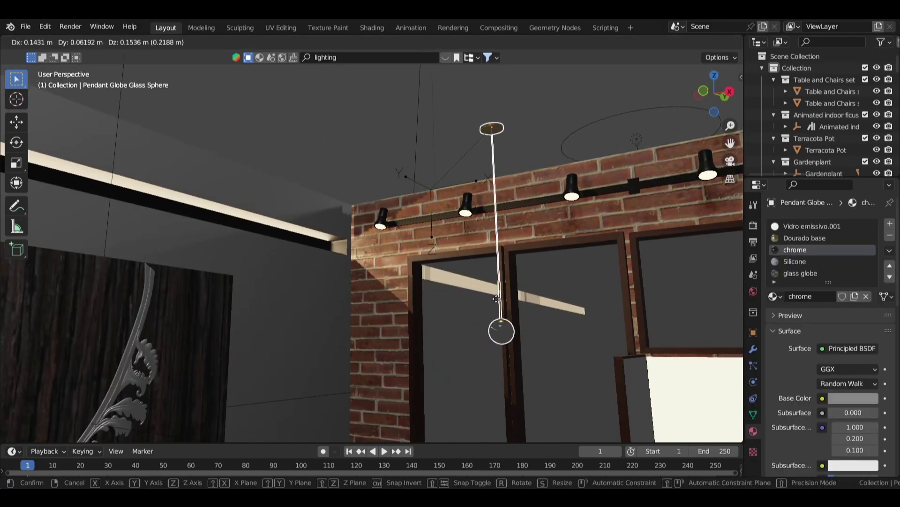
pyautogui.rightClick(496, 298)
# - Duplicate the spherical globe ceiling light along X to the other side of the room
pyautogui.click(392, 157)
pyautogui.press('KP_7')
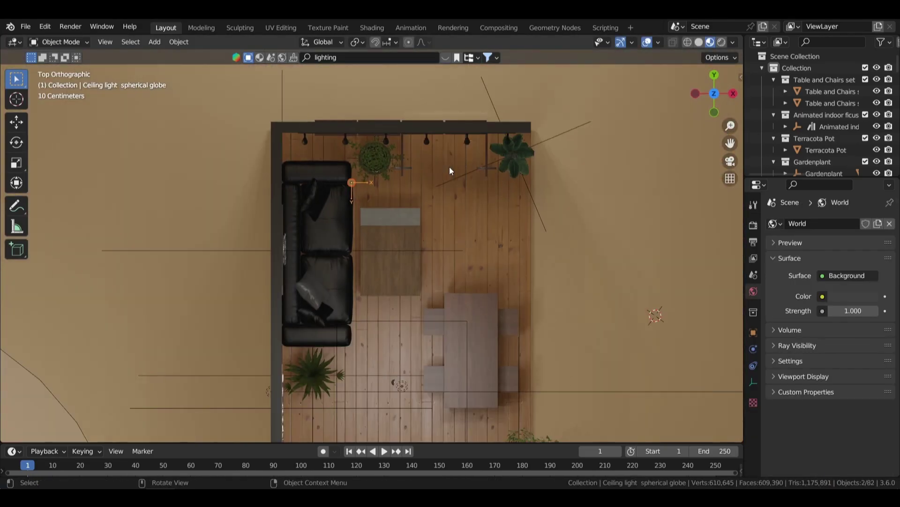
pyautogui.scroll(2, 449, 167)
pyautogui.hotkey('shift', 'd')
pyautogui.press('x')
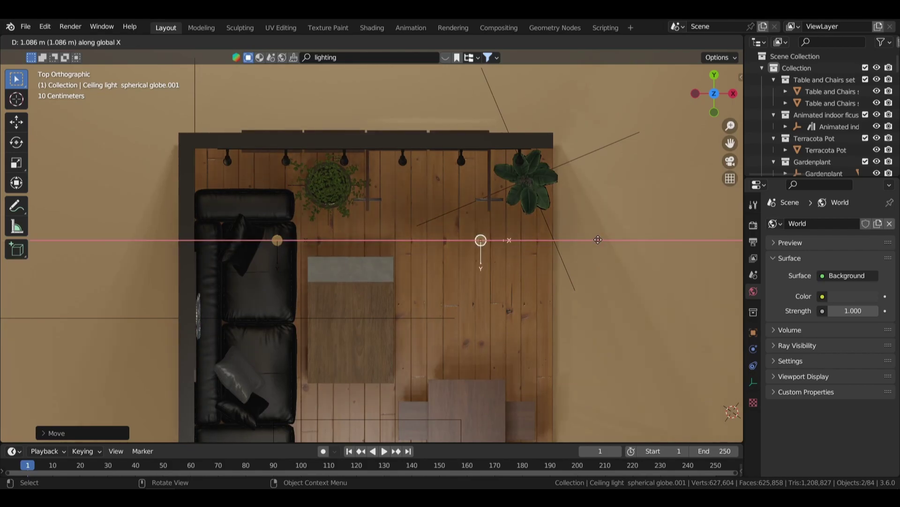
pyautogui.click(598, 239)
pyautogui.moveTo(598, 240); pyautogui.dragTo(547, 155, button='middle')
# - Duplicate both pendant globe lights along the Y axis in top view
pyautogui.click(187, 183)
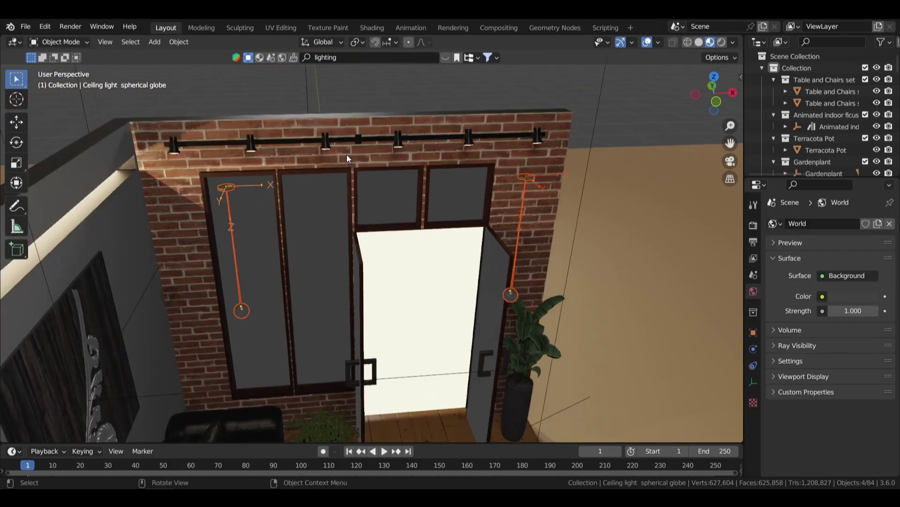
pyautogui.press('KP_7')
pyautogui.hotkey('shift', 'd')
pyautogui.press('y')
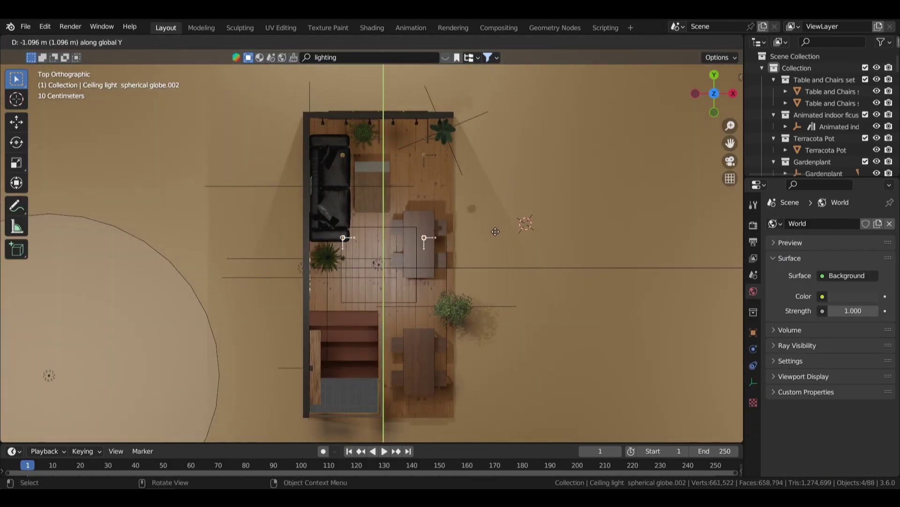
pyautogui.click(454, 348)
# - Move the left and right pendant globes along Y, save coffee.blend, and view through the camera
pyautogui.scroll(4, 359, 257)
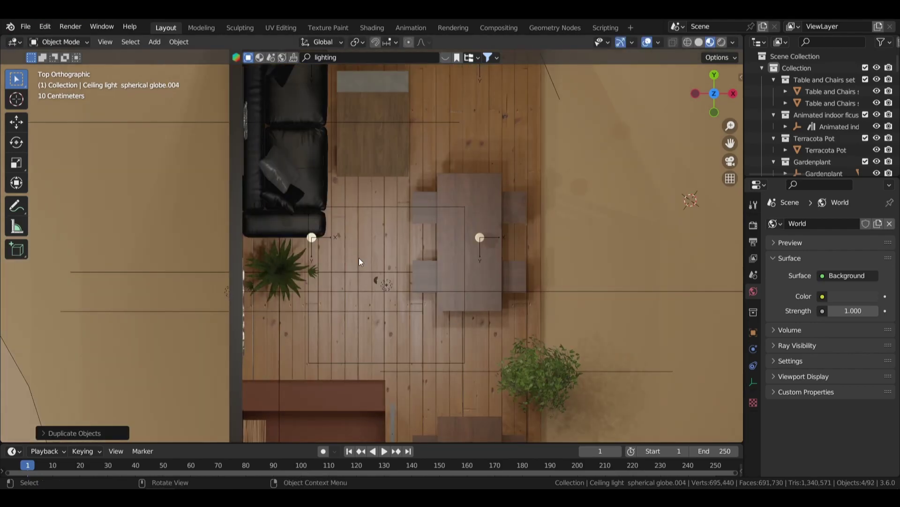
pyautogui.scroll(2, 359, 258)
pyautogui.click(268, 230)
pyautogui.keyDown('shift'); pyautogui.click(558, 230); pyautogui.keyUp('shift')
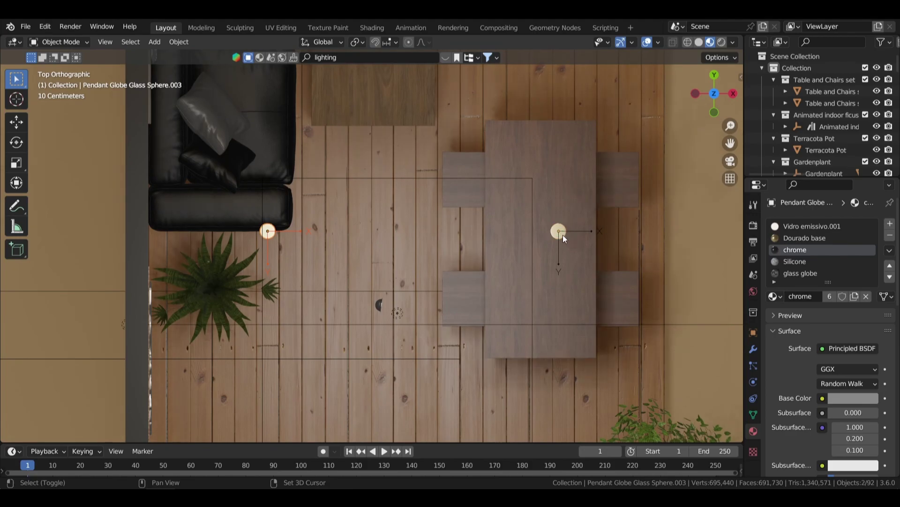
pyautogui.scroll(-7, 561, 230)
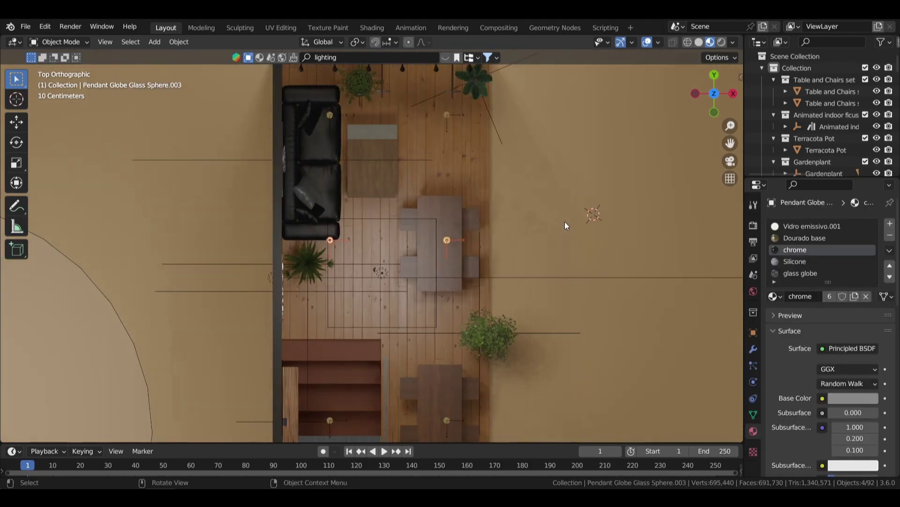
pyautogui.press('g')
pyautogui.press('y')
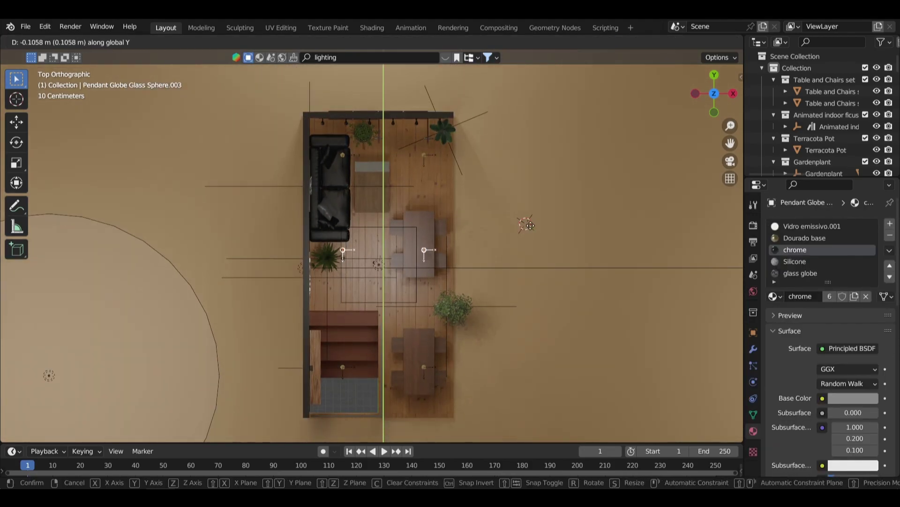
pyautogui.click(529, 225)
pyautogui.hotkey('ctrl', 's')
pyautogui.press('KP_0')
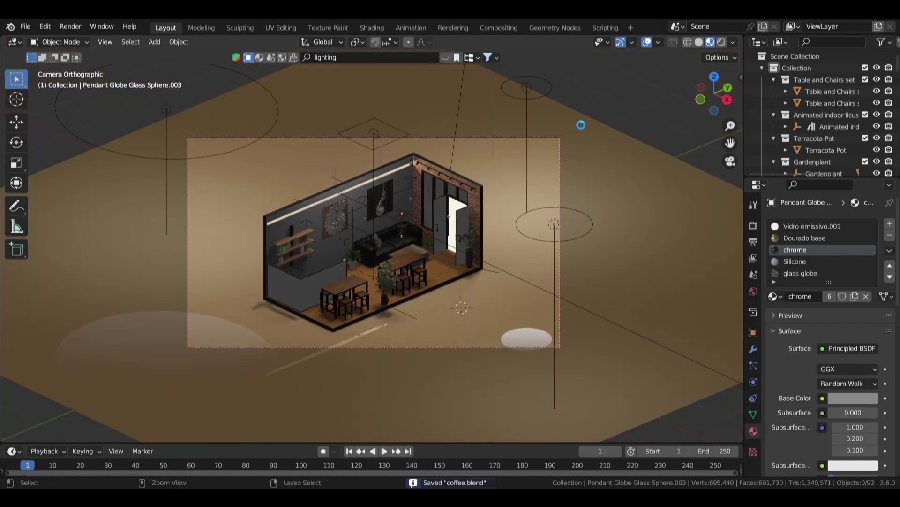
# - Preview in Rendered shading, delete a stray pendant globe, and save coffee.blend
pyautogui.scroll(3, 581, 124)
pyautogui.click(722, 42)
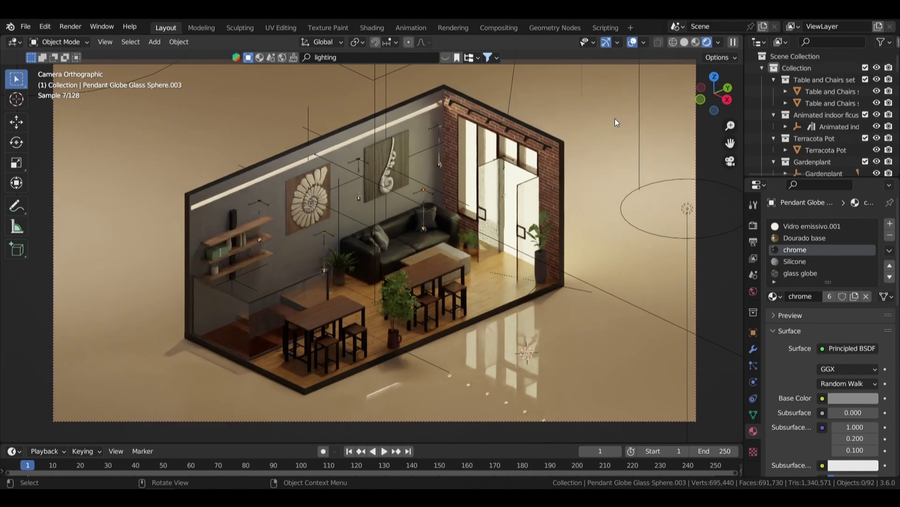
pyautogui.hotkey('ctrl', 's')
pyautogui.moveTo(398, 169)
pyautogui.mouseDown(button='middle')
pyautogui.moveTo(307, 192)
pyautogui.moveTo(291, 313)
pyautogui.mouseUp(button='middle')
pyautogui.press('Delete')
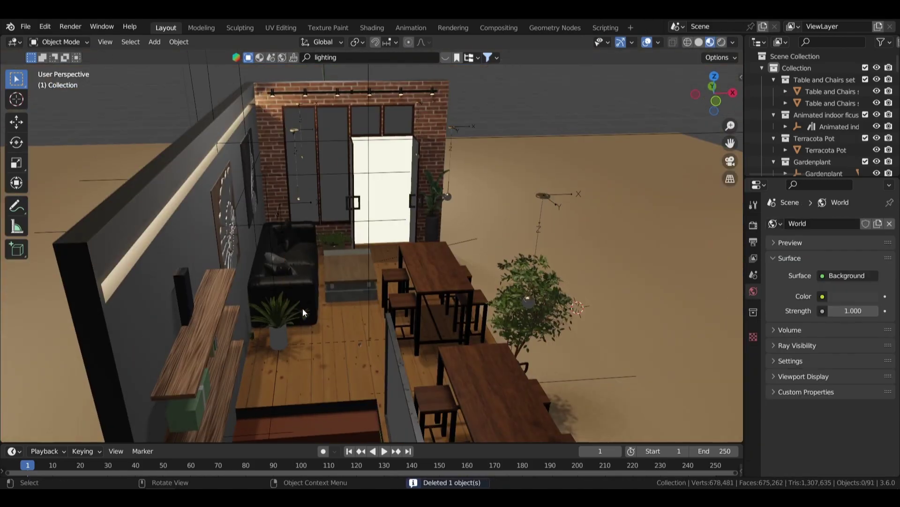
pyautogui.moveTo(538, 300)
pyautogui.mouseDown(button='middle')
pyautogui.moveTo(416, 124)
pyautogui.moveTo(446, 143)
pyautogui.mouseUp(button='middle')
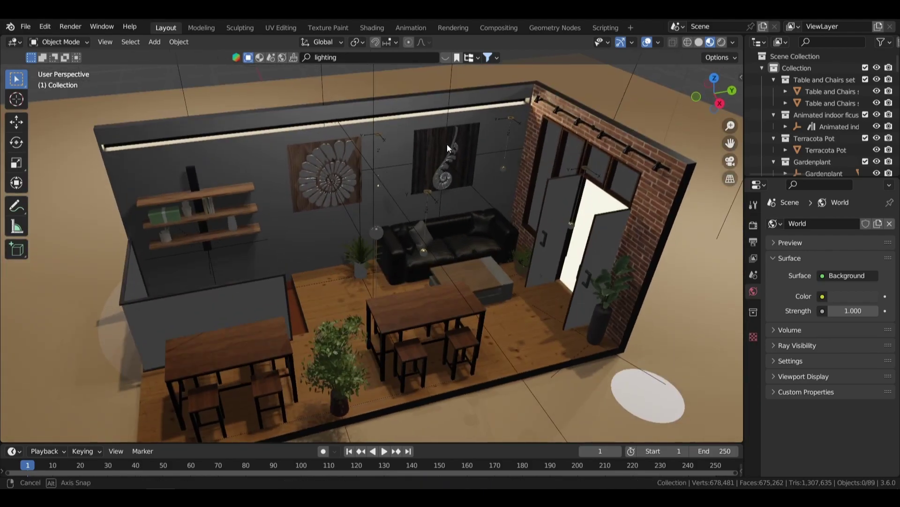
pyautogui.scroll(5, 469, 155)
pyautogui.hotkey('ctrl', 's')
pyautogui.hotkey('shift', 'a')
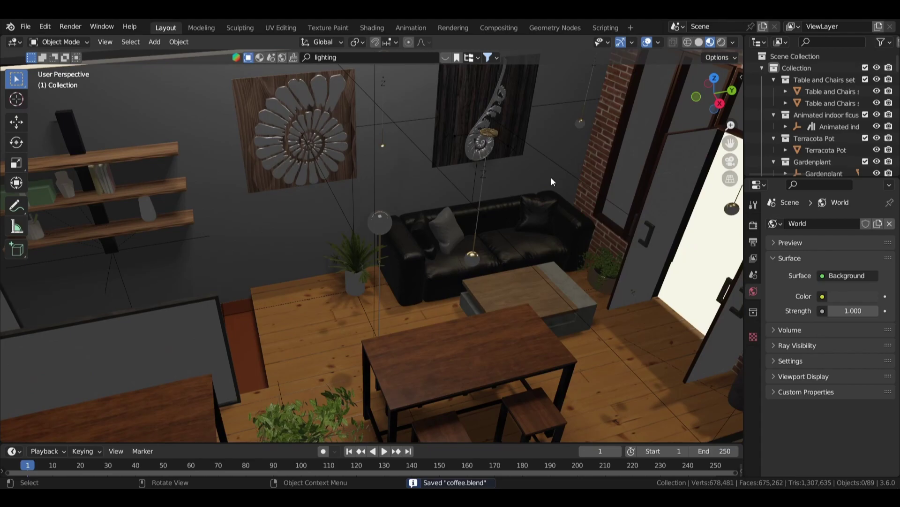
# - Delete the stray pendant globe sphere near the flower wall panel
pyautogui.scroll(-5, 545, 187)
pyautogui.moveTo(530, 199); pyautogui.dragTo(471, 159, button='middle')
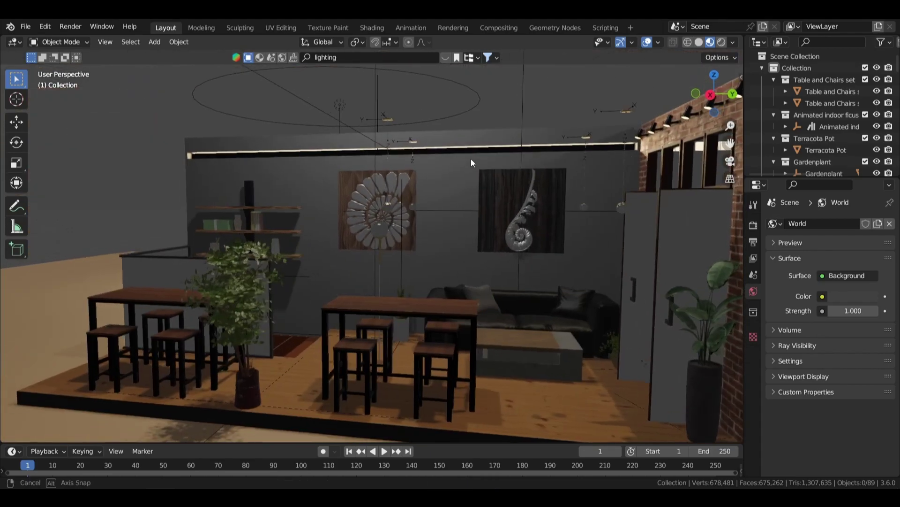
pyautogui.scroll(5, 471, 159)
pyautogui.click(389, 213)
pyautogui.press('Delete')
pyautogui.scroll(-5, 489, 207)
# - Inspect the café from the front, clear the selection, and save coffee.blend
pyautogui.moveTo(452, 212)
pyautogui.mouseDown(button='middle')
pyautogui.moveTo(401, 263)
pyautogui.moveTo(442, 229)
pyautogui.moveTo(522, 193)
pyautogui.moveTo(621, 181)
pyautogui.moveTo(604, 199)
pyautogui.moveTo(535, 208)
pyautogui.mouseUp(button='middle')
pyautogui.scroll(3, 535, 207)
pyautogui.scroll(-2, 395, 163)
pyautogui.scroll(-3, 395, 164)
pyautogui.click(373, 126)
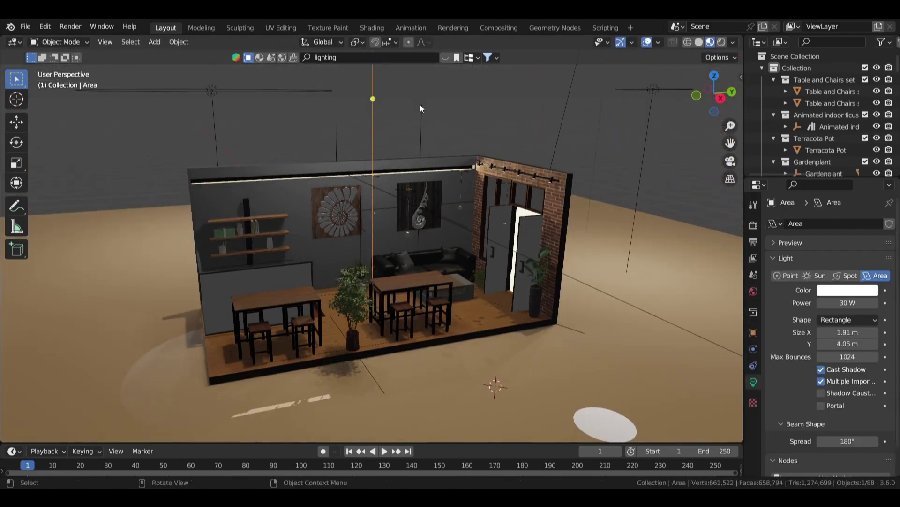
pyautogui.scroll(-5, 421, 104)
pyautogui.scroll(5, 649, 160)
pyautogui.hotkey('alt', 'a')
pyautogui.hotkey('ctrl', 's')
pyautogui.scroll(3, 476, 223)
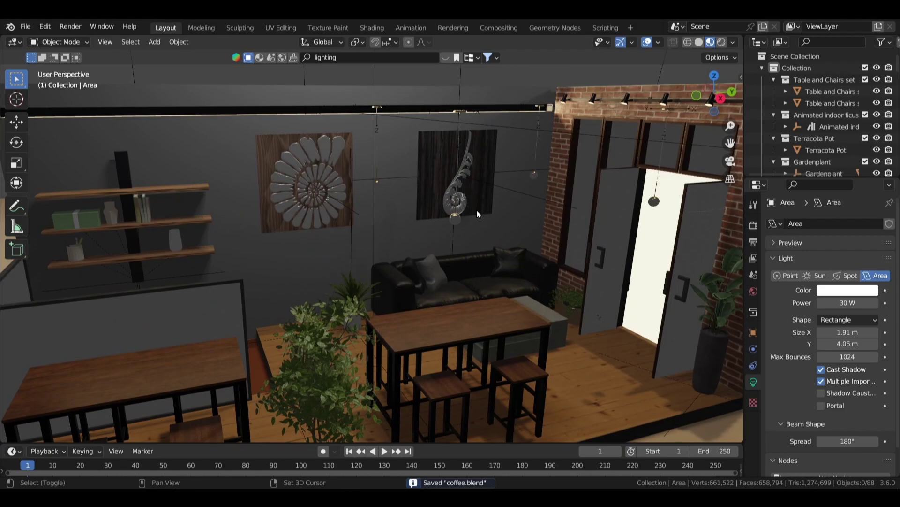
pyautogui.hotkey('shift', 'a')
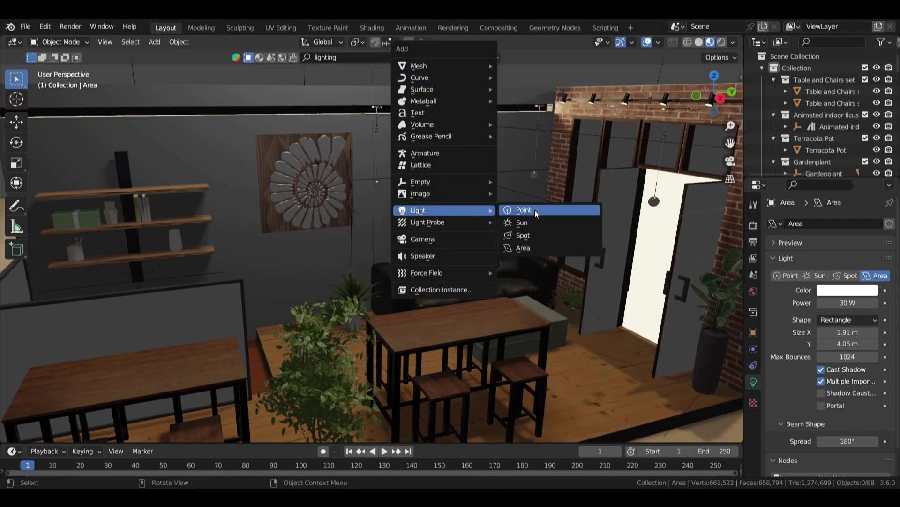
# - Add a Point light and position it over the pendant globe in top view
pyautogui.click(535, 210)
pyautogui.press('KP_7')
pyautogui.press('g')
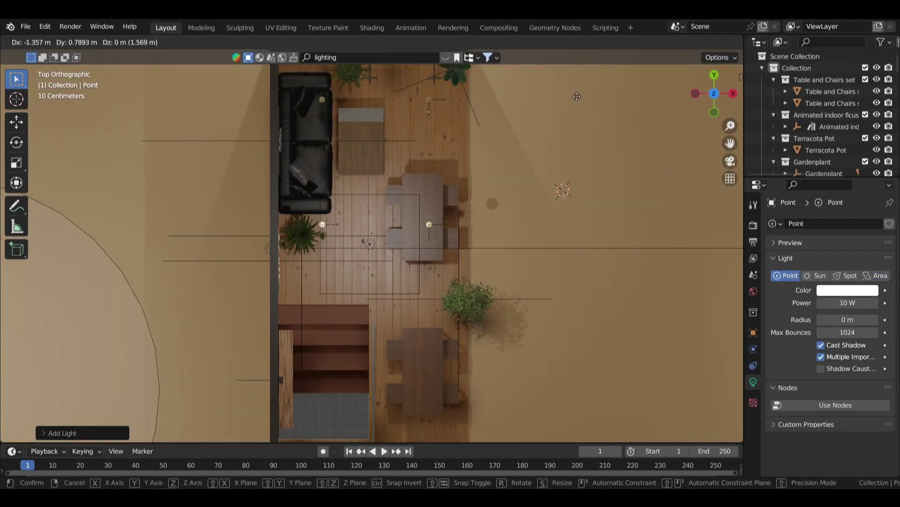
pyautogui.click(426, 221)
pyautogui.scroll(3, 435, 167)
pyautogui.scroll(3, 435, 168)
pyautogui.press('g')
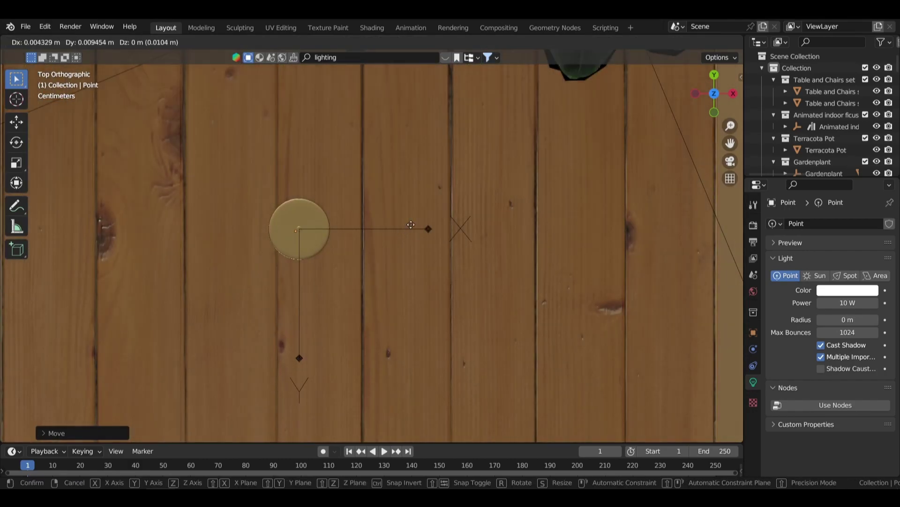
pyautogui.press('Return')
# - Lower the point light along Z into the glass globe from the side view
pyautogui.press('KP_3')
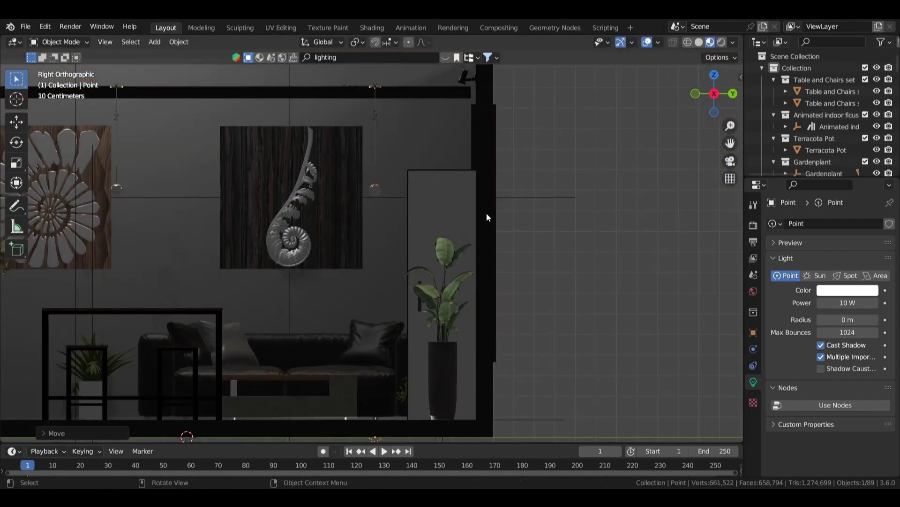
pyautogui.press('g')
pyautogui.press('z')
pyautogui.scroll(3, 423, 368)
pyautogui.scroll(3, 427, 262)
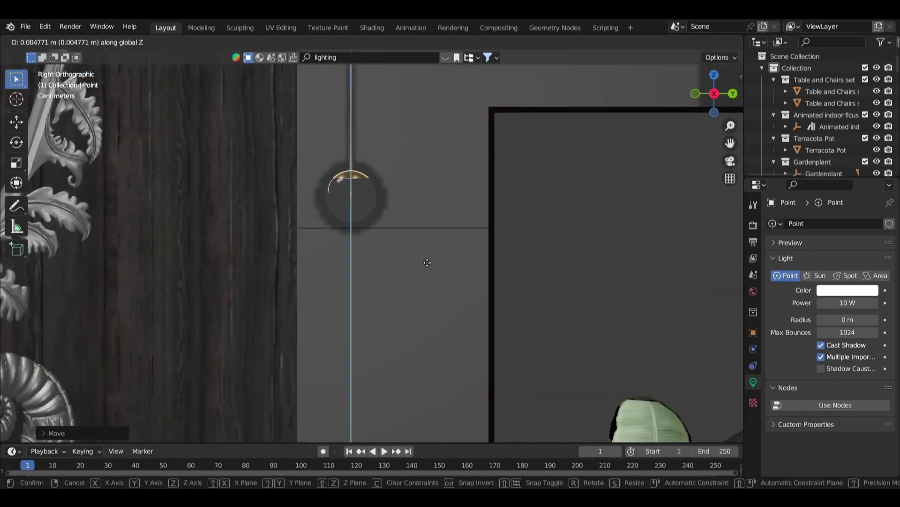
pyautogui.click(425, 265)
# - Check the globe light in rendered preview, then return to the camera view
pyautogui.moveTo(426, 262); pyautogui.dragTo(507, 263, button='middle')
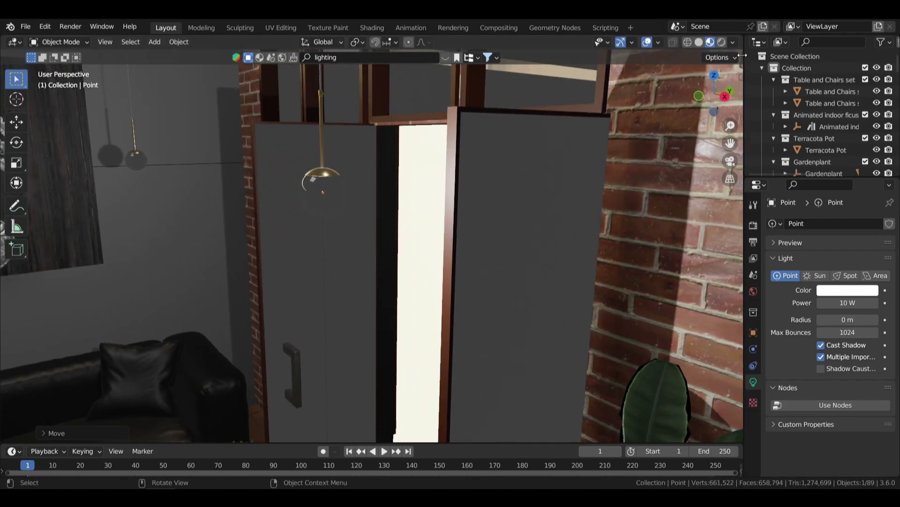
pyautogui.click(707, 42)
pyautogui.press('KP_3')
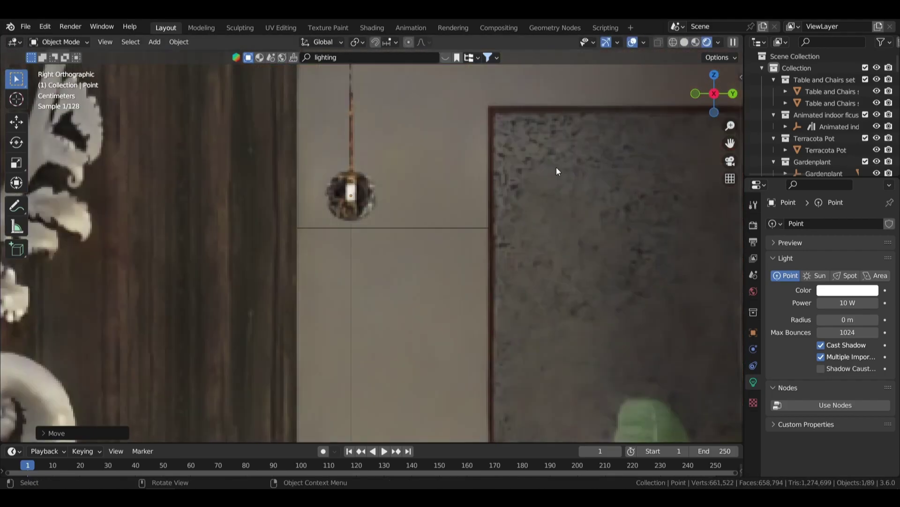
pyautogui.scroll(-4, 557, 167)
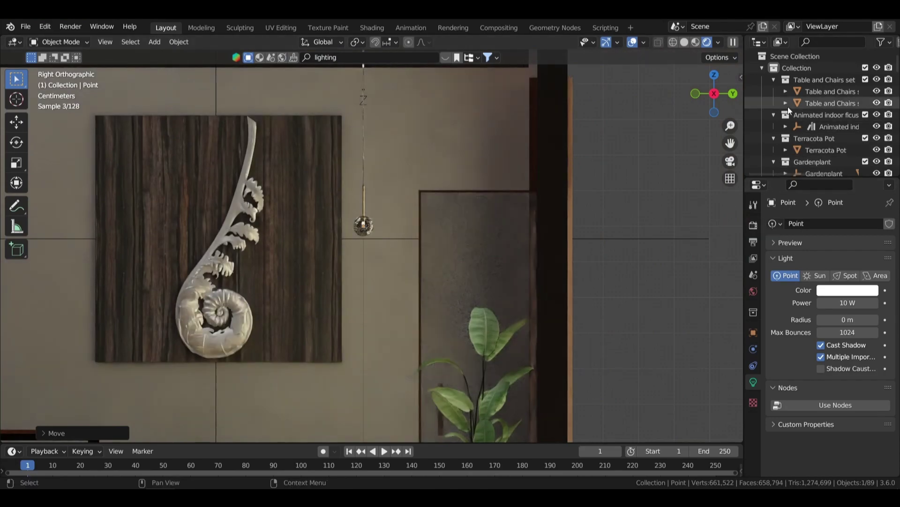
pyautogui.moveTo(843, 177); pyautogui.dragTo(842, 388)
pyautogui.scroll(-6, 804, 333)
pyautogui.scroll(-6, 804, 333)
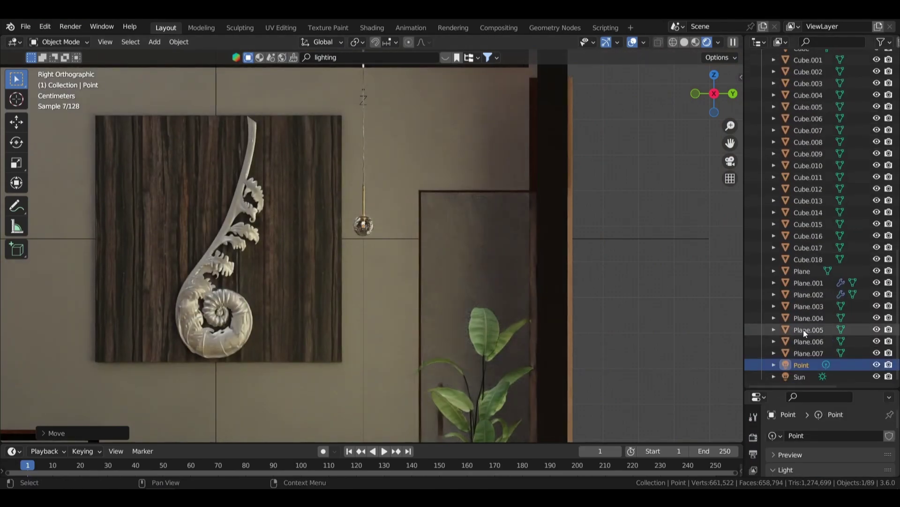
pyautogui.press('KP_0')
# - Set the point light radius to 0 m and power to 1000 W, then deselect it
pyautogui.click(881, 365)
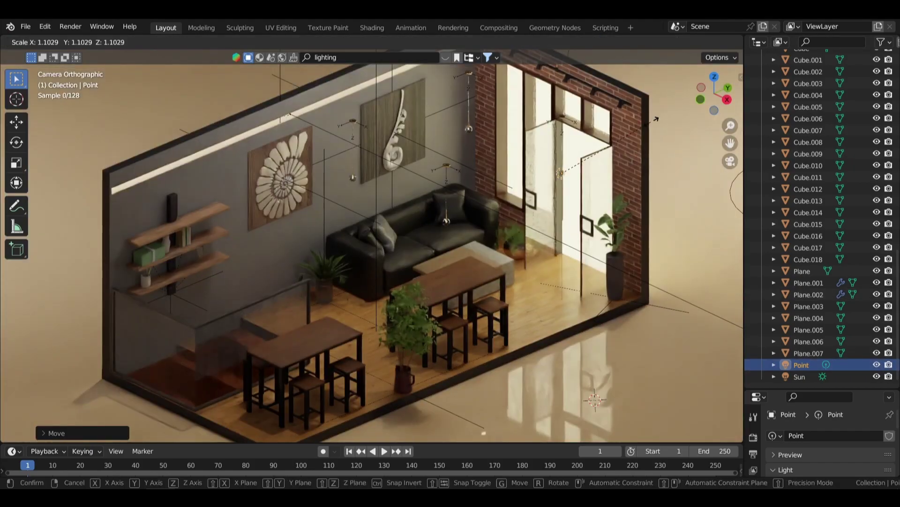
pyautogui.moveTo(773, 387); pyautogui.dragTo(772, 192)
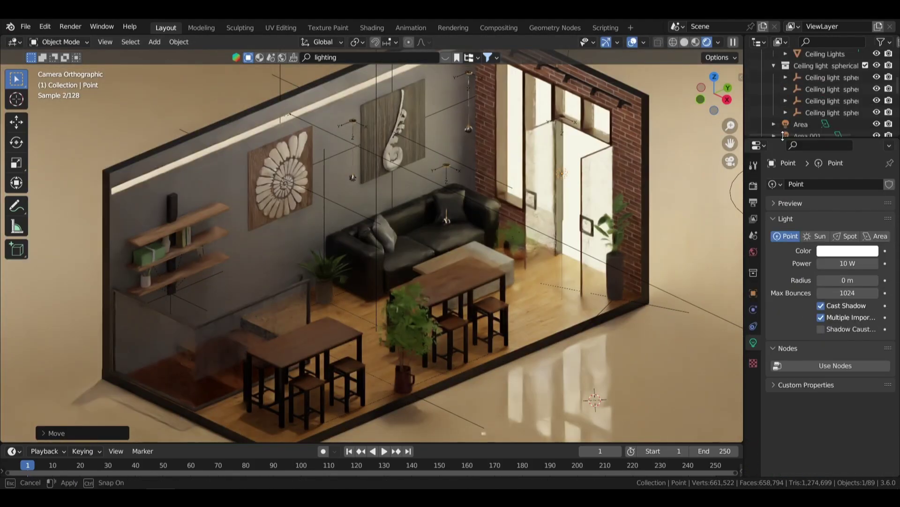
pyautogui.click(848, 333)
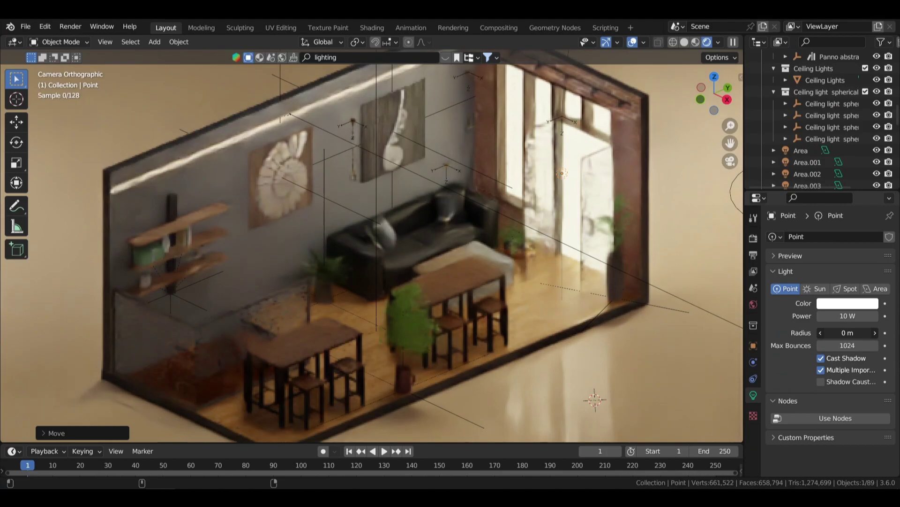
pyautogui.write('0')
pyautogui.press('Return')
pyautogui.click(844, 315)
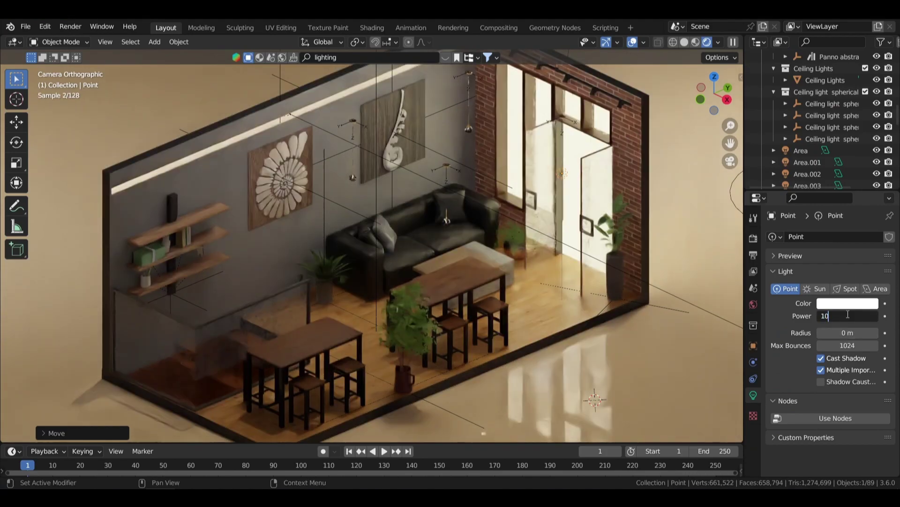
pyautogui.write('1000')
pyautogui.press('Return')
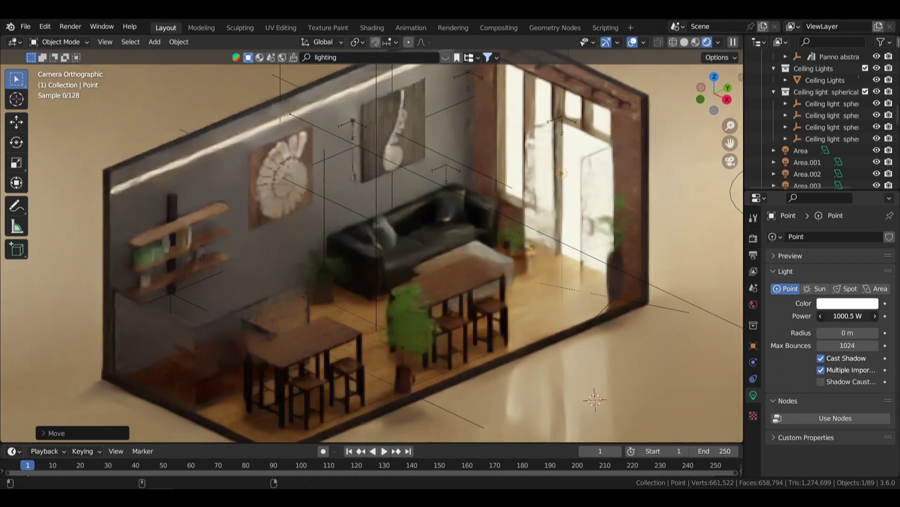
pyautogui.moveTo(847, 316); pyautogui.dragTo(851, 315)
pyautogui.click(705, 204)
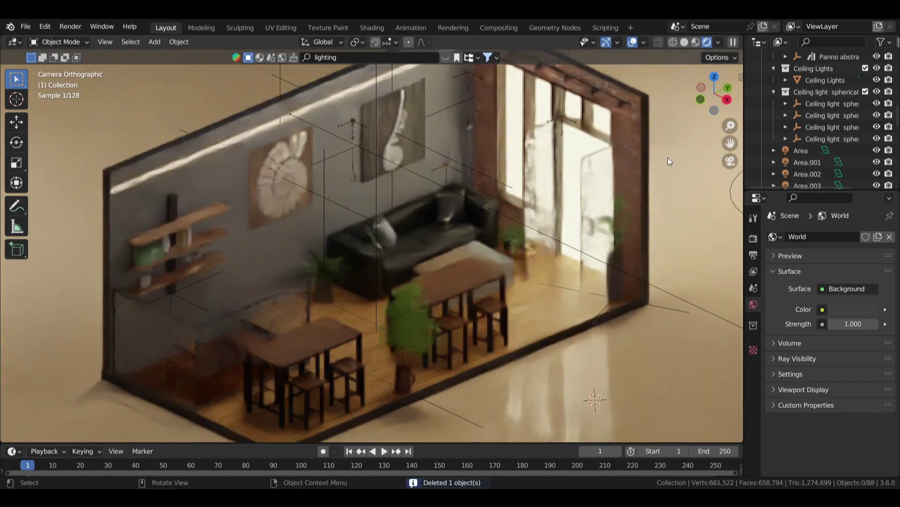
pyautogui.scroll(-5, 680, 141)
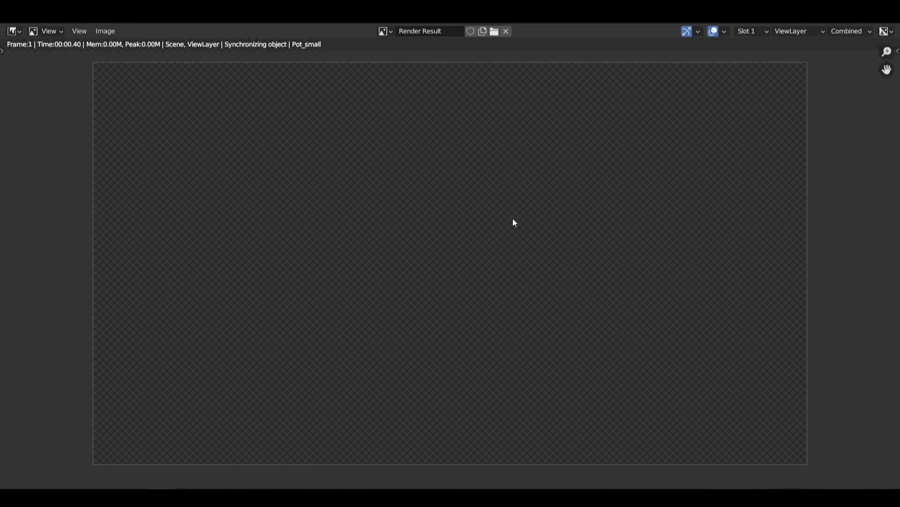